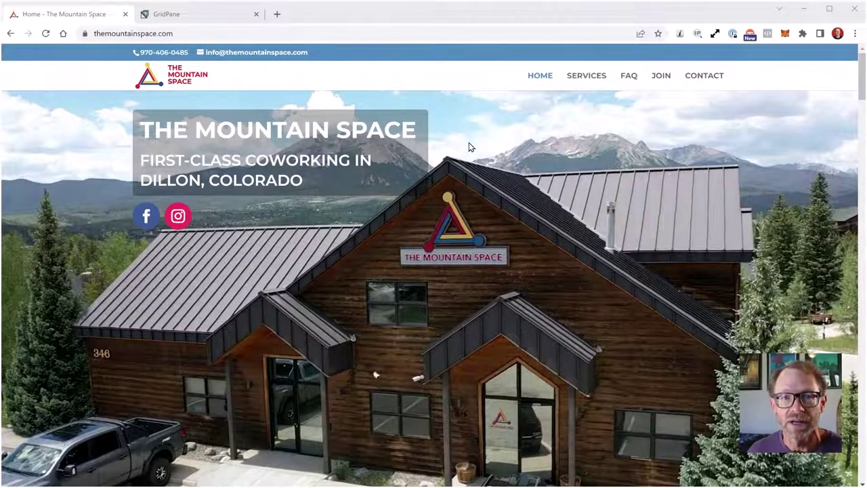
- Review the live Mountain Space home page, from the hero image down to the dedicated desks and day pass banner
{"action": "scroll", "coordinate": [531, 281], "scroll_direction": "down", "scroll_amount": 4}
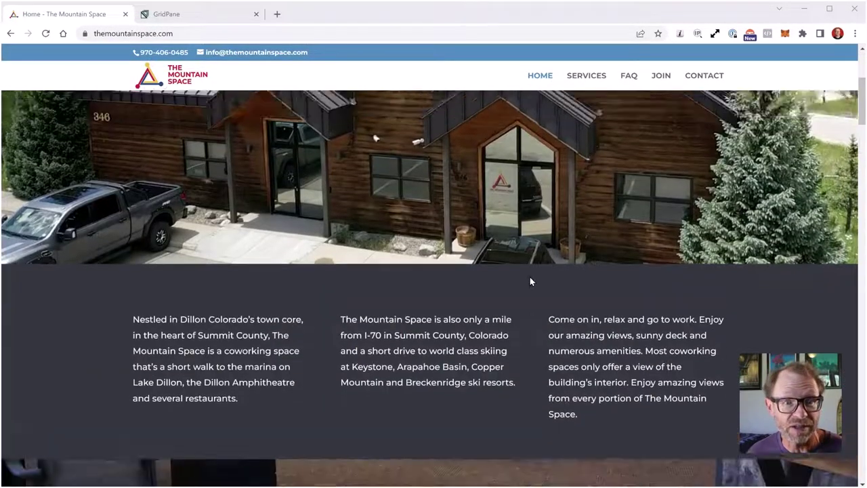
{"action": "scroll", "coordinate": [530, 281], "scroll_direction": "up", "scroll_amount": 4}
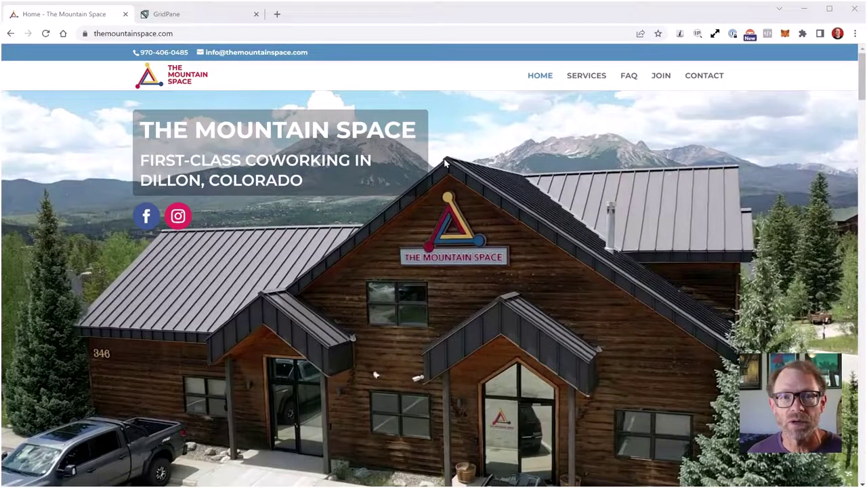
{"action": "scroll", "coordinate": [431, 174], "scroll_direction": "down", "scroll_amount": 3}
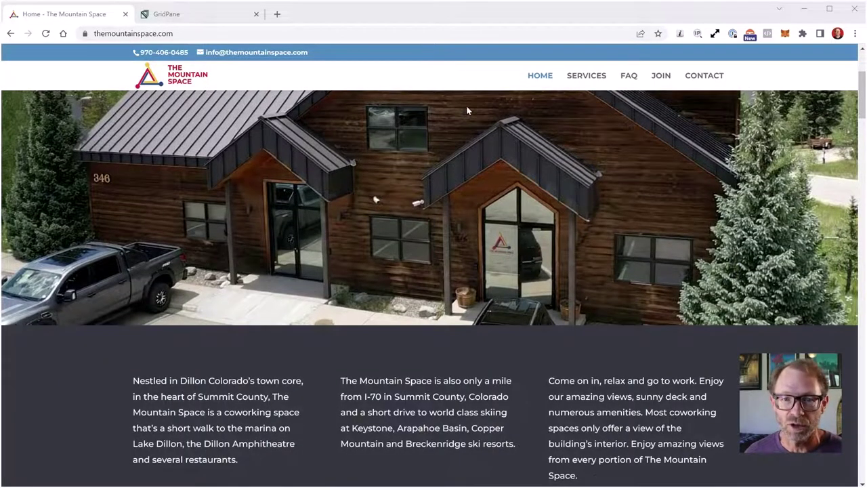
{"action": "scroll", "coordinate": [468, 129], "scroll_direction": "down", "scroll_amount": 5}
{"action": "scroll", "coordinate": [448, 190], "scroll_direction": "up", "scroll_amount": 1}
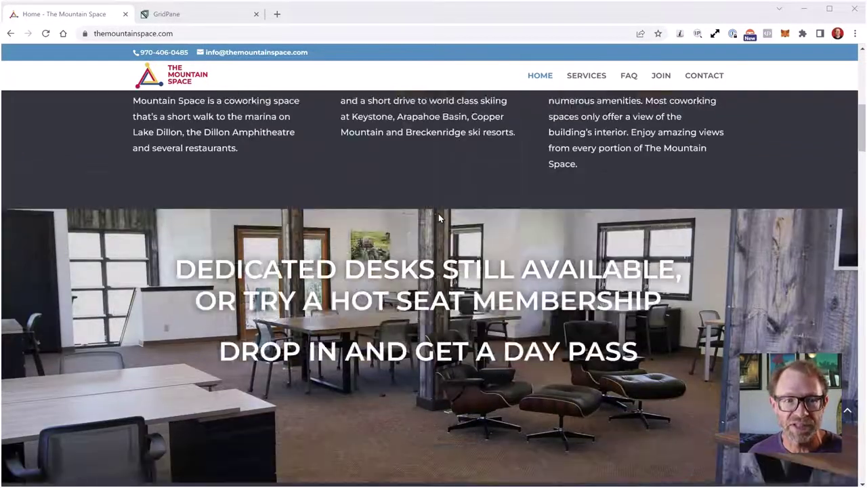
{"action": "scroll", "coordinate": [439, 217], "scroll_direction": "up", "scroll_amount": 7}
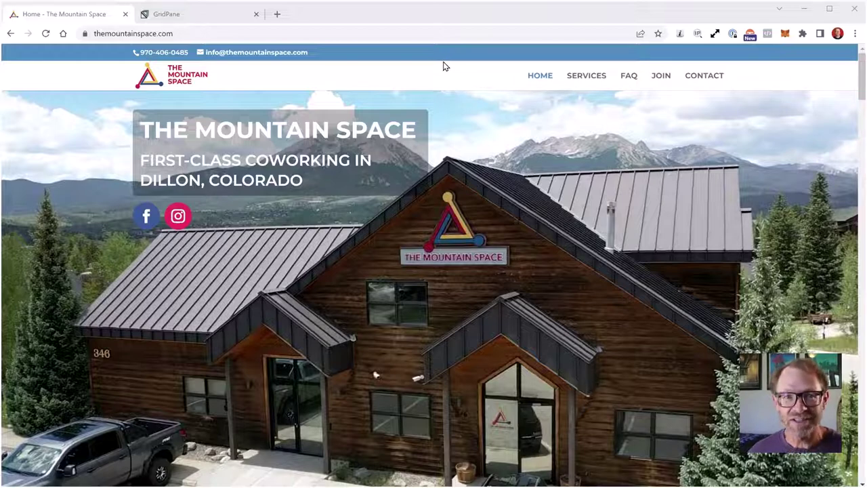
{"action": "left_click", "coordinate": [217, 21]}
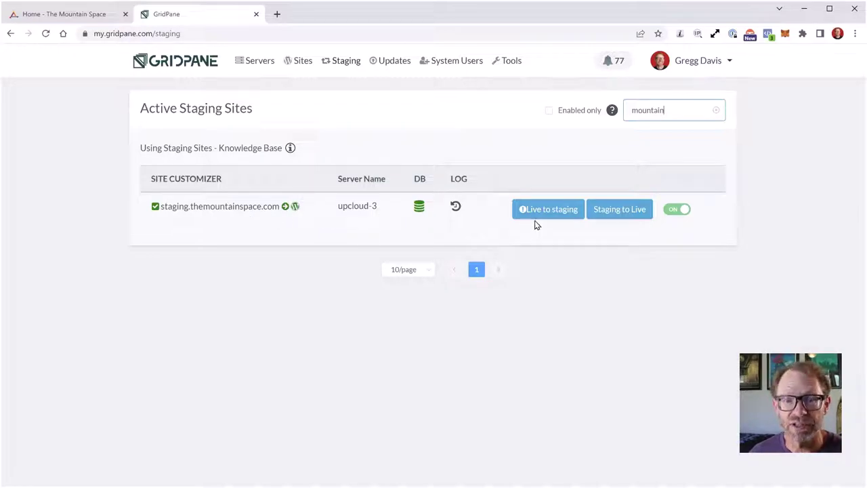
{"action": "left_click", "coordinate": [115, 17]}
{"action": "scroll", "coordinate": [438, 243], "scroll_direction": "down", "scroll_amount": 2}
{"action": "scroll", "coordinate": [438, 239], "scroll_direction": "up", "scroll_amount": 2}
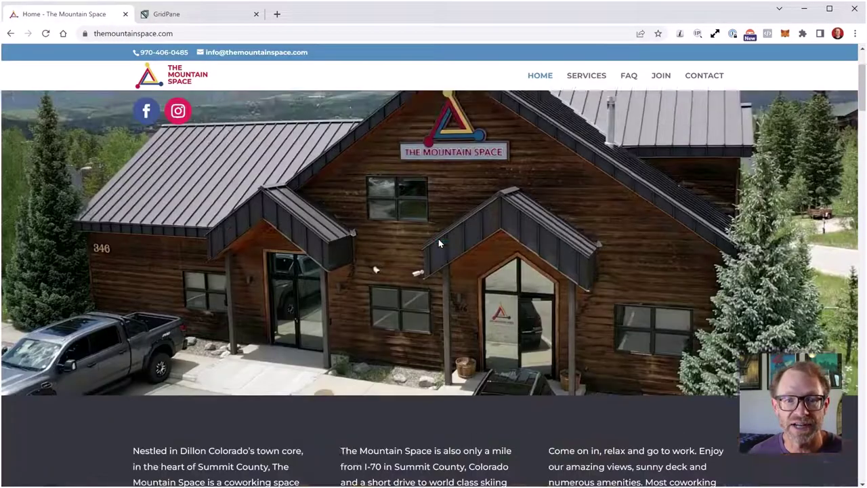
- In GridPane, push themountainspace.com to staging without a staging backup, using "All files and complete database" with interconnectit database rewrites, and dismiss the notices
{"action": "left_click", "coordinate": [227, 19]}
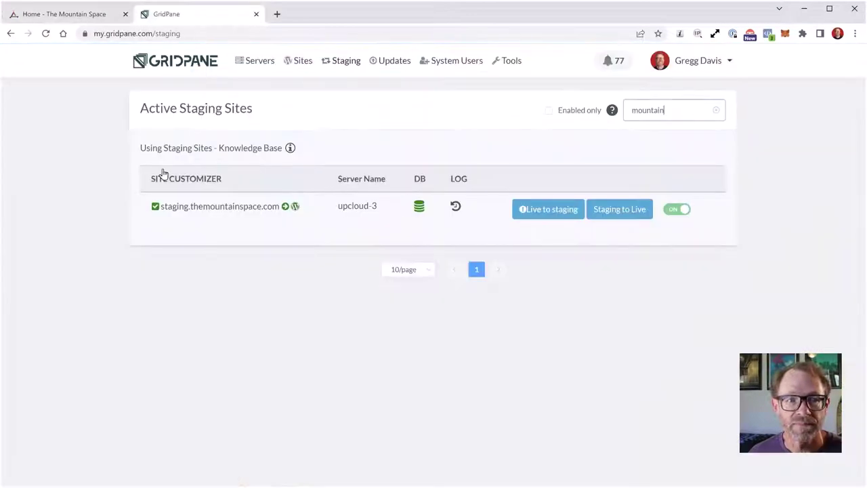
{"action": "left_click", "coordinate": [552, 212]}
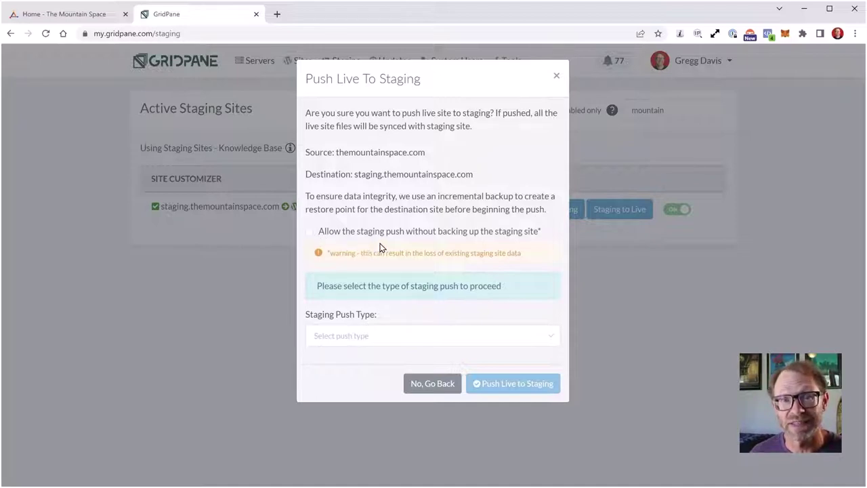
{"action": "left_click", "coordinate": [310, 232]}
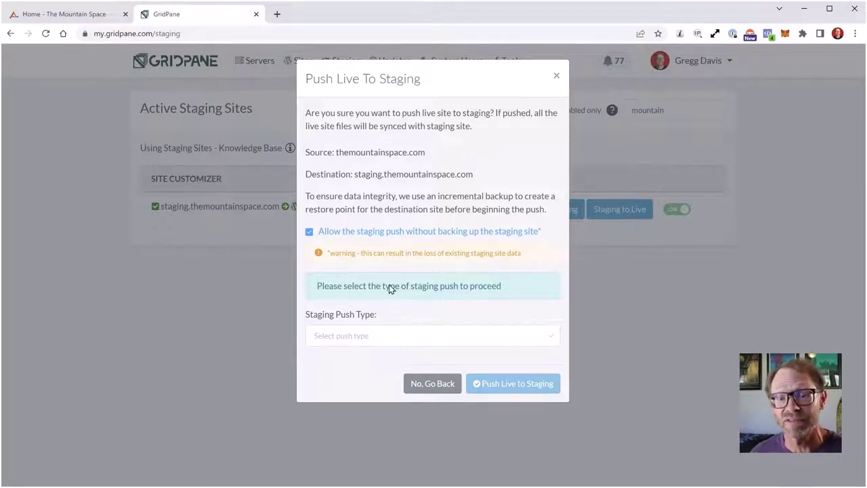
{"action": "left_click", "coordinate": [359, 336]}
{"action": "left_click", "coordinate": [344, 365]}
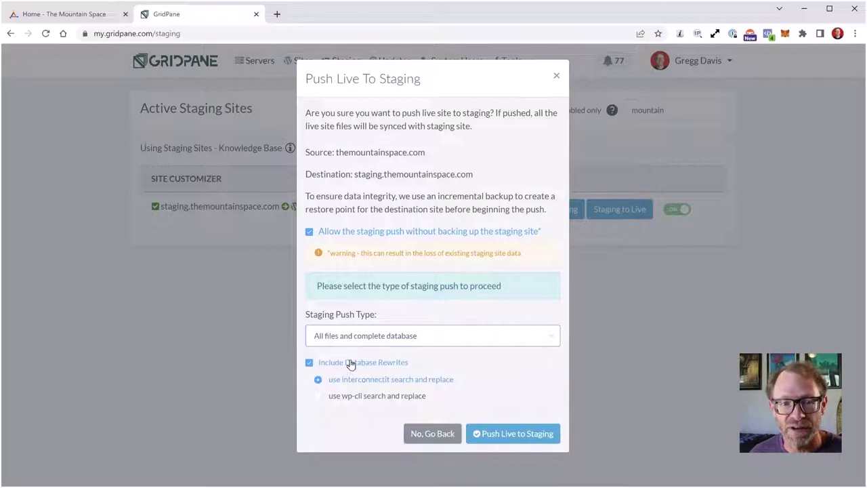
{"action": "left_click", "coordinate": [511, 434]}
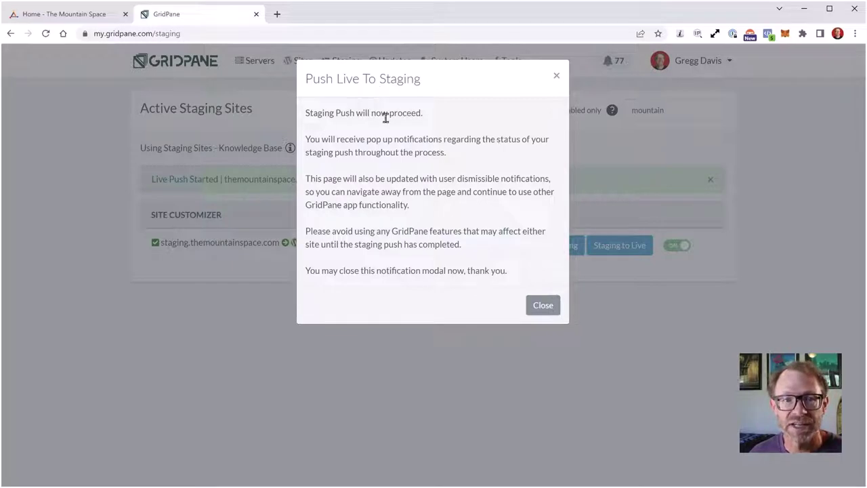
{"action": "left_click", "coordinate": [542, 306]}
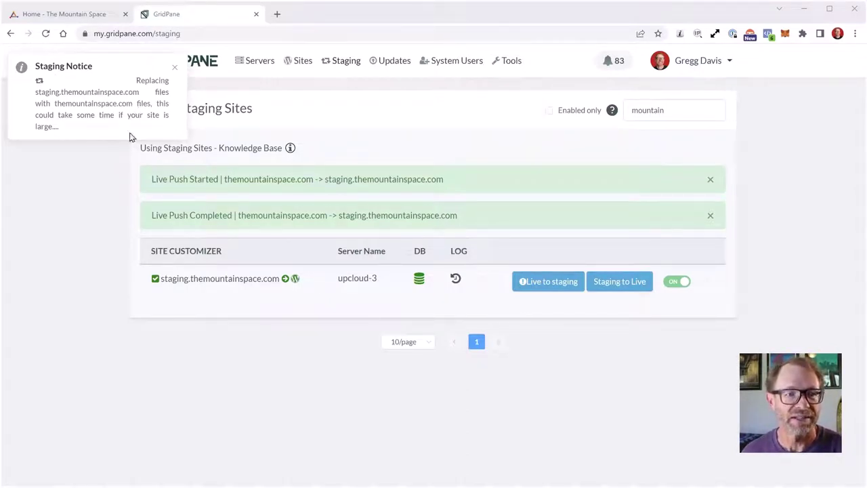
{"action": "left_click", "coordinate": [174, 70]}
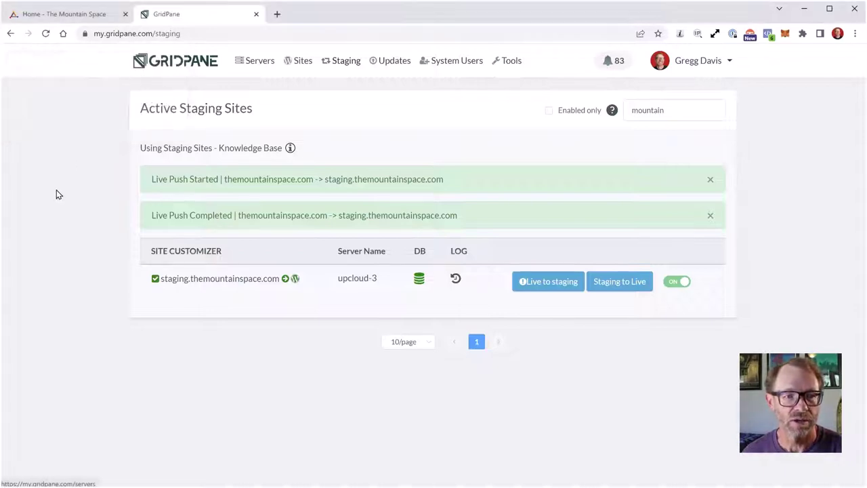
{"action": "left_click_drag", "start_coordinate": [152, 214], "coordinate": [236, 215]}
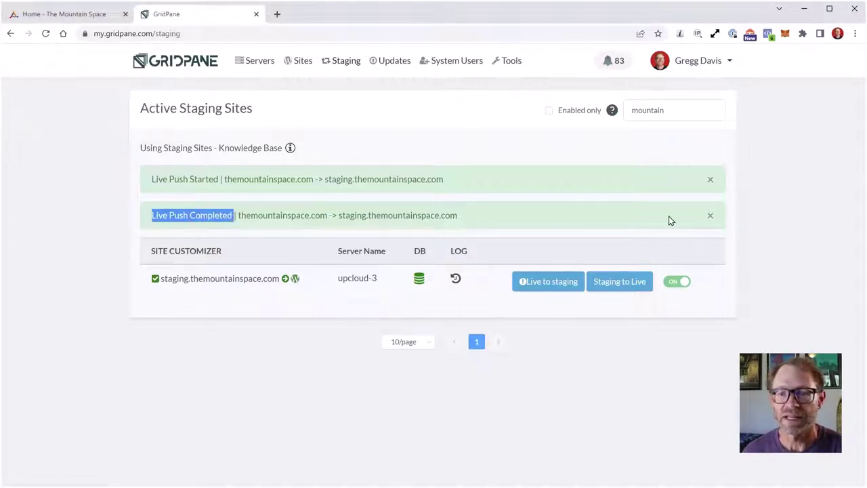
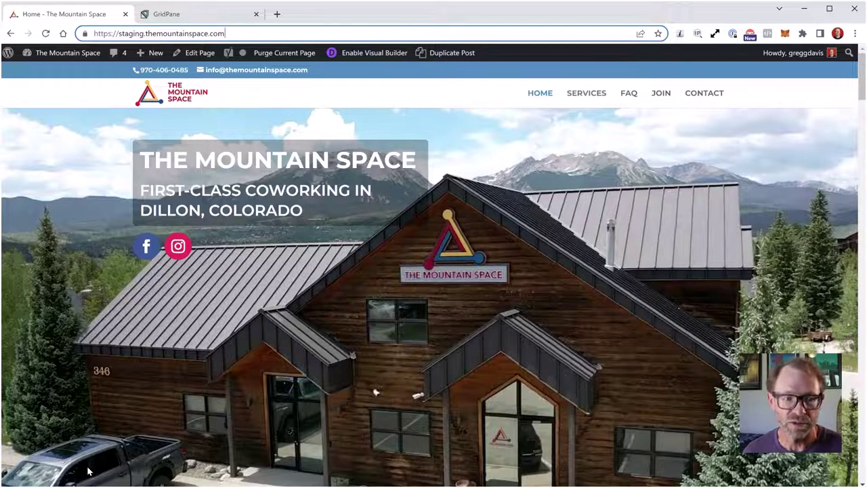
- Open the staging site's Services page, check the staging subdomain in its address, and reload the page
{"action": "left_click", "coordinate": [591, 99]}
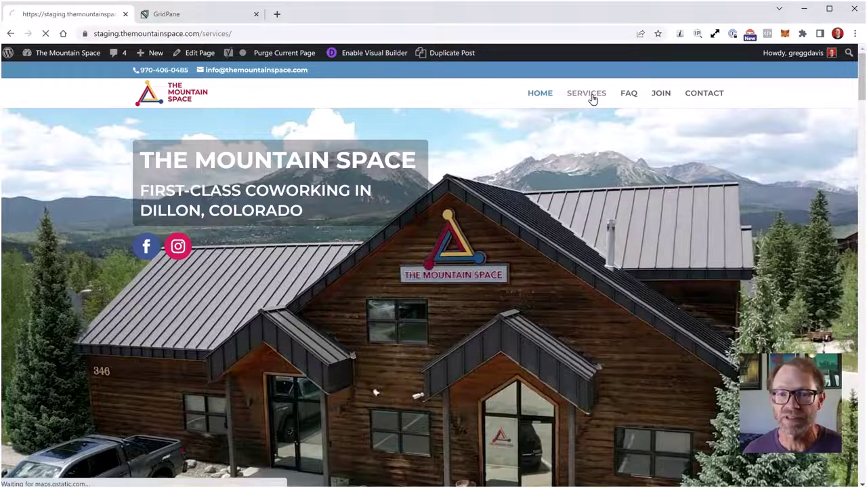
{"action": "scroll", "coordinate": [207, 307], "scroll_direction": "down", "scroll_amount": 5}
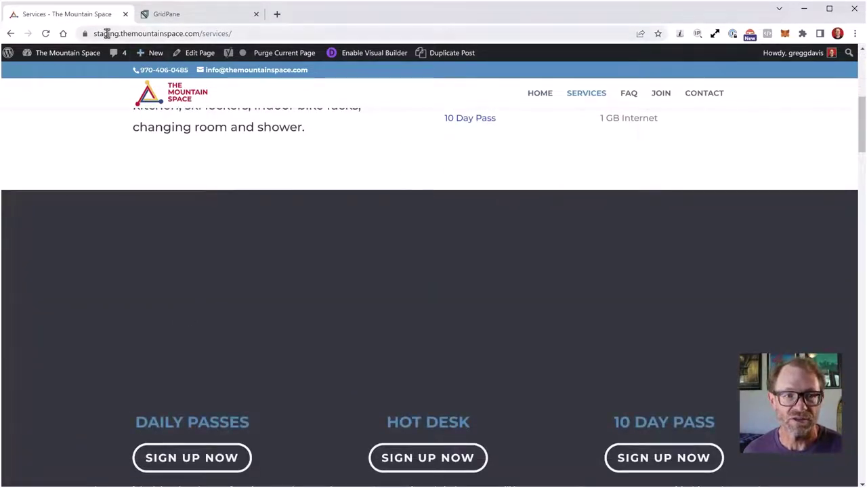
{"action": "left_click", "coordinate": [112, 36]}
{"action": "double_click", "coordinate": [130, 33]}
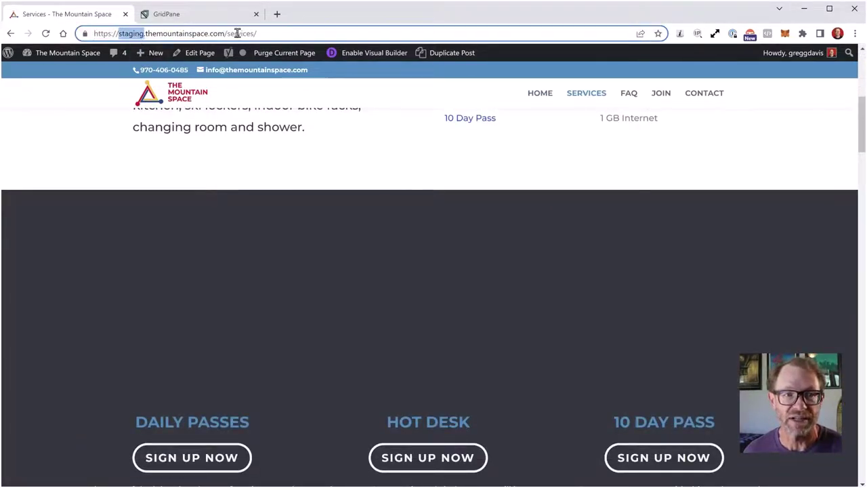
{"action": "left_click", "coordinate": [282, 33]}
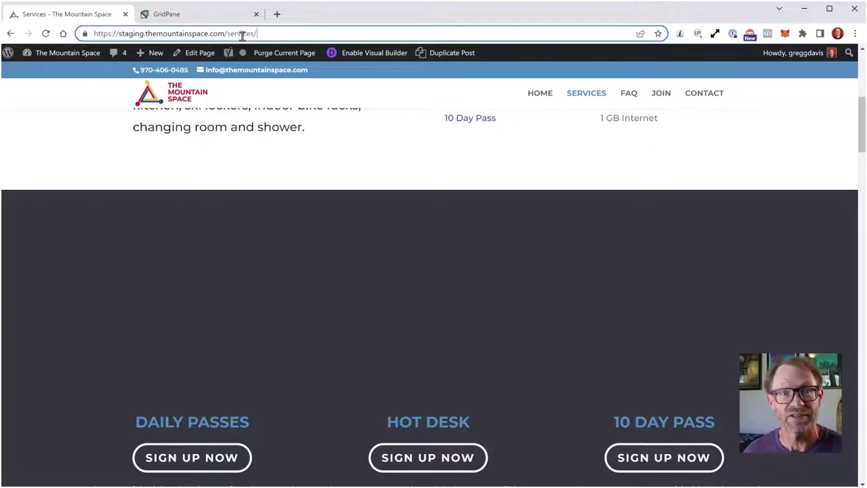
{"action": "key", "text": "Return"}
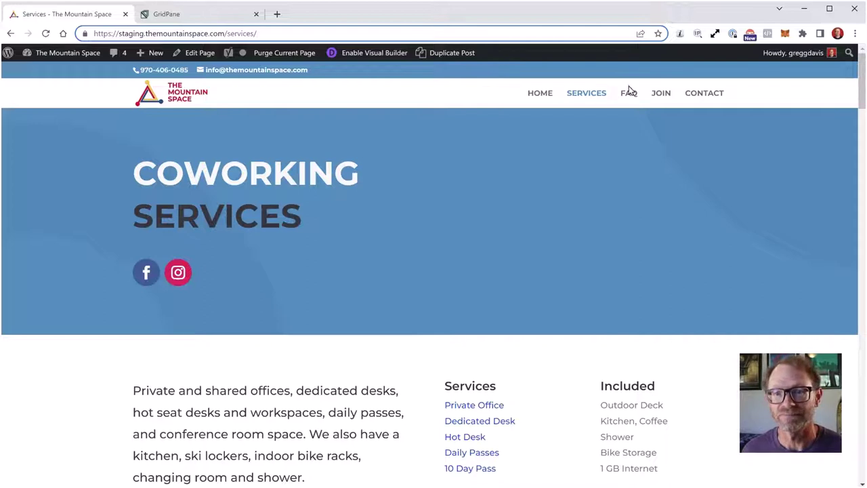
- Look through the membership plans behind the Join link and return to the staging site's home page
{"action": "left_click", "coordinate": [660, 98]}
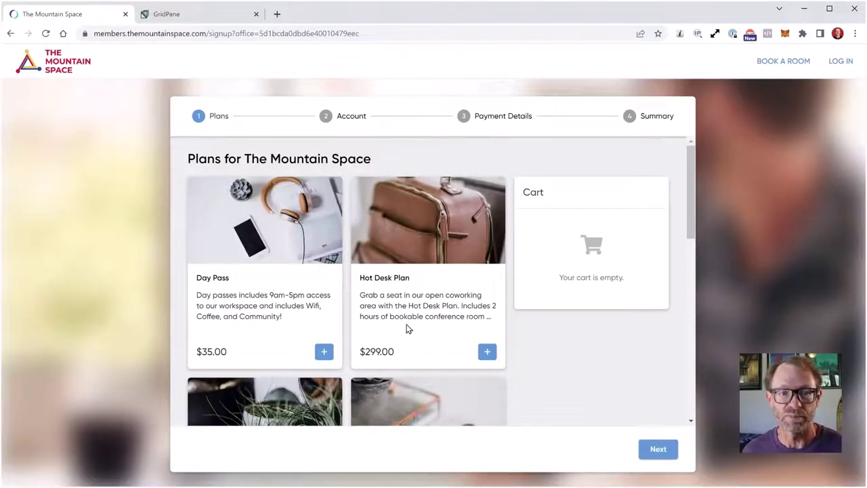
{"action": "scroll", "coordinate": [410, 314], "scroll_direction": "down", "scroll_amount": 2}
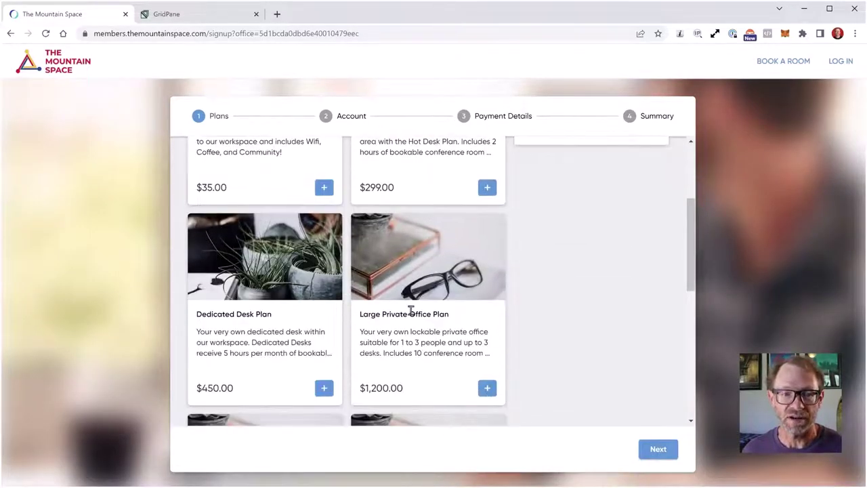
{"action": "scroll", "coordinate": [411, 309], "scroll_direction": "up", "scroll_amount": 3}
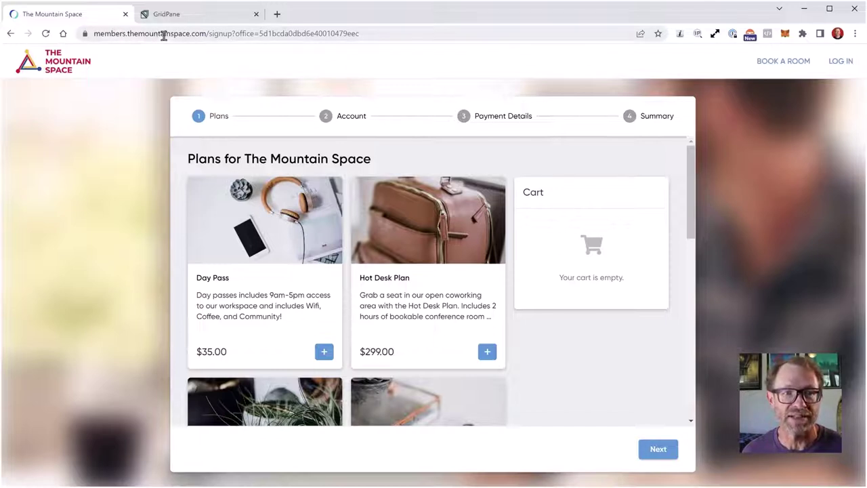
{"action": "left_click", "coordinate": [10, 33]}
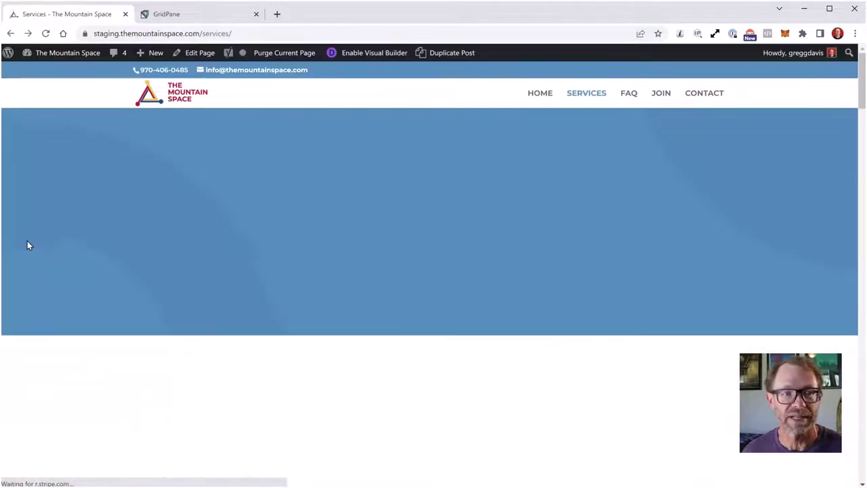
{"action": "left_click", "coordinate": [538, 95]}
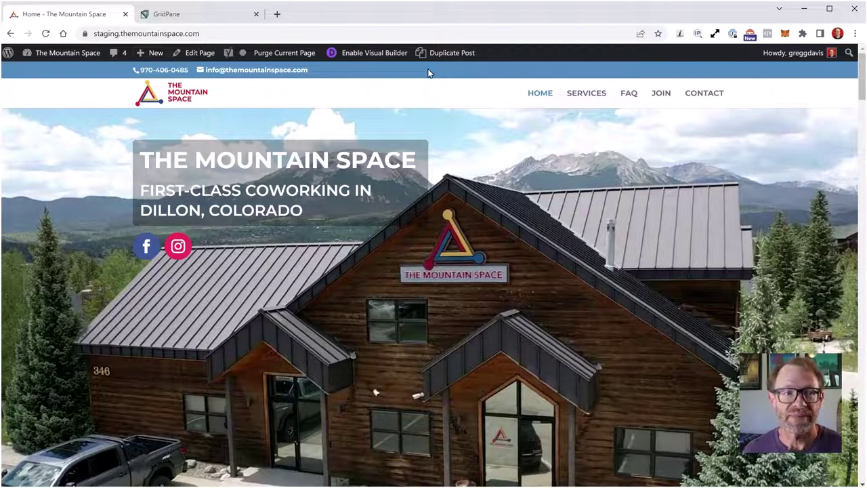
- From the staging site's WordPress dashboard, view the Header Menu structure and the menu location assignments
{"action": "mouse_move", "coordinate": [58, 54]}
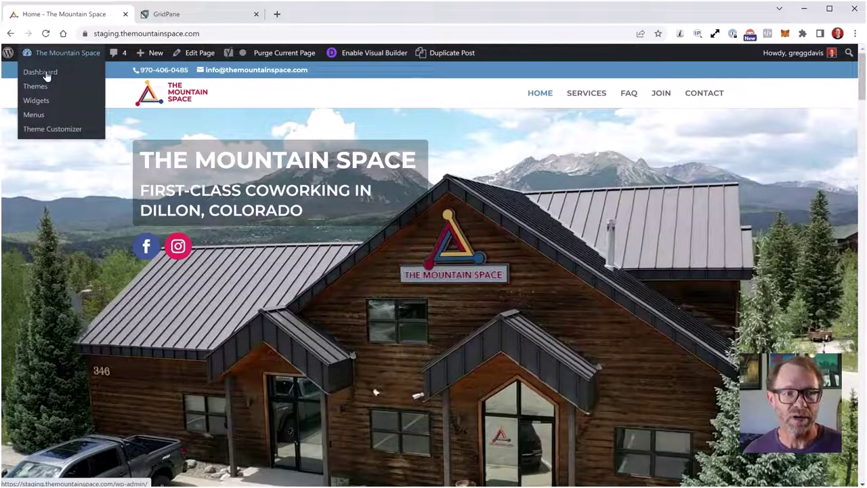
{"action": "left_click", "coordinate": [45, 73]}
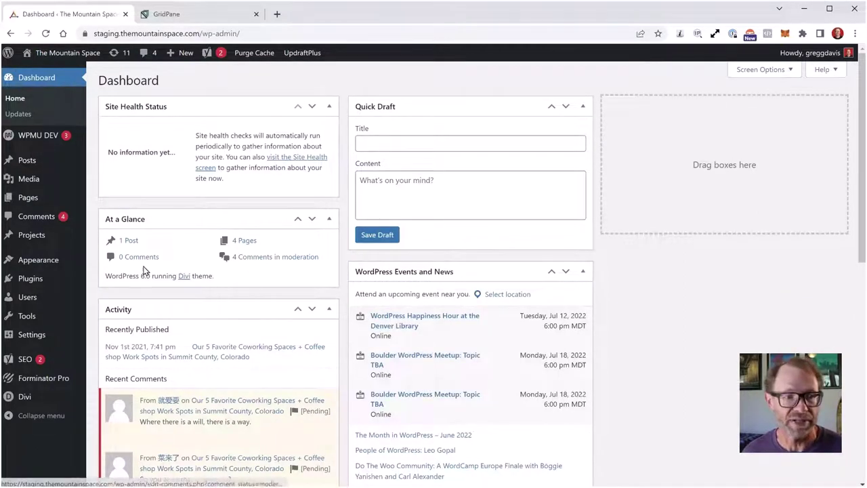
{"action": "mouse_move", "coordinate": [43, 260]}
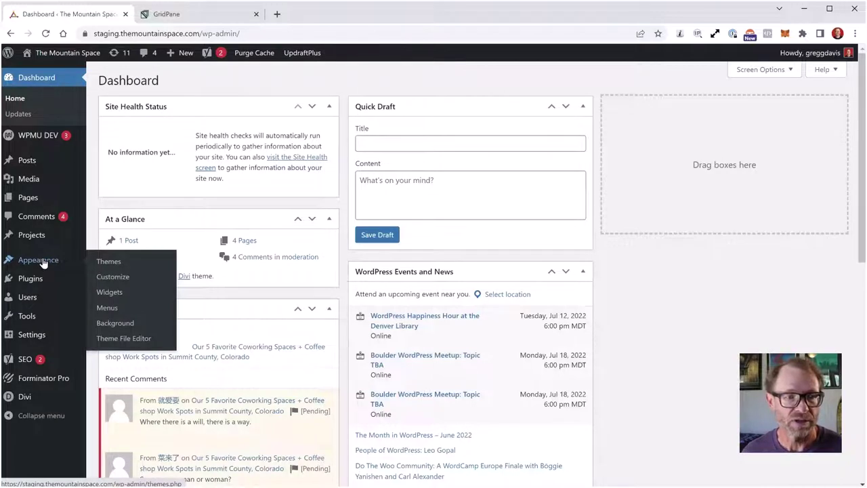
{"action": "left_click", "coordinate": [114, 311]}
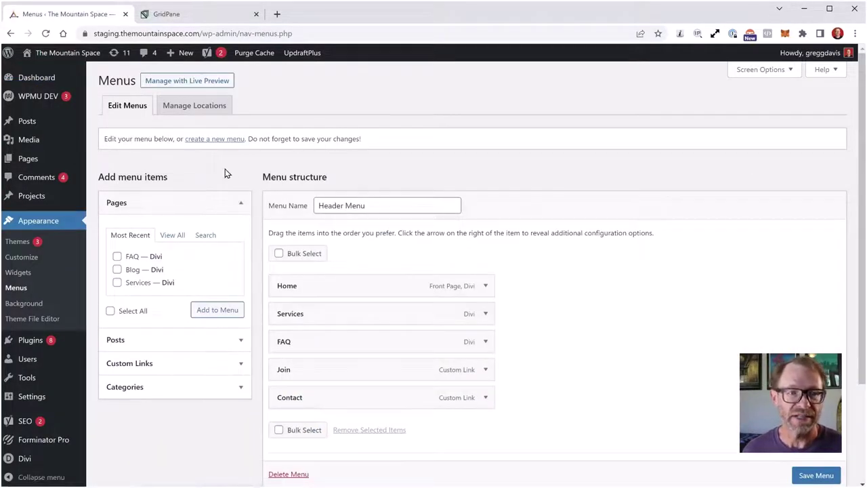
{"action": "left_click", "coordinate": [206, 109]}
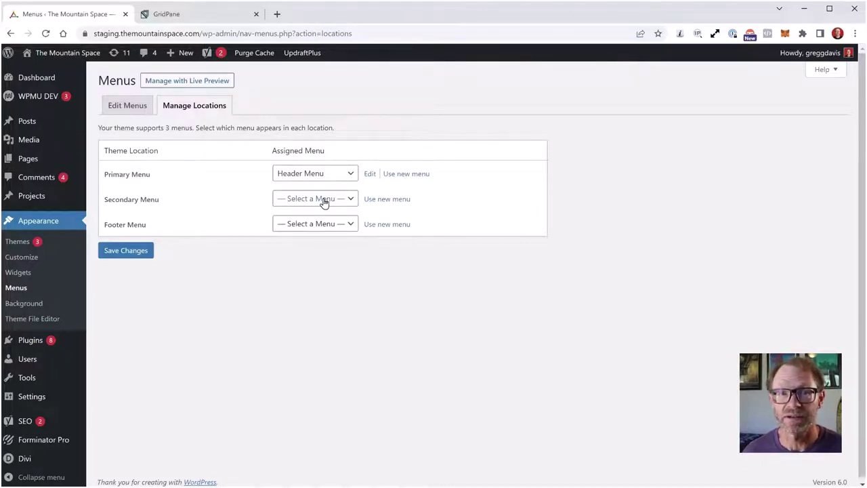
- Open the staging site's theme customizer and highlight the "staging" subdomain in the page address
{"action": "left_click", "coordinate": [29, 257]}
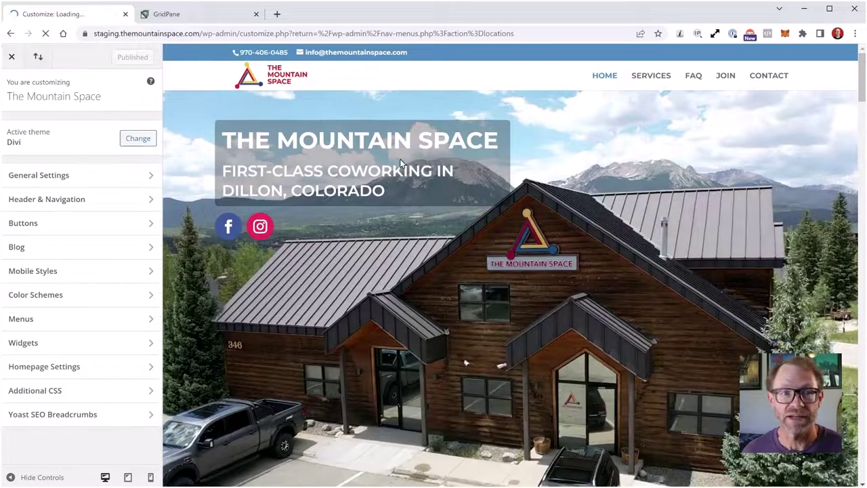
{"action": "left_click", "coordinate": [105, 34]}
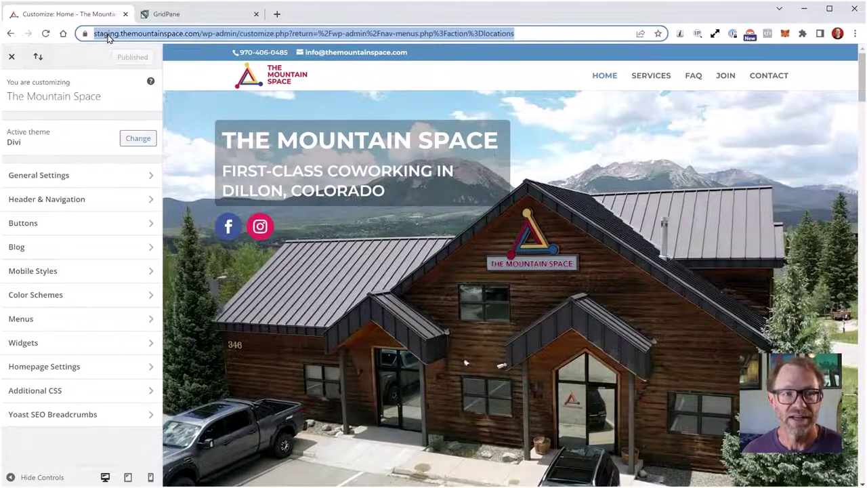
{"action": "left_click", "coordinate": [112, 34]}
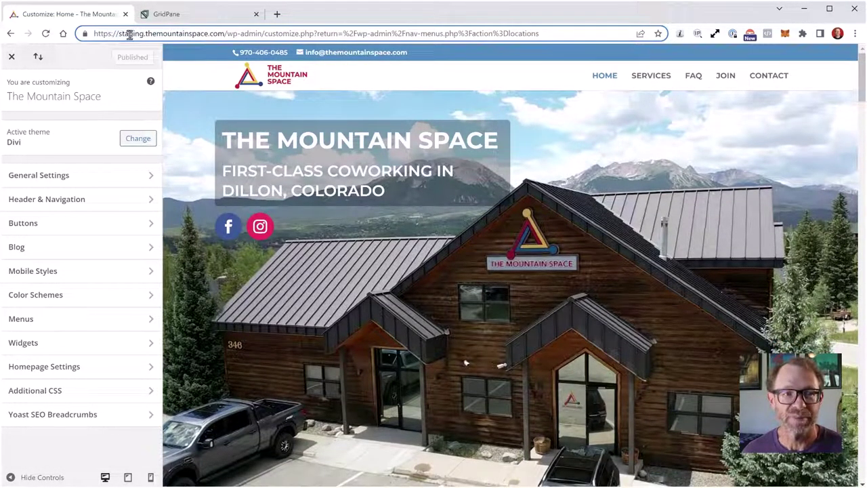
{"action": "double_click", "coordinate": [131, 33]}
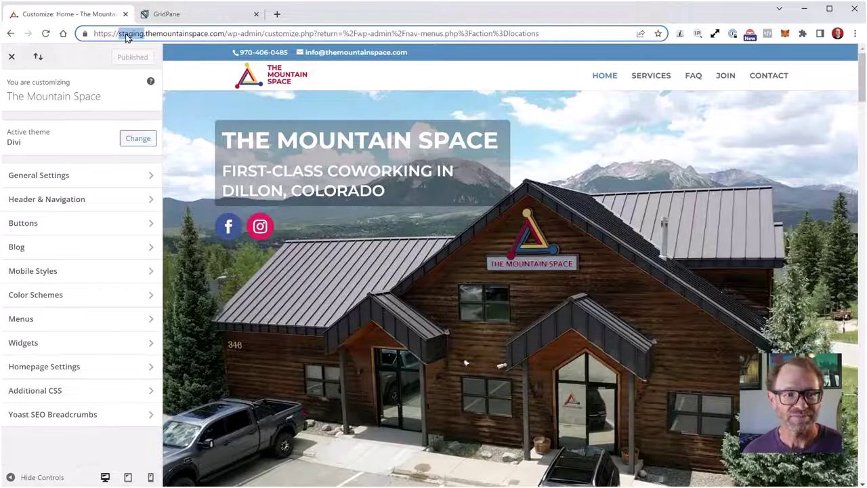
- Review the Secondary Menu Bar settings in the Header & Navigation section, including the dropdown menu animation choices, keeping Fade
{"action": "left_click", "coordinate": [69, 202]}
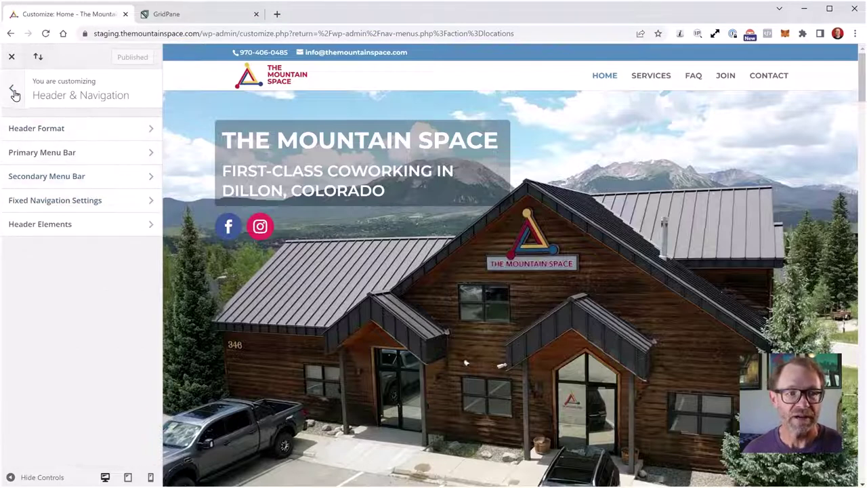
{"action": "left_click", "coordinate": [14, 93]}
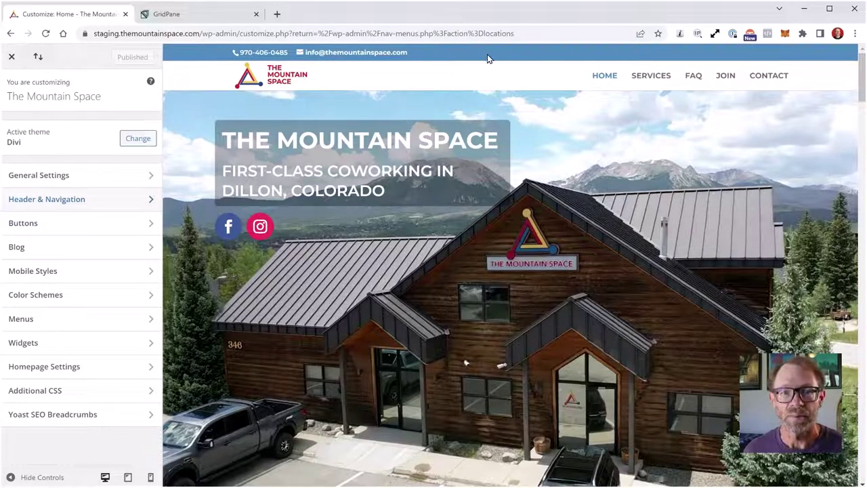
{"action": "left_click", "coordinate": [63, 205]}
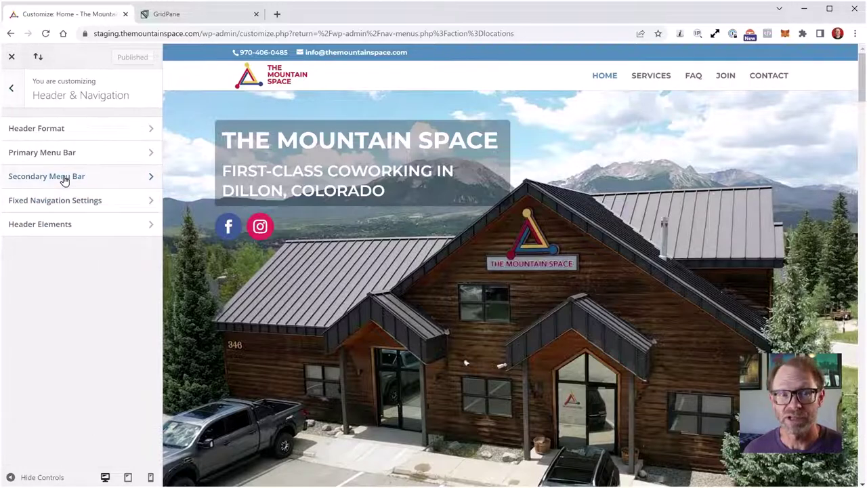
{"action": "left_click", "coordinate": [64, 178]}
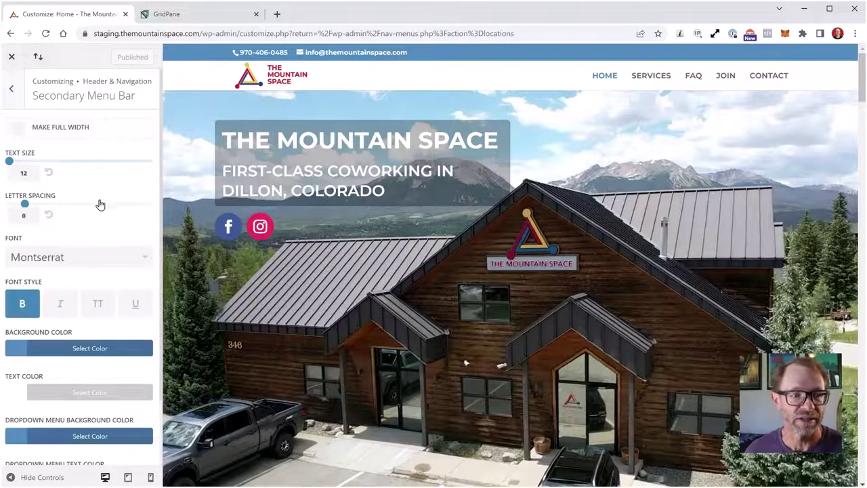
{"action": "scroll", "coordinate": [95, 210], "scroll_direction": "down", "scroll_amount": 2}
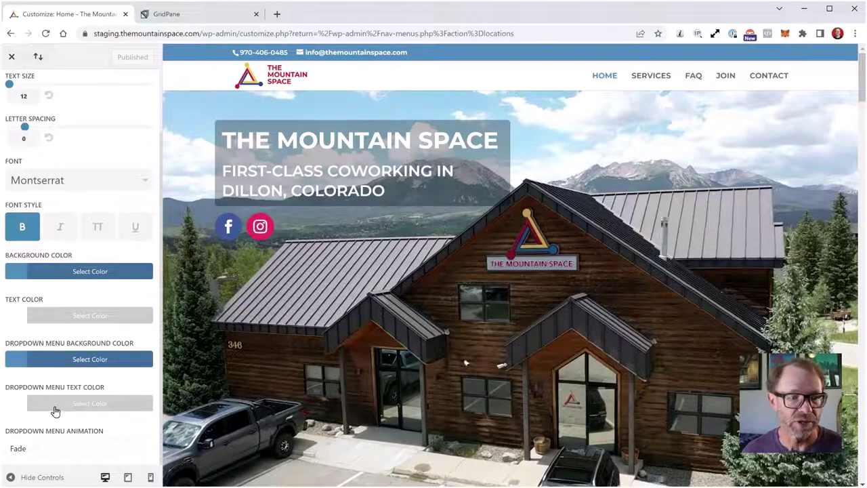
{"action": "left_click", "coordinate": [50, 451]}
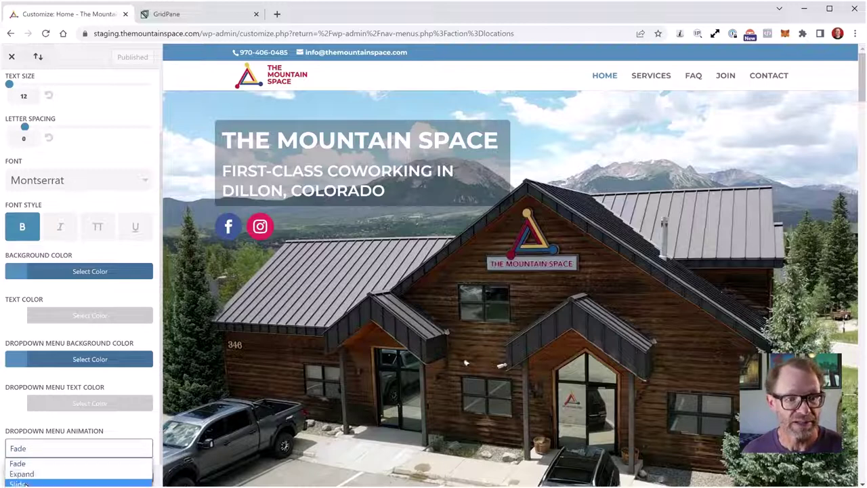
{"action": "left_click", "coordinate": [43, 462]}
{"action": "scroll", "coordinate": [40, 303], "scroll_direction": "up", "scroll_amount": 2}
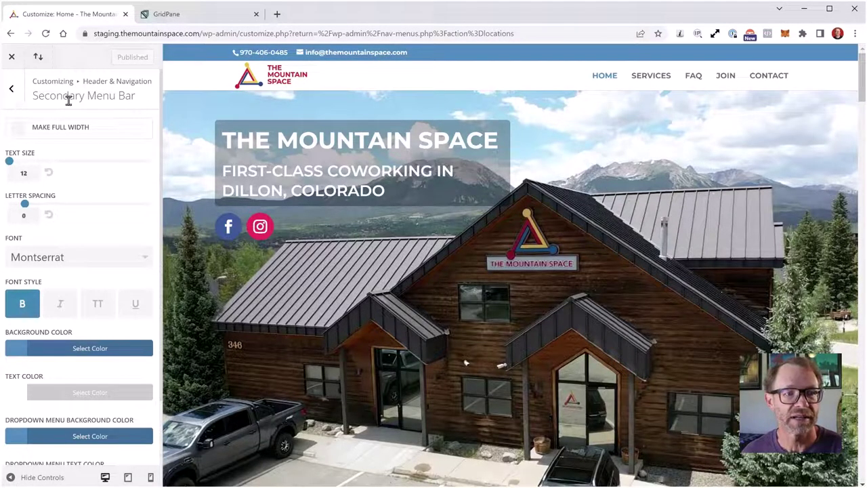
{"action": "left_click", "coordinate": [11, 89]}
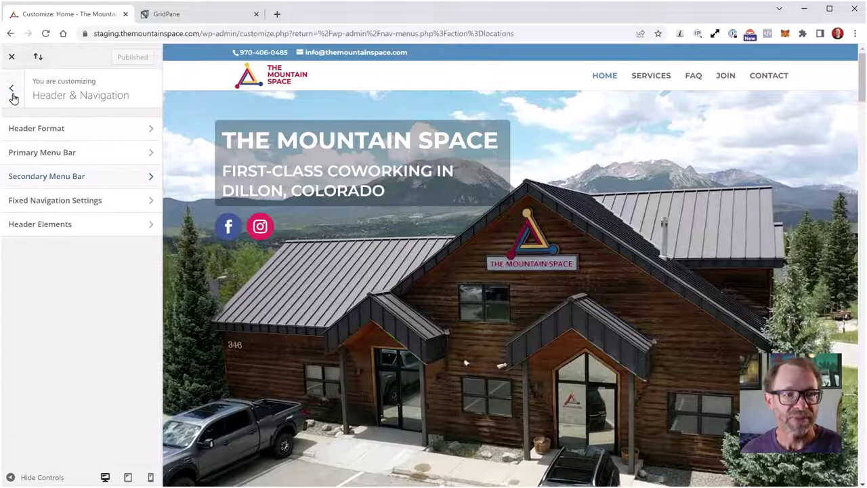
- In the Primary Menu Bar settings, preview Make Full Width and Hide Logo Image by switching each on and back off
{"action": "left_click", "coordinate": [67, 154]}
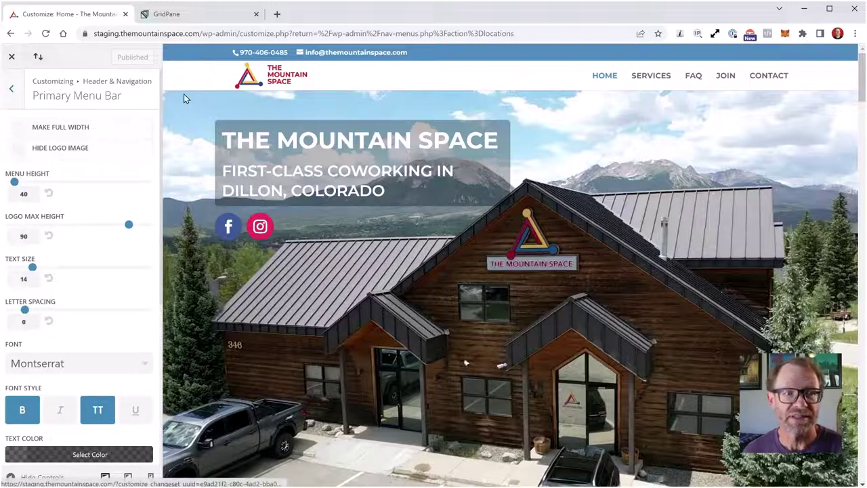
{"action": "left_click", "coordinate": [17, 130]}
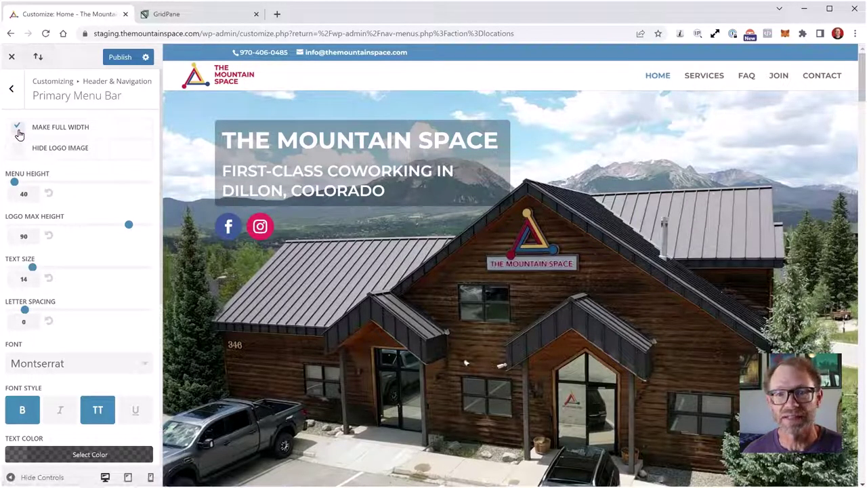
{"action": "left_click", "coordinate": [19, 133]}
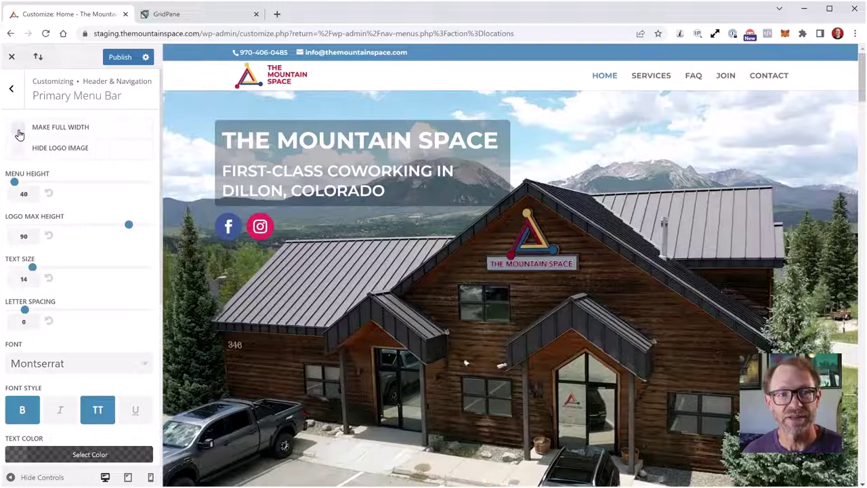
{"action": "left_click", "coordinate": [19, 134]}
{"action": "left_click", "coordinate": [19, 134]}
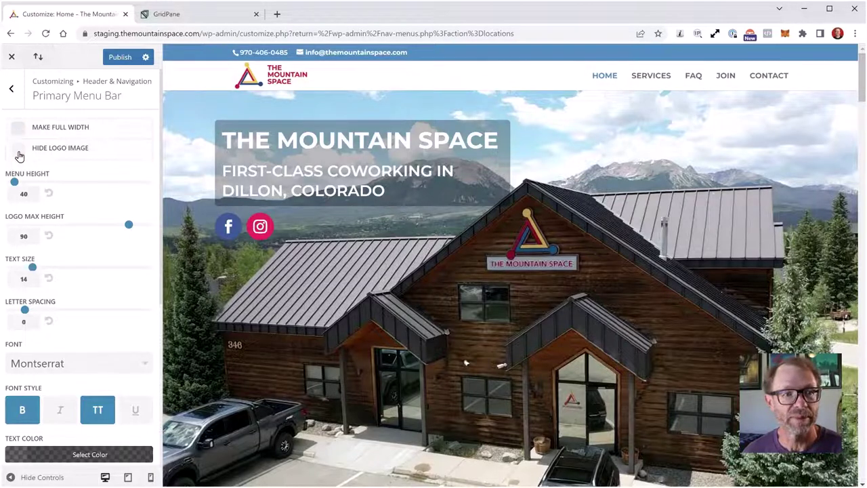
{"action": "left_click", "coordinate": [17, 150]}
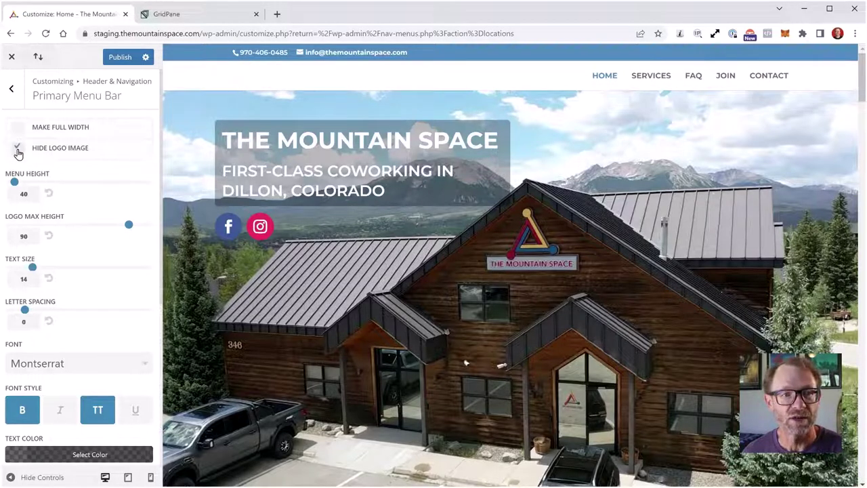
{"action": "left_click", "coordinate": [18, 152]}
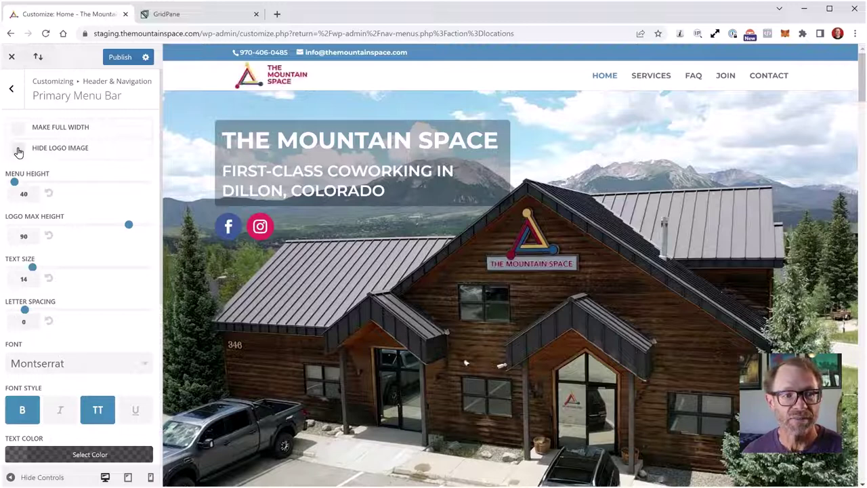
- Look through the remaining Primary Menu Bar settings, from menu height and fonts to the colors and dropdown menu animation
{"action": "scroll", "coordinate": [101, 193], "scroll_direction": "down", "scroll_amount": 1}
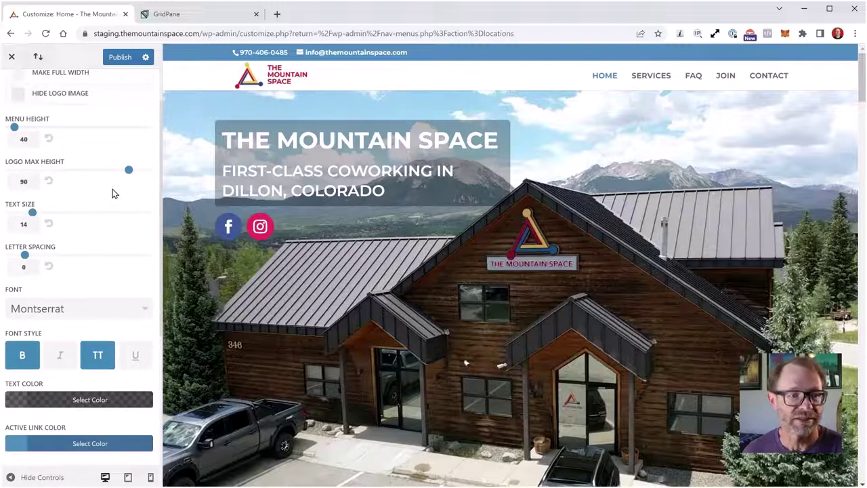
{"action": "scroll", "coordinate": [71, 248], "scroll_direction": "down", "scroll_amount": 1}
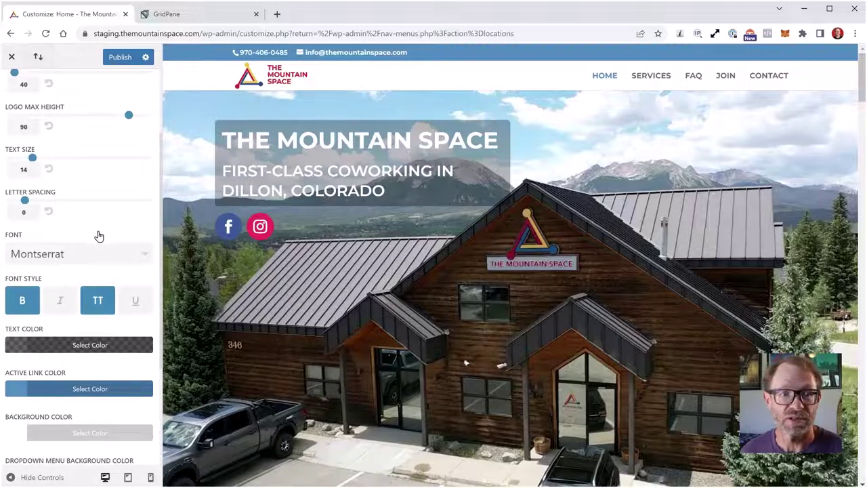
{"action": "scroll", "coordinate": [98, 235], "scroll_direction": "down", "scroll_amount": 3}
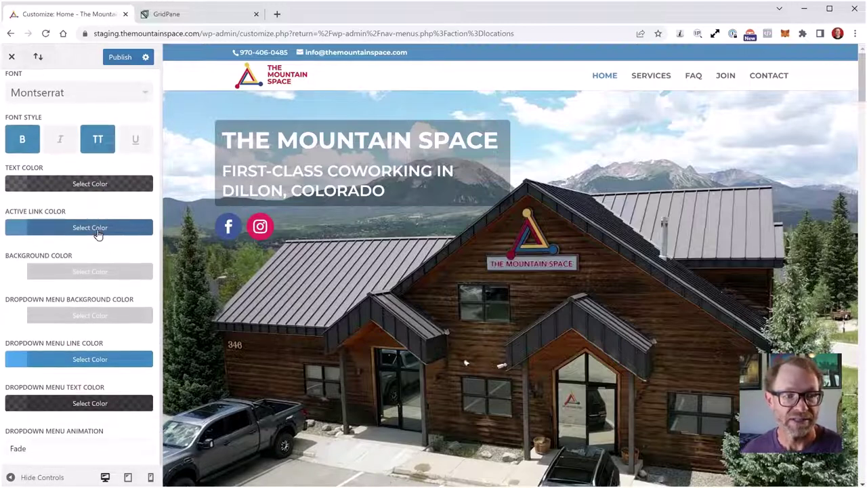
{"action": "scroll", "coordinate": [98, 235], "scroll_direction": "up", "scroll_amount": 5}
- Check how the header behaves further down the home page preview, past the Pricing section, and return to the page's start
{"action": "scroll", "coordinate": [370, 308], "scroll_direction": "down", "scroll_amount": 3}
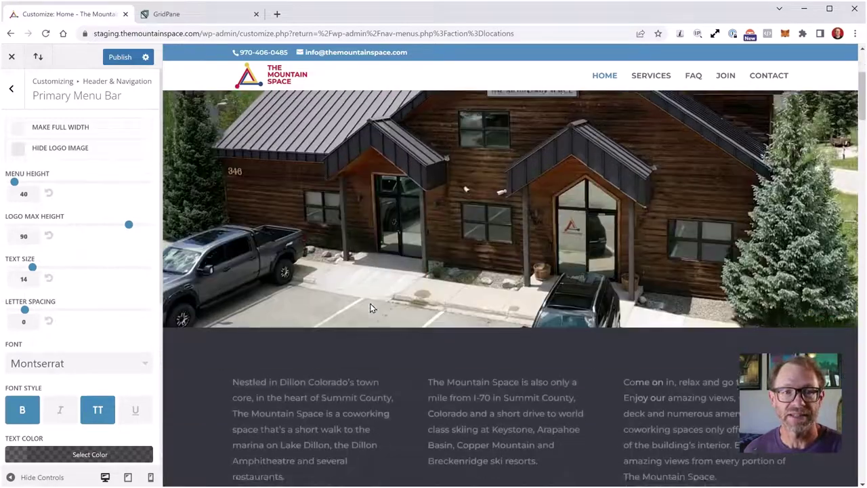
{"action": "scroll", "coordinate": [370, 308], "scroll_direction": "down", "scroll_amount": 9}
{"action": "scroll", "coordinate": [370, 308], "scroll_direction": "up", "scroll_amount": 4}
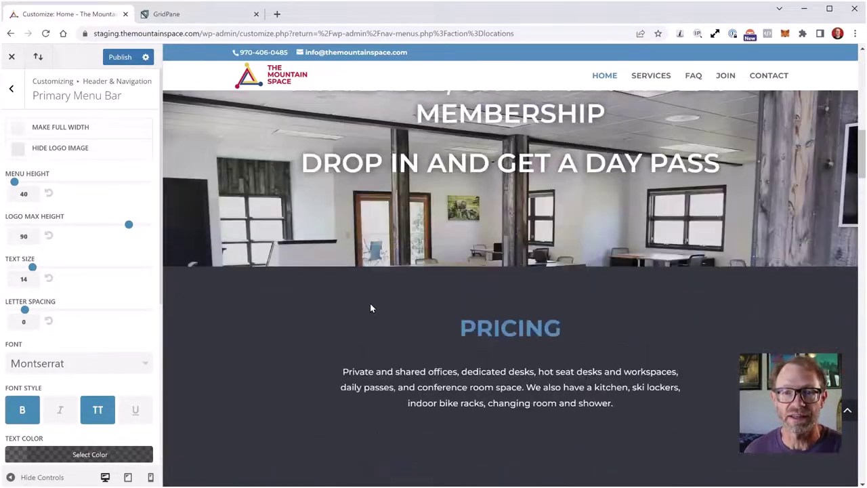
{"action": "scroll", "coordinate": [370, 309], "scroll_direction": "up", "scroll_amount": 8}
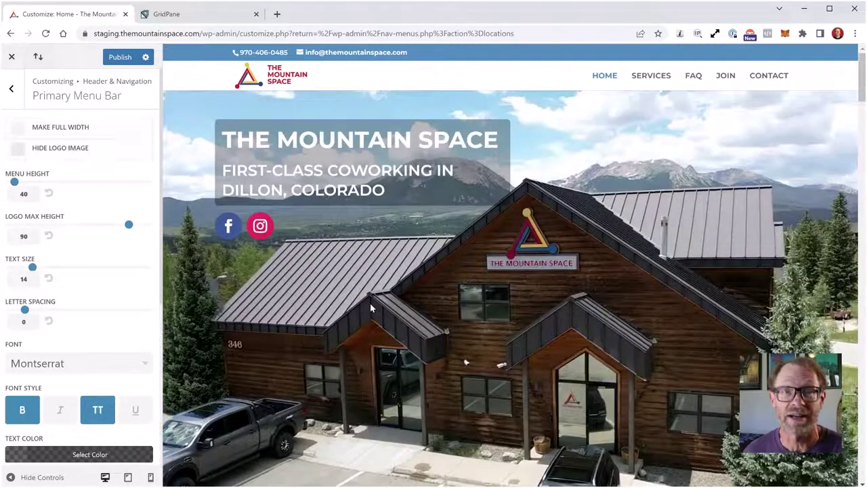
{"action": "scroll", "coordinate": [401, 325], "scroll_direction": "down", "scroll_amount": 3}
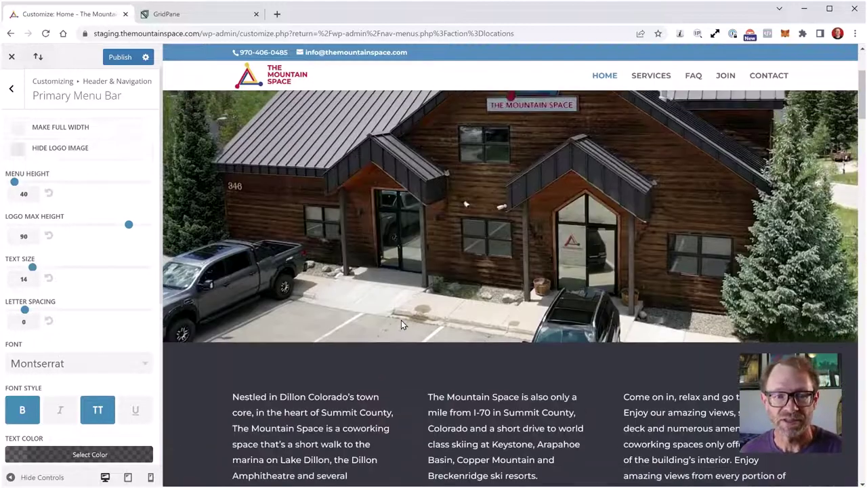
{"action": "scroll", "coordinate": [401, 324], "scroll_direction": "up", "scroll_amount": 3}
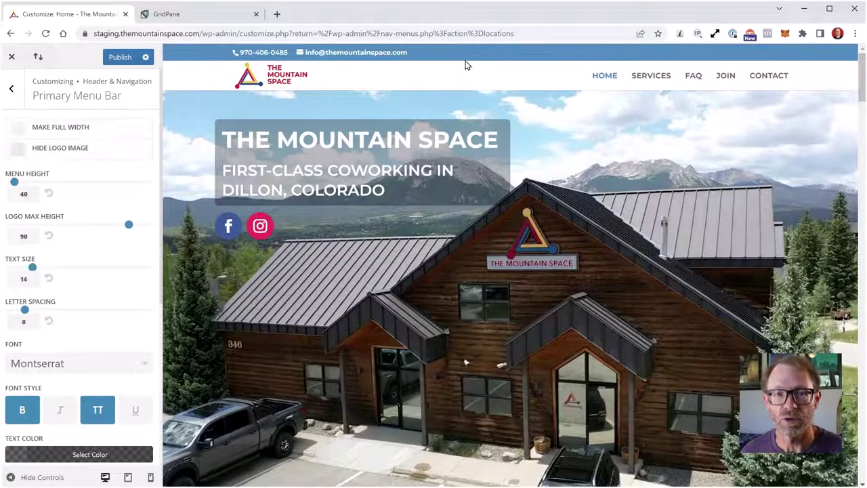
- Open the live site themountainspace.com in a new browser tab and check its header while moving down the home page
{"action": "left_click", "coordinate": [277, 14]}
{"action": "type", "text": "themountain"}
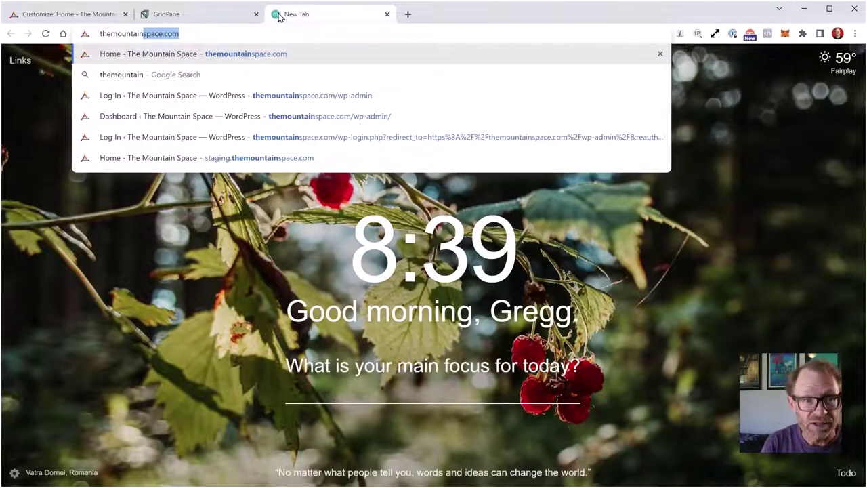
{"action": "key", "text": "Return"}
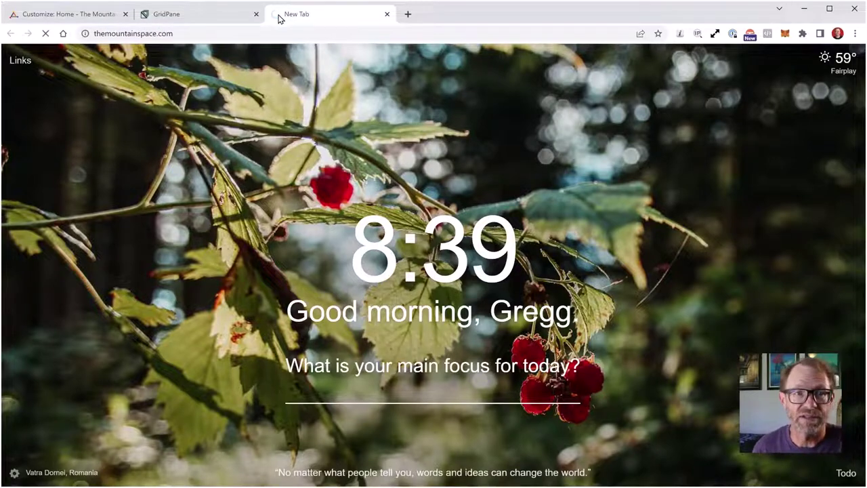
{"action": "scroll", "coordinate": [571, 298], "scroll_direction": "down", "scroll_amount": 2}
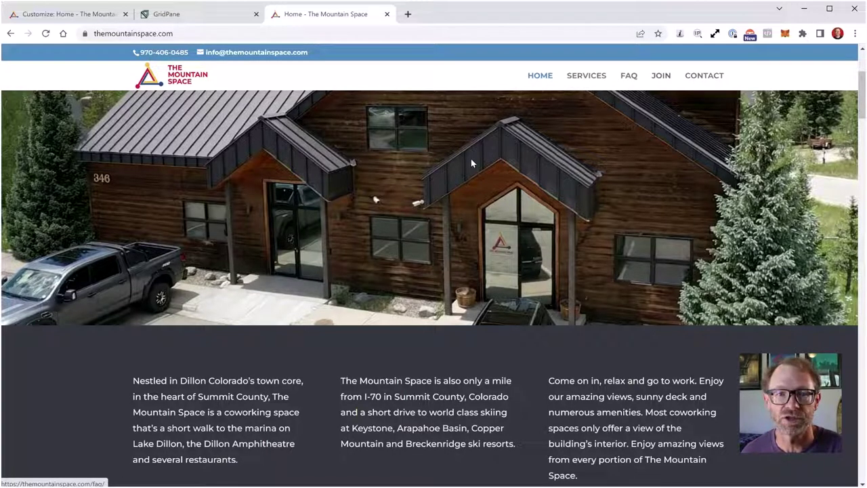
{"action": "scroll", "coordinate": [472, 162], "scroll_direction": "up", "scroll_amount": 3}
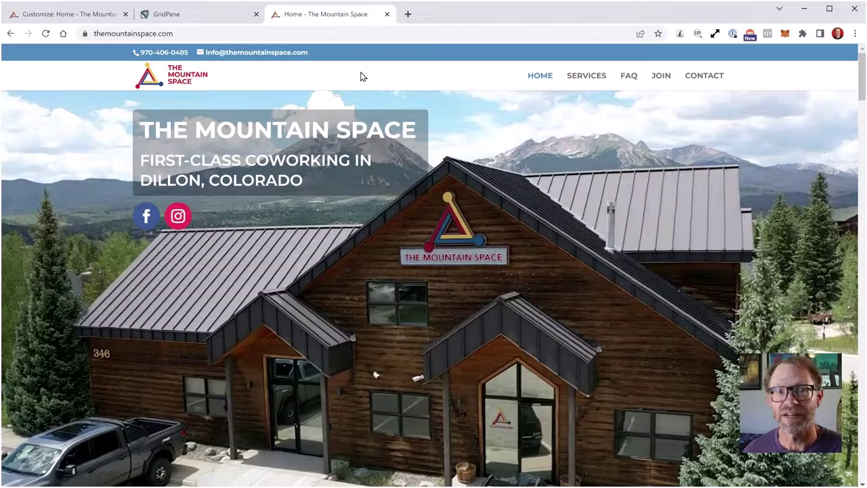
- Return to the staging site's theme customizer and close it, discarding the unpublished changes
{"action": "left_click", "coordinate": [75, 15]}
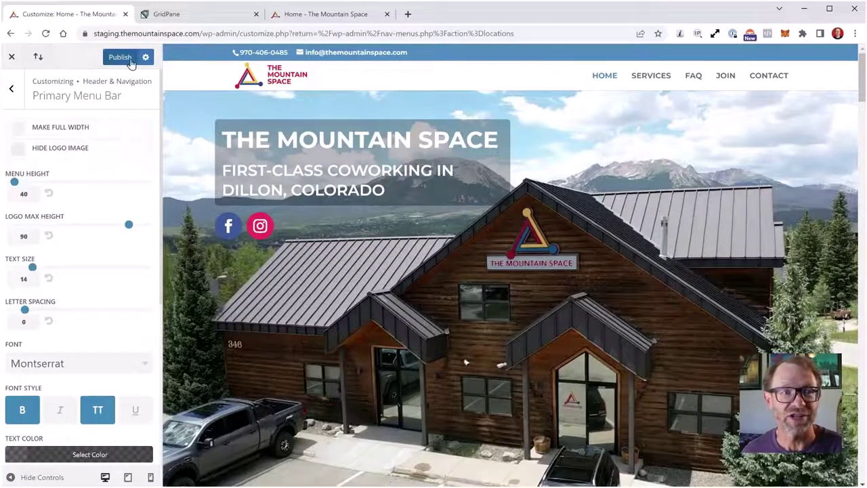
{"action": "left_click", "coordinate": [10, 91]}
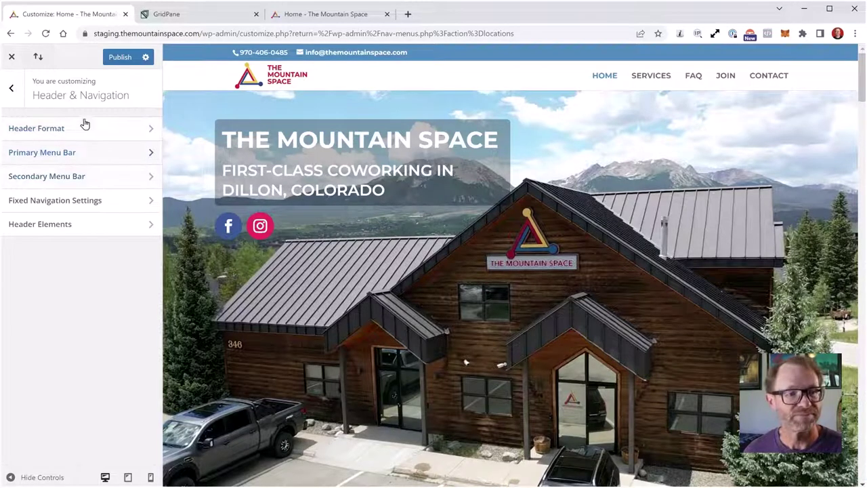
{"action": "left_click", "coordinate": [11, 57]}
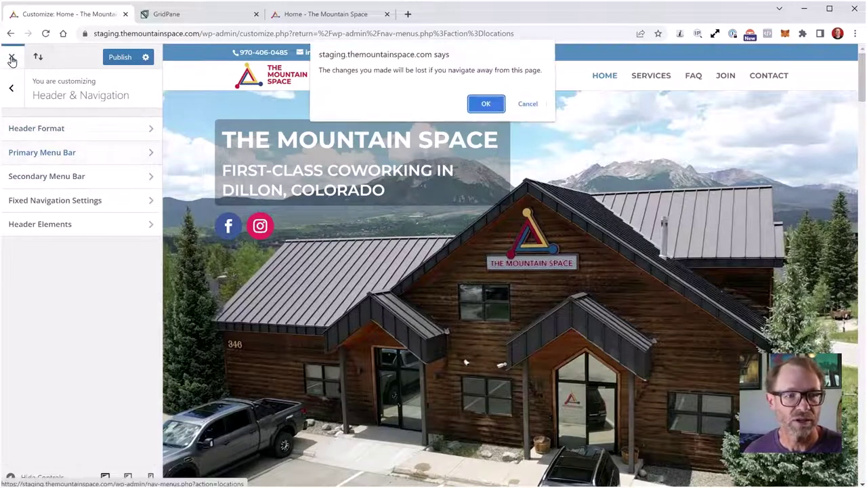
{"action": "left_click", "coordinate": [485, 106]}
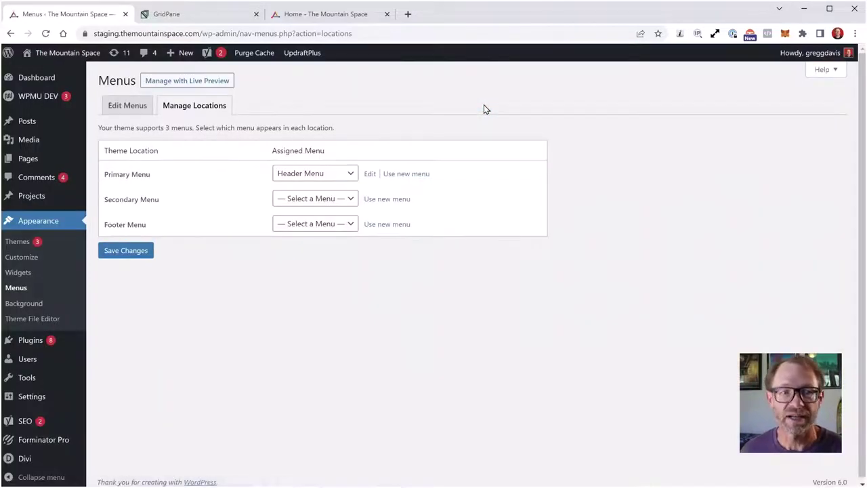
- Reopen the staging site's theme customizer and review the Fixed Navigation Settings in the Header & Navigation section
{"action": "left_click", "coordinate": [22, 260]}
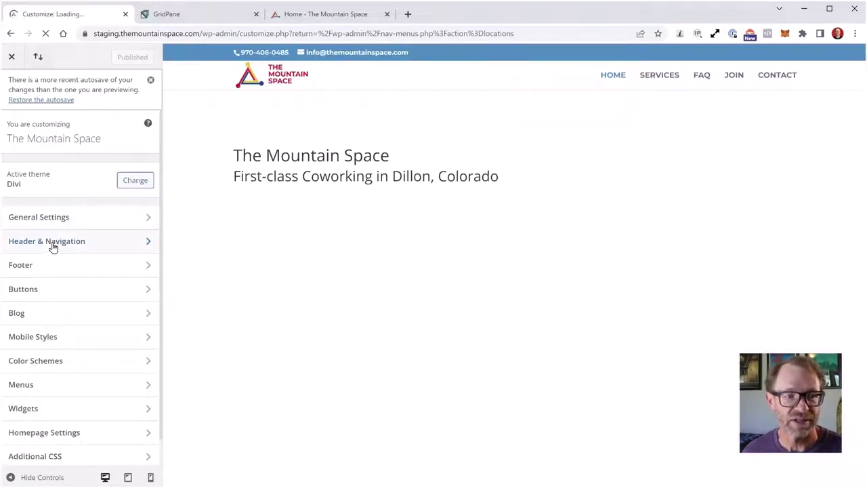
{"action": "left_click", "coordinate": [53, 245]}
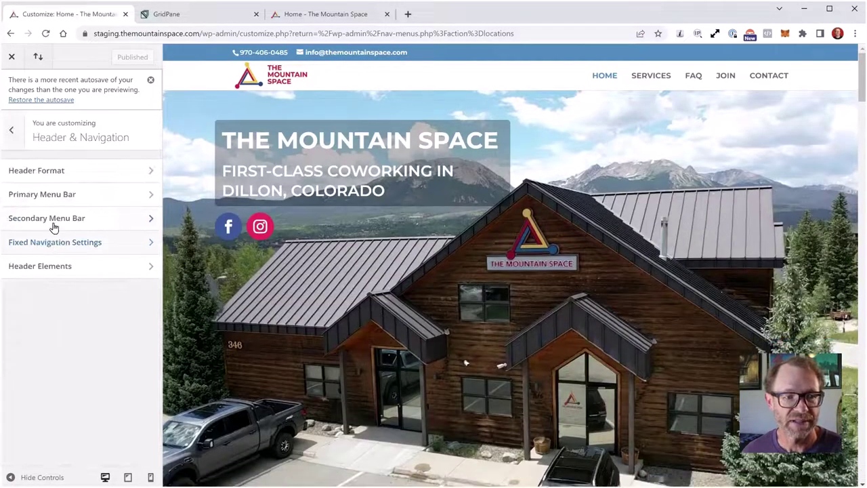
{"action": "left_click", "coordinate": [89, 245]}
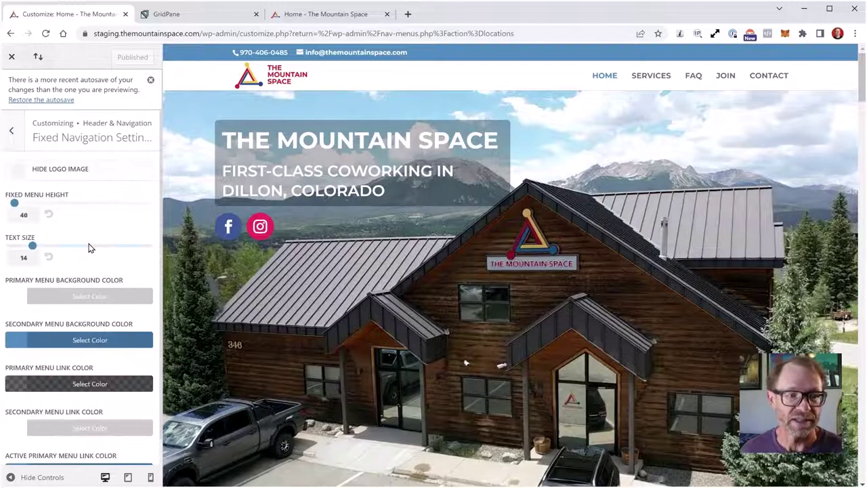
{"action": "scroll", "coordinate": [68, 210], "scroll_direction": "down", "scroll_amount": 1}
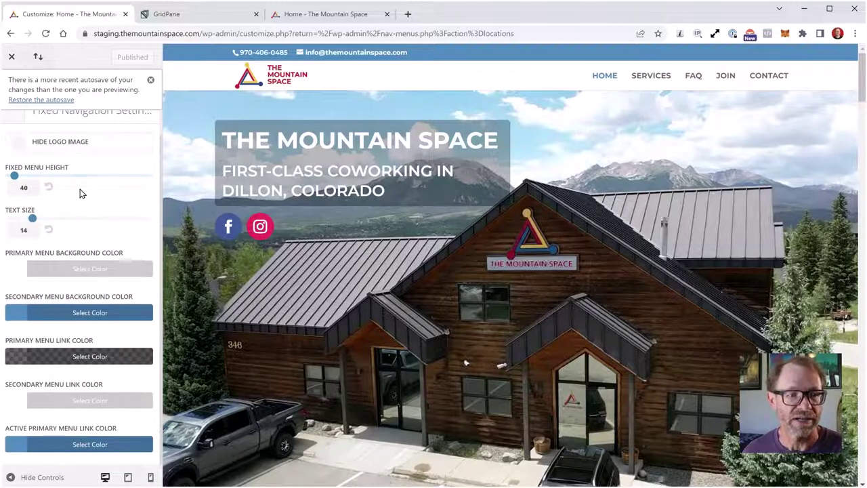
{"action": "scroll", "coordinate": [105, 255], "scroll_direction": "up", "scroll_amount": 1}
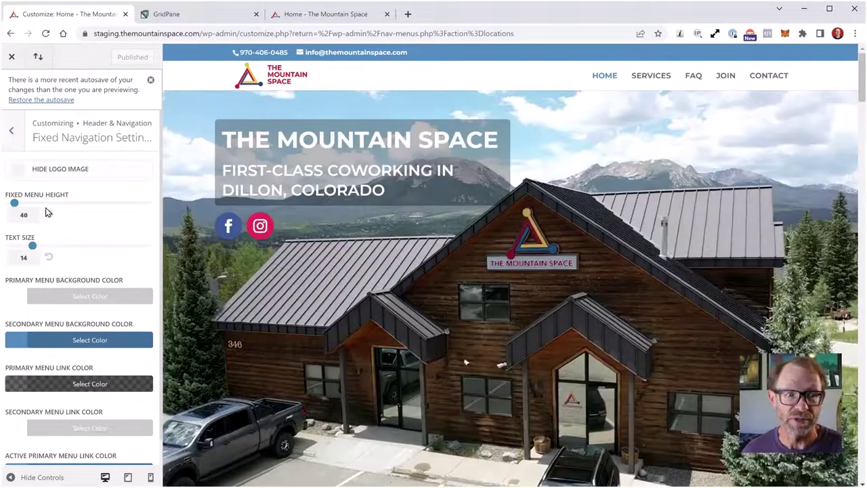
- Try a fixed menu height of 30 and check the header while moving through the home page preview
{"action": "left_click", "coordinate": [15, 204]}
{"action": "left_click_drag", "start_coordinate": [15, 205], "coordinate": [13, 205]}
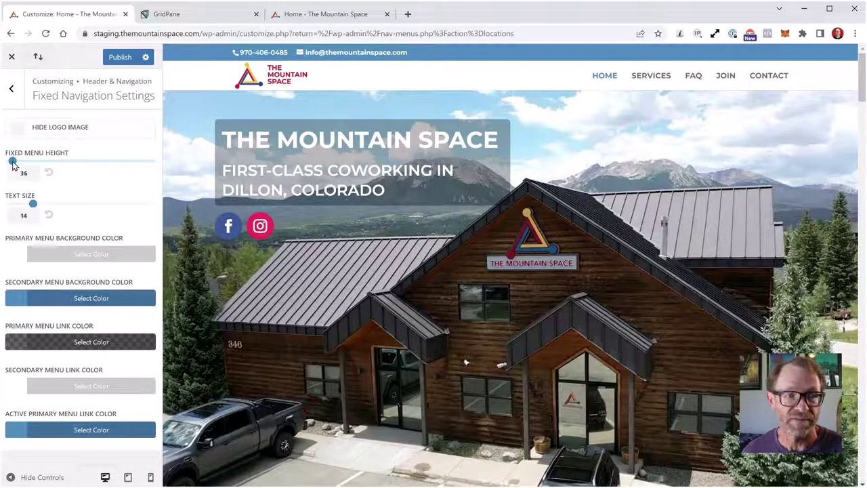
{"action": "left_click_drag", "start_coordinate": [13, 165], "coordinate": [10, 165]}
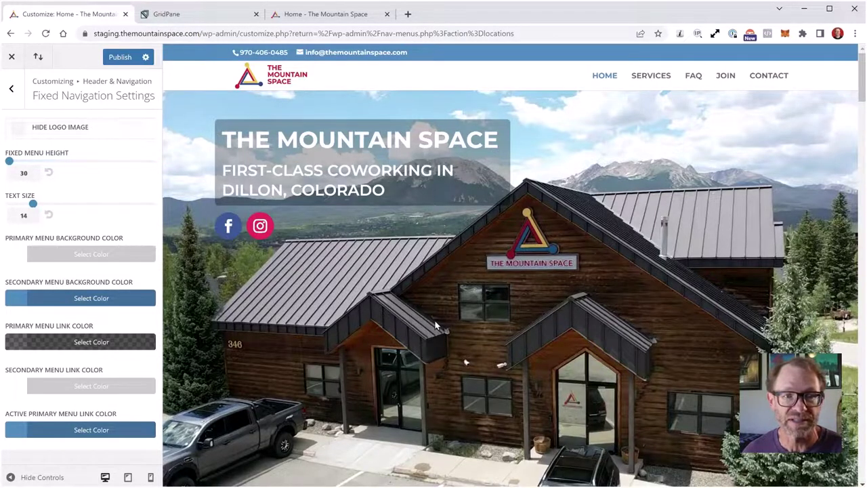
{"action": "scroll", "coordinate": [450, 330], "scroll_direction": "down", "scroll_amount": 5}
{"action": "scroll", "coordinate": [450, 330], "scroll_direction": "up", "scroll_amount": 5}
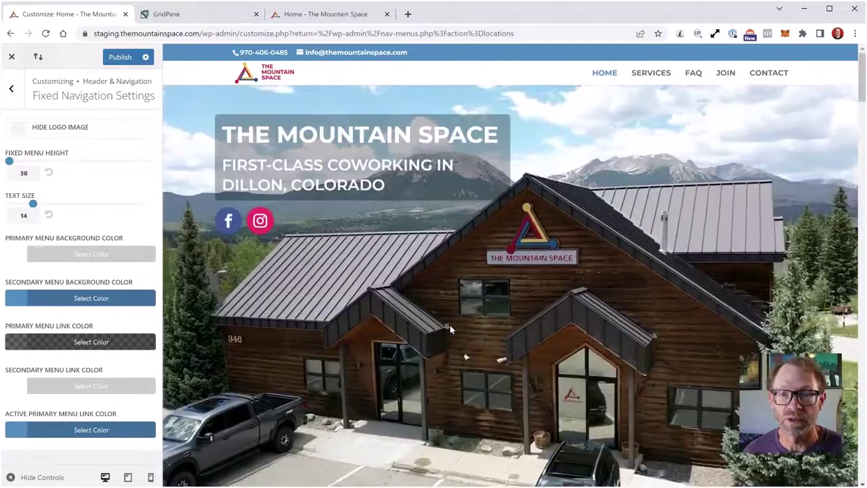
{"action": "scroll", "coordinate": [450, 330], "scroll_direction": "down", "scroll_amount": 5}
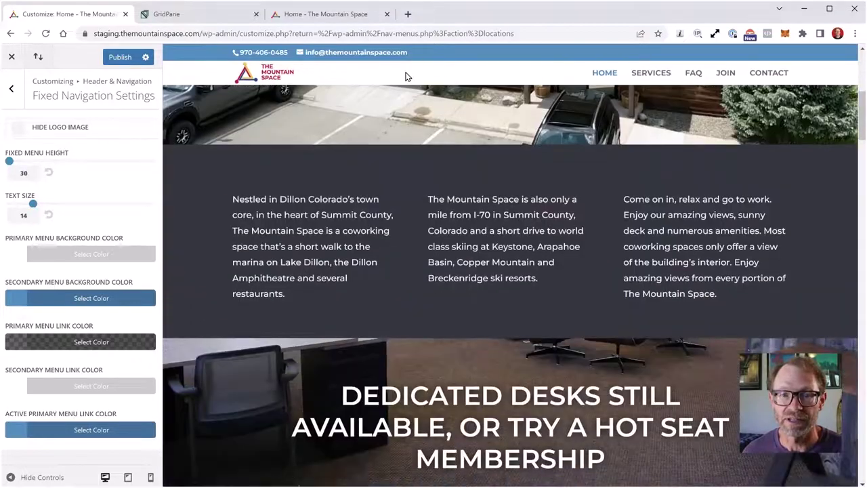
{"action": "scroll", "coordinate": [469, 220], "scroll_direction": "up", "scroll_amount": 5}
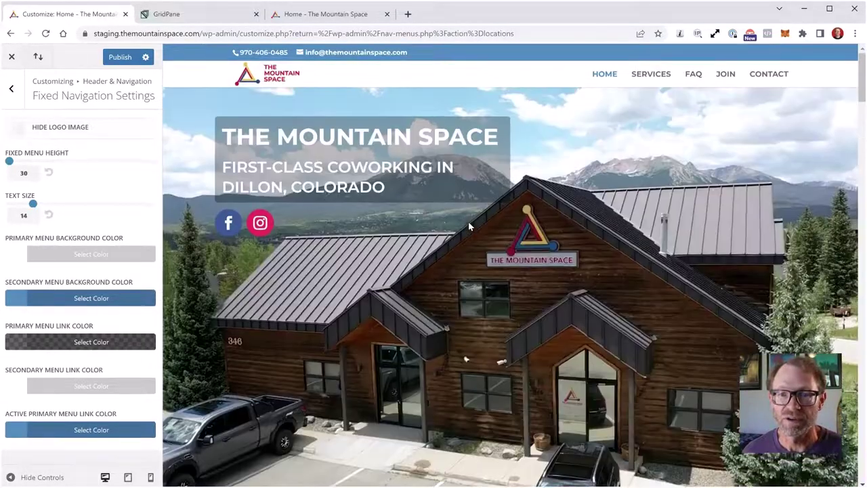
{"action": "scroll", "coordinate": [489, 280], "scroll_direction": "down", "scroll_amount": 5}
{"action": "scroll", "coordinate": [490, 283], "scroll_direction": "up", "scroll_amount": 3}
{"action": "scroll", "coordinate": [490, 286], "scroll_direction": "up", "scroll_amount": 2}
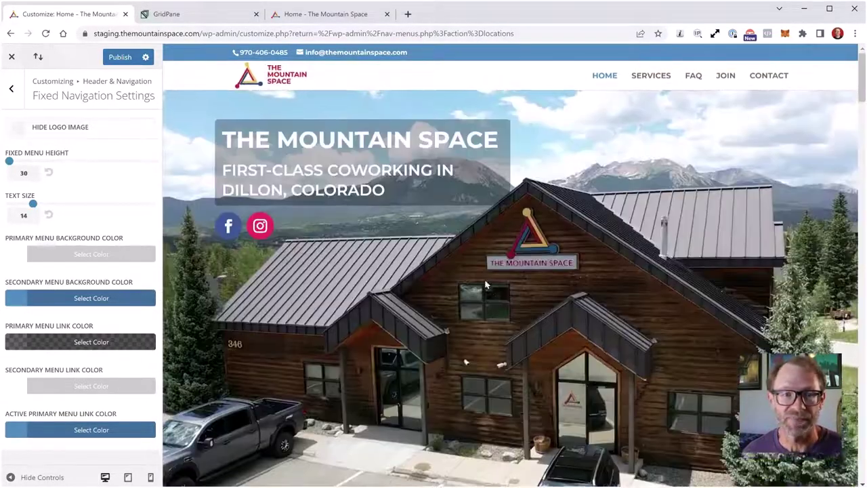
- Set the fixed menu height to 40, publish the change, and close the theme customizer
{"action": "left_click", "coordinate": [25, 175]}
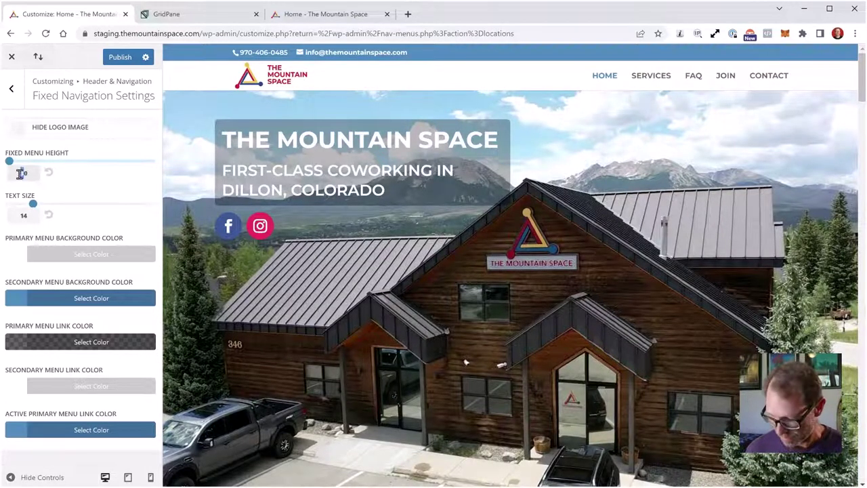
{"action": "type", "text": "40"}
{"action": "left_click", "coordinate": [120, 58]}
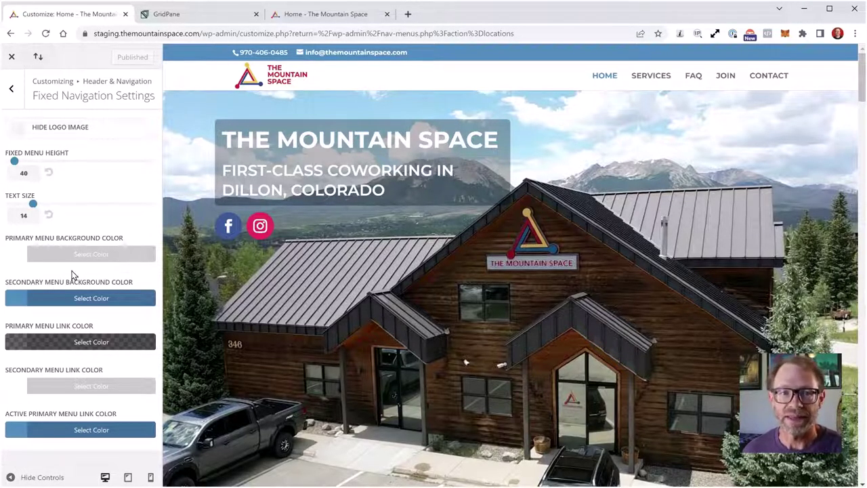
{"action": "scroll", "coordinate": [455, 110], "scroll_direction": "down", "scroll_amount": 4}
{"action": "scroll", "coordinate": [462, 251], "scroll_direction": "up", "scroll_amount": 4}
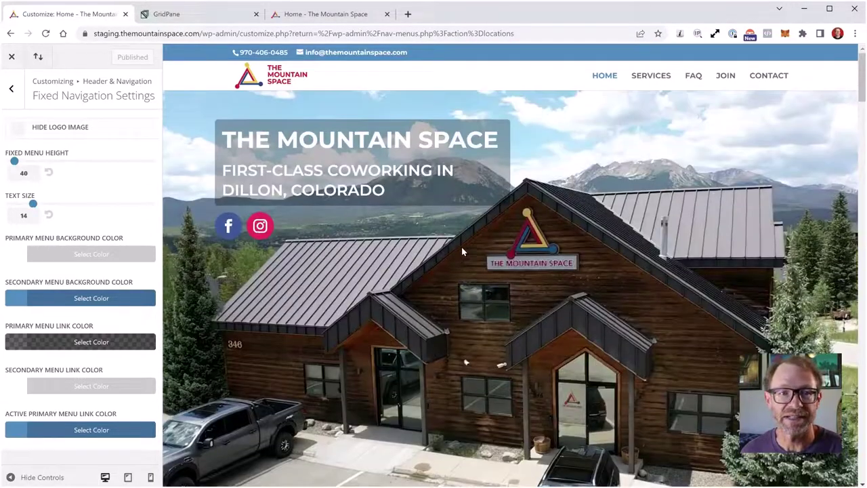
{"action": "left_click", "coordinate": [12, 57]}
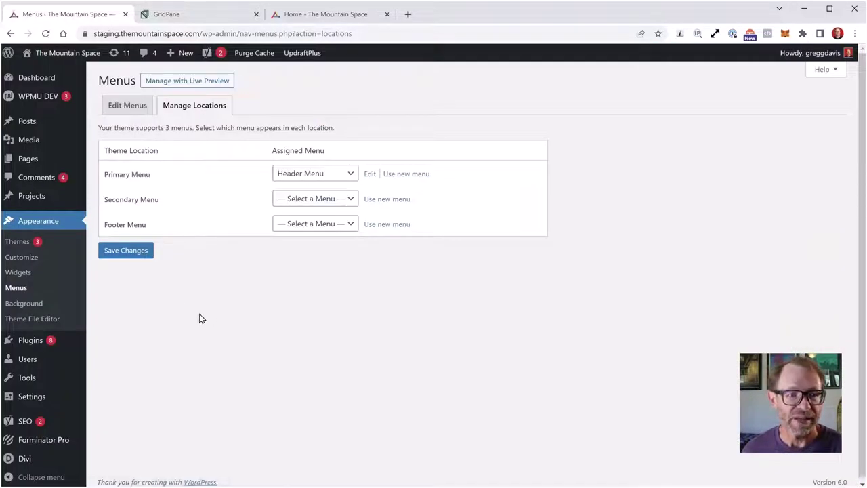
- Open the Divi Theme Builder to view its templates, and open the staging site's home page in a new browser tab
{"action": "mouse_move", "coordinate": [35, 455]}
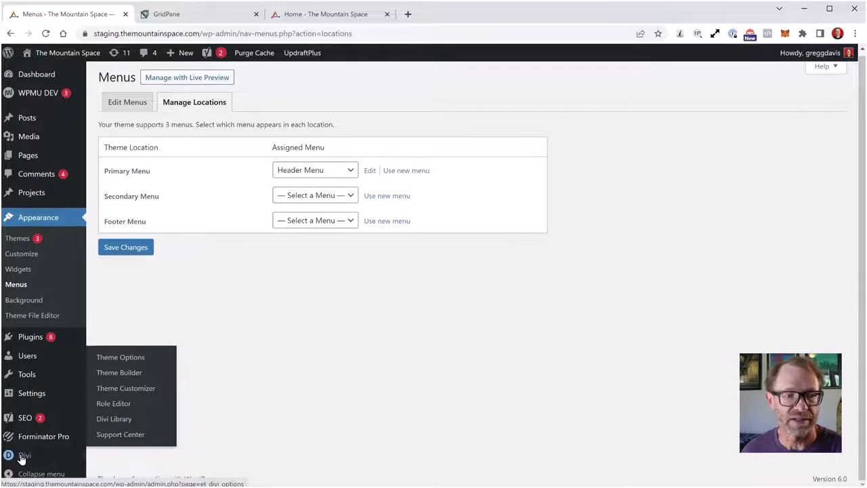
{"action": "left_click", "coordinate": [116, 374]}
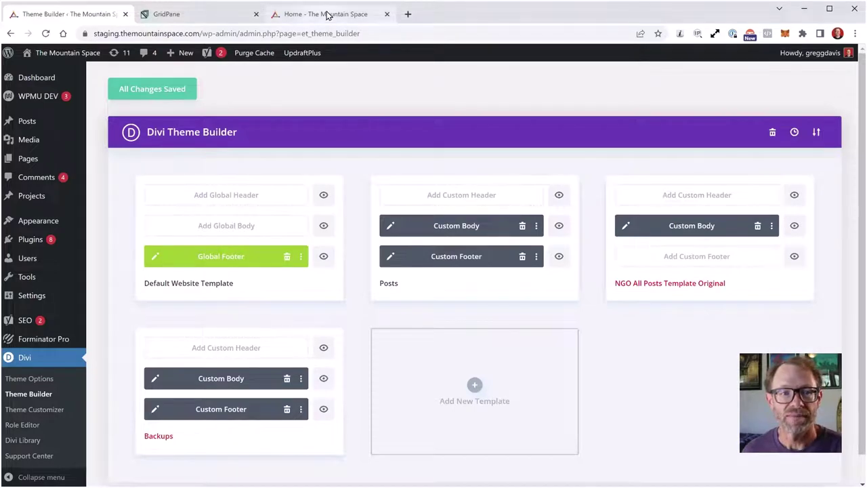
{"action": "mouse_move", "coordinate": [39, 56]}
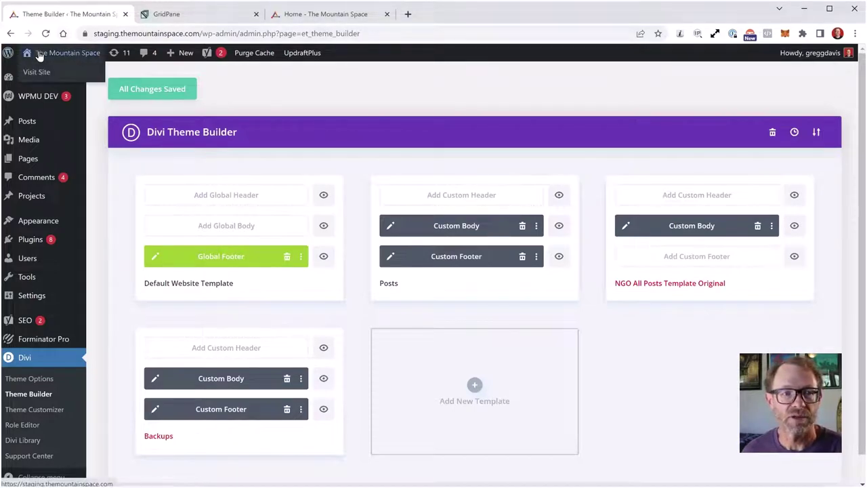
{"action": "right_click", "coordinate": [42, 73]}
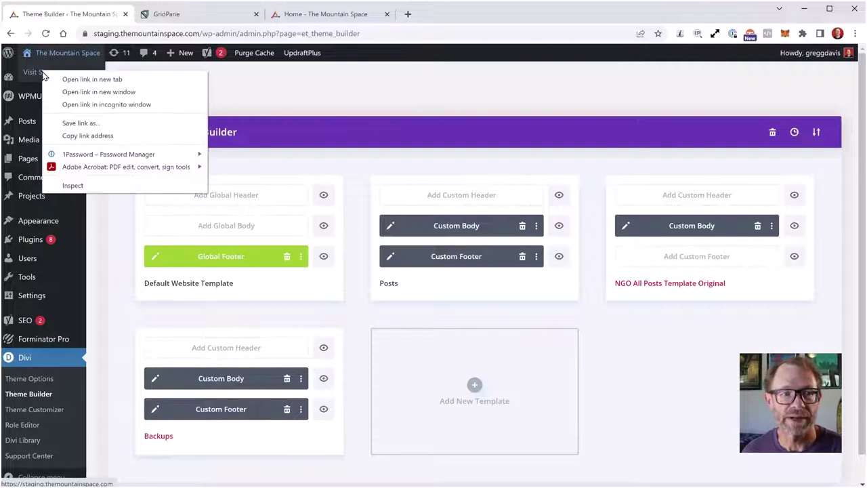
{"action": "left_click", "coordinate": [74, 79]}
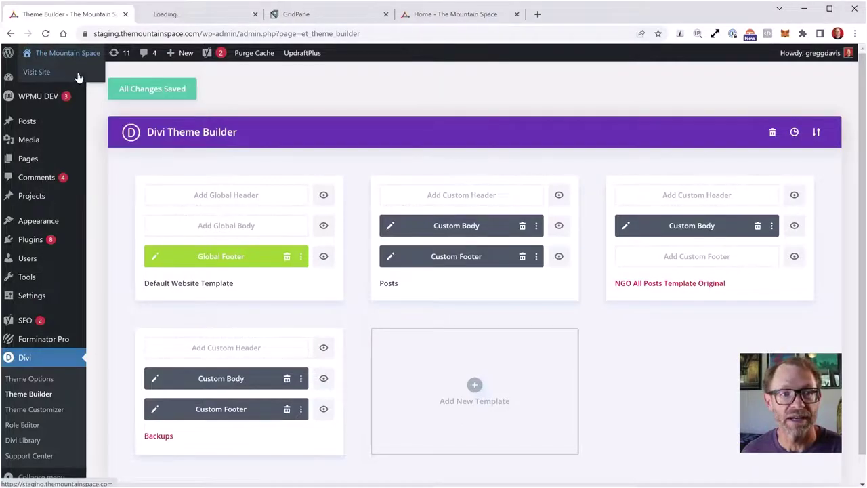
{"action": "left_click", "coordinate": [195, 15]}
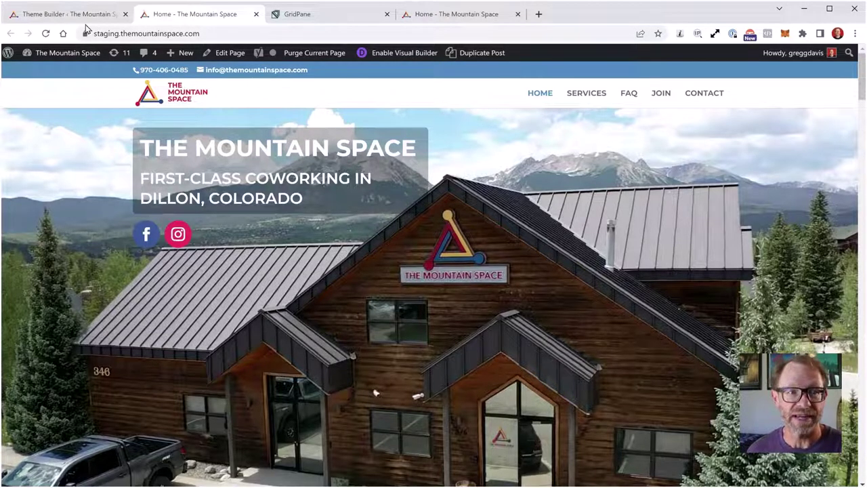
- Check how the header behaves on the staging home page down to the Pricing section and return to the page's start
{"action": "scroll", "coordinate": [390, 340], "scroll_direction": "down", "scroll_amount": 6}
{"action": "scroll", "coordinate": [395, 335], "scroll_direction": "down", "scroll_amount": 2}
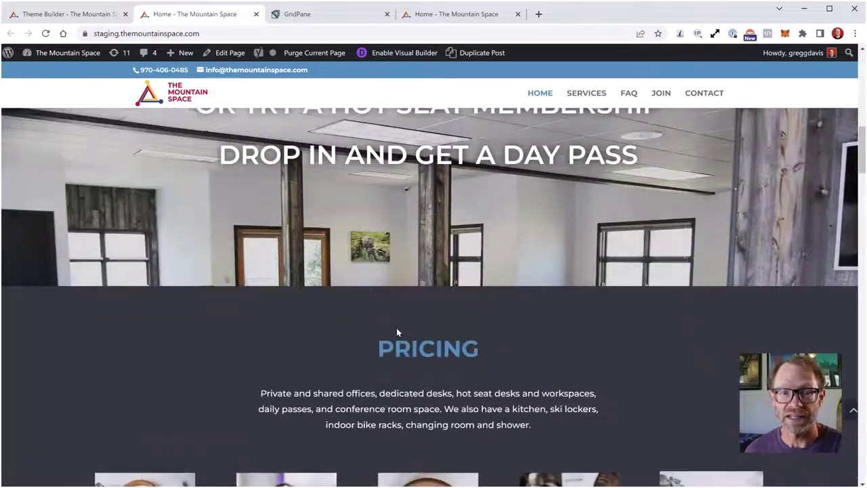
{"action": "scroll", "coordinate": [396, 327], "scroll_direction": "up", "scroll_amount": 10}
{"action": "scroll", "coordinate": [475, 279], "scroll_direction": "down", "scroll_amount": 10}
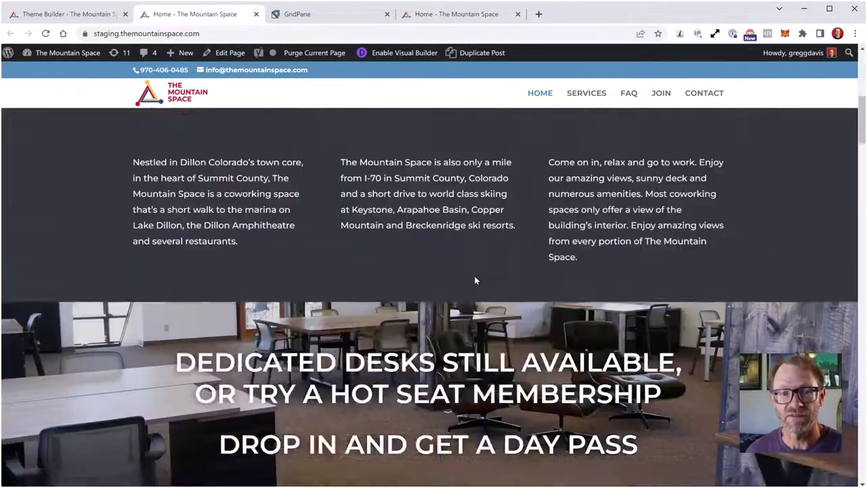
{"action": "scroll", "coordinate": [475, 279], "scroll_direction": "up", "scroll_amount": 10}
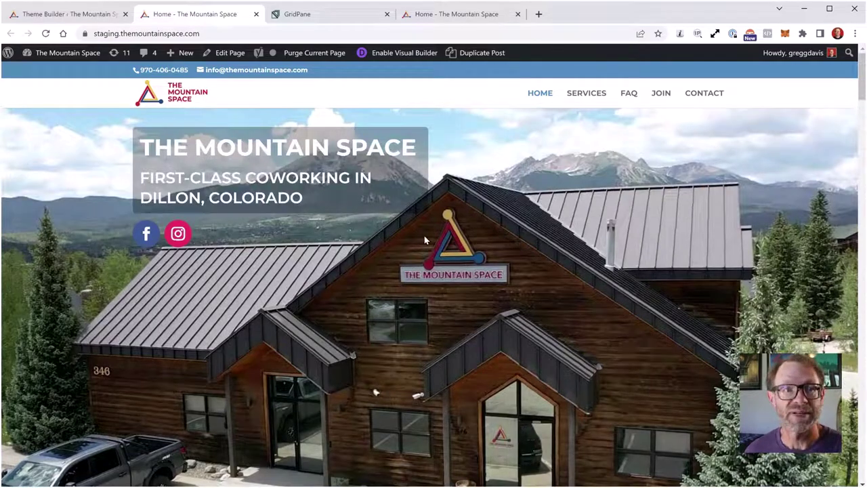
- Check the header on the live themountainspace.com home page and compare it with the staging home page
{"action": "left_click", "coordinate": [450, 15]}
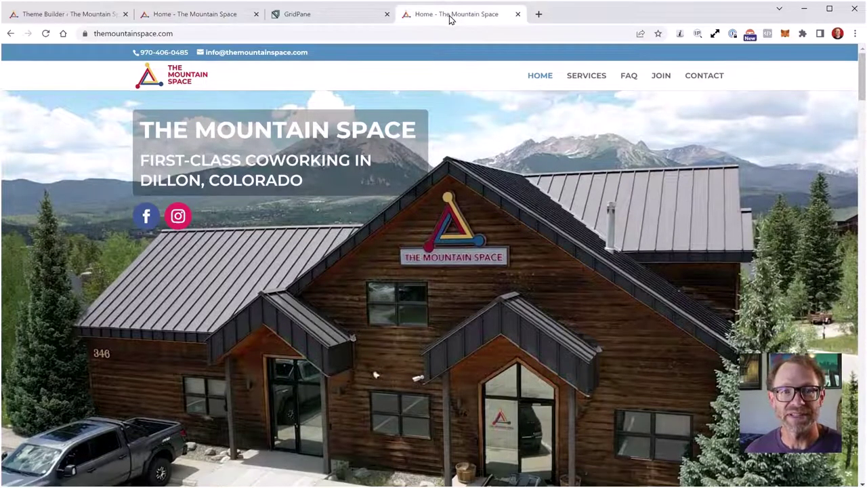
{"action": "scroll", "coordinate": [487, 169], "scroll_direction": "down", "scroll_amount": 8}
{"action": "scroll", "coordinate": [494, 255], "scroll_direction": "up", "scroll_amount": 4}
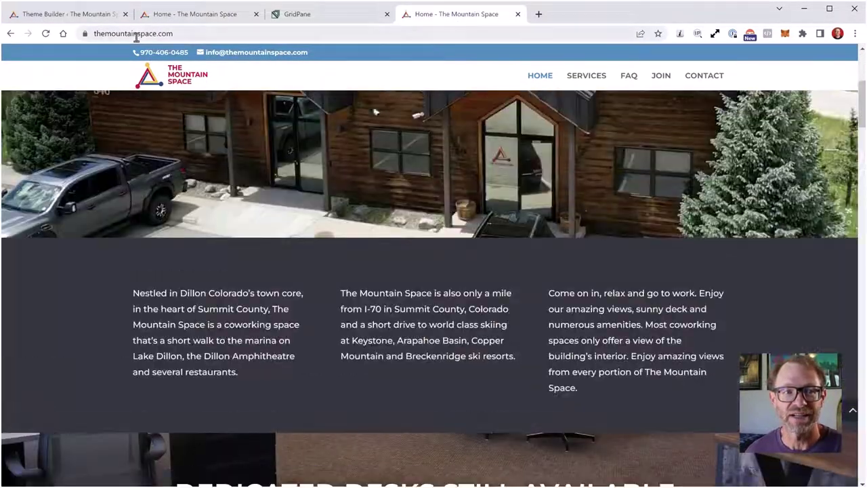
{"action": "left_click", "coordinate": [137, 34]}
{"action": "left_click", "coordinate": [175, 33]}
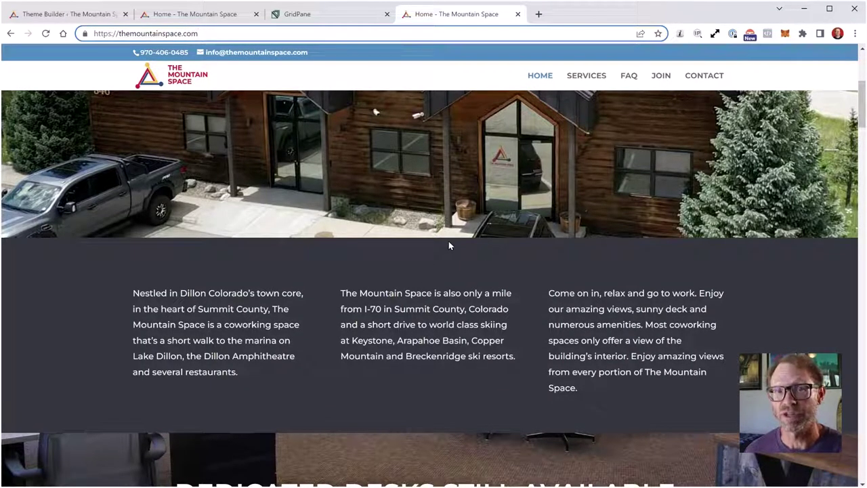
{"action": "left_click", "coordinate": [192, 14]}
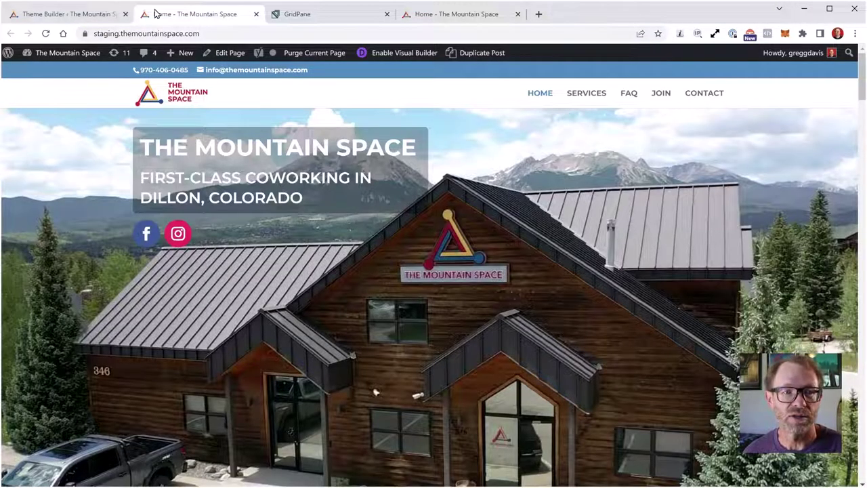
{"action": "left_click", "coordinate": [98, 14]}
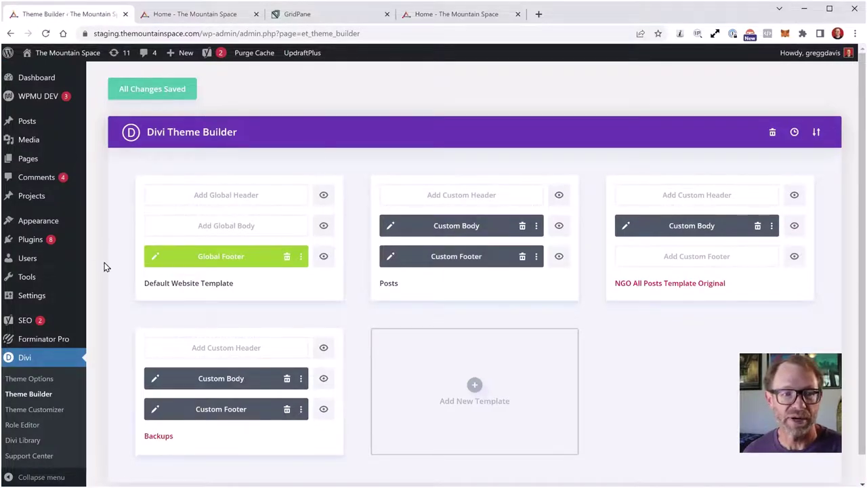
{"action": "left_click", "coordinate": [199, 17]}
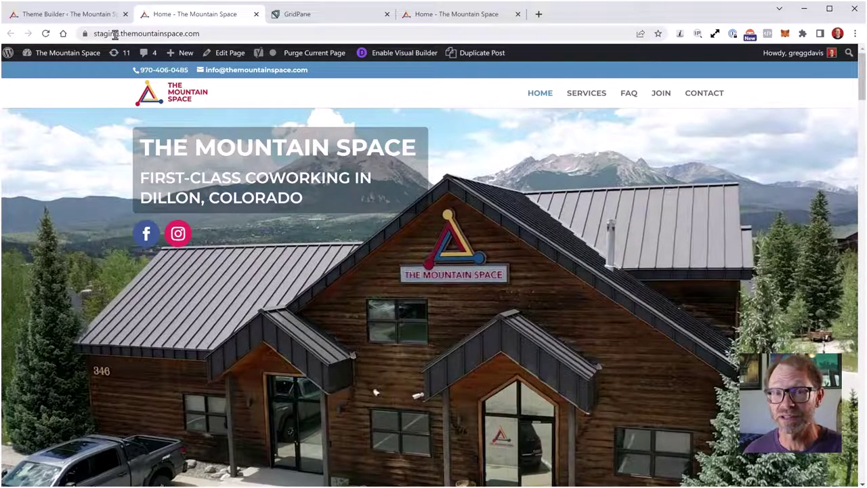
- Open the staging site's WordPress Updates page, dismissing the UpdraftPlus notice, and review the available plugin updates
{"action": "left_click", "coordinate": [102, 15]}
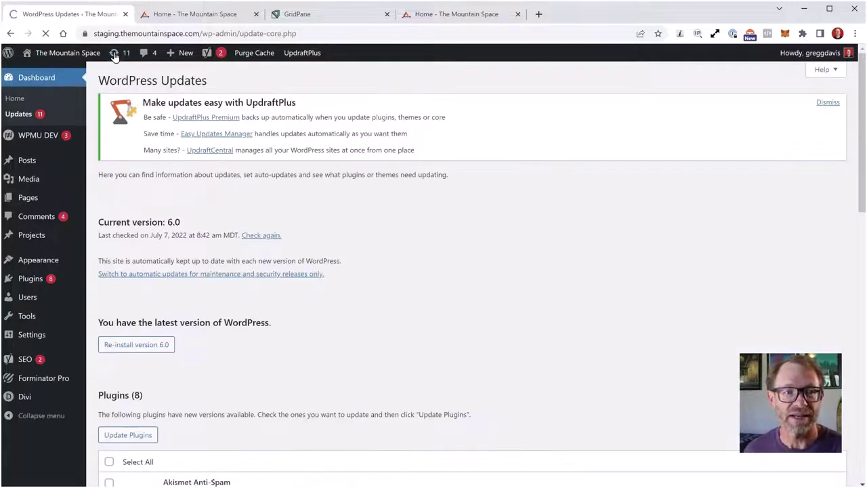
{"action": "left_click", "coordinate": [828, 101]}
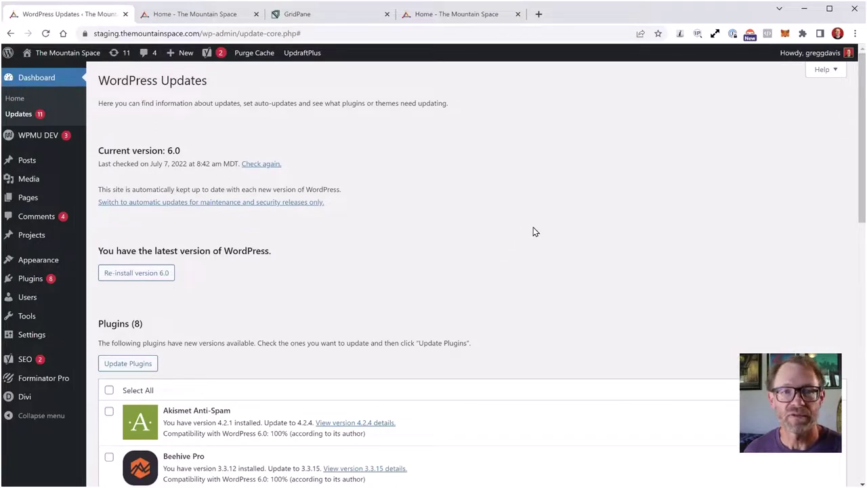
{"action": "scroll", "coordinate": [557, 236], "scroll_direction": "down", "scroll_amount": 6}
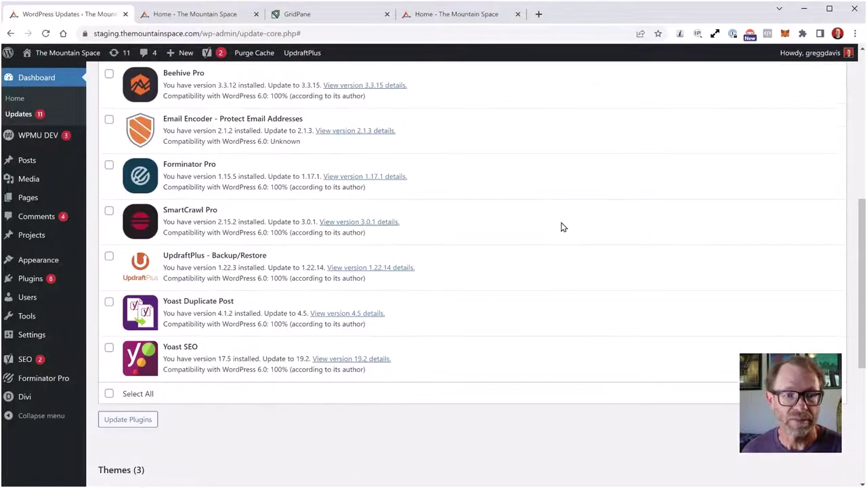
- Update all listed themes on the staging site: Twenty Twenty-One, Twenty Twenty-Two and Divi
{"action": "scroll", "coordinate": [561, 227], "scroll_direction": "down", "scroll_amount": 5}
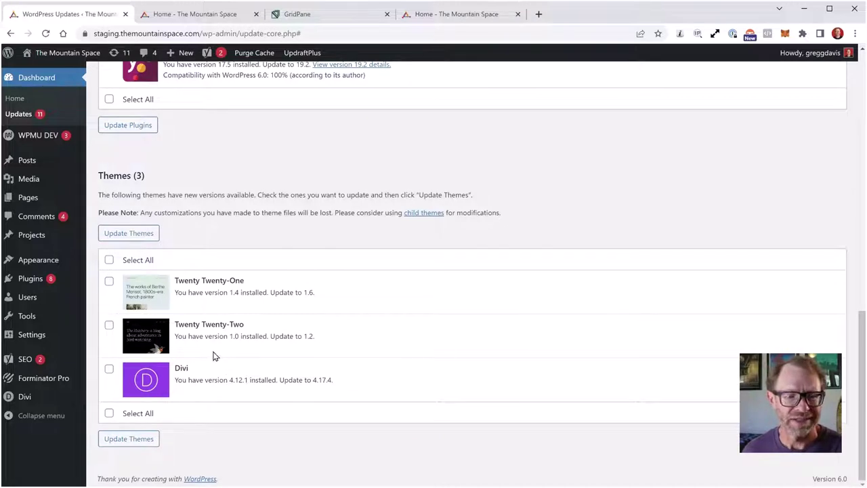
{"action": "left_click", "coordinate": [109, 261]}
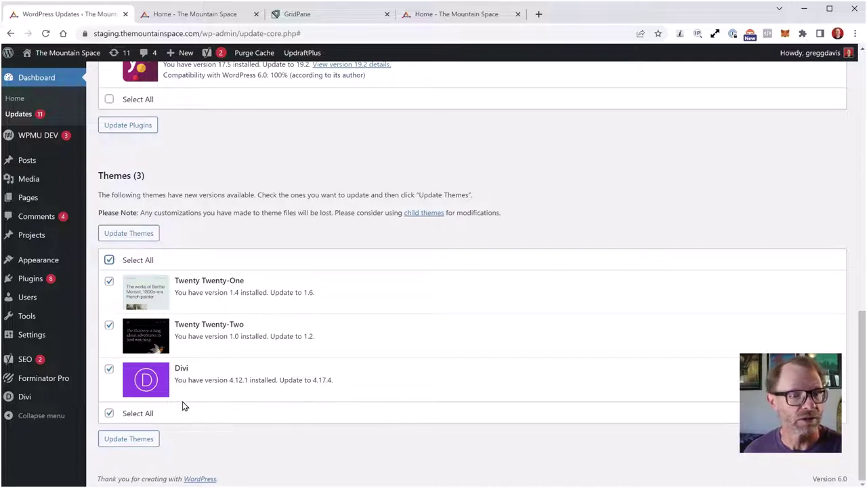
{"action": "left_click", "coordinate": [142, 238]}
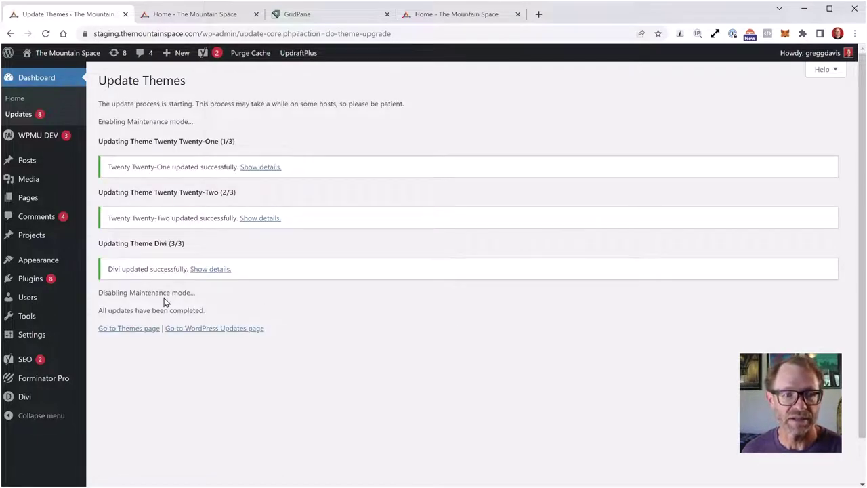
- Return to the WordPress Updates page to check the theme status, and reload the staging site's home page
{"action": "left_click", "coordinate": [232, 330]}
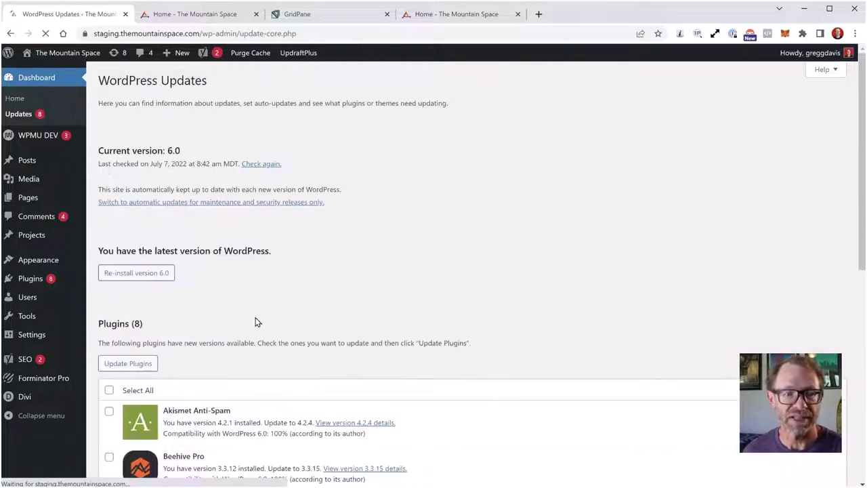
{"action": "scroll", "coordinate": [358, 277], "scroll_direction": "down", "scroll_amount": 6}
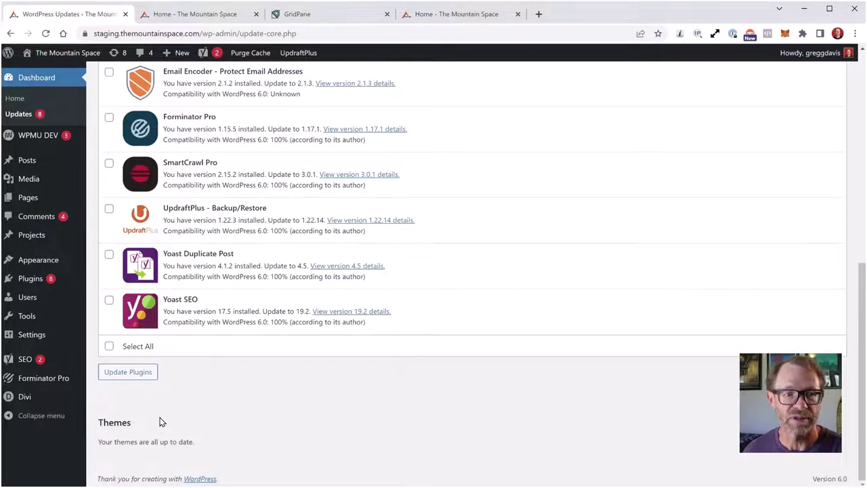
{"action": "scroll", "coordinate": [165, 410], "scroll_direction": "up", "scroll_amount": 6}
{"action": "left_click", "coordinate": [181, 15]}
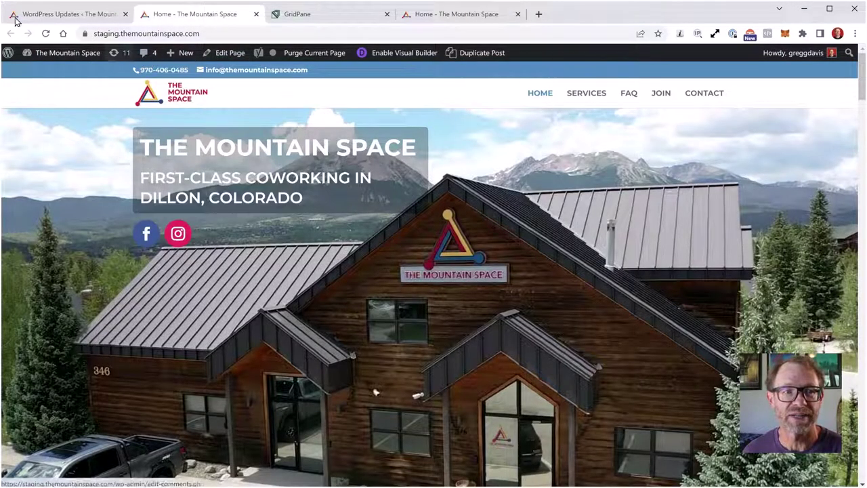
{"action": "left_click", "coordinate": [46, 33]}
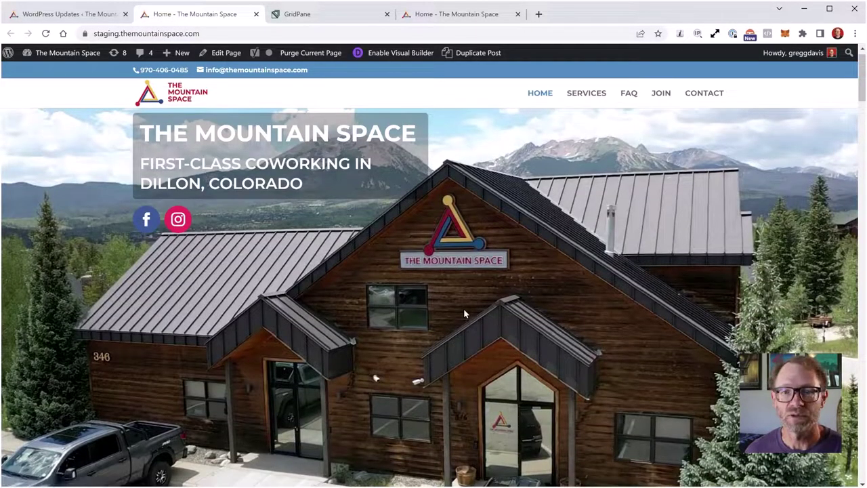
- Look through the staging home page below the hero image to check its layout after the theme updates
{"action": "scroll", "coordinate": [464, 313], "scroll_direction": "down", "scroll_amount": 8}
{"action": "scroll", "coordinate": [468, 316], "scroll_direction": "up", "scroll_amount": 3}
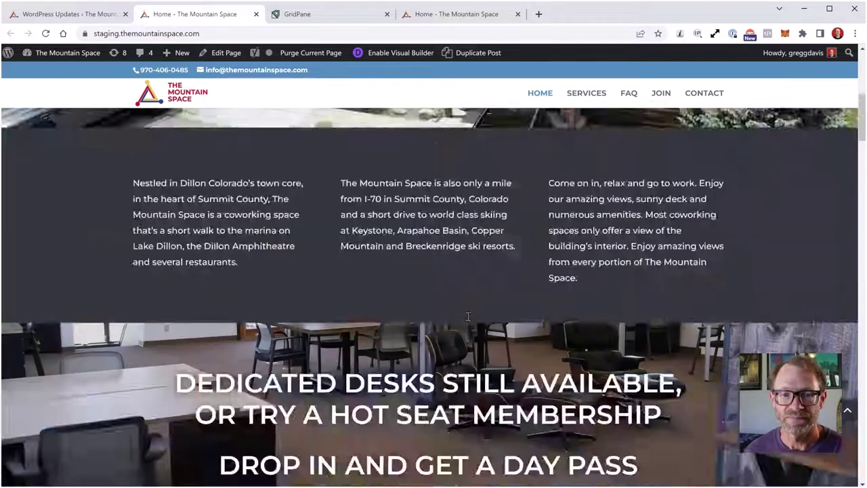
{"action": "scroll", "coordinate": [468, 316], "scroll_direction": "up", "scroll_amount": 5}
- Open the staging site's Services page and check its service descriptions, membership offers and images
{"action": "left_click", "coordinate": [576, 95]}
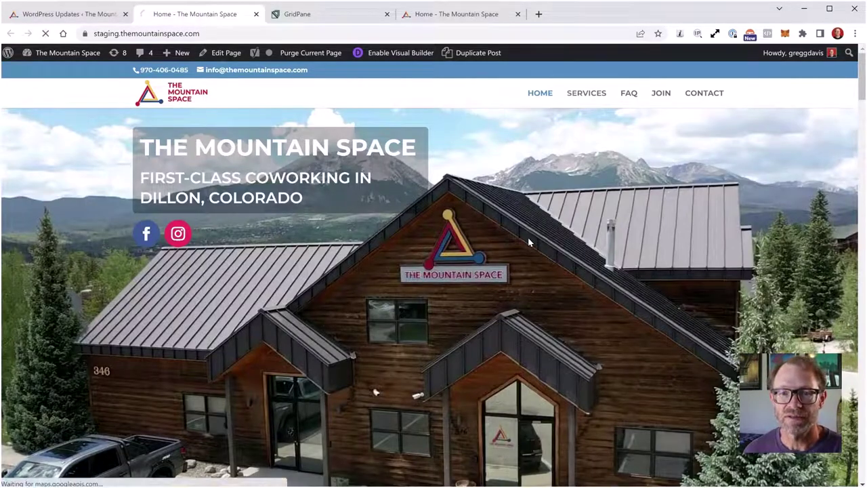
{"action": "scroll", "coordinate": [531, 257], "scroll_direction": "down", "scroll_amount": 1}
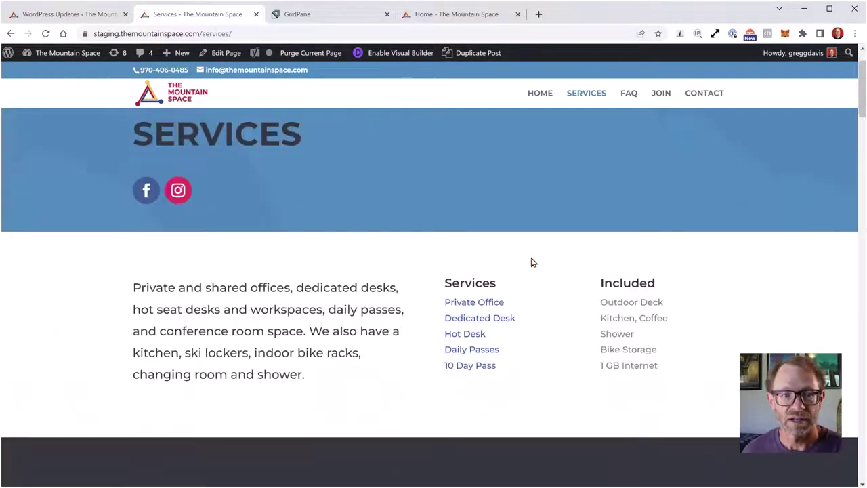
{"action": "scroll", "coordinate": [532, 263], "scroll_direction": "down", "scroll_amount": 5}
{"action": "scroll", "coordinate": [531, 262], "scroll_direction": "down", "scroll_amount": 9}
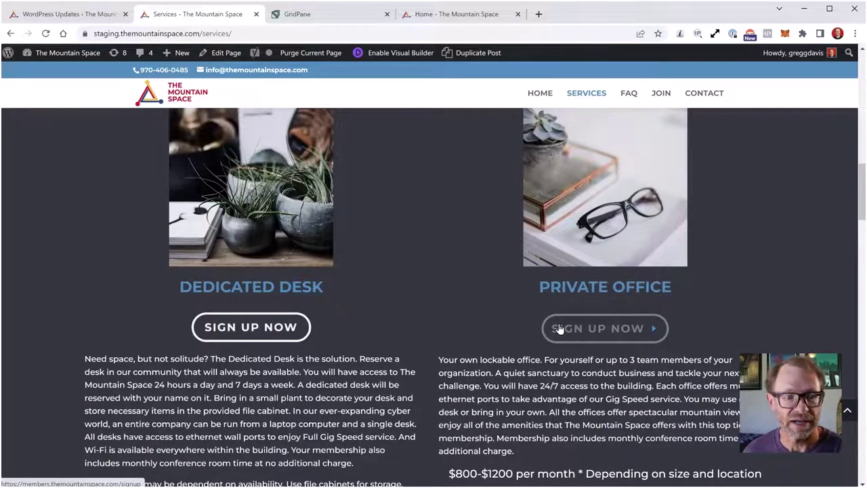
{"action": "scroll", "coordinate": [400, 275], "scroll_direction": "down", "scroll_amount": 5}
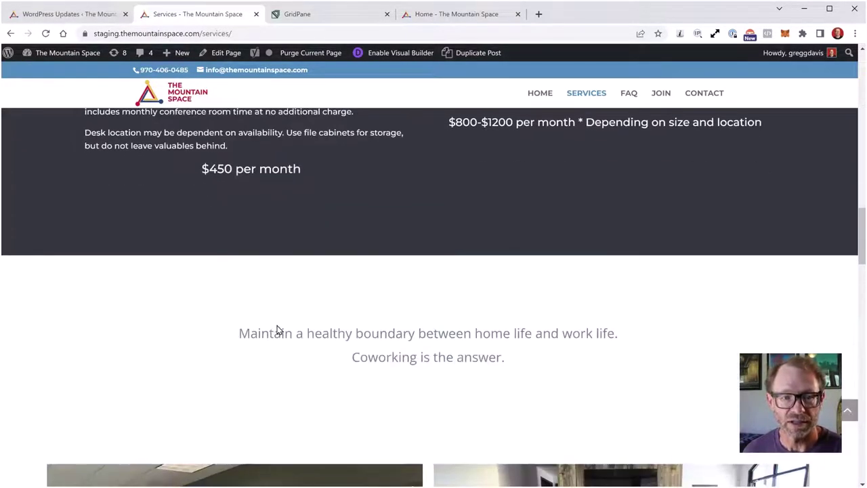
{"action": "scroll", "coordinate": [277, 330], "scroll_direction": "down", "scroll_amount": 1}
- Open the staging FAQ page and test the accordion by expanding the building access and day pass hours questions
{"action": "left_click", "coordinate": [629, 96]}
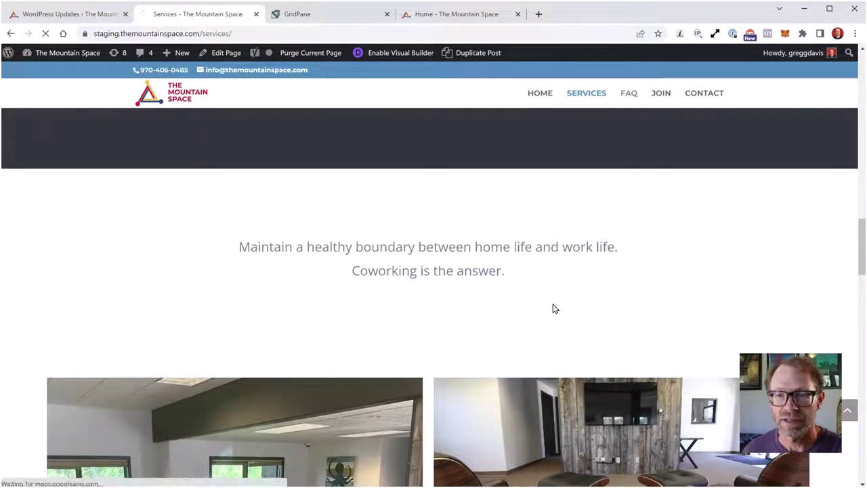
{"action": "scroll", "coordinate": [360, 271], "scroll_direction": "down", "scroll_amount": 5}
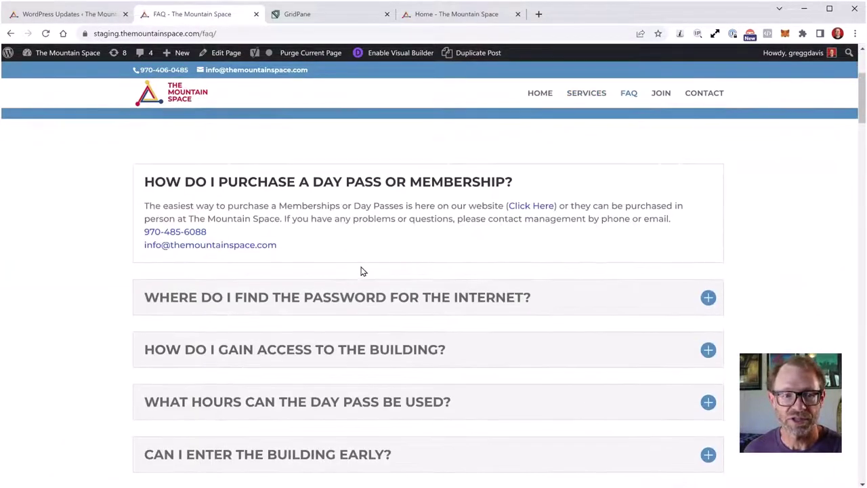
{"action": "left_click", "coordinate": [708, 174]}
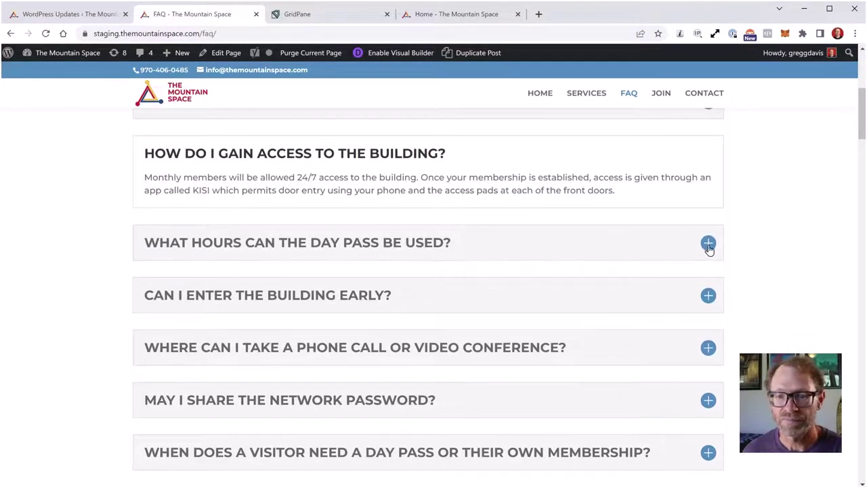
{"action": "left_click", "coordinate": [708, 245]}
{"action": "scroll", "coordinate": [576, 305], "scroll_direction": "up", "scroll_amount": 4}
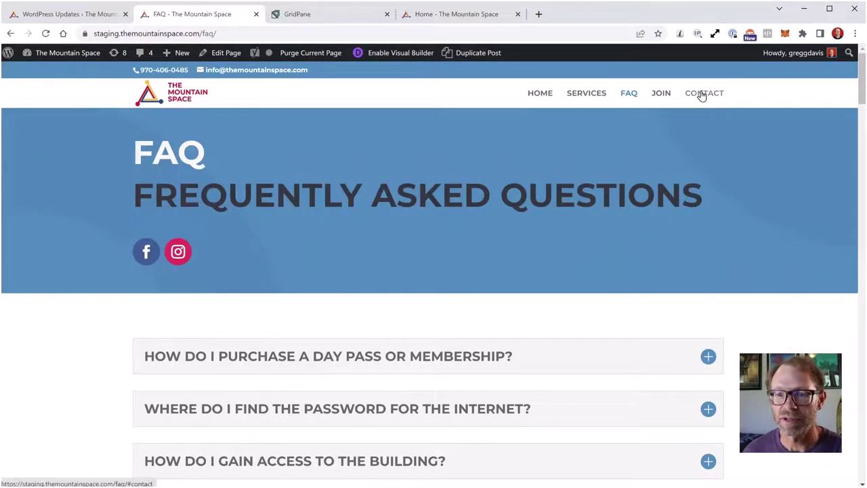
- Go to the FAQ page's contact section and examine the contact form and the Google Maps area beneath it
{"action": "left_click", "coordinate": [702, 93]}
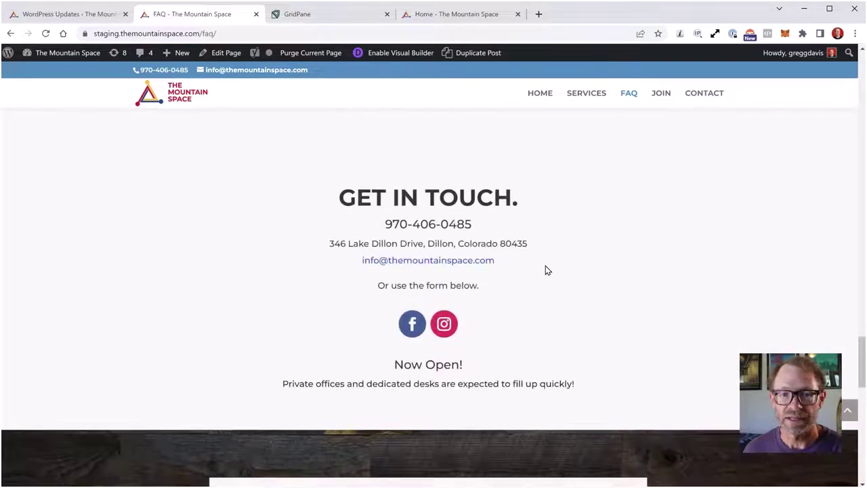
{"action": "scroll", "coordinate": [490, 341], "scroll_direction": "down", "scroll_amount": 5}
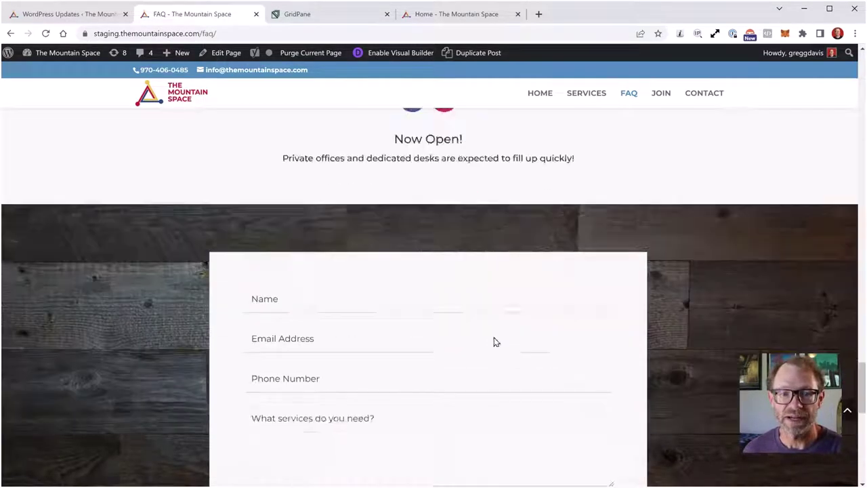
{"action": "scroll", "coordinate": [424, 304], "scroll_direction": "down", "scroll_amount": 3}
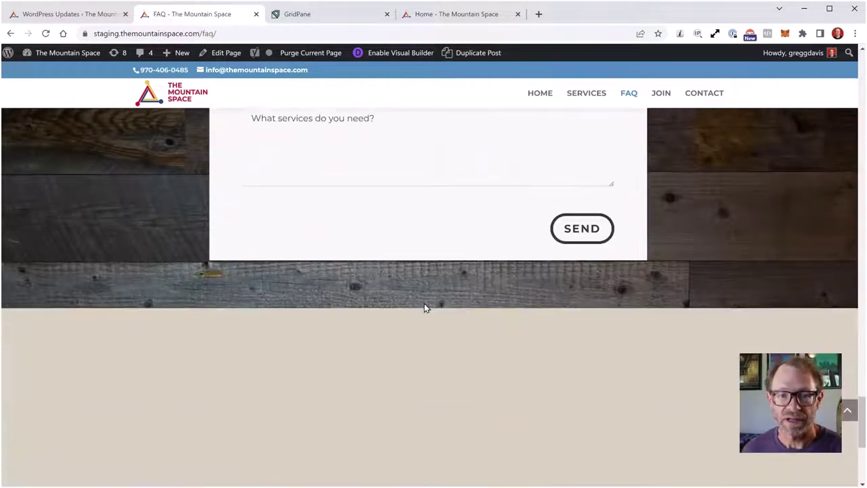
{"action": "scroll", "coordinate": [425, 305], "scroll_direction": "up", "scroll_amount": 3}
{"action": "scroll", "coordinate": [424, 302], "scroll_direction": "down", "scroll_amount": 1}
{"action": "scroll", "coordinate": [433, 277], "scroll_direction": "down", "scroll_amount": 5}
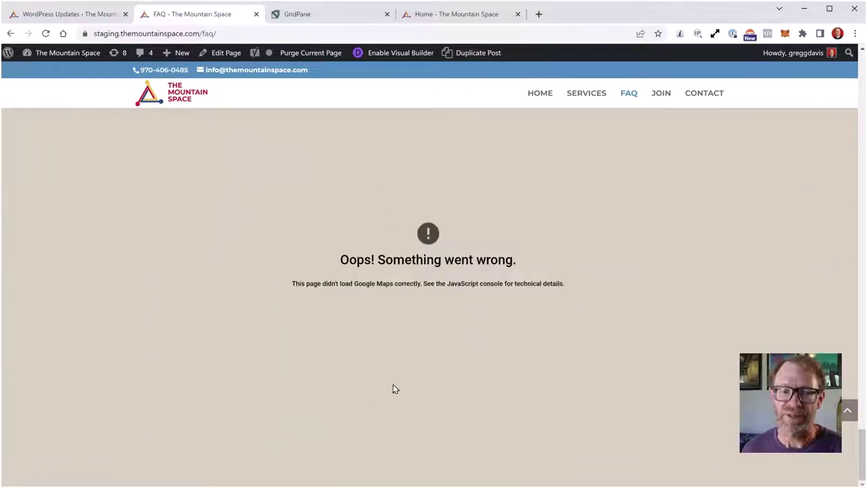
{"action": "left_click_drag", "start_coordinate": [354, 283], "coordinate": [393, 284]}
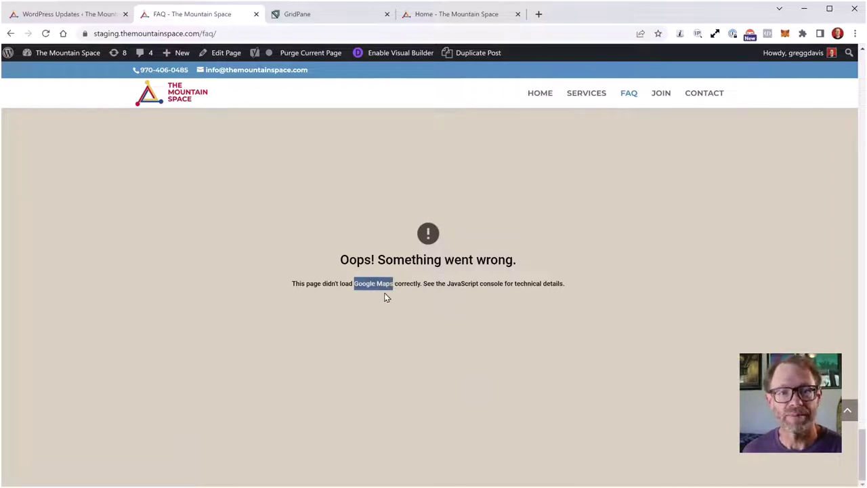
{"action": "left_click", "coordinate": [383, 328]}
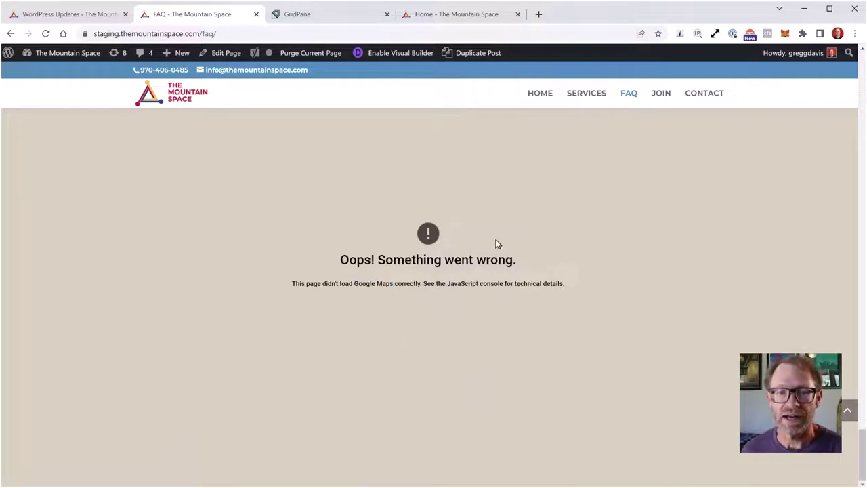
{"action": "scroll", "coordinate": [454, 288], "scroll_direction": "up", "scroll_amount": 5}
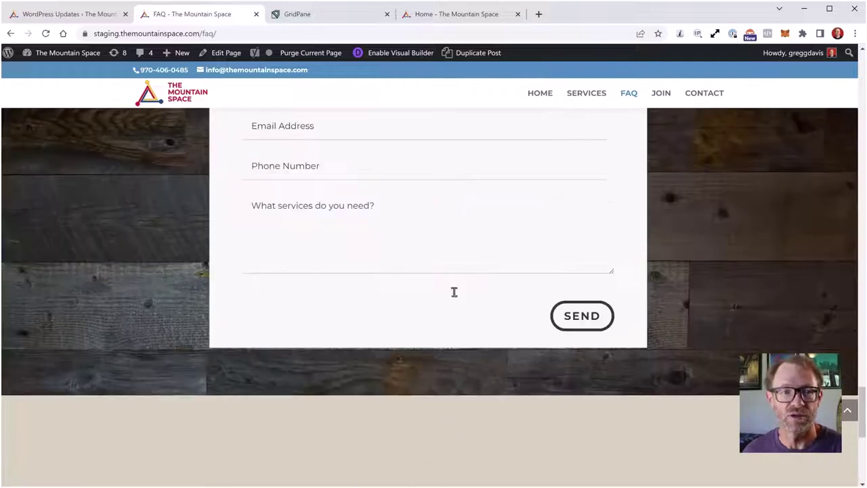
{"action": "scroll", "coordinate": [385, 287], "scroll_direction": "down", "scroll_amount": 5}
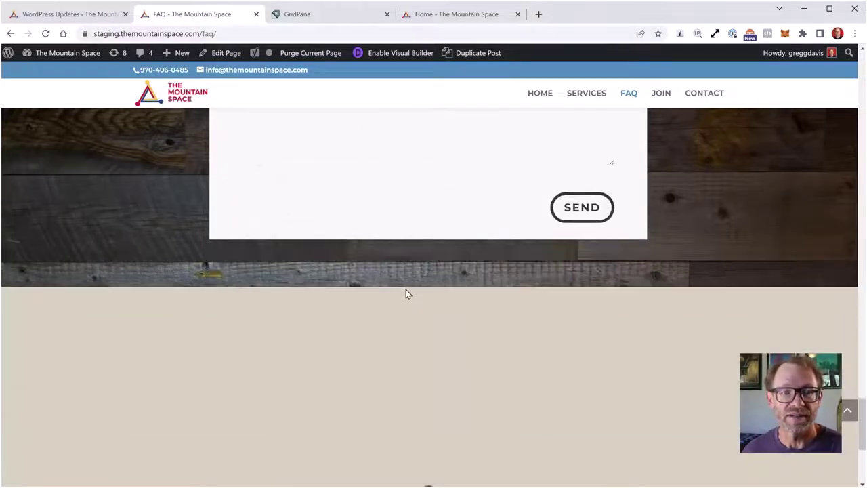
- Switch to the live home page and test the Google map near the page end by panning it
{"action": "left_click", "coordinate": [447, 16]}
{"action": "scroll", "coordinate": [542, 262], "scroll_direction": "down", "scroll_amount": 15}
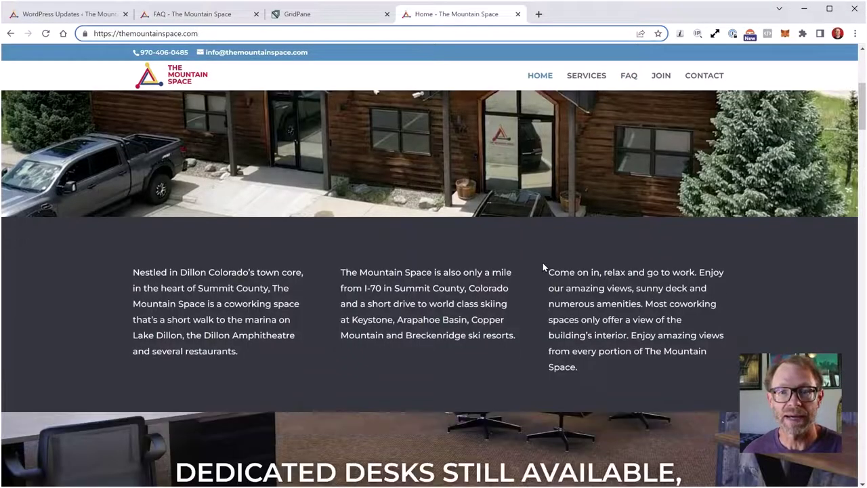
{"action": "scroll", "coordinate": [542, 267], "scroll_direction": "down", "scroll_amount": 10}
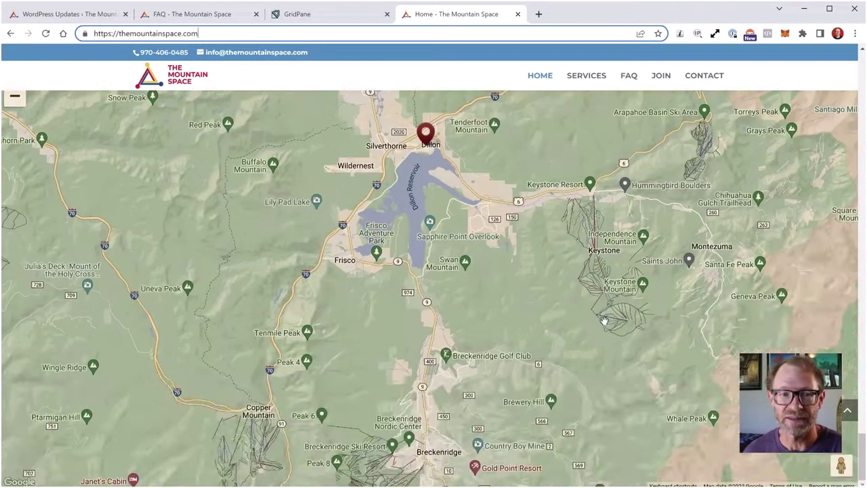
{"action": "scroll", "coordinate": [604, 322], "scroll_direction": "up", "scroll_amount": 1}
{"action": "left_click_drag", "start_coordinate": [530, 287], "coordinate": [520, 315]}
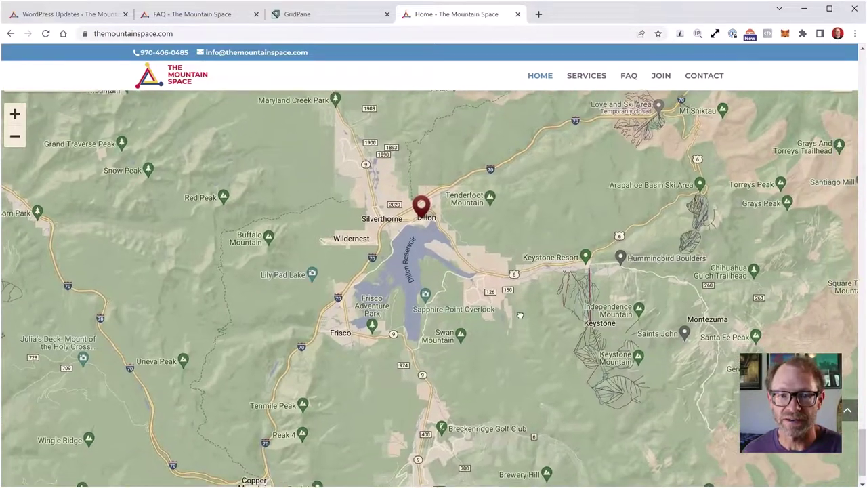
{"action": "scroll", "coordinate": [535, 310], "scroll_direction": "up", "scroll_amount": 10}
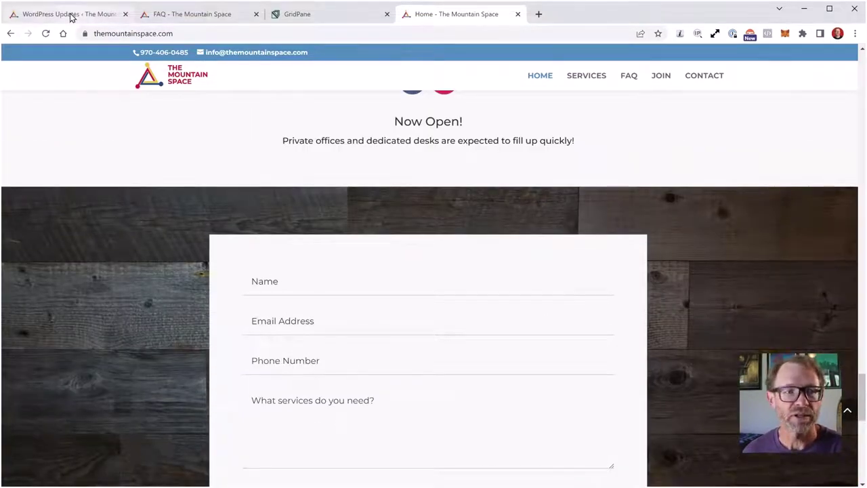
- Return to the staging FAQ page and recheck its contact details, form and map area against the live site
{"action": "left_click", "coordinate": [72, 15]}
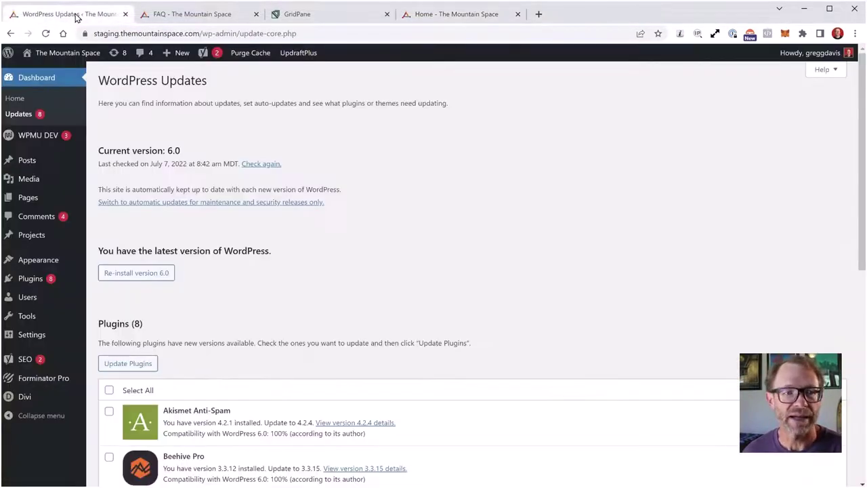
{"action": "left_click", "coordinate": [176, 18]}
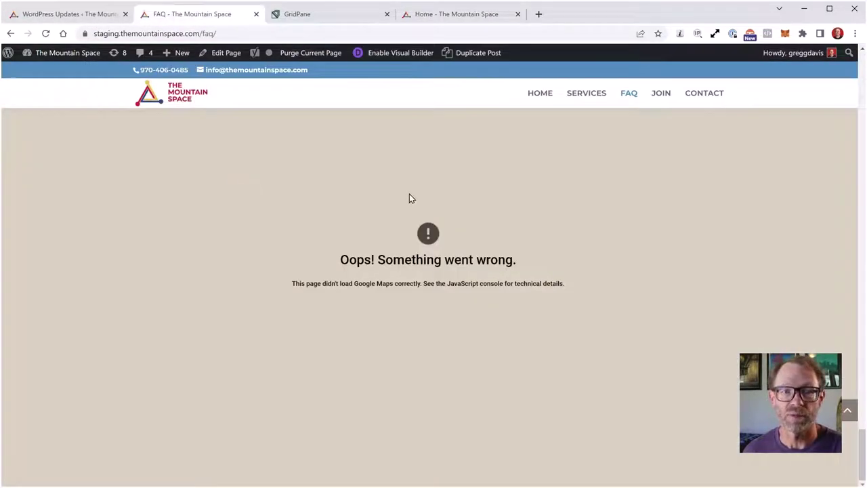
{"action": "scroll", "coordinate": [411, 196], "scroll_direction": "up", "scroll_amount": 5}
{"action": "scroll", "coordinate": [413, 196], "scroll_direction": "down", "scroll_amount": 2}
{"action": "scroll", "coordinate": [415, 196], "scroll_direction": "up", "scroll_amount": 6}
{"action": "scroll", "coordinate": [418, 200], "scroll_direction": "down", "scroll_amount": 2}
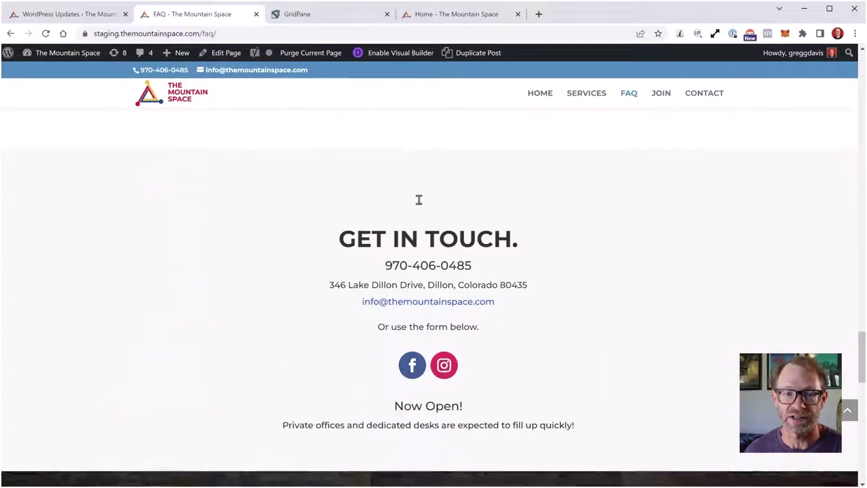
{"action": "scroll", "coordinate": [450, 265], "scroll_direction": "down", "scroll_amount": 5}
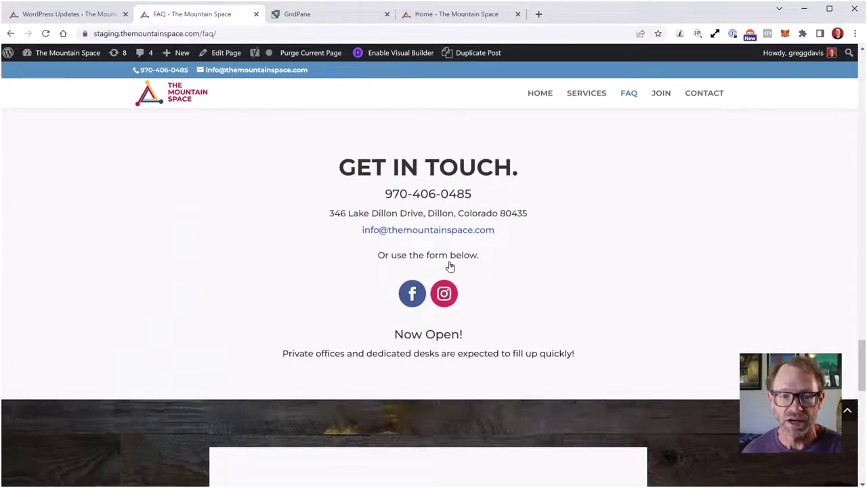
{"action": "scroll", "coordinate": [408, 190], "scroll_direction": "down", "scroll_amount": 5}
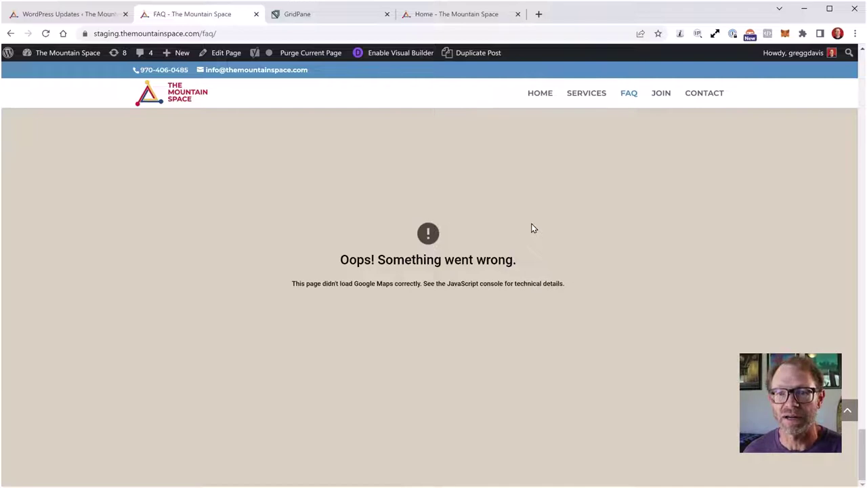
{"action": "scroll", "coordinate": [532, 227], "scroll_direction": "up", "scroll_amount": 15}
{"action": "scroll", "coordinate": [602, 130], "scroll_direction": "down", "scroll_amount": 1}
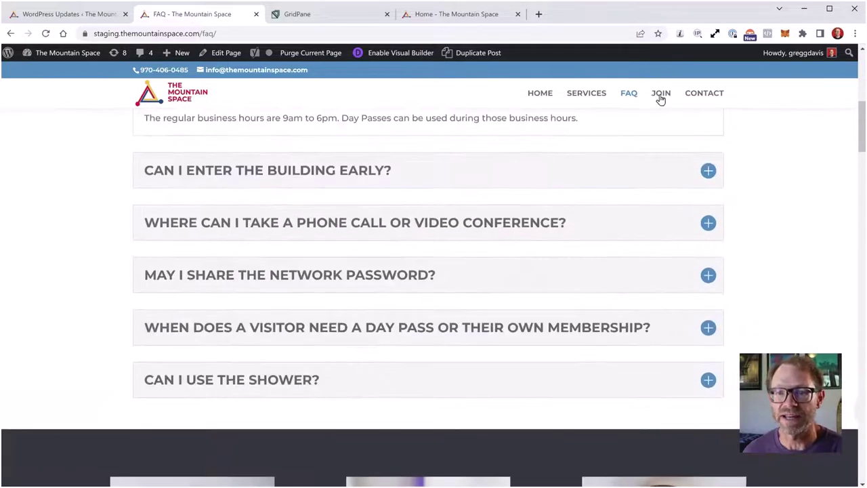
- Open the staging Services page, check its contact section, and return to the membership offers
{"action": "left_click", "coordinate": [583, 94]}
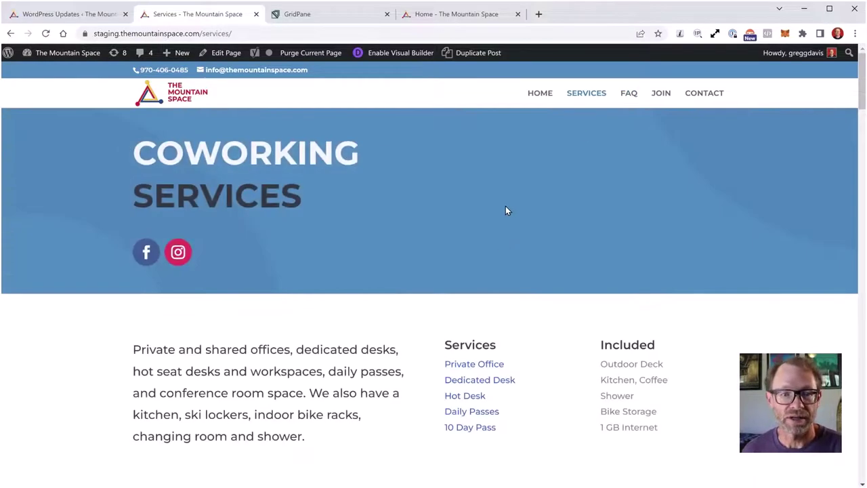
{"action": "left_click", "coordinate": [715, 96]}
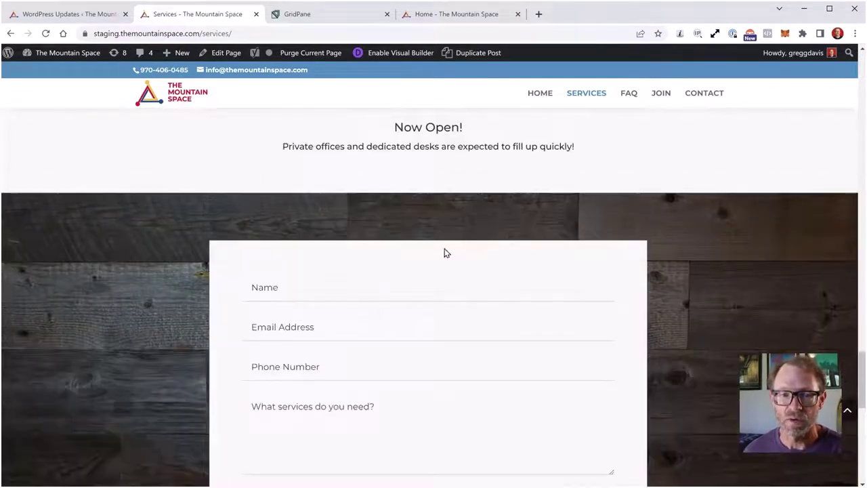
{"action": "scroll", "coordinate": [395, 205], "scroll_direction": "up", "scroll_amount": 4}
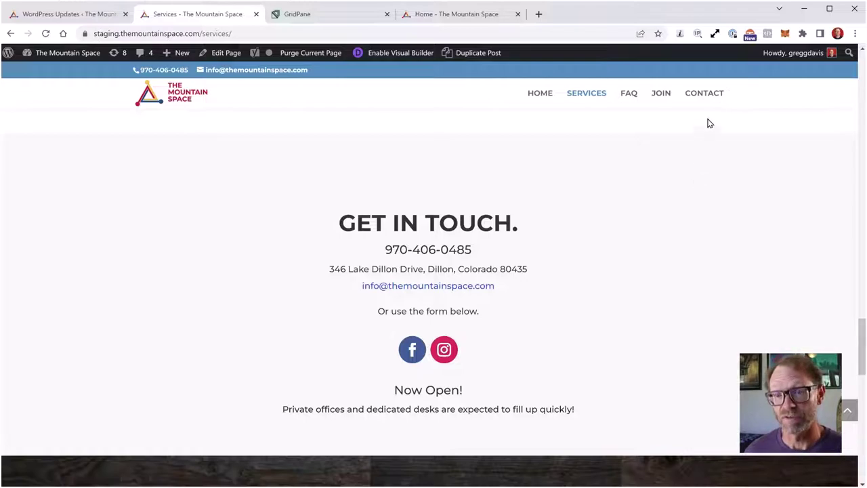
{"action": "key", "text": "Home"}
{"action": "scroll", "coordinate": [766, 168], "scroll_direction": "down", "scroll_amount": 10}
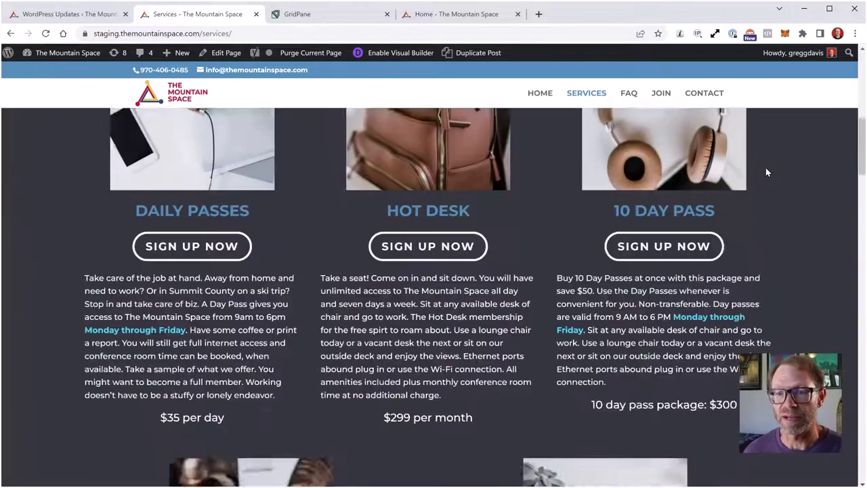
- Jump to the Services page's contact section, inspect the contact form, and return to the WordPress Updates page
{"action": "left_click", "coordinate": [713, 97]}
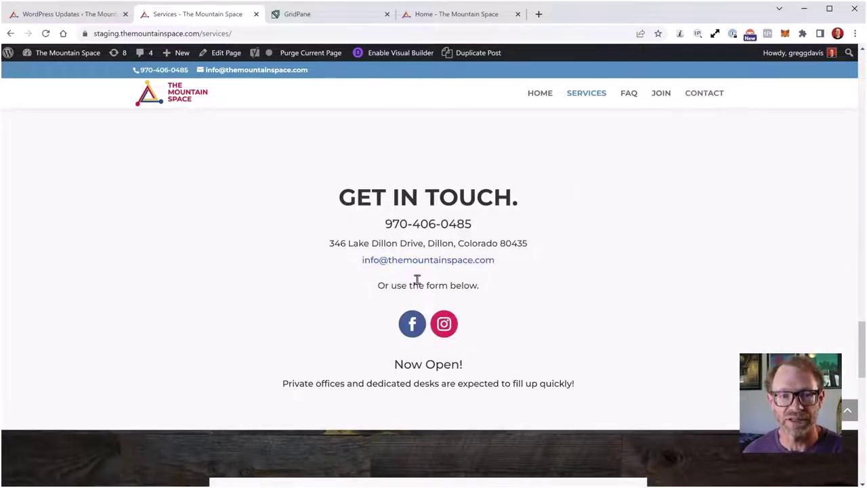
{"action": "scroll", "coordinate": [406, 272], "scroll_direction": "down", "scroll_amount": 1}
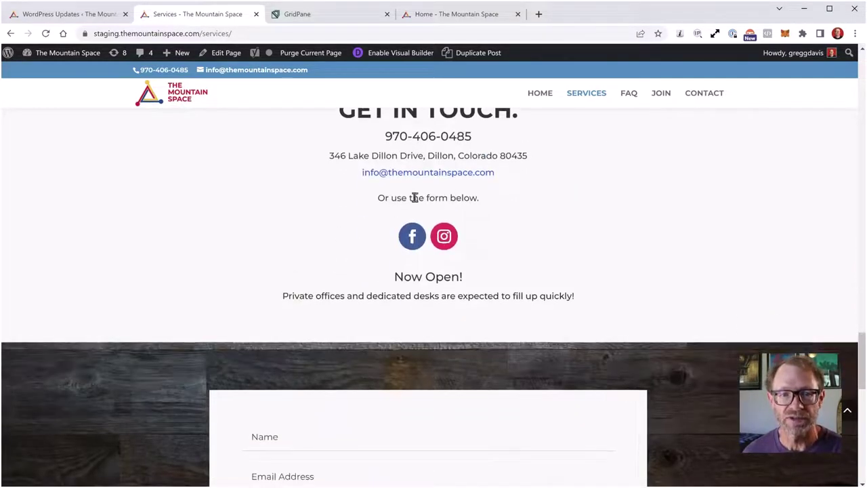
{"action": "scroll", "coordinate": [305, 196], "scroll_direction": "down", "scroll_amount": 4}
{"action": "scroll", "coordinate": [503, 320], "scroll_direction": "up", "scroll_amount": 1}
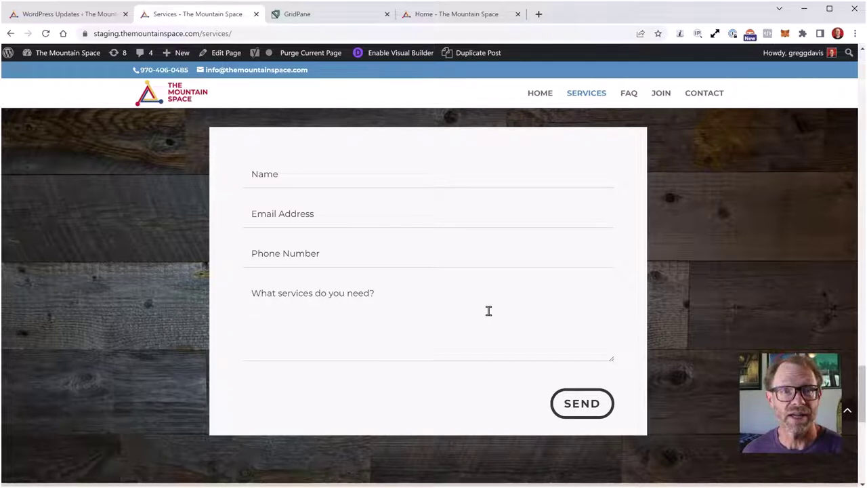
{"action": "left_click", "coordinate": [98, 17]}
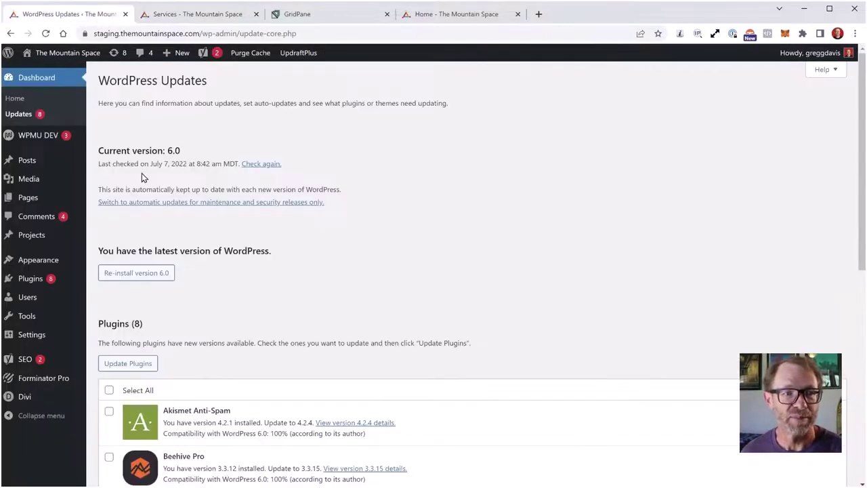
- Select all plugins with available updates on the staging site and run the plugin update
{"action": "scroll", "coordinate": [301, 252], "scroll_direction": "down", "scroll_amount": 3}
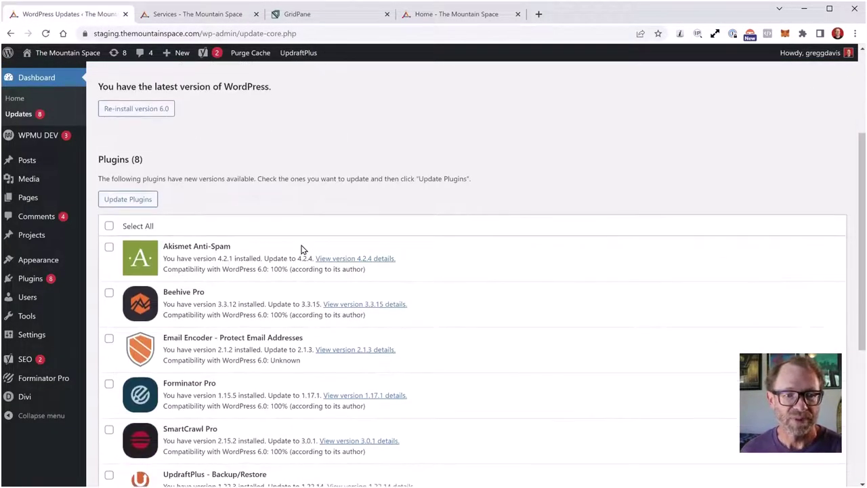
{"action": "mouse_move", "coordinate": [27, 400]}
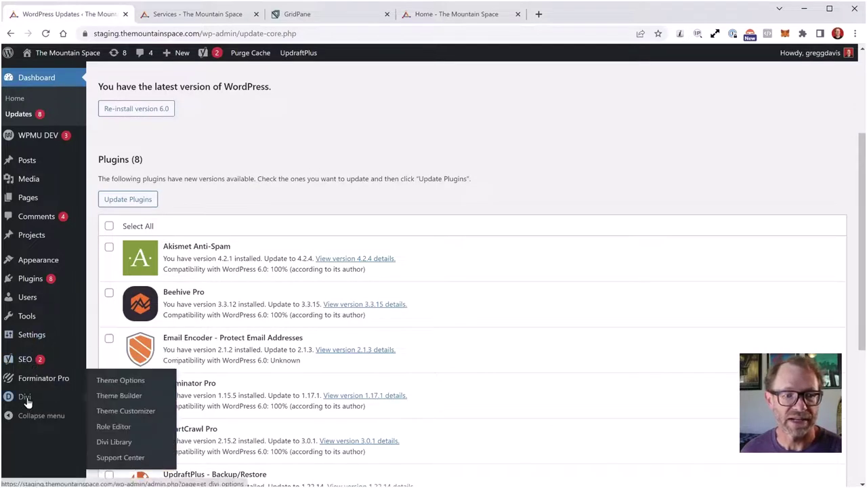
{"action": "scroll", "coordinate": [493, 291], "scroll_direction": "down", "scroll_amount": 3}
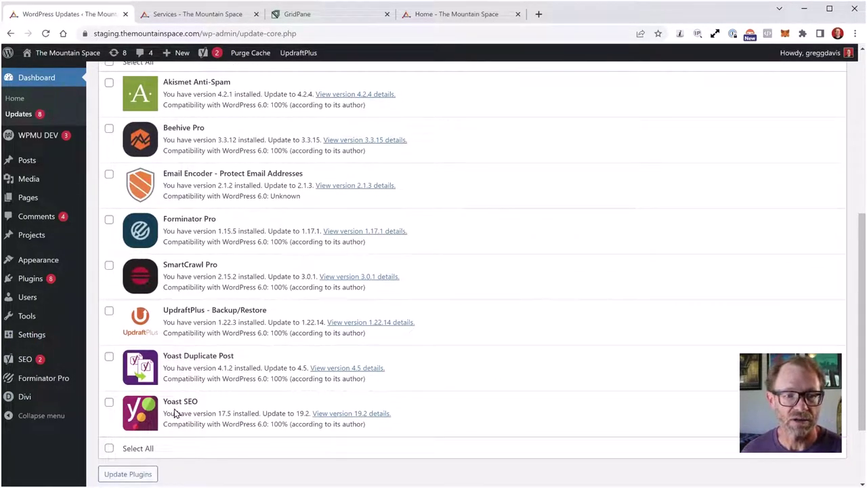
{"action": "left_click", "coordinate": [109, 449]}
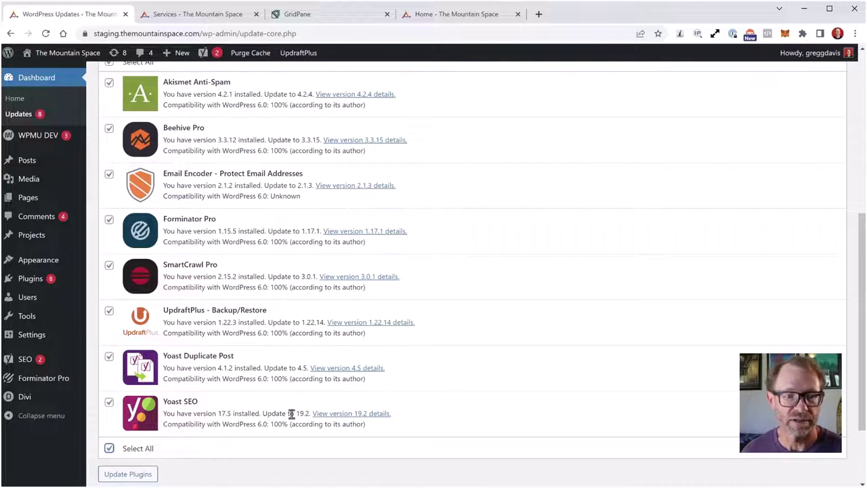
{"action": "left_click", "coordinate": [150, 474]}
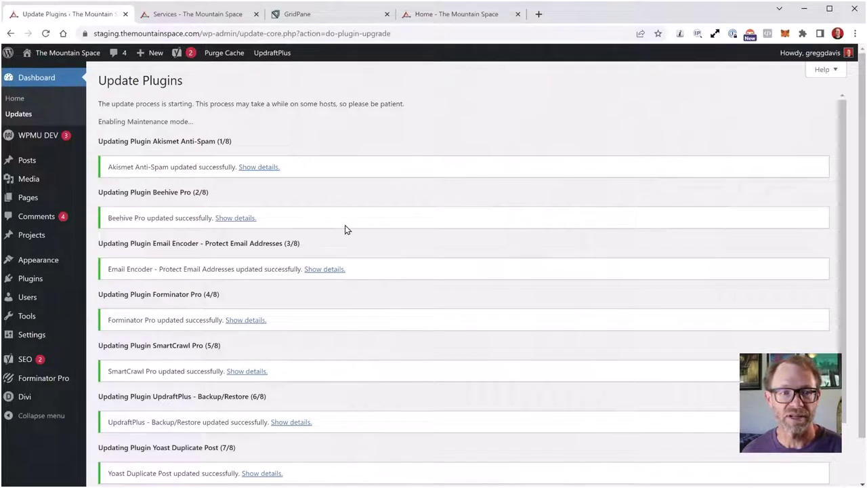
- Review the plugin update log through to its end and return to the WordPress Updates page
{"action": "scroll", "coordinate": [437, 170], "scroll_direction": "down", "scroll_amount": 3}
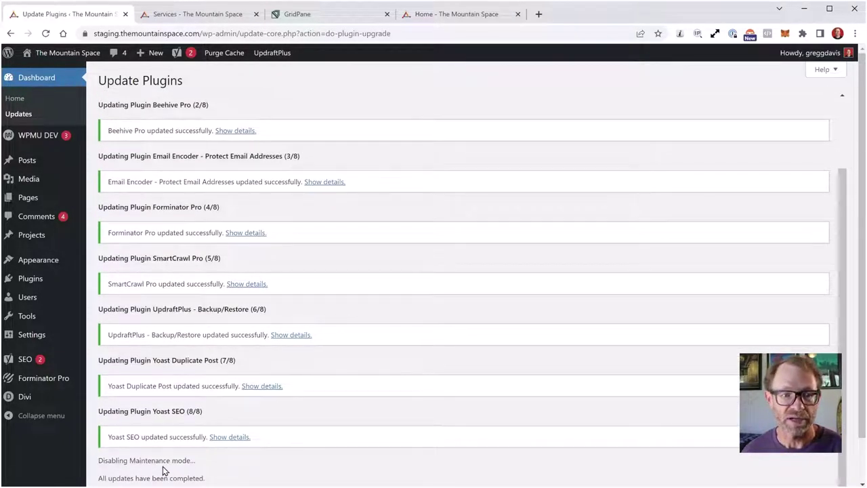
{"action": "left_click_drag", "start_coordinate": [107, 477], "coordinate": [221, 477]}
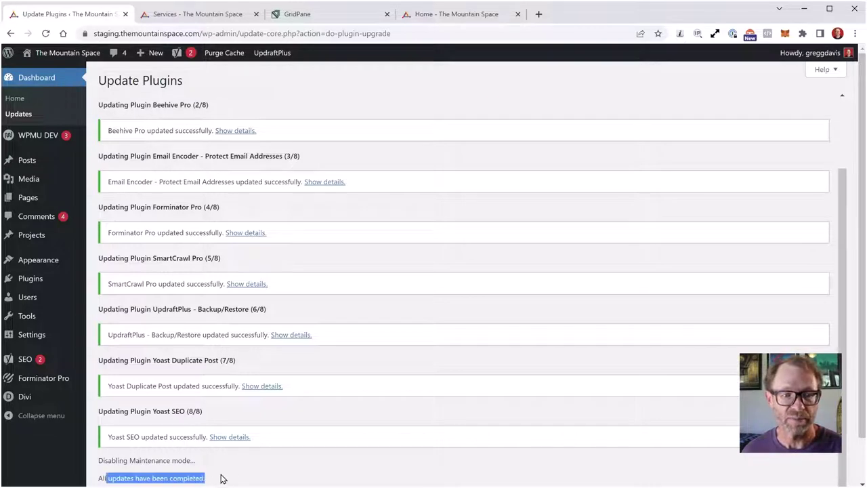
{"action": "left_click", "coordinate": [228, 469]}
{"action": "scroll", "coordinate": [237, 466], "scroll_direction": "down", "scroll_amount": 1}
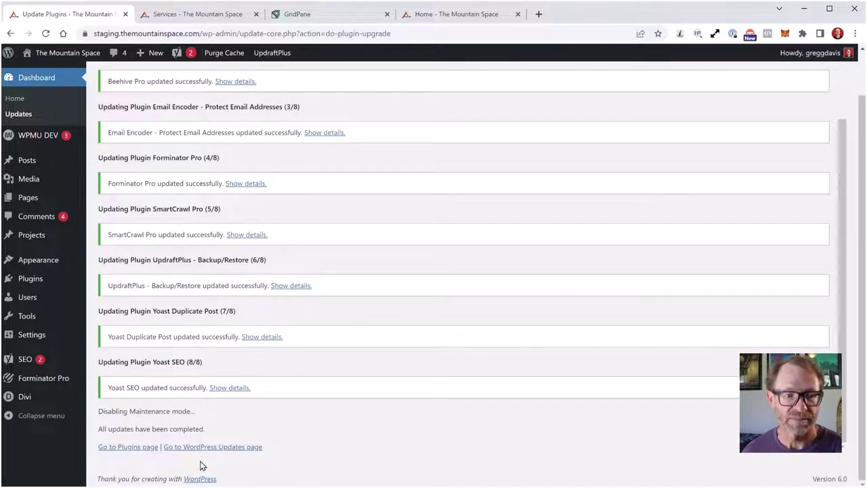
{"action": "left_click", "coordinate": [224, 446]}
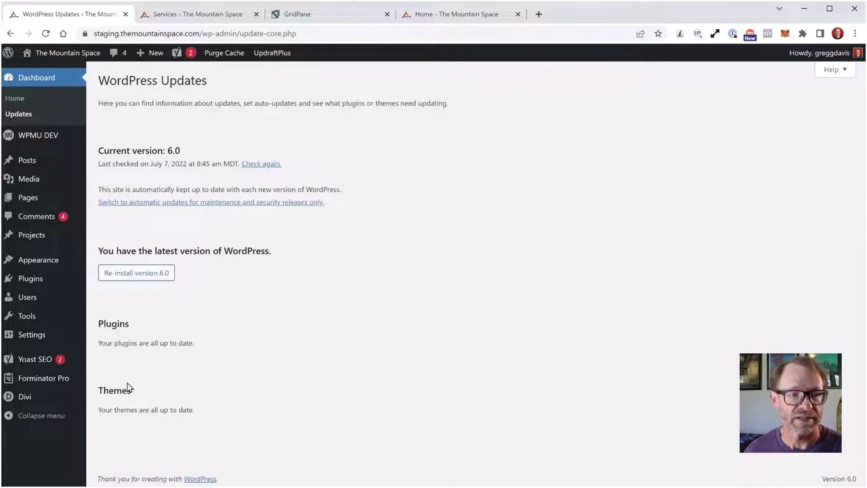
- Open the staging home page, check its membership offers, and jump to the contact section
{"action": "left_click", "coordinate": [220, 20]}
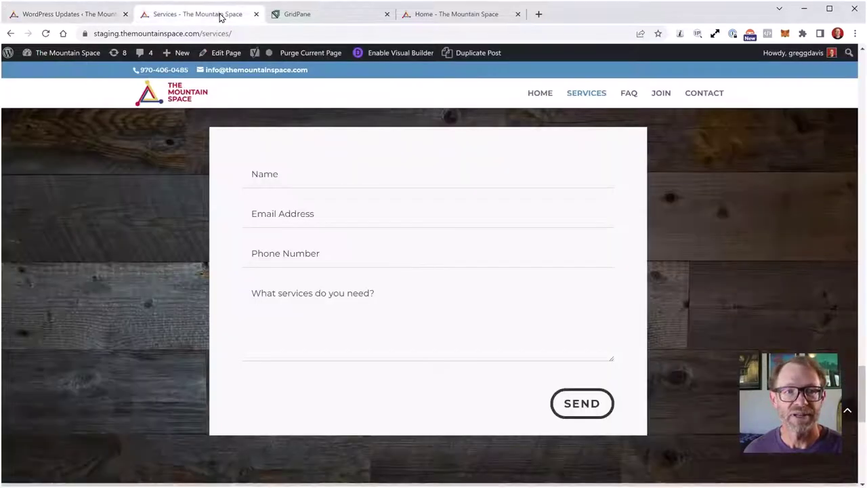
{"action": "left_click", "coordinate": [544, 94]}
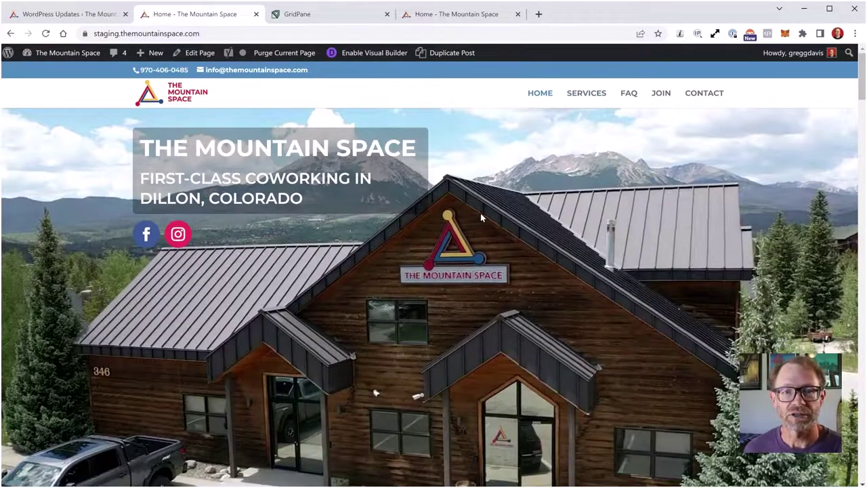
{"action": "scroll", "coordinate": [481, 212], "scroll_direction": "down", "scroll_amount": 15}
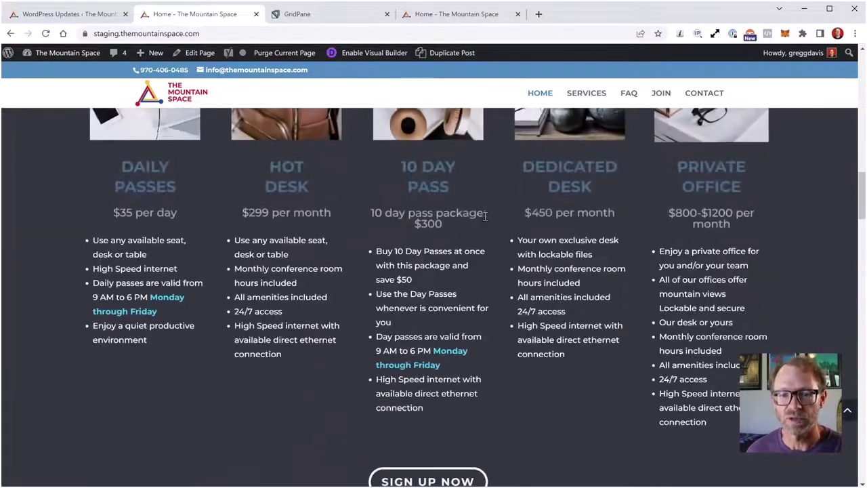
{"action": "scroll", "coordinate": [485, 216], "scroll_direction": "up", "scroll_amount": 15}
{"action": "left_click", "coordinate": [704, 97]}
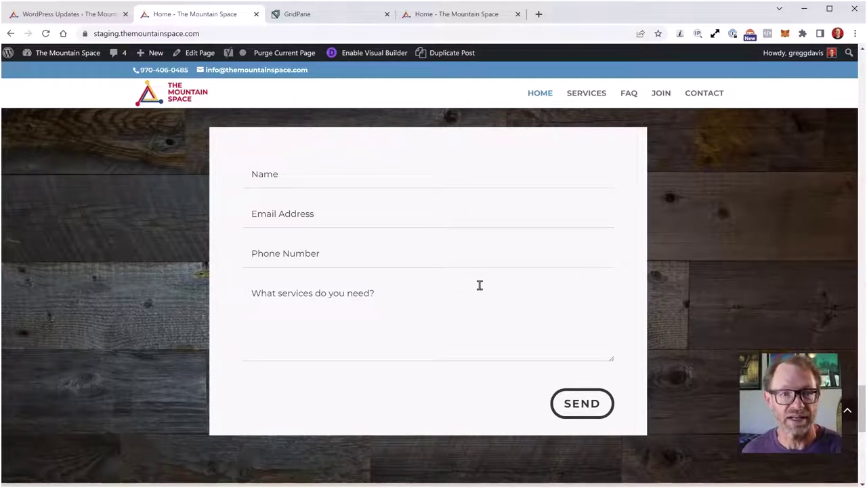
- Check the staging home page's contact details and photo gallery, and test the building video by playing and pausing it
{"action": "scroll", "coordinate": [359, 316], "scroll_direction": "up", "scroll_amount": 5}
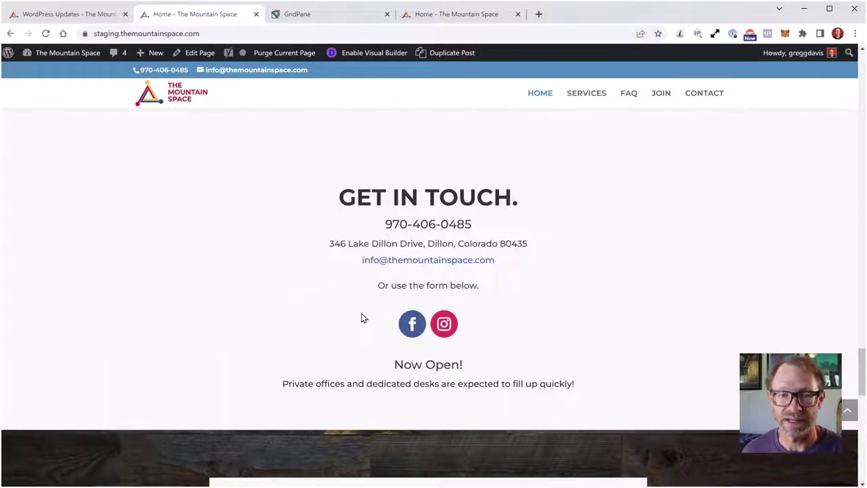
{"action": "scroll", "coordinate": [362, 318], "scroll_direction": "up", "scroll_amount": 10}
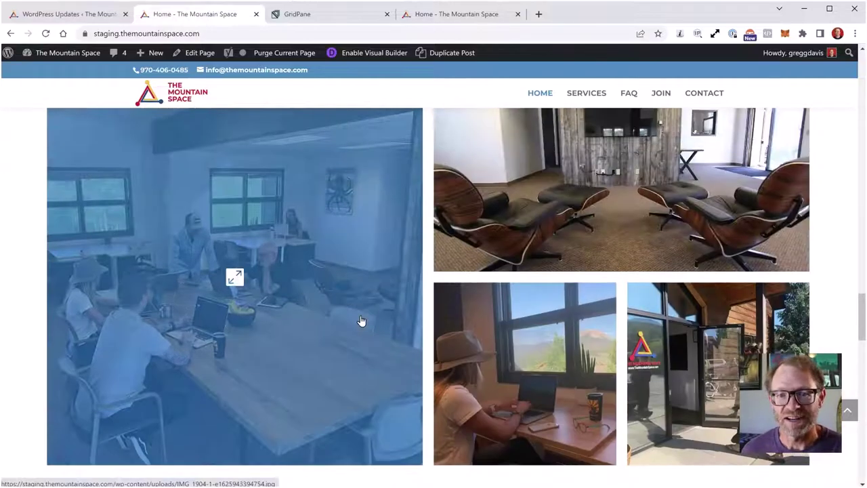
{"action": "scroll", "coordinate": [234, 277], "scroll_direction": "up", "scroll_amount": 8}
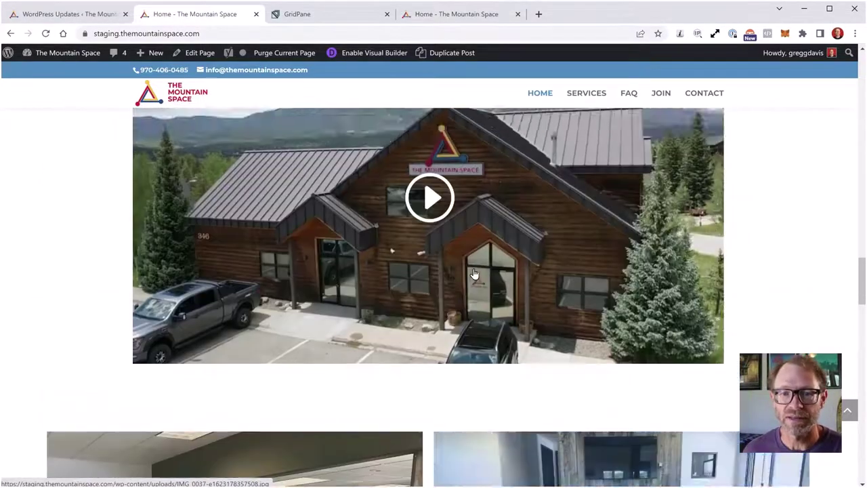
{"action": "scroll", "coordinate": [505, 335], "scroll_direction": "up", "scroll_amount": 5}
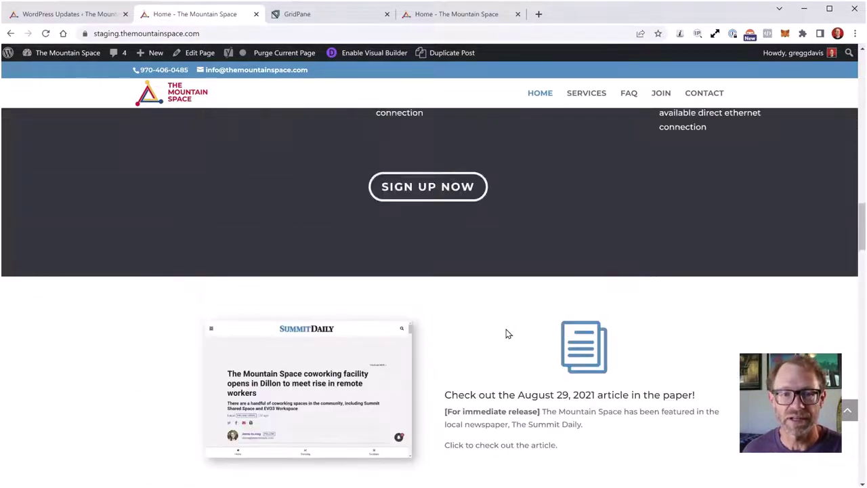
{"action": "scroll", "coordinate": [508, 332], "scroll_direction": "down", "scroll_amount": 6}
{"action": "left_click", "coordinate": [458, 309]}
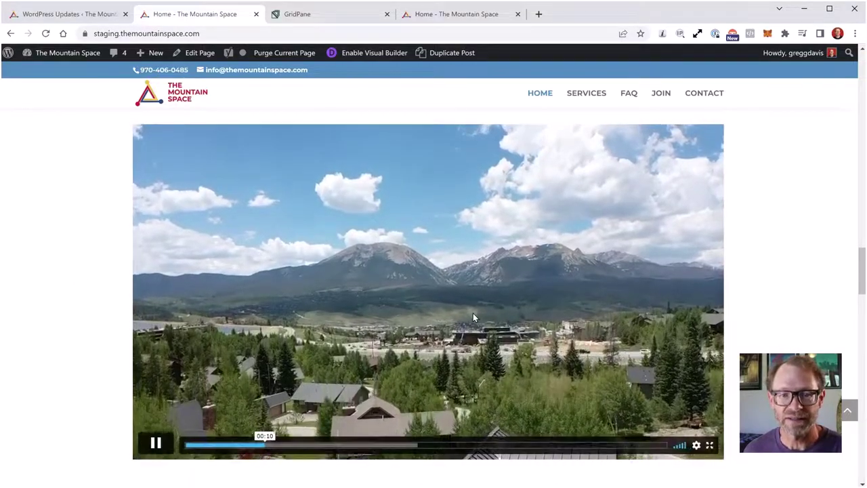
{"action": "left_click", "coordinate": [473, 313]}
- Open the staging FAQ page, test its expandable questions, and return to the WordPress Updates page
{"action": "scroll", "coordinate": [314, 320], "scroll_direction": "up", "scroll_amount": 10}
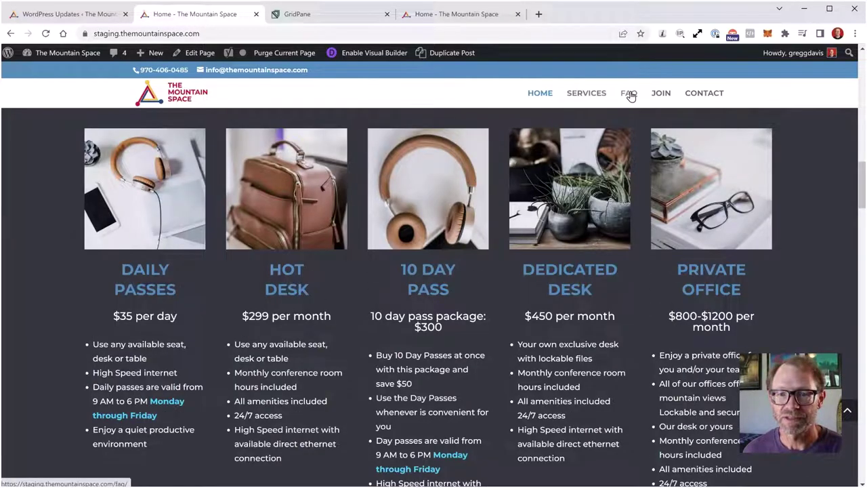
{"action": "left_click", "coordinate": [629, 93]}
{"action": "scroll", "coordinate": [662, 226], "scroll_direction": "down", "scroll_amount": 4}
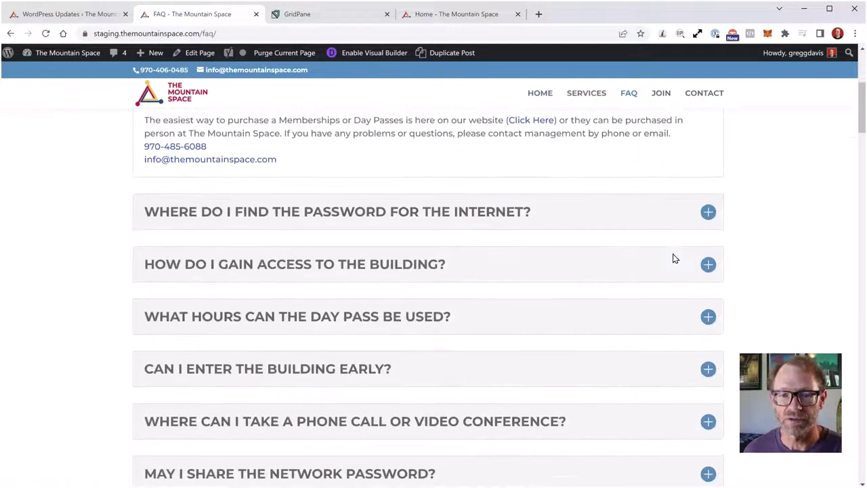
{"action": "left_click", "coordinate": [708, 305]}
{"action": "scroll", "coordinate": [623, 319], "scroll_direction": "up", "scroll_amount": 4}
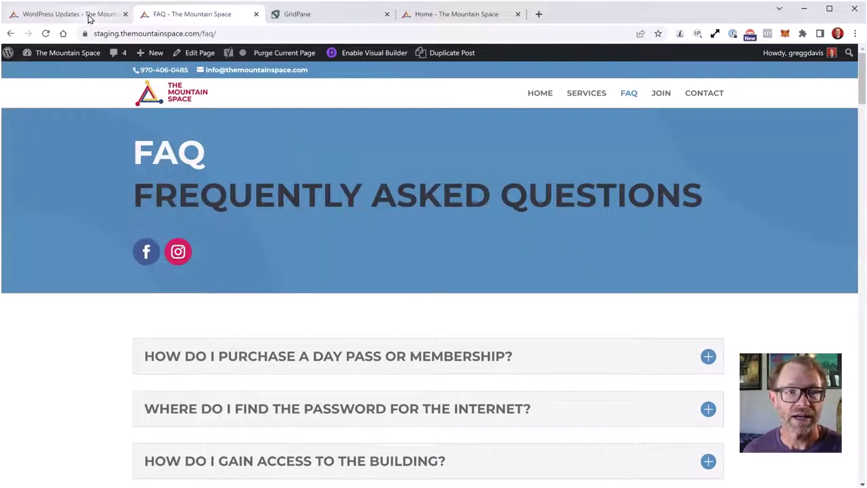
{"action": "left_click", "coordinate": [107, 14]}
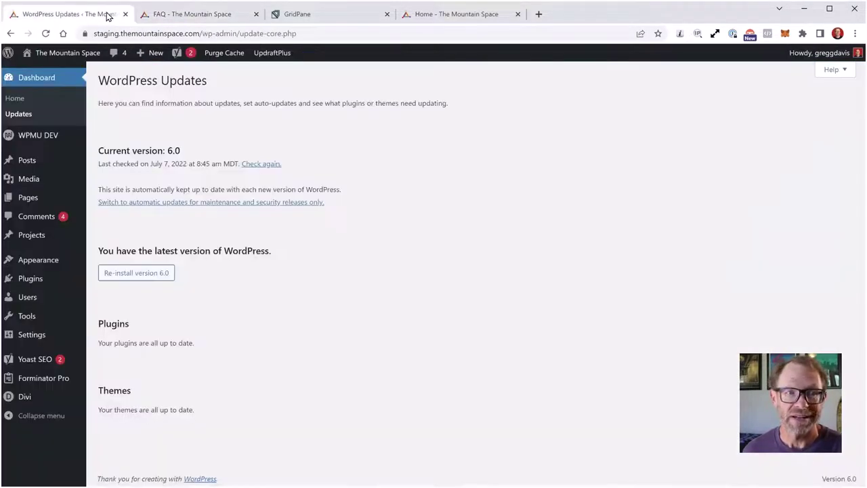
- Switch to GridPane to examine the Staging to Live option, and view the live home page from its beginning
{"action": "left_click", "coordinate": [285, 14]}
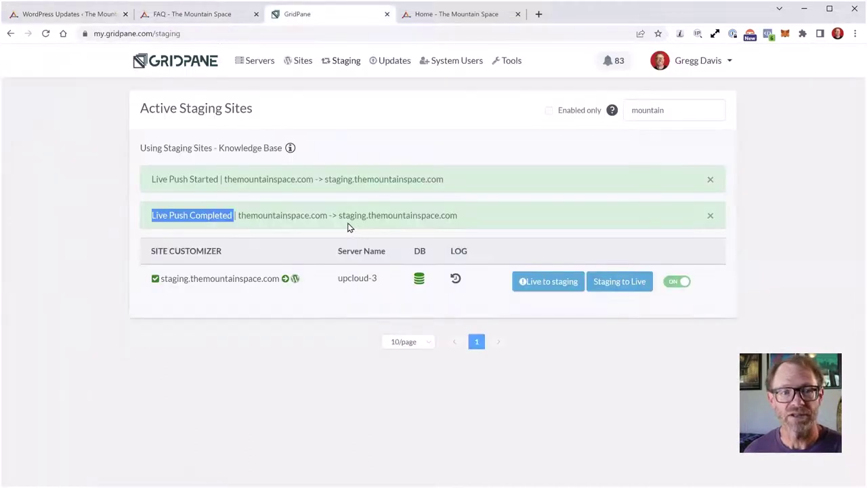
{"action": "left_click", "coordinate": [95, 244]}
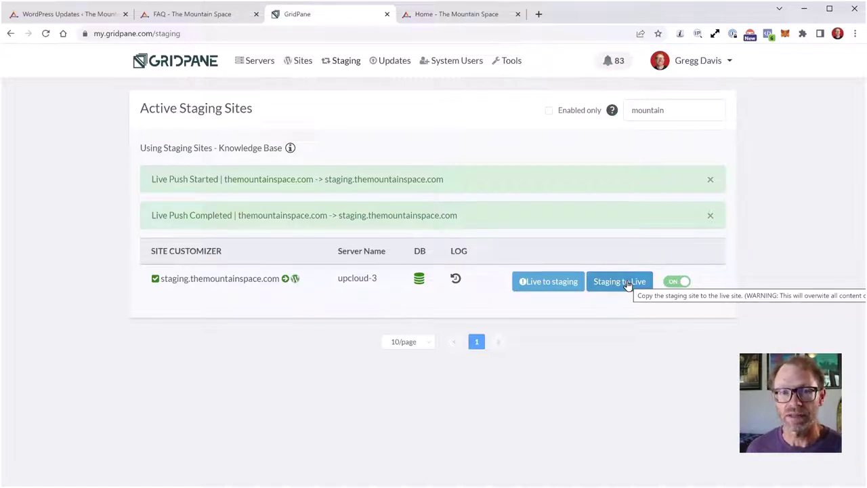
{"action": "left_click", "coordinate": [483, 14]}
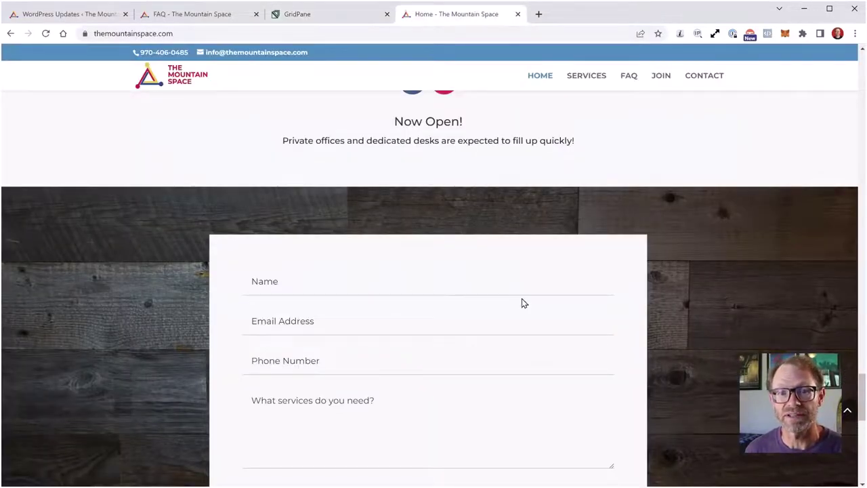
{"action": "scroll", "coordinate": [523, 303], "scroll_direction": "up", "scroll_amount": 15}
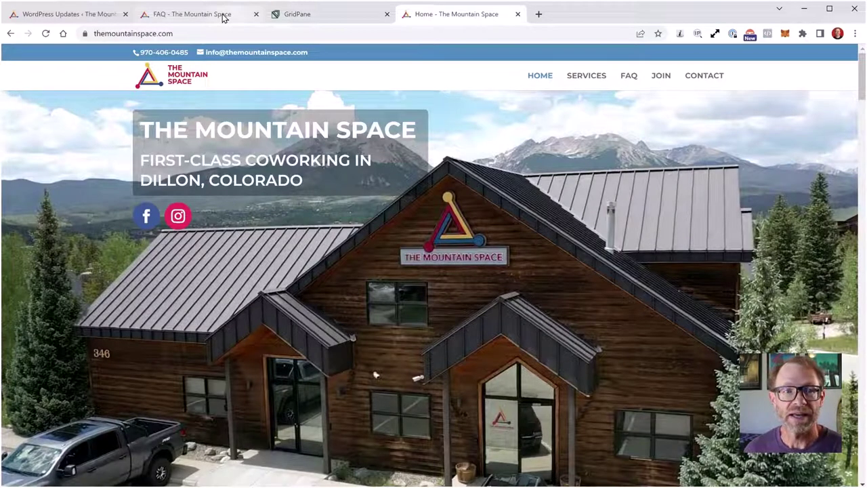
{"action": "left_click", "coordinate": [77, 17]}
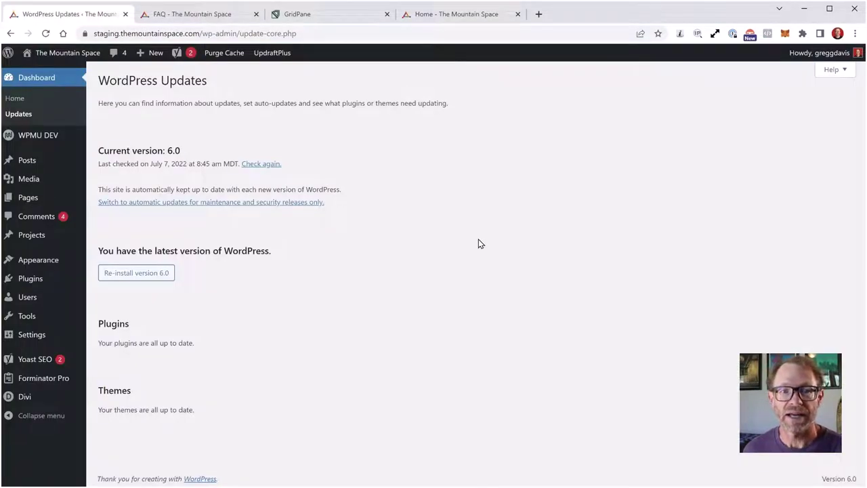
{"action": "left_click", "coordinate": [349, 16]}
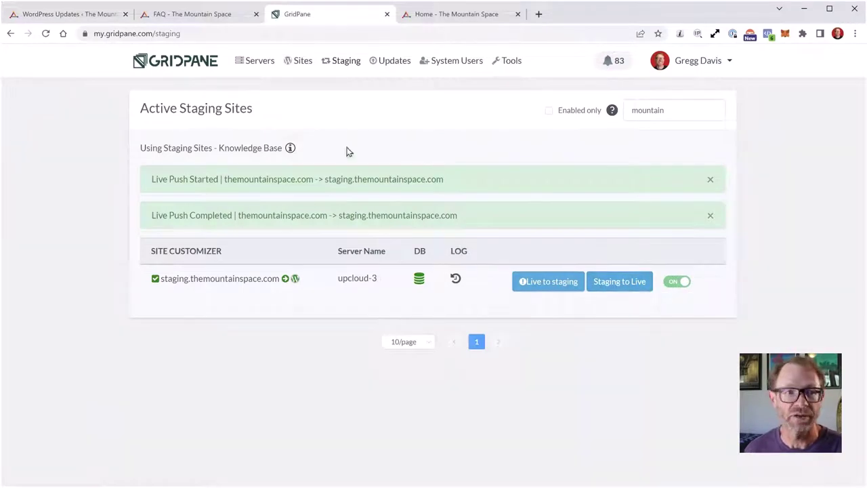
{"action": "left_click", "coordinate": [211, 15]}
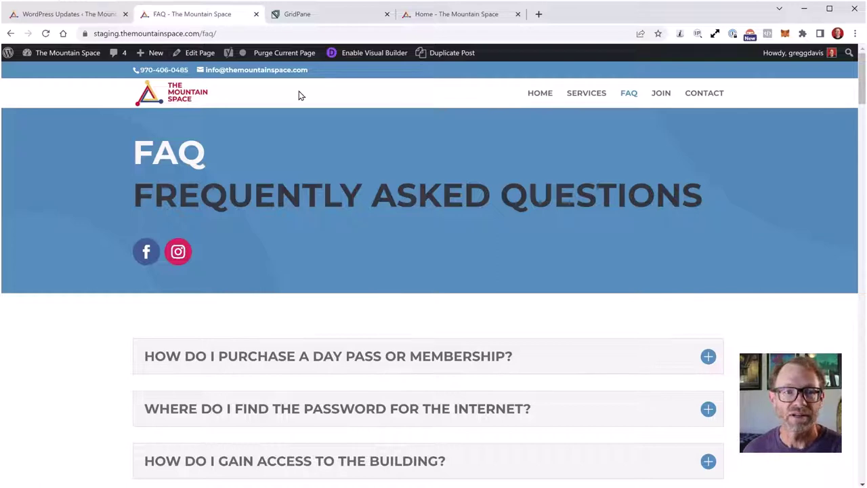
- Return to the staging WordPress admin and open the Divi Theme Builder
{"action": "left_click", "coordinate": [68, 19]}
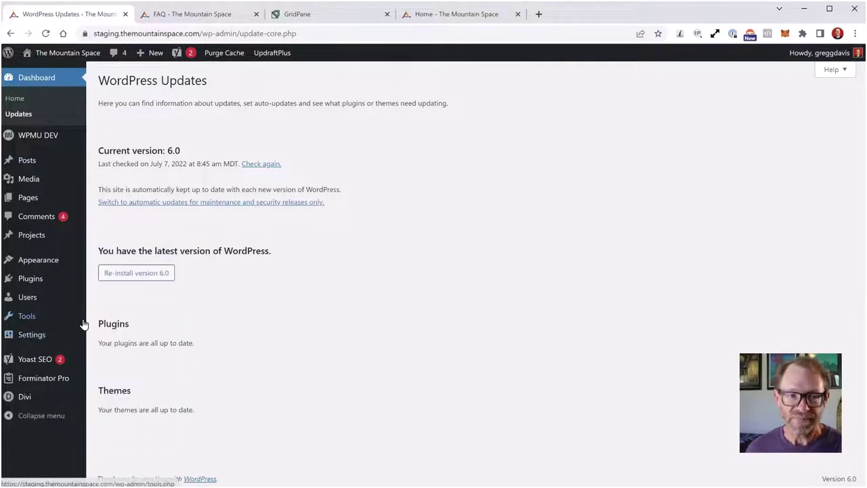
{"action": "mouse_move", "coordinate": [23, 397]}
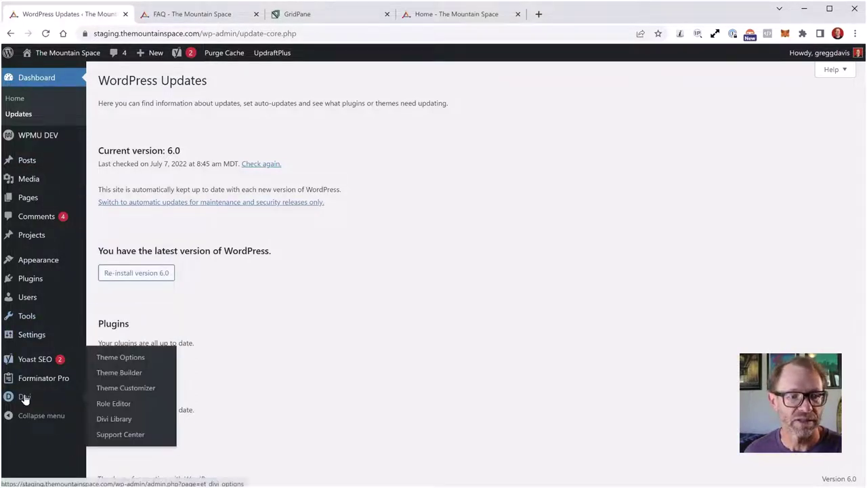
{"action": "left_click", "coordinate": [120, 374]}
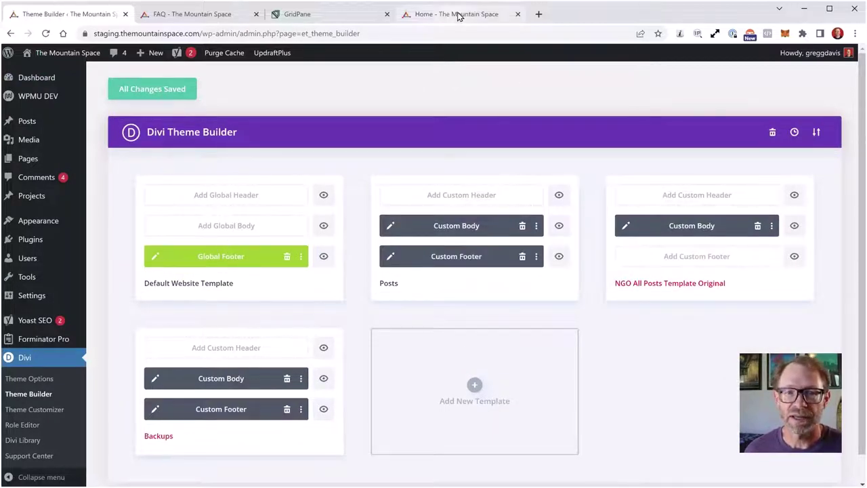
- Switch to the staging FAQ page and check its membership offers and the Get in Touch section
{"action": "left_click", "coordinate": [181, 14]}
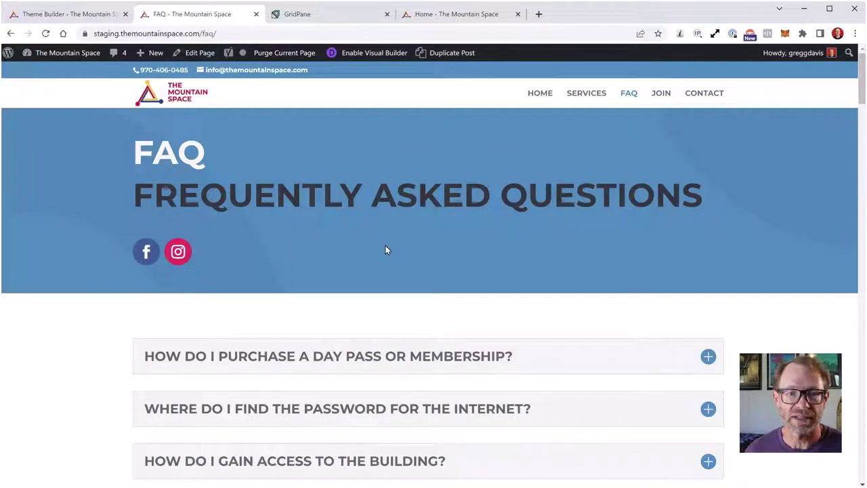
{"action": "scroll", "coordinate": [640, 152], "scroll_direction": "down", "scroll_amount": 5}
{"action": "scroll", "coordinate": [640, 160], "scroll_direction": "down", "scroll_amount": 15}
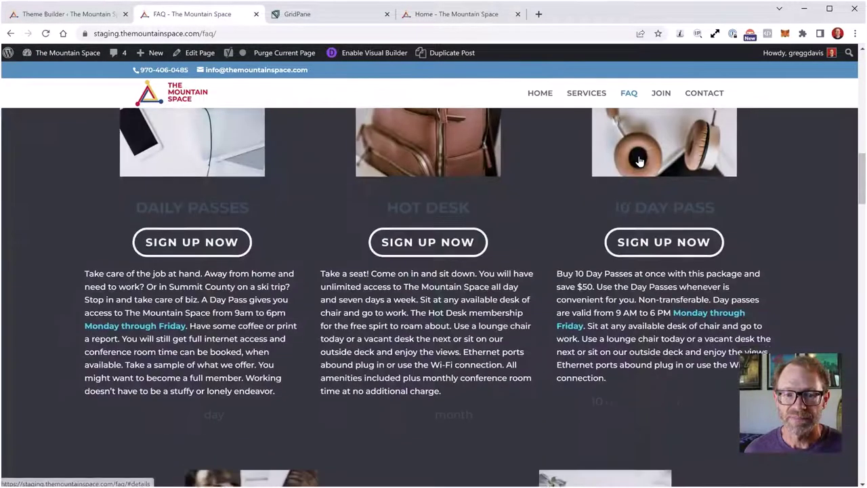
{"action": "scroll", "coordinate": [640, 161], "scroll_direction": "down", "scroll_amount": 15}
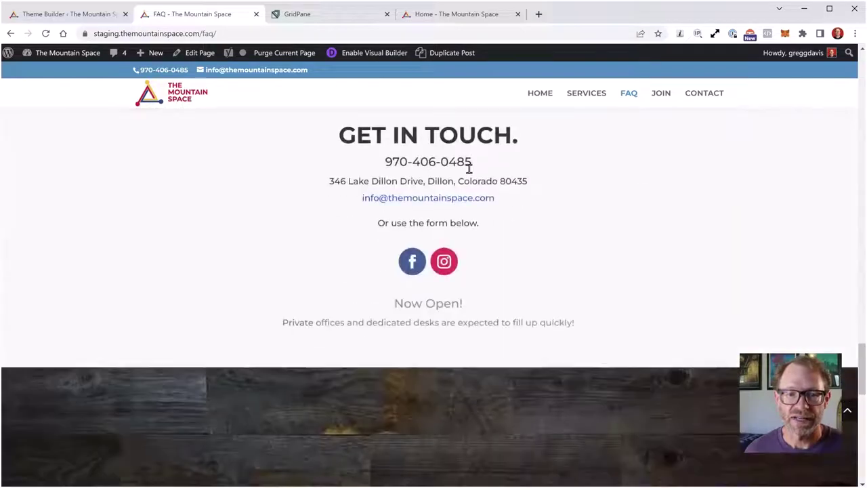
- Examine the Get in Touch section and the map area at the end of the staging FAQ page
{"action": "scroll", "coordinate": [468, 169], "scroll_direction": "up", "scroll_amount": 3}
{"action": "scroll", "coordinate": [278, 293], "scroll_direction": "up", "scroll_amount": 1}
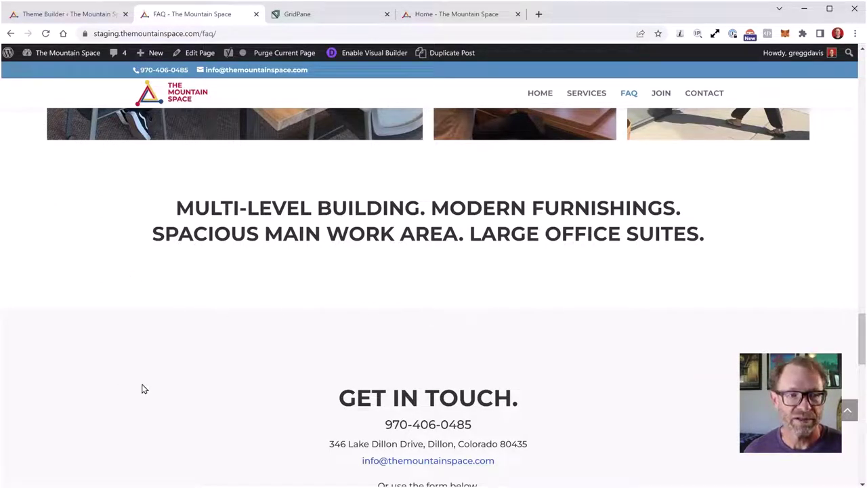
{"action": "scroll", "coordinate": [159, 333], "scroll_direction": "down", "scroll_amount": 1}
{"action": "scroll", "coordinate": [173, 323], "scroll_direction": "down", "scroll_amount": 1}
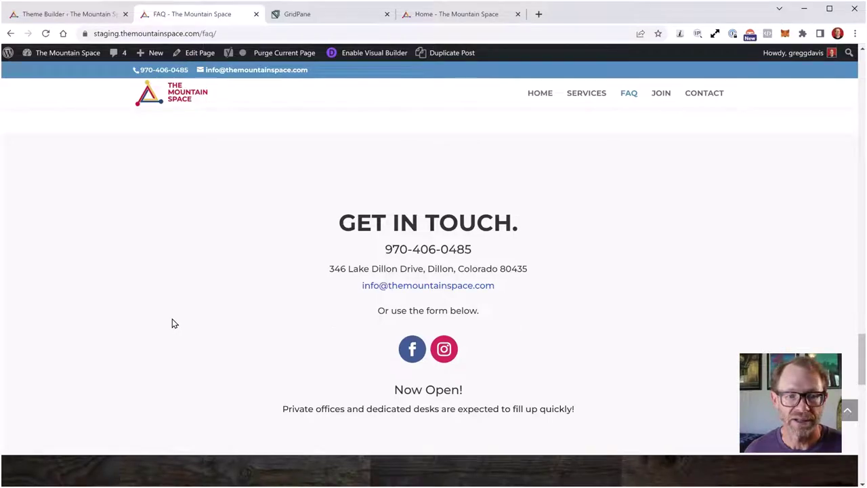
{"action": "scroll", "coordinate": [172, 323], "scroll_direction": "up", "scroll_amount": 2}
{"action": "scroll", "coordinate": [173, 318], "scroll_direction": "down", "scroll_amount": 10}
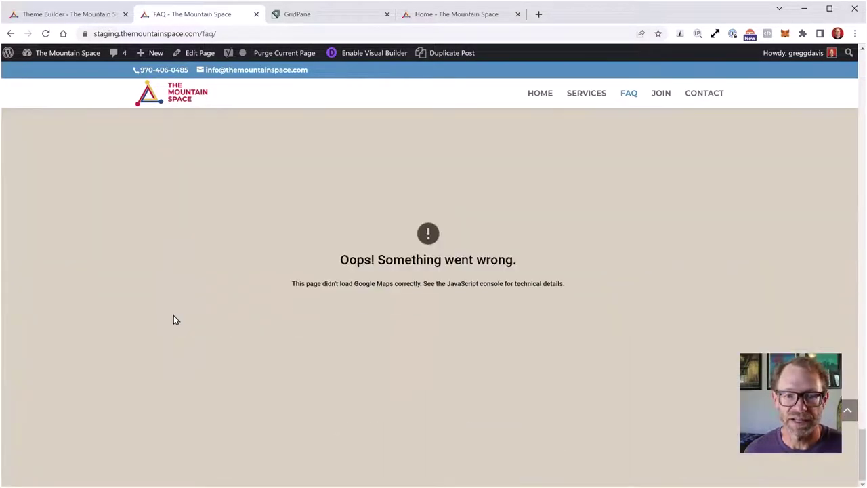
{"action": "scroll", "coordinate": [175, 319], "scroll_direction": "up", "scroll_amount": 8}
{"action": "scroll", "coordinate": [174, 319], "scroll_direction": "down", "scroll_amount": 7}
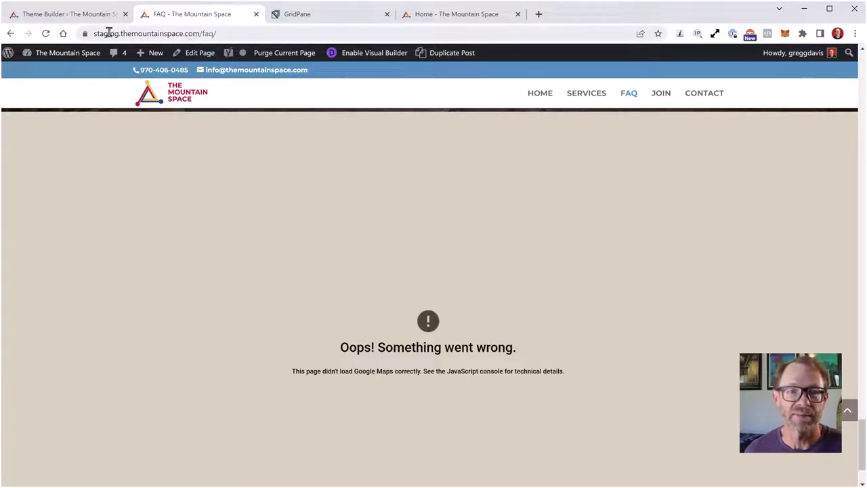
- Switch to the live home page, look over its content down to the membership offers, and check the site address
{"action": "left_click", "coordinate": [457, 15]}
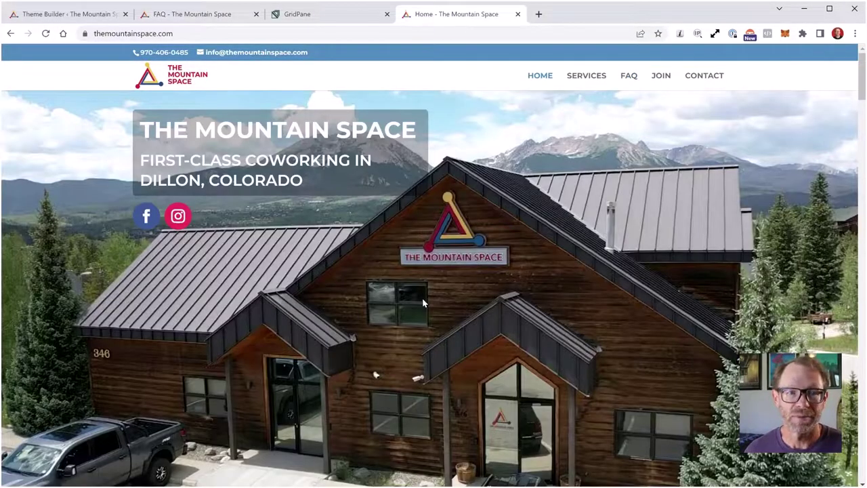
{"action": "scroll", "coordinate": [423, 302], "scroll_direction": "down", "scroll_amount": 3}
{"action": "scroll", "coordinate": [424, 301], "scroll_direction": "up", "scroll_amount": 3}
{"action": "scroll", "coordinate": [426, 307], "scroll_direction": "down", "scroll_amount": 15}
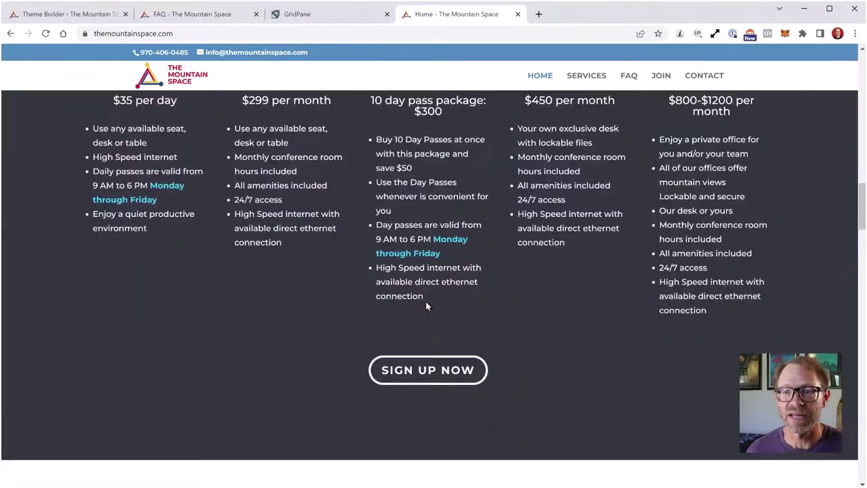
{"action": "scroll", "coordinate": [426, 307], "scroll_direction": "up", "scroll_amount": 15}
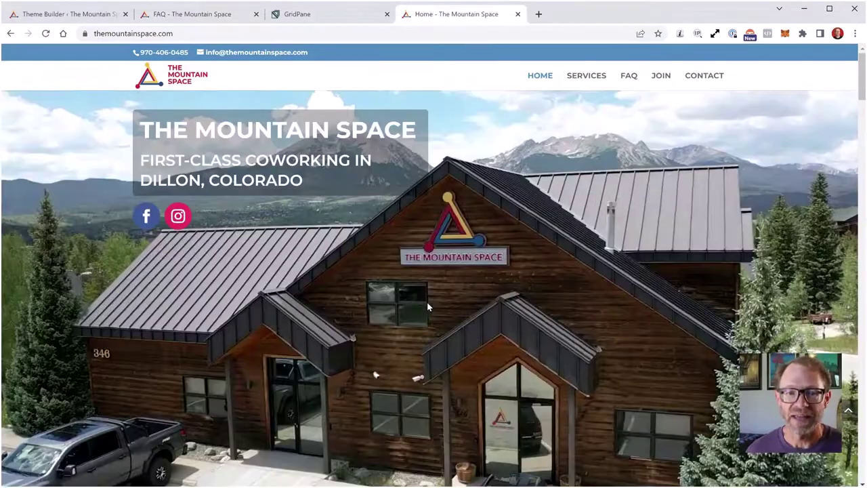
{"action": "left_click", "coordinate": [205, 37]}
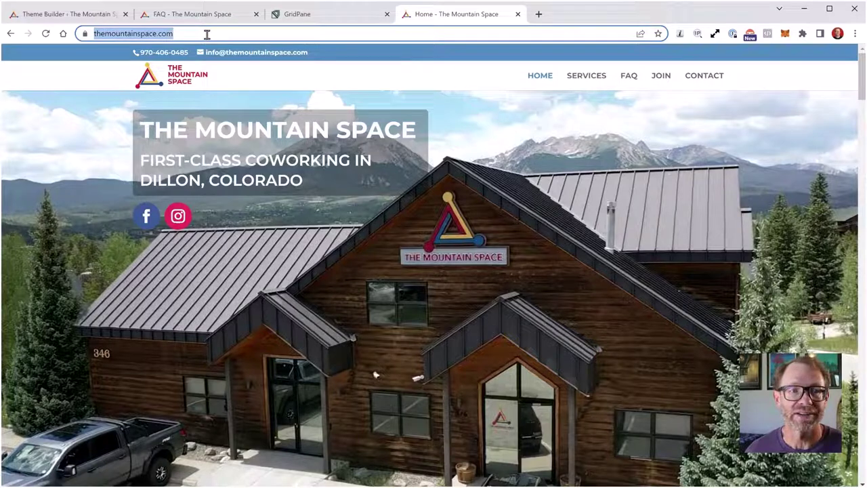
{"action": "left_click", "coordinate": [207, 33]}
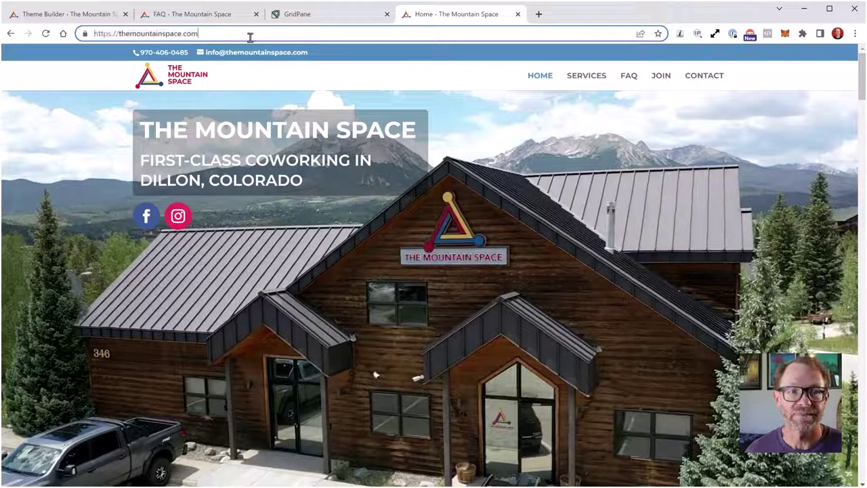
- Open the staging global footer layout, inspect the Get in Touch section's CSS ID, and exit discarding any changes
{"action": "left_click", "coordinate": [99, 15]}
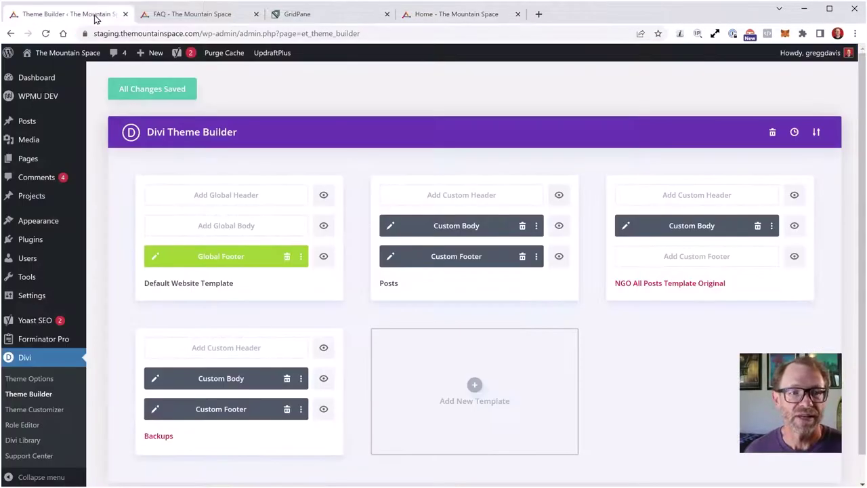
{"action": "left_click", "coordinate": [155, 258]}
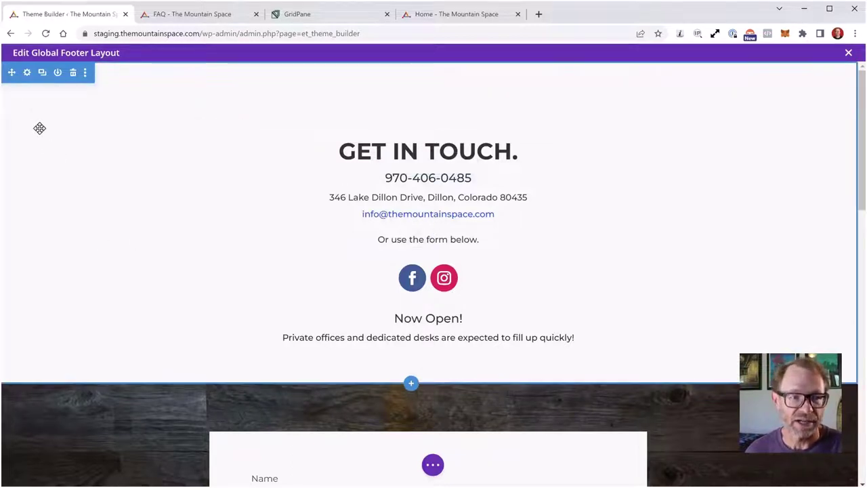
{"action": "left_click", "coordinate": [28, 73]}
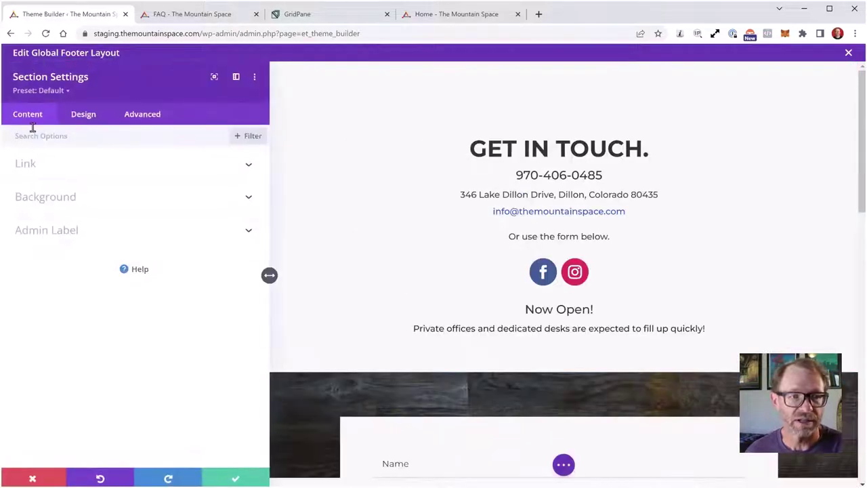
{"action": "left_click", "coordinate": [141, 114]}
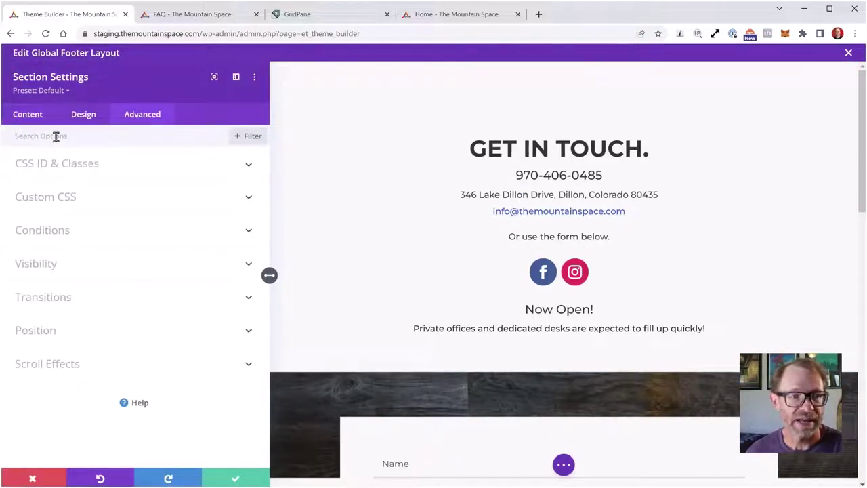
{"action": "left_click", "coordinate": [48, 165]}
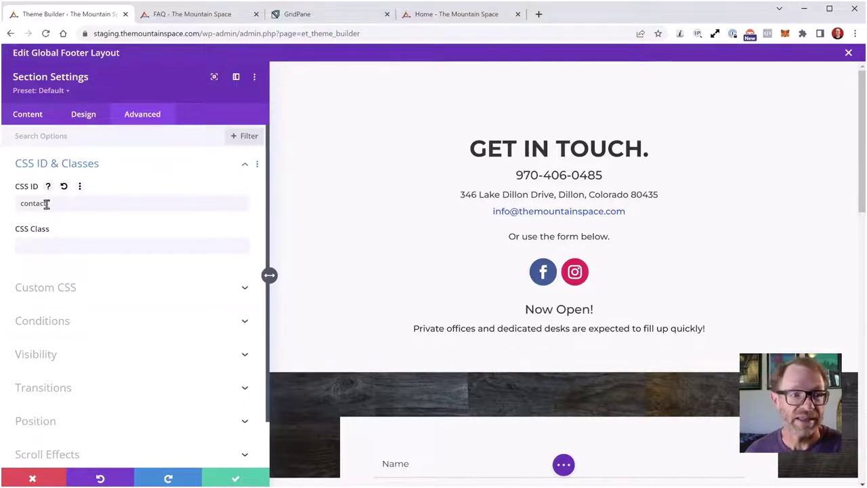
{"action": "left_click", "coordinate": [51, 478]}
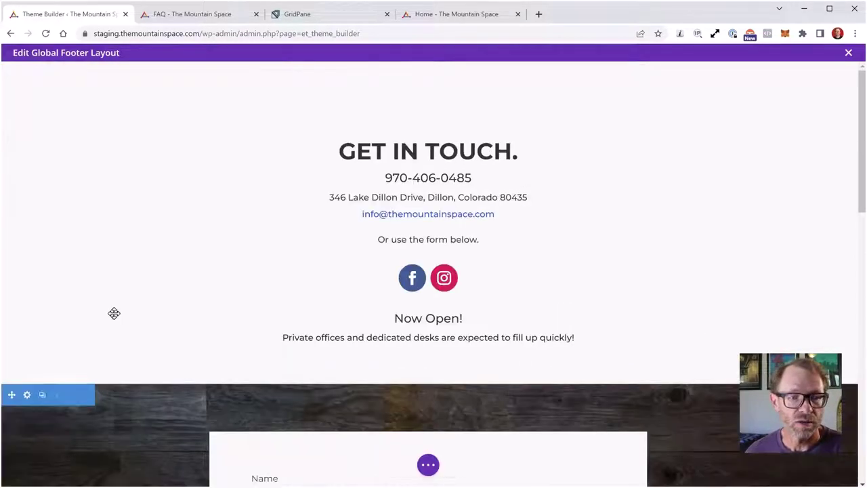
{"action": "left_click", "coordinate": [848, 54]}
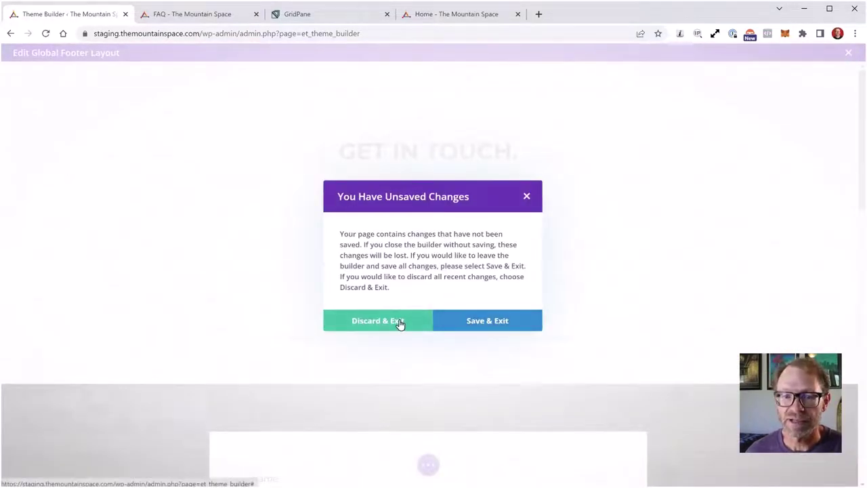
{"action": "left_click", "coordinate": [377, 322]}
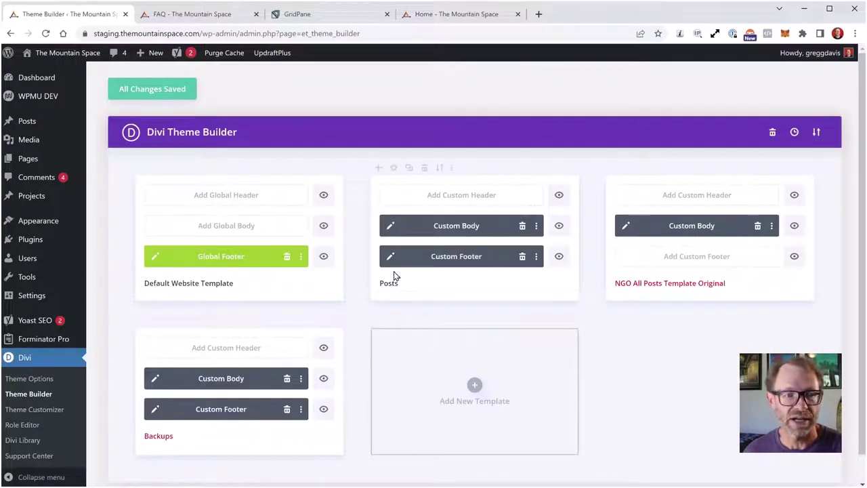
- Open the WordPress Menus page and inspect the Contact item's custom link URL in the Header Menu
{"action": "mouse_move", "coordinate": [49, 227]}
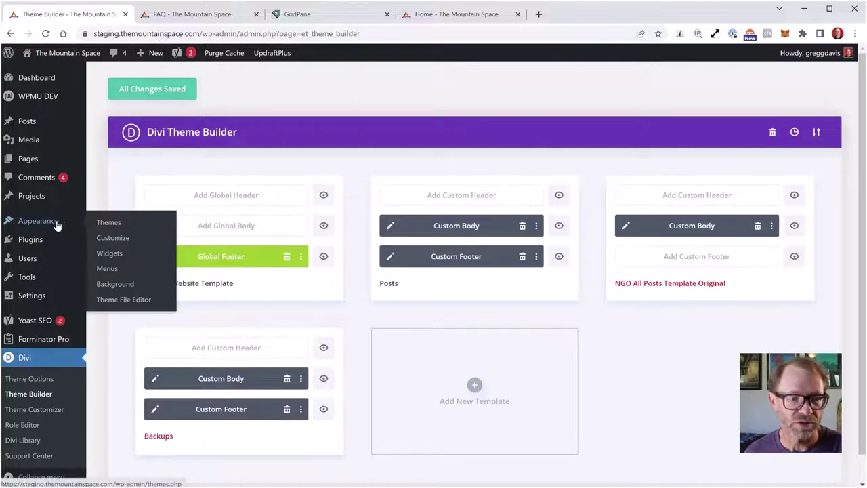
{"action": "left_click", "coordinate": [109, 269]}
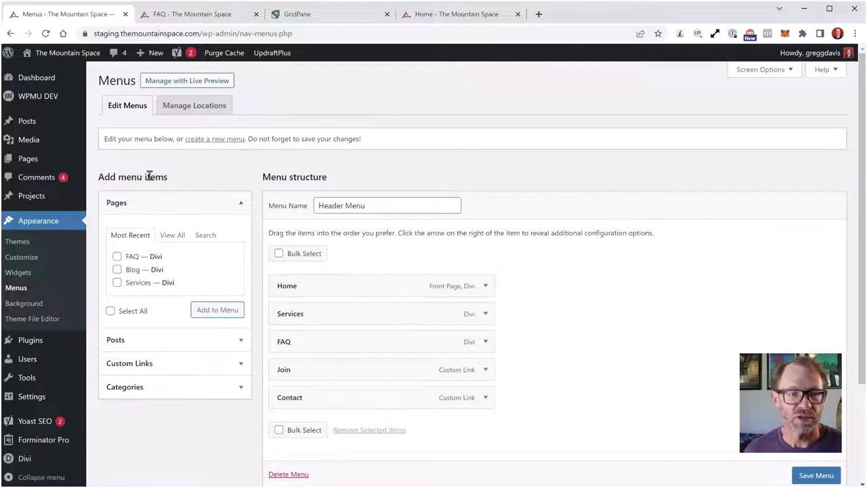
{"action": "scroll", "coordinate": [368, 325], "scroll_direction": "down", "scroll_amount": 2}
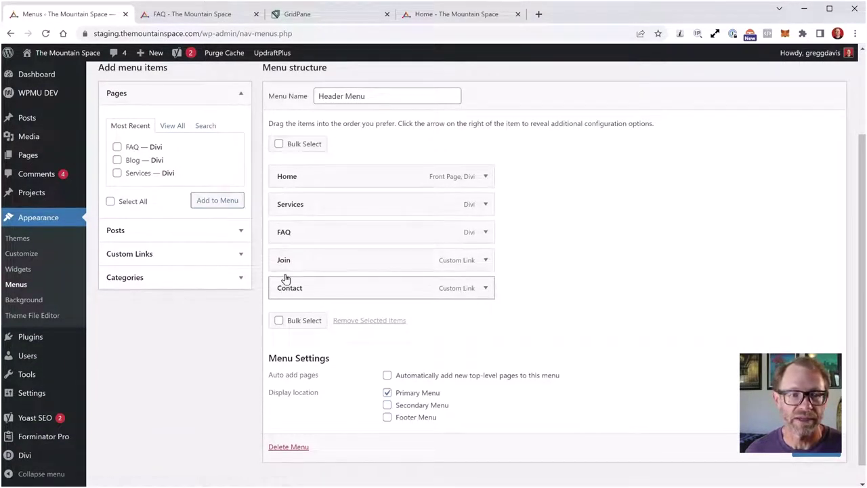
{"action": "left_click", "coordinate": [237, 253]}
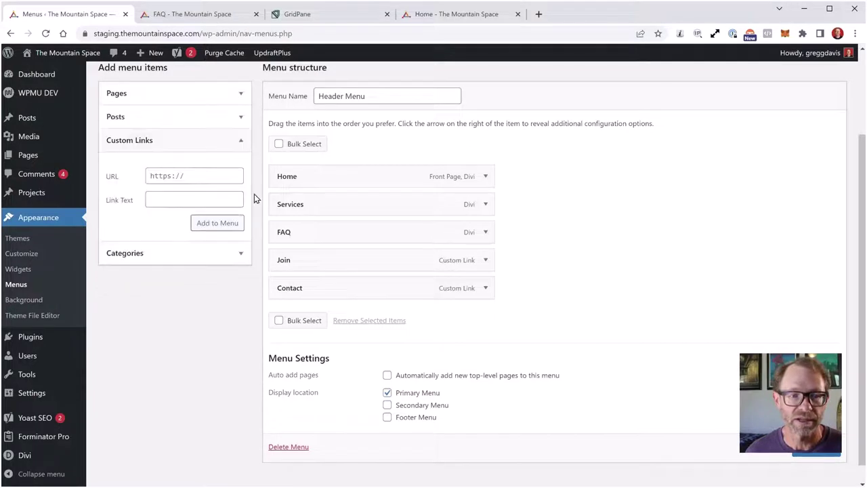
{"action": "left_click", "coordinate": [485, 290]}
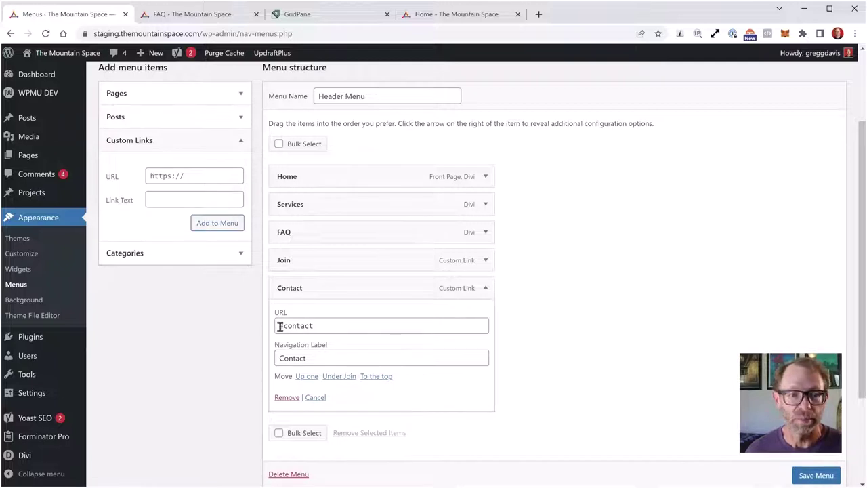
{"action": "left_click", "coordinate": [323, 327]}
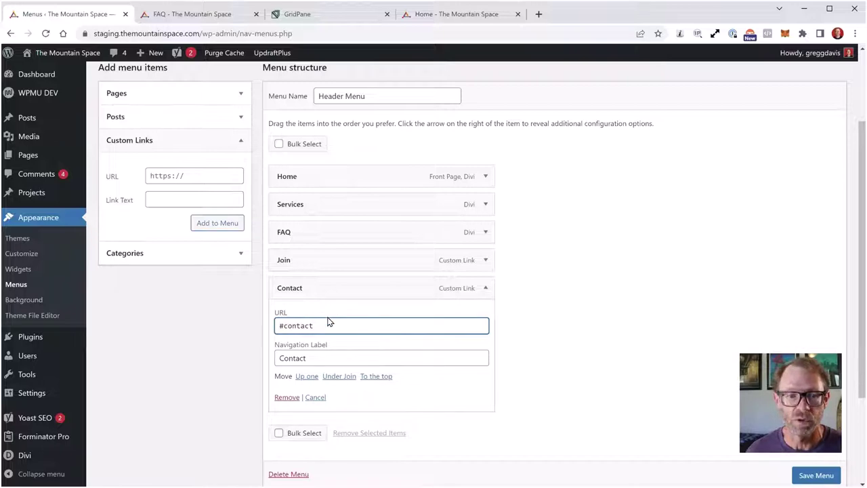
- Switch to the staging FAQ page, test the Contact navigation link, and view the contact form
{"action": "left_click", "coordinate": [189, 14]}
{"action": "scroll", "coordinate": [716, 199], "scroll_direction": "up", "scroll_amount": 15}
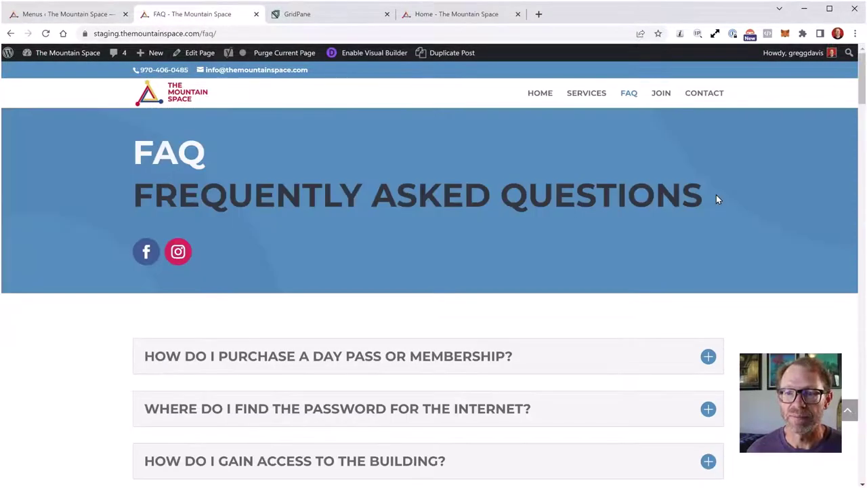
{"action": "left_click", "coordinate": [708, 97]}
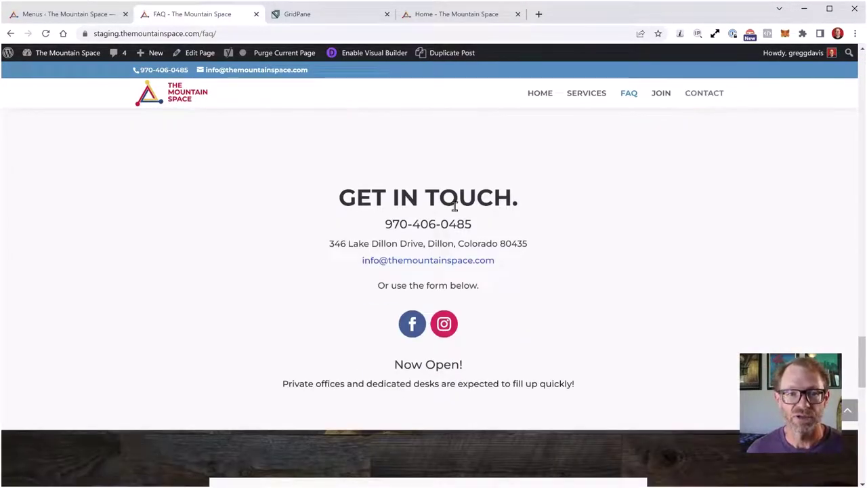
{"action": "scroll", "coordinate": [399, 224], "scroll_direction": "down", "scroll_amount": 6}
{"action": "scroll", "coordinate": [399, 224], "scroll_direction": "up", "scroll_amount": 6}
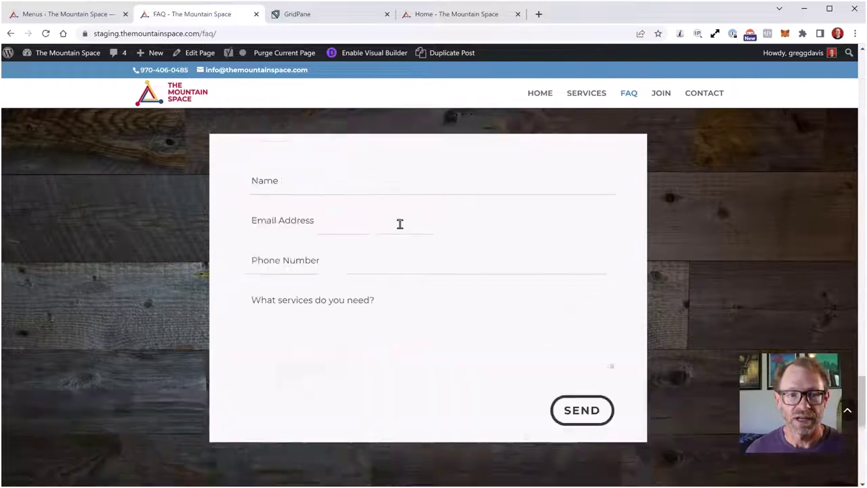
{"action": "scroll", "coordinate": [400, 224], "scroll_direction": "up", "scroll_amount": 4}
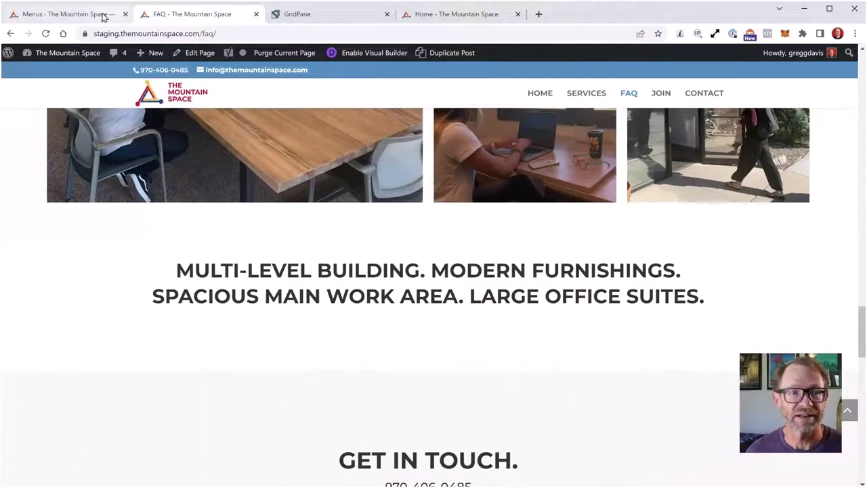
- Return to the staging WordPress admin and reopen the Divi Theme Builder
{"action": "left_click", "coordinate": [101, 16]}
{"action": "scroll", "coordinate": [231, 318], "scroll_direction": "up", "scroll_amount": 2}
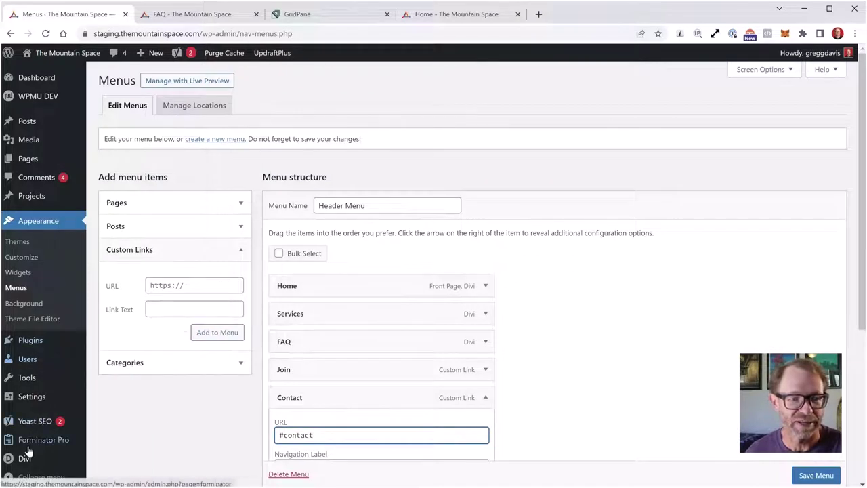
{"action": "mouse_move", "coordinate": [27, 463]}
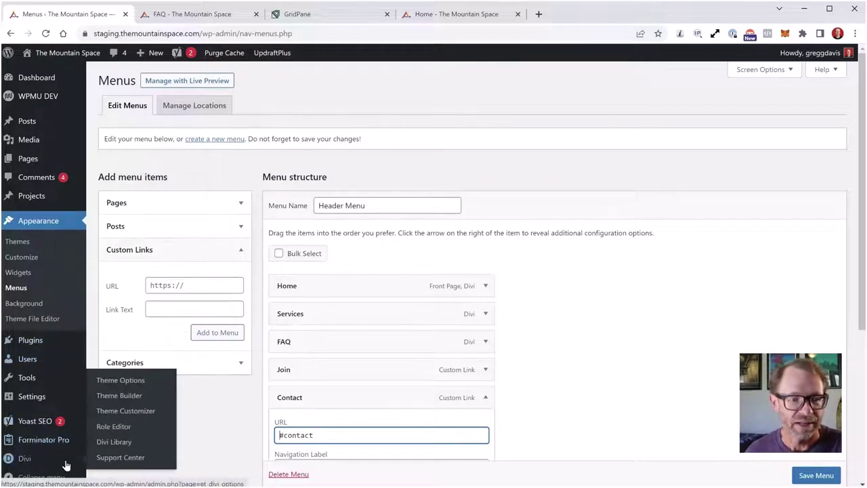
{"action": "left_click", "coordinate": [128, 399]}
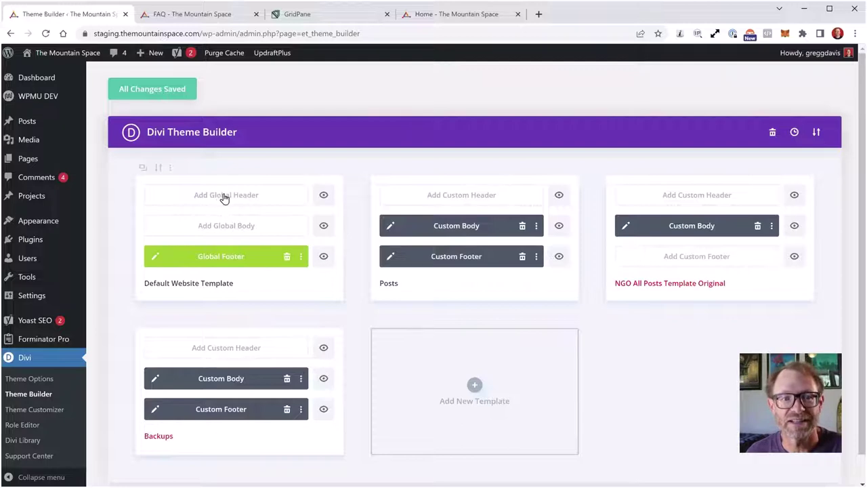
- Start building a global header in the Default Website Template, and exit its layout editor without adding a row
{"action": "left_click", "coordinate": [224, 196]}
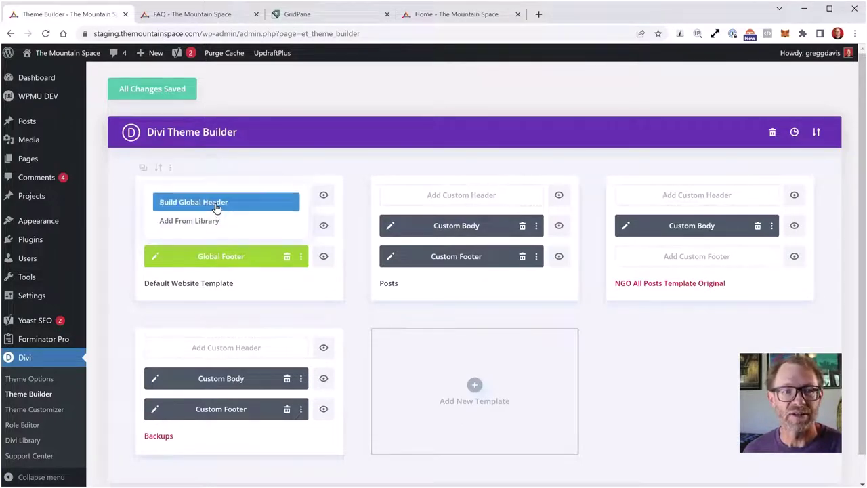
{"action": "left_click", "coordinate": [215, 208]}
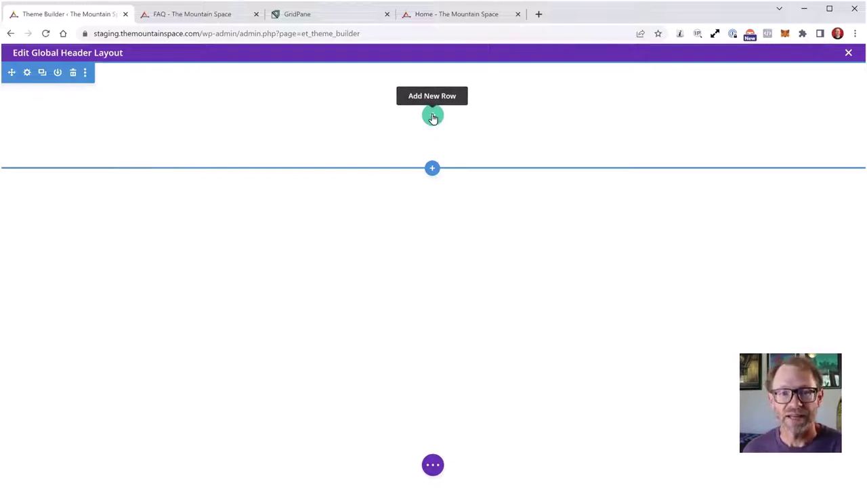
{"action": "left_click", "coordinate": [847, 52]}
{"action": "left_click", "coordinate": [397, 328]}
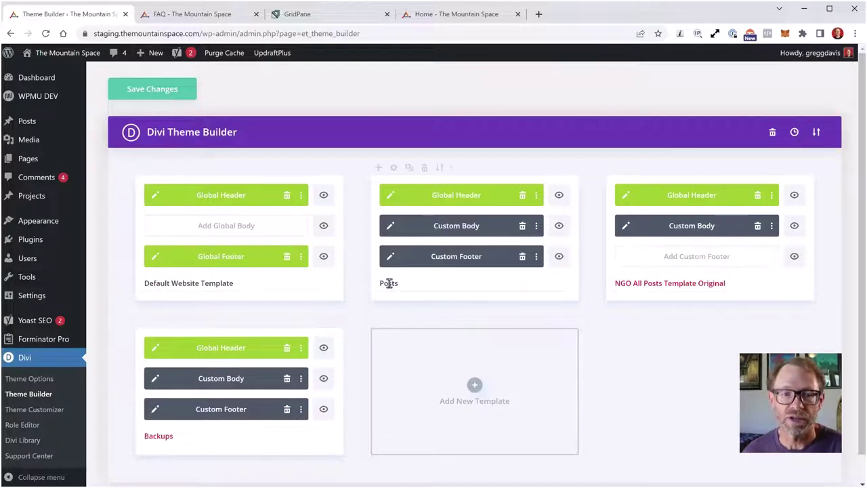
{"action": "mouse_move", "coordinate": [391, 284]}
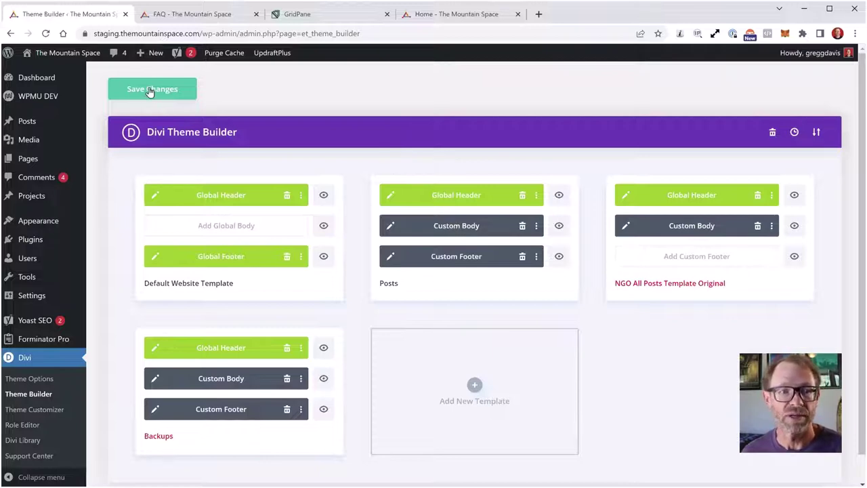
- Switch to the staging FAQ page and view the site header above its title
{"action": "left_click", "coordinate": [194, 15]}
{"action": "scroll", "coordinate": [229, 183], "scroll_direction": "up", "scroll_amount": 10}
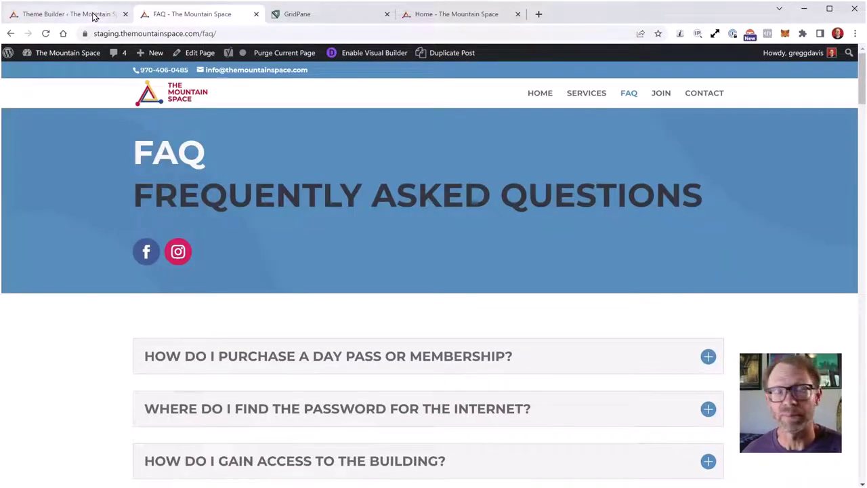
- Return to the Divi Theme Builder and save the template changes
{"action": "left_click", "coordinate": [94, 15]}
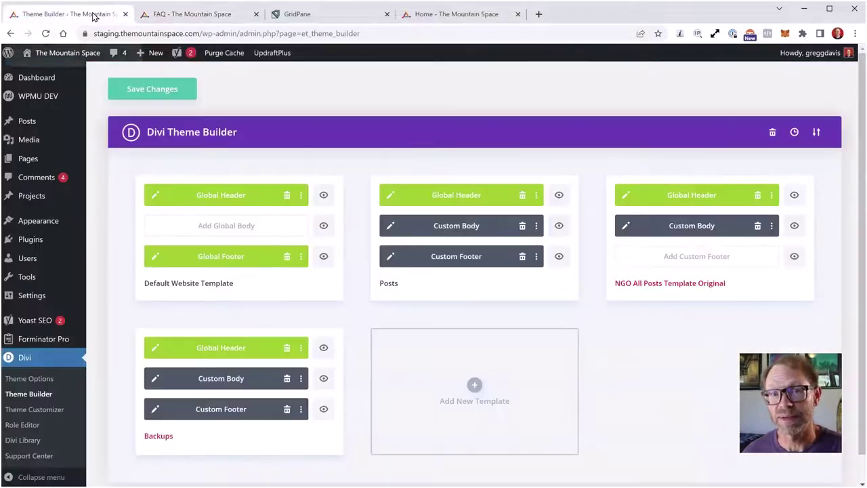
{"action": "left_click", "coordinate": [161, 90]}
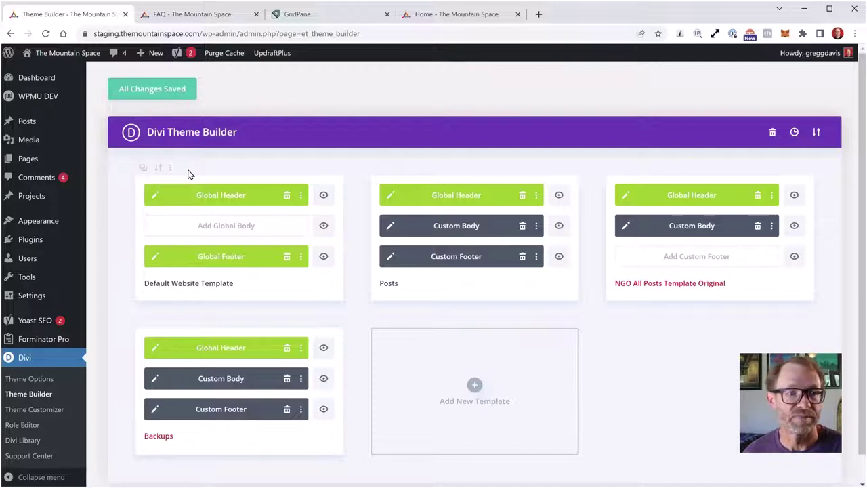
- Open the "Our 5 Favorite Coworking Spaces" post from the list of all posts for editing and dismiss the block editor welcome guide
{"action": "mouse_move", "coordinate": [26, 122]}
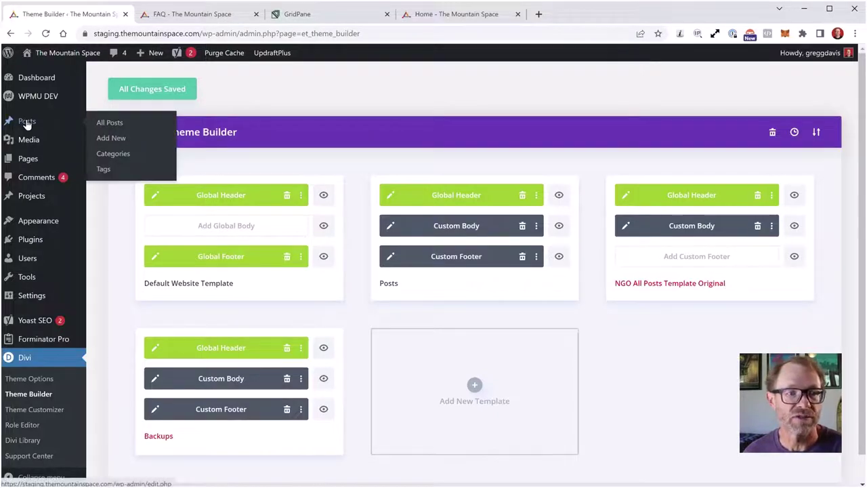
{"action": "left_click", "coordinate": [113, 126]}
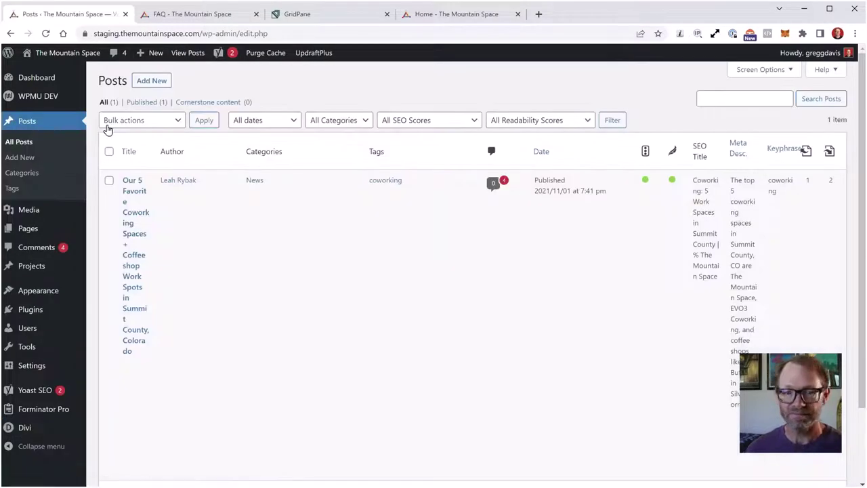
{"action": "scroll", "coordinate": [256, 210], "scroll_direction": "down", "scroll_amount": 1}
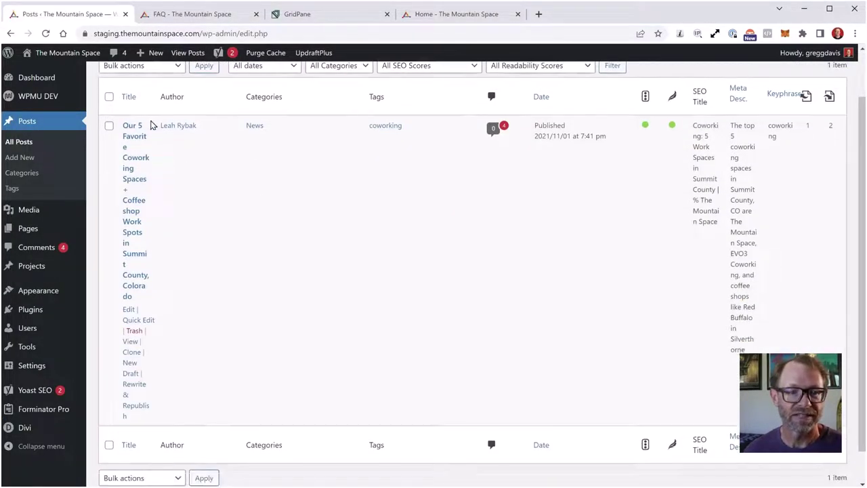
{"action": "scroll", "coordinate": [278, 265], "scroll_direction": "down", "scroll_amount": 1}
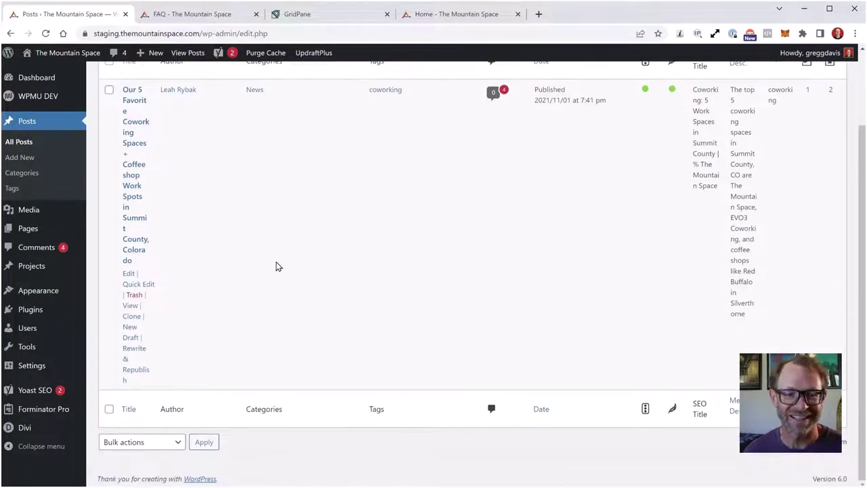
{"action": "scroll", "coordinate": [281, 260], "scroll_direction": "up", "scroll_amount": 1}
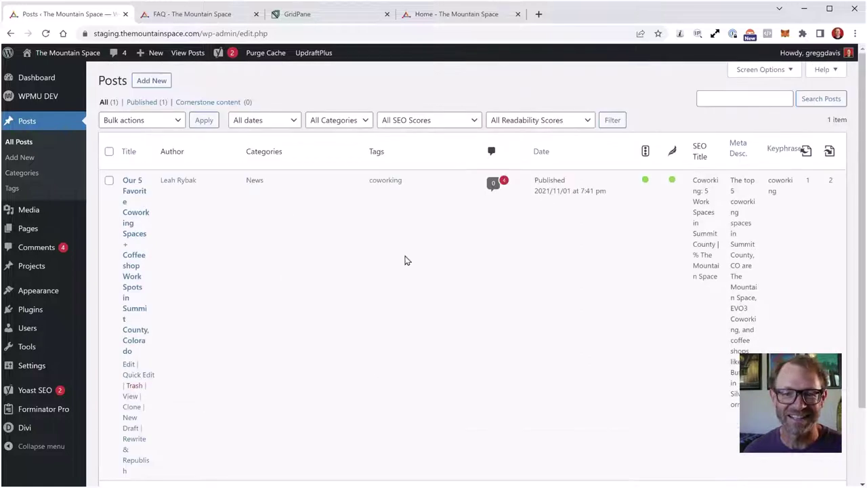
{"action": "left_click", "coordinate": [135, 194]}
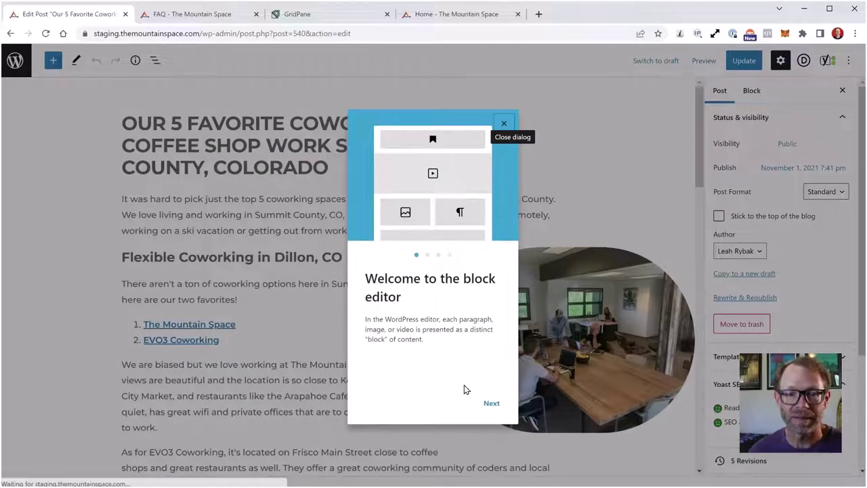
{"action": "left_click", "coordinate": [505, 124]}
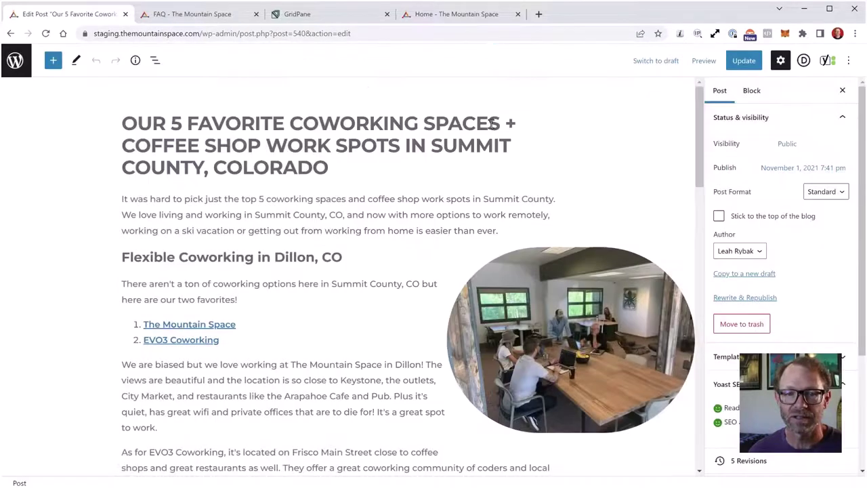
- Review the coworking post's content in the block editor and expand its featured image setting
{"action": "scroll", "coordinate": [413, 189], "scroll_direction": "down", "scroll_amount": 2}
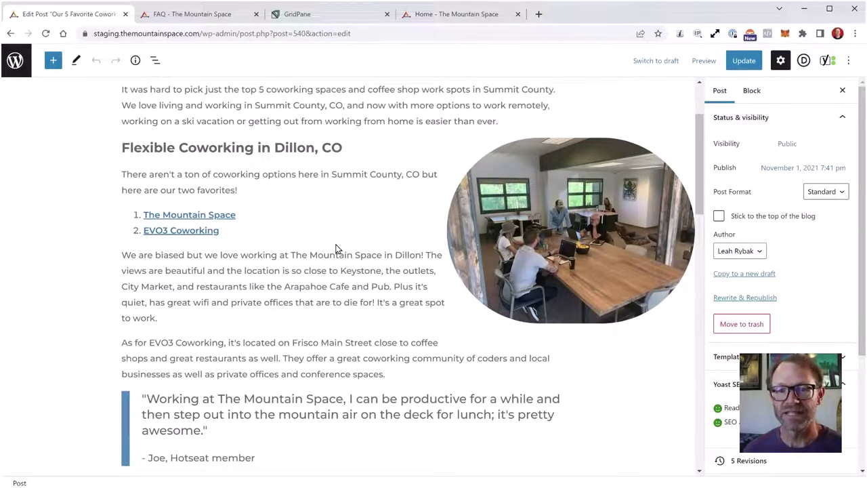
{"action": "scroll", "coordinate": [336, 248], "scroll_direction": "up", "scroll_amount": 2}
{"action": "scroll", "coordinate": [217, 192], "scroll_direction": "down", "scroll_amount": 5}
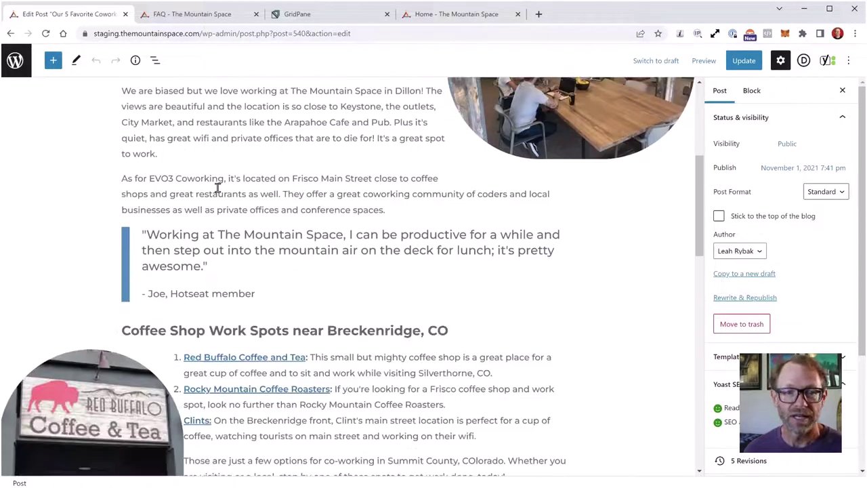
{"action": "scroll", "coordinate": [233, 198], "scroll_direction": "up", "scroll_amount": 5}
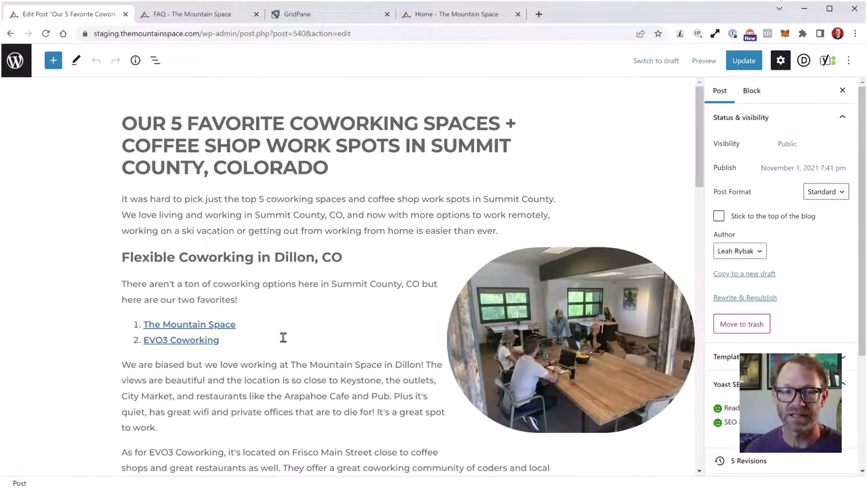
{"action": "scroll", "coordinate": [319, 262], "scroll_direction": "down", "scroll_amount": 2}
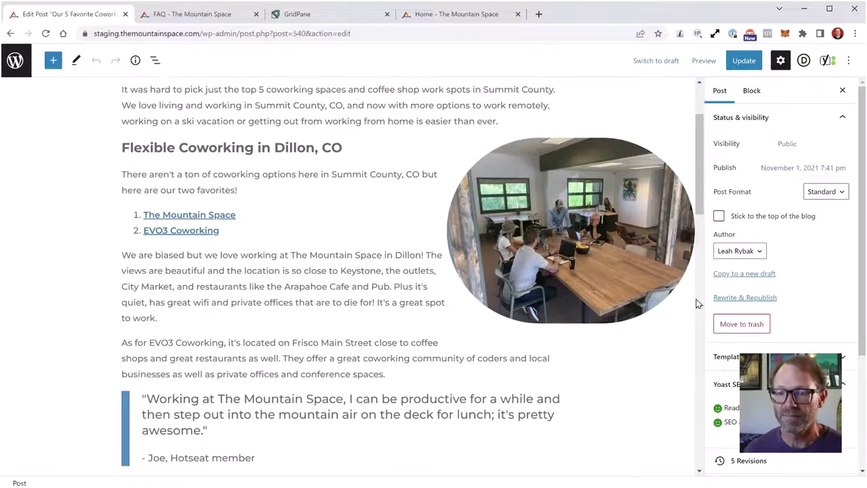
{"action": "scroll", "coordinate": [809, 304], "scroll_direction": "down", "scroll_amount": 3}
{"action": "left_click", "coordinate": [848, 404]}
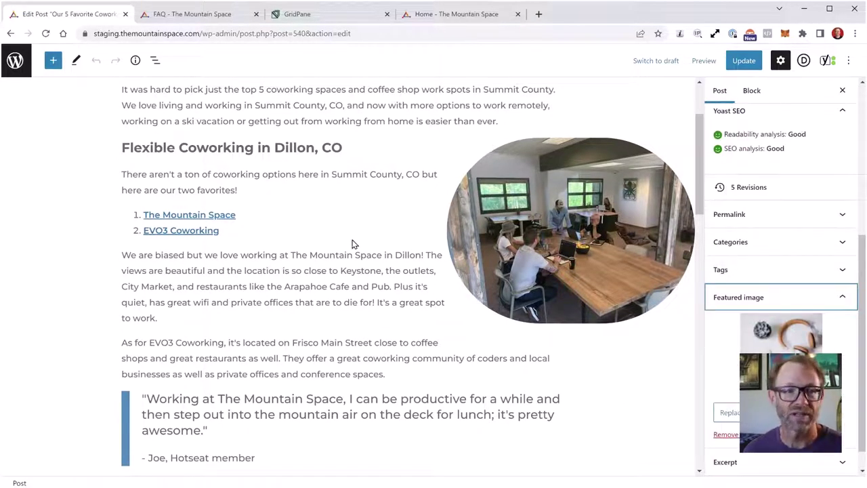
{"action": "scroll", "coordinate": [353, 244], "scroll_direction": "up", "scroll_amount": 2}
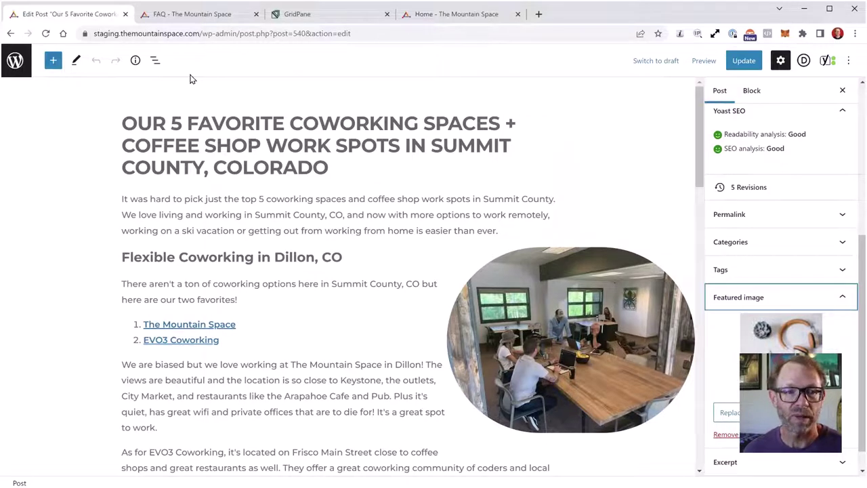
- Check the FAQ page's navigation, then open the coworking post's permalink from its editor in a new tab and switch to it
{"action": "left_click", "coordinate": [203, 14]}
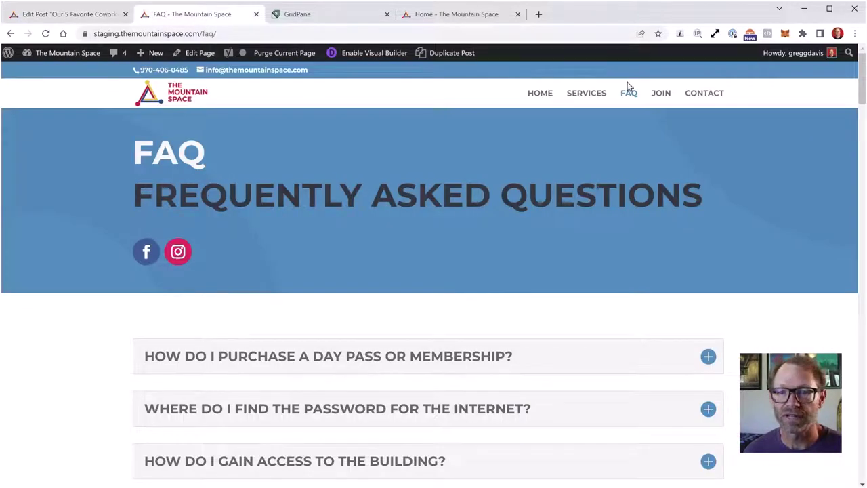
{"action": "left_click", "coordinate": [102, 14]}
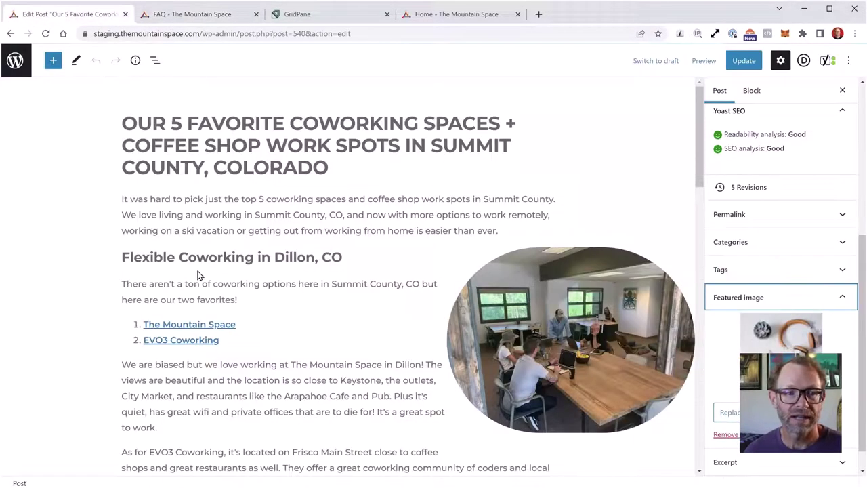
{"action": "left_click", "coordinate": [790, 216]}
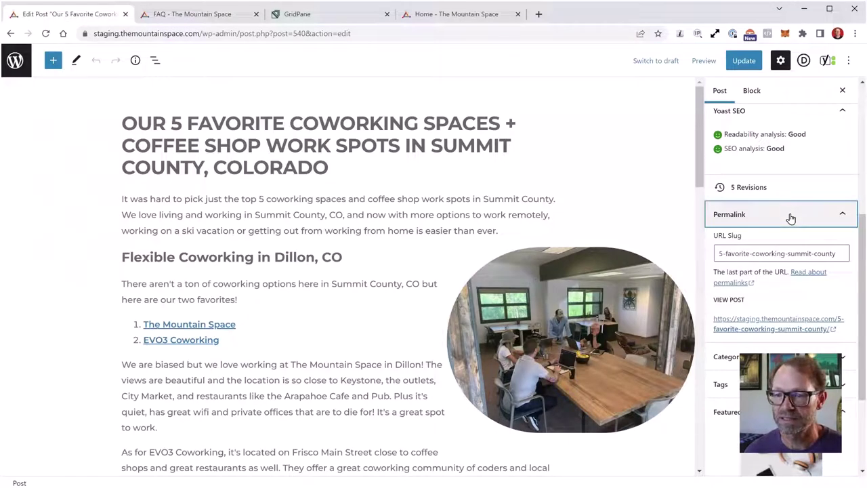
{"action": "right_click", "coordinate": [771, 324]}
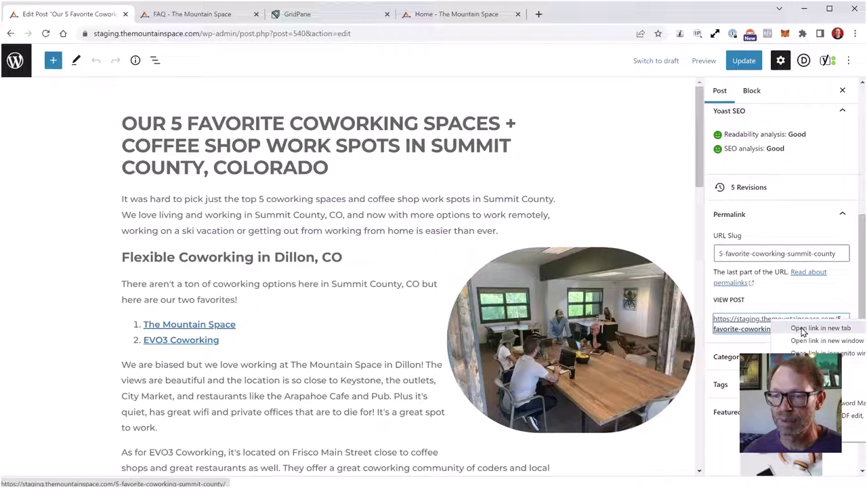
{"action": "left_click", "coordinate": [802, 330]}
{"action": "left_click", "coordinate": [197, 15]}
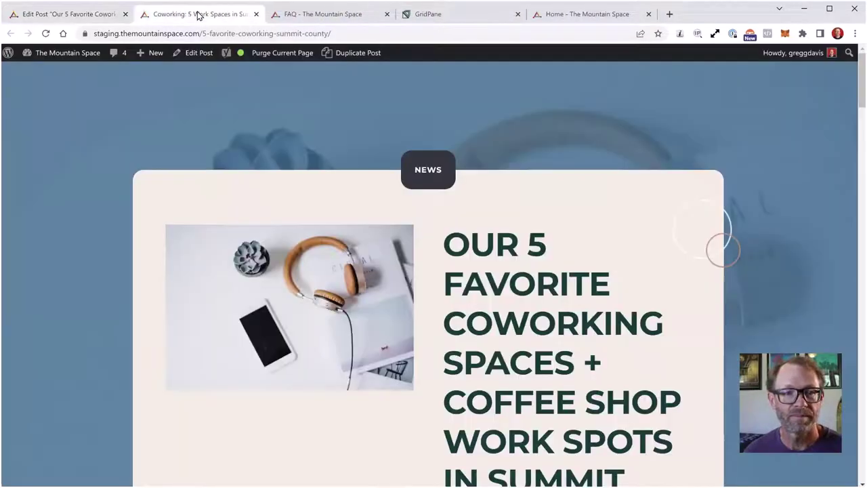
- Examine the published post's header area, including its category label, featured image, title and date with comment count
{"action": "scroll", "coordinate": [332, 227], "scroll_direction": "down", "scroll_amount": 2}
{"action": "scroll", "coordinate": [380, 169], "scroll_direction": "up", "scroll_amount": 2}
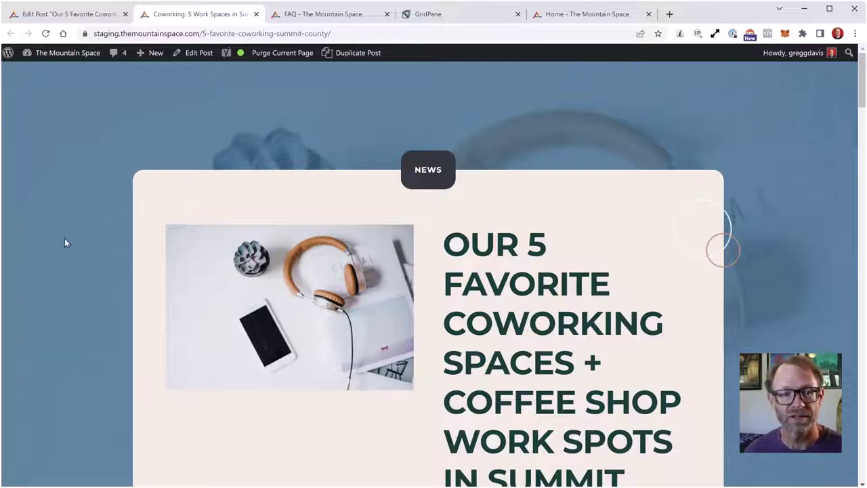
{"action": "scroll", "coordinate": [766, 296], "scroll_direction": "down", "scroll_amount": 1}
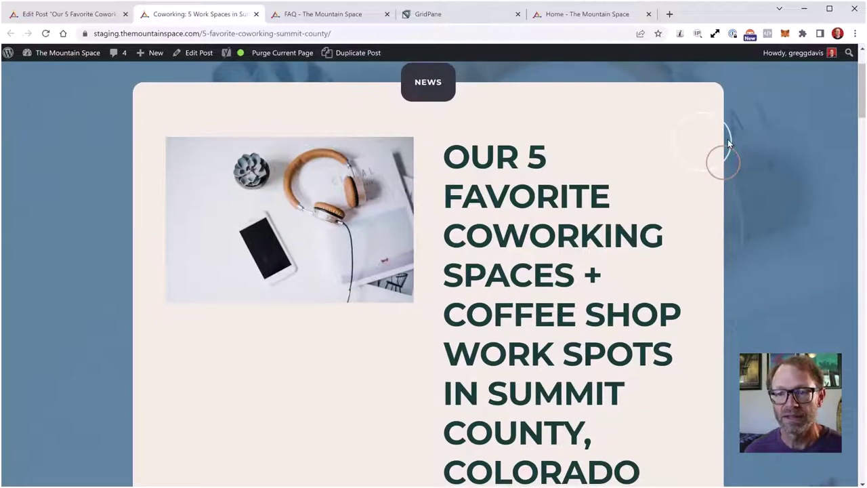
{"action": "scroll", "coordinate": [629, 228], "scroll_direction": "down", "scroll_amount": 1}
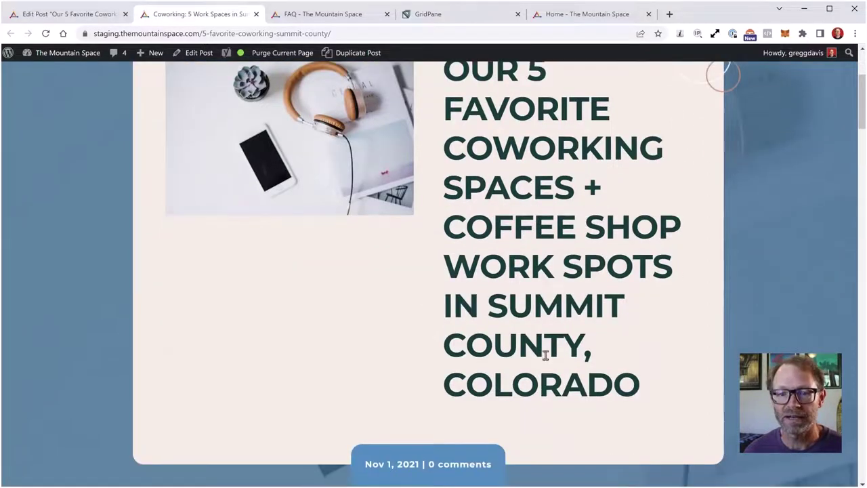
{"action": "scroll", "coordinate": [531, 298], "scroll_direction": "up", "scroll_amount": 2}
{"action": "left_click_drag", "start_coordinate": [451, 241], "coordinate": [597, 443]}
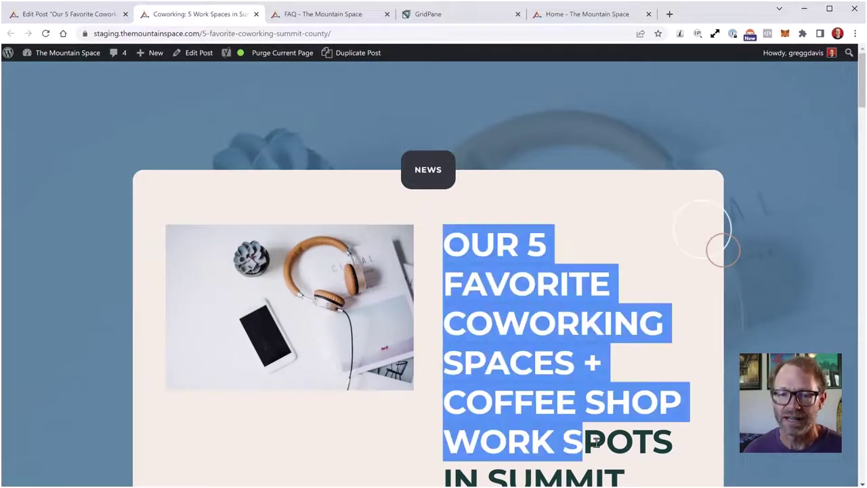
{"action": "scroll", "coordinate": [578, 344], "scroll_direction": "down", "scroll_amount": 2}
{"action": "left_click", "coordinate": [657, 307]}
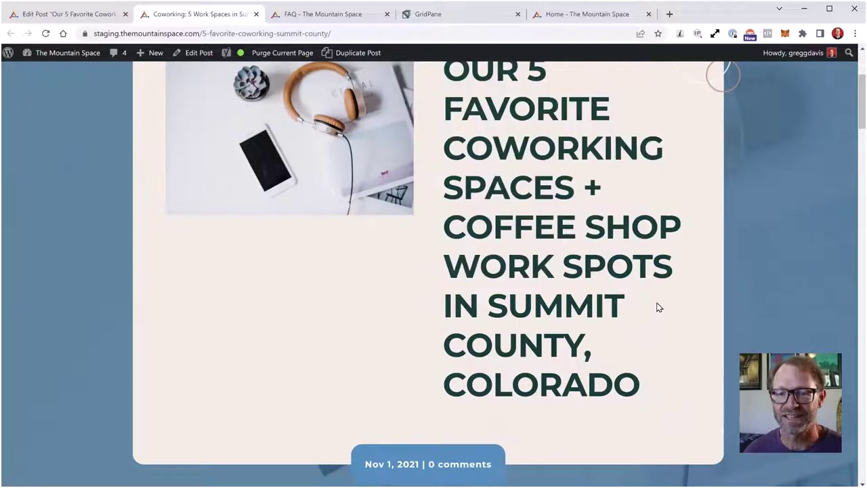
{"action": "scroll", "coordinate": [638, 275], "scroll_direction": "down", "scroll_amount": 1}
{"action": "scroll", "coordinate": [559, 285], "scroll_direction": "down", "scroll_amount": 1}
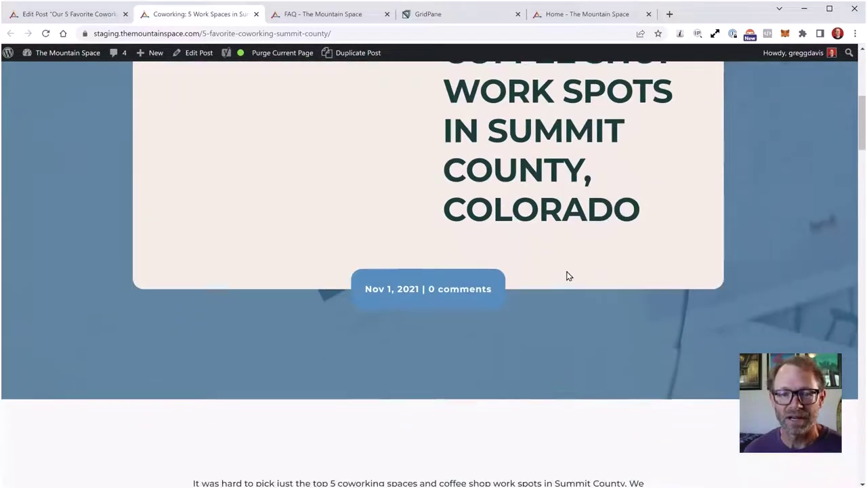
{"action": "scroll", "coordinate": [619, 271], "scroll_direction": "up", "scroll_amount": 3}
- Examine the rest of the published post, from body text and comment form to related posts, contact details and footer contact form
{"action": "scroll", "coordinate": [581, 232], "scroll_direction": "down", "scroll_amount": 8}
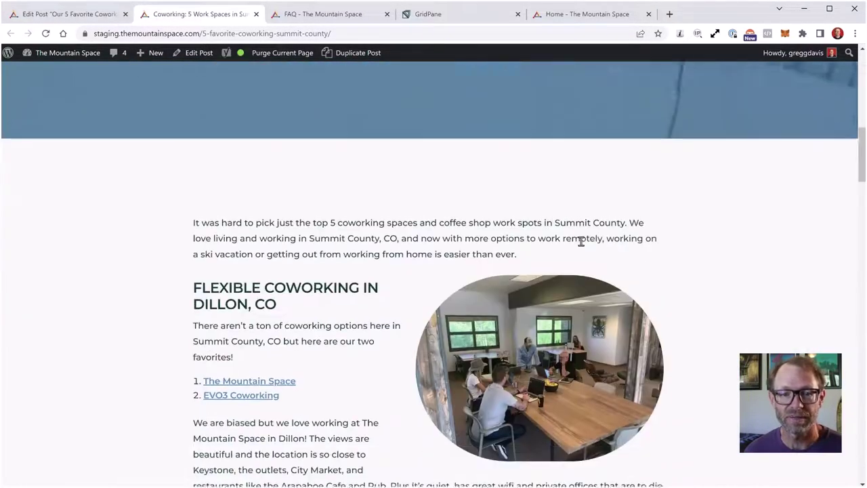
{"action": "scroll", "coordinate": [132, 224], "scroll_direction": "down", "scroll_amount": 8}
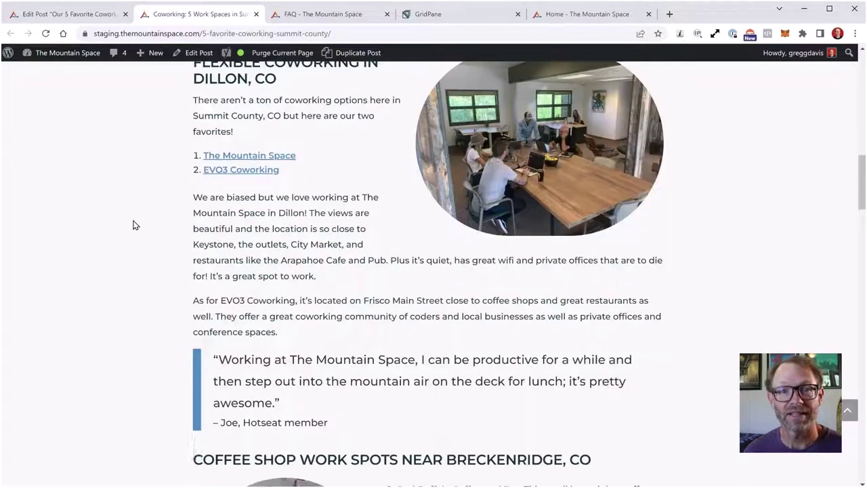
{"action": "scroll", "coordinate": [136, 218], "scroll_direction": "down", "scroll_amount": 10}
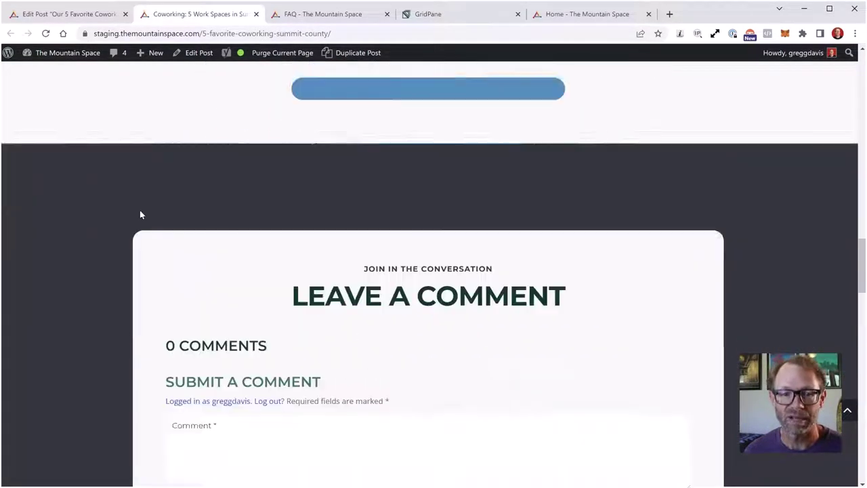
{"action": "scroll", "coordinate": [103, 230], "scroll_direction": "down", "scroll_amount": 3}
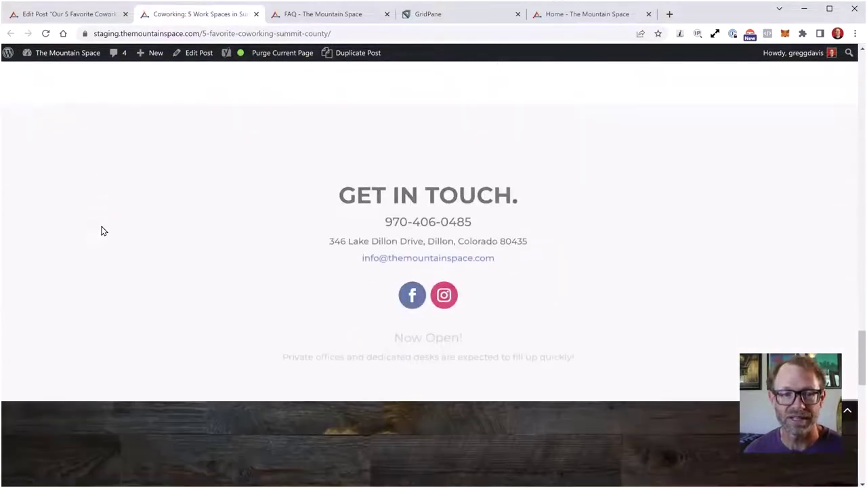
{"action": "scroll", "coordinate": [105, 223], "scroll_direction": "up", "scroll_amount": 15}
{"action": "scroll", "coordinate": [106, 221], "scroll_direction": "down", "scroll_amount": 10}
{"action": "scroll", "coordinate": [106, 222], "scroll_direction": "down", "scroll_amount": 15}
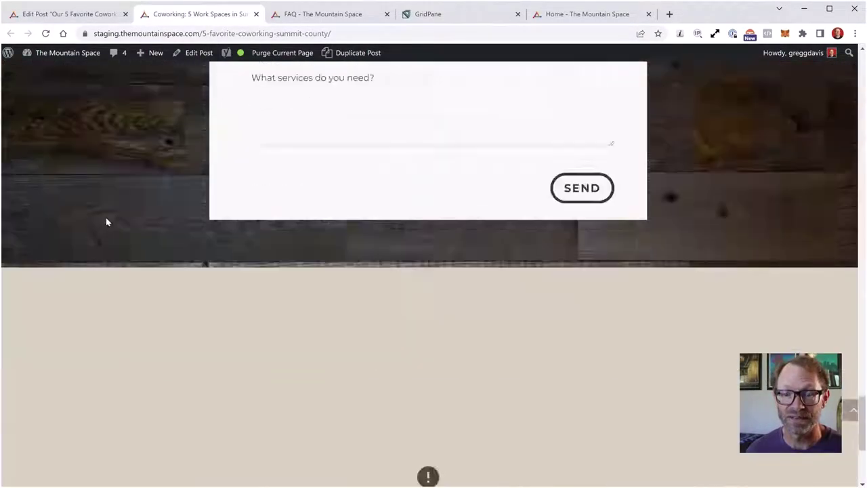
{"action": "scroll", "coordinate": [105, 221], "scroll_direction": "up", "scroll_amount": 8}
{"action": "scroll", "coordinate": [106, 222], "scroll_direction": "up", "scroll_amount": 4}
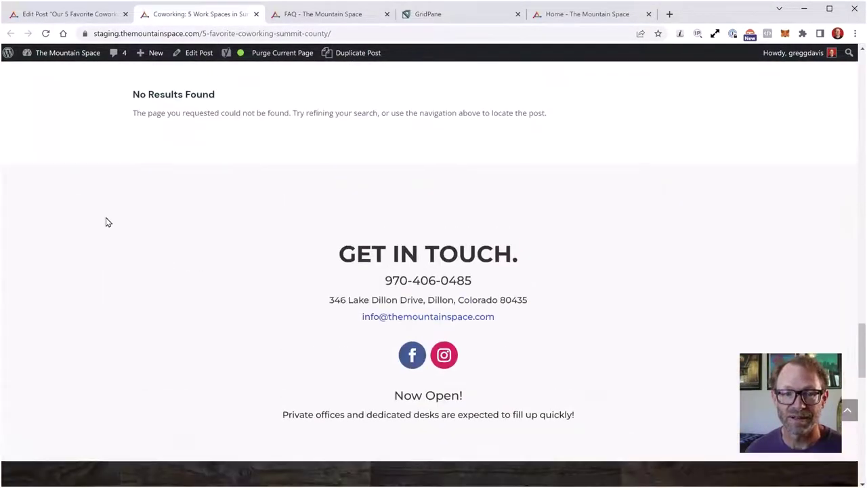
{"action": "scroll", "coordinate": [186, 227], "scroll_direction": "up", "scroll_amount": 5}
{"action": "scroll", "coordinate": [184, 225], "scroll_direction": "down", "scroll_amount": 2}
{"action": "scroll", "coordinate": [184, 227], "scroll_direction": "down", "scroll_amount": 3}
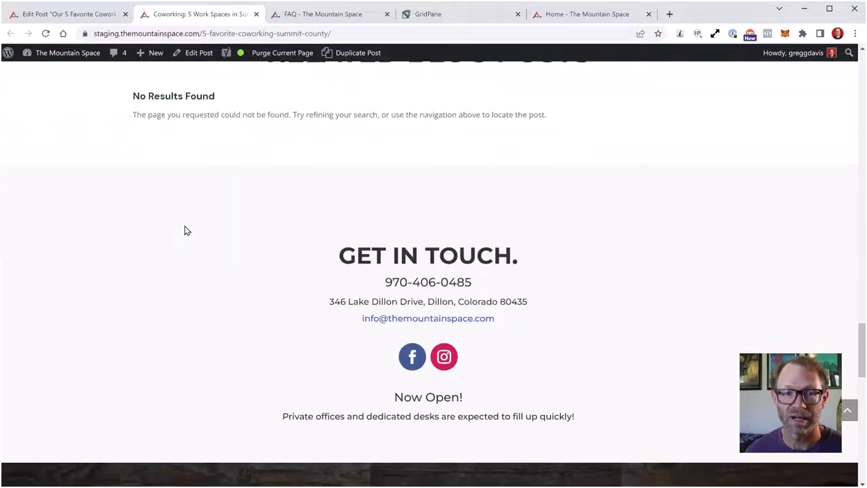
{"action": "scroll", "coordinate": [186, 226], "scroll_direction": "up", "scroll_amount": 20}
{"action": "scroll", "coordinate": [460, 265], "scroll_direction": "down", "scroll_amount": 20}
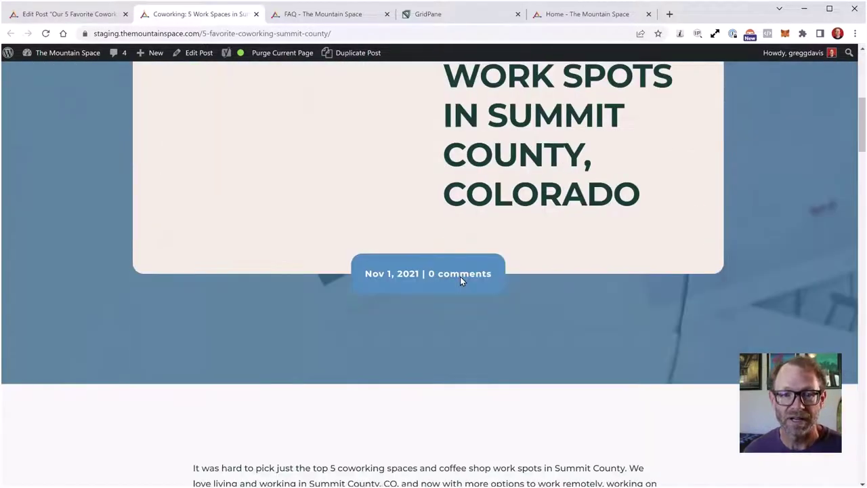
{"action": "scroll", "coordinate": [460, 276], "scroll_direction": "up", "scroll_amount": 1}
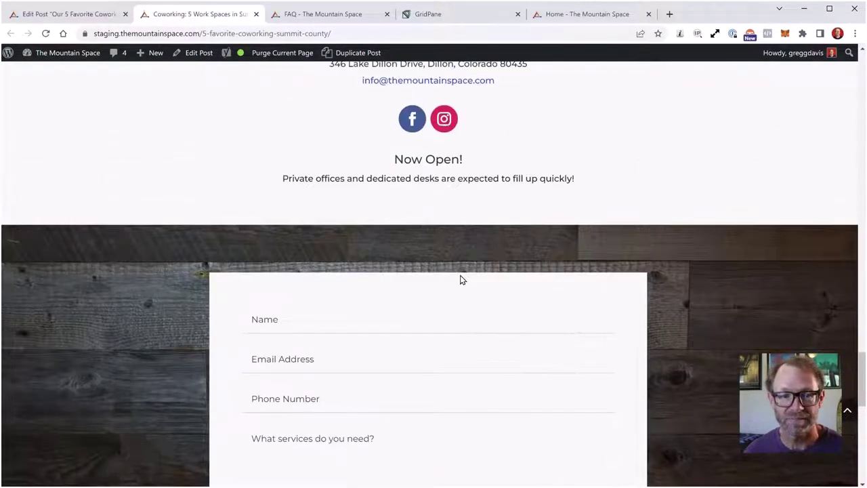
- Return to the top of the published post, then open the staging home page from the FAQ page's navigation and look it over
{"action": "scroll", "coordinate": [460, 280], "scroll_direction": "up", "scroll_amount": 20}
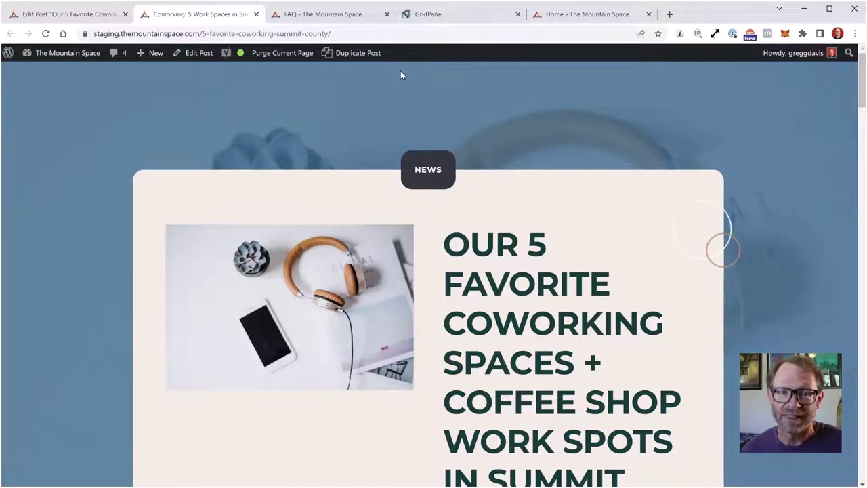
{"action": "left_click", "coordinate": [338, 18]}
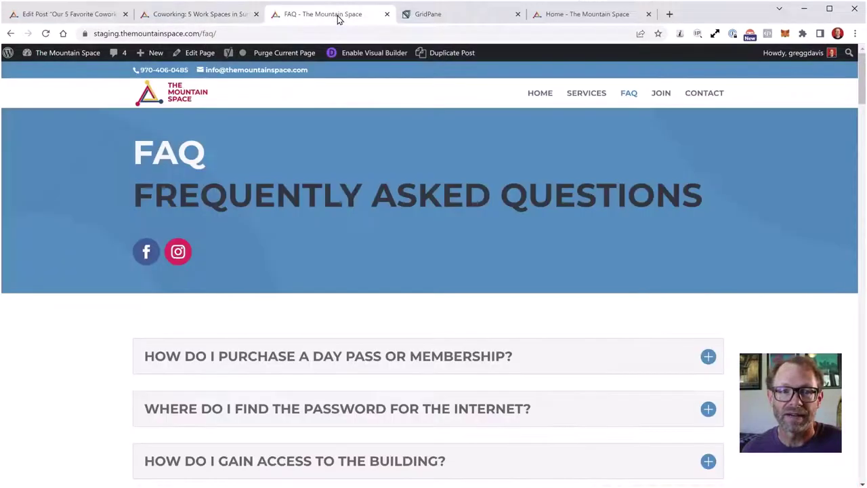
{"action": "left_click", "coordinate": [540, 93]}
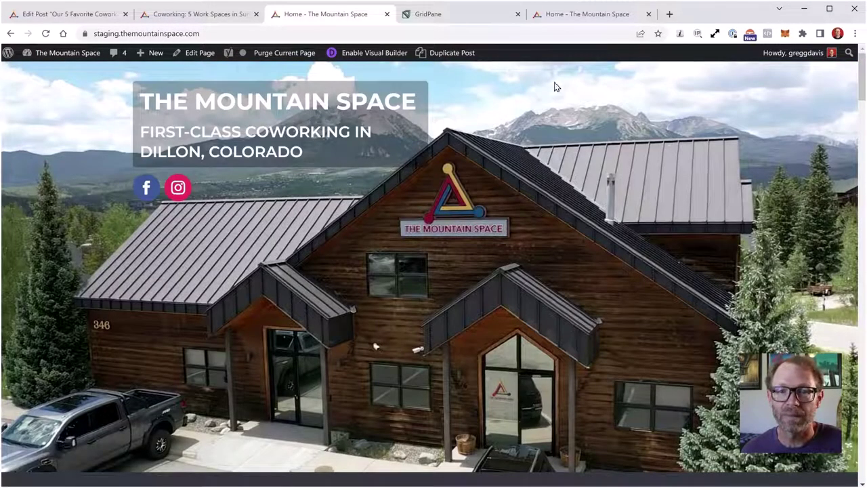
{"action": "scroll", "coordinate": [554, 85], "scroll_direction": "down", "scroll_amount": 8}
{"action": "scroll", "coordinate": [573, 178], "scroll_direction": "up", "scroll_amount": 8}
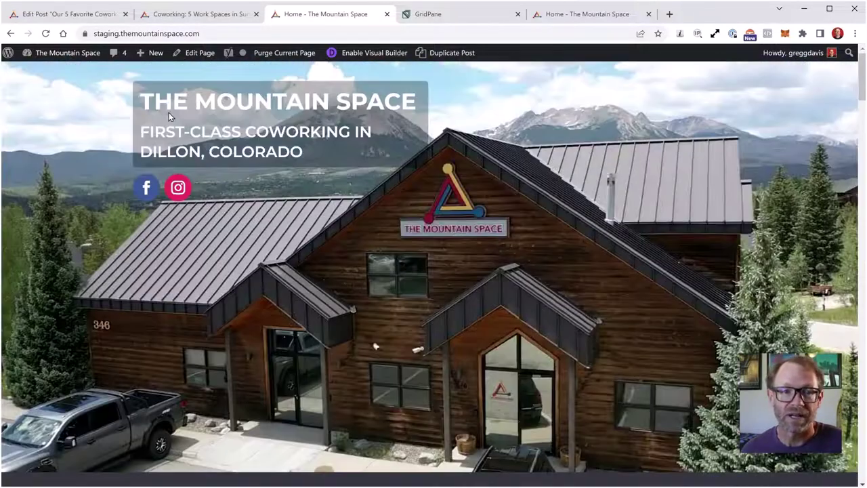
- Leave the coworking post's editor for the Divi Theme Builder, then recheck the published post and close its tab
{"action": "left_click", "coordinate": [98, 15]}
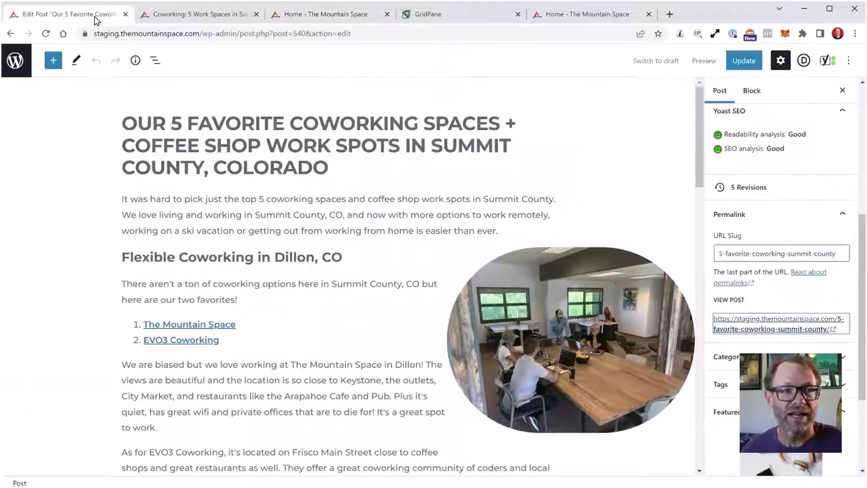
{"action": "left_click", "coordinate": [15, 61]}
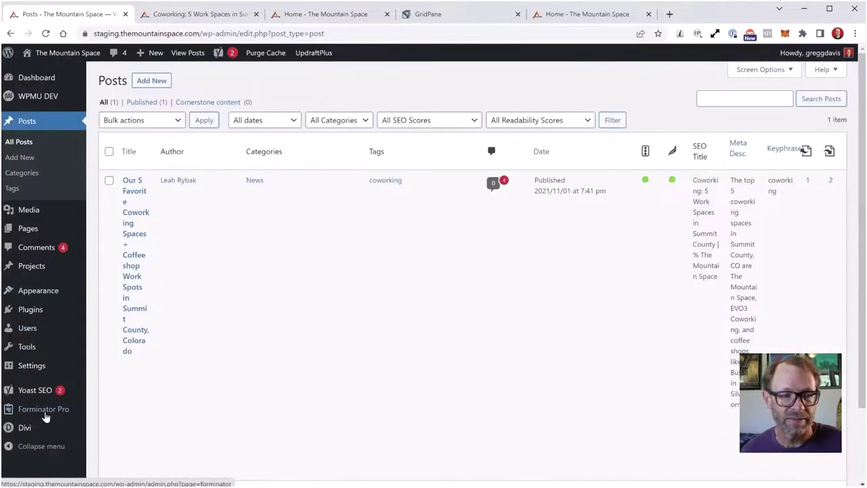
{"action": "mouse_move", "coordinate": [16, 430]}
{"action": "left_click", "coordinate": [122, 396]}
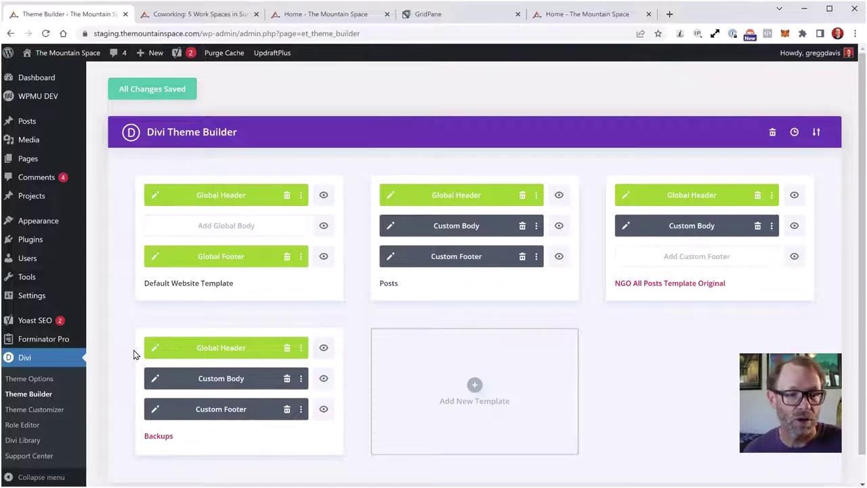
{"action": "left_click", "coordinate": [184, 15]}
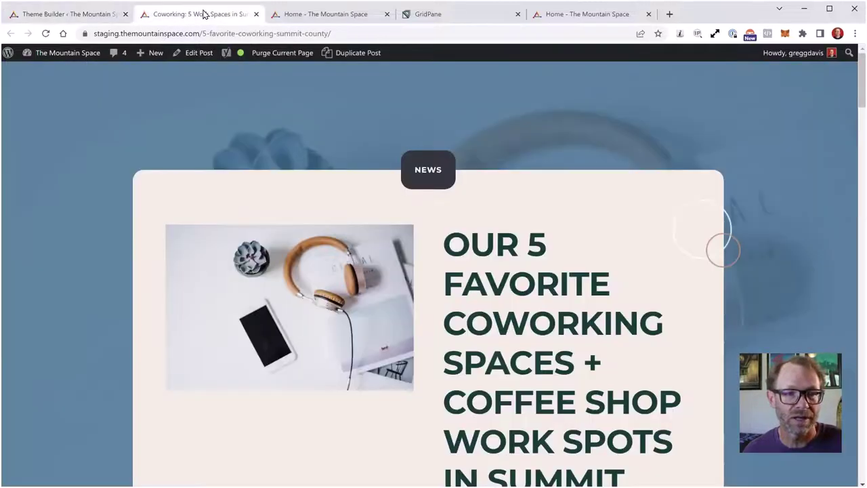
{"action": "left_click", "coordinate": [256, 14]}
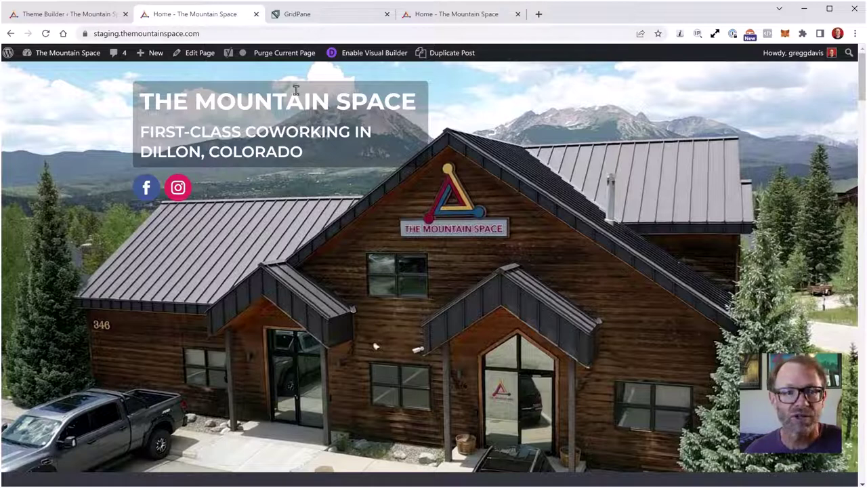
- Enable the Divi Visual Builder on the staging home page and examine its sections, image gallery and footer template for editability
{"action": "left_click", "coordinate": [372, 56]}
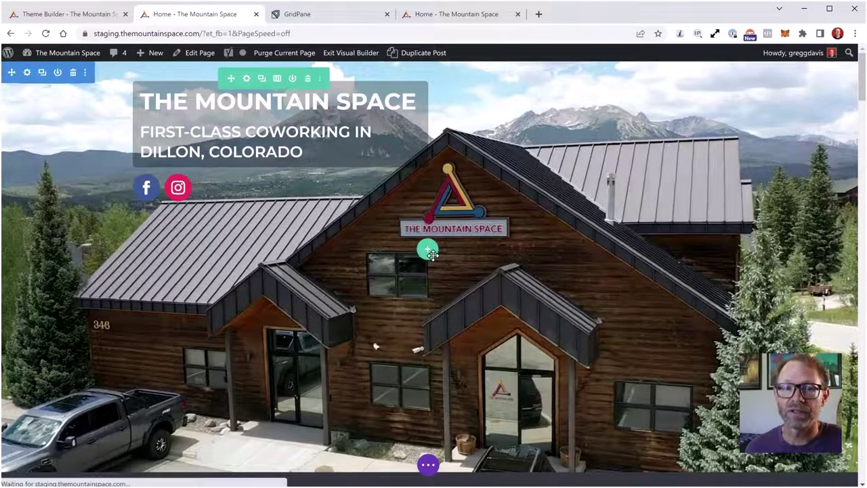
{"action": "scroll", "coordinate": [434, 257], "scroll_direction": "down", "scroll_amount": 8}
{"action": "scroll", "coordinate": [434, 257], "scroll_direction": "down", "scroll_amount": 15}
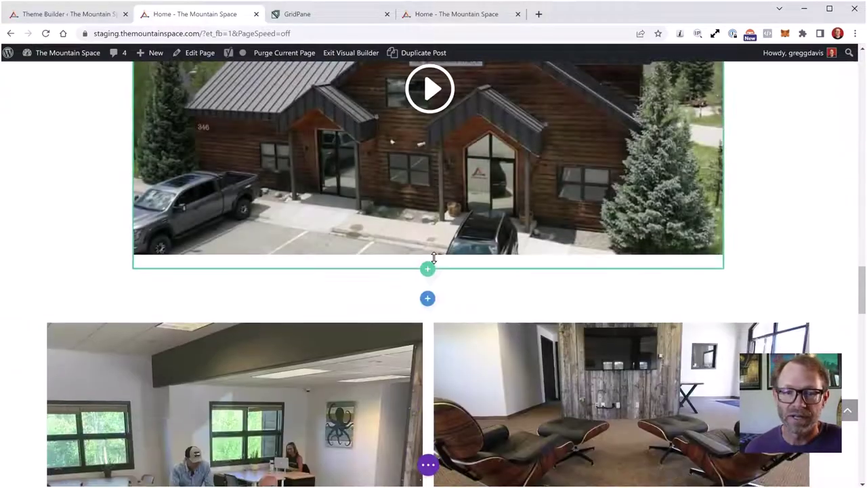
{"action": "scroll", "coordinate": [108, 268], "scroll_direction": "down", "scroll_amount": 1}
{"action": "scroll", "coordinate": [109, 271], "scroll_direction": "down", "scroll_amount": 1}
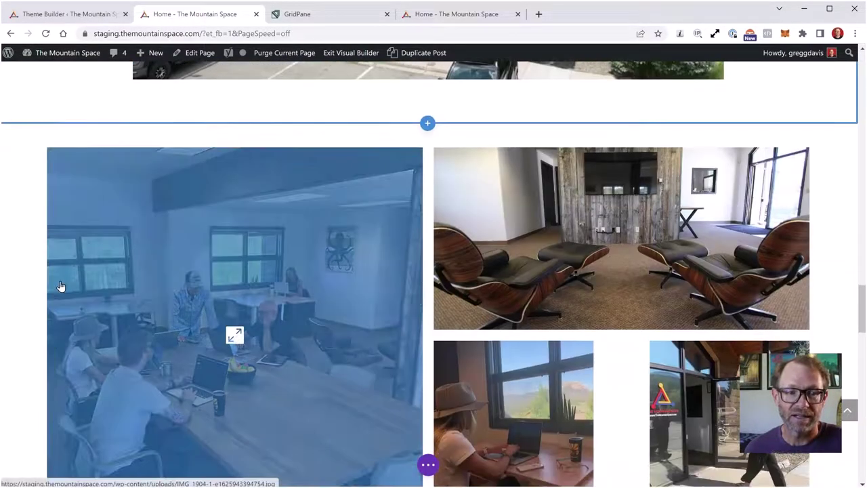
{"action": "scroll", "coordinate": [31, 296], "scroll_direction": "down", "scroll_amount": 4}
{"action": "scroll", "coordinate": [35, 279], "scroll_direction": "up", "scroll_amount": 2}
{"action": "scroll", "coordinate": [55, 224], "scroll_direction": "up", "scroll_amount": 10}
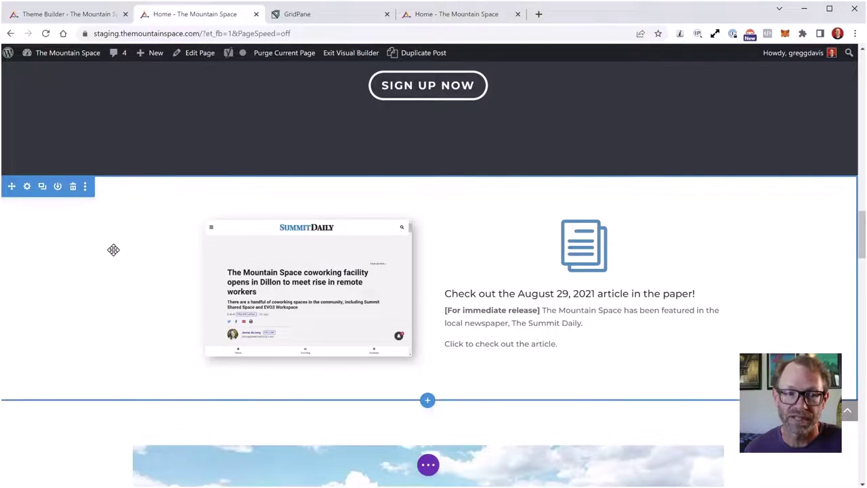
{"action": "scroll", "coordinate": [115, 254], "scroll_direction": "down", "scroll_amount": 15}
{"action": "scroll", "coordinate": [117, 261], "scroll_direction": "down", "scroll_amount": 7}
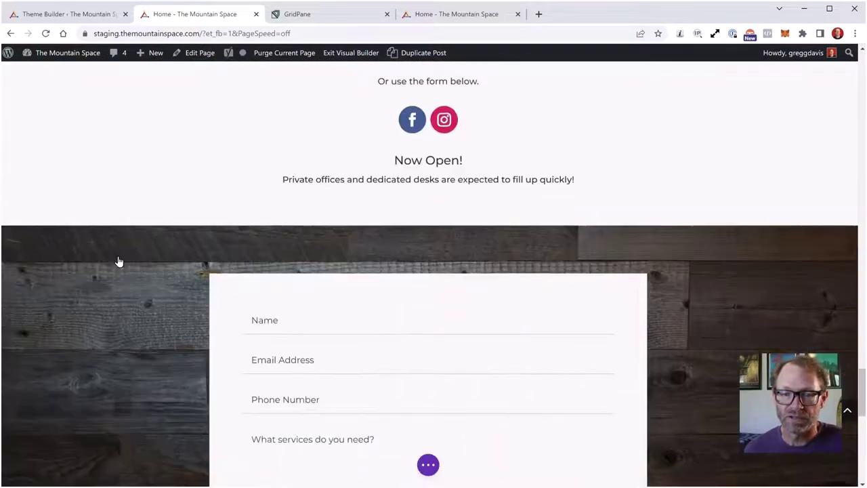
{"action": "scroll", "coordinate": [117, 262], "scroll_direction": "up", "scroll_amount": 9}
{"action": "scroll", "coordinate": [117, 261], "scroll_direction": "up", "scroll_amount": 1}
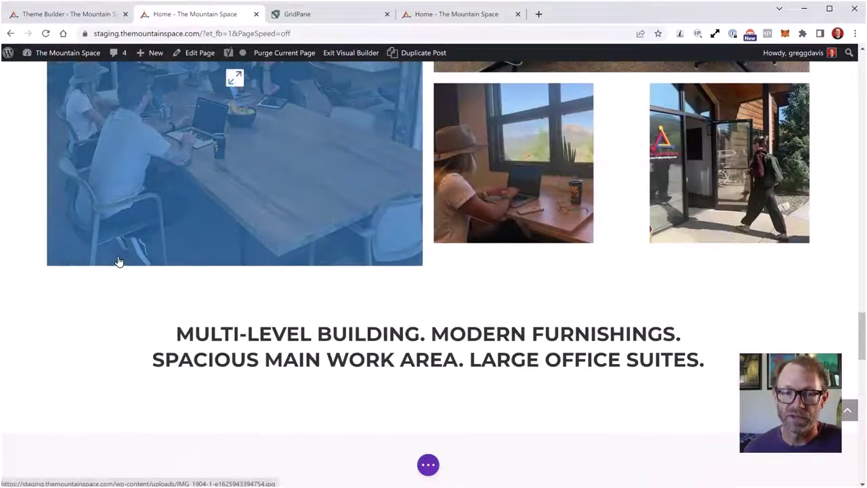
{"action": "scroll", "coordinate": [118, 262], "scroll_direction": "down", "scroll_amount": 4}
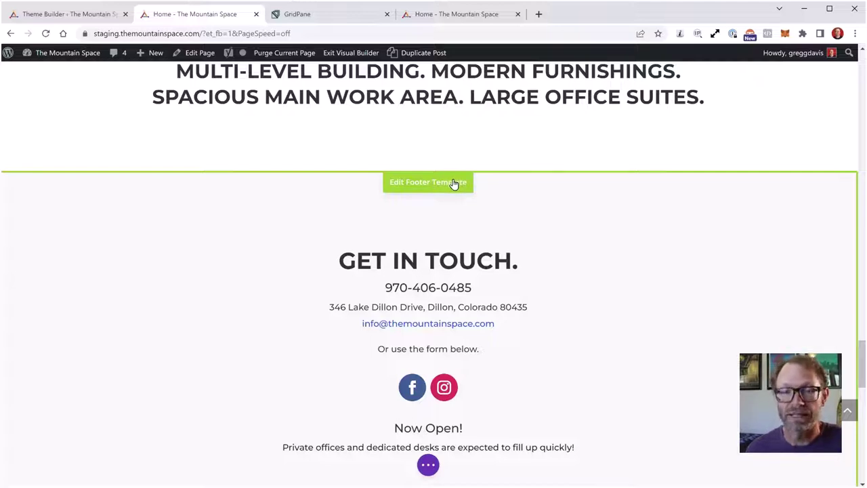
- Exit the Visual Builder on the staging home page and check the regular page once more
{"action": "left_click", "coordinate": [351, 60]}
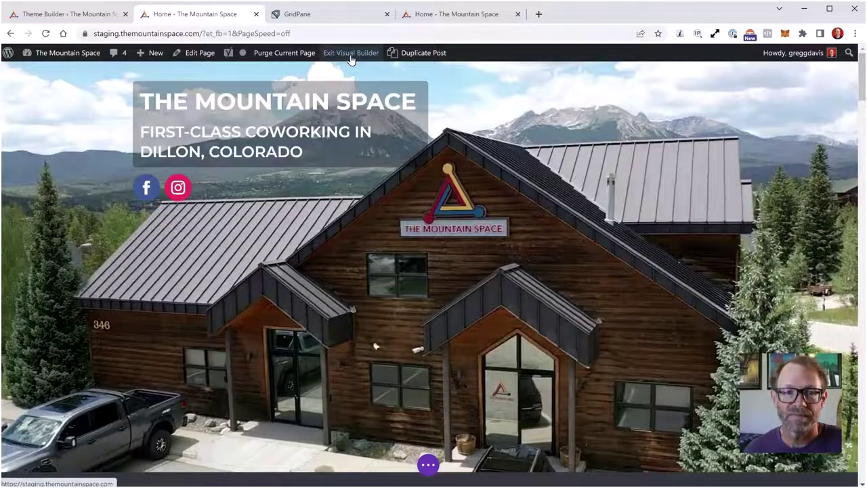
{"action": "left_click", "coordinate": [351, 58]}
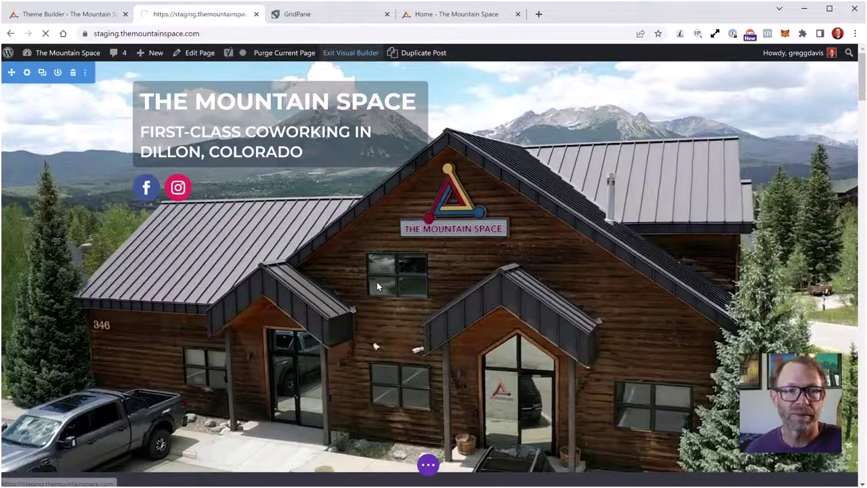
{"action": "scroll", "coordinate": [370, 359], "scroll_direction": "down", "scroll_amount": 10}
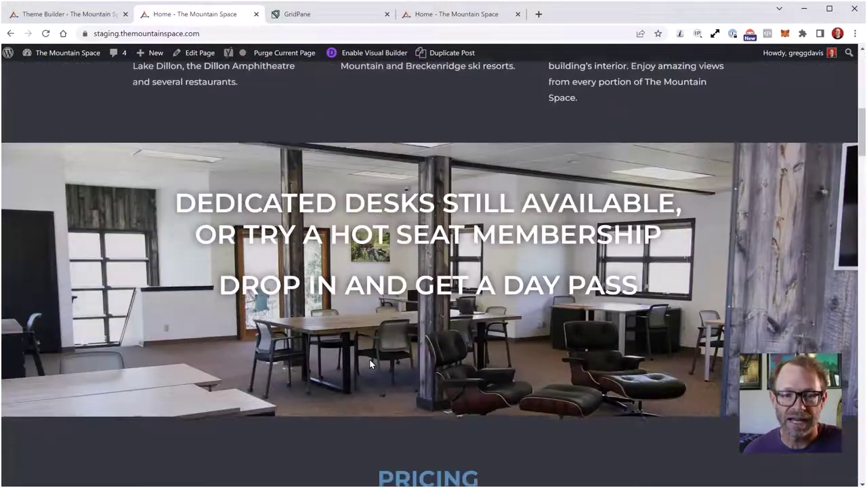
{"action": "scroll", "coordinate": [369, 358], "scroll_direction": "up", "scroll_amount": 10}
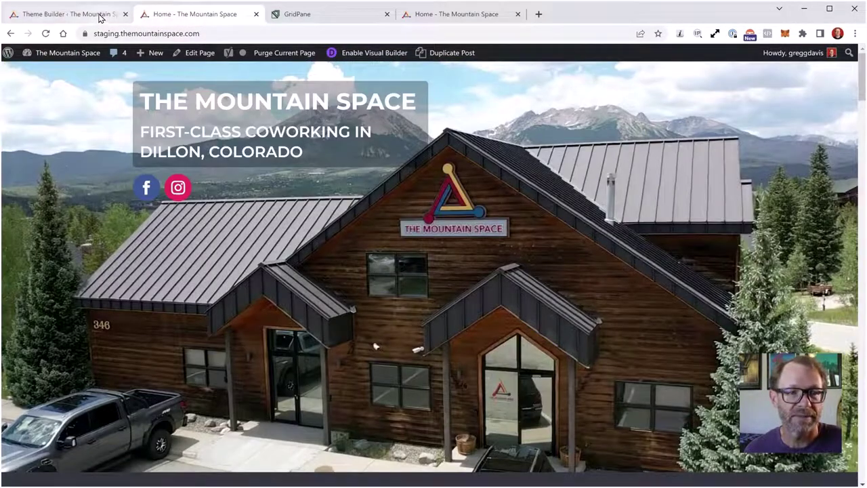
- Switch to the live Mountain Space home page and examine its hero, introduction text and membership banner
{"action": "left_click", "coordinate": [435, 15]}
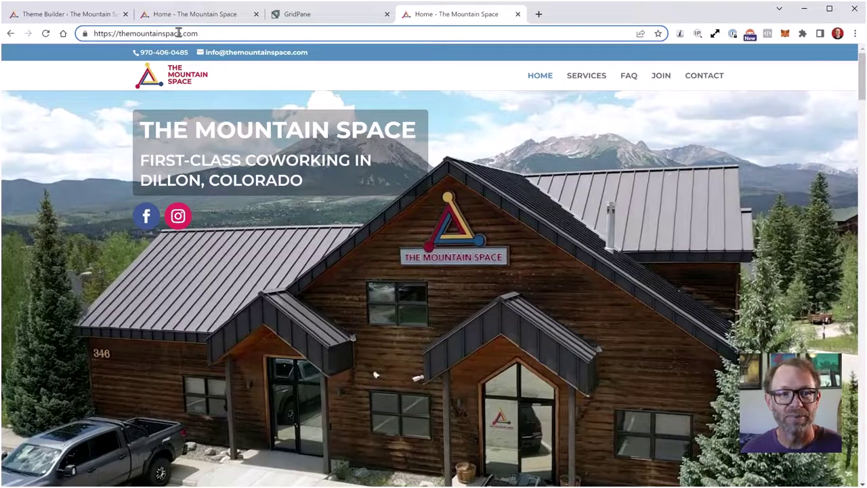
{"action": "scroll", "coordinate": [593, 329], "scroll_direction": "down", "scroll_amount": 4}
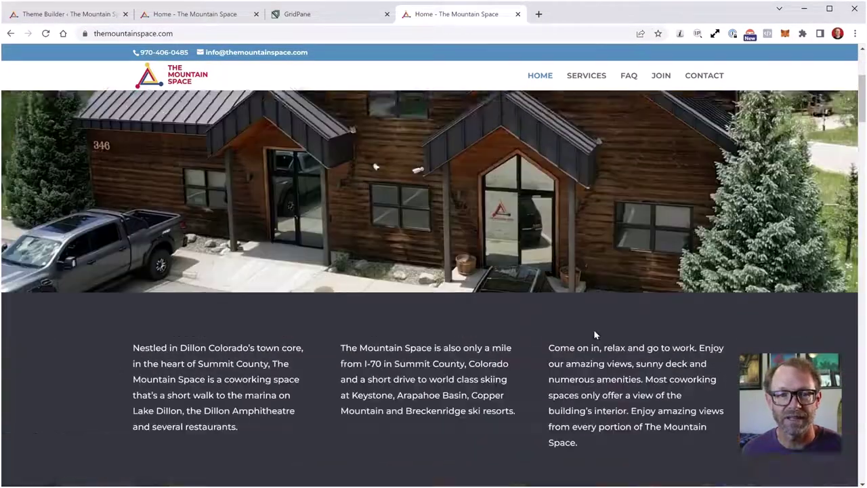
{"action": "scroll", "coordinate": [594, 332], "scroll_direction": "up", "scroll_amount": 4}
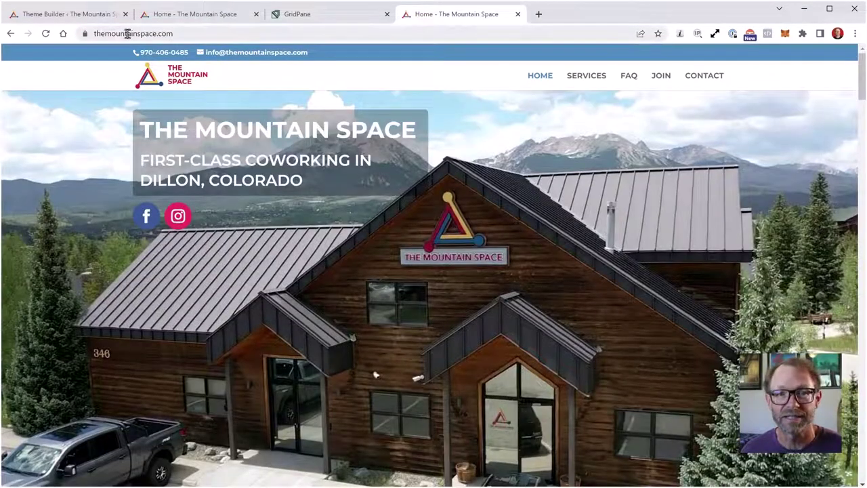
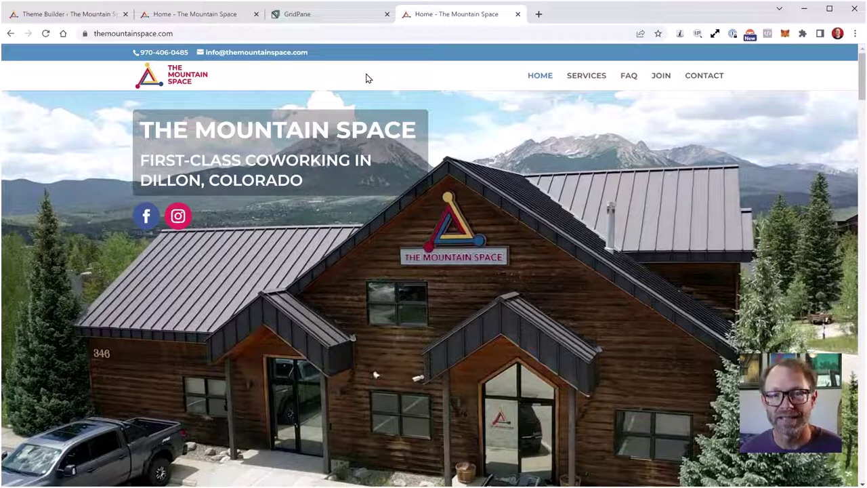
{"action": "scroll", "coordinate": [395, 161], "scroll_direction": "down", "scroll_amount": 3}
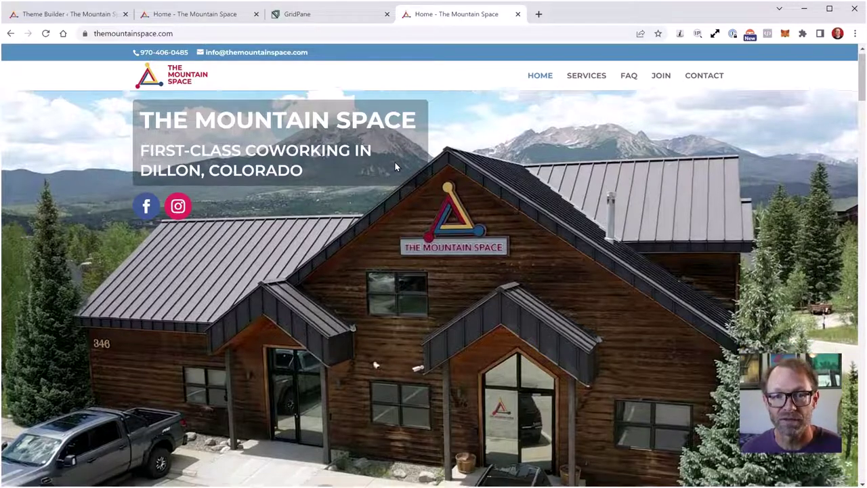
{"action": "scroll", "coordinate": [399, 167], "scroll_direction": "up", "scroll_amount": 3}
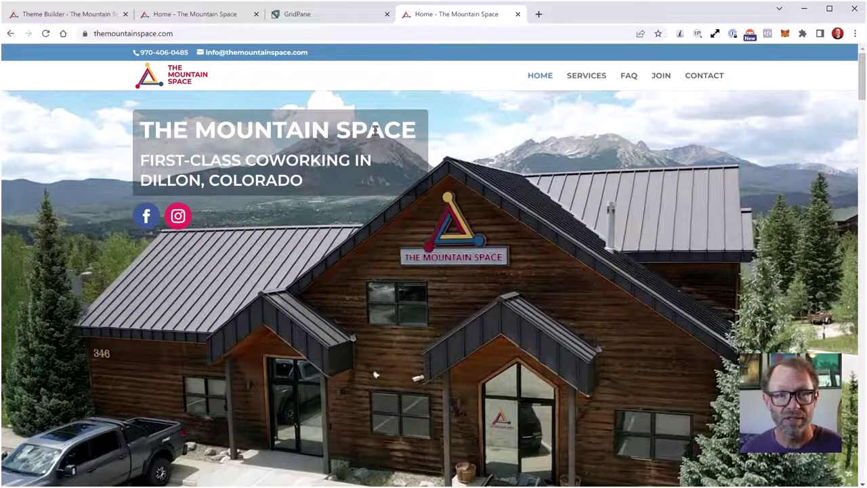
{"action": "scroll", "coordinate": [87, 182], "scroll_direction": "down", "scroll_amount": 1}
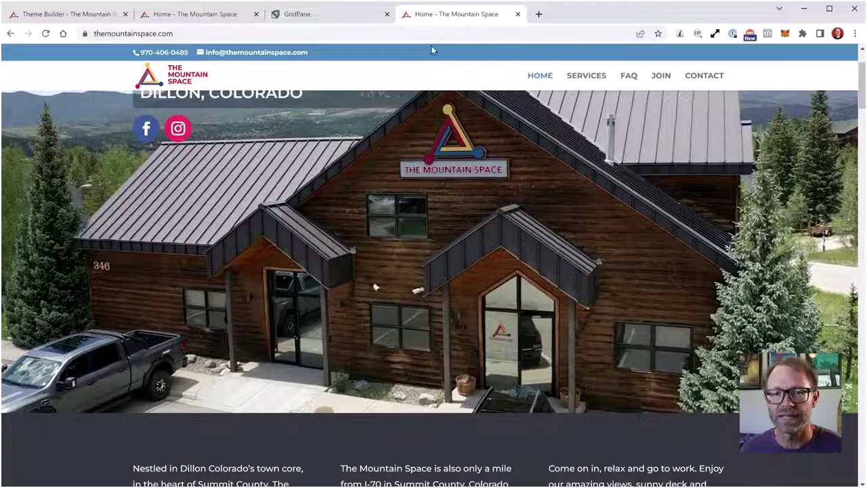
{"action": "scroll", "coordinate": [458, 130], "scroll_direction": "down", "scroll_amount": 5}
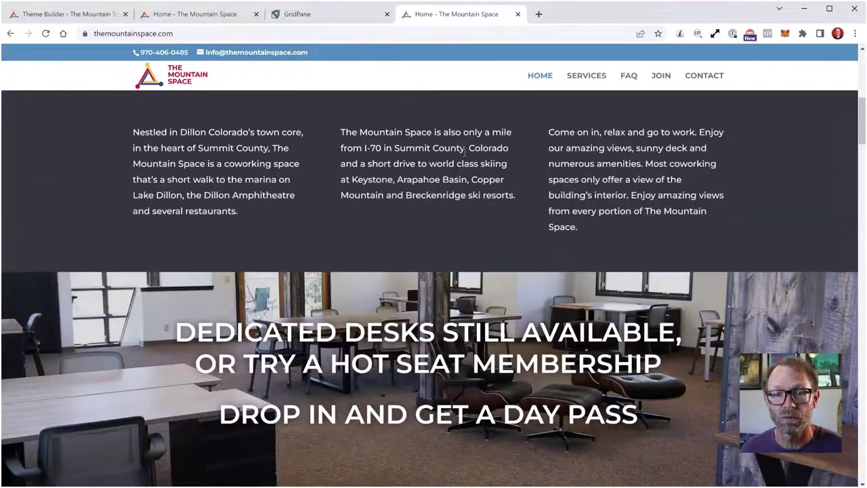
{"action": "scroll", "coordinate": [466, 177], "scroll_direction": "up", "scroll_amount": 3}
{"action": "scroll", "coordinate": [466, 177], "scroll_direction": "up", "scroll_amount": 3}
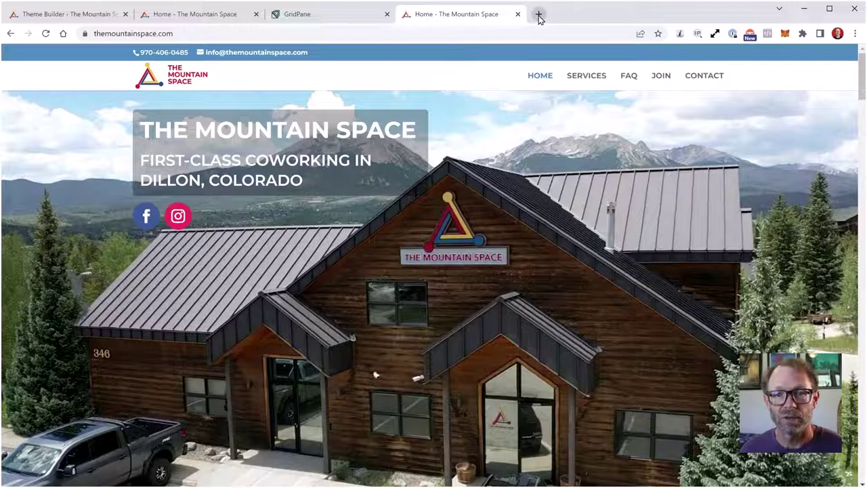
- Go to themountainspace.com/wp-admin and log in to the live site's dashboard with the prefilled credentials
{"action": "left_click", "coordinate": [161, 33]}
{"action": "left_click", "coordinate": [205, 33]}
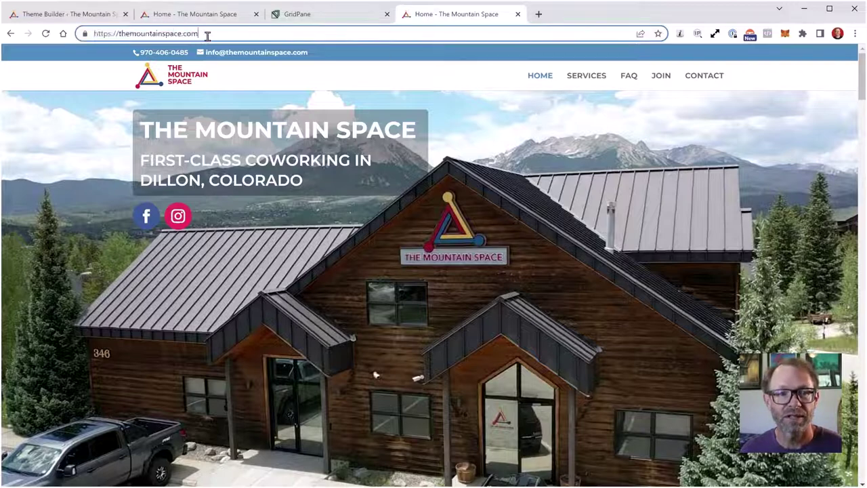
{"action": "type", "text": "/wp-admin"}
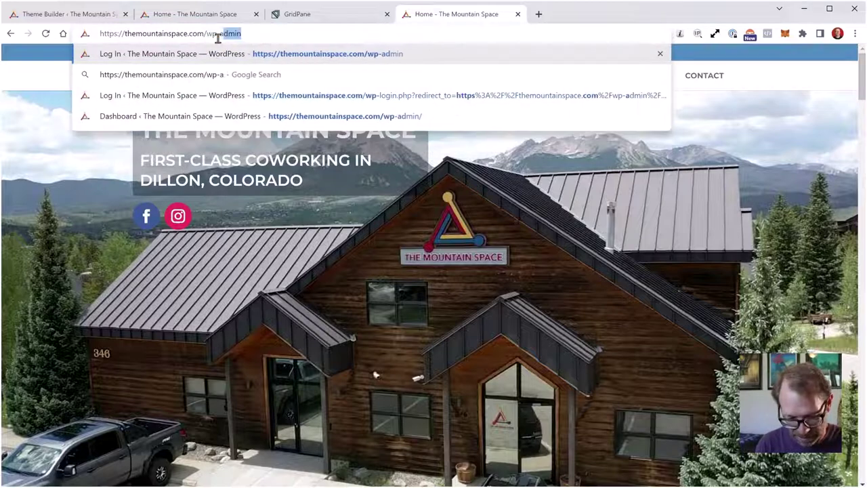
{"action": "key", "text": "Return"}
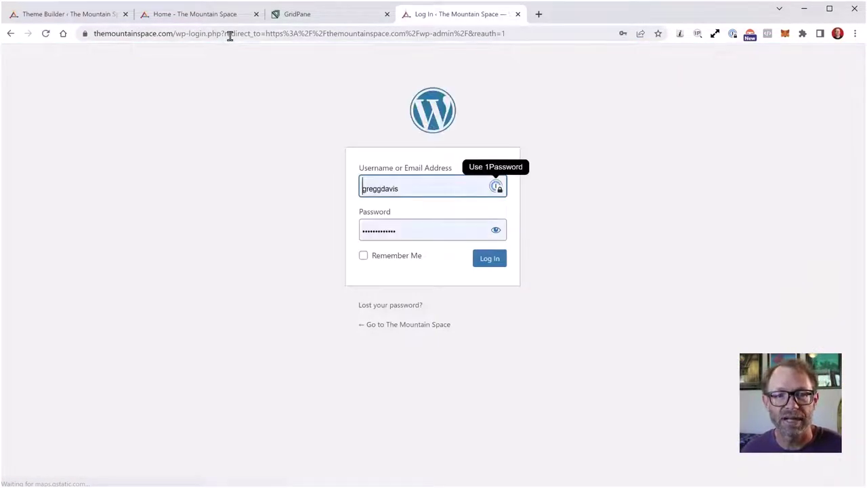
{"action": "left_click", "coordinate": [485, 261]}
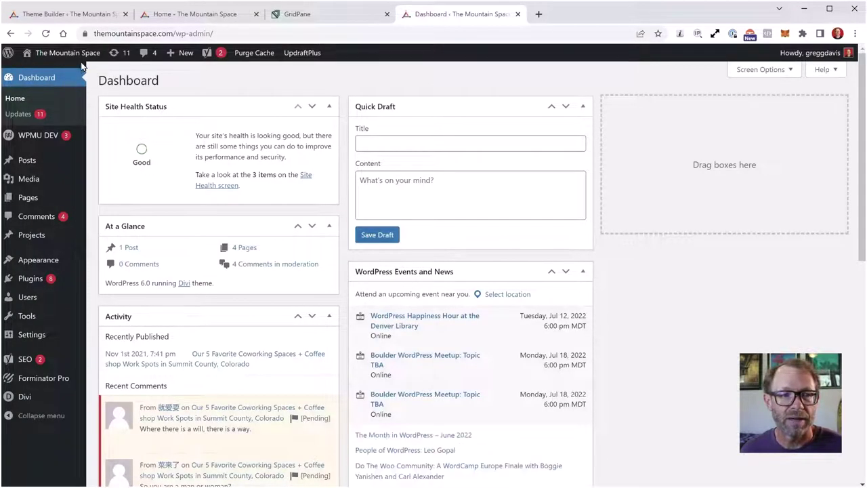
- Open the live site's front end in a new tab from its WordPress dashboard
{"action": "mouse_move", "coordinate": [73, 54]}
{"action": "right_click", "coordinate": [39, 73]}
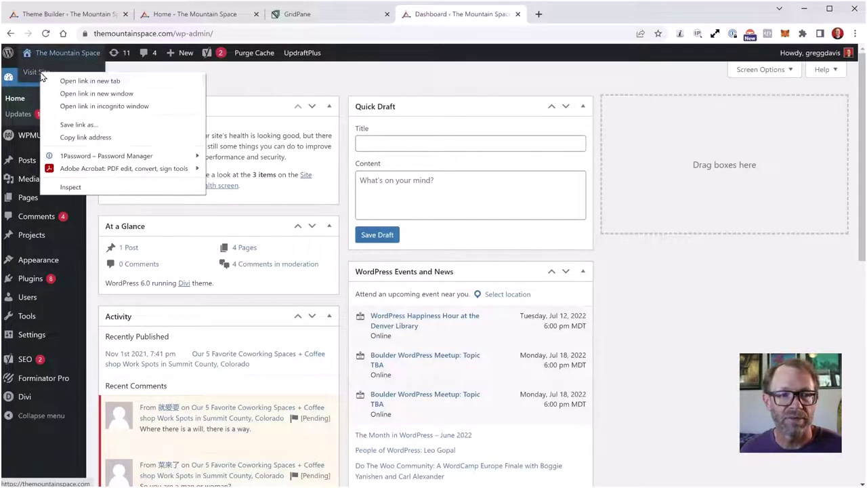
{"action": "left_click", "coordinate": [76, 80]}
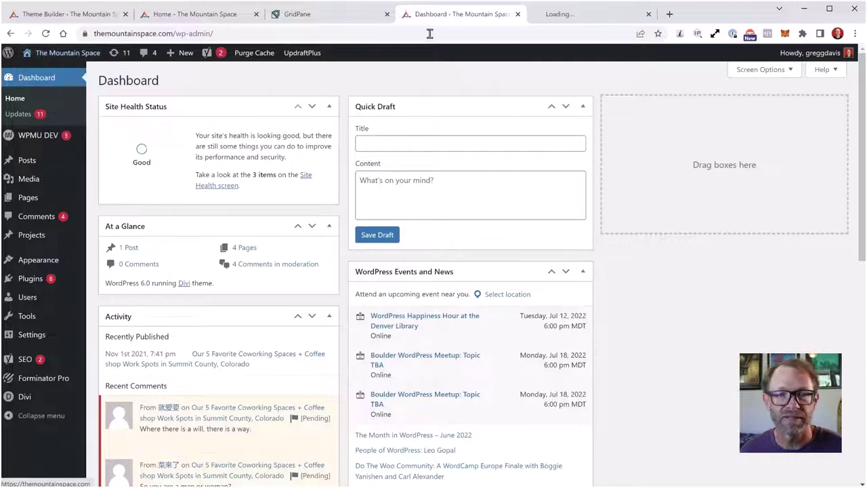
- Check the live home page, the GridPane staging list for the site, and the live WordPress dashboard in turn
{"action": "left_click", "coordinate": [576, 15]}
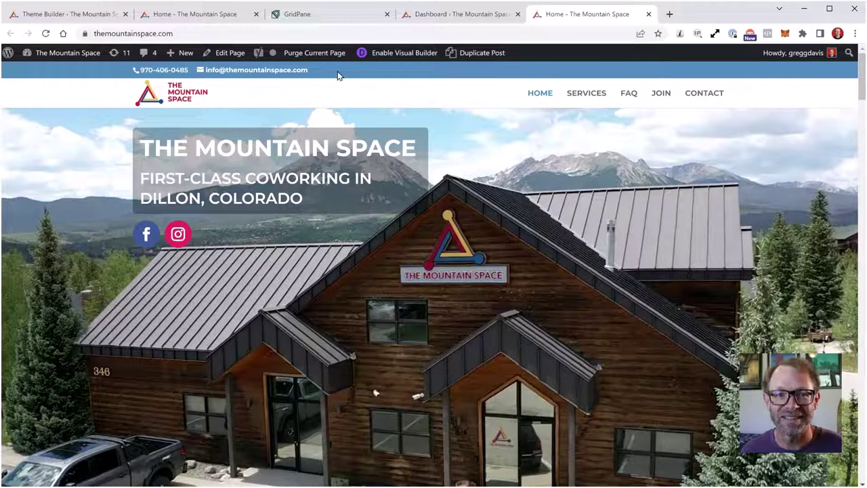
{"action": "left_click", "coordinate": [328, 15]}
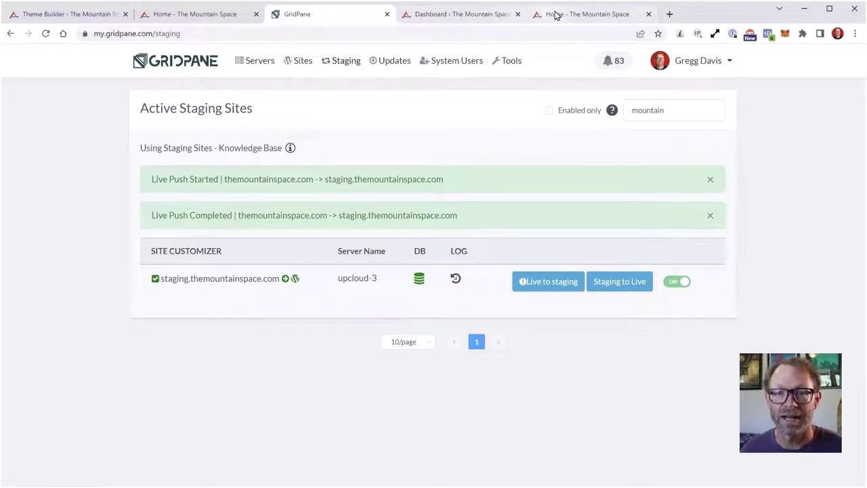
{"action": "left_click", "coordinate": [467, 14]}
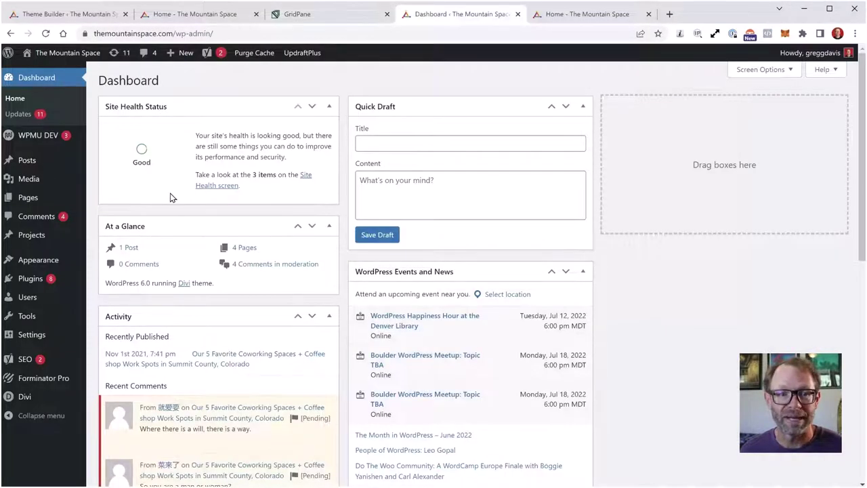
{"action": "scroll", "coordinate": [203, 244], "scroll_direction": "down", "scroll_amount": 3}
{"action": "scroll", "coordinate": [223, 224], "scroll_direction": "up", "scroll_amount": 3}
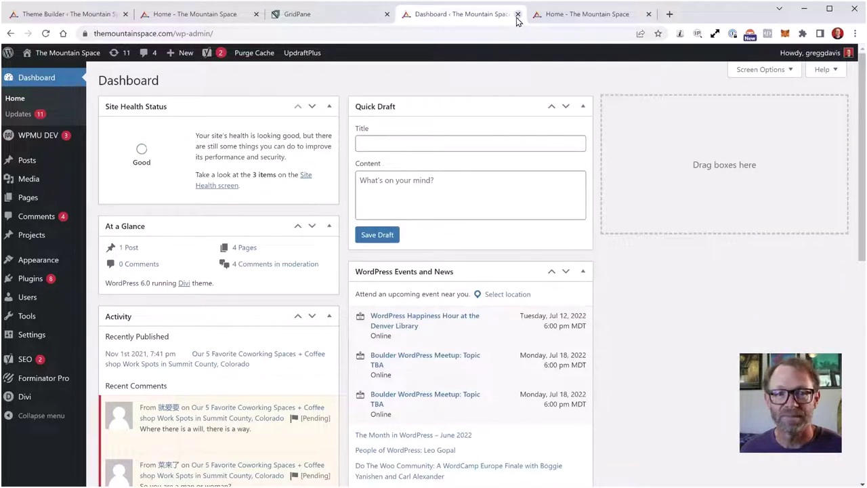
- Review the staging site's Global Header layout in the Theme Builder alongside the staging home page
{"action": "left_click", "coordinate": [88, 15]}
{"action": "left_click", "coordinate": [110, 34]}
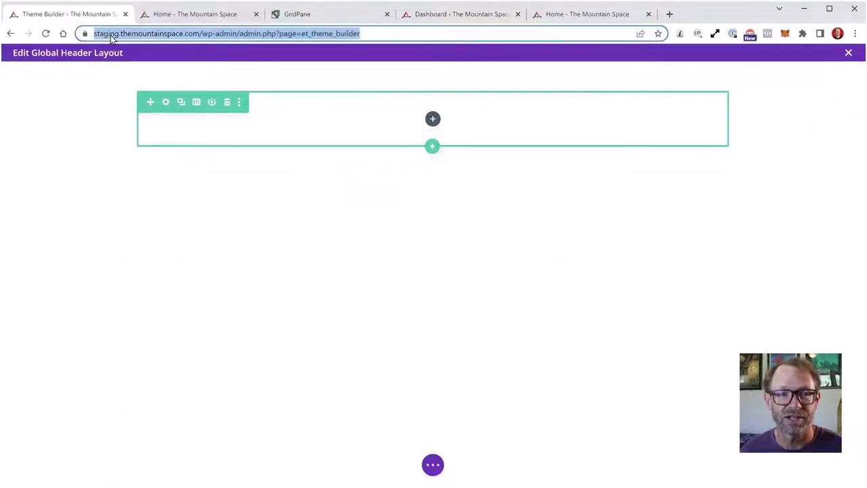
{"action": "left_click", "coordinate": [163, 14]}
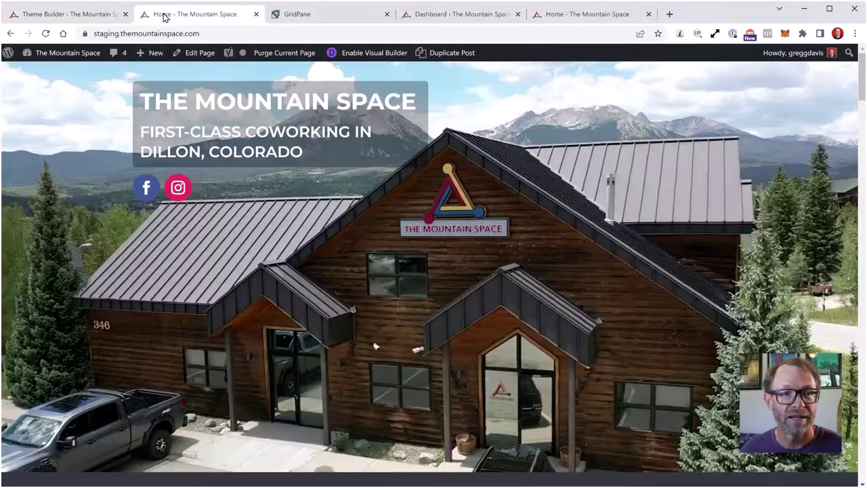
{"action": "left_click", "coordinate": [103, 15]}
{"action": "left_click", "coordinate": [170, 16]}
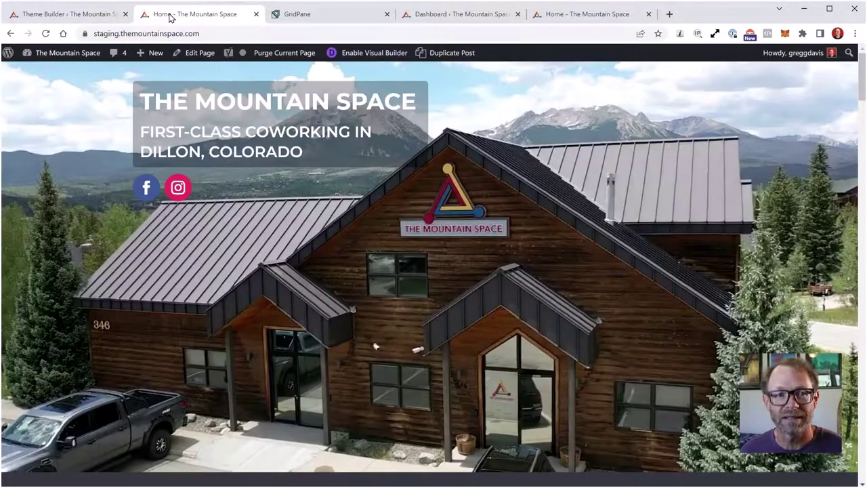
- Return to the live dashboard and inspect the header and hero of the live home page for comparison
{"action": "left_click", "coordinate": [447, 17]}
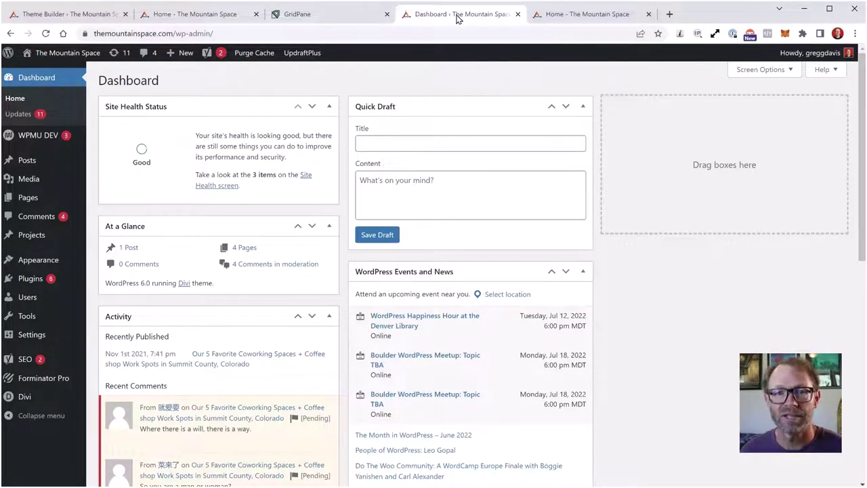
{"action": "left_click", "coordinate": [566, 16]}
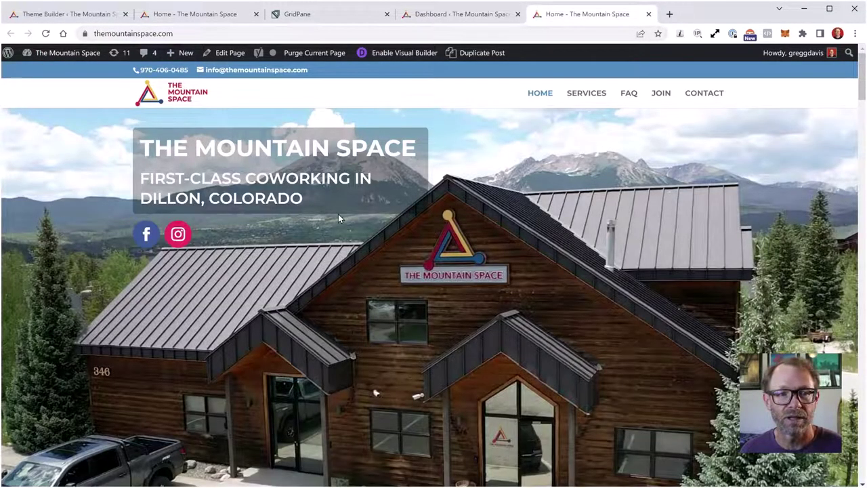
{"action": "scroll", "coordinate": [339, 214], "scroll_direction": "down", "scroll_amount": 2}
{"action": "scroll", "coordinate": [339, 214], "scroll_direction": "up", "scroll_amount": 2}
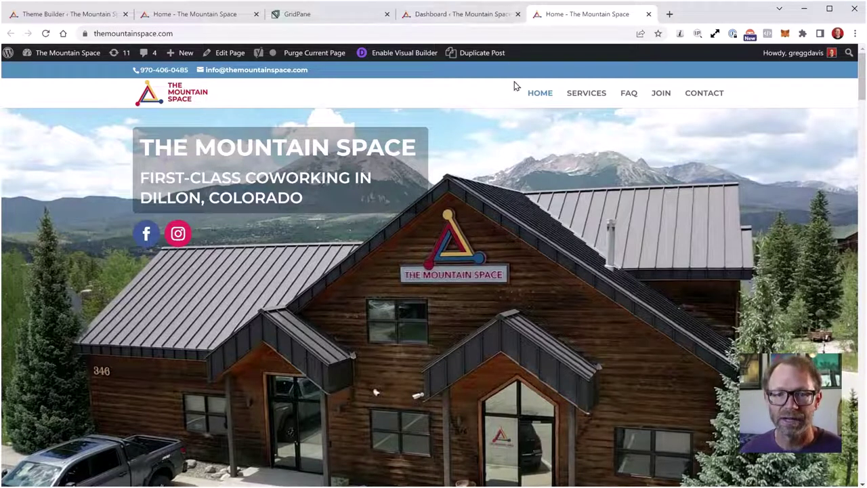
- Open the live site's Customizer from its dashboard and show the Header & Navigation options
{"action": "left_click", "coordinate": [479, 18]}
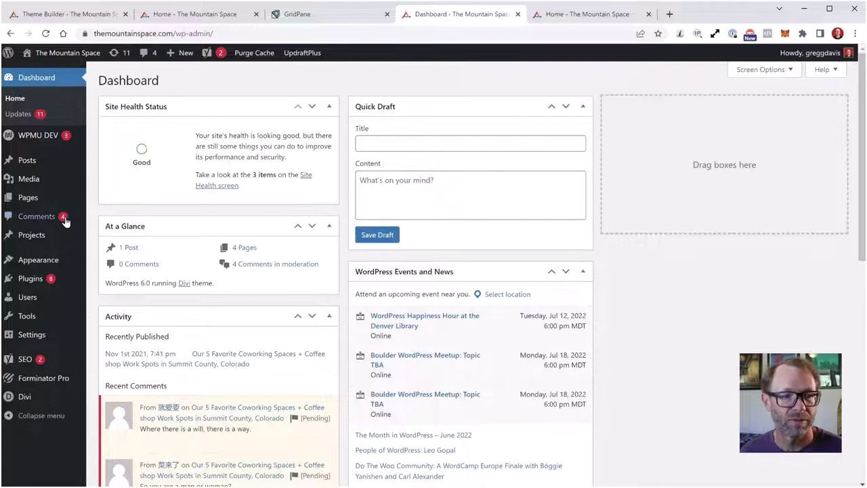
{"action": "mouse_move", "coordinate": [49, 250]}
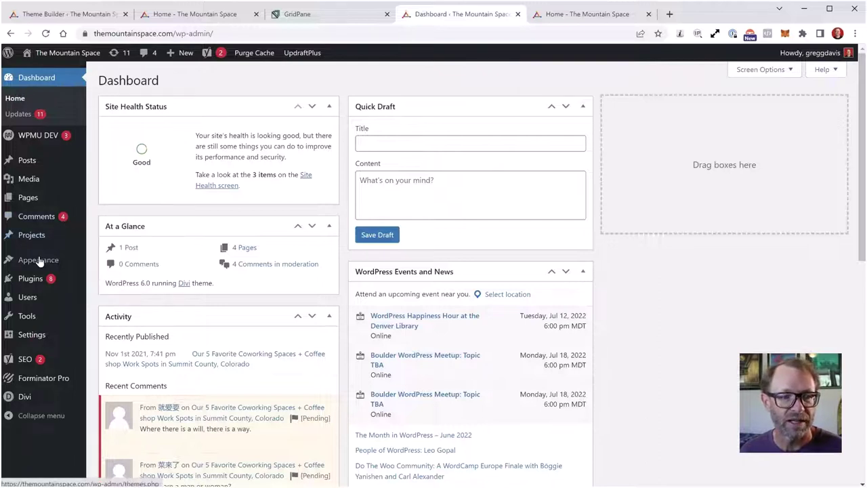
{"action": "left_click", "coordinate": [112, 279]}
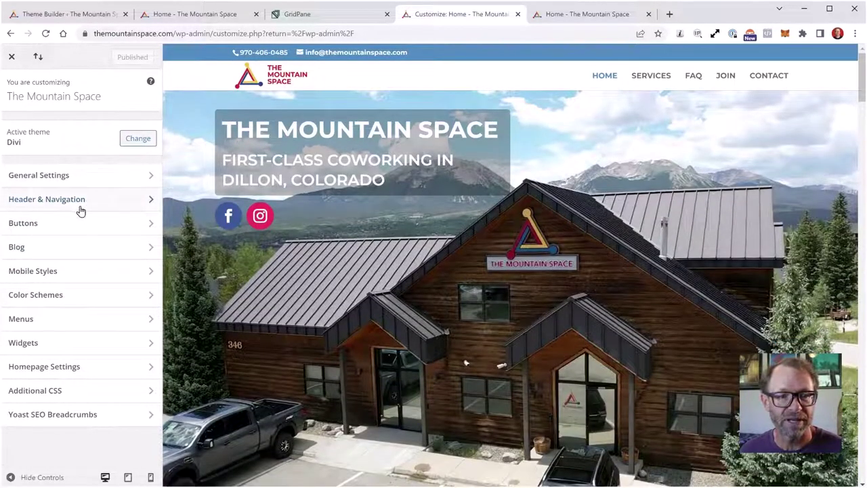
{"action": "left_click", "coordinate": [55, 202]}
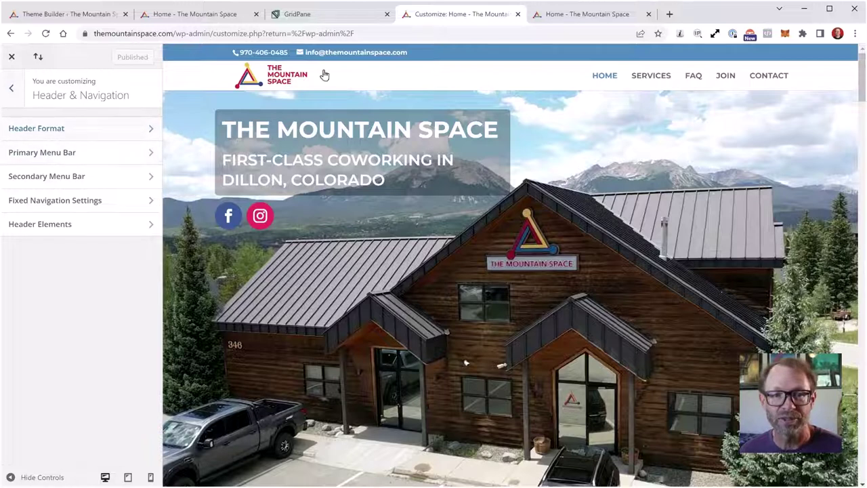
- Save the empty Global Header layout on the staging site and close its layout editor
{"action": "left_click", "coordinate": [80, 15]}
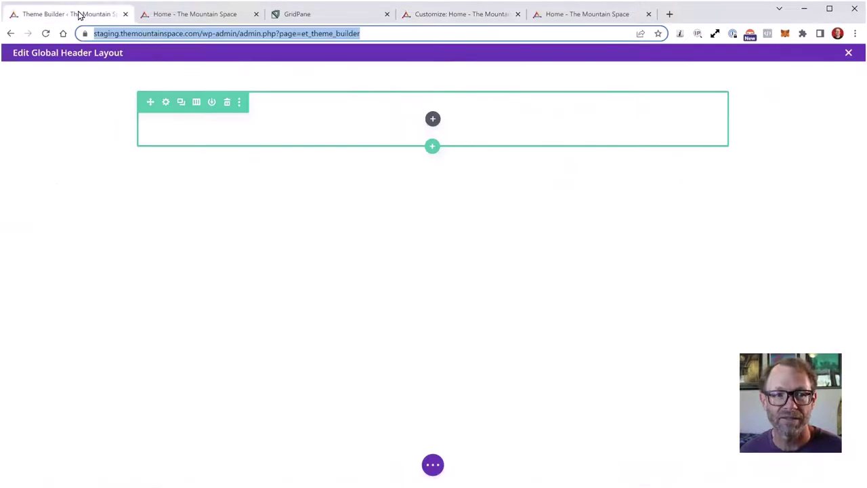
{"action": "left_click", "coordinate": [50, 213]}
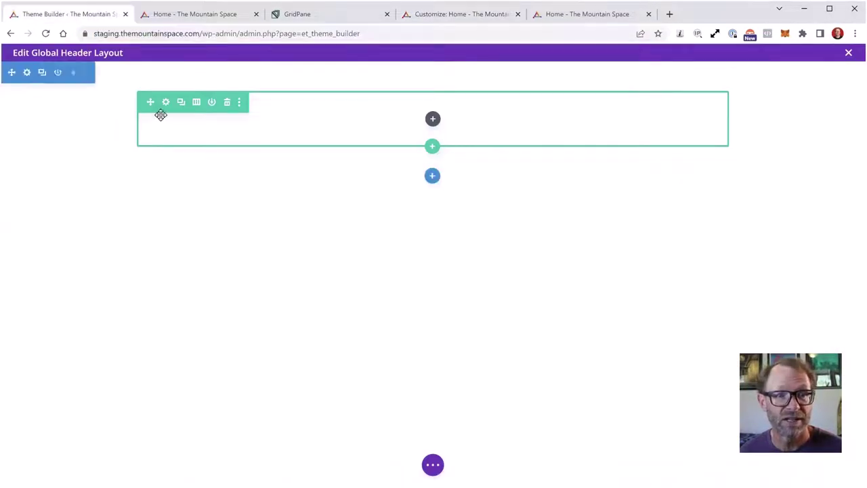
{"action": "left_click", "coordinate": [433, 466]}
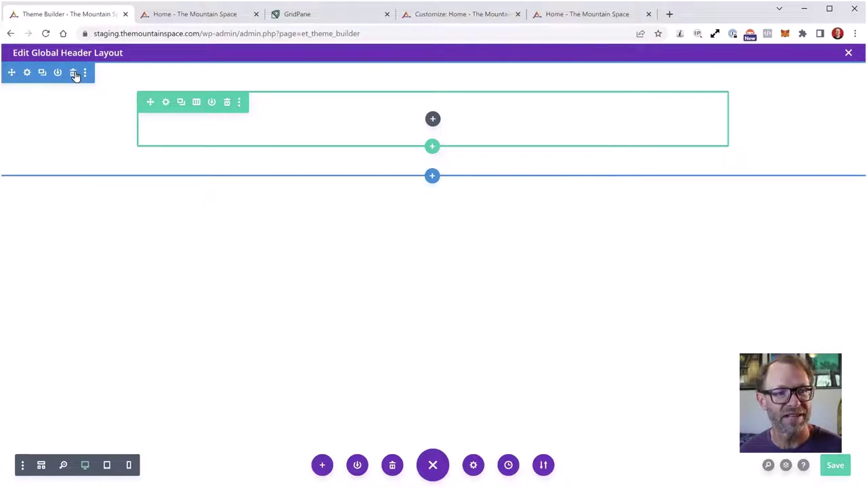
{"action": "left_click", "coordinate": [836, 467]}
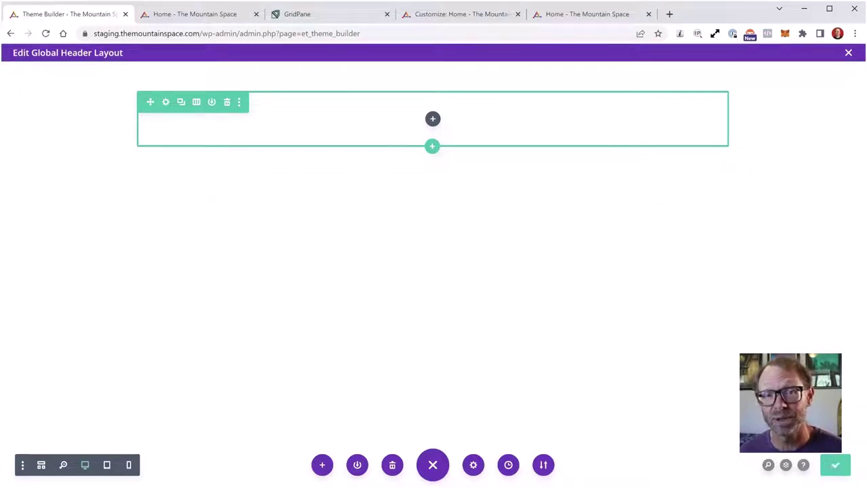
{"action": "left_click", "coordinate": [849, 54]}
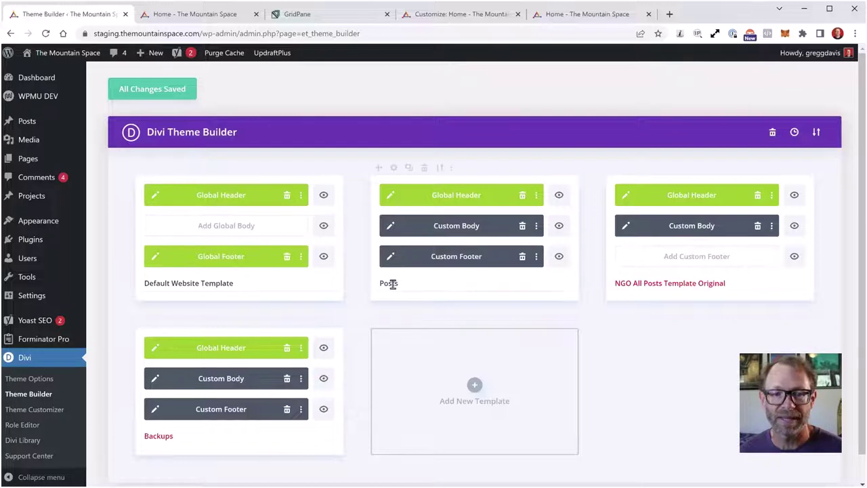
- Examine where the staging Posts template can be used in its Template Settings, keeping All Posts selected, and close them without saving
{"action": "mouse_move", "coordinate": [397, 283]}
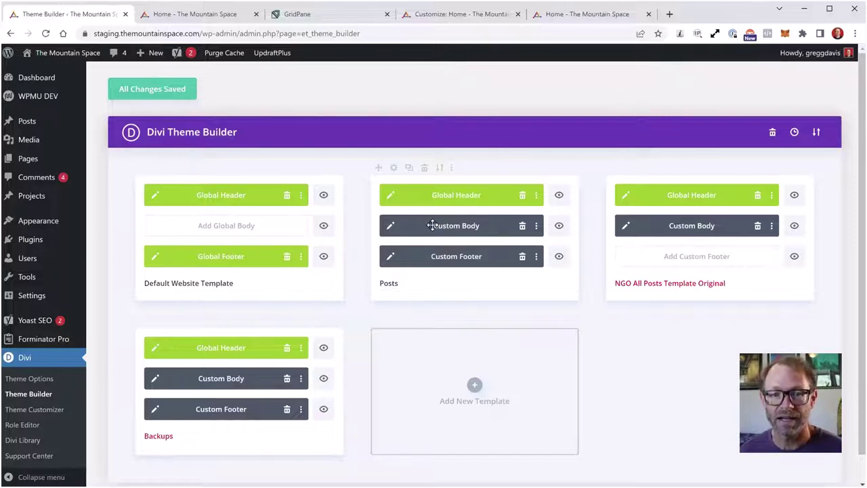
{"action": "left_click", "coordinate": [394, 169]}
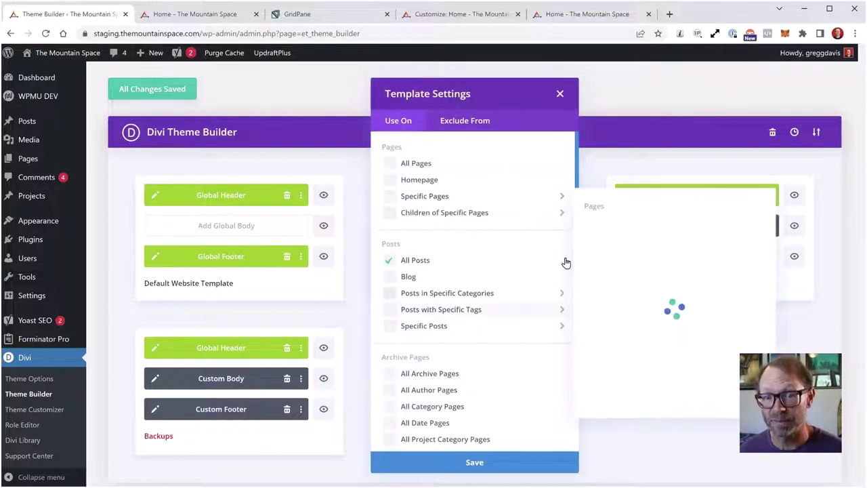
{"action": "left_click", "coordinate": [391, 263]}
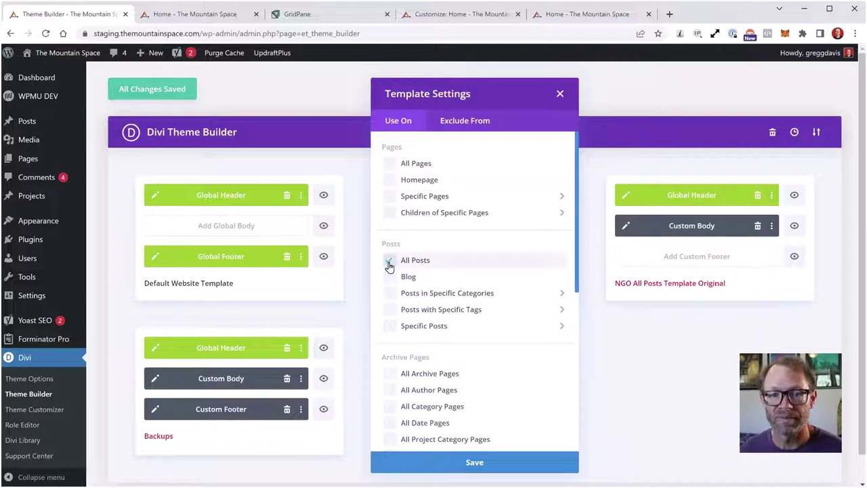
{"action": "left_click", "coordinate": [389, 264]}
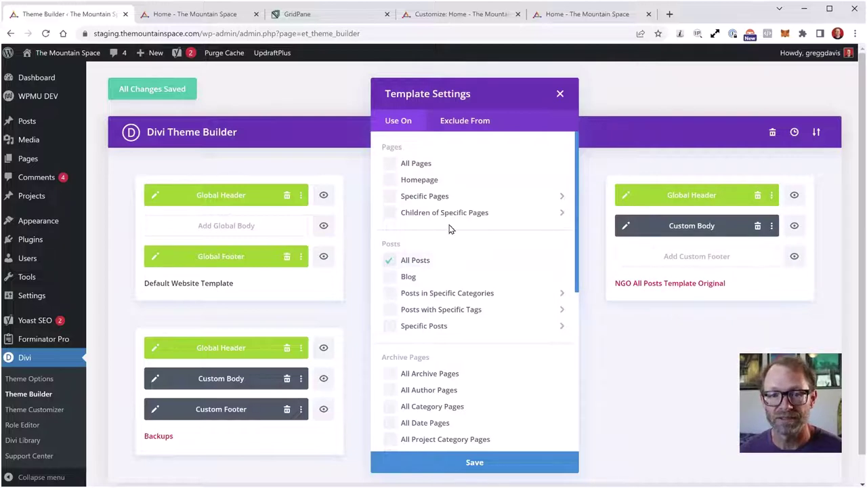
{"action": "scroll", "coordinate": [474, 247], "scroll_direction": "down", "scroll_amount": 3}
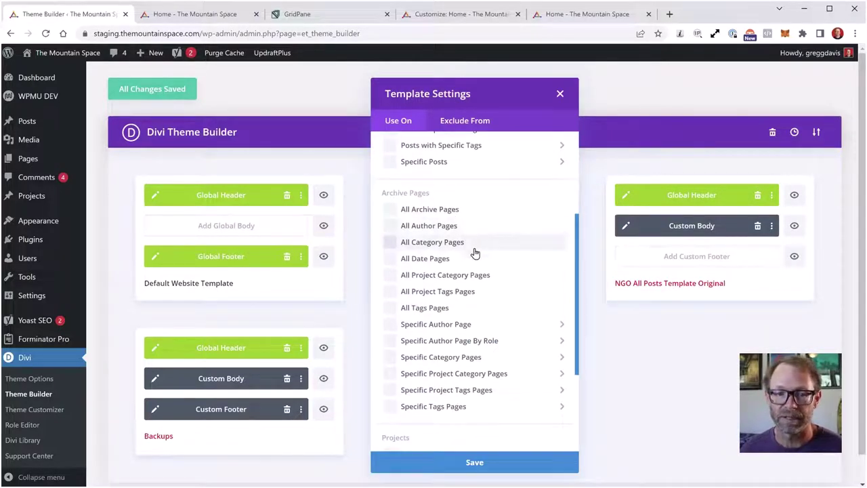
{"action": "scroll", "coordinate": [480, 246], "scroll_direction": "down", "scroll_amount": 3}
{"action": "mouse_move", "coordinate": [484, 247]}
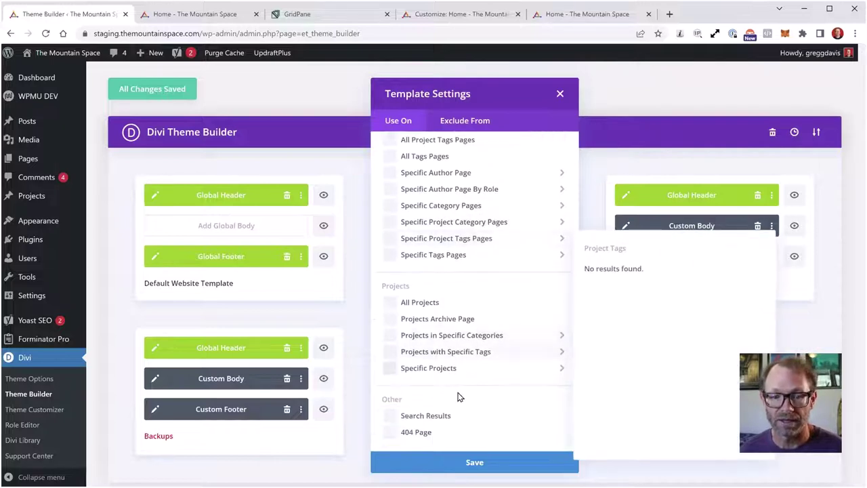
{"action": "scroll", "coordinate": [465, 408], "scroll_direction": "up", "scroll_amount": 2}
{"action": "scroll", "coordinate": [466, 366], "scroll_direction": "down", "scroll_amount": 2}
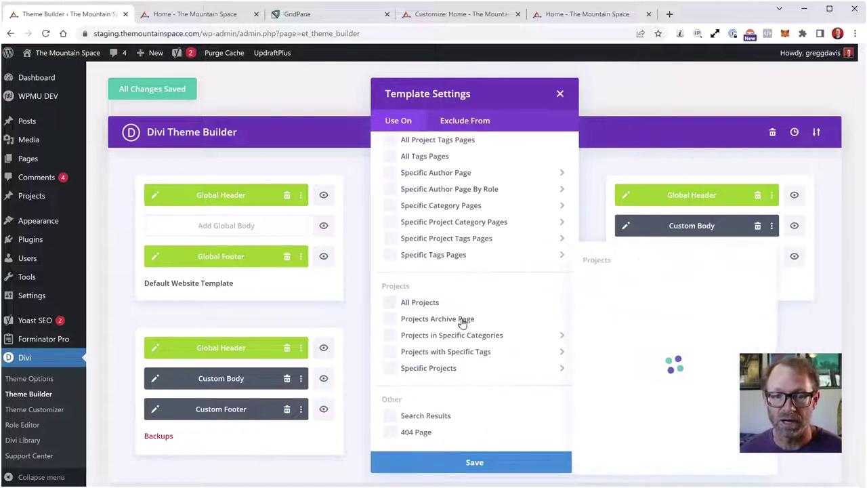
{"action": "scroll", "coordinate": [463, 329], "scroll_direction": "up", "scroll_amount": 6}
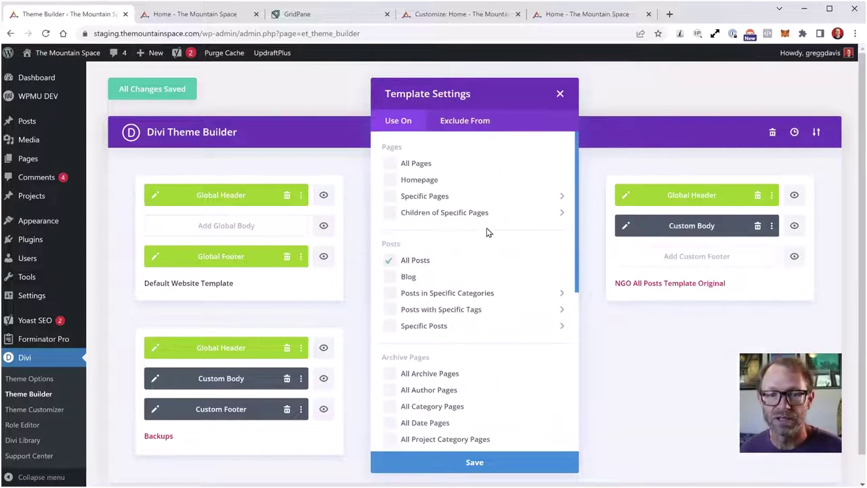
{"action": "left_click", "coordinate": [560, 94]}
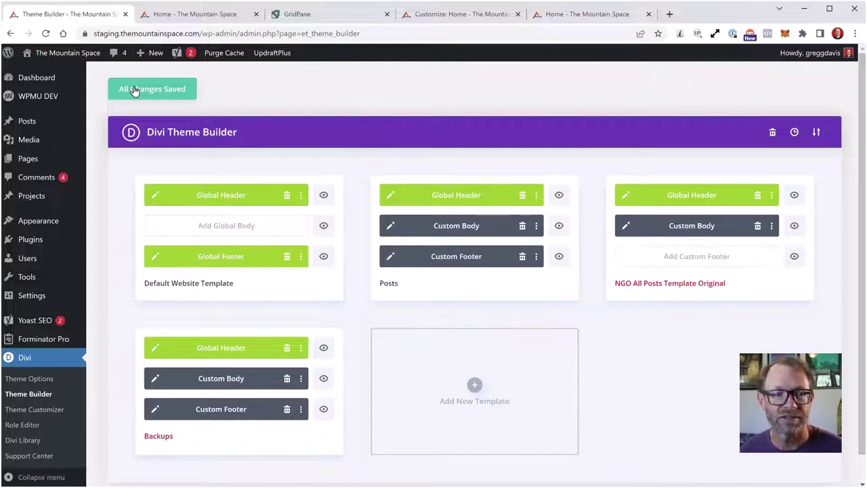
- Compare the staging site's Customizer sections with the live site's, then return to the staging Theme Builder
{"action": "mouse_move", "coordinate": [32, 223]}
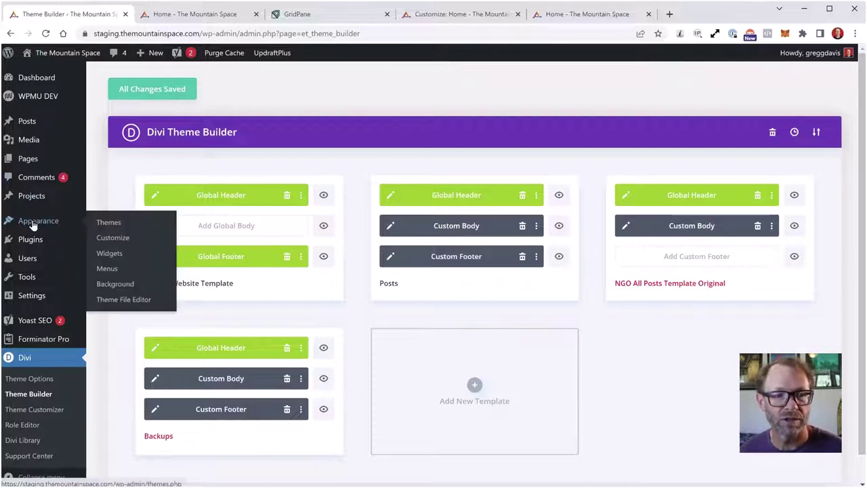
{"action": "left_click", "coordinate": [114, 240]}
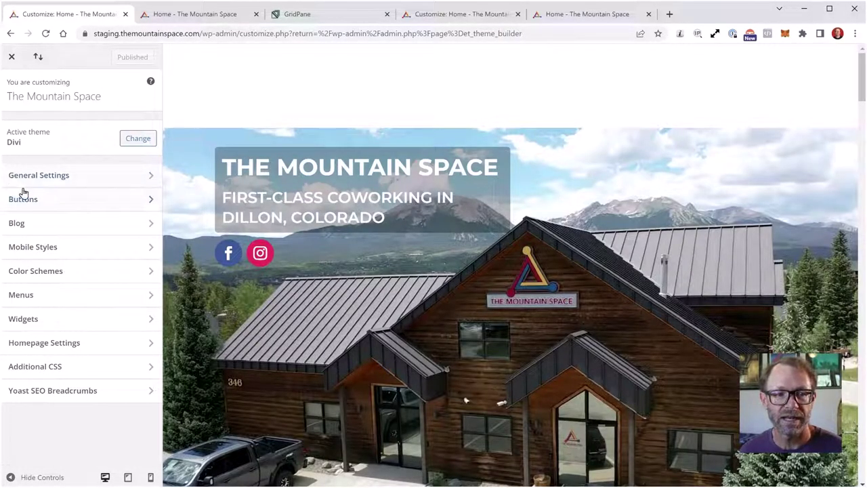
{"action": "left_click", "coordinate": [446, 14]}
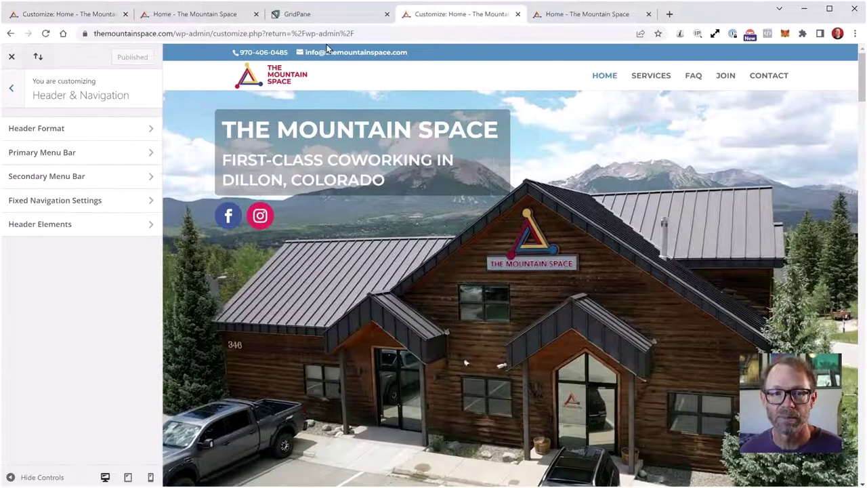
{"action": "left_click", "coordinate": [11, 88]}
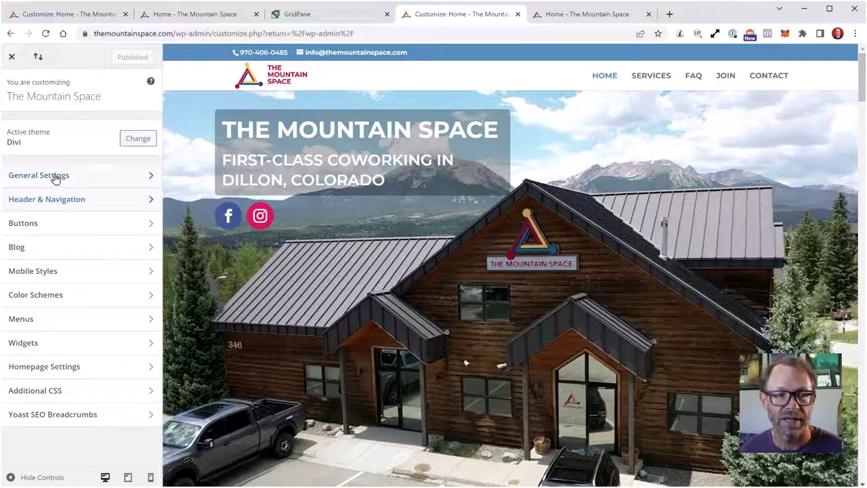
{"action": "left_click", "coordinate": [76, 14]}
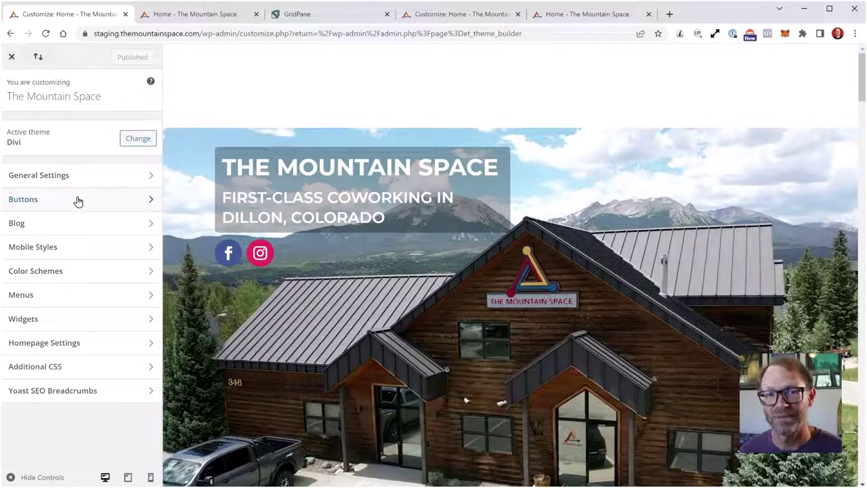
{"action": "left_click", "coordinate": [11, 60]}
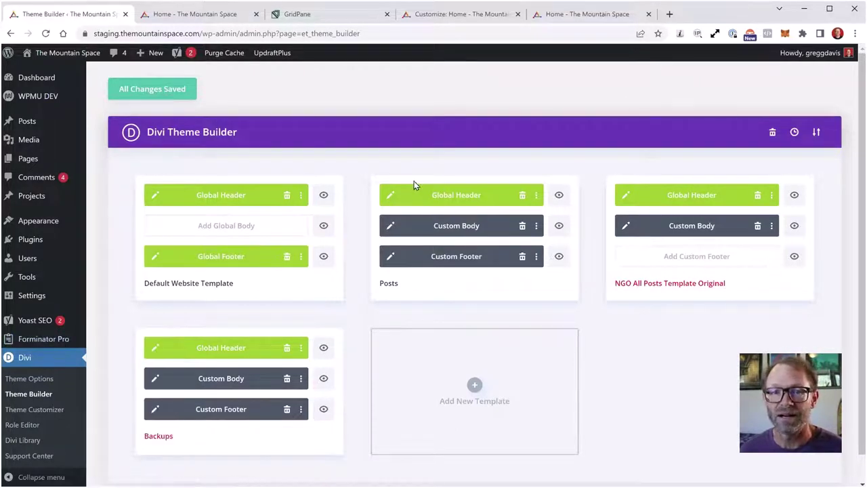
{"action": "mouse_move", "coordinate": [306, 359]}
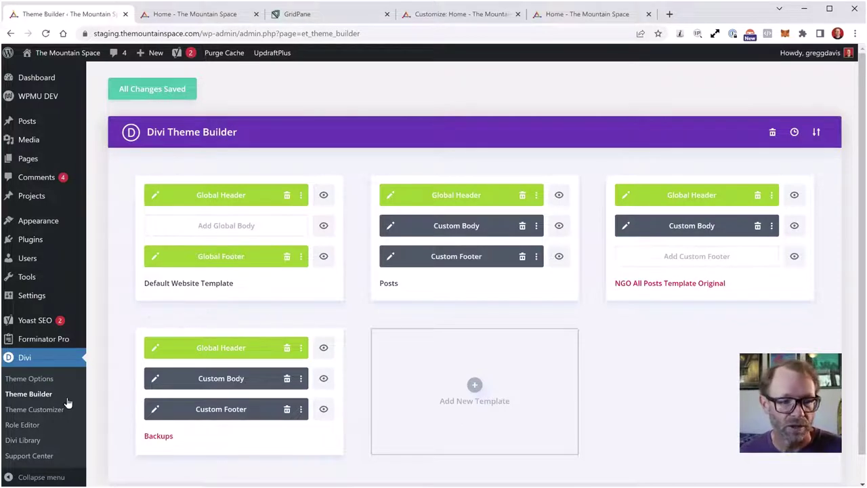
- Open the staging site's Global Header layout for editing and show the Header & Navigation options in the live site's Customizer
{"action": "left_click", "coordinate": [155, 196]}
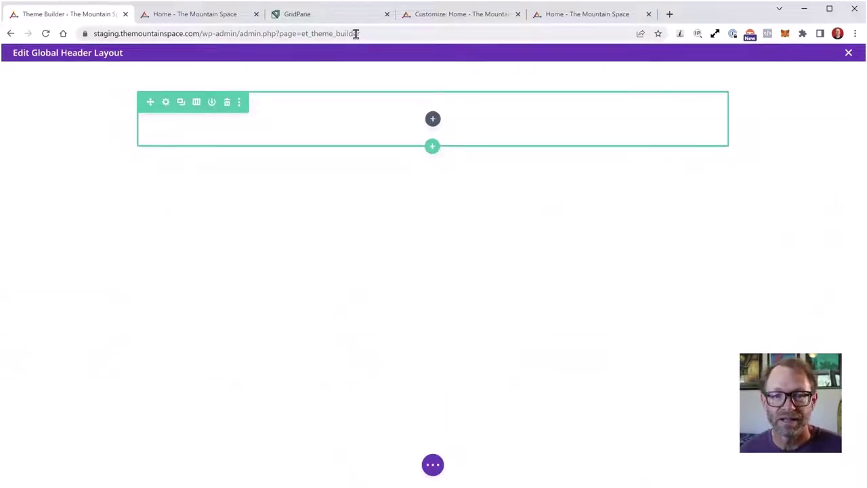
{"action": "left_click", "coordinate": [463, 14]}
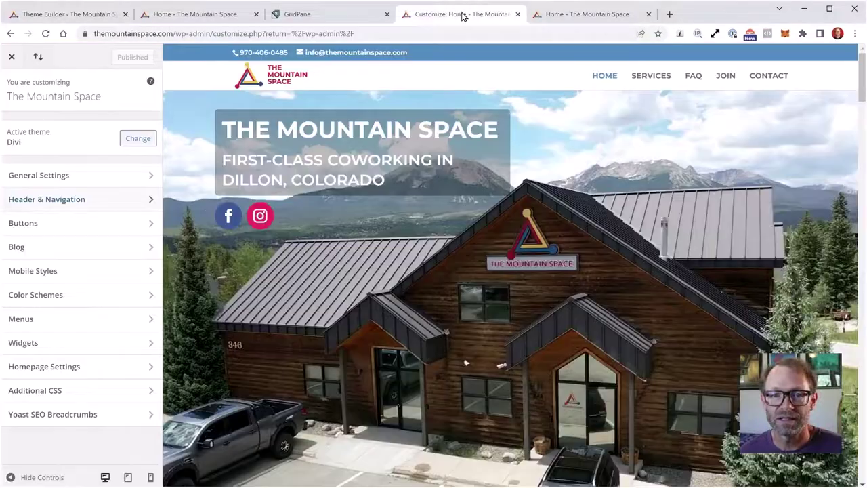
{"action": "left_click", "coordinate": [56, 200]}
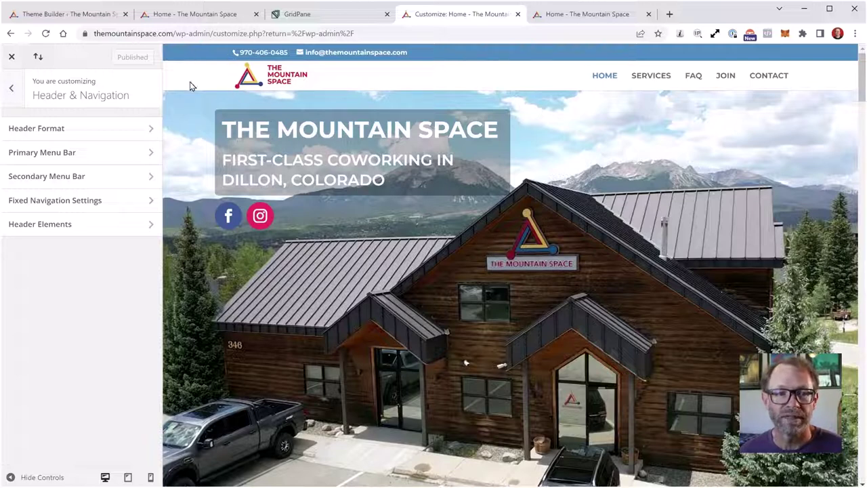
- Try the Make Full Width option on the live site's Primary Menu Bar, switch it back off, and return to Header & Navigation
{"action": "left_click", "coordinate": [53, 157]}
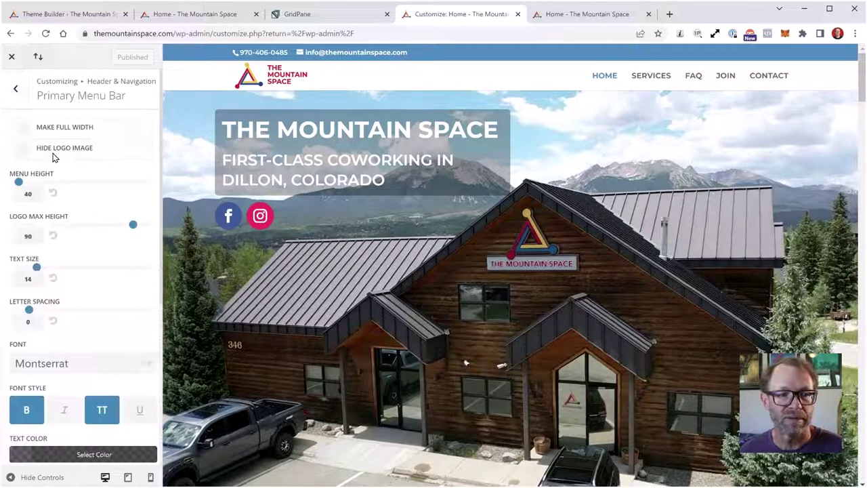
{"action": "left_click", "coordinate": [18, 131]}
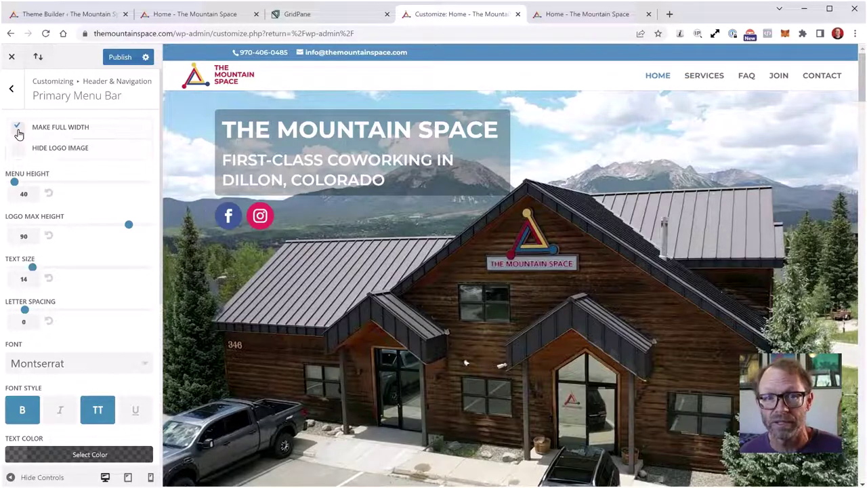
{"action": "left_click", "coordinate": [18, 132]}
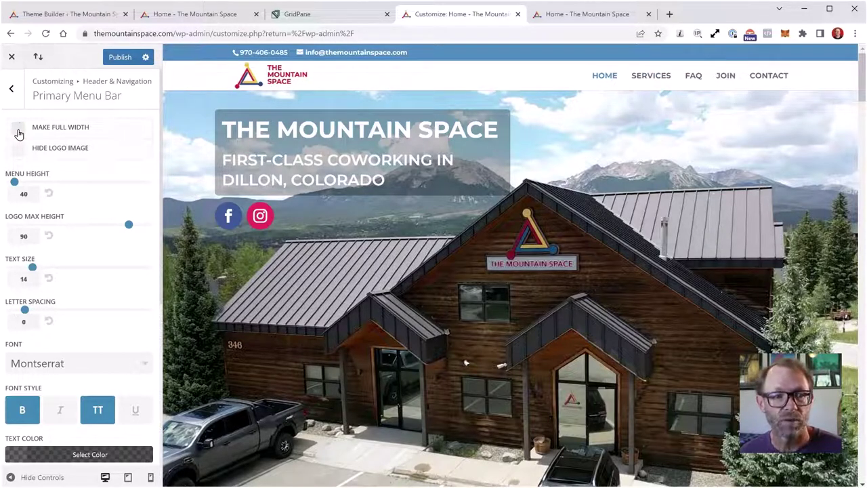
{"action": "left_click", "coordinate": [10, 90]}
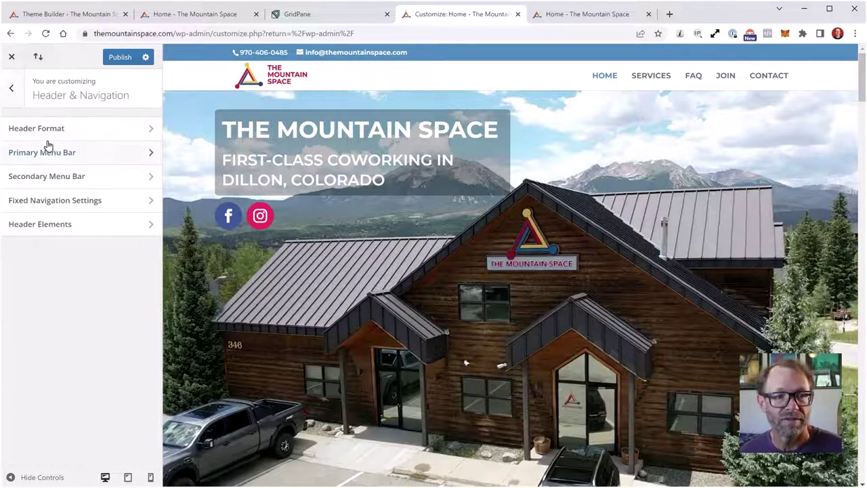
- Examine the staging home page from its hero section to the Pricing heading, checking how it displays without a header menu
{"action": "left_click", "coordinate": [76, 18]}
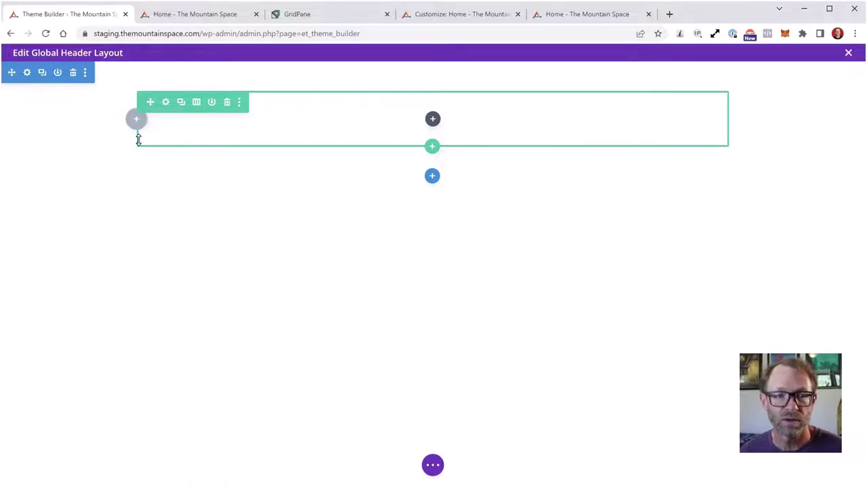
{"action": "left_click", "coordinate": [203, 15]}
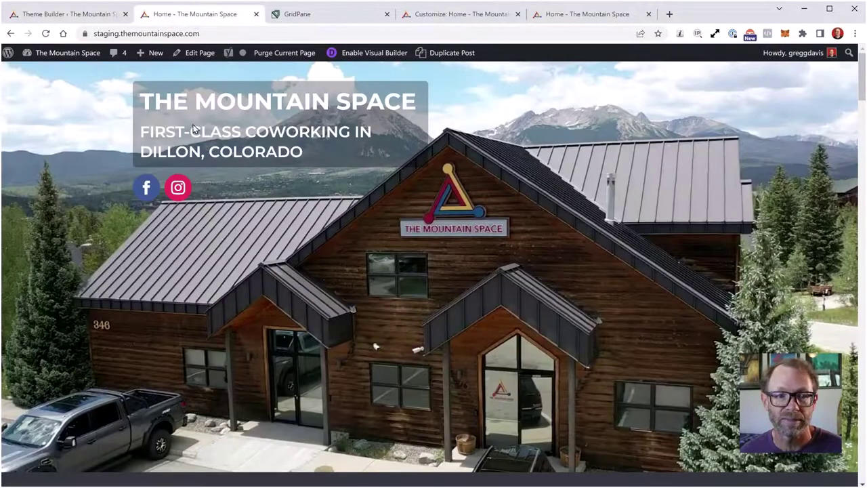
{"action": "scroll", "coordinate": [193, 129], "scroll_direction": "down", "scroll_amount": 2}
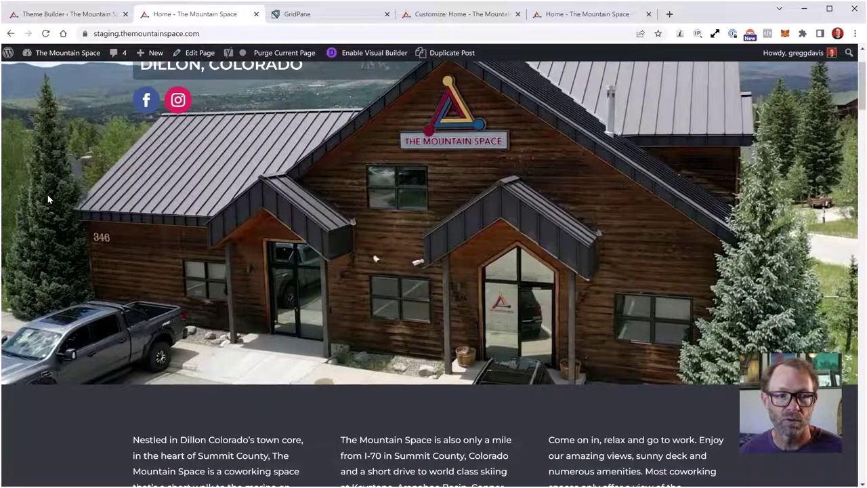
{"action": "scroll", "coordinate": [245, 232], "scroll_direction": "down", "scroll_amount": 4}
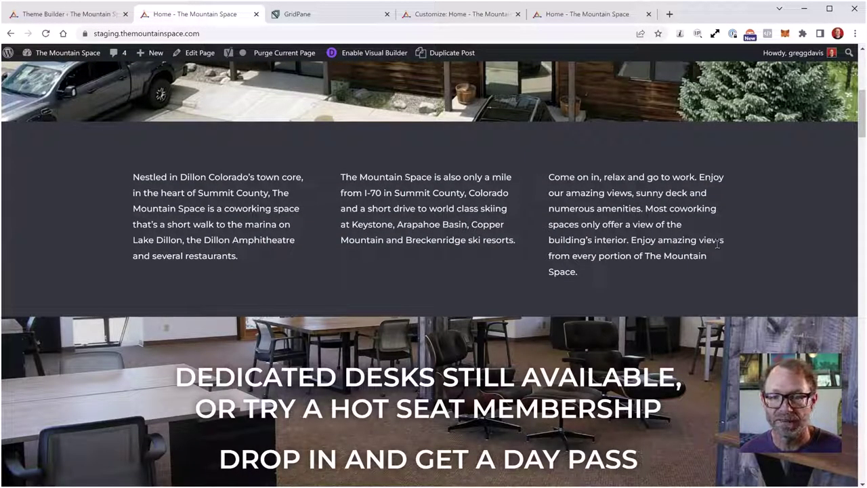
{"action": "scroll", "coordinate": [723, 369], "scroll_direction": "down", "scroll_amount": 3}
{"action": "scroll", "coordinate": [723, 358], "scroll_direction": "up", "scroll_amount": 1}
{"action": "scroll", "coordinate": [644, 326], "scroll_direction": "down", "scroll_amount": 4}
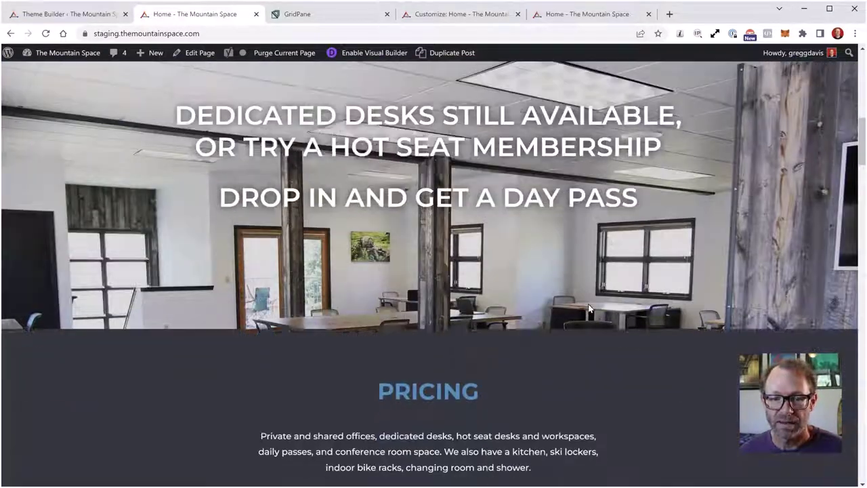
{"action": "scroll", "coordinate": [630, 268], "scroll_direction": "up", "scroll_amount": 4}
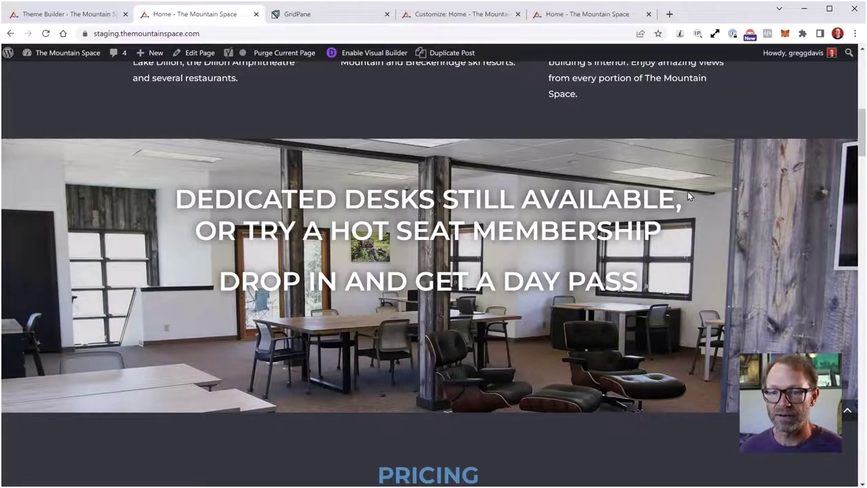
{"action": "scroll", "coordinate": [718, 170], "scroll_direction": "up", "scroll_amount": 3}
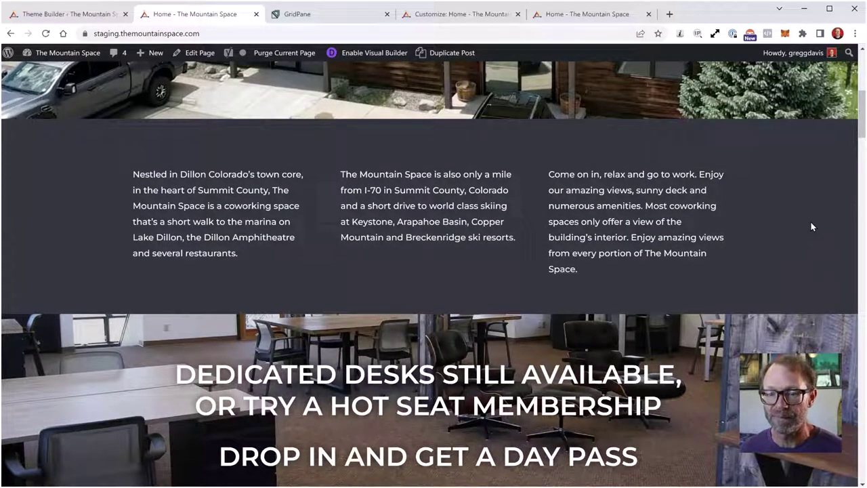
{"action": "scroll", "coordinate": [648, 265], "scroll_direction": "up", "scroll_amount": 6}
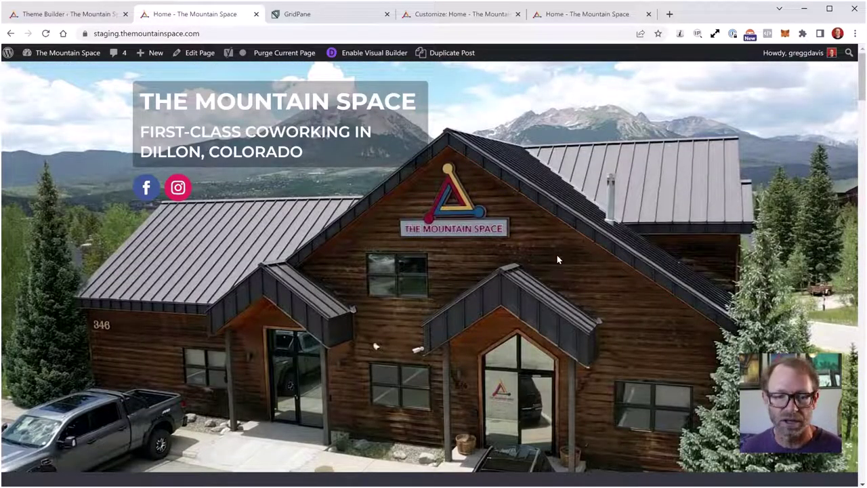
- Compare the empty staging Global Header layout with the live home page's header and its Customizer header options
{"action": "left_click", "coordinate": [96, 14]}
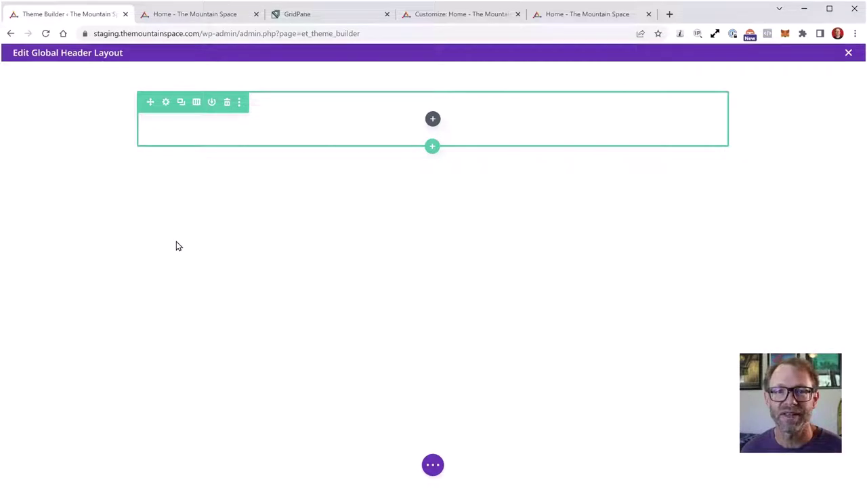
{"action": "left_click", "coordinate": [475, 17]}
{"action": "left_click", "coordinate": [572, 15]}
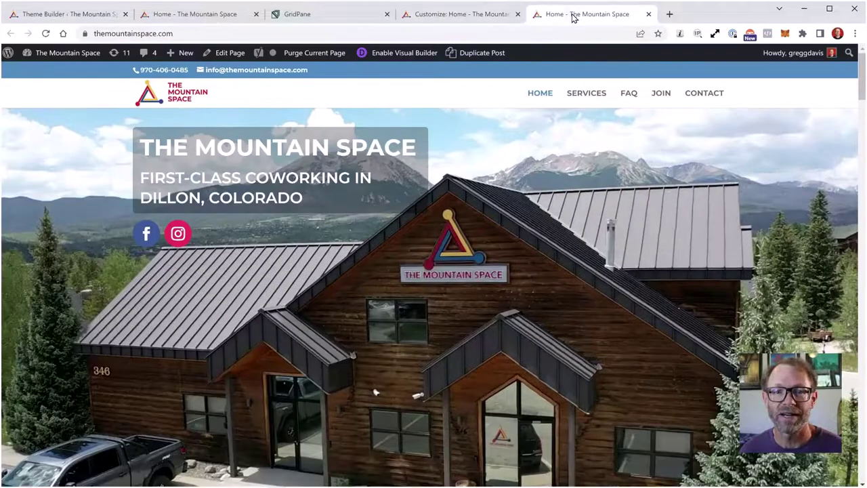
{"action": "left_click", "coordinate": [431, 17]}
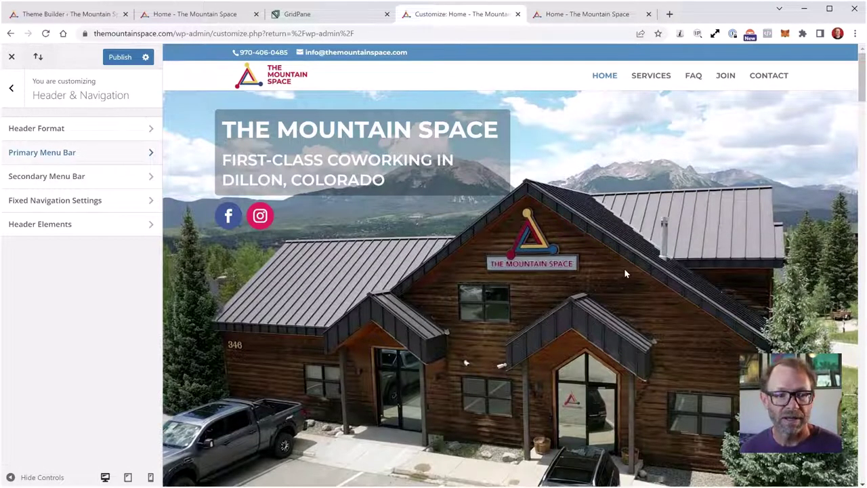
{"action": "left_click", "coordinate": [586, 15]}
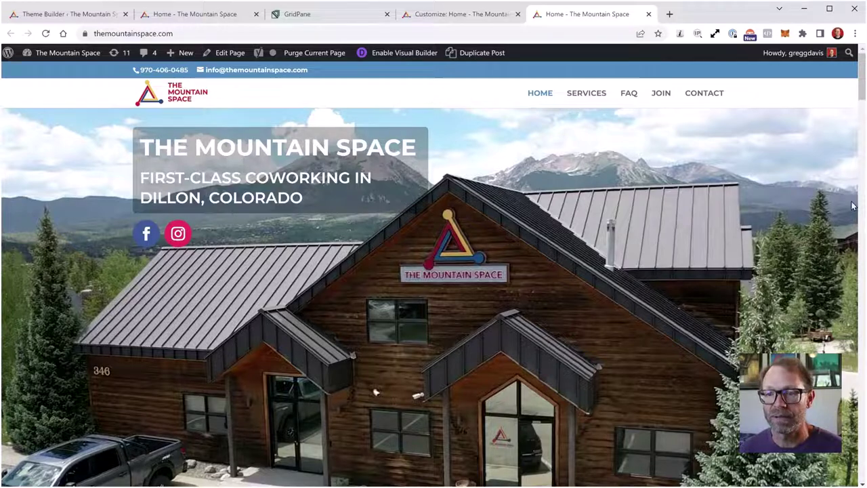
- Inspect the live home page in responsive device mode at 954 px wide, opening and closing its collapsed mobile menu
{"action": "right_click", "coordinate": [604, 316]}
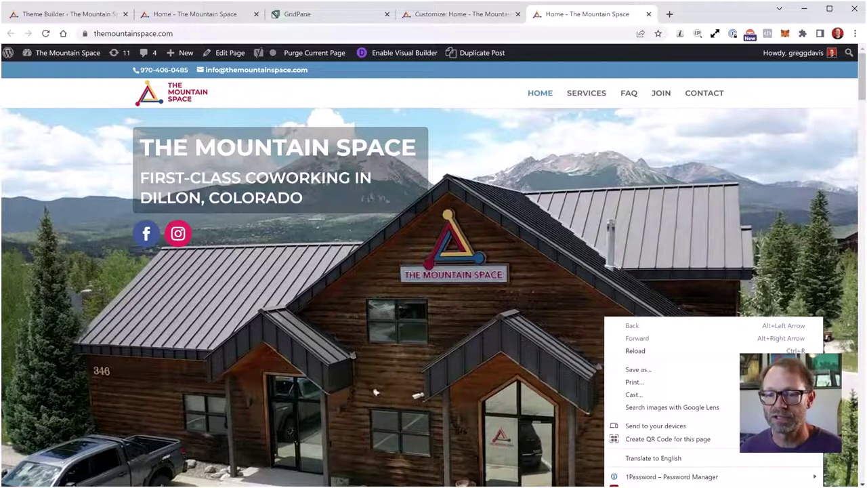
{"action": "left_click", "coordinate": [637, 486]}
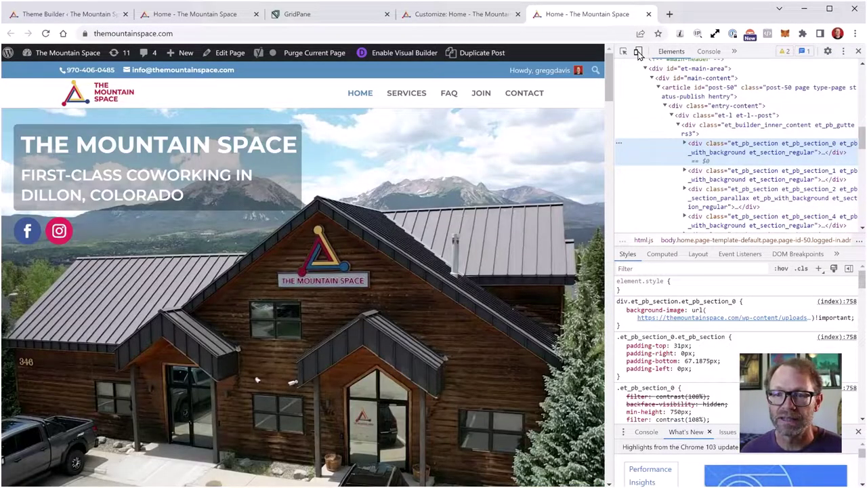
{"action": "left_click", "coordinate": [637, 52]}
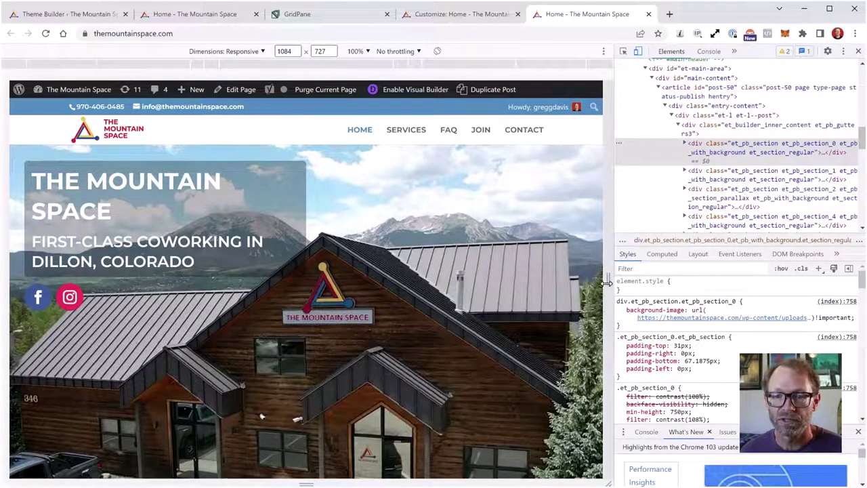
{"action": "left_click_drag", "start_coordinate": [608, 281], "coordinate": [573, 297]}
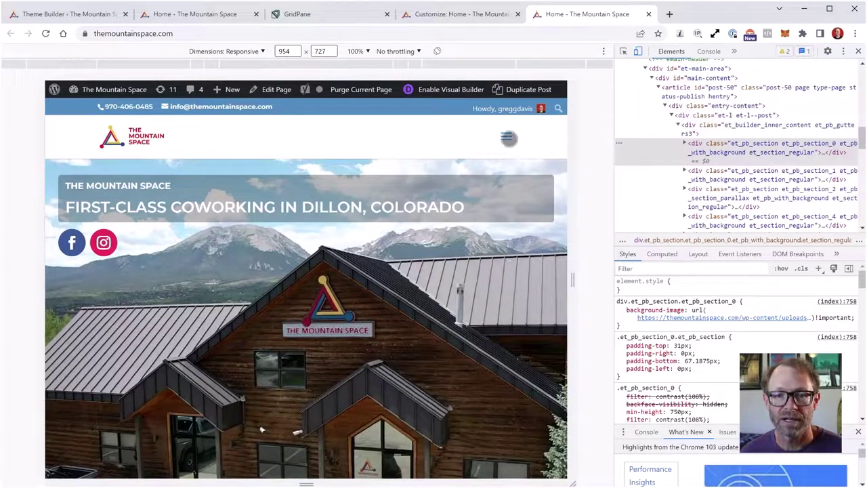
{"action": "left_click", "coordinate": [508, 139]}
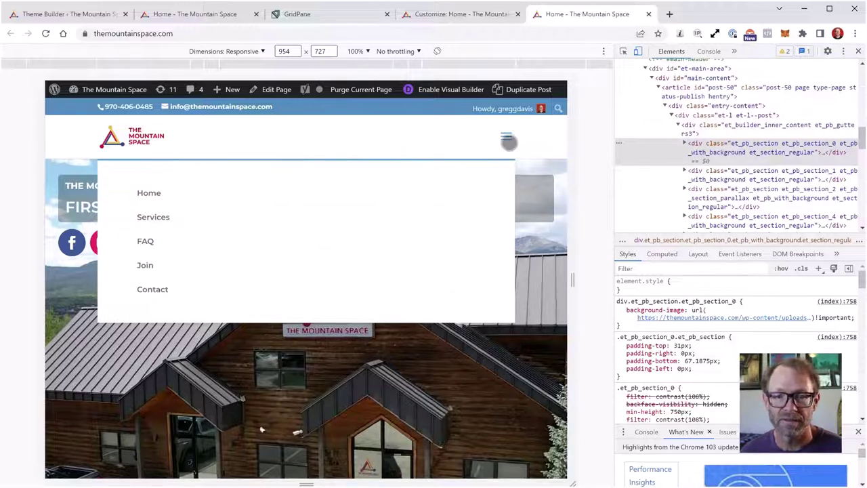
{"action": "left_click", "coordinate": [508, 139]}
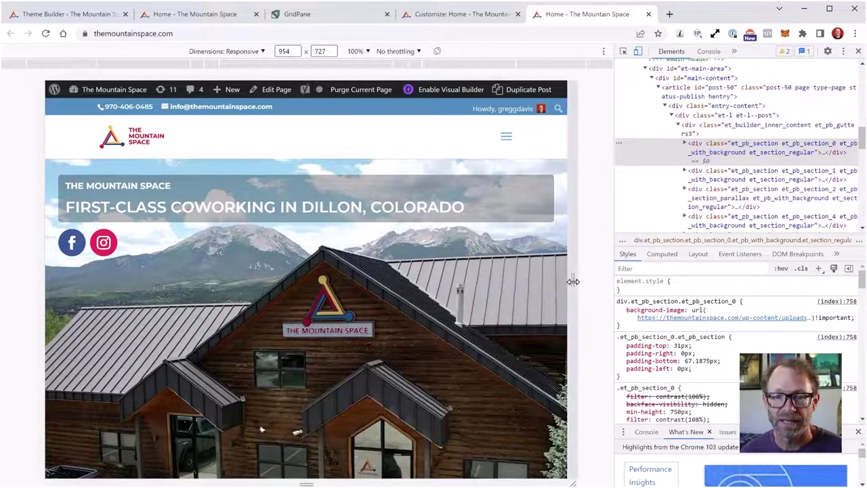
- Check the live header and mobile menu at 301 px wide, widen the preview to 658 px, and close the developer tools
{"action": "left_click_drag", "start_coordinate": [573, 279], "coordinate": [393, 301]}
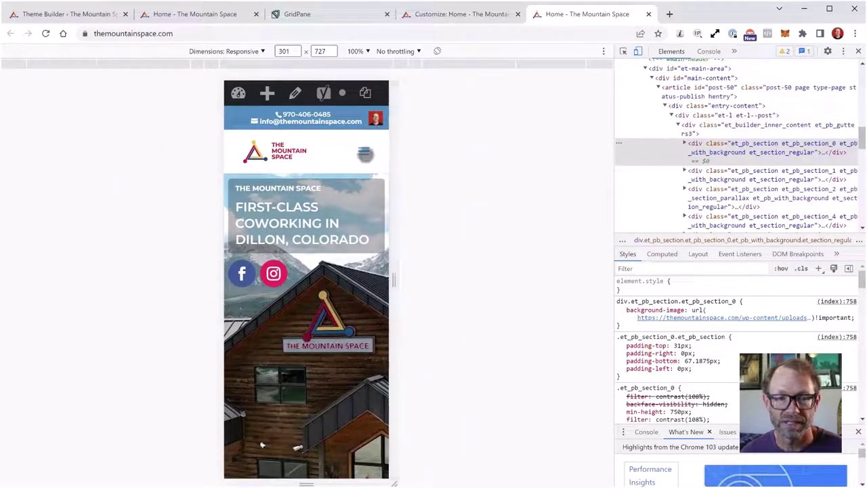
{"action": "left_click", "coordinate": [365, 153]}
{"action": "left_click", "coordinate": [365, 153]}
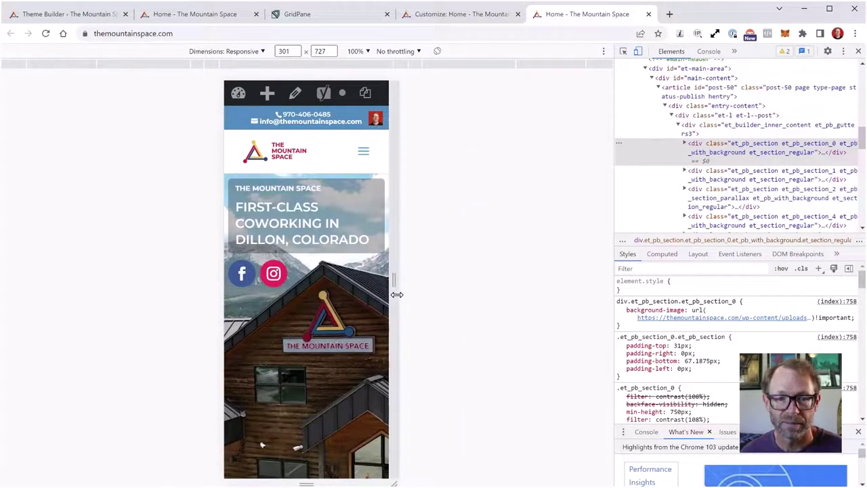
{"action": "left_click_drag", "start_coordinate": [394, 282], "coordinate": [493, 279]}
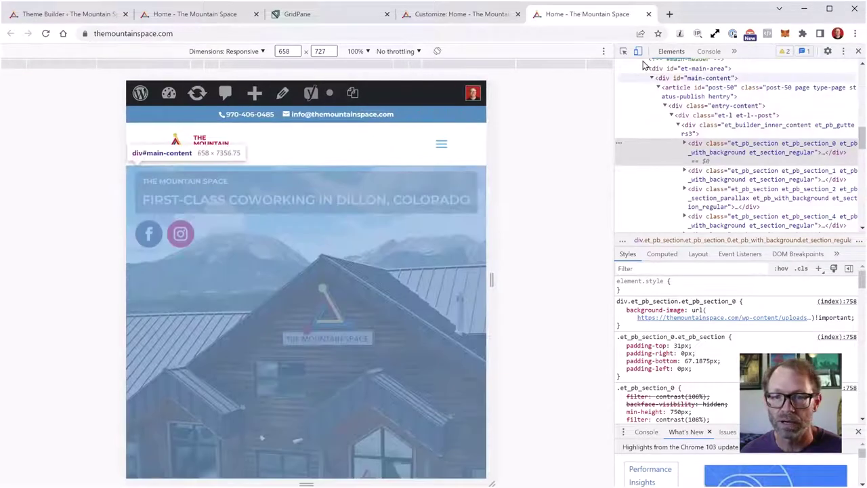
{"action": "left_click", "coordinate": [638, 52]}
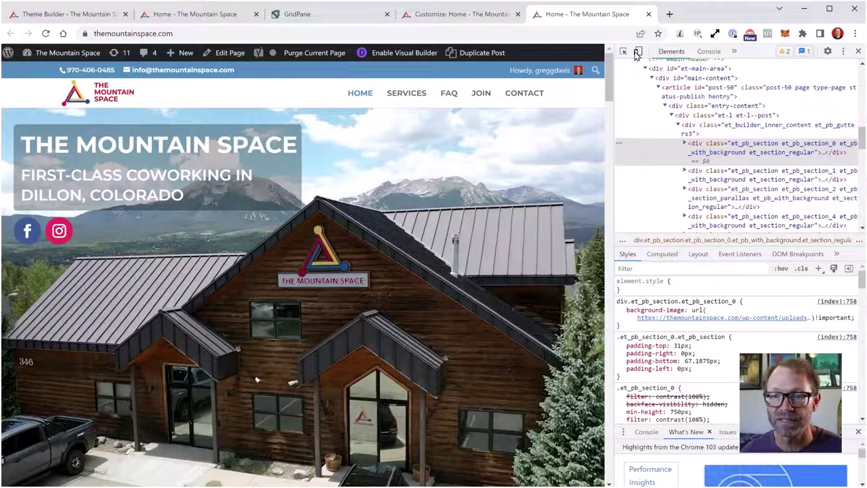
{"action": "left_click", "coordinate": [858, 52]}
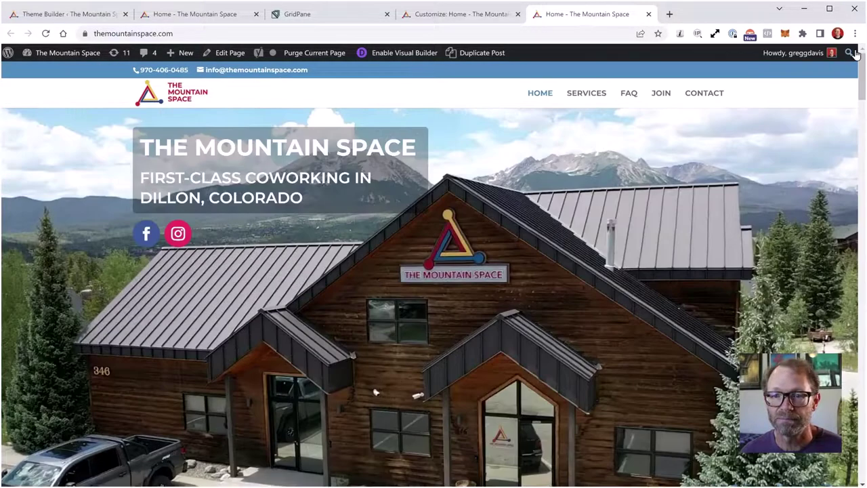
- Reopen the developer tools on the live home page, dock them below the page, and look over the page above them
{"action": "right_click", "coordinate": [687, 237]}
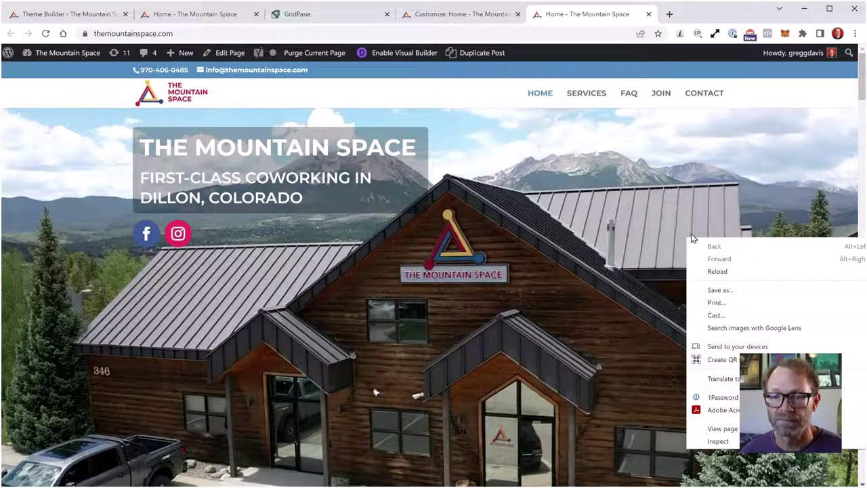
{"action": "left_click", "coordinate": [717, 441]}
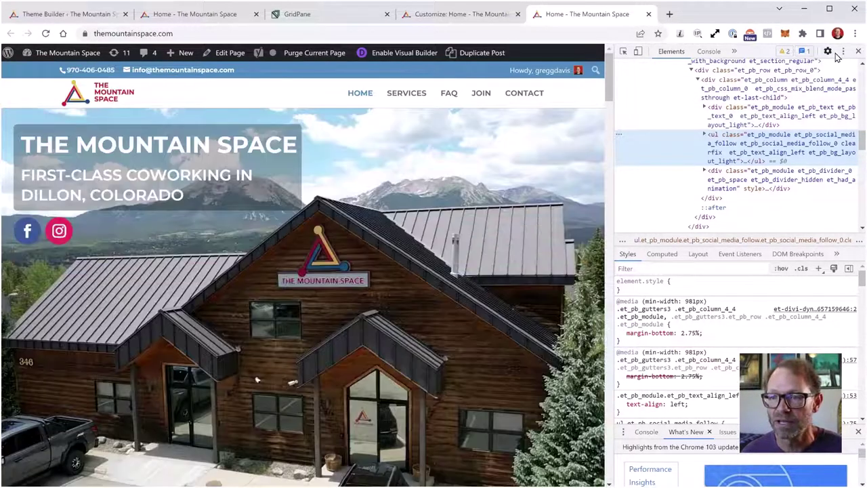
{"action": "left_click", "coordinate": [845, 51]}
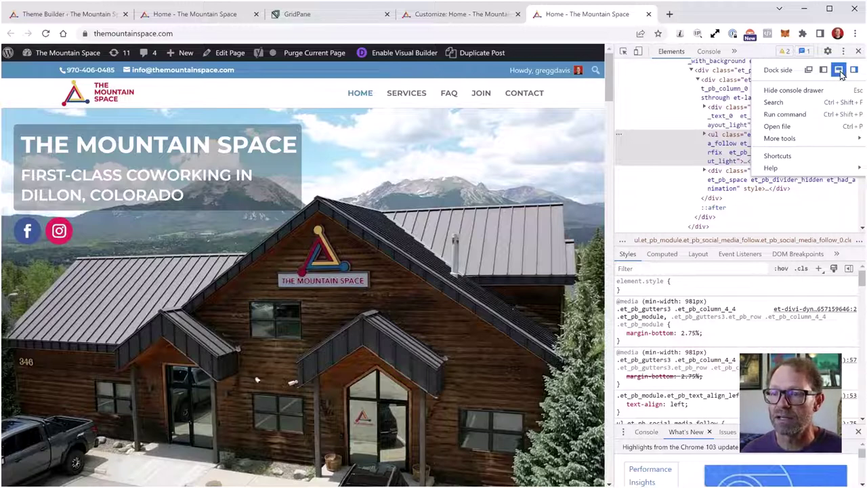
{"action": "left_click", "coordinate": [838, 70]}
{"action": "scroll", "coordinate": [429, 194], "scroll_direction": "down", "scroll_amount": 5}
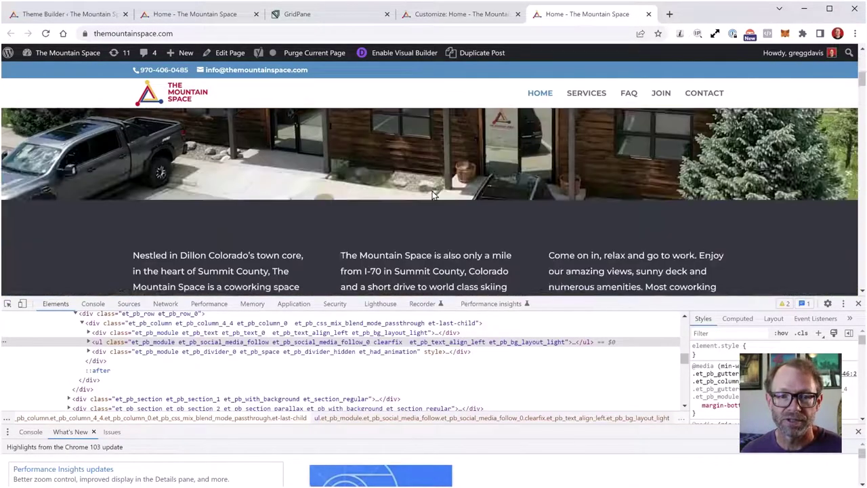
{"action": "scroll", "coordinate": [433, 194], "scroll_direction": "down", "scroll_amount": 2}
{"action": "scroll", "coordinate": [437, 197], "scroll_direction": "up", "scroll_amount": 5}
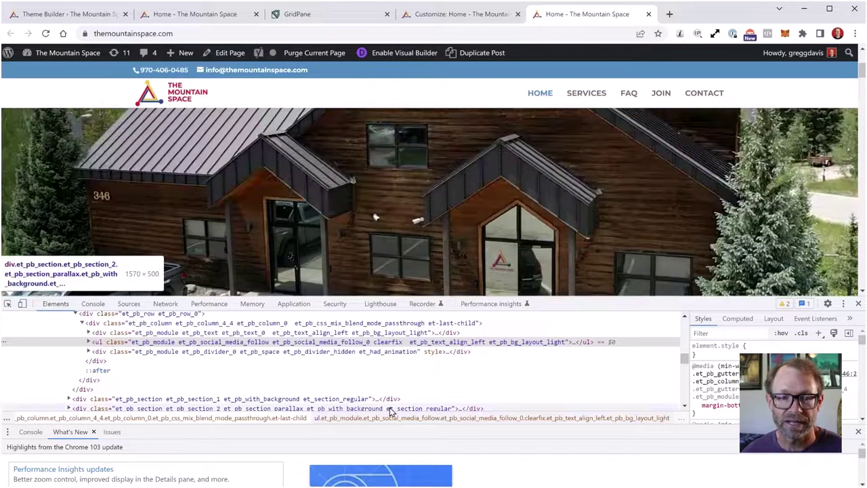
- Look through the live home page's element markup and shrink the bottom-docked developer tools to show more of the page
{"action": "scroll", "coordinate": [390, 406], "scroll_direction": "down", "scroll_amount": 10}
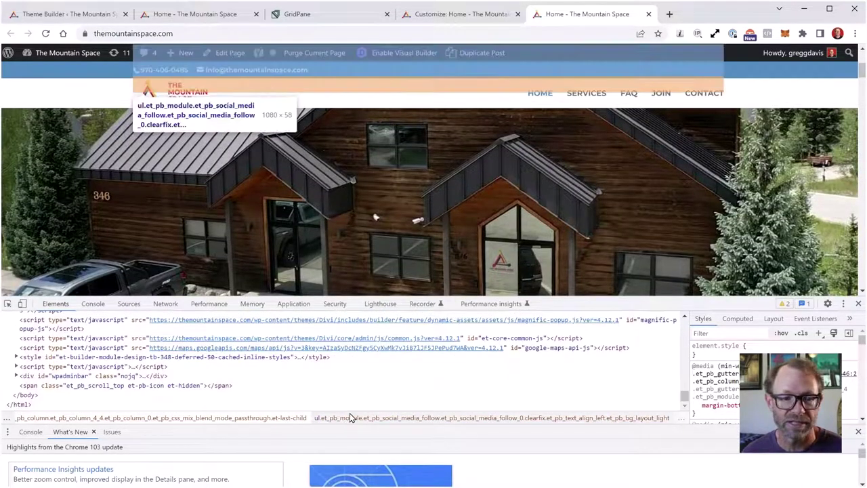
{"action": "scroll", "coordinate": [371, 383], "scroll_direction": "up", "scroll_amount": 10}
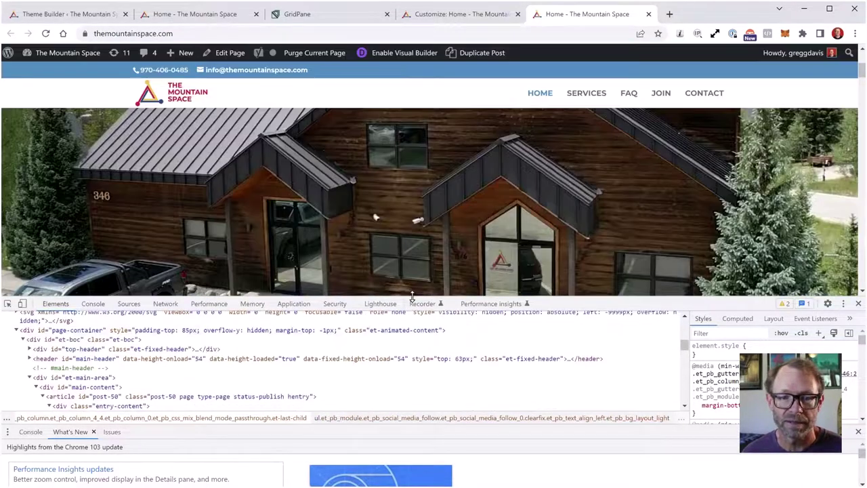
{"action": "left_click_drag", "start_coordinate": [412, 296], "coordinate": [404, 385]}
{"action": "scroll", "coordinate": [391, 411], "scroll_direction": "down", "scroll_amount": 3}
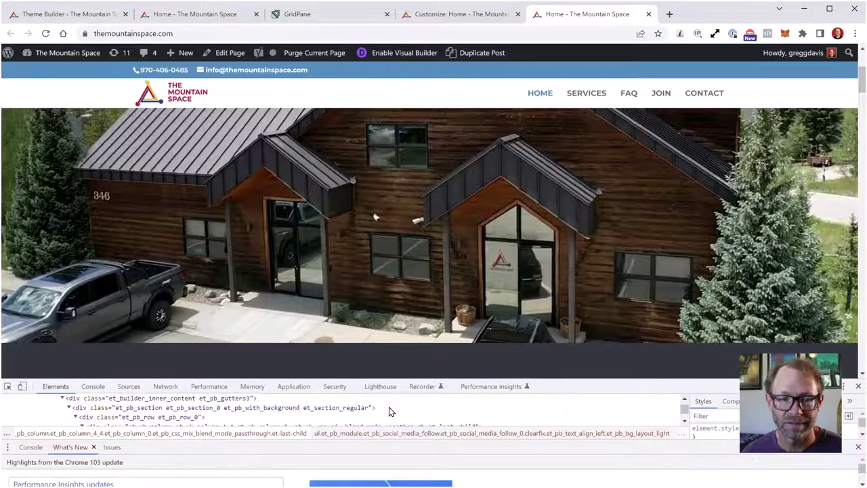
{"action": "scroll", "coordinate": [391, 411], "scroll_direction": "down", "scroll_amount": 5}
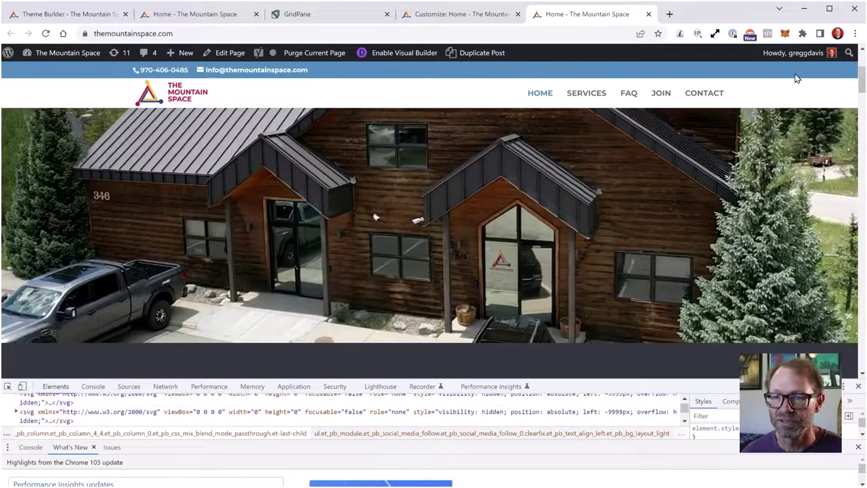
- Dock the developer tools to the right of the live home page and return to the top of the page
{"action": "left_click", "coordinate": [844, 392]}
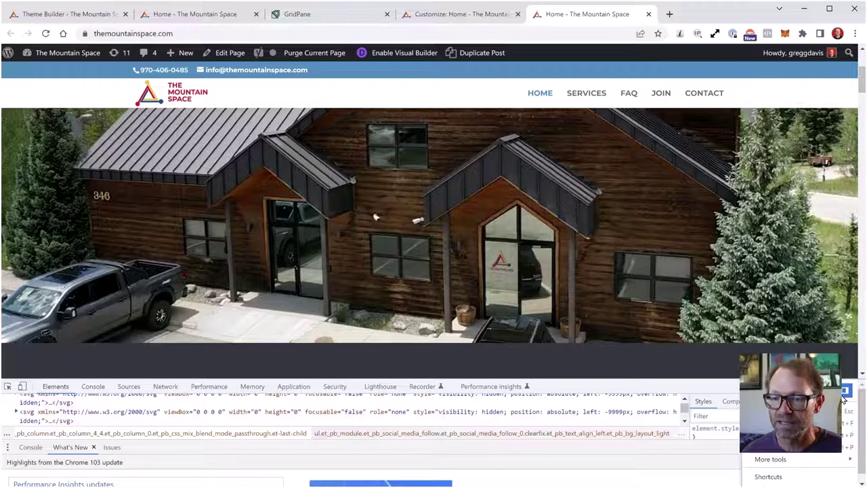
{"action": "left_click", "coordinate": [839, 370]}
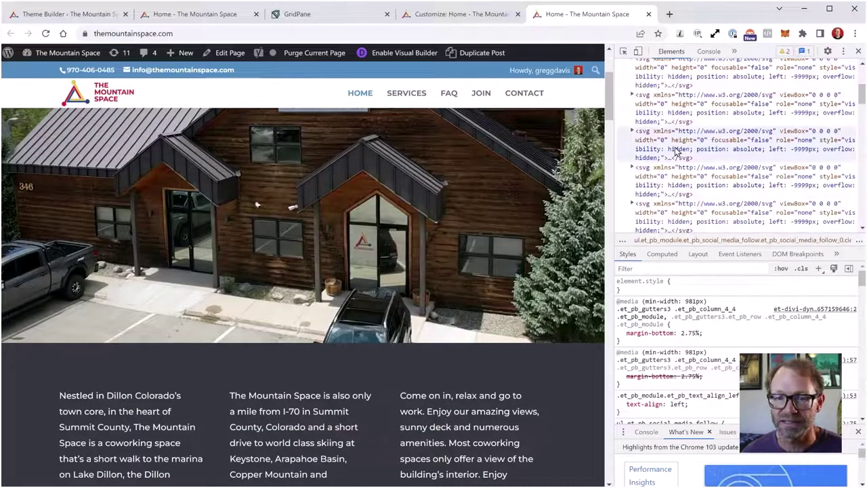
{"action": "scroll", "coordinate": [430, 268], "scroll_direction": "up", "scroll_amount": 3}
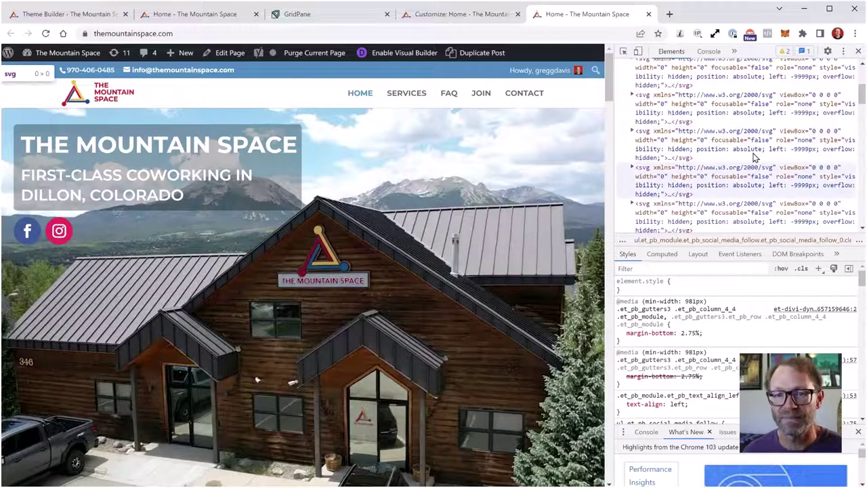
- Close the developer tools on the live home page and return to the global header layout in the Theme Builder
{"action": "left_click", "coordinate": [859, 51]}
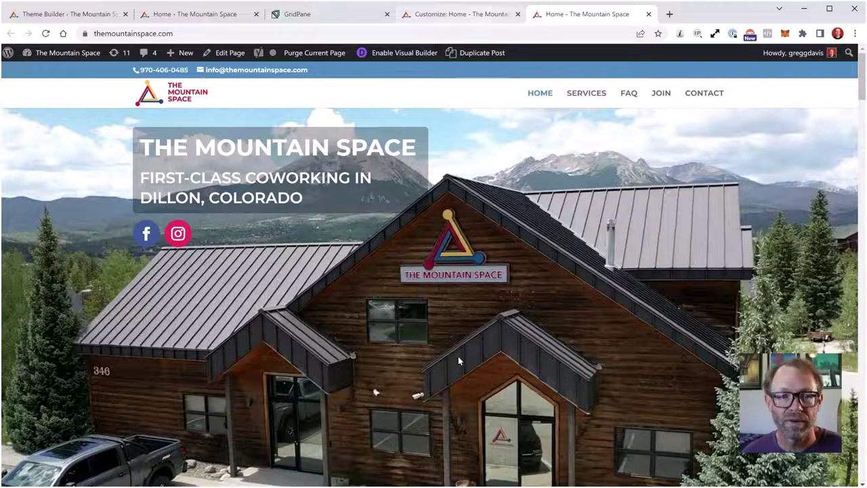
{"action": "left_click", "coordinate": [67, 14]}
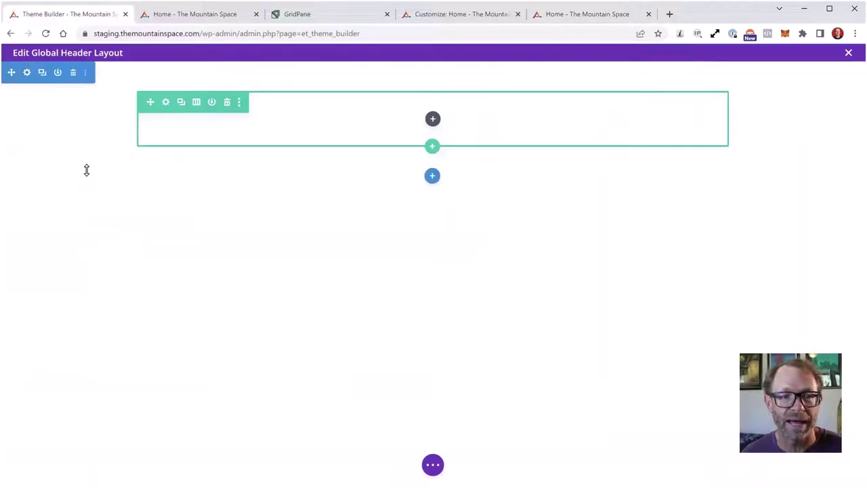
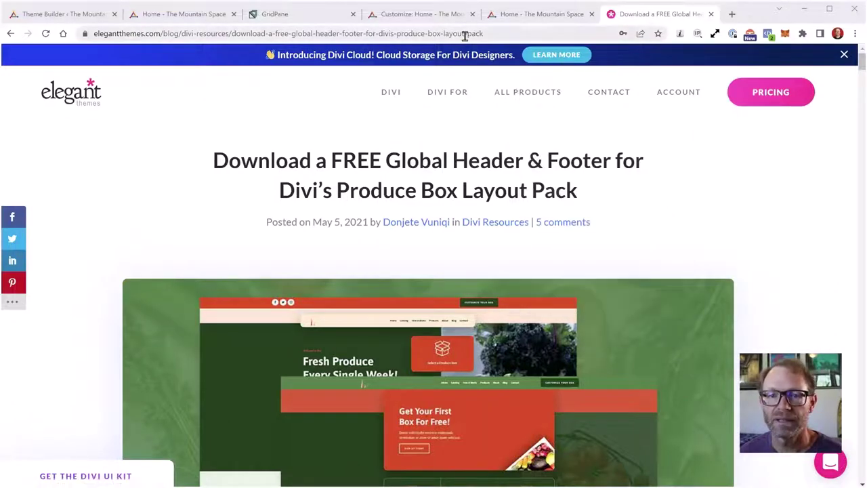
- Skim the Produce Box header and footer post, and go back to the blog's "free global header" search results
{"action": "scroll", "coordinate": [714, 236], "scroll_direction": "down", "scroll_amount": 15}
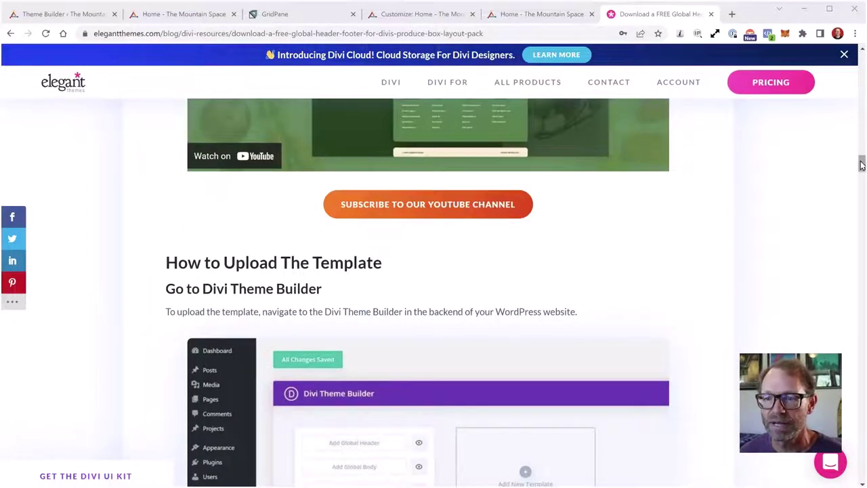
{"action": "left_click_drag", "start_coordinate": [862, 166], "coordinate": [861, 474]}
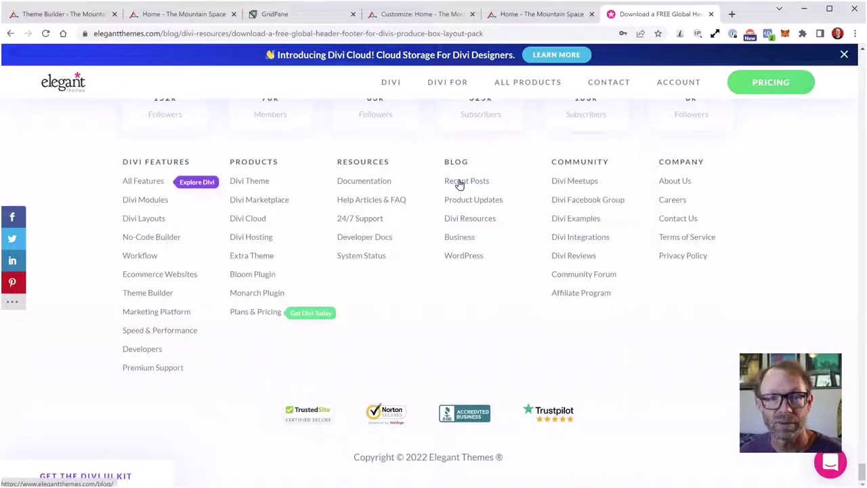
{"action": "left_click_drag", "start_coordinate": [861, 474], "coordinate": [3, 78]}
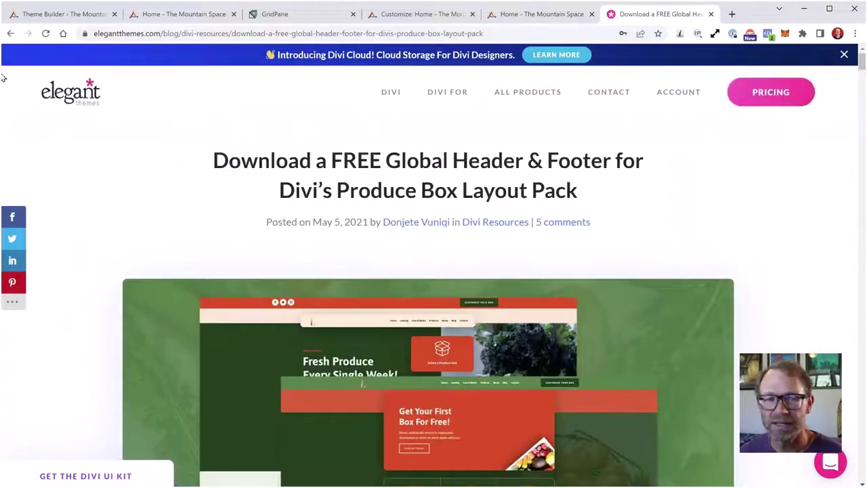
{"action": "left_click", "coordinate": [11, 34]}
{"action": "scroll", "coordinate": [380, 284], "scroll_direction": "up", "scroll_amount": 2}
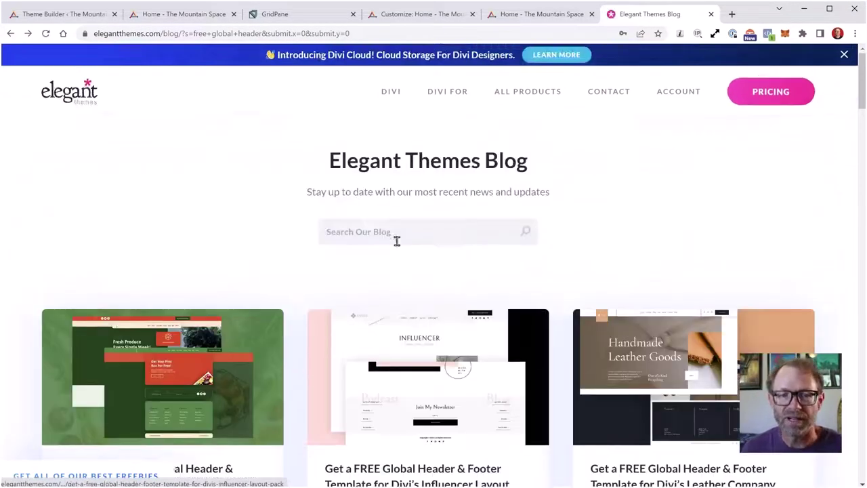
- Look through the blog's search results for free global header and footer templates
{"action": "left_click", "coordinate": [389, 234]}
{"action": "scroll", "coordinate": [249, 312], "scroll_direction": "down", "scroll_amount": 2}
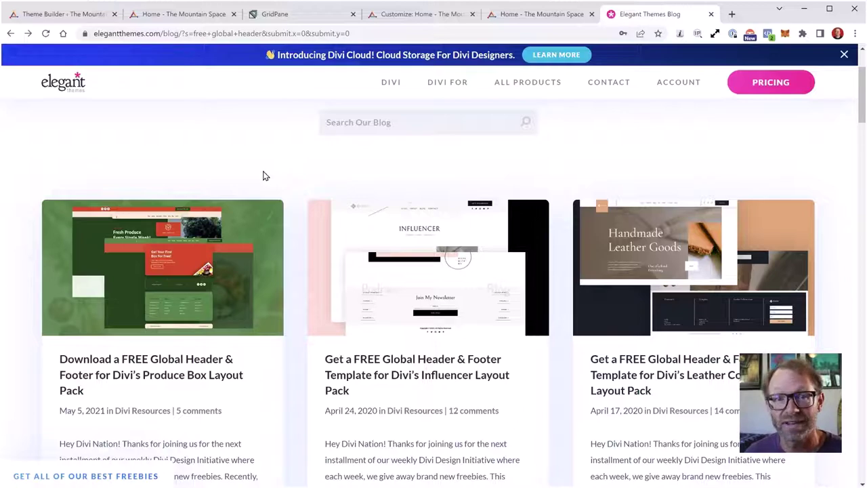
{"action": "scroll", "coordinate": [197, 298], "scroll_direction": "down", "scroll_amount": 2}
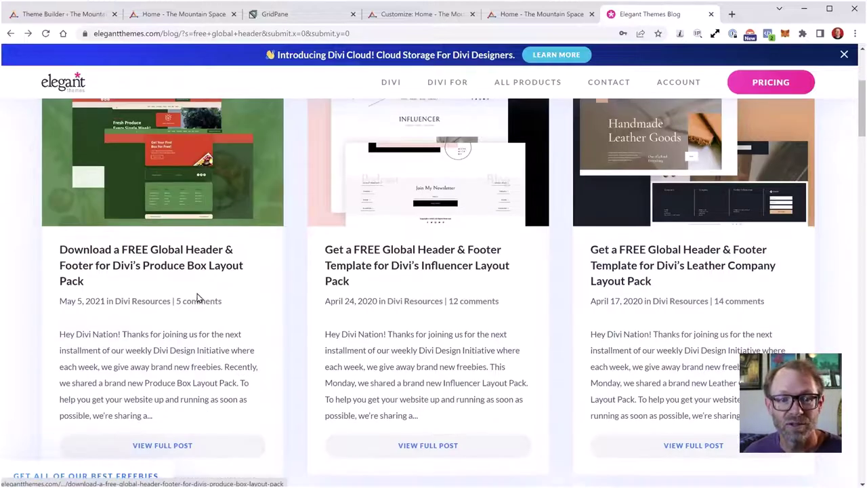
{"action": "scroll", "coordinate": [160, 328], "scroll_direction": "up", "scroll_amount": 3}
{"action": "scroll", "coordinate": [158, 311], "scroll_direction": "down", "scroll_amount": 4}
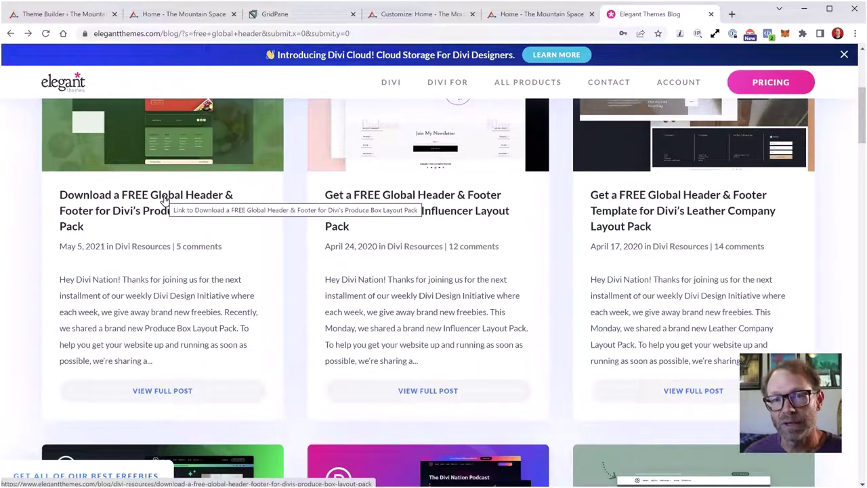
{"action": "scroll", "coordinate": [161, 213], "scroll_direction": "up", "scroll_amount": 2}
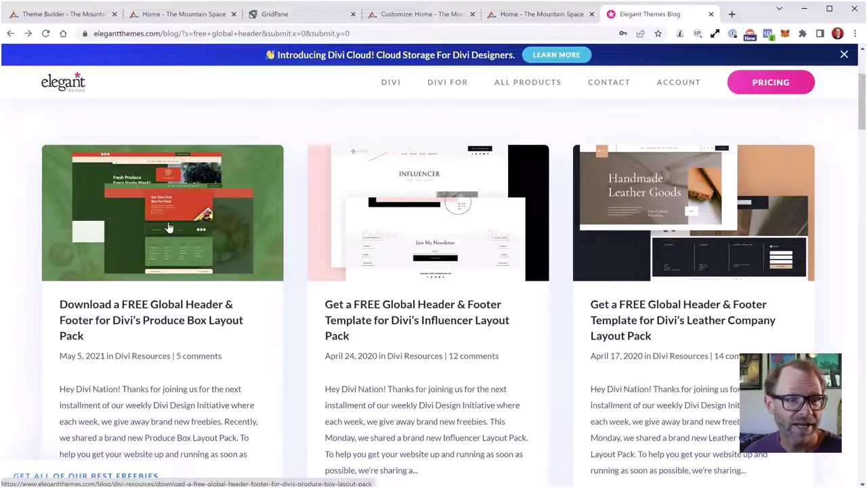
- Open the Produce Box Layout Pack global header and footer post and examine its desktop, tablet and phone previews
{"action": "left_click", "coordinate": [167, 308]}
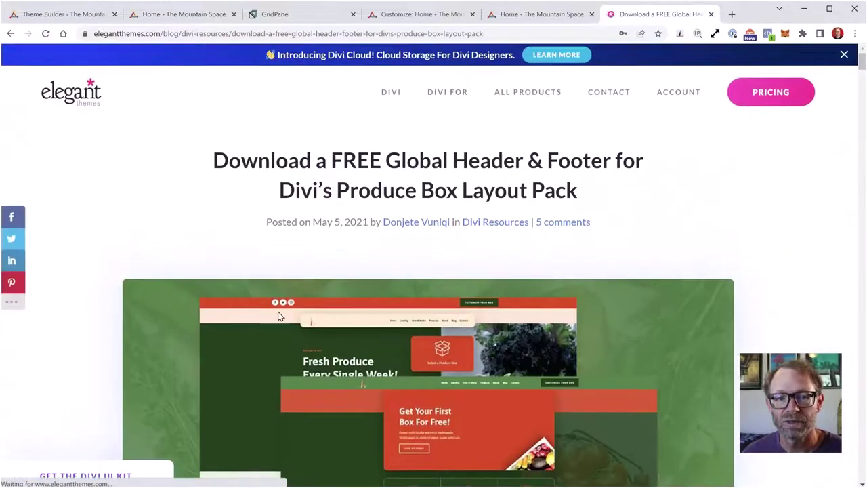
{"action": "scroll", "coordinate": [283, 315], "scroll_direction": "down", "scroll_amount": 2}
{"action": "scroll", "coordinate": [282, 314], "scroll_direction": "down", "scroll_amount": 8}
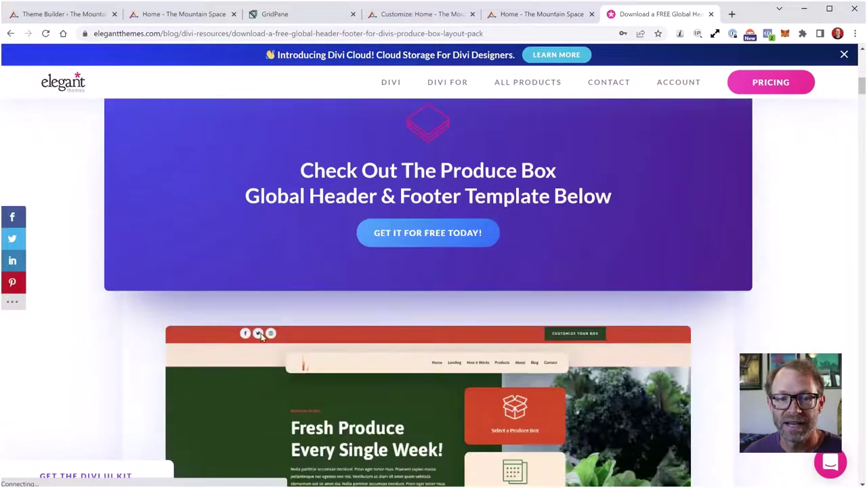
{"action": "scroll", "coordinate": [269, 301], "scroll_direction": "down", "scroll_amount": 2}
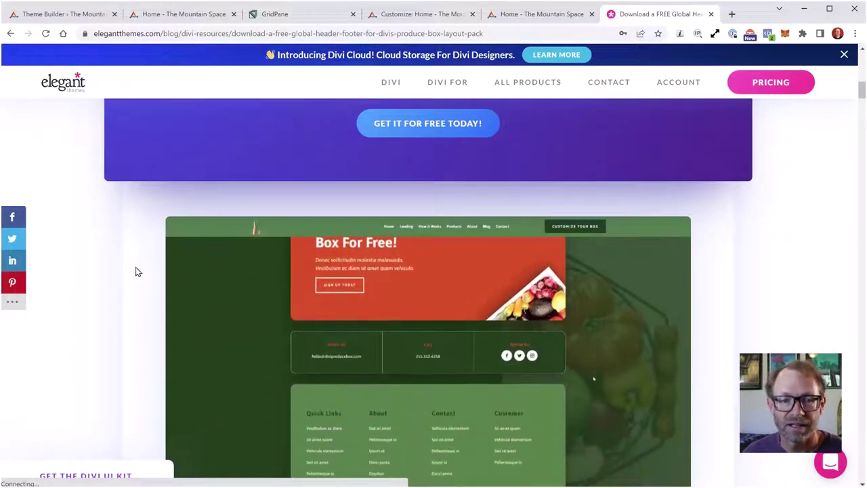
{"action": "scroll", "coordinate": [141, 271], "scroll_direction": "down", "scroll_amount": 1}
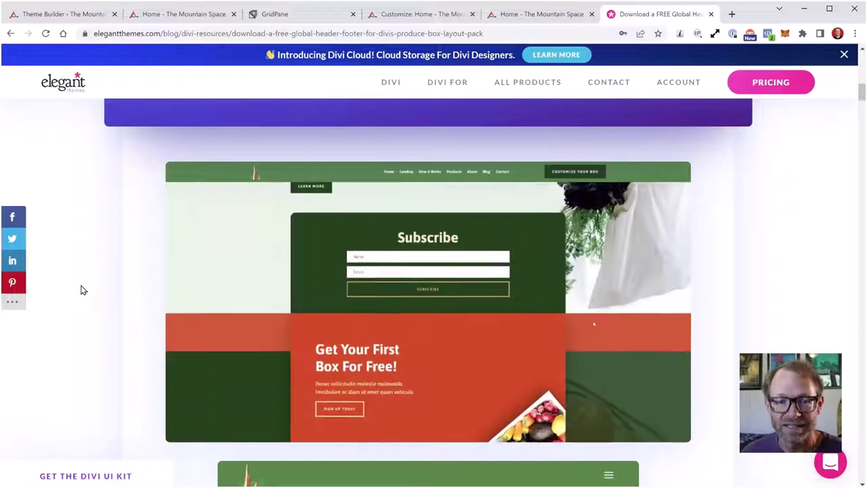
{"action": "scroll", "coordinate": [81, 290], "scroll_direction": "down", "scroll_amount": 4}
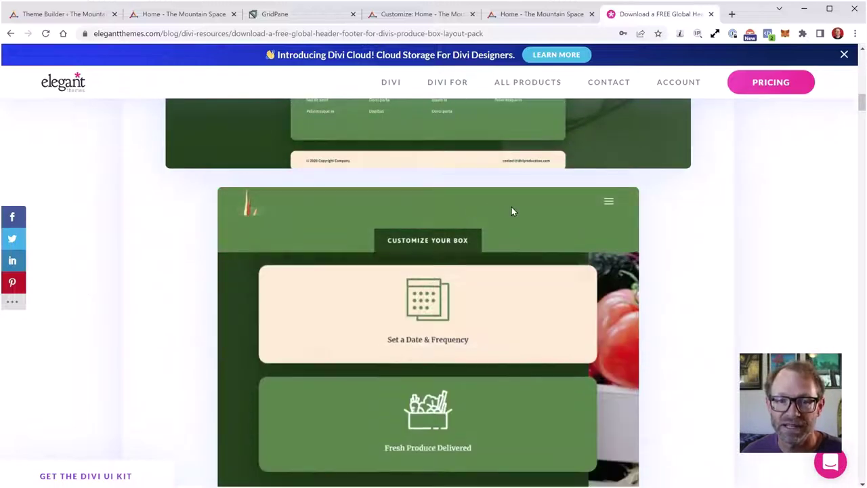
{"action": "scroll", "coordinate": [115, 328], "scroll_direction": "down", "scroll_amount": 2}
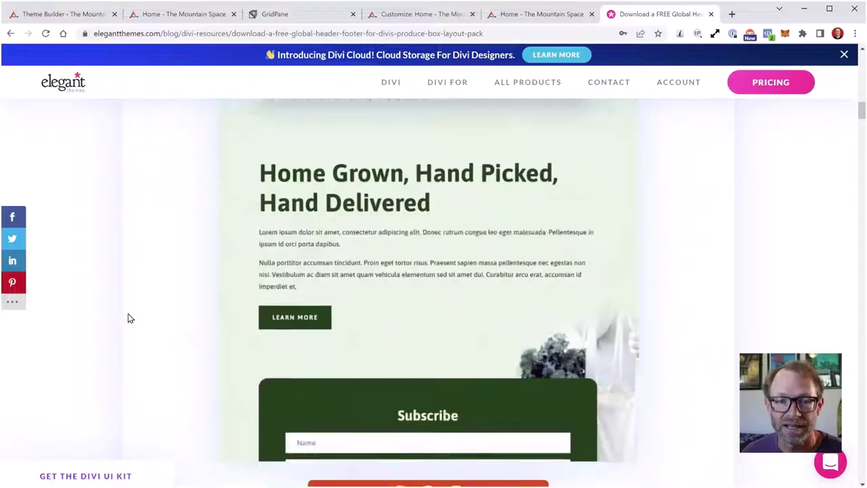
{"action": "scroll", "coordinate": [132, 315], "scroll_direction": "down", "scroll_amount": 3}
{"action": "scroll", "coordinate": [172, 298], "scroll_direction": "up", "scroll_amount": 1}
{"action": "scroll", "coordinate": [172, 298], "scroll_direction": "down", "scroll_amount": 4}
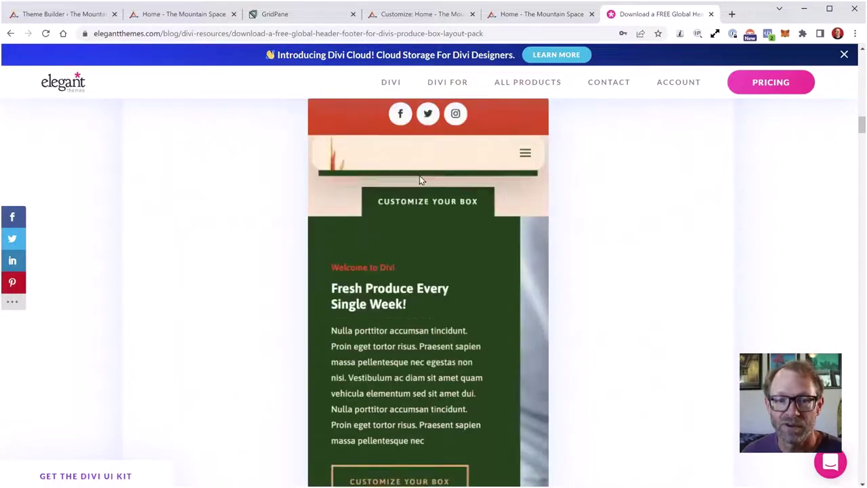
- Go back to the Elegant Themes blog, search it for "header" and look through the results
{"action": "left_click", "coordinate": [8, 34]}
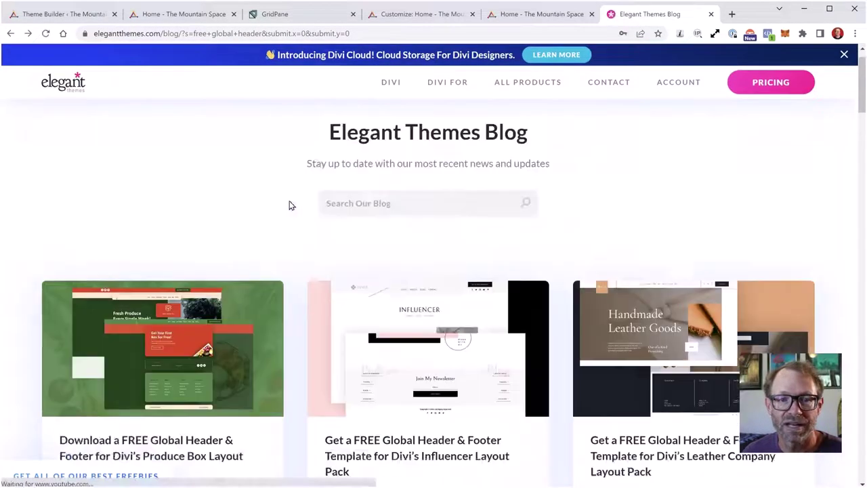
{"action": "left_click", "coordinate": [413, 232]}
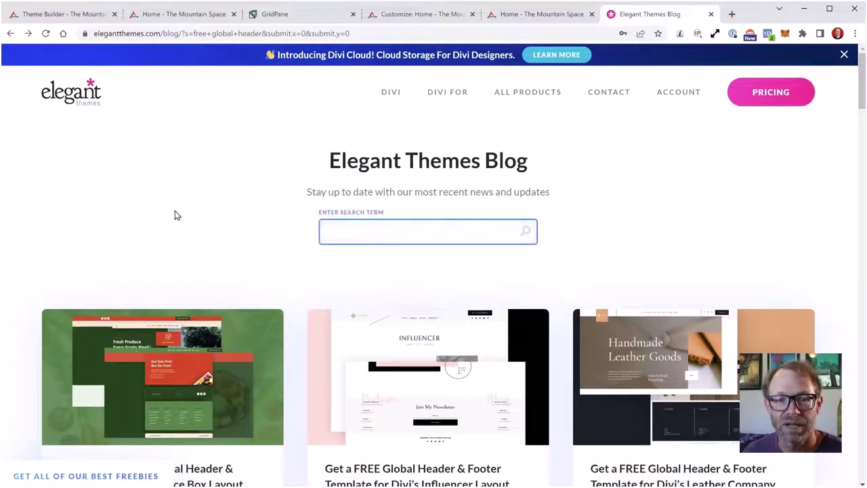
{"action": "type", "text": "header"}
{"action": "key", "text": "Return"}
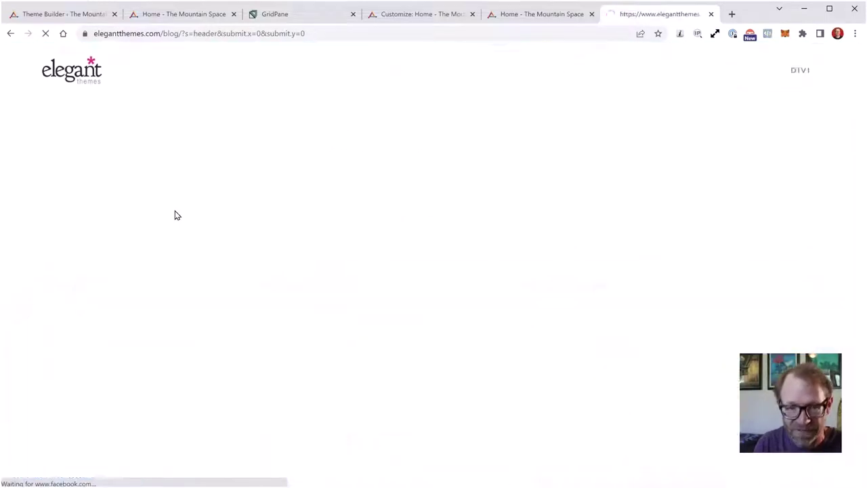
{"action": "scroll", "coordinate": [178, 213], "scroll_direction": "down", "scroll_amount": 2}
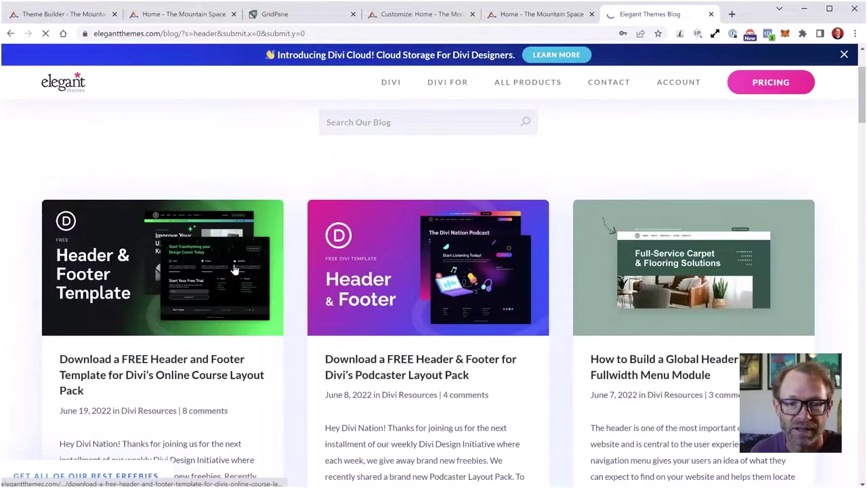
{"action": "scroll", "coordinate": [490, 325], "scroll_direction": "down", "scroll_amount": 3}
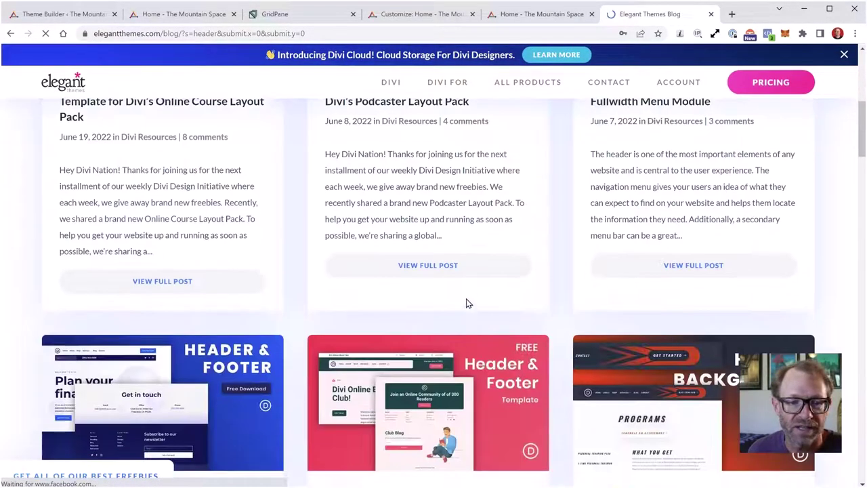
- Search the blog for "global header" and look through the listed posts
{"action": "scroll", "coordinate": [466, 303], "scroll_direction": "up", "scroll_amount": 5}
{"action": "left_click", "coordinate": [342, 233]}
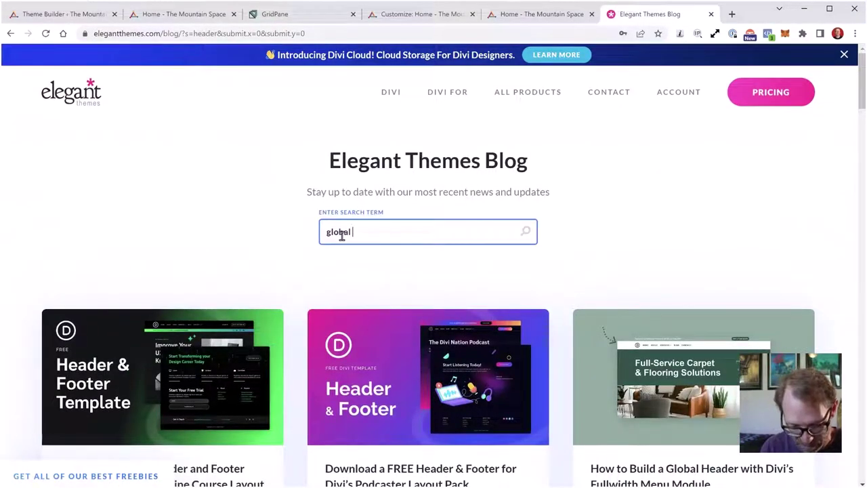
{"action": "type", "text": "global header"}
{"action": "key", "text": "Return"}
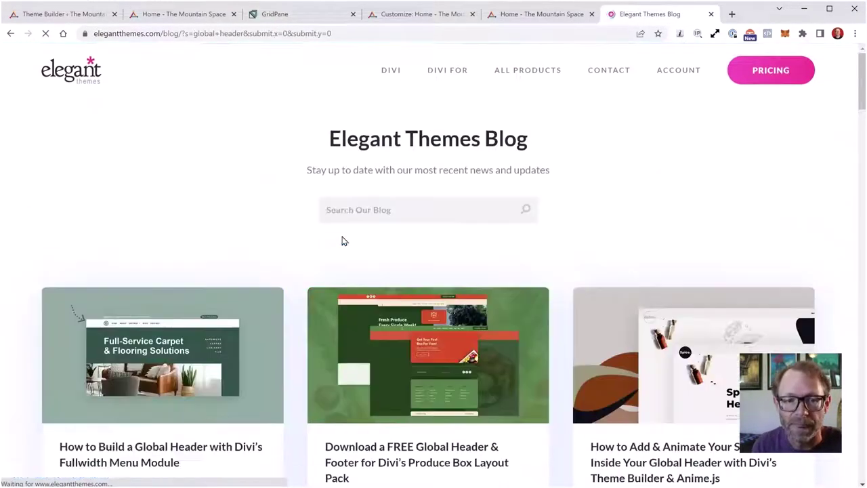
{"action": "scroll", "coordinate": [342, 241], "scroll_direction": "down", "scroll_amount": 2}
{"action": "scroll", "coordinate": [343, 241], "scroll_direction": "down", "scroll_amount": 1}
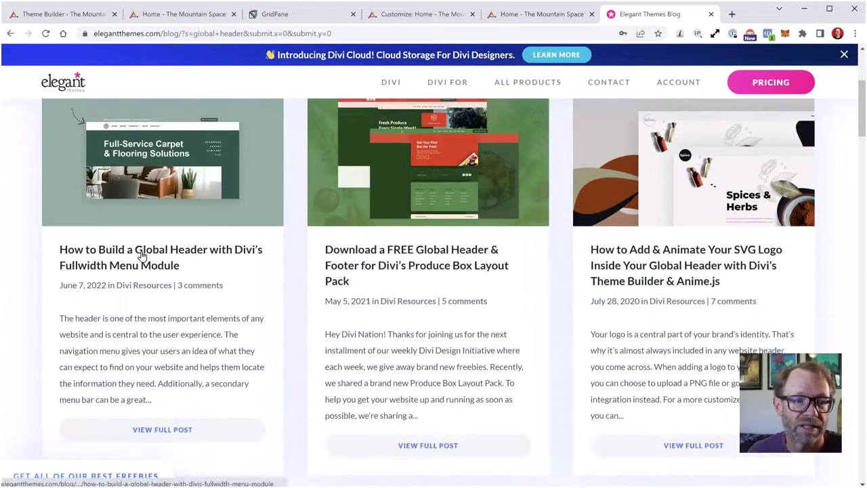
{"action": "scroll", "coordinate": [175, 310], "scroll_direction": "down", "scroll_amount": 1}
{"action": "scroll", "coordinate": [165, 268], "scroll_direction": "up", "scroll_amount": 1}
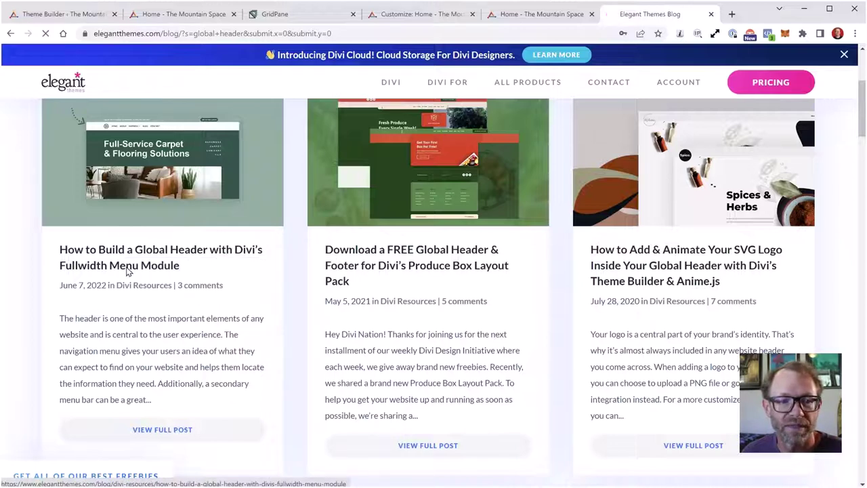
- Open the post on building a global header with Divi's Fullwidth Menu Module and examine its previews and the instructions up to the row's custom CSS
{"action": "left_click", "coordinate": [126, 271]}
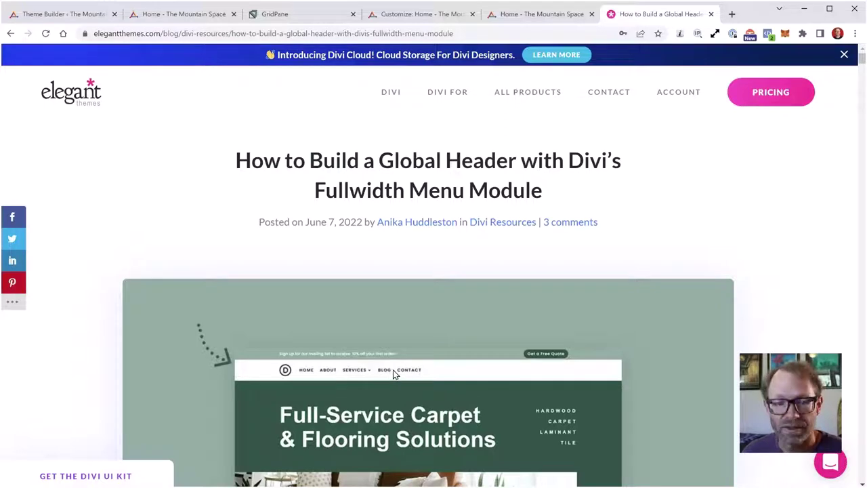
{"action": "scroll", "coordinate": [341, 356], "scroll_direction": "down", "scroll_amount": 3}
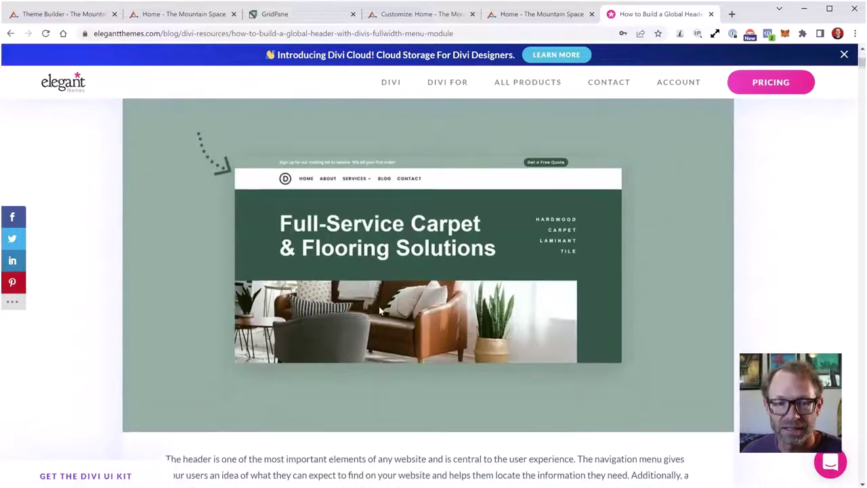
{"action": "scroll", "coordinate": [370, 238], "scroll_direction": "up", "scroll_amount": 1}
{"action": "scroll", "coordinate": [383, 282], "scroll_direction": "down", "scroll_amount": 5}
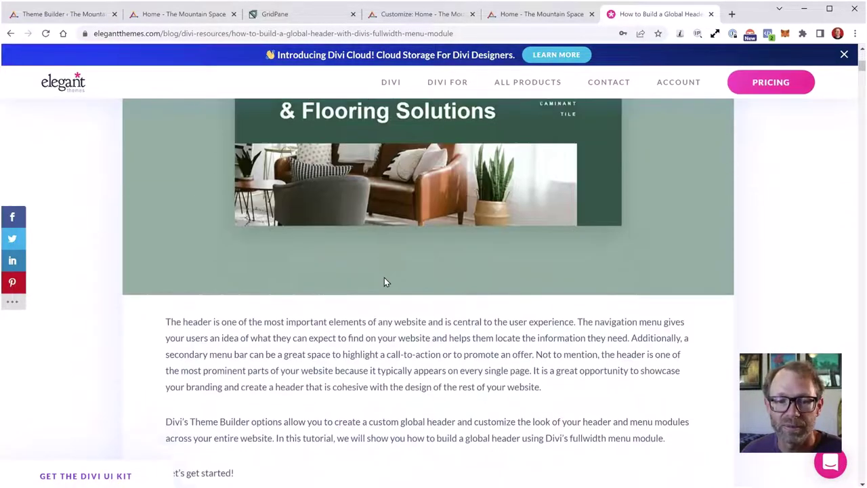
{"action": "scroll", "coordinate": [385, 282], "scroll_direction": "down", "scroll_amount": 2}
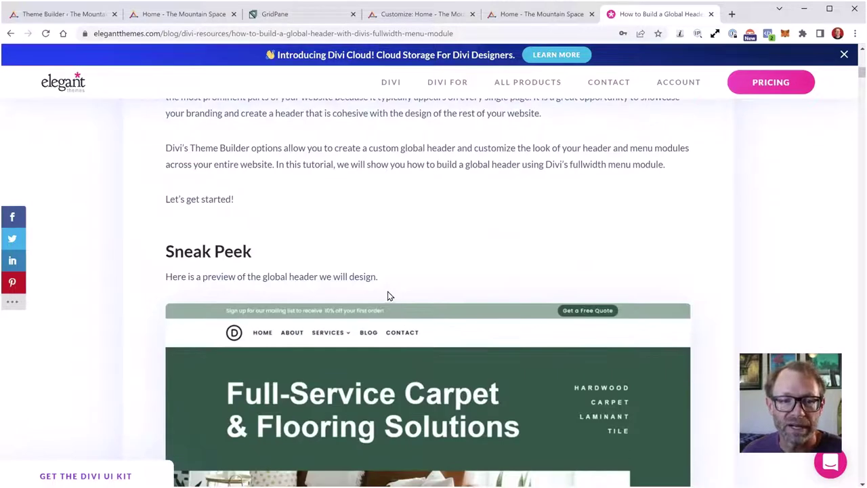
{"action": "scroll", "coordinate": [389, 294], "scroll_direction": "down", "scroll_amount": 4}
{"action": "scroll", "coordinate": [447, 216], "scroll_direction": "down", "scroll_amount": 3}
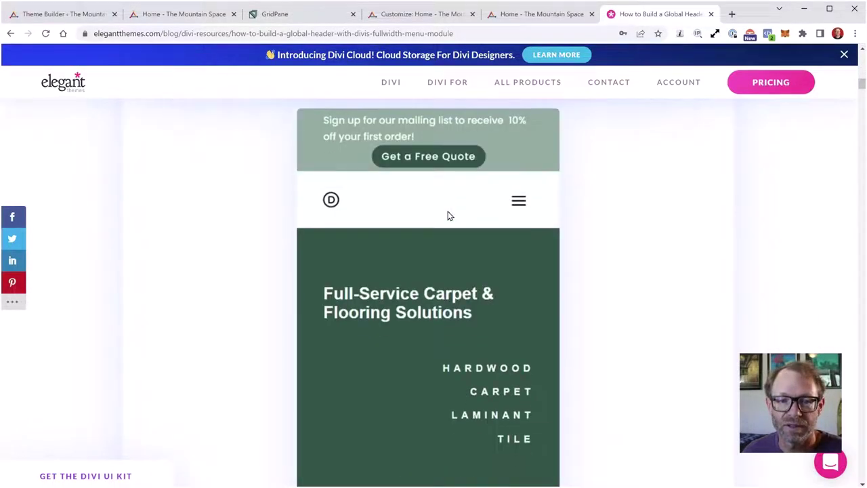
{"action": "scroll", "coordinate": [447, 215], "scroll_direction": "down", "scroll_amount": 7}
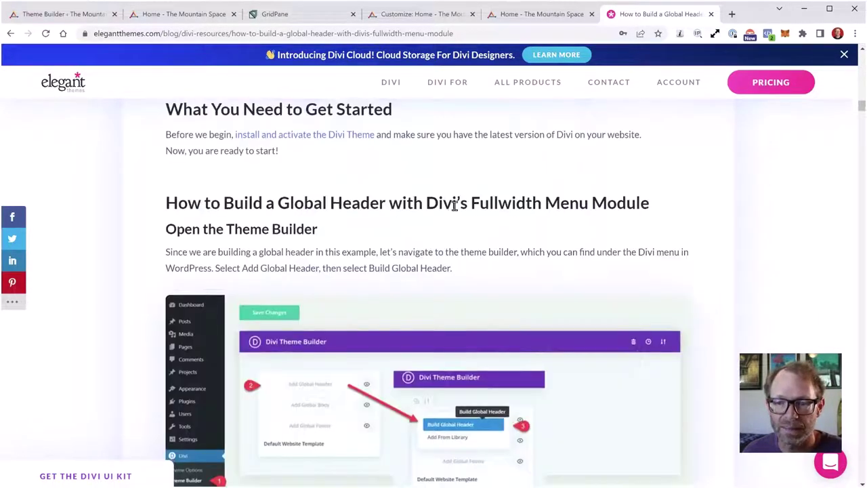
{"action": "left_click_drag", "start_coordinate": [862, 111], "coordinate": [861, 165]}
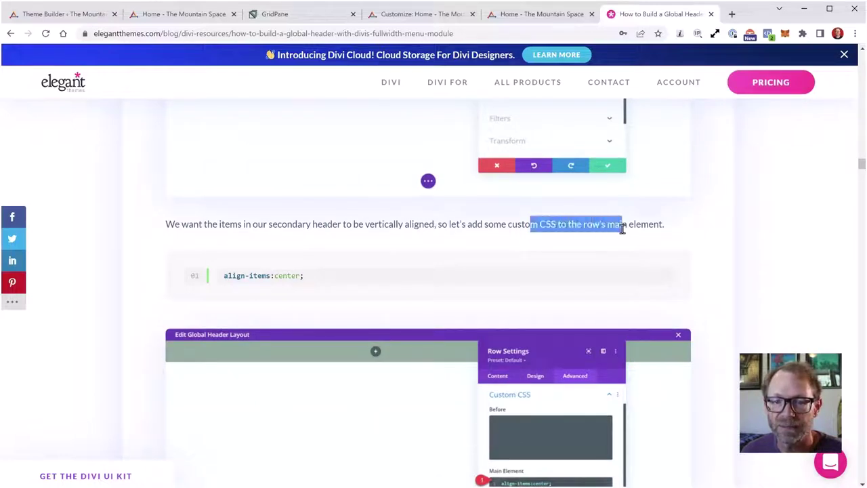
{"action": "left_click", "coordinate": [588, 228]}
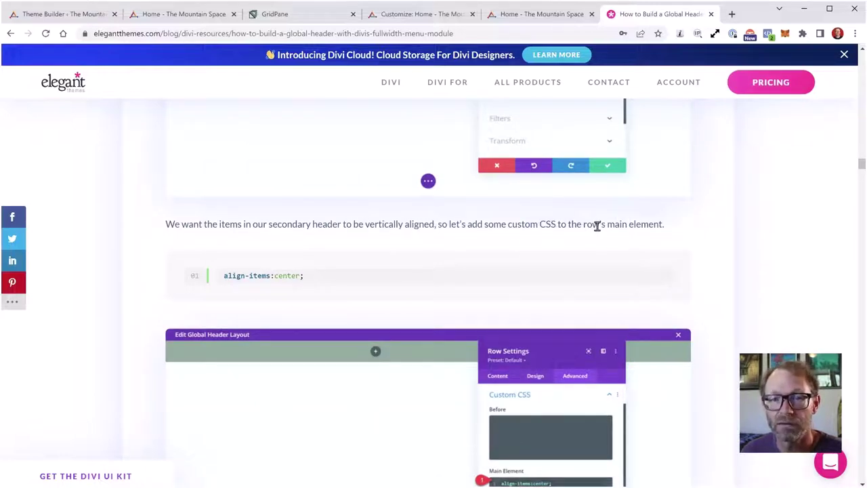
- Return to the Elegant Themes blog and search it for "free global header"
{"action": "left_click", "coordinate": [327, 284]}
{"action": "scroll", "coordinate": [379, 323], "scroll_direction": "down", "scroll_amount": 2}
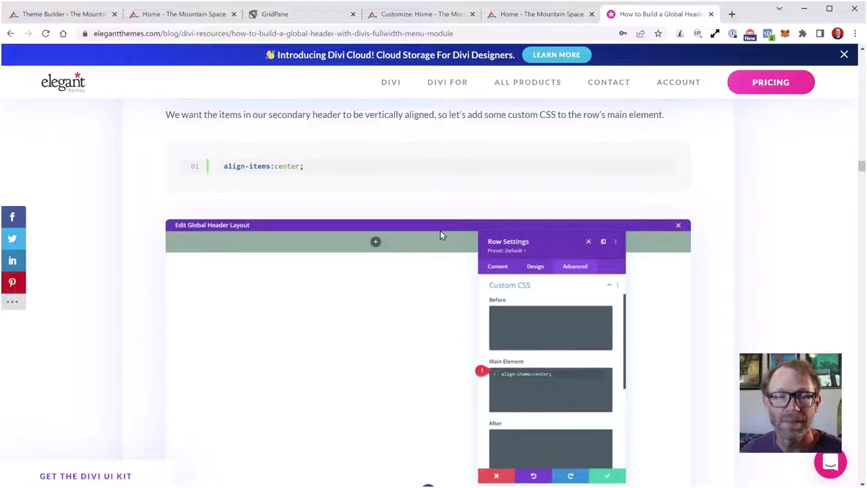
{"action": "left_click", "coordinate": [10, 34]}
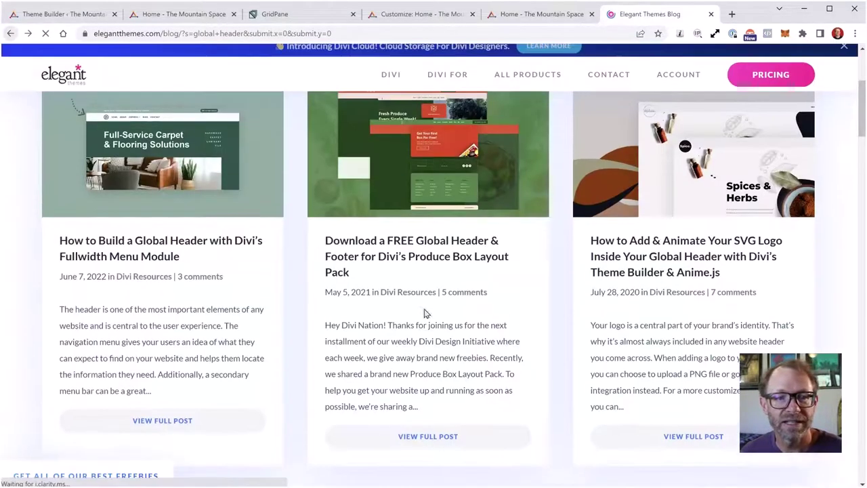
{"action": "scroll", "coordinate": [393, 291], "scroll_direction": "up", "scroll_amount": 4}
{"action": "left_click", "coordinate": [387, 233]}
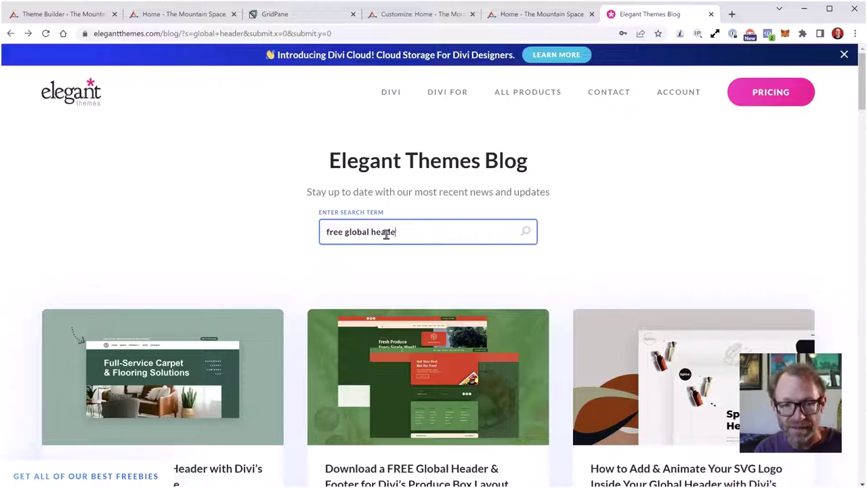
{"action": "type", "text": "free global header"}
{"action": "key", "text": "Return"}
{"action": "scroll", "coordinate": [397, 233], "scroll_direction": "down", "scroll_amount": 3}
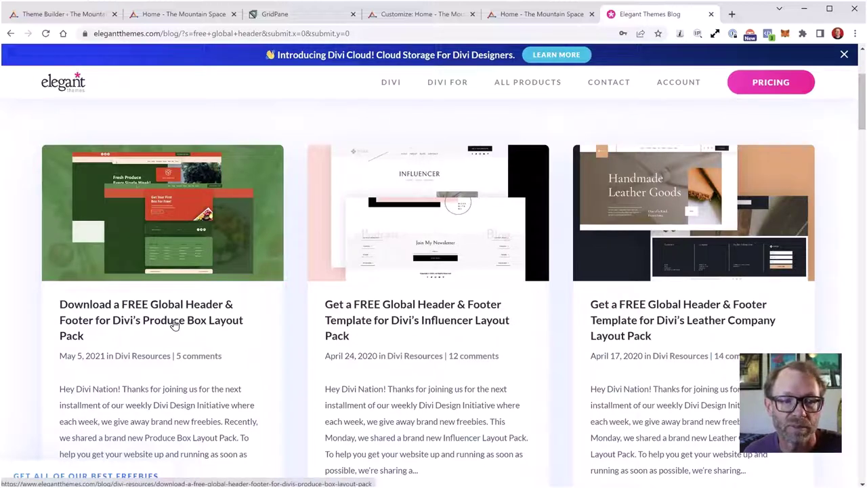
- Open the Produce Box Layout Pack global header and footer post and download its template files
{"action": "left_click", "coordinate": [175, 324]}
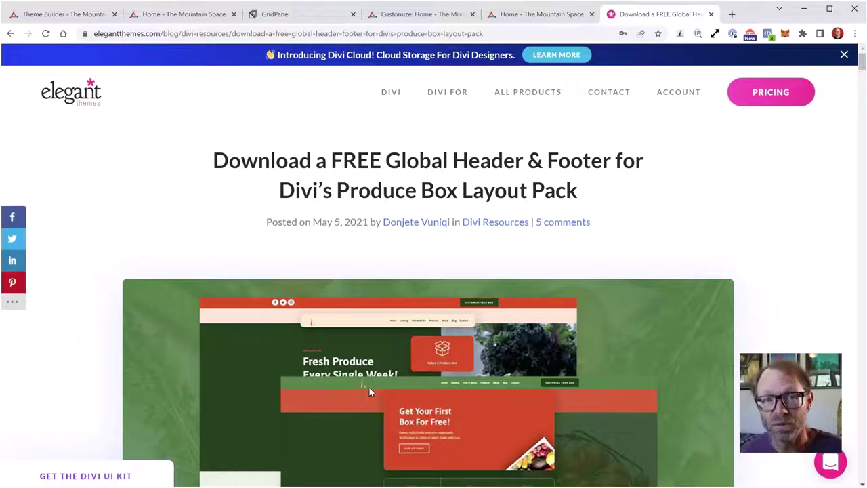
{"action": "scroll", "coordinate": [369, 388], "scroll_direction": "down", "scroll_amount": 1}
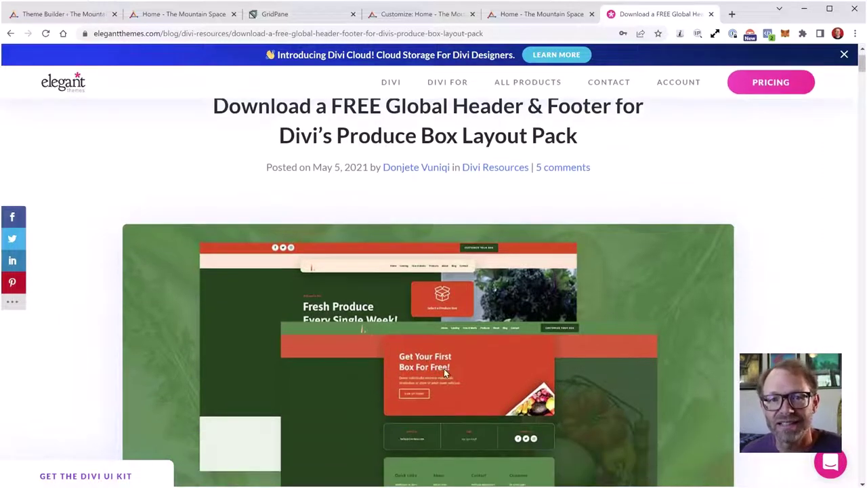
{"action": "scroll", "coordinate": [444, 365], "scroll_direction": "down", "scroll_amount": 2}
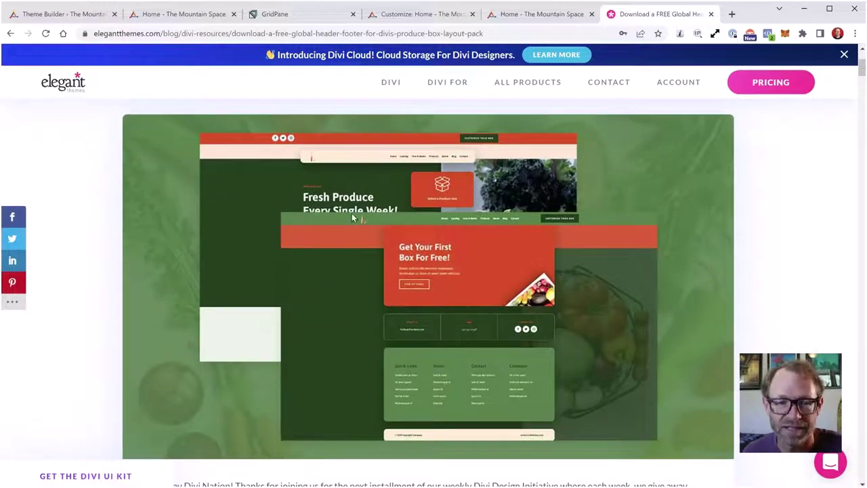
{"action": "scroll", "coordinate": [403, 360], "scroll_direction": "down", "scroll_amount": 6}
{"action": "scroll", "coordinate": [402, 351], "scroll_direction": "down", "scroll_amount": 1}
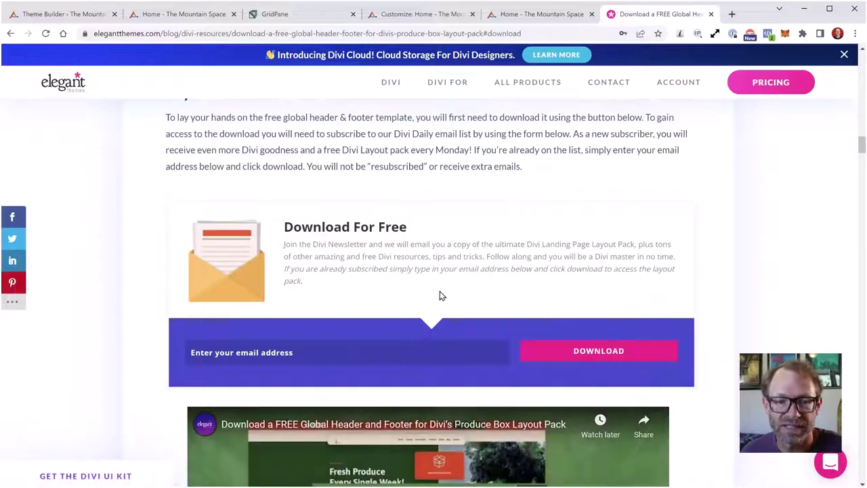
{"action": "scroll", "coordinate": [441, 294], "scroll_direction": "down", "scroll_amount": 2}
{"action": "scroll", "coordinate": [439, 291], "scroll_direction": "up", "scroll_amount": 1}
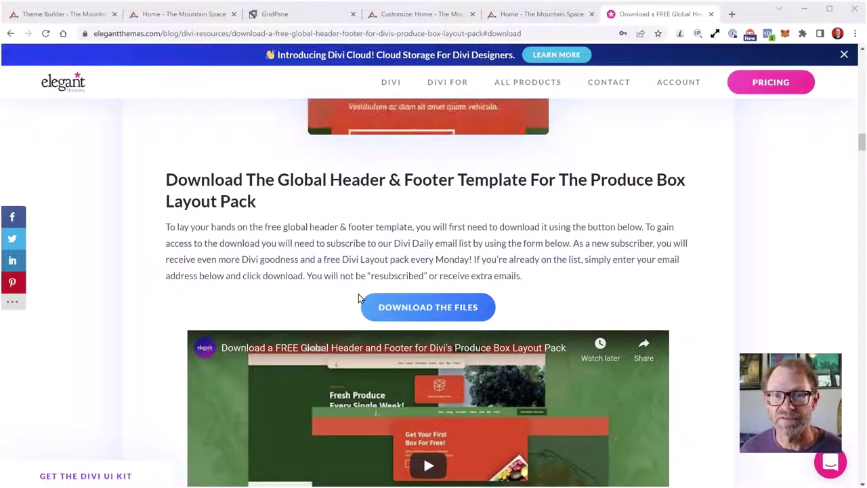
{"action": "left_click", "coordinate": [438, 308]}
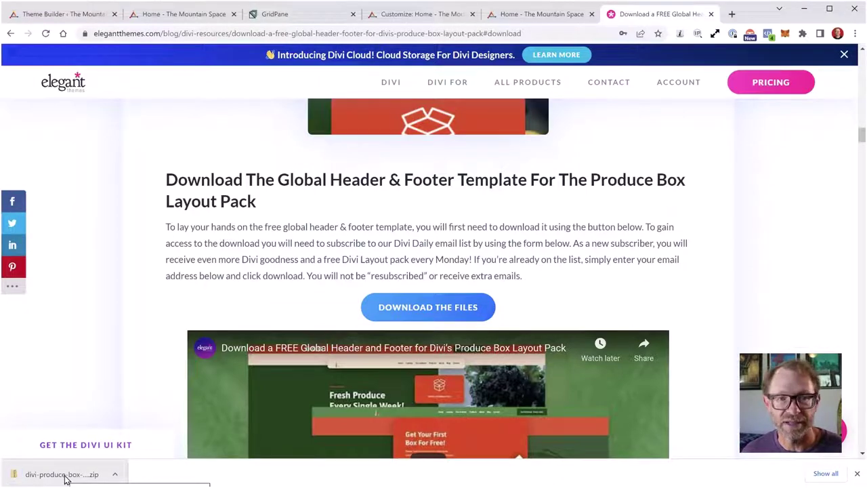
{"action": "left_click", "coordinate": [858, 475]}
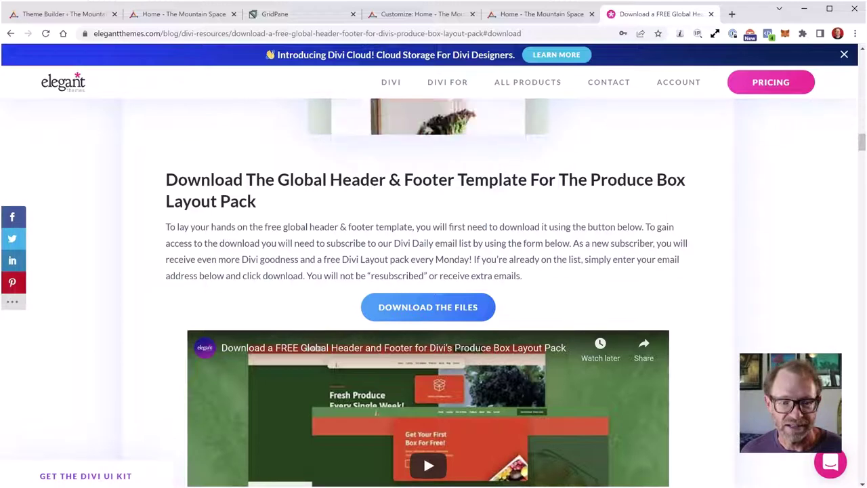
- In File Explorer, move the divi-produce-box-header-footer-template zip from the Downloads folder to the Desktop
{"action": "key", "text": "alt+Tab"}
{"action": "left_click_drag", "start_coordinate": [252, 68], "coordinate": [238, 25]}
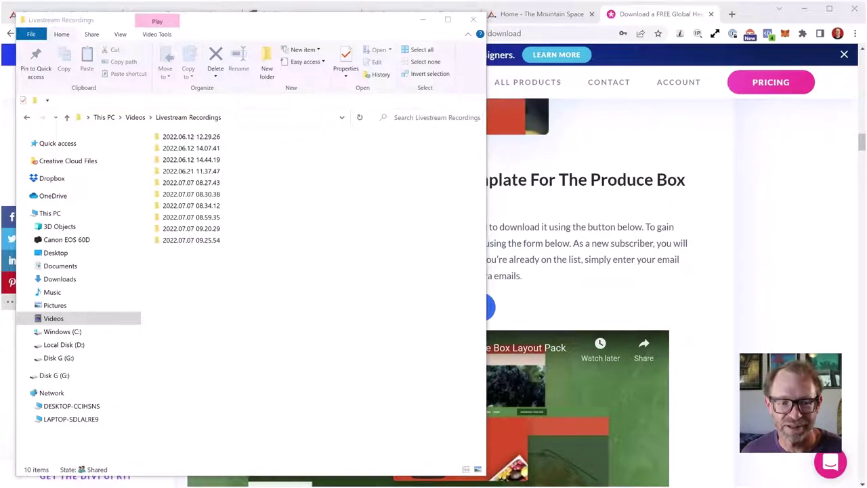
{"action": "right_click", "coordinate": [255, 485]}
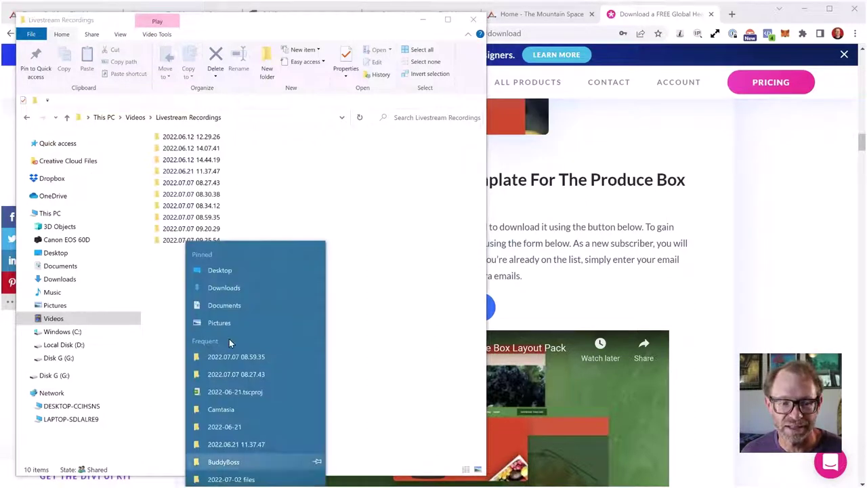
{"action": "left_click", "coordinate": [227, 288]}
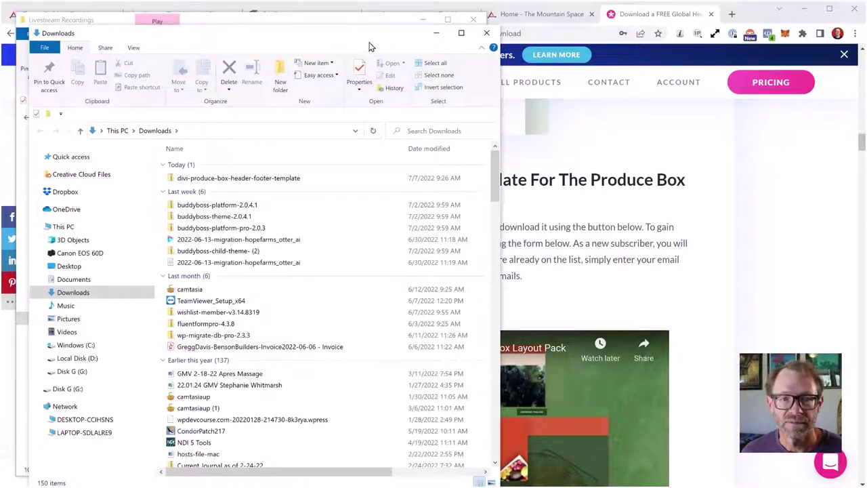
{"action": "left_click_drag", "start_coordinate": [410, 33], "coordinate": [721, 27]}
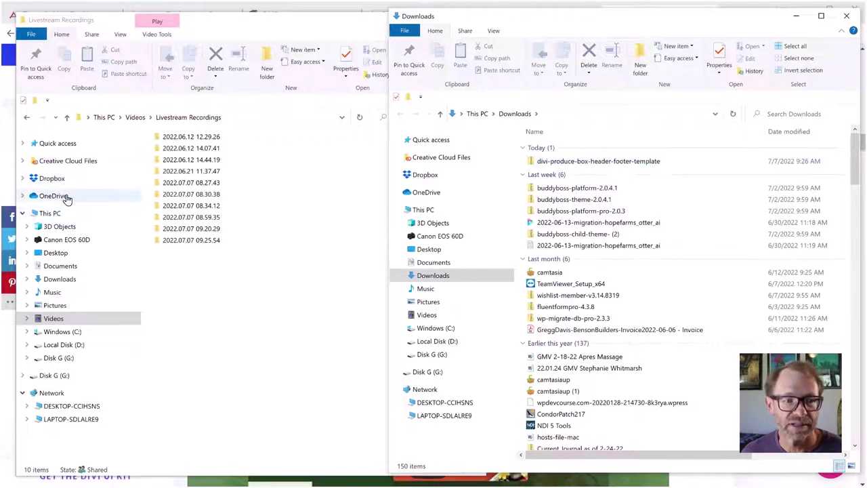
{"action": "left_click", "coordinate": [55, 253]}
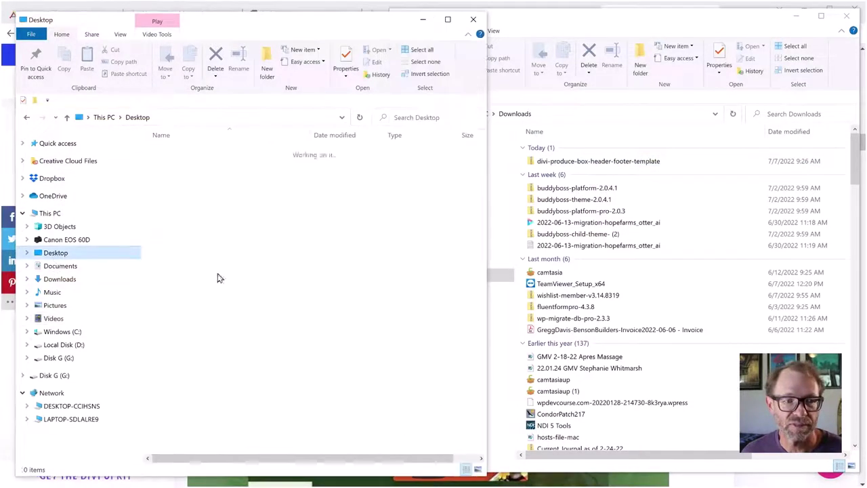
{"action": "left_click", "coordinate": [602, 166]}
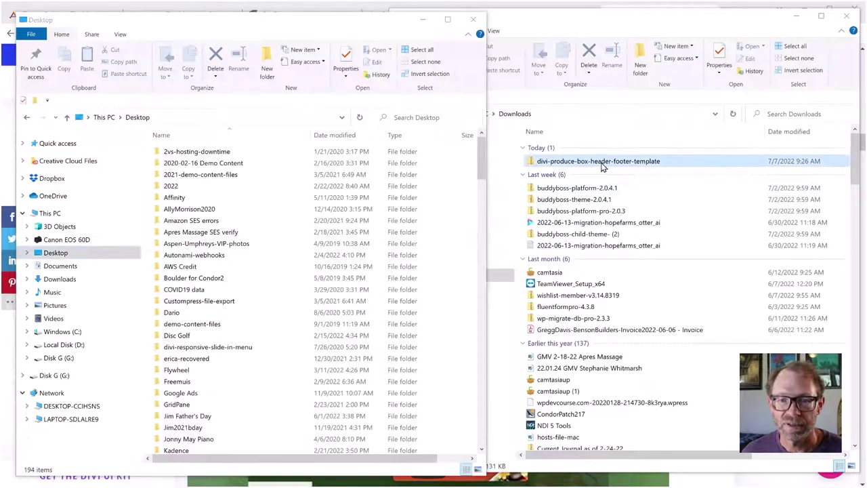
{"action": "left_click_drag", "start_coordinate": [603, 166], "coordinate": [248, 462]}
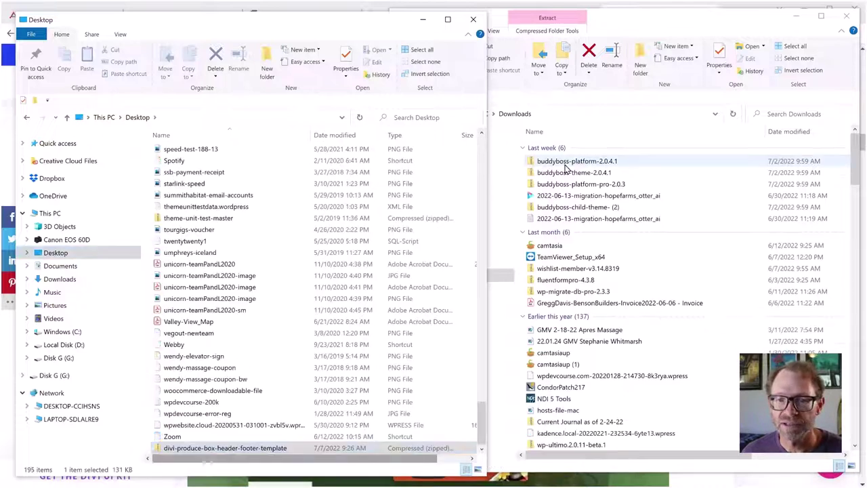
- Extract the divi-produce-box-header-footer-template zip on the Desktop and open the template folder inside the extracted folder
{"action": "right_click", "coordinate": [234, 450]}
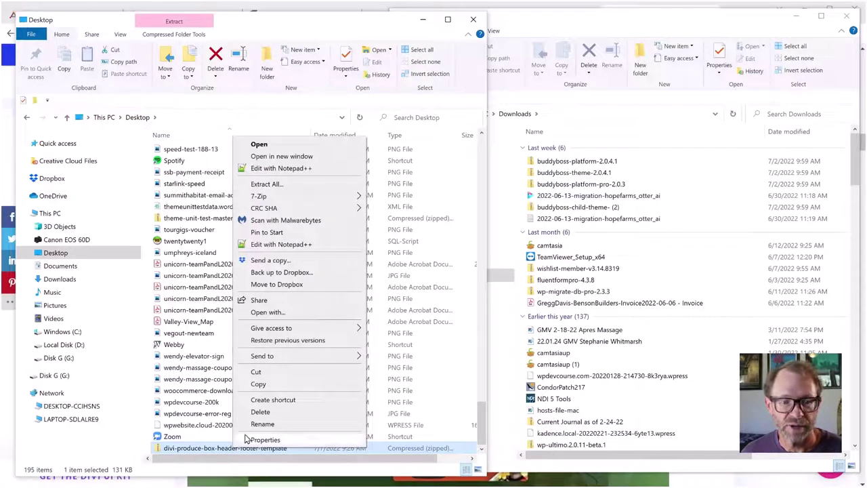
{"action": "left_click", "coordinate": [266, 184]}
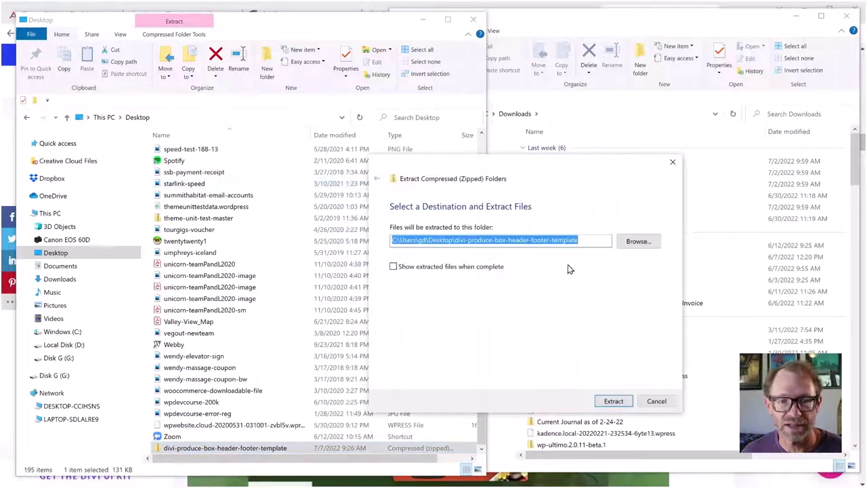
{"action": "left_click", "coordinate": [615, 401]}
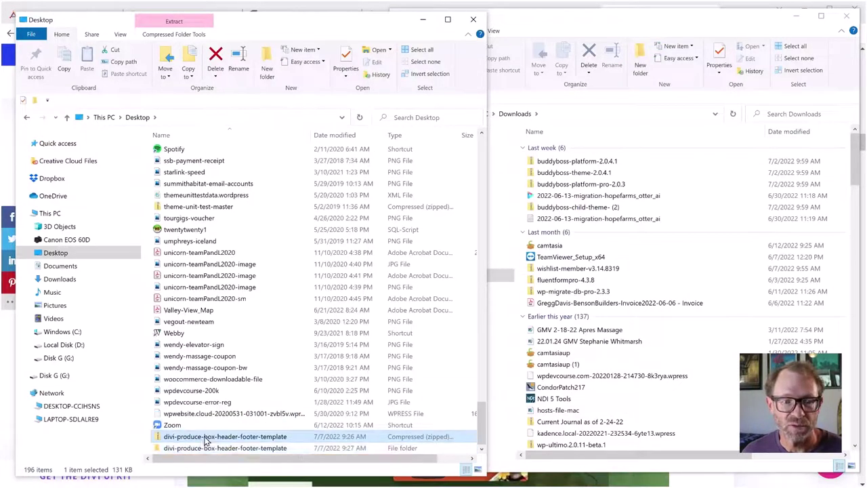
{"action": "double_click", "coordinate": [201, 447]}
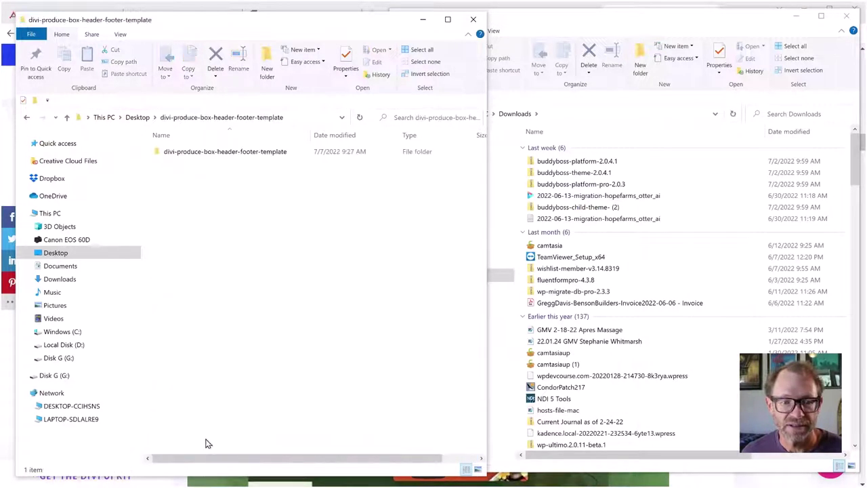
{"action": "double_click", "coordinate": [215, 153]}
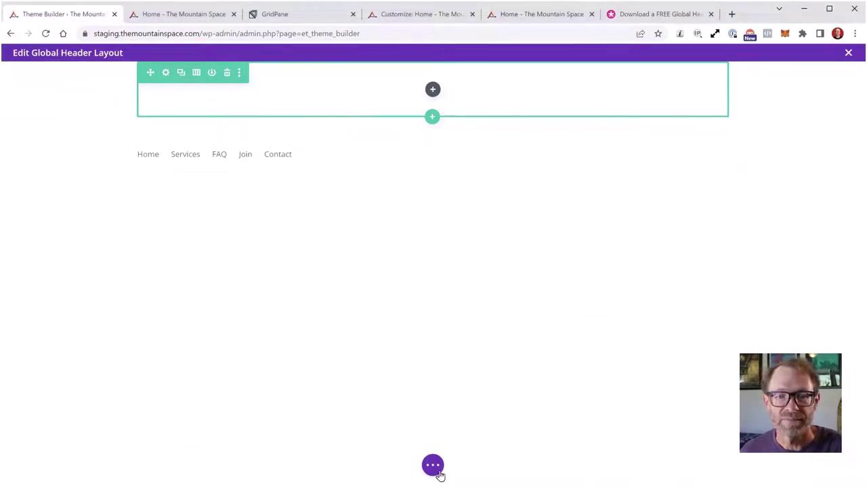
- Exit the global header layout in Divi Theme Builder discarding its changes, and delete the header from all four templates, saving the result
{"action": "left_click", "coordinate": [848, 53]}
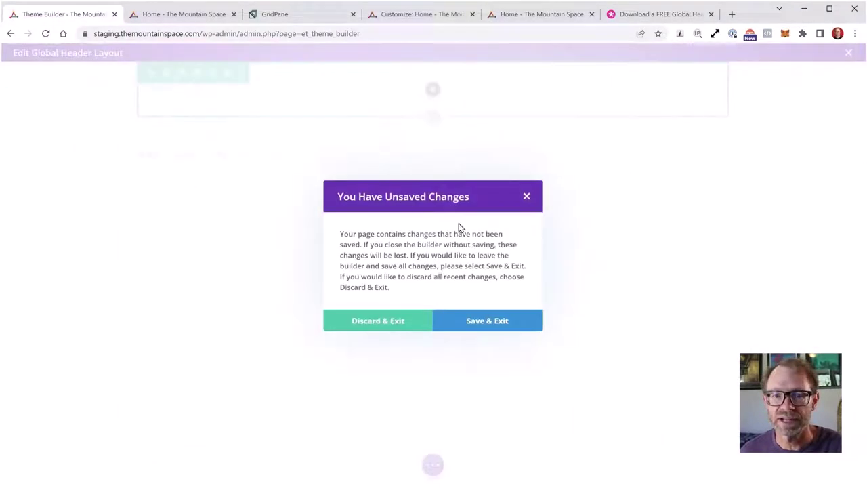
{"action": "left_click", "coordinate": [407, 324]}
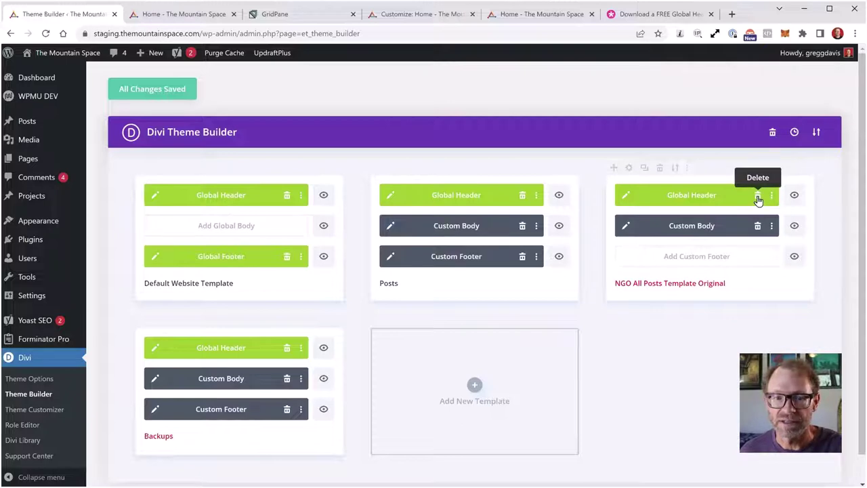
{"action": "left_click", "coordinate": [287, 348]}
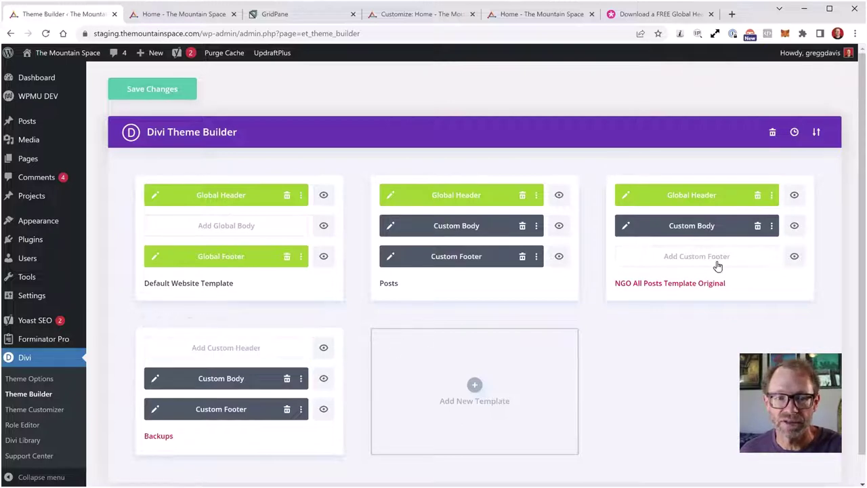
{"action": "left_click", "coordinate": [757, 196]}
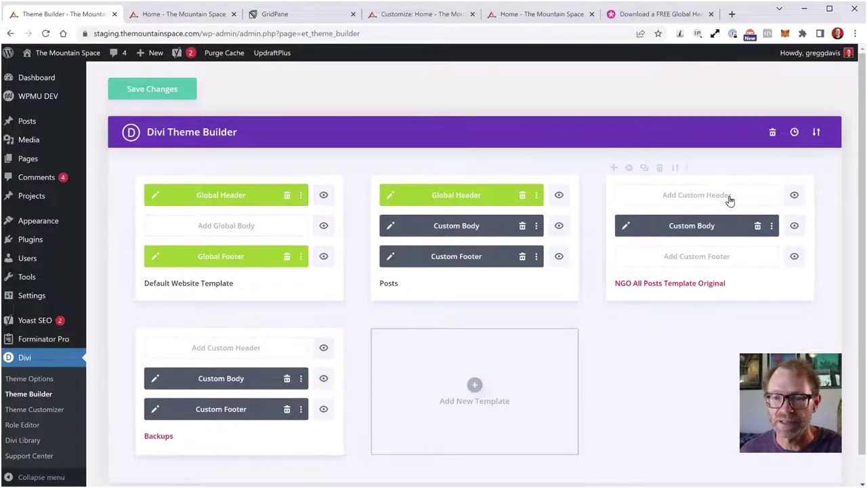
{"action": "left_click", "coordinate": [523, 197]}
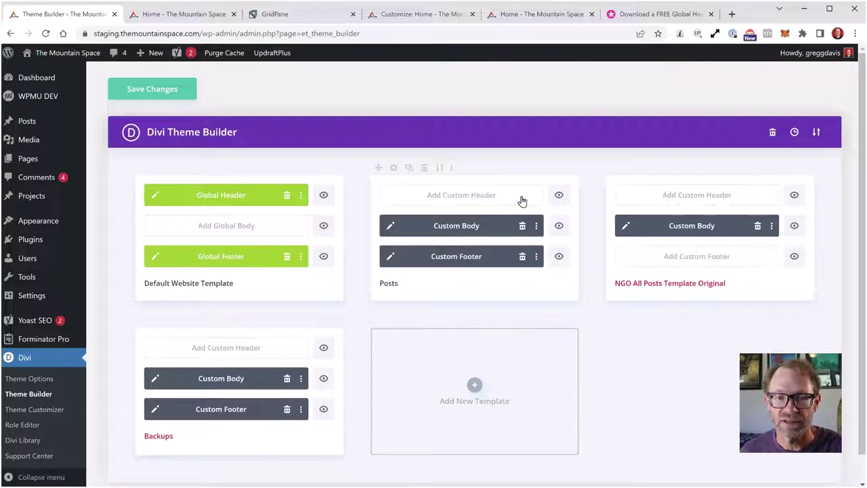
{"action": "left_click", "coordinate": [288, 197]}
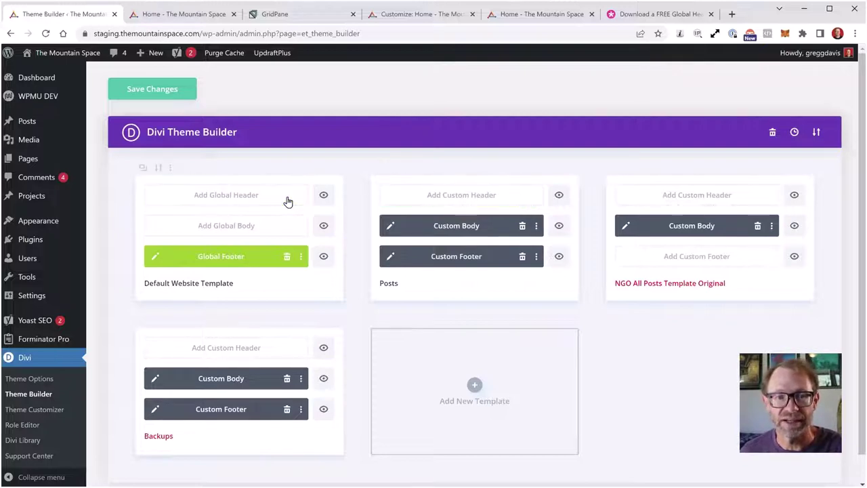
{"action": "left_click", "coordinate": [170, 89]}
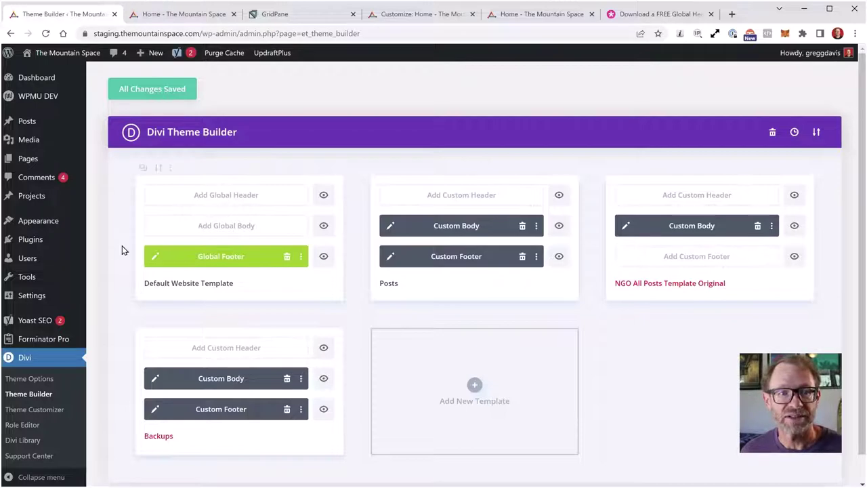
- Reload the staging site's home page, check its header at different scroll positions, and return to the Theme Builder
{"action": "left_click", "coordinate": [198, 19]}
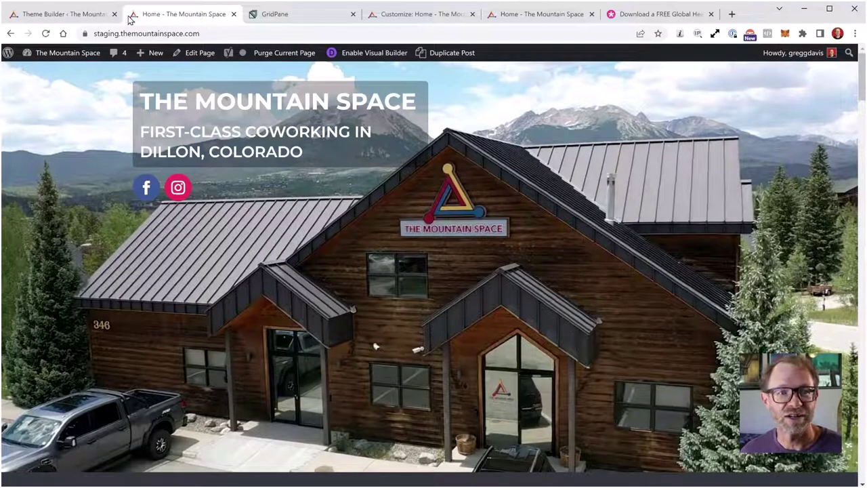
{"action": "left_click", "coordinate": [45, 33]}
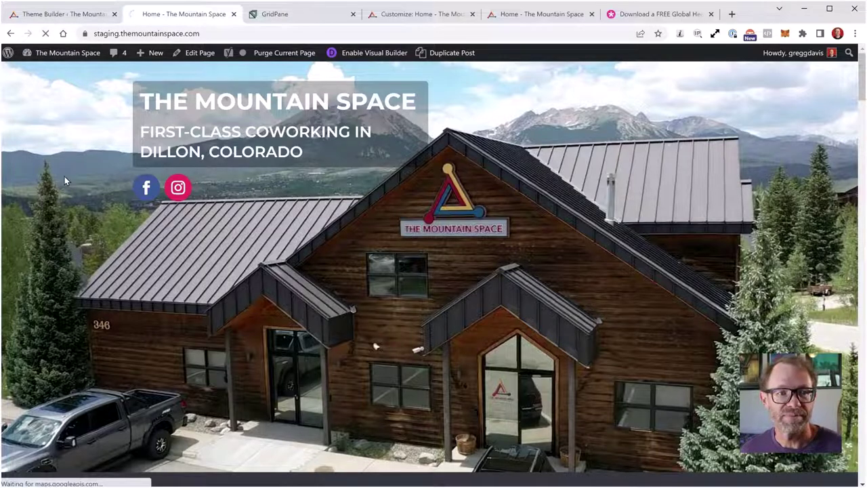
{"action": "scroll", "coordinate": [546, 283], "scroll_direction": "down", "scroll_amount": 5}
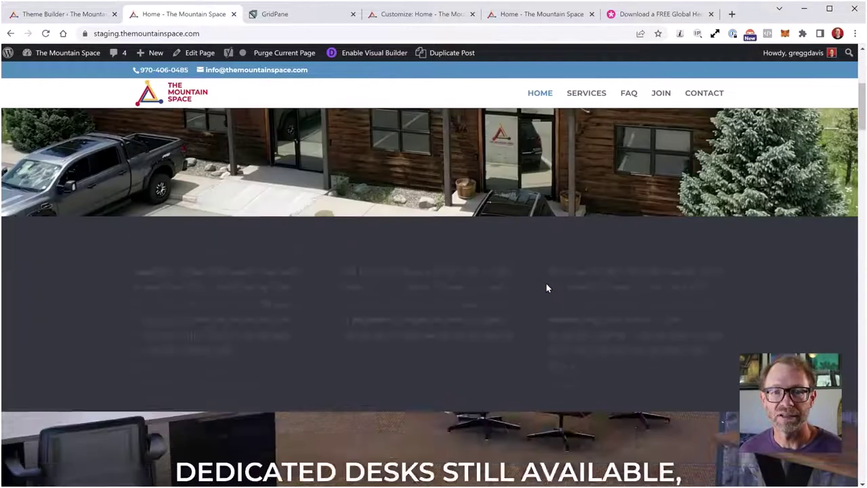
{"action": "scroll", "coordinate": [546, 286], "scroll_direction": "up", "scroll_amount": 5}
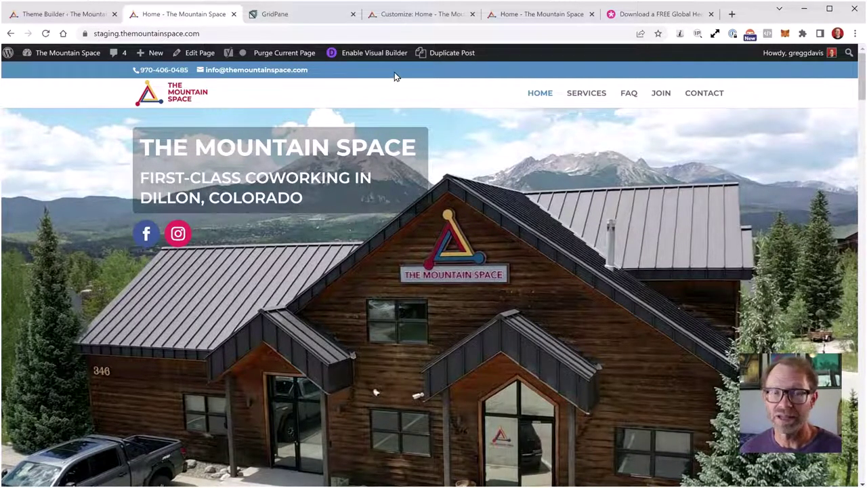
{"action": "left_click", "coordinate": [89, 16]}
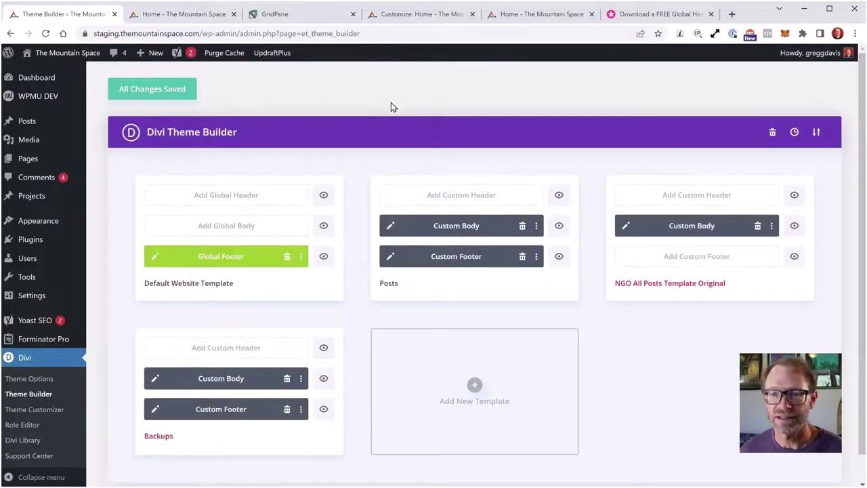
{"action": "scroll", "coordinate": [558, 234], "scroll_direction": "down", "scroll_amount": 1}
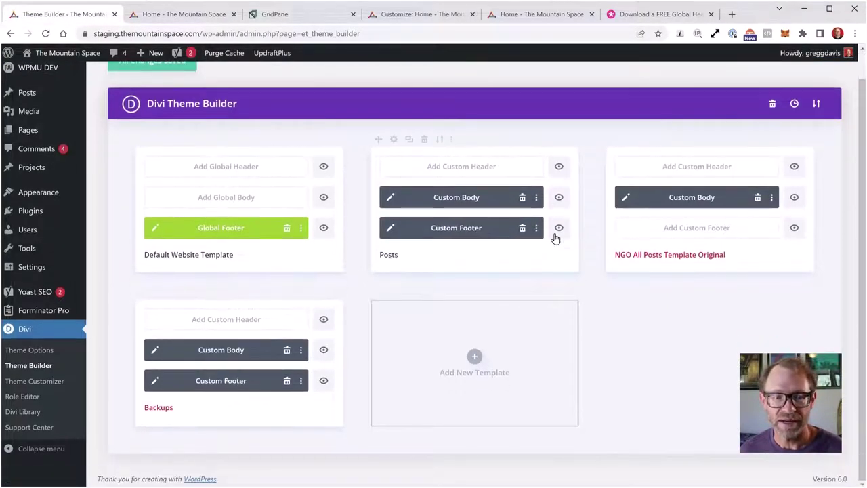
{"action": "scroll", "coordinate": [559, 228], "scroll_direction": "up", "scroll_amount": 1}
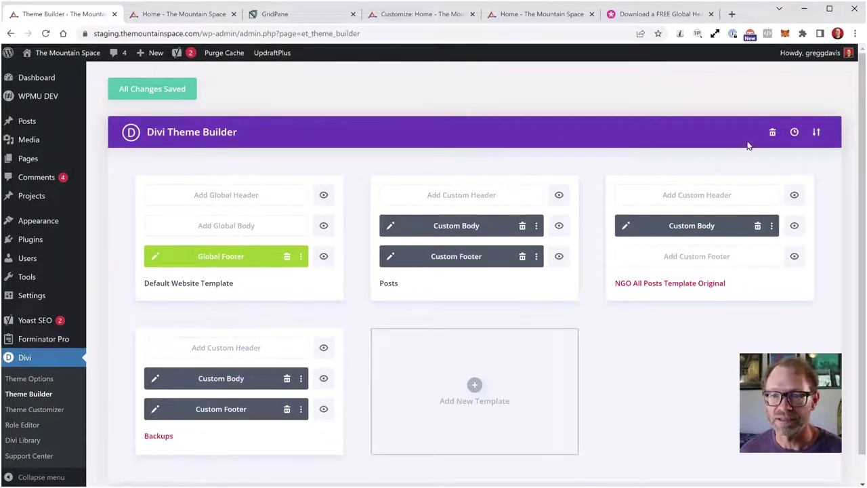
{"action": "left_click", "coordinate": [817, 132]}
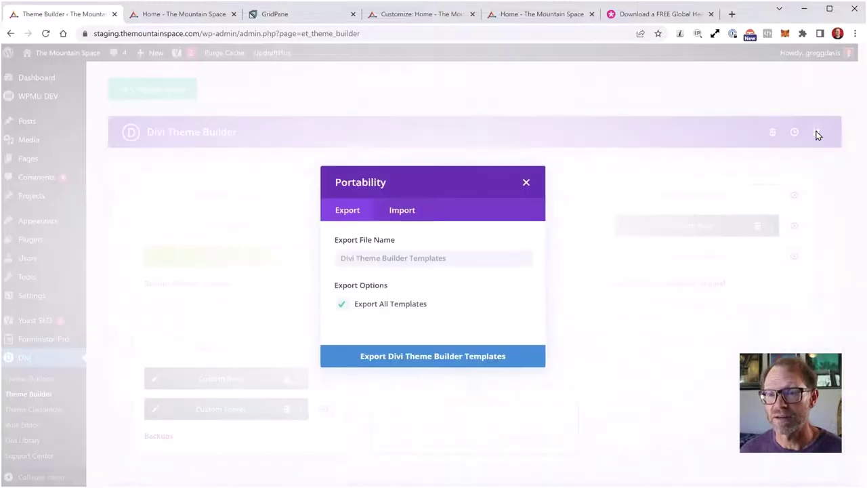
{"action": "left_click", "coordinate": [404, 212]}
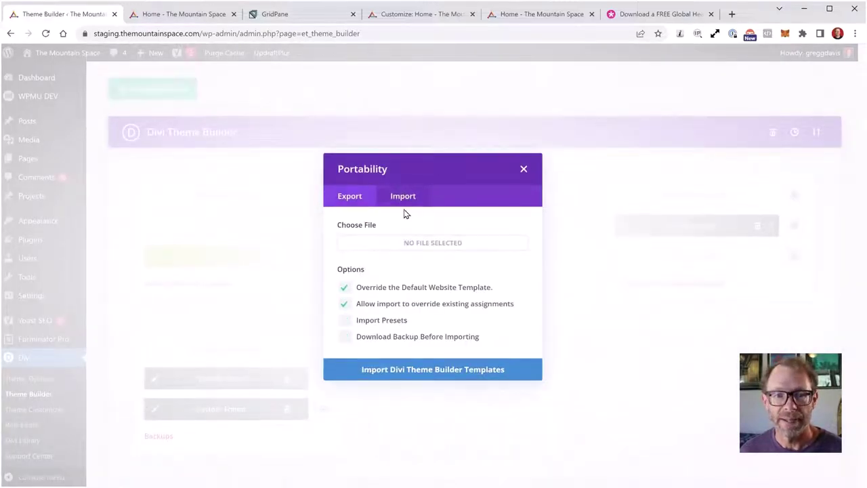
{"action": "left_click", "coordinate": [427, 244]}
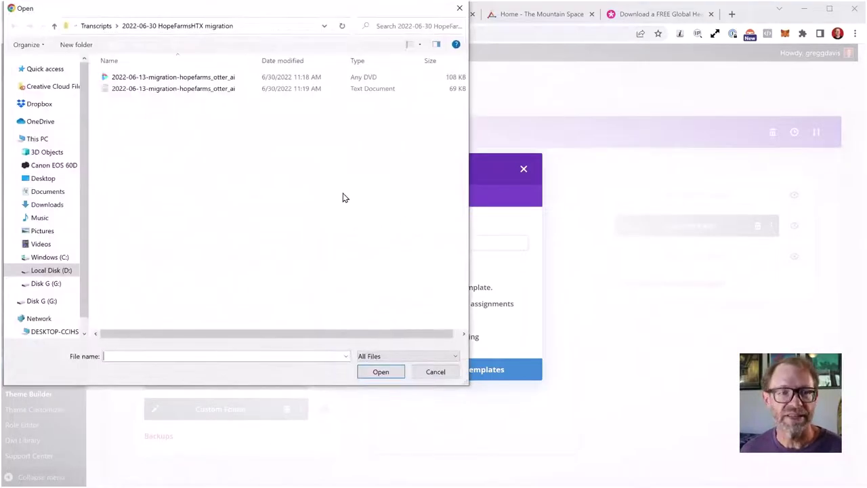
{"action": "left_click", "coordinate": [47, 182]}
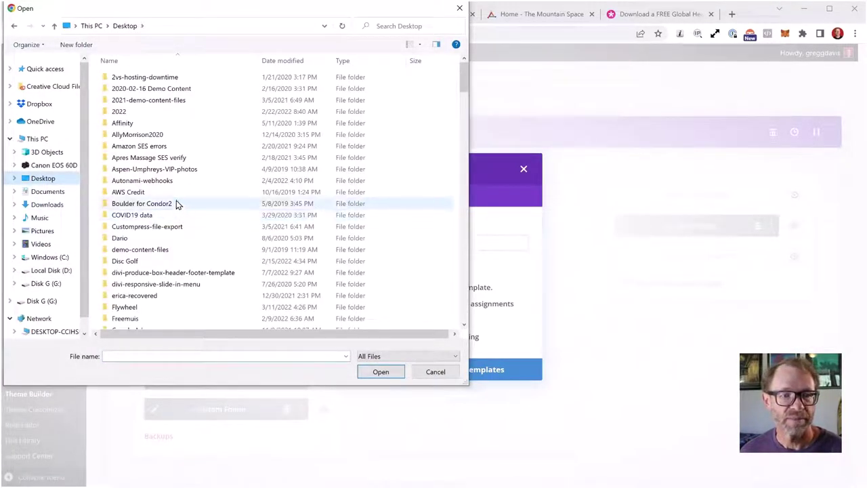
{"action": "scroll", "coordinate": [176, 203], "scroll_direction": "down", "scroll_amount": 6}
{"action": "scroll", "coordinate": [177, 203], "scroll_direction": "down", "scroll_amount": 3}
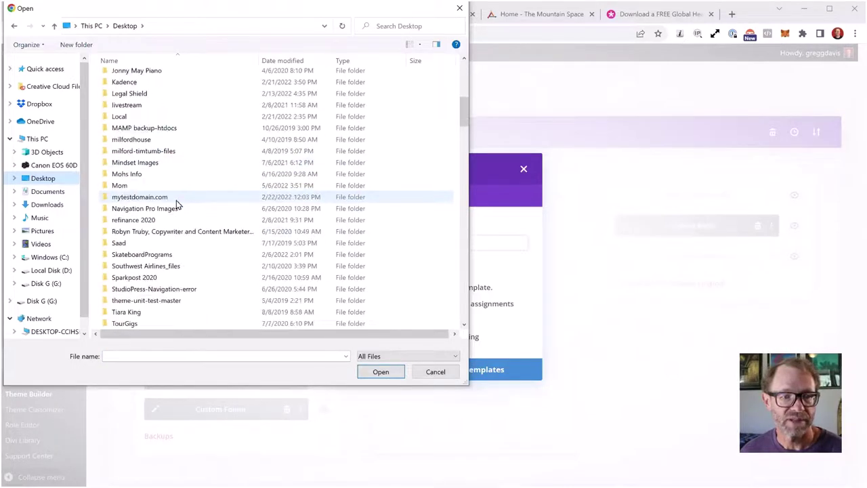
{"action": "scroll", "coordinate": [176, 201], "scroll_direction": "up", "scroll_amount": 2}
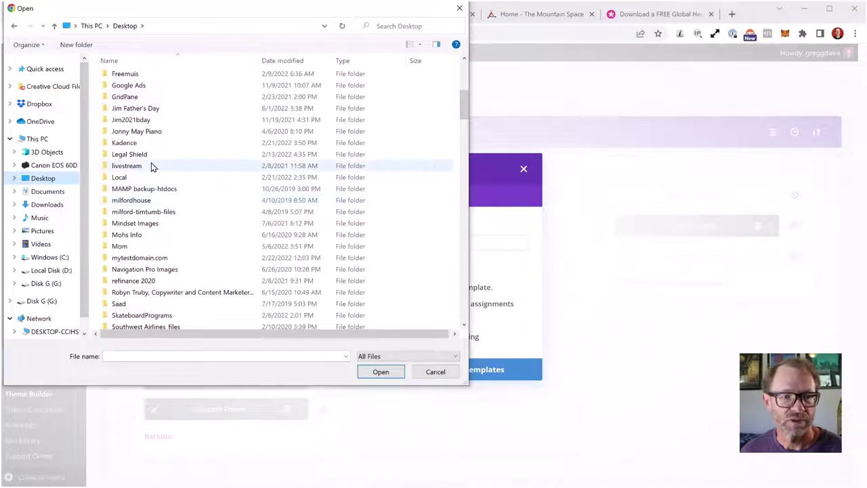
{"action": "scroll", "coordinate": [151, 167], "scroll_direction": "up", "scroll_amount": 6}
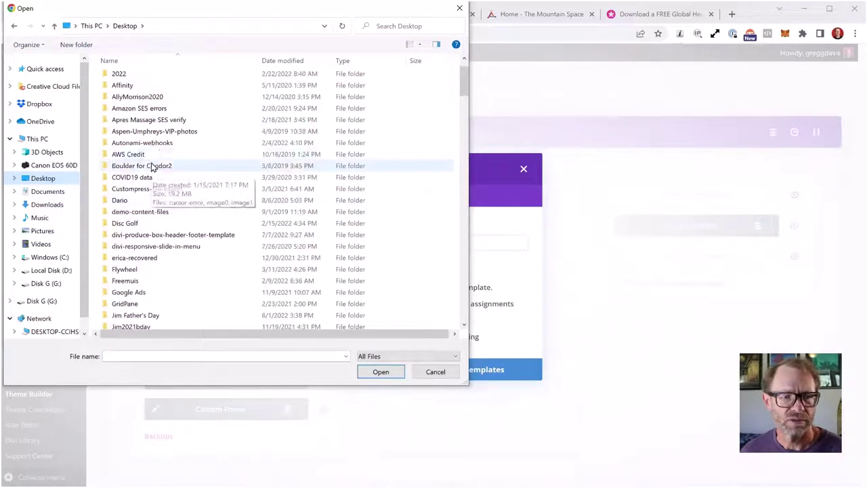
{"action": "double_click", "coordinate": [134, 236]}
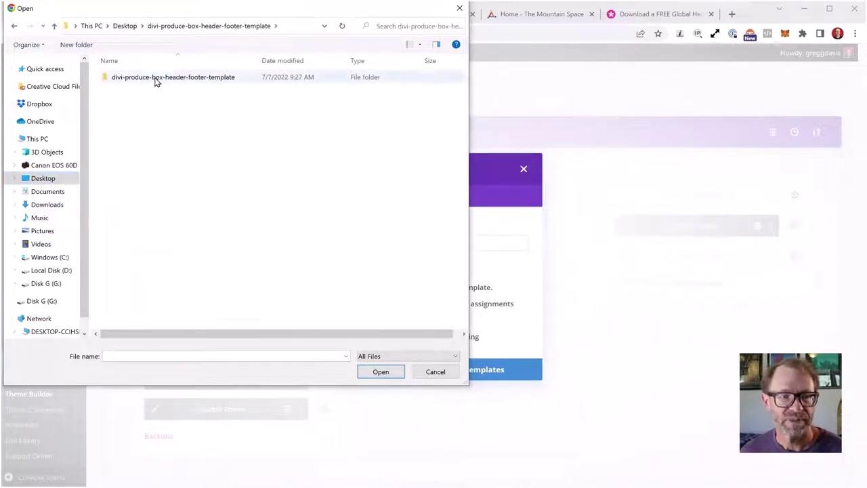
{"action": "double_click", "coordinate": [156, 79]}
{"action": "left_click", "coordinate": [152, 79]}
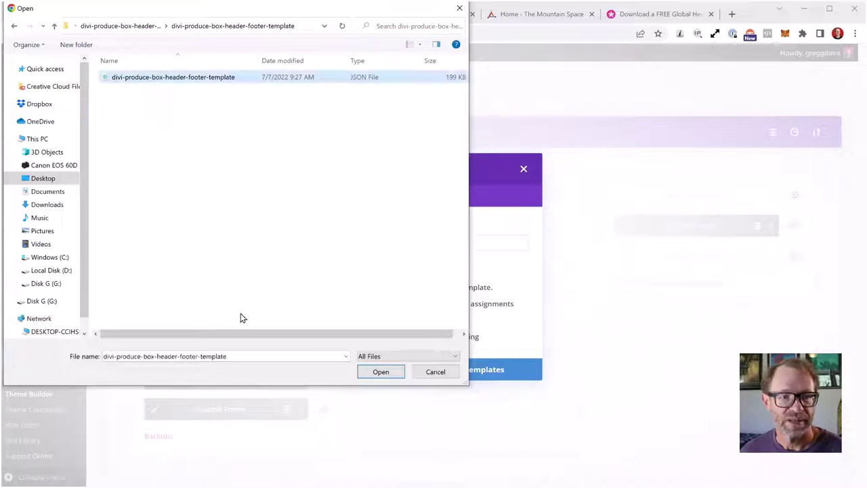
{"action": "left_click", "coordinate": [381, 372]}
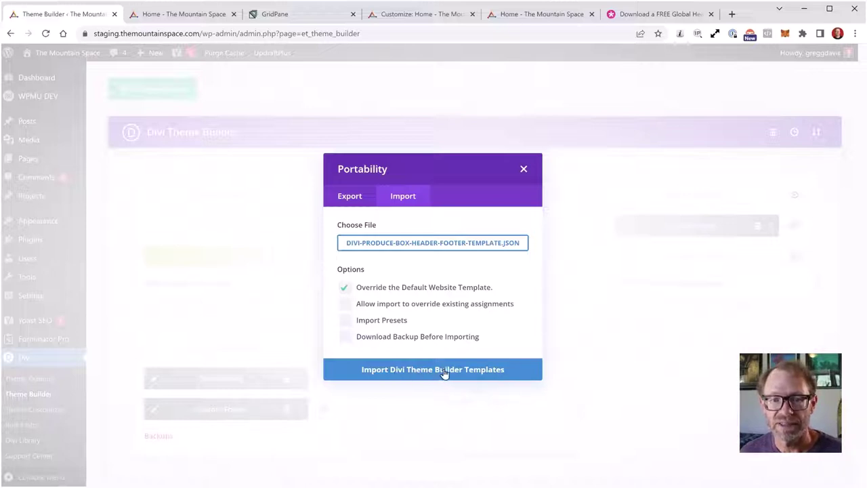
{"action": "left_click", "coordinate": [523, 169]}
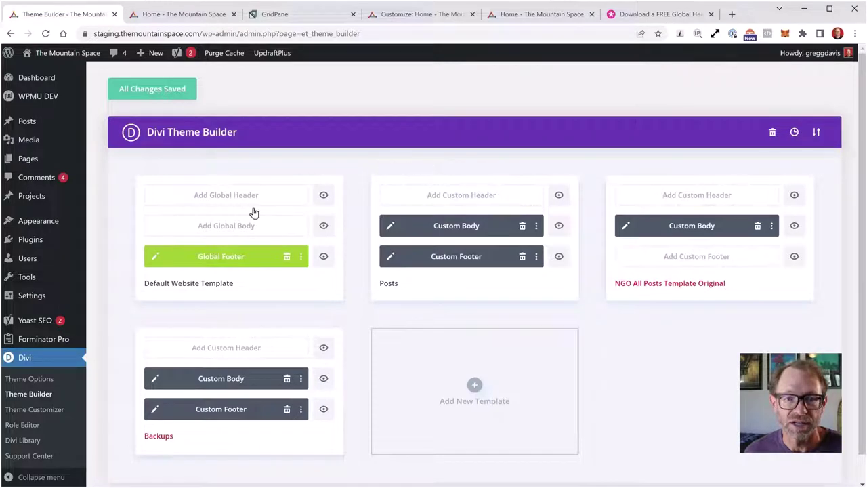
- Duplicate the Default Website Template as a backup, leave the copy unassigned, and save the Theme Builder changes
{"action": "left_click", "coordinate": [143, 168]}
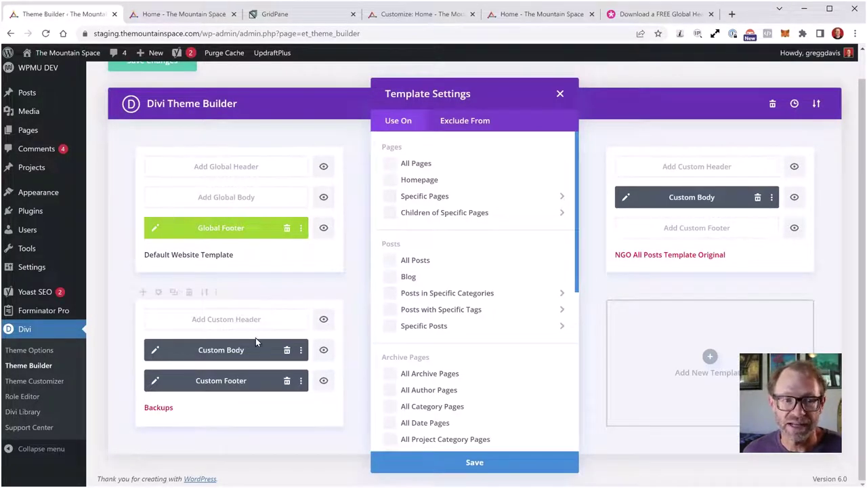
{"action": "left_click", "coordinate": [448, 309]}
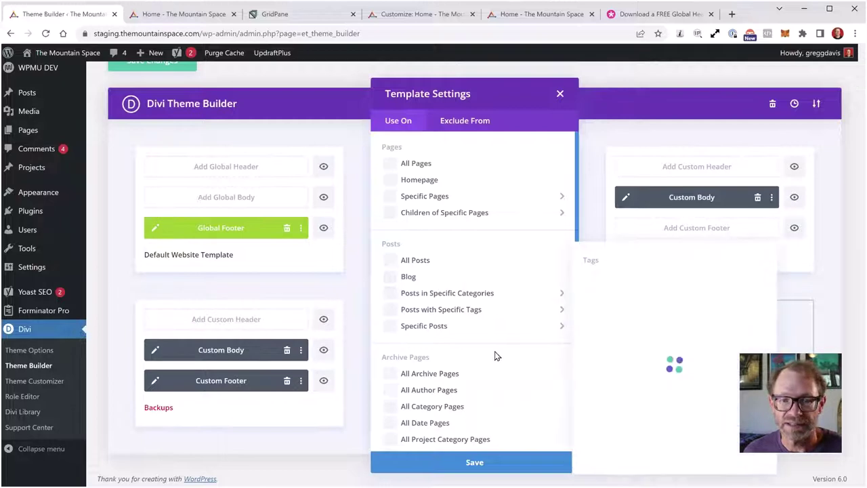
{"action": "left_click", "coordinate": [453, 98]}
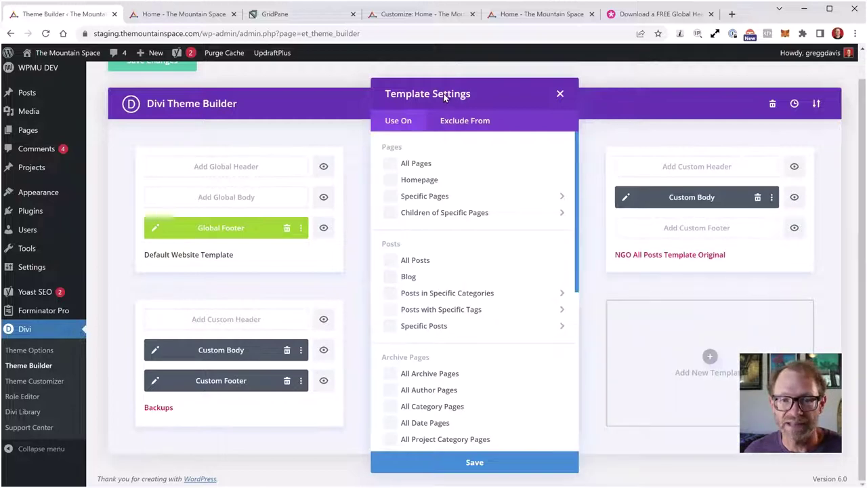
{"action": "left_click", "coordinate": [560, 94]}
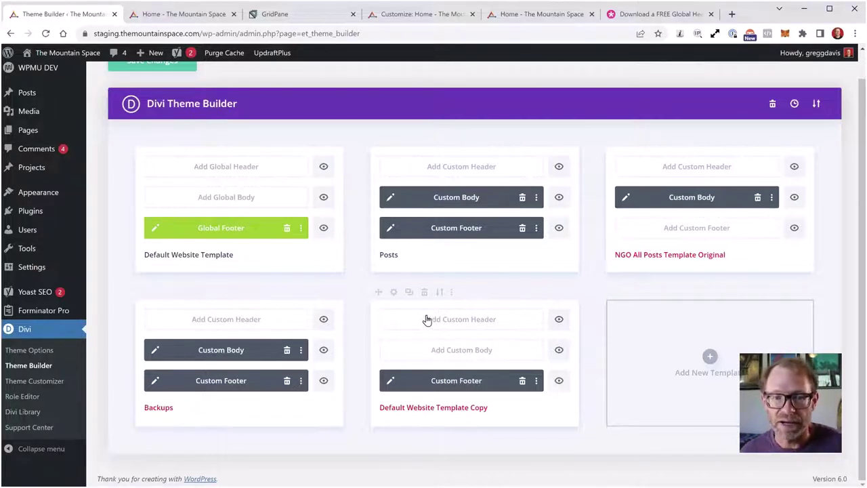
{"action": "left_click", "coordinate": [394, 292]}
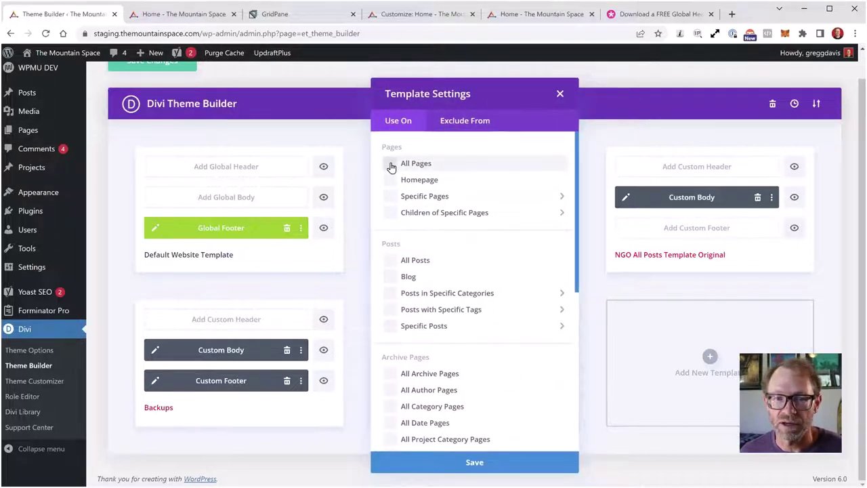
{"action": "left_click", "coordinate": [560, 94]}
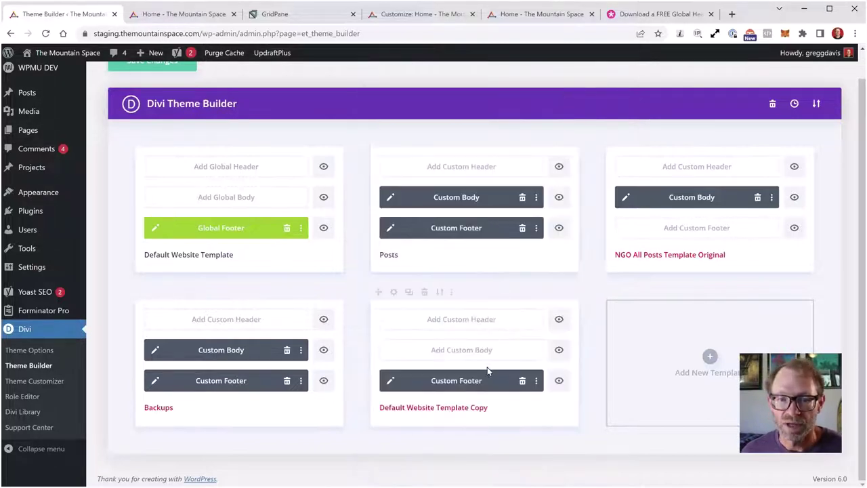
{"action": "left_click_drag", "start_coordinate": [386, 410], "coordinate": [497, 404]}
{"action": "left_click", "coordinate": [491, 403]}
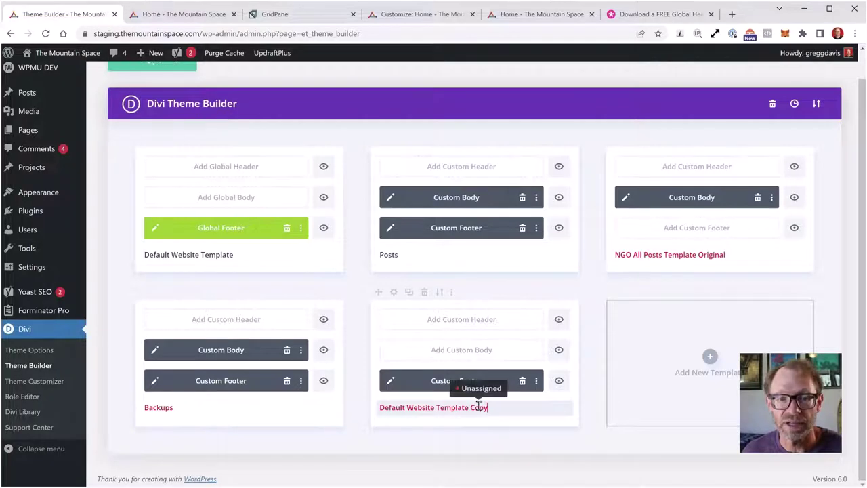
{"action": "scroll", "coordinate": [501, 129], "scroll_direction": "up", "scroll_amount": 1}
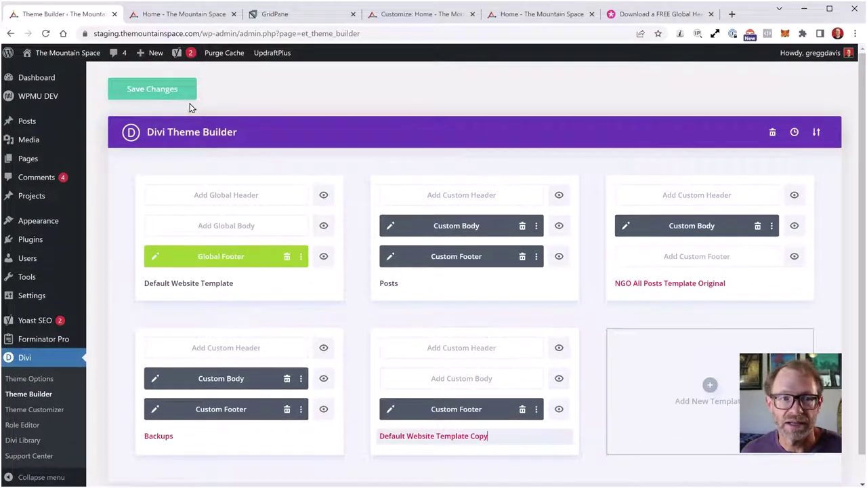
{"action": "left_click", "coordinate": [174, 91]}
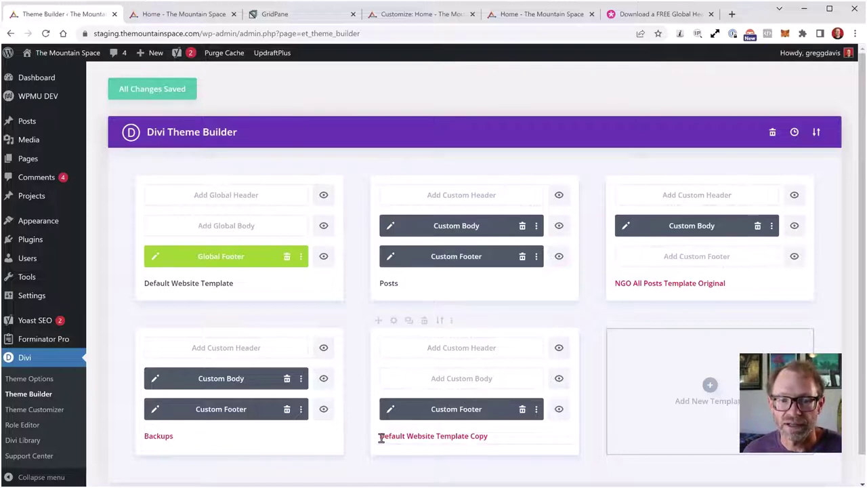
- Rename the Default Website Template Copy to "Custom Footer - original" and save the changes
{"action": "left_click_drag", "start_coordinate": [382, 439], "coordinate": [515, 439]}
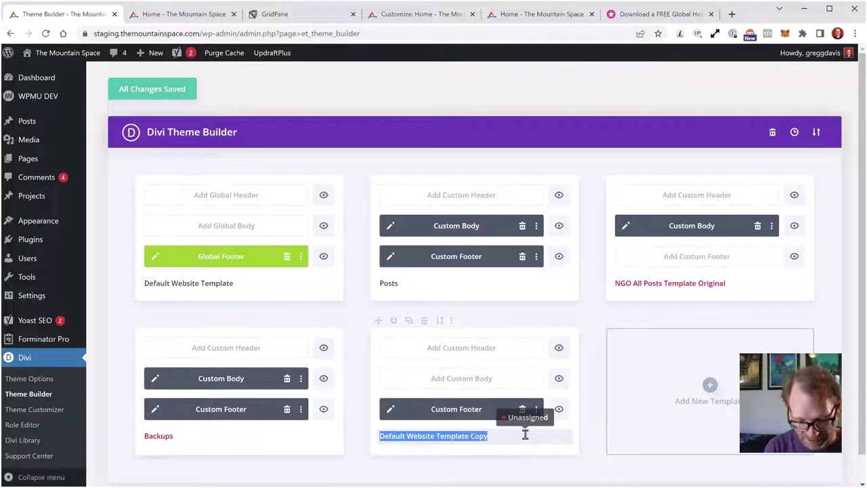
{"action": "type", "text": "Custom Footer - original"}
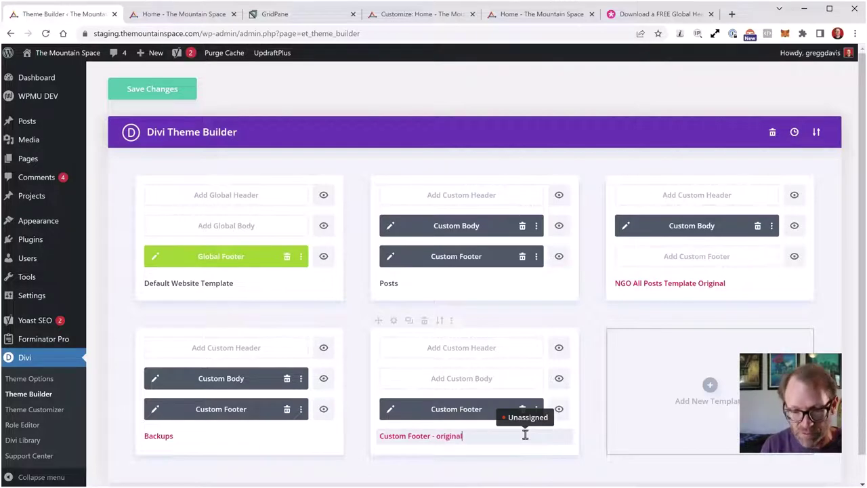
{"action": "left_click", "coordinate": [161, 92]}
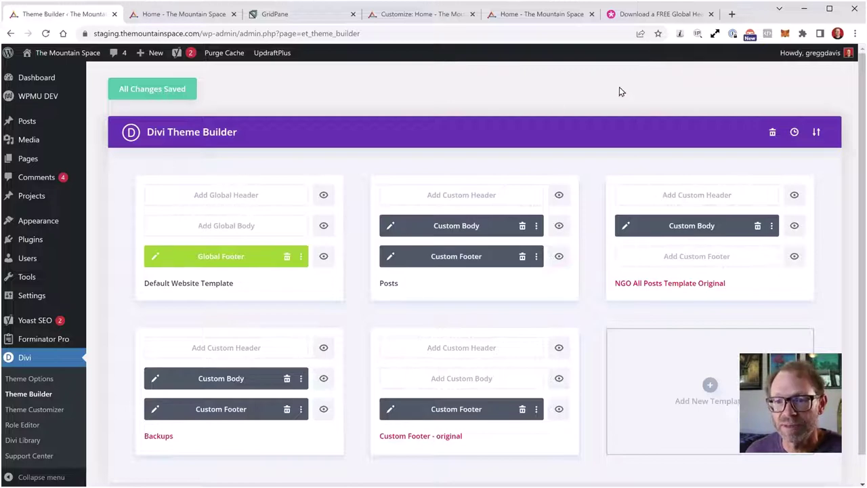
- Import the divi-produce-box-header-footer-template JSON file into the Theme Builder, overriding the Default Website Template, and save the changes
{"action": "left_click", "coordinate": [816, 132]}
{"action": "left_click", "coordinate": [400, 214]}
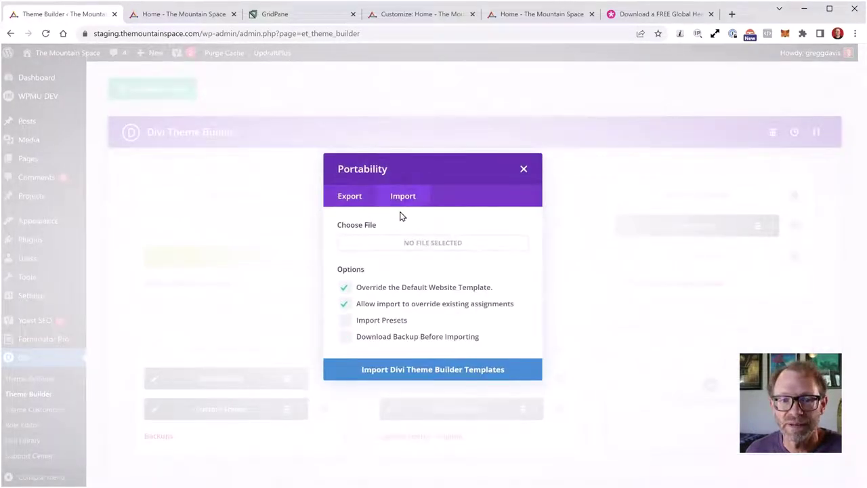
{"action": "left_click", "coordinate": [412, 250]}
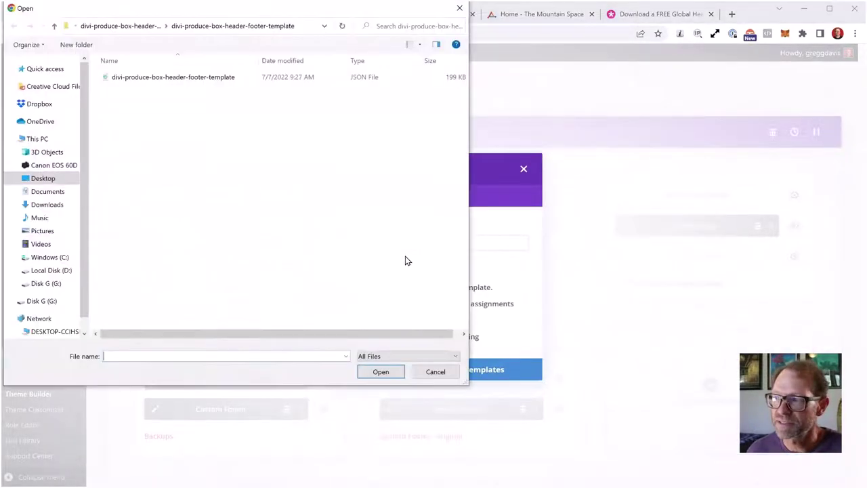
{"action": "left_click", "coordinate": [141, 80]}
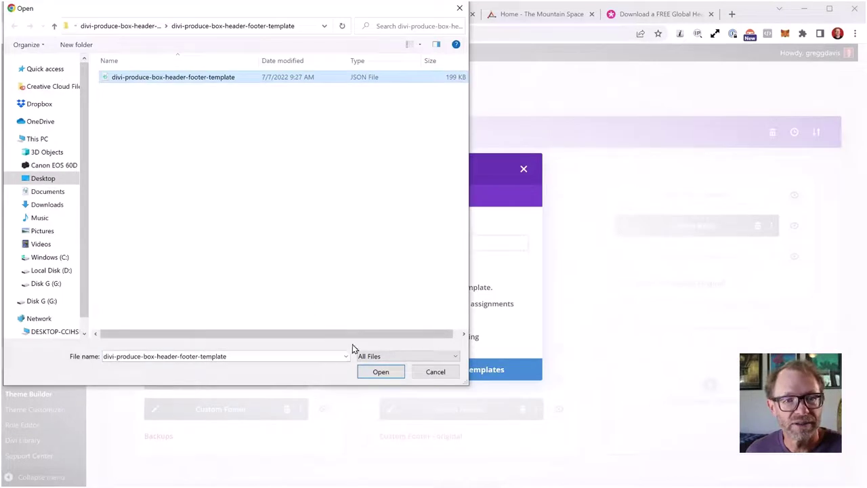
{"action": "left_click", "coordinate": [379, 372]}
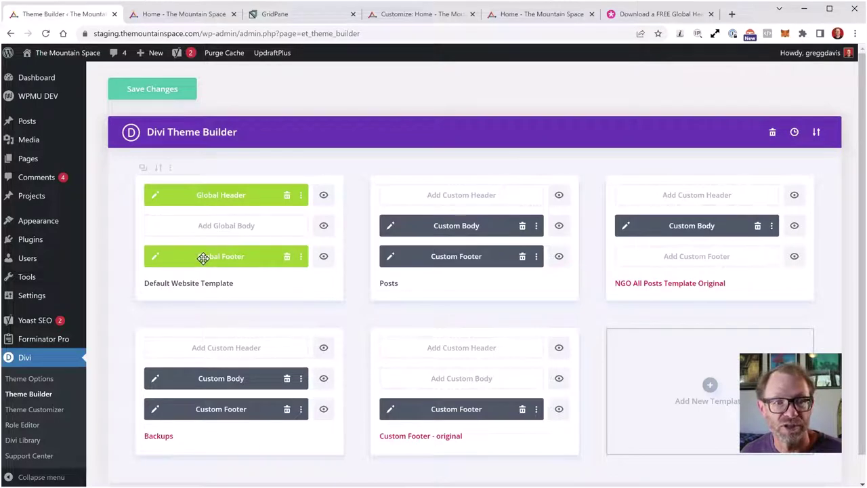
{"action": "left_click", "coordinate": [161, 94]}
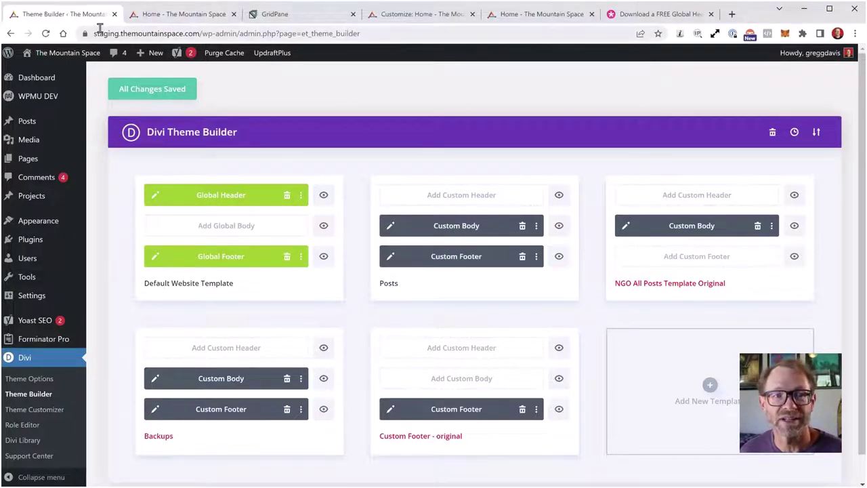
- Reload the staging site's home page and examine the imported header at different scroll positions down to the new footer
{"action": "left_click", "coordinate": [184, 14]}
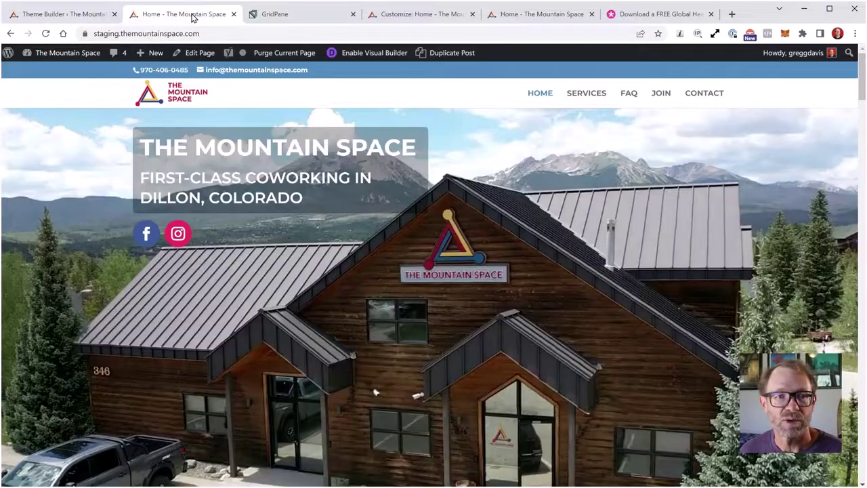
{"action": "left_click", "coordinate": [46, 34]}
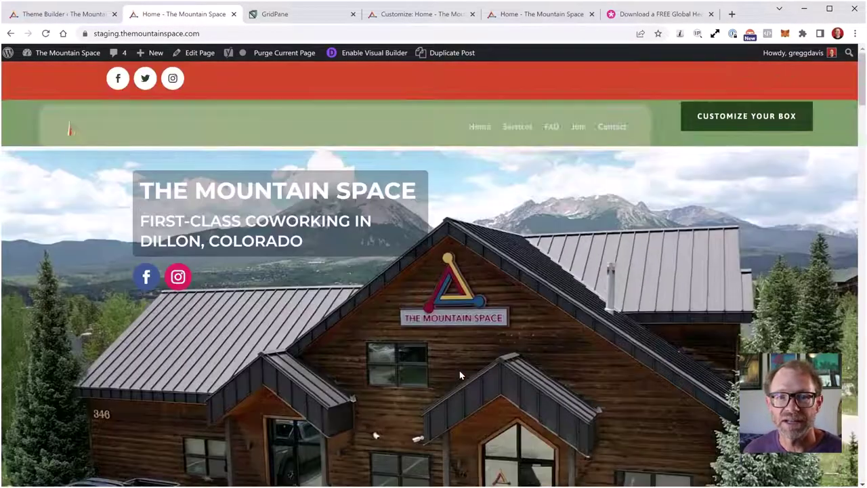
{"action": "scroll", "coordinate": [458, 370], "scroll_direction": "down", "scroll_amount": 3}
{"action": "scroll", "coordinate": [460, 370], "scroll_direction": "up", "scroll_amount": 5}
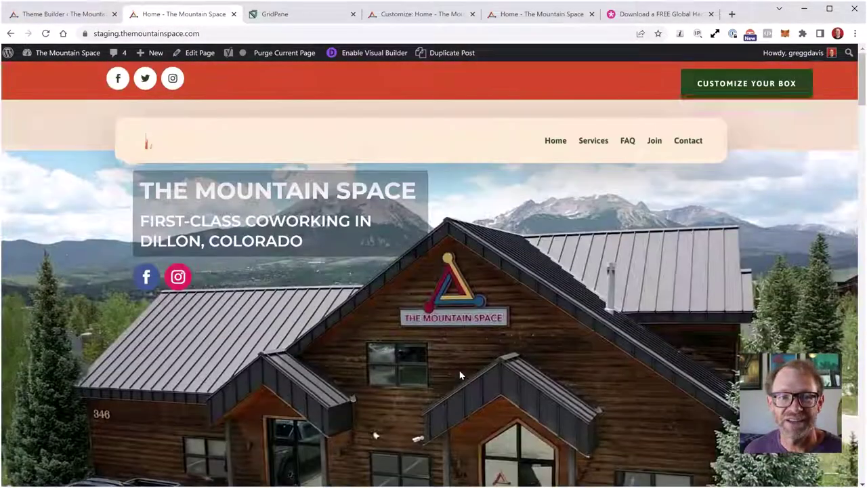
{"action": "scroll", "coordinate": [460, 369], "scroll_direction": "down", "scroll_amount": 1}
{"action": "scroll", "coordinate": [459, 369], "scroll_direction": "down", "scroll_amount": 8}
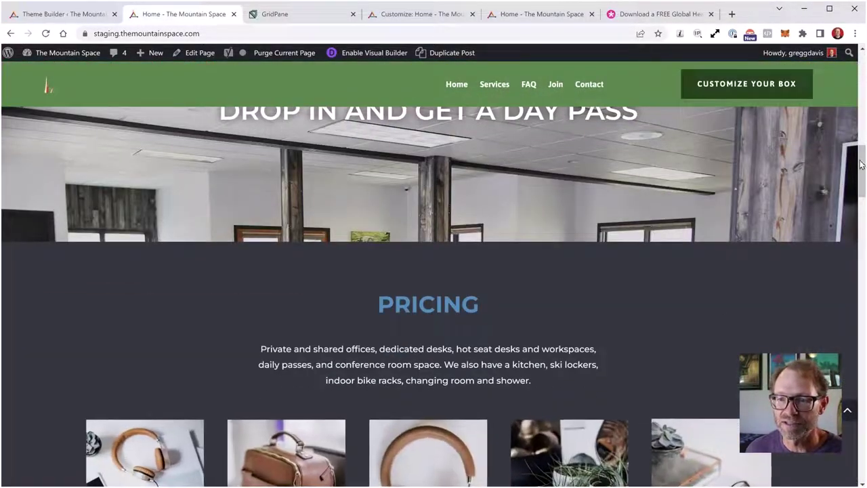
{"action": "left_click_drag", "start_coordinate": [862, 163], "coordinate": [849, 376]}
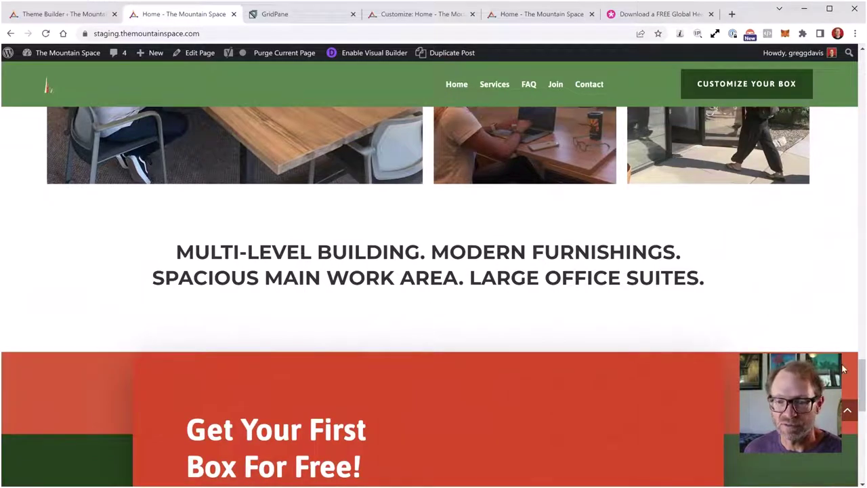
- Return to the top of the staging home page and examine how the imported header and menu change while scrolling
{"action": "left_click", "coordinate": [847, 414]}
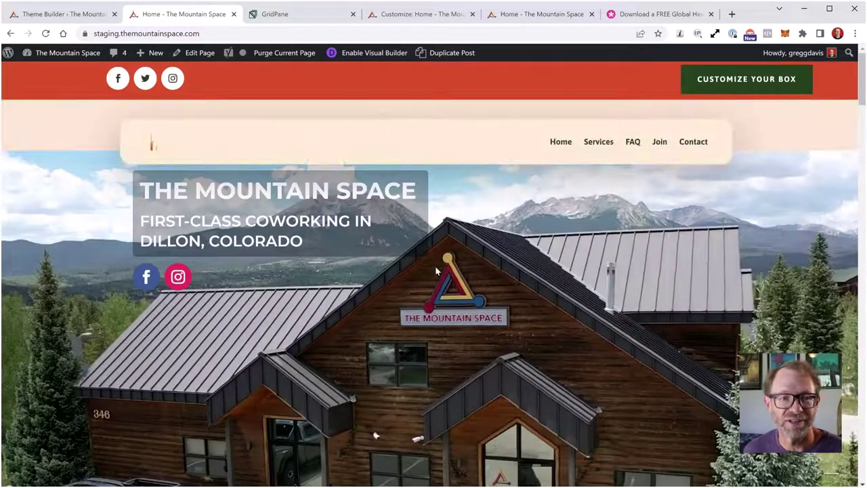
{"action": "scroll", "coordinate": [448, 256], "scroll_direction": "down", "scroll_amount": 2}
{"action": "scroll", "coordinate": [450, 258], "scroll_direction": "up", "scroll_amount": 2}
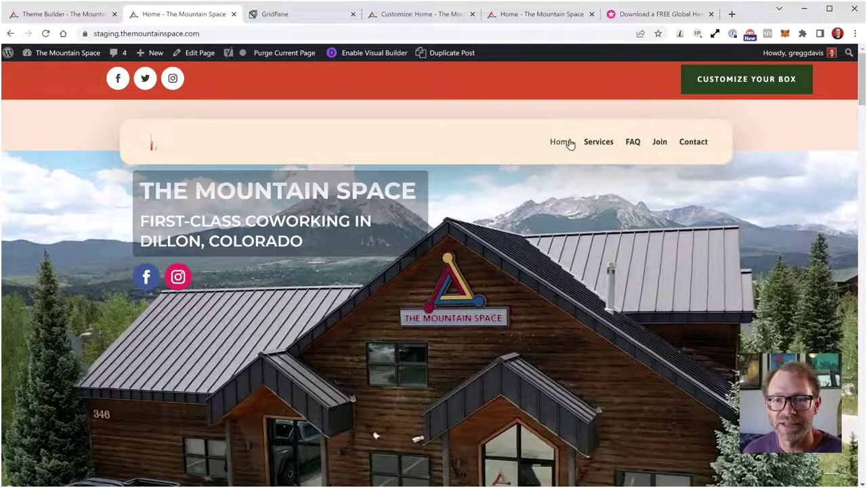
{"action": "scroll", "coordinate": [397, 126], "scroll_direction": "down", "scroll_amount": 2}
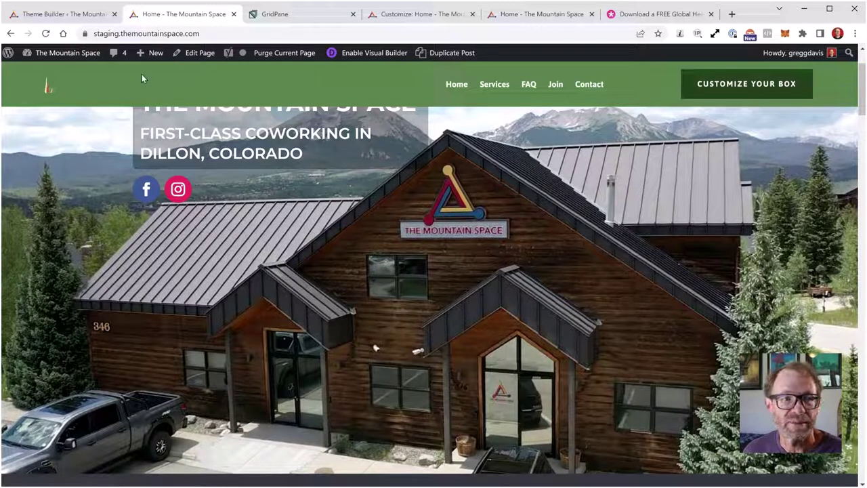
{"action": "scroll", "coordinate": [342, 99], "scroll_direction": "down", "scroll_amount": 3}
{"action": "scroll", "coordinate": [302, 128], "scroll_direction": "up", "scroll_amount": 5}
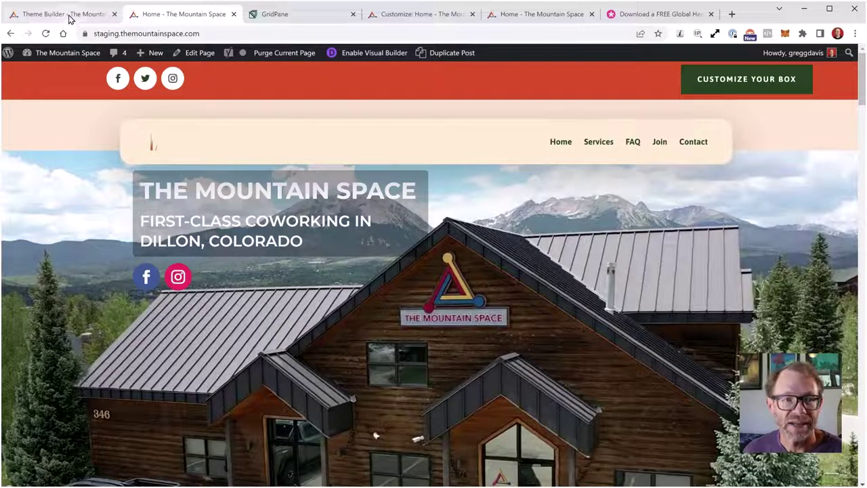
- Replace the Default Website Template's global footer with the footer from "Custom Footer - original" in the Theme Builder and save the changes
{"action": "left_click", "coordinate": [70, 15]}
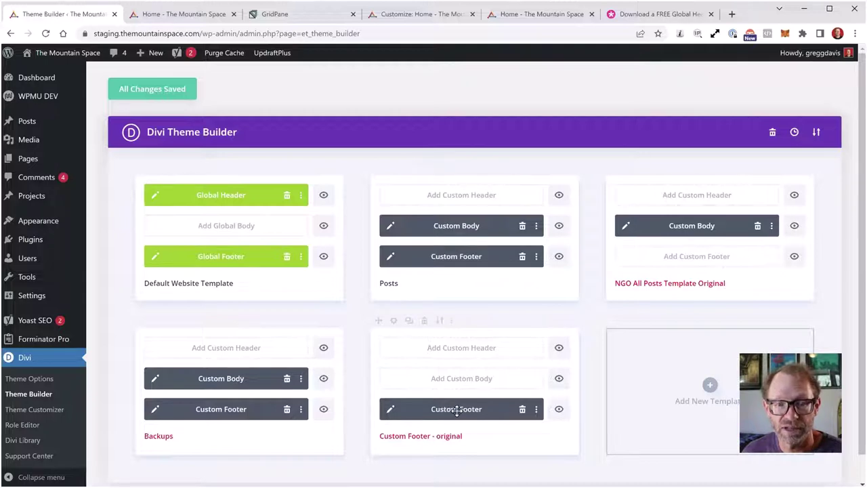
{"action": "left_click", "coordinate": [288, 258]}
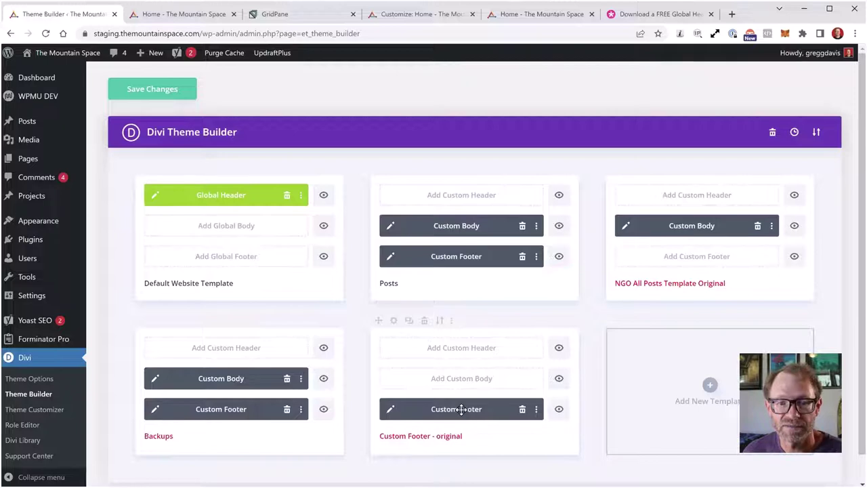
{"action": "left_click_drag", "start_coordinate": [456, 410], "coordinate": [250, 258]}
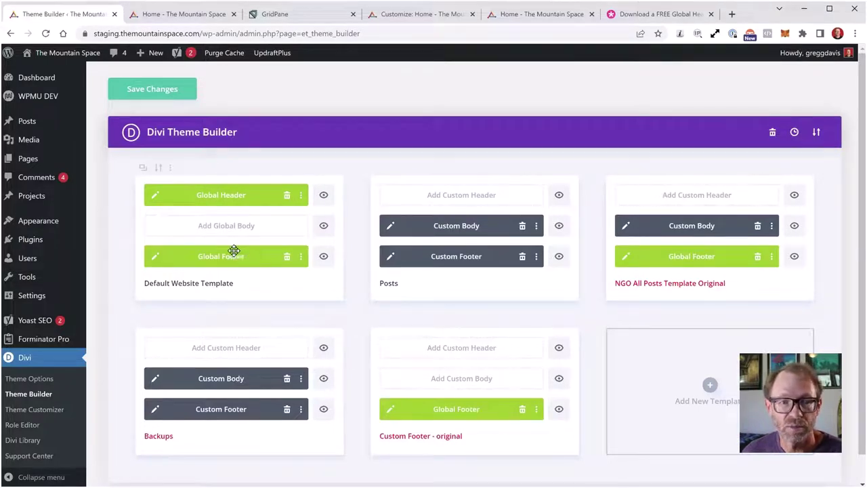
{"action": "left_click", "coordinate": [173, 90]}
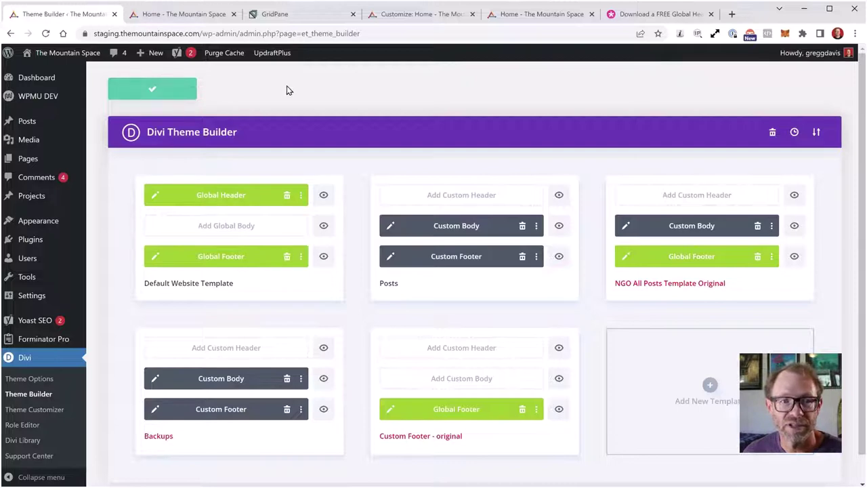
- Reload the staging home page and examine the restored footer and the transition from the full header to the sticky header
{"action": "left_click", "coordinate": [185, 17]}
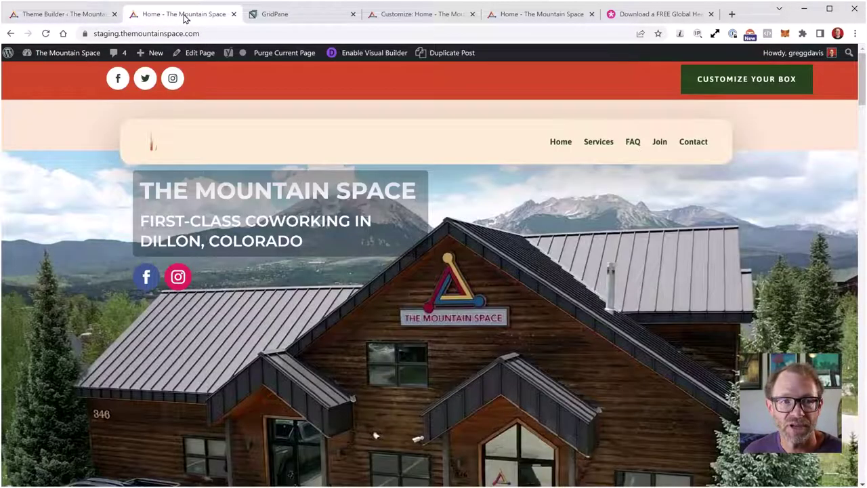
{"action": "left_click", "coordinate": [44, 34]}
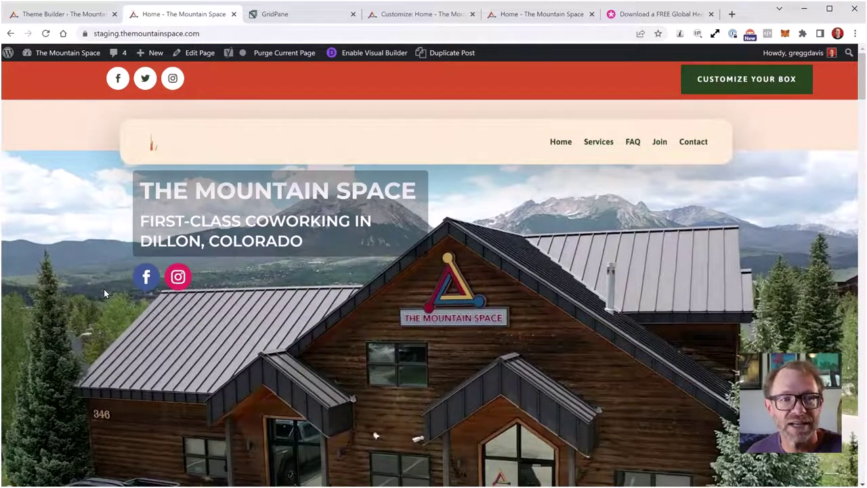
{"action": "scroll", "coordinate": [786, 244], "scroll_direction": "down", "scroll_amount": 3}
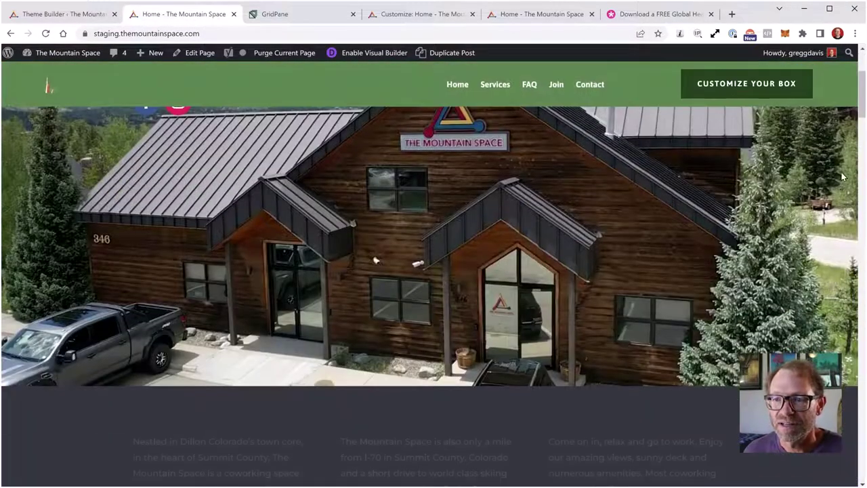
{"action": "left_click_drag", "start_coordinate": [863, 118], "coordinate": [328, 105]}
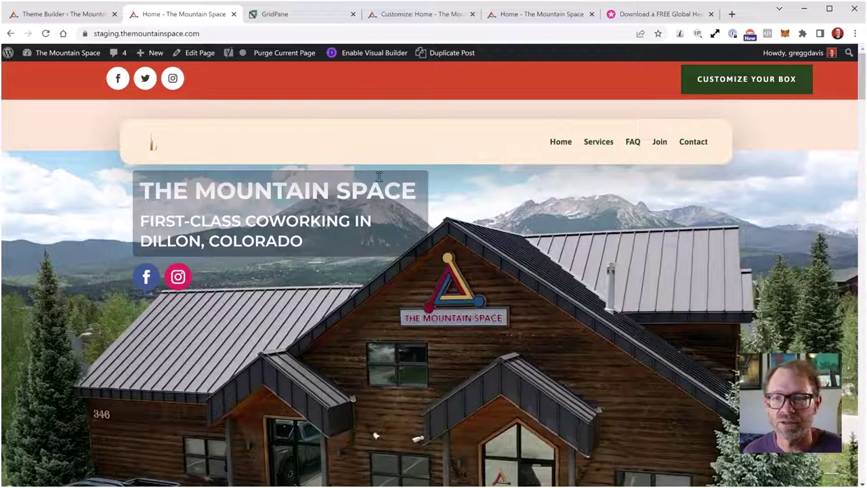
{"action": "scroll", "coordinate": [580, 216], "scroll_direction": "down", "scroll_amount": 2}
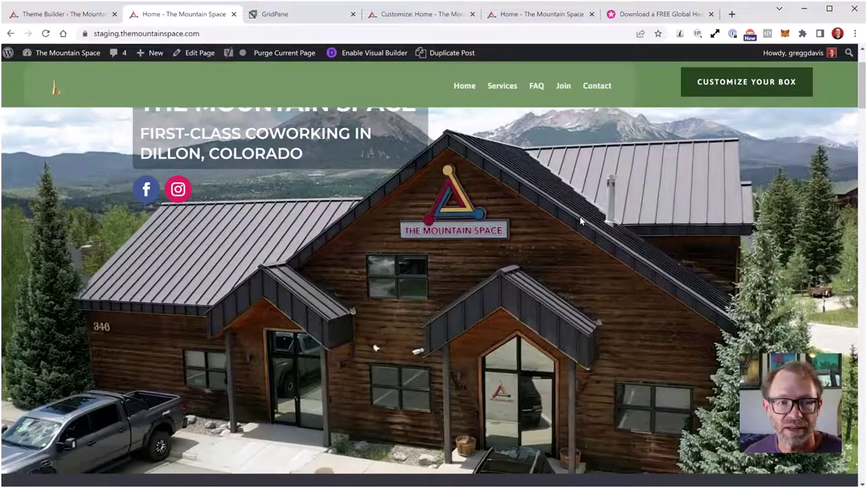
{"action": "scroll", "coordinate": [580, 216], "scroll_direction": "down", "scroll_amount": 2}
{"action": "scroll", "coordinate": [578, 223], "scroll_direction": "up", "scroll_amount": 3}
{"action": "scroll", "coordinate": [610, 169], "scroll_direction": "down", "scroll_amount": 2}
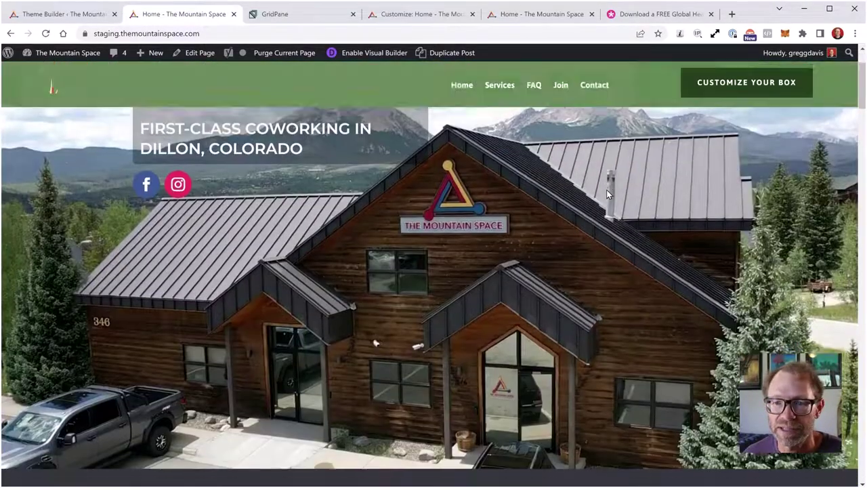
{"action": "scroll", "coordinate": [607, 189], "scroll_direction": "up", "scroll_amount": 3}
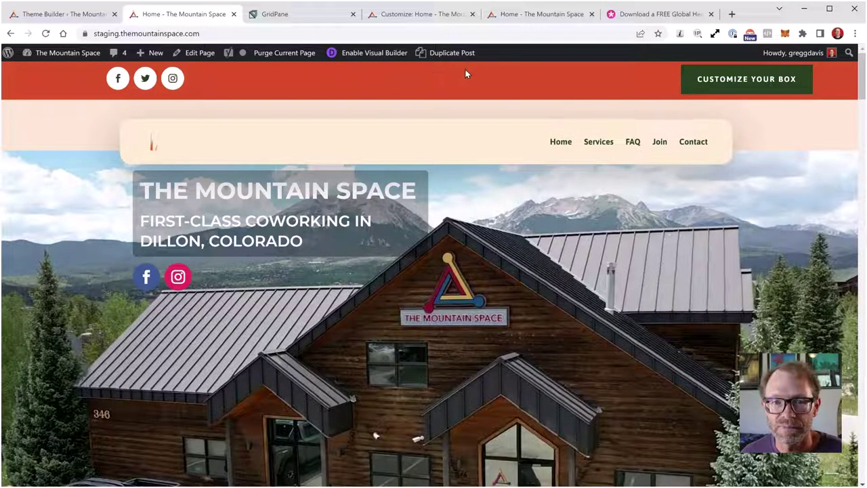
- Compare the live site's original header with the staging header, including its social icons, menu and button at different scroll positions
{"action": "left_click", "coordinate": [552, 14]}
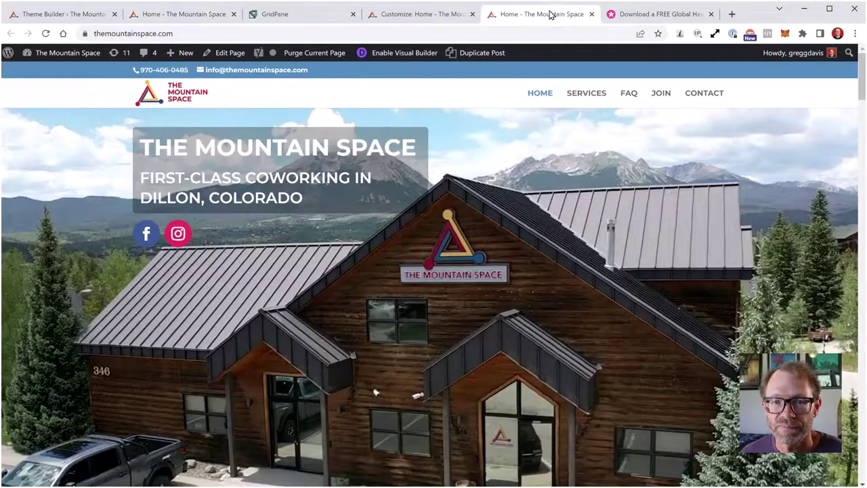
{"action": "left_click", "coordinate": [449, 15]}
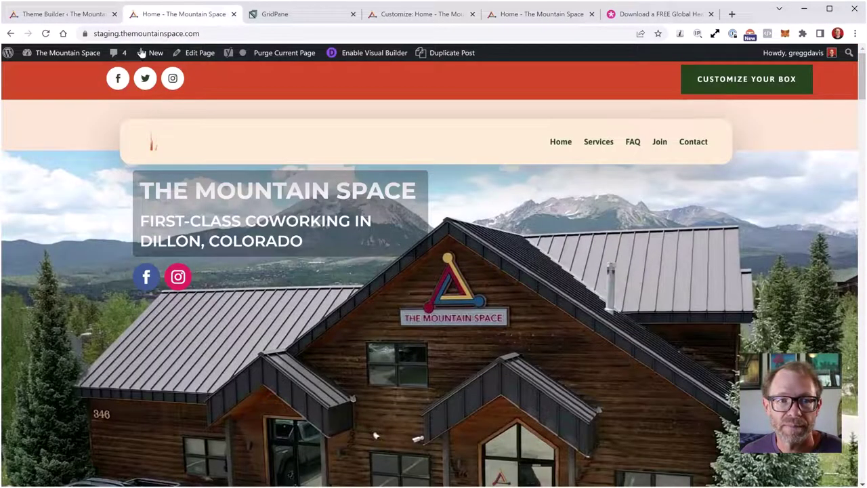
{"action": "left_click", "coordinate": [149, 15]}
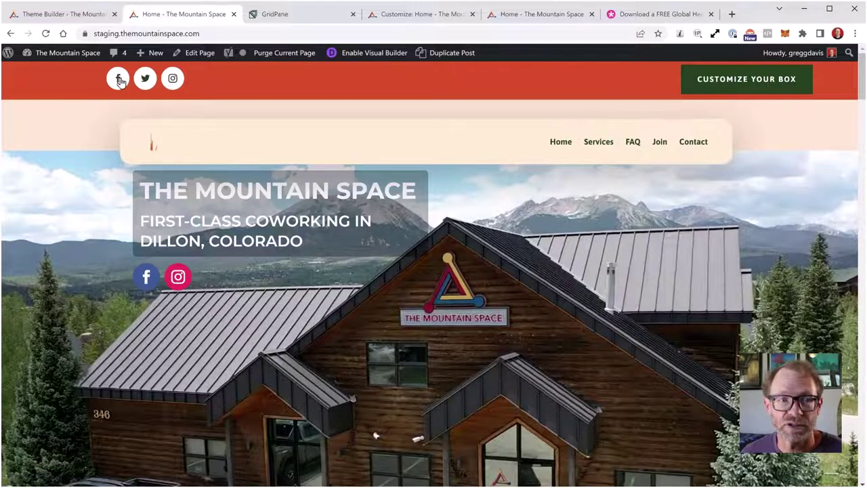
{"action": "scroll", "coordinate": [141, 133], "scroll_direction": "down", "scroll_amount": 4}
{"action": "scroll", "coordinate": [143, 156], "scroll_direction": "up", "scroll_amount": 4}
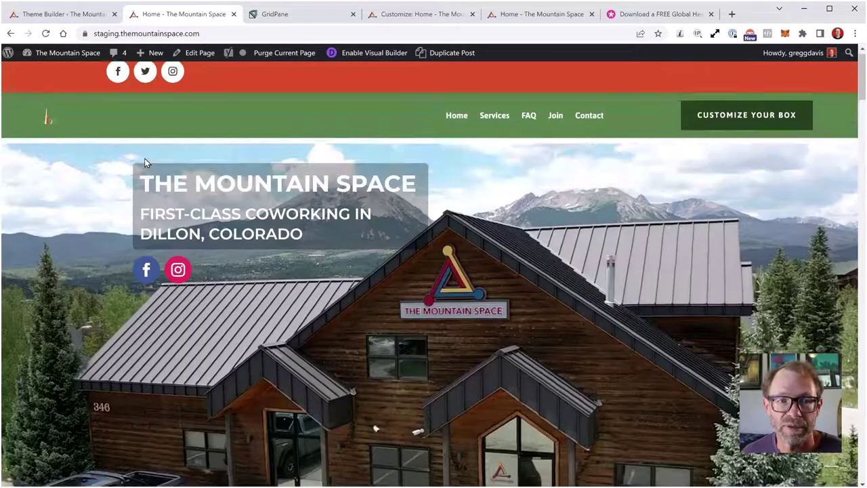
{"action": "scroll", "coordinate": [145, 163], "scroll_direction": "up", "scroll_amount": 1}
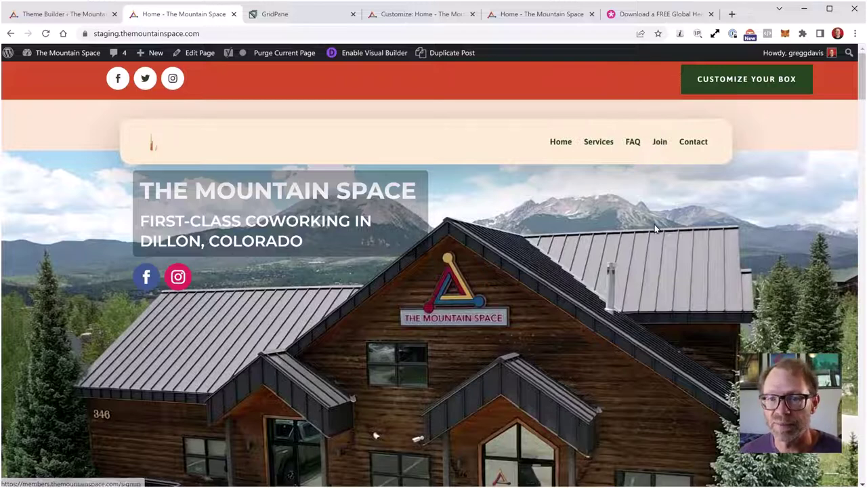
{"action": "scroll", "coordinate": [655, 230], "scroll_direction": "down", "scroll_amount": 2}
{"action": "scroll", "coordinate": [654, 230], "scroll_direction": "up", "scroll_amount": 2}
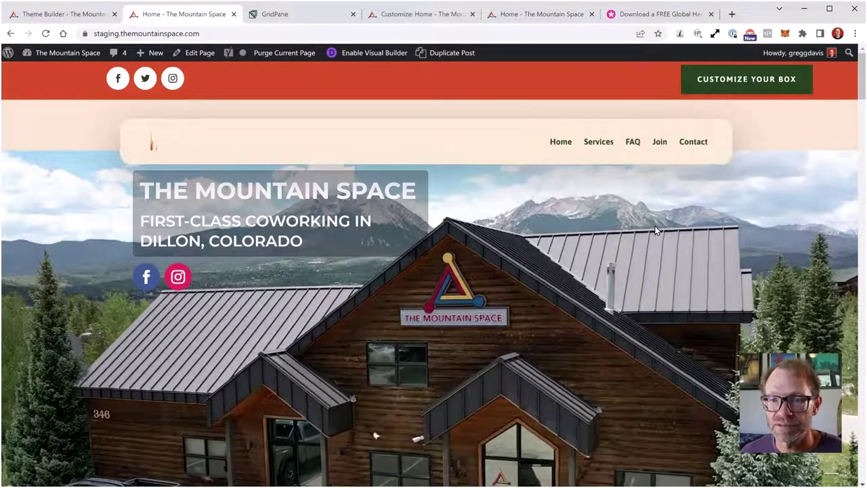
{"action": "scroll", "coordinate": [654, 230], "scroll_direction": "down", "scroll_amount": 3}
{"action": "scroll", "coordinate": [654, 230], "scroll_direction": "up", "scroll_amount": 3}
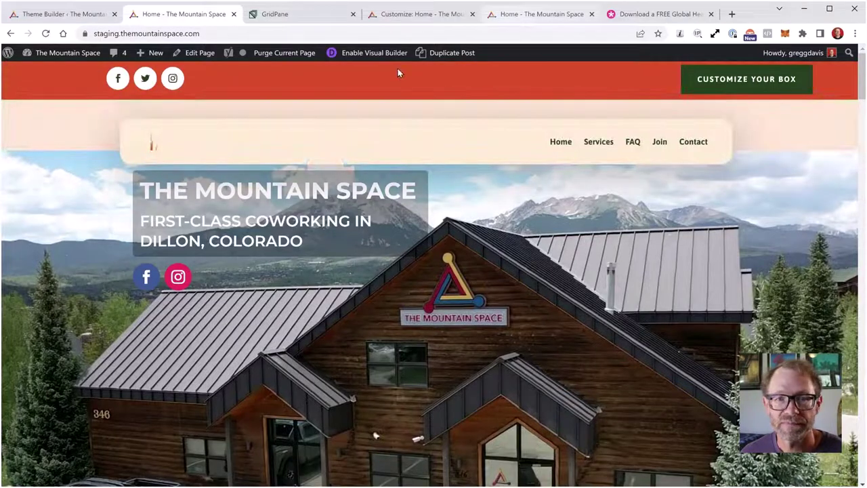
- View the Default Website Template's Global Header layout in the Theme Builder editor and close it without changes
{"action": "left_click", "coordinate": [93, 16]}
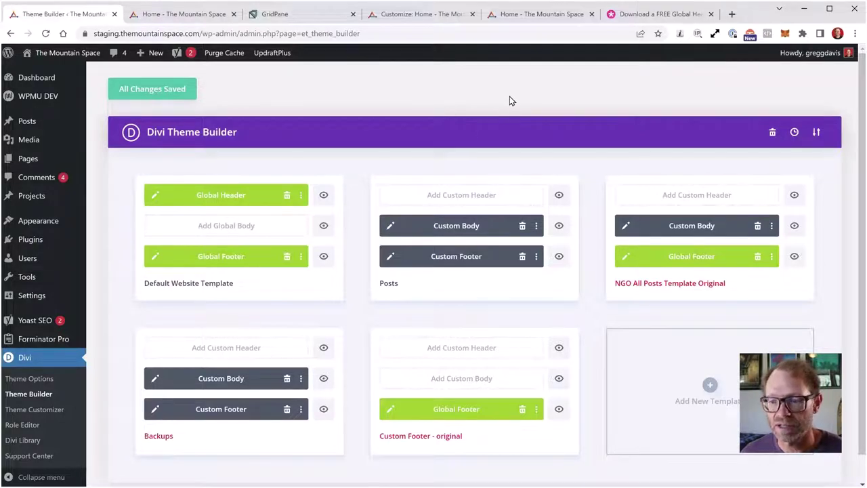
{"action": "left_click", "coordinate": [156, 198]}
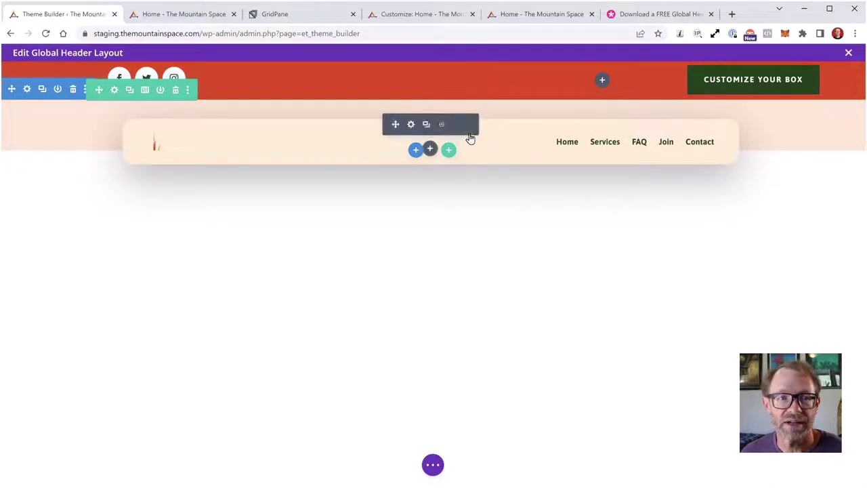
{"action": "left_click", "coordinate": [848, 54]}
- Enable the Visual Builder on the staging home page and open the header template for editing in place
{"action": "left_click", "coordinate": [186, 16]}
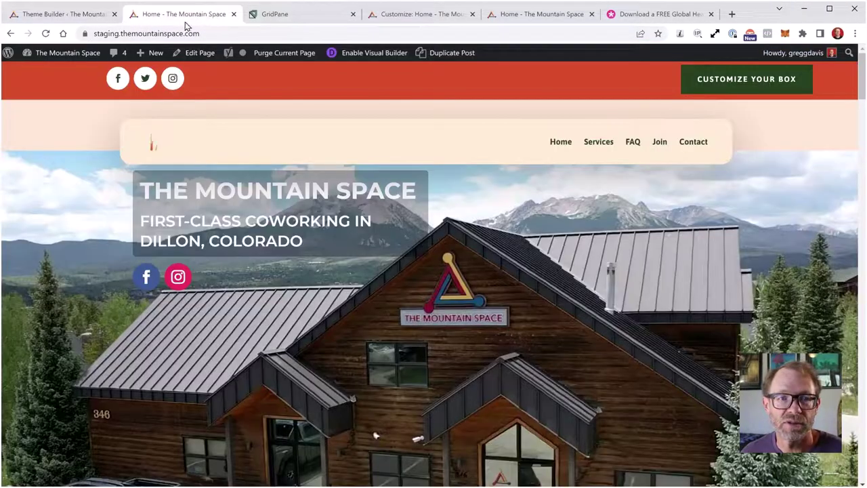
{"action": "scroll", "coordinate": [371, 284], "scroll_direction": "down", "scroll_amount": 3}
{"action": "scroll", "coordinate": [372, 284], "scroll_direction": "up", "scroll_amount": 3}
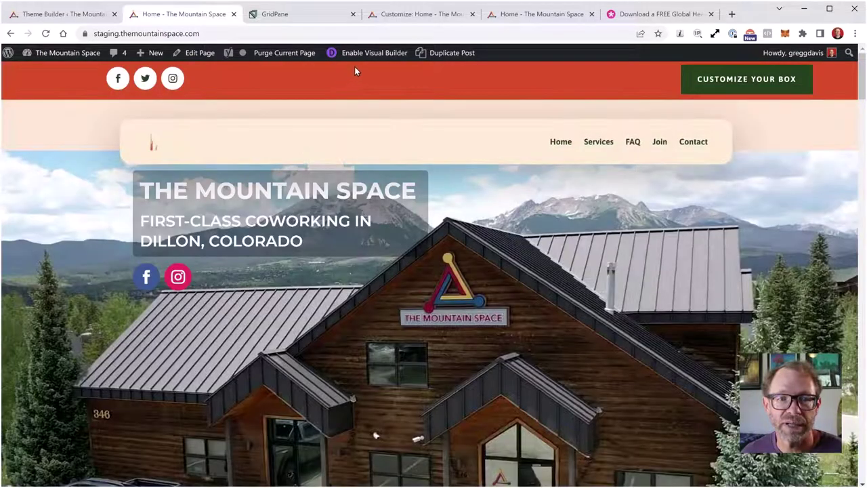
{"action": "left_click", "coordinate": [375, 55]}
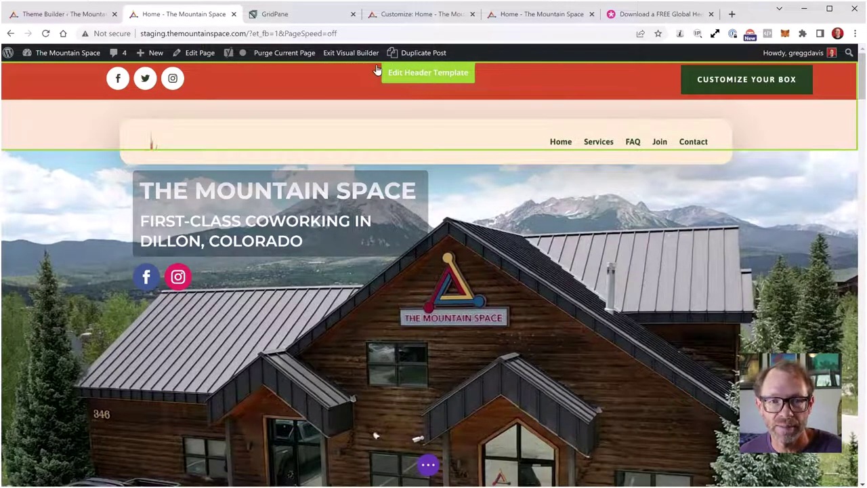
{"action": "scroll", "coordinate": [350, 301], "scroll_direction": "down", "scroll_amount": 6}
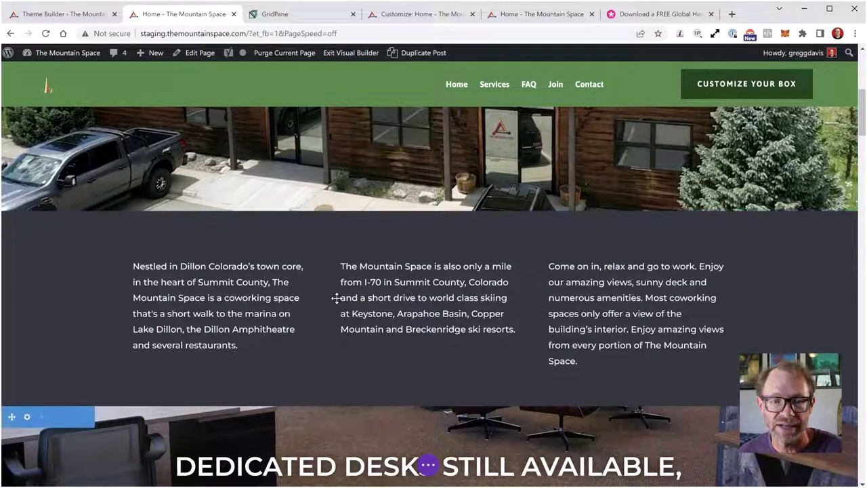
{"action": "key", "text": "Home"}
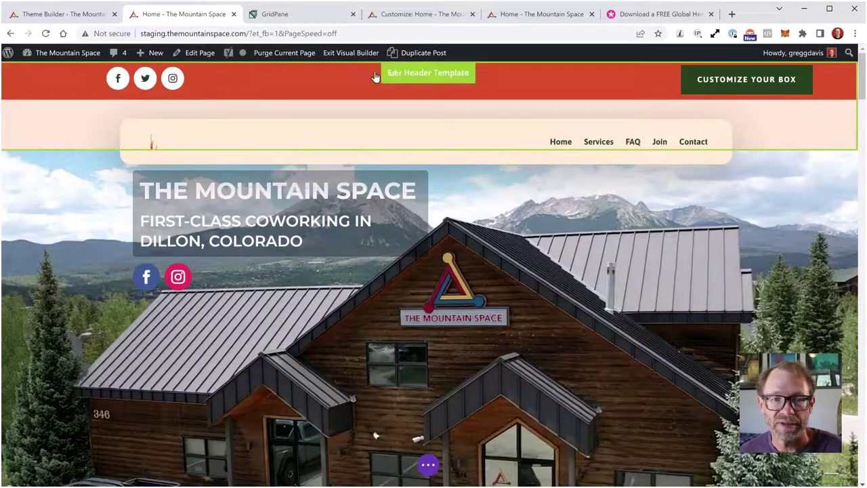
{"action": "left_click", "coordinate": [410, 75]}
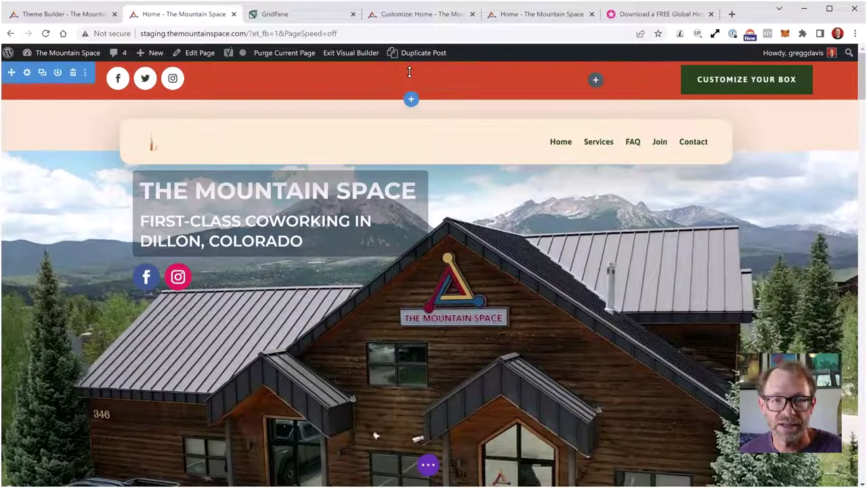
- Set the background of the header's social icons section to the blue global color and apply the section settings
{"action": "scroll", "coordinate": [474, 285], "scroll_direction": "down", "scroll_amount": 3}
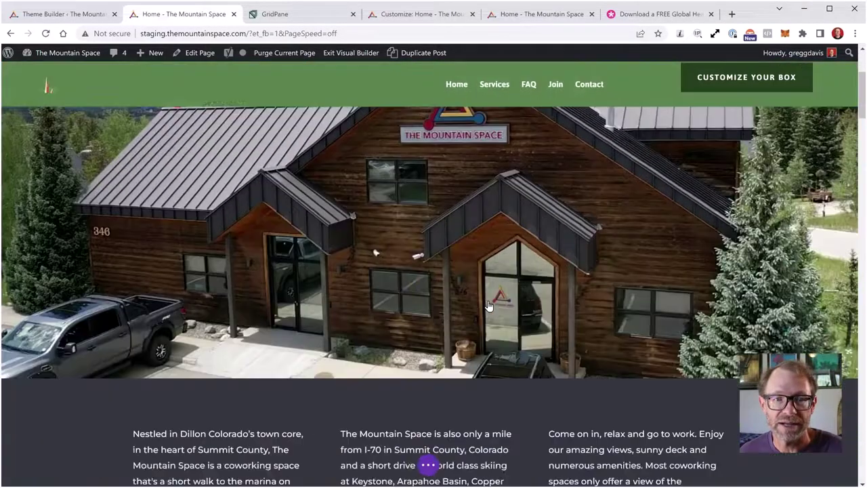
{"action": "scroll", "coordinate": [474, 284], "scroll_direction": "up", "scroll_amount": 3}
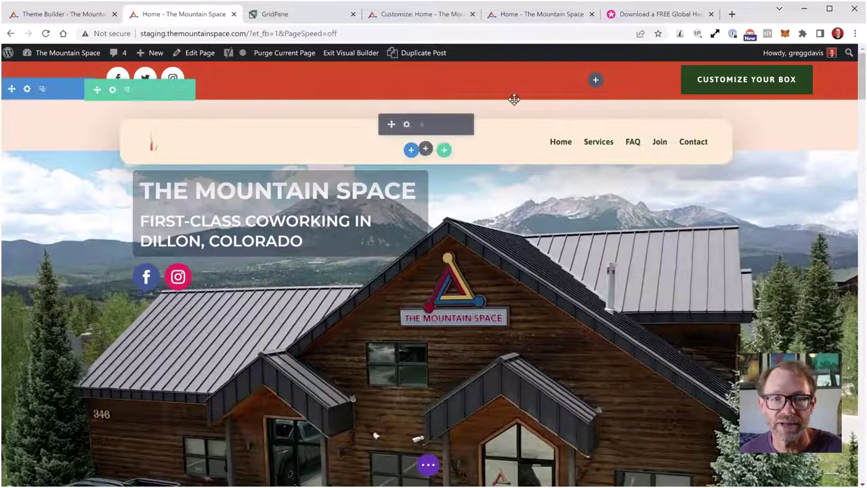
{"action": "scroll", "coordinate": [443, 323], "scroll_direction": "down", "scroll_amount": 5}
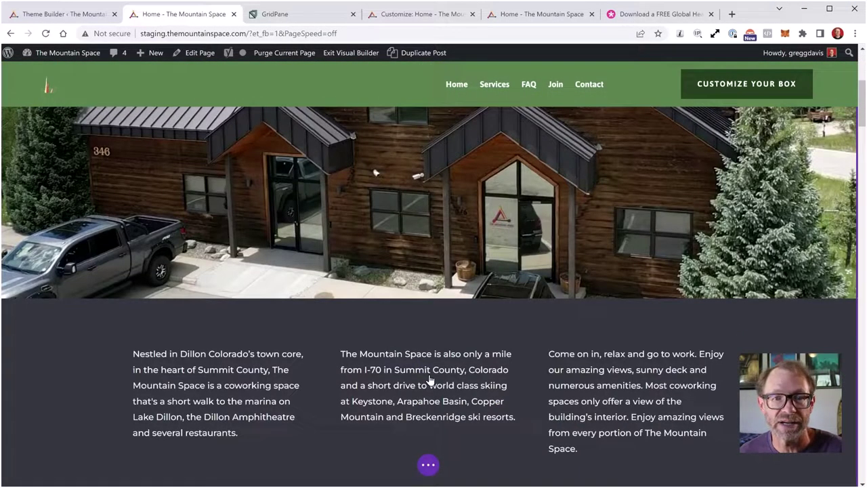
{"action": "scroll", "coordinate": [429, 380], "scroll_direction": "up", "scroll_amount": 5}
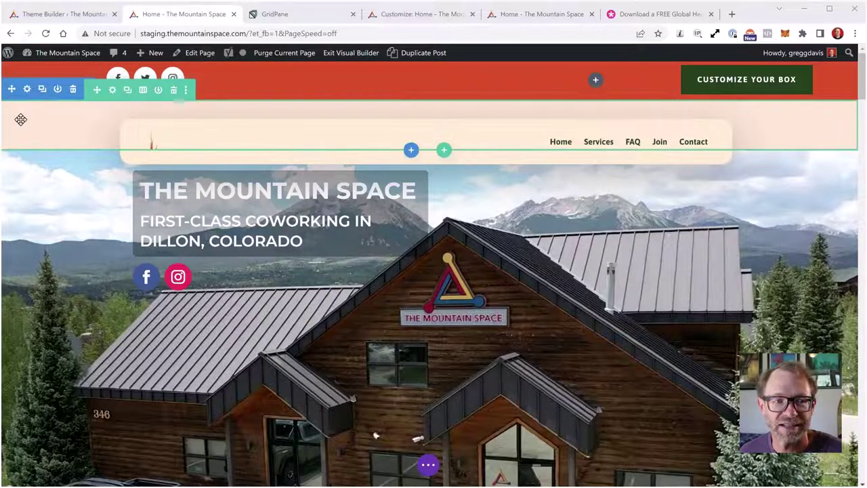
{"action": "left_click", "coordinate": [26, 72]}
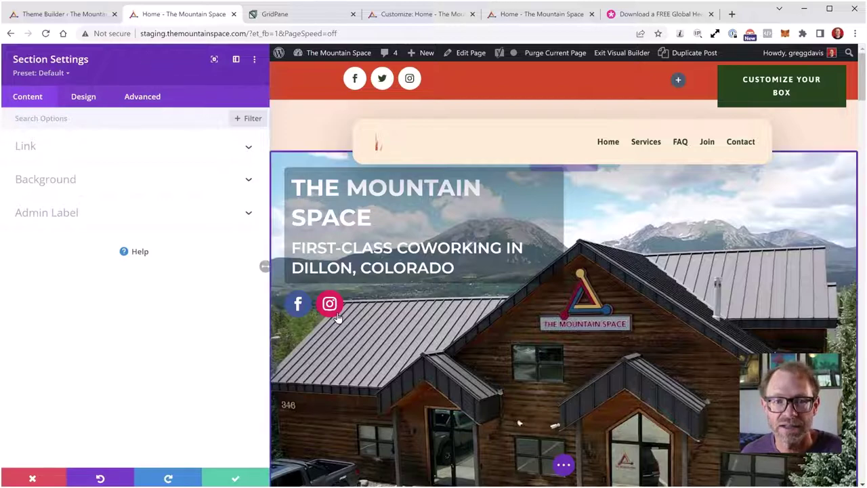
{"action": "scroll", "coordinate": [474, 237], "scroll_direction": "down", "scroll_amount": 2}
{"action": "scroll", "coordinate": [543, 203], "scroll_direction": "up", "scroll_amount": 2}
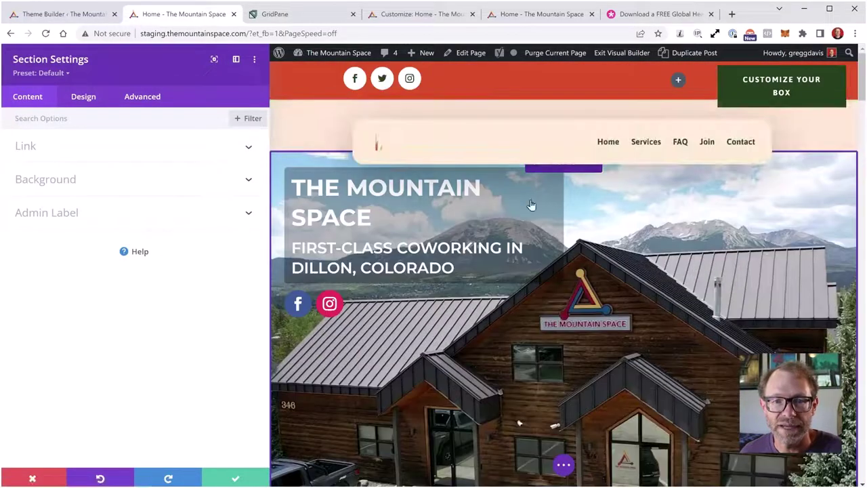
{"action": "left_click", "coordinate": [83, 97]}
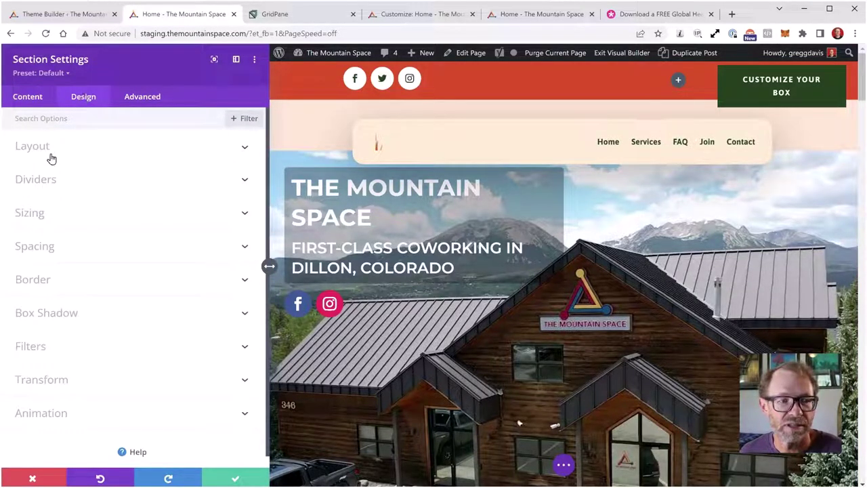
{"action": "left_click", "coordinate": [33, 99]}
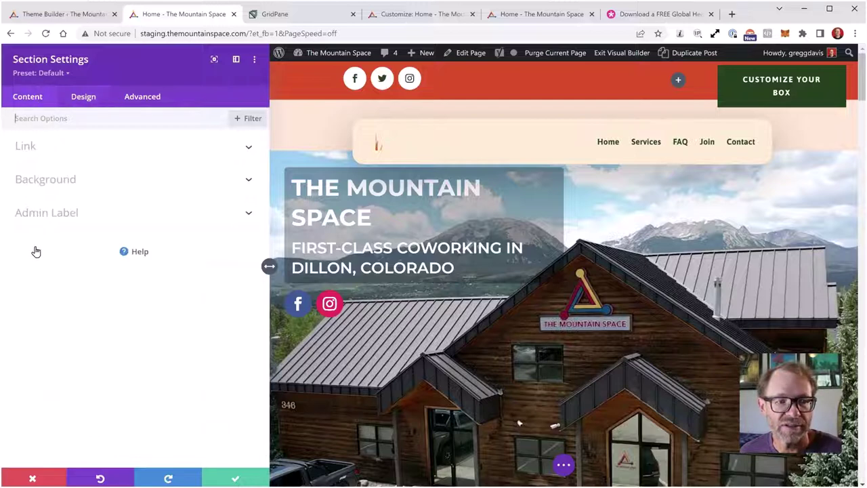
{"action": "left_click", "coordinate": [57, 179]}
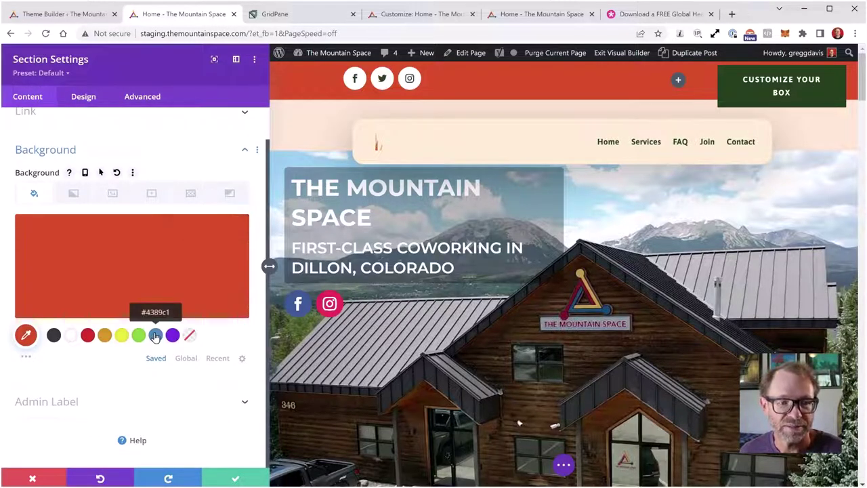
{"action": "left_click", "coordinate": [186, 359]}
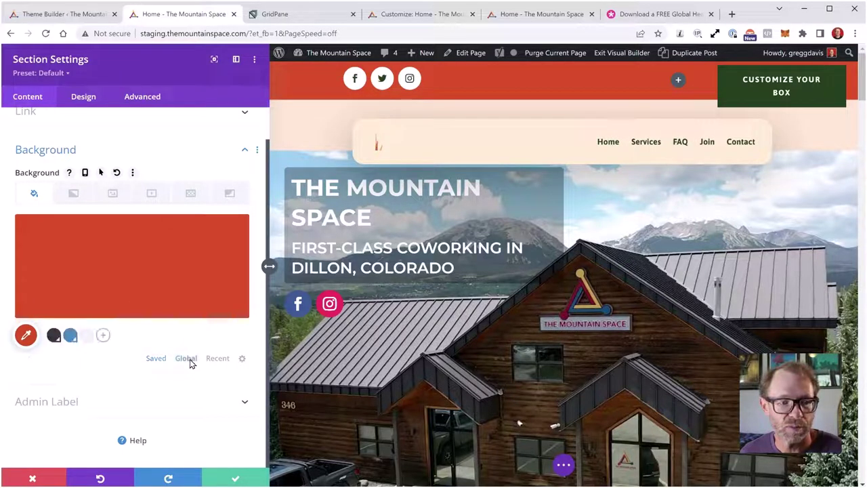
{"action": "left_click", "coordinate": [70, 336]}
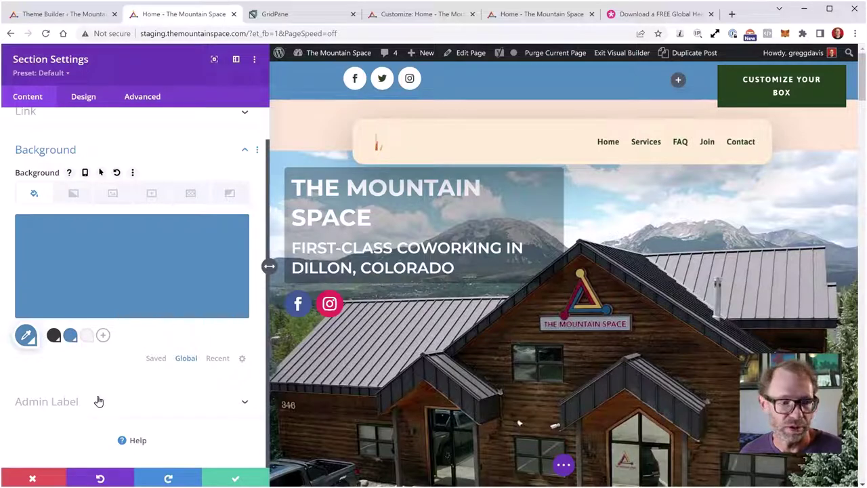
{"action": "left_click", "coordinate": [235, 480]}
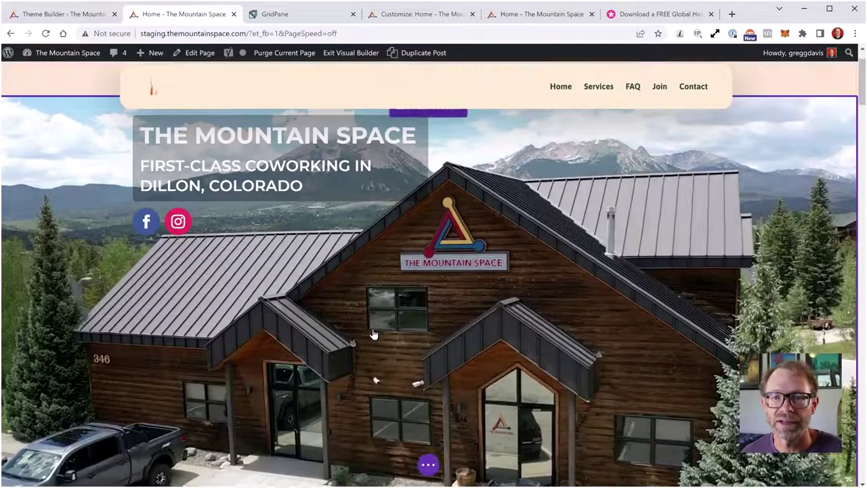
- Set the header's menu section background to white (#ffffff) in its default desktop state, apply it, and save the page
{"action": "scroll", "coordinate": [374, 333], "scroll_direction": "down", "scroll_amount": 3}
{"action": "scroll", "coordinate": [373, 333], "scroll_direction": "up", "scroll_amount": 4}
{"action": "scroll", "coordinate": [374, 331], "scroll_direction": "down", "scroll_amount": 1}
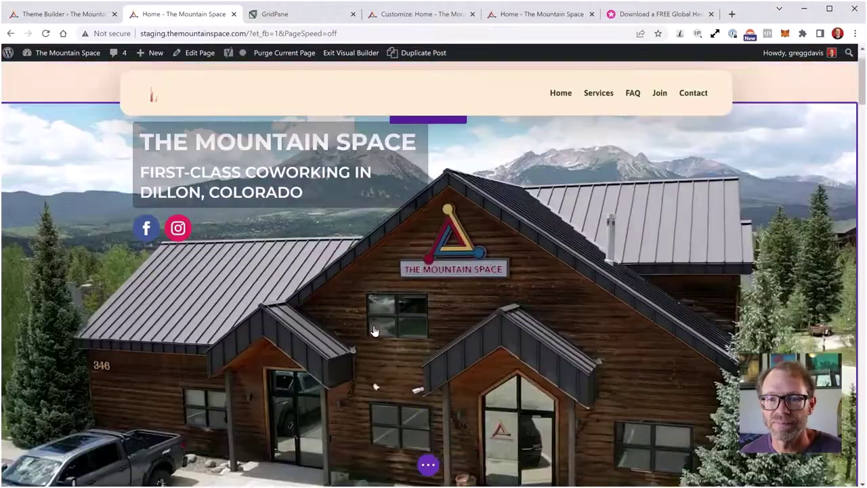
{"action": "scroll", "coordinate": [374, 331], "scroll_direction": "down", "scroll_amount": 2}
{"action": "scroll", "coordinate": [373, 332], "scroll_direction": "up", "scroll_amount": 3}
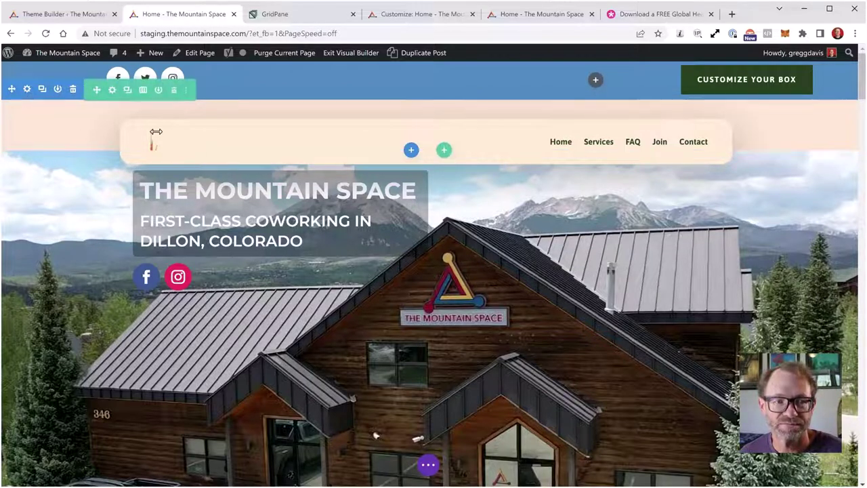
{"action": "left_click", "coordinate": [27, 90]}
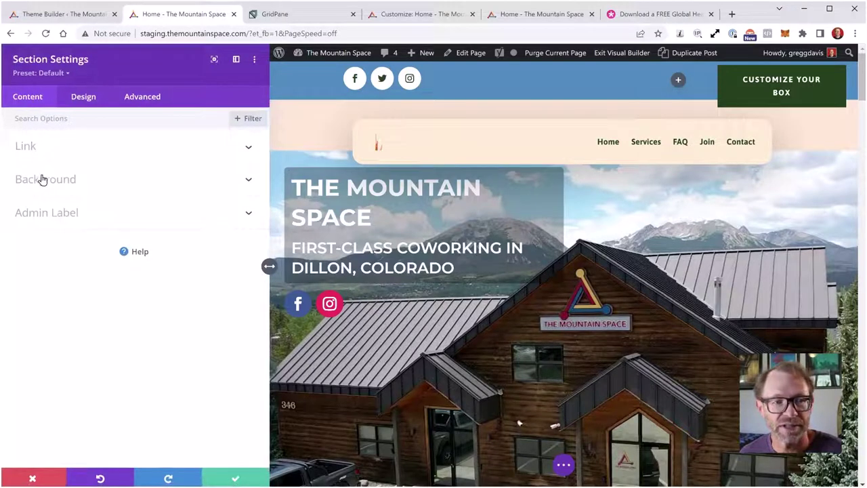
{"action": "left_click", "coordinate": [58, 180]}
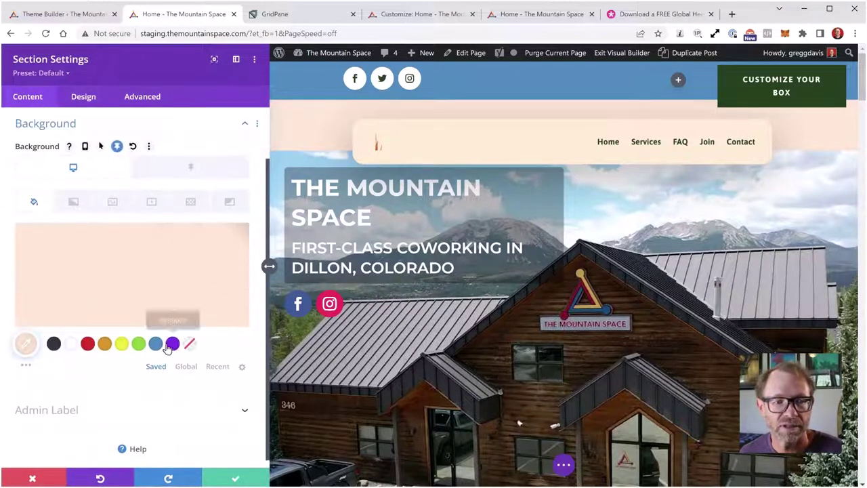
{"action": "left_click", "coordinate": [71, 343]}
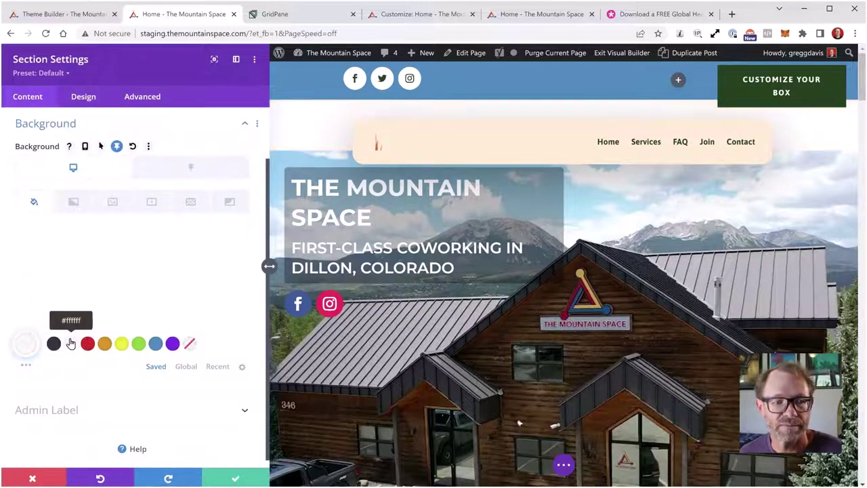
{"action": "left_click", "coordinate": [185, 367]}
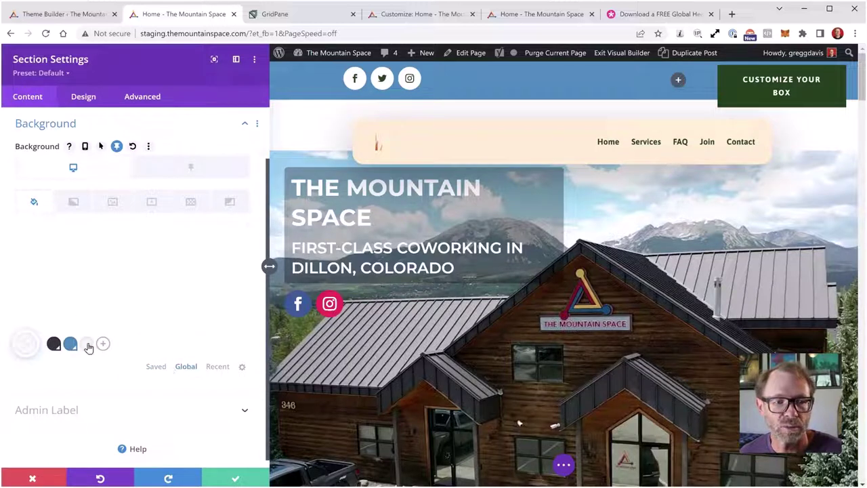
{"action": "left_click", "coordinate": [156, 367]}
{"action": "mouse_move", "coordinate": [84, 290]}
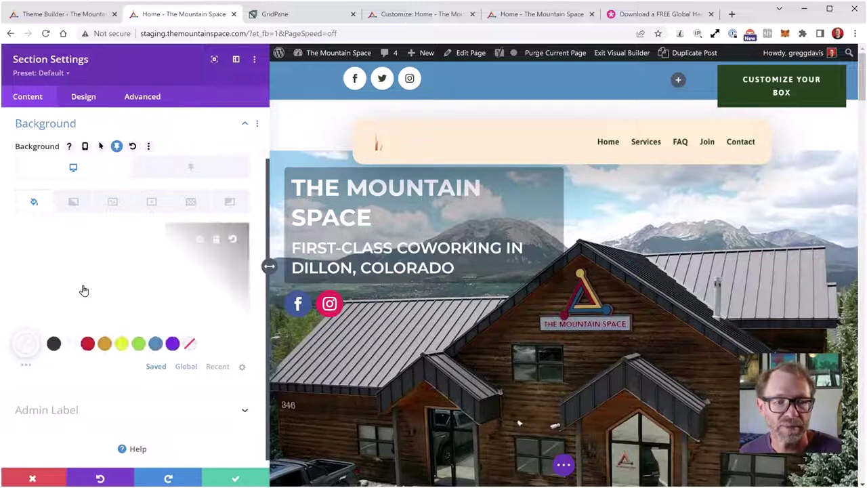
{"action": "left_click", "coordinate": [235, 478]}
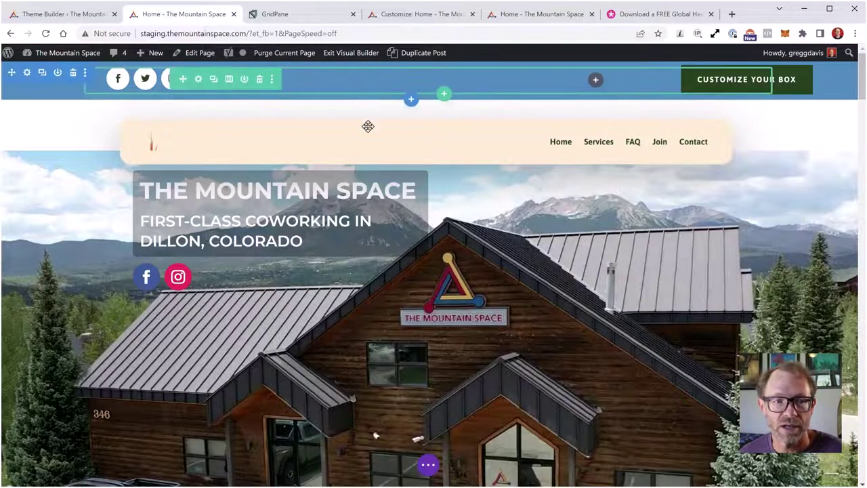
{"action": "left_click", "coordinate": [428, 465]}
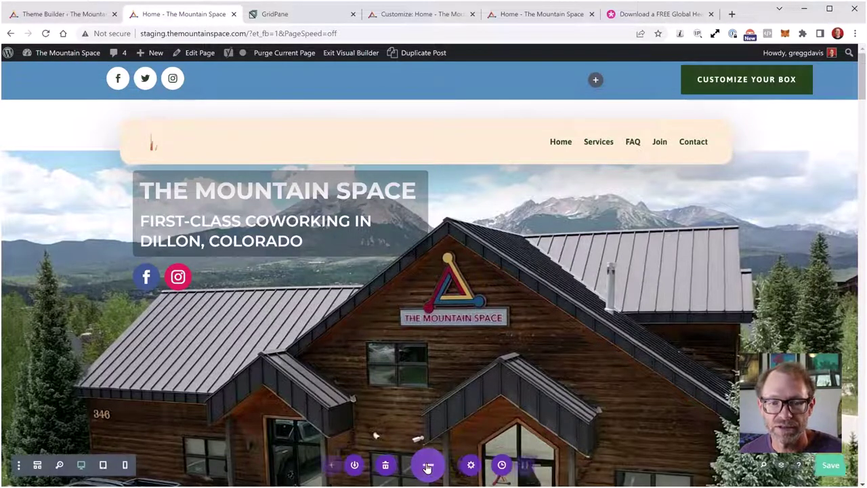
{"action": "key", "text": "ctrl+s"}
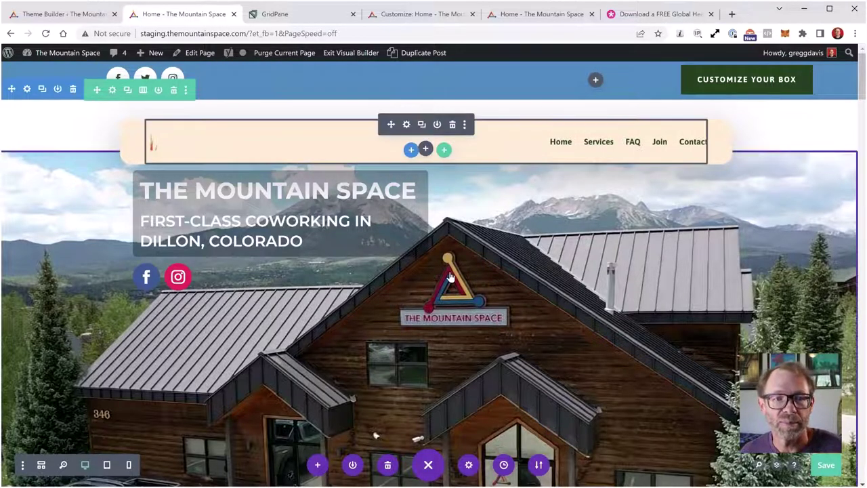
- Examine how the header's colors, menu and button change between the full header and the sticky header while scrolling
{"action": "scroll", "coordinate": [453, 277], "scroll_direction": "down", "scroll_amount": 1}
{"action": "scroll", "coordinate": [456, 278], "scroll_direction": "up", "scroll_amount": 1}
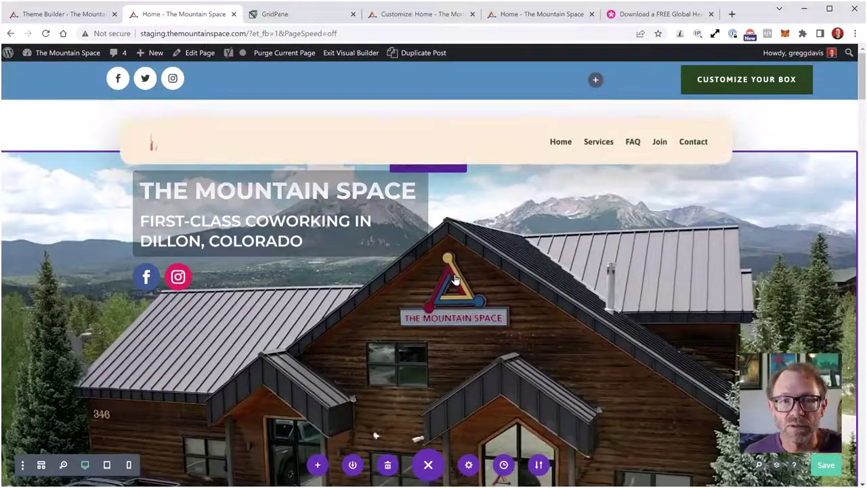
{"action": "scroll", "coordinate": [455, 277], "scroll_direction": "down", "scroll_amount": 2}
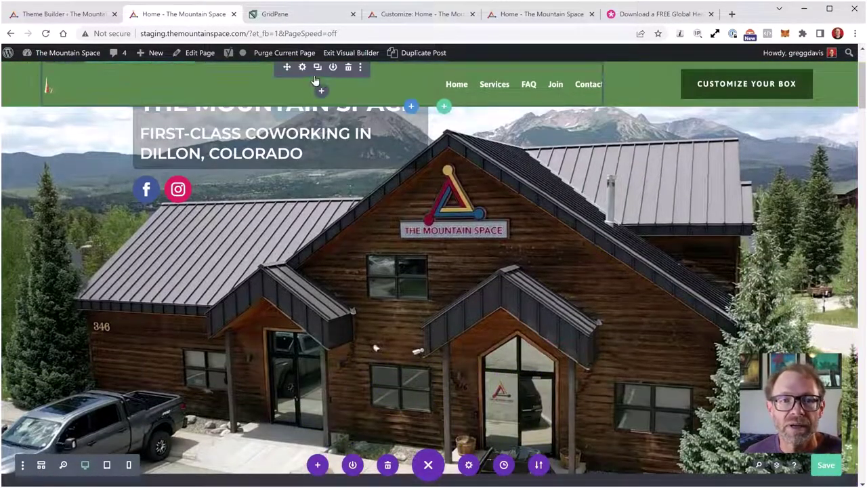
{"action": "scroll", "coordinate": [231, 248], "scroll_direction": "down", "scroll_amount": 2}
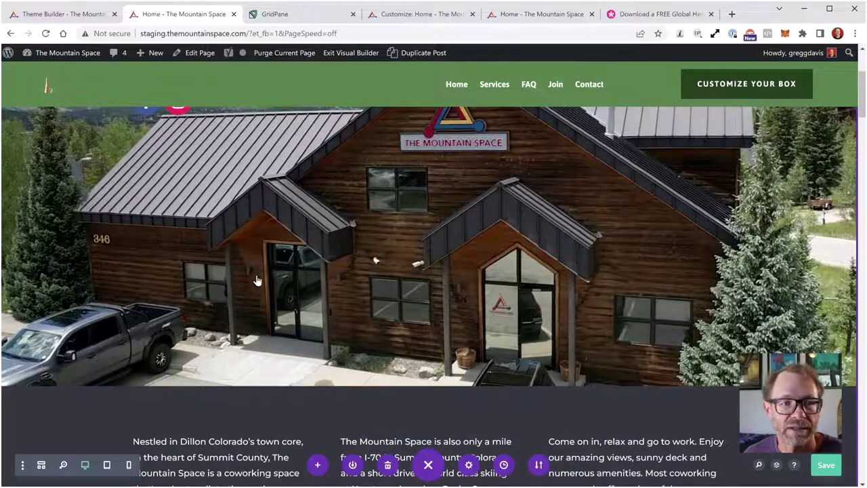
{"action": "scroll", "coordinate": [257, 280], "scroll_direction": "up", "scroll_amount": 4}
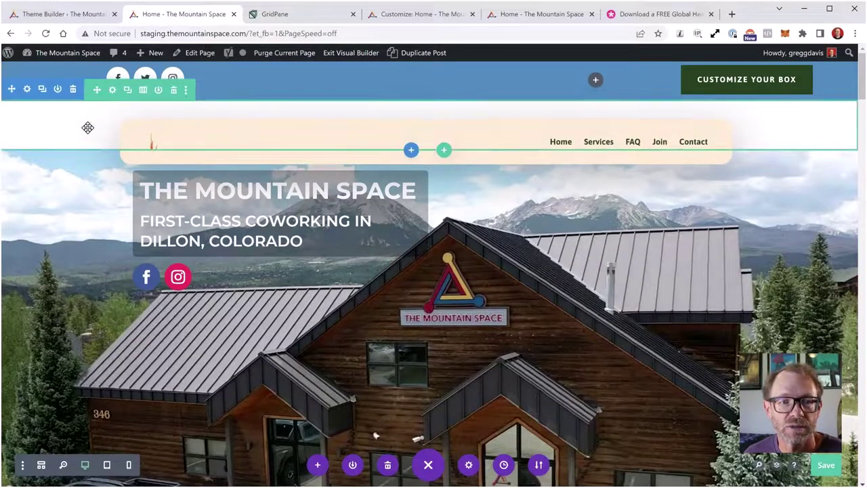
{"action": "scroll", "coordinate": [201, 295], "scroll_direction": "down", "scroll_amount": 4}
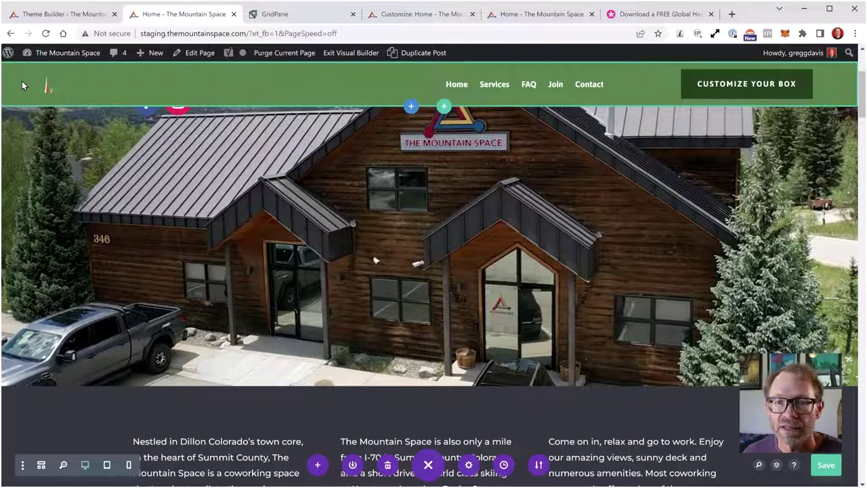
{"action": "scroll", "coordinate": [23, 89], "scroll_direction": "up", "scroll_amount": 2}
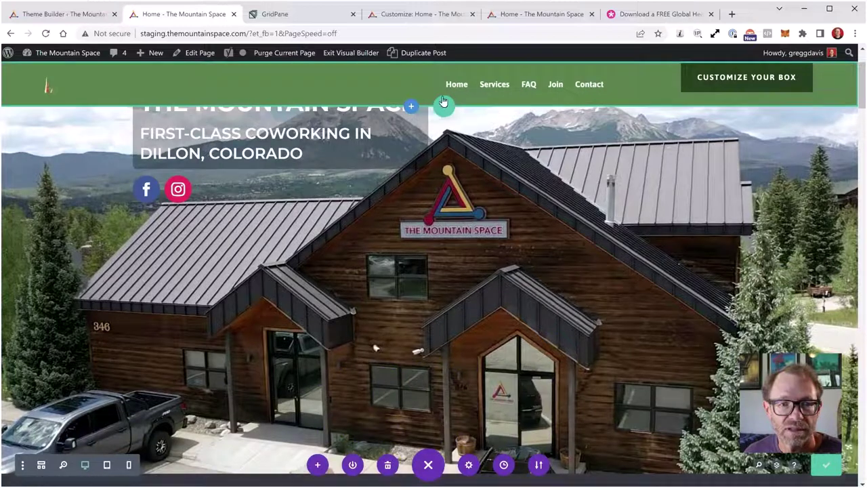
{"action": "scroll", "coordinate": [437, 88], "scroll_direction": "up", "scroll_amount": 2}
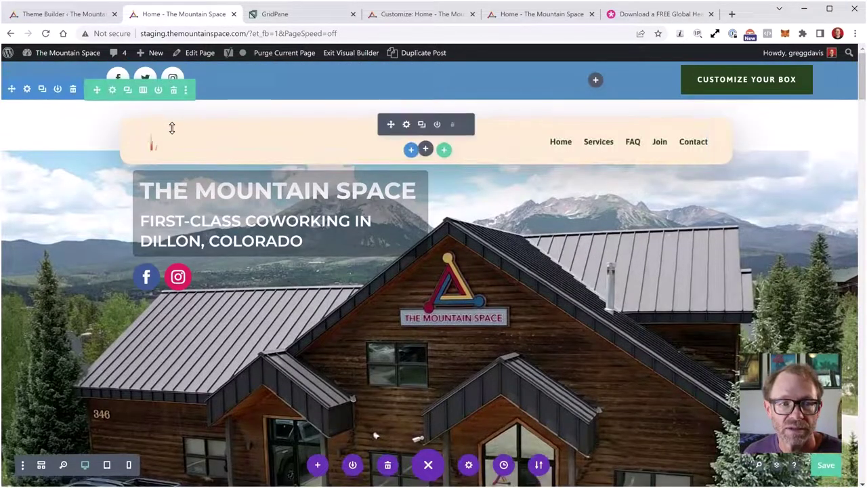
{"action": "left_click", "coordinate": [112, 92]}
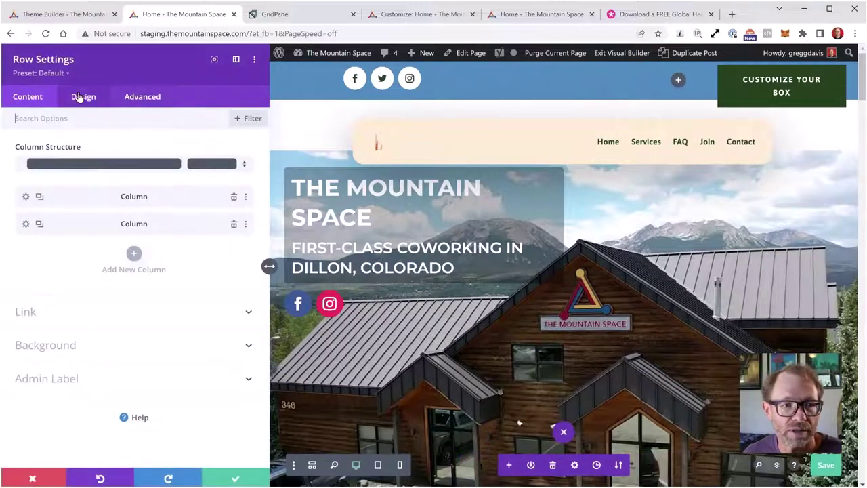
{"action": "left_click", "coordinate": [60, 353]}
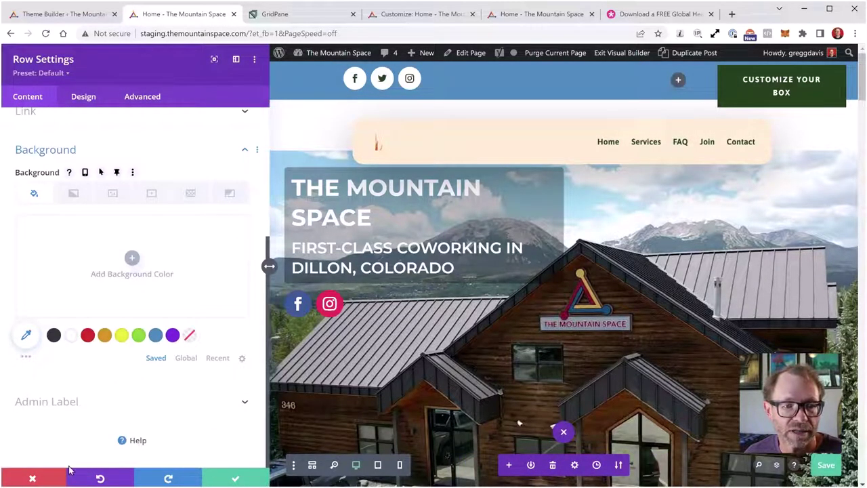
{"action": "left_click", "coordinate": [35, 477]}
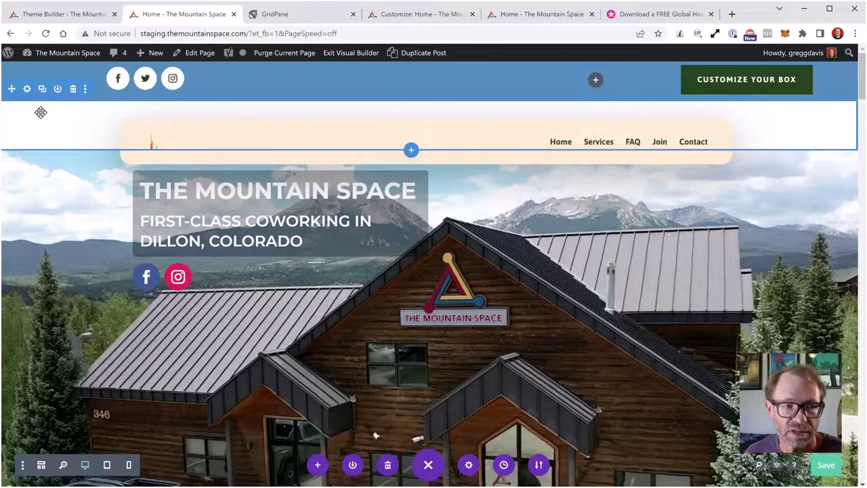
- Switch the builder to wireframe view to show the header's sections, rows and modules, and save the page
{"action": "scroll", "coordinate": [37, 91], "scroll_direction": "down", "scroll_amount": 2}
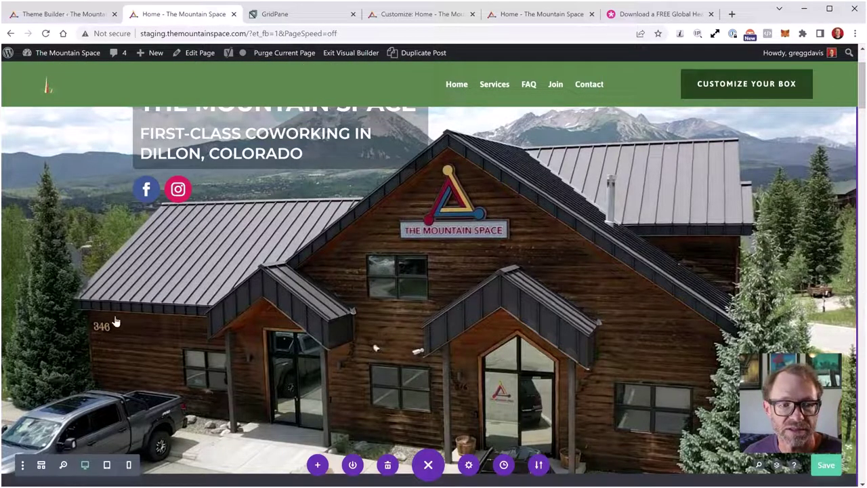
{"action": "left_click", "coordinate": [41, 467]}
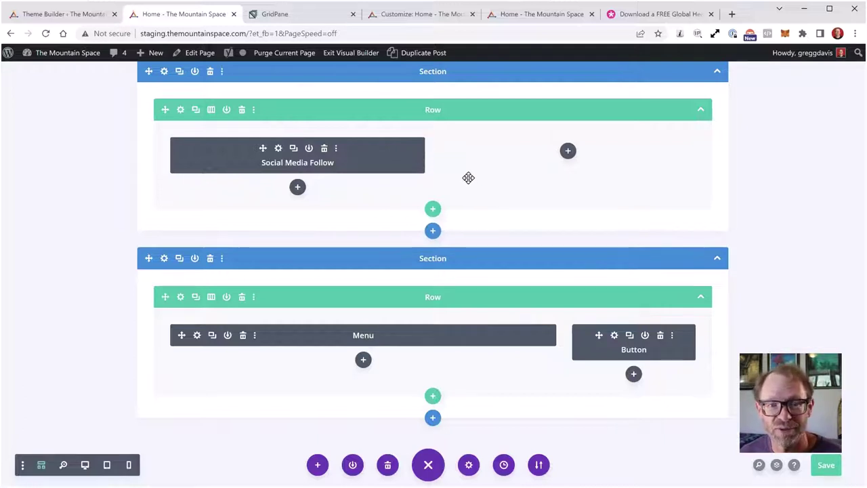
{"action": "key", "text": "ctrl+s"}
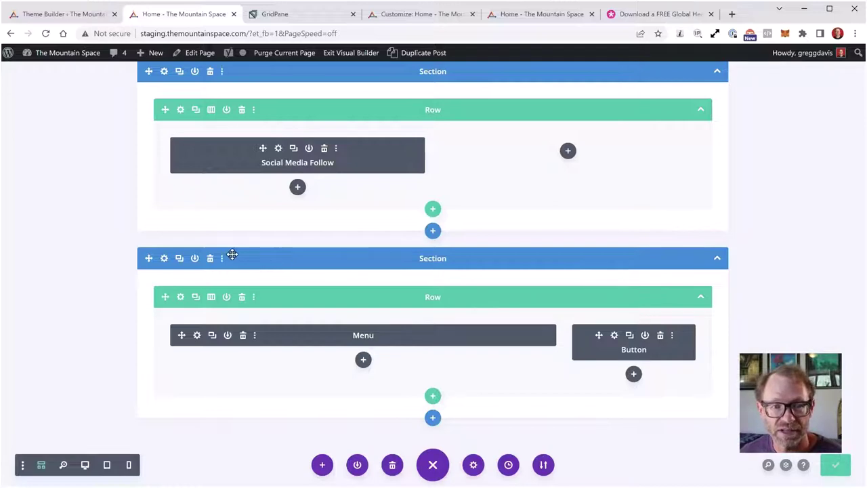
- Look through the menu section's Design and Advanced settings, including Transform, Custom CSS and Conditions, for what controls the sticky header's color
{"action": "left_click", "coordinate": [164, 259]}
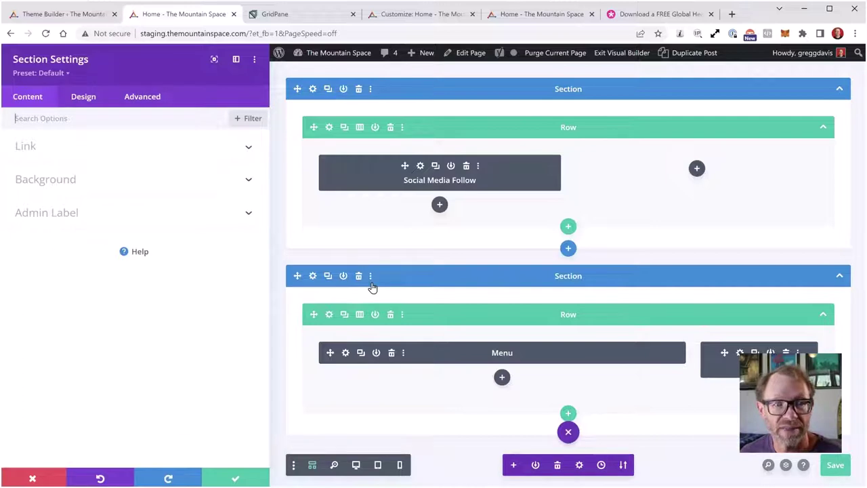
{"action": "left_click", "coordinate": [84, 99]}
{"action": "scroll", "coordinate": [54, 309], "scroll_direction": "down", "scroll_amount": 1}
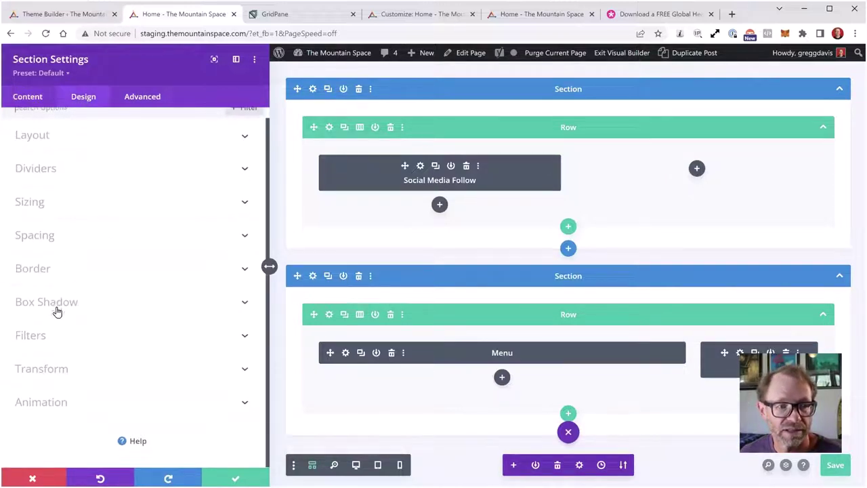
{"action": "left_click", "coordinate": [58, 373]}
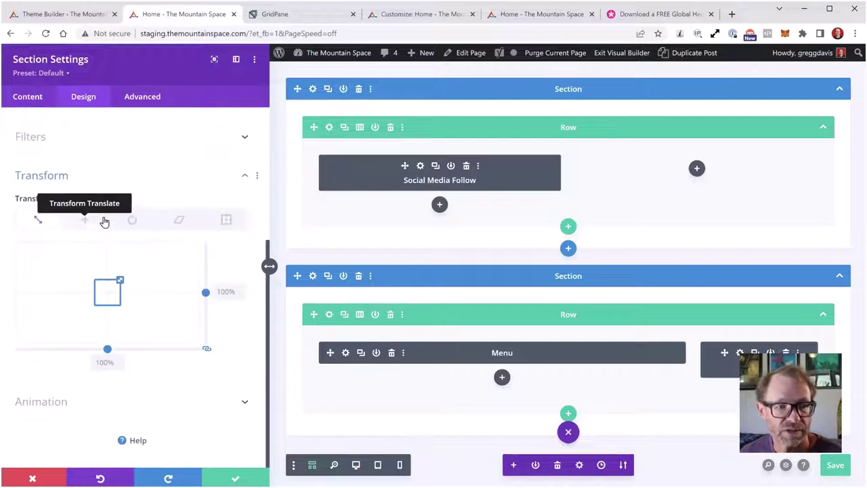
{"action": "left_click", "coordinate": [57, 175]}
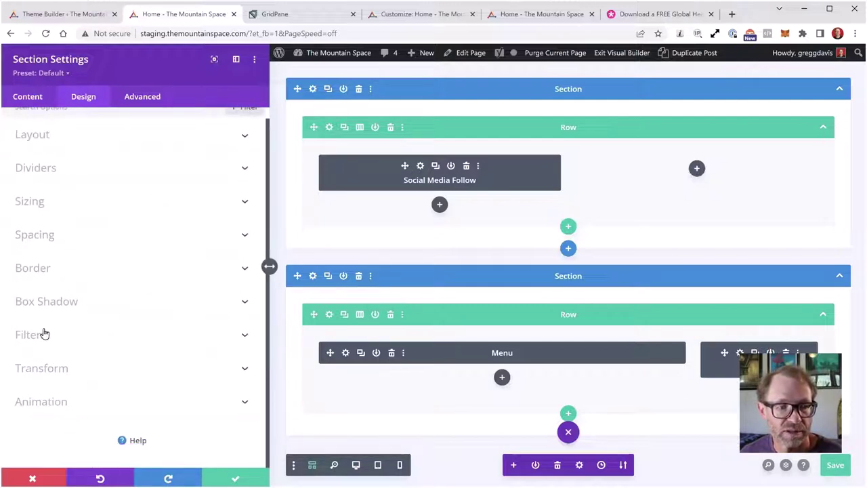
{"action": "scroll", "coordinate": [44, 330], "scroll_direction": "up", "scroll_amount": 1}
{"action": "left_click", "coordinate": [26, 97]}
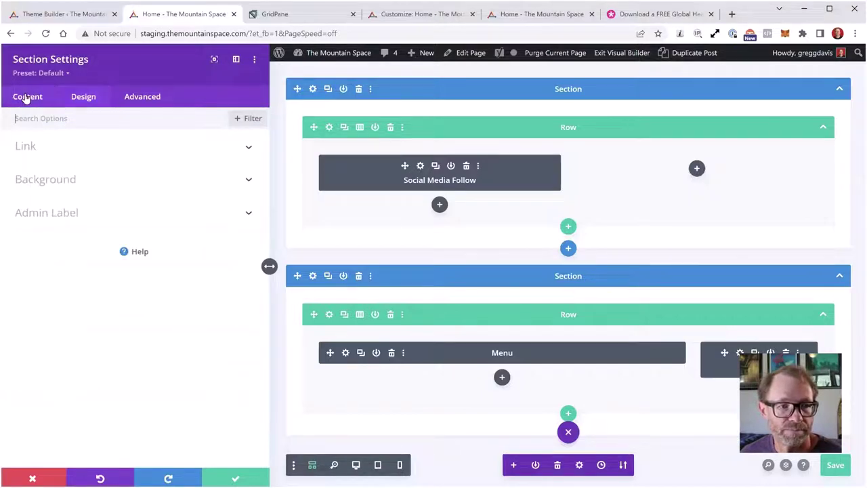
{"action": "left_click", "coordinate": [143, 102]}
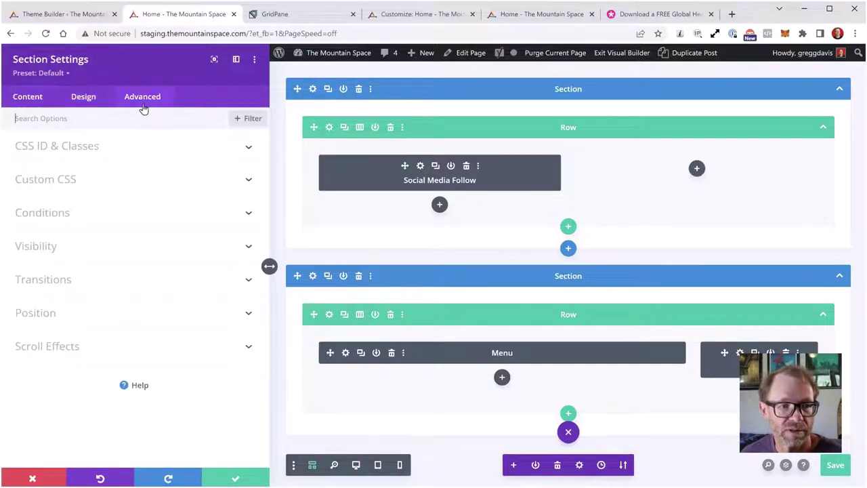
{"action": "left_click", "coordinate": [61, 180]}
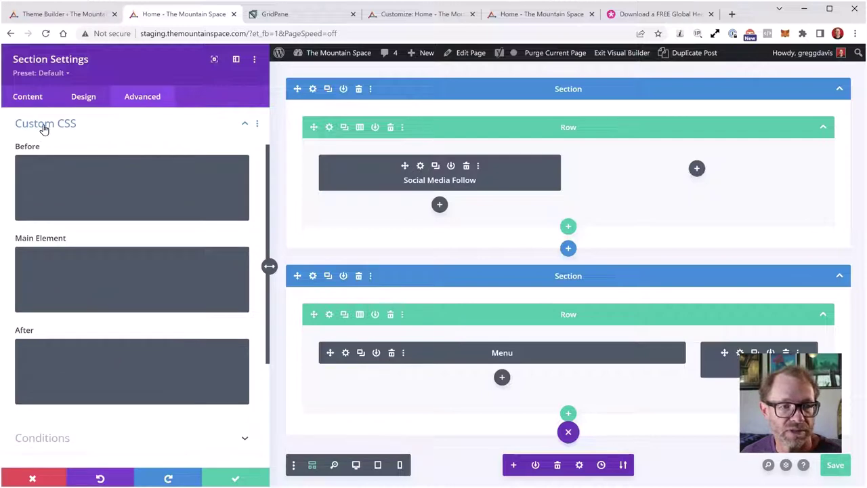
{"action": "left_click", "coordinate": [44, 126]}
{"action": "left_click", "coordinate": [68, 146]}
{"action": "left_click", "coordinate": [68, 147]}
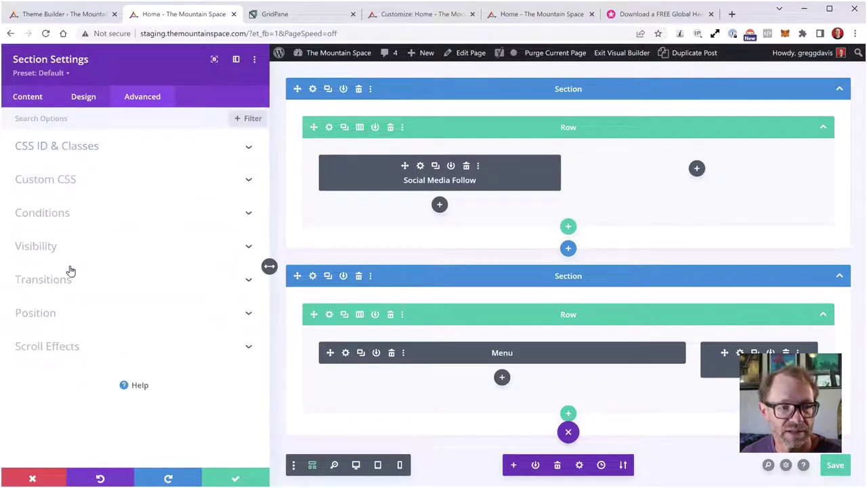
{"action": "left_click", "coordinate": [33, 215]}
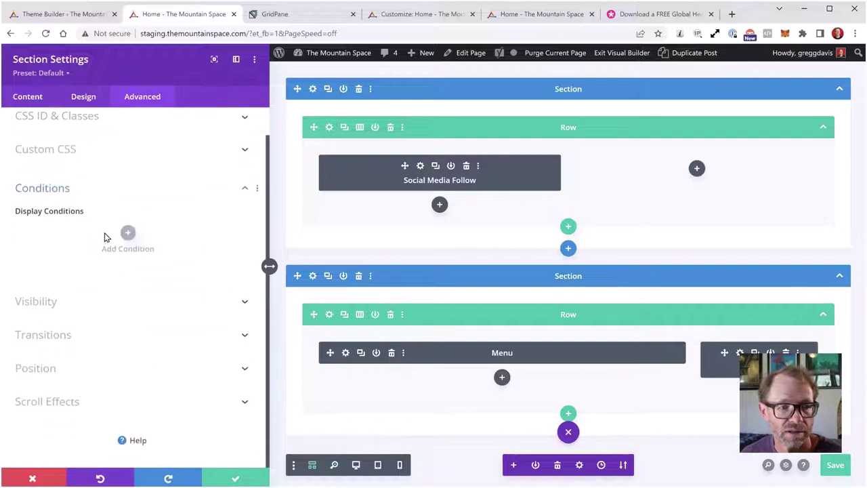
{"action": "left_click", "coordinate": [43, 187]}
- Inspect the menu section's background color in its desktop and sticky states, and close the section settings without applying changes
{"action": "left_click", "coordinate": [24, 97]}
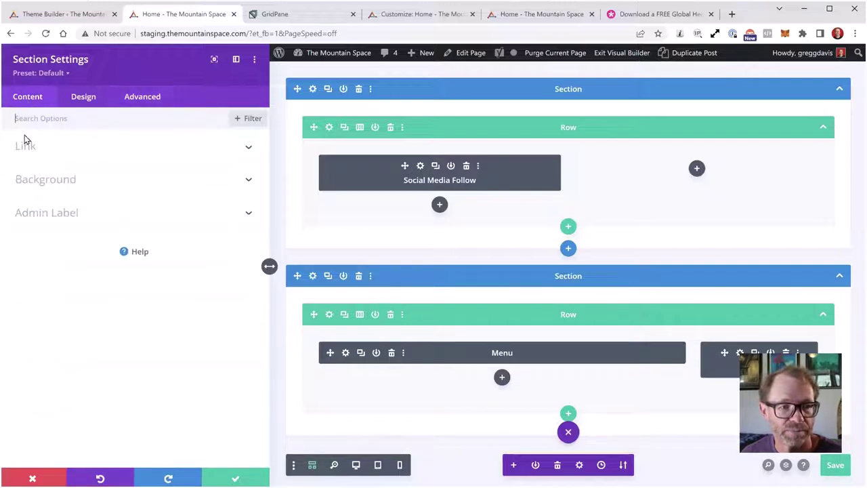
{"action": "left_click", "coordinate": [44, 180]}
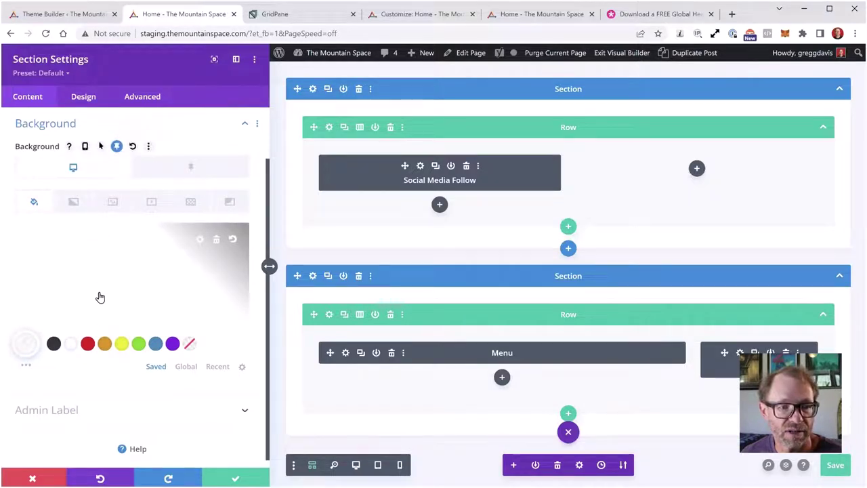
{"action": "left_click", "coordinate": [191, 170]}
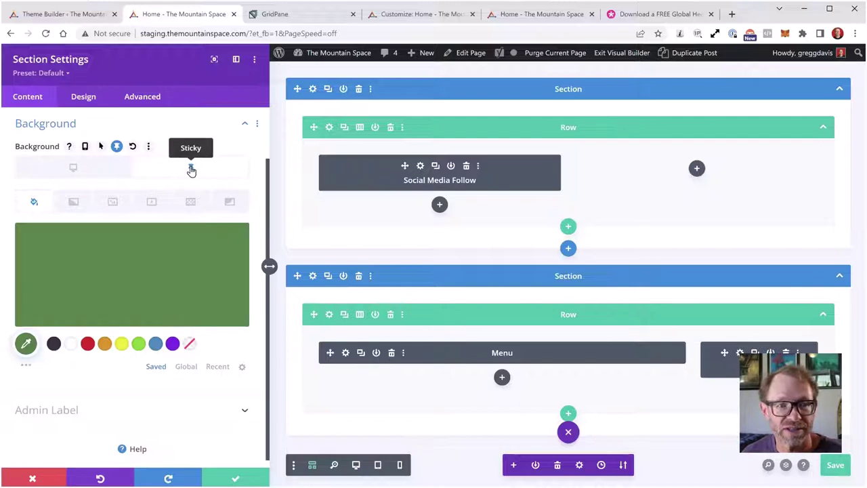
{"action": "left_click", "coordinate": [98, 172]}
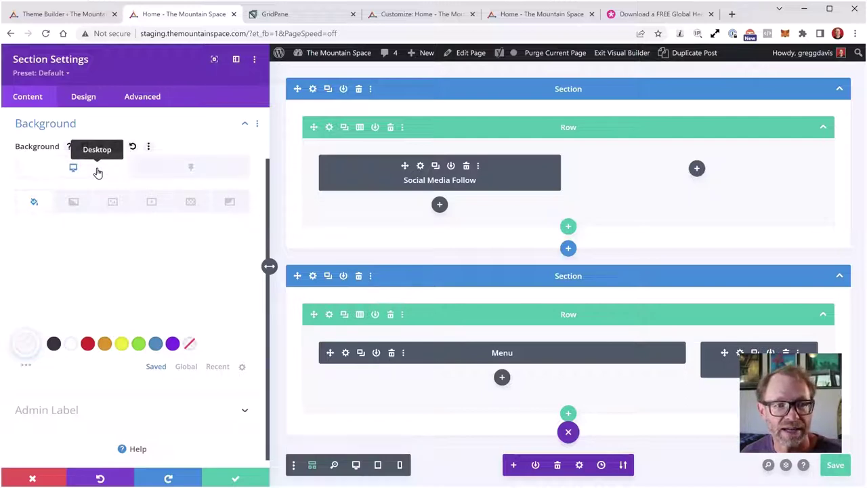
{"action": "left_click", "coordinate": [50, 478]}
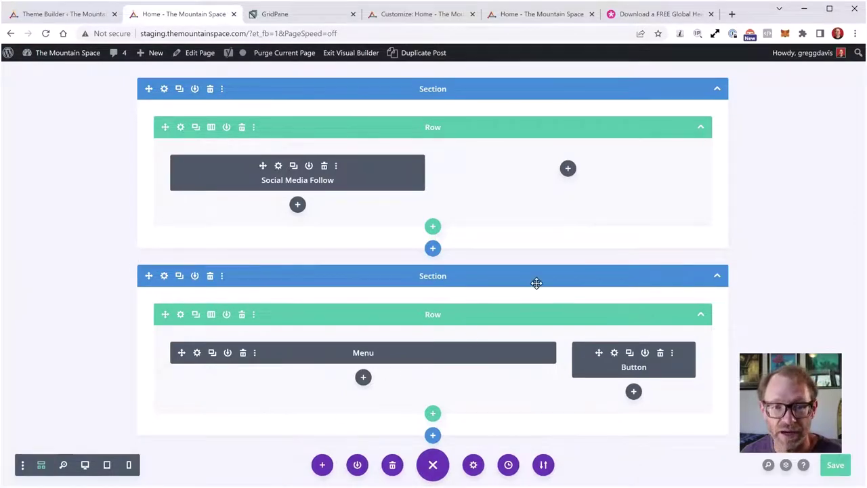
- Return the builder to desktop view and examine how the header turns into its sticky version further down the page
{"action": "left_click", "coordinate": [85, 465]}
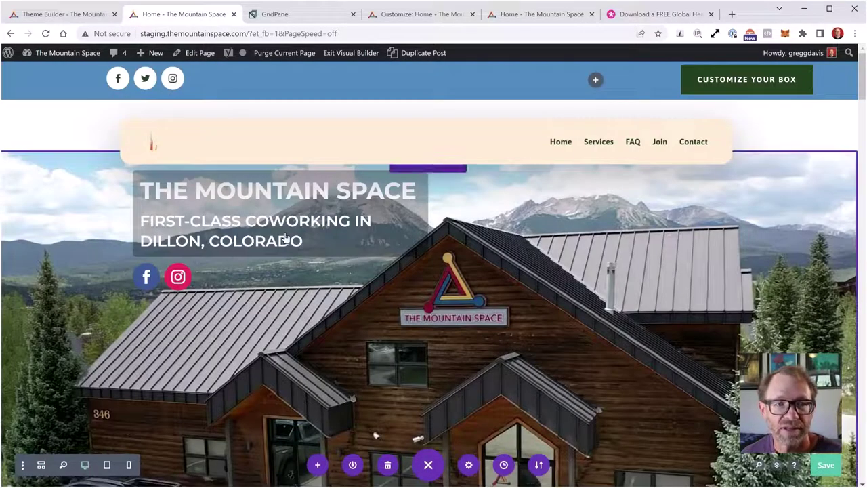
{"action": "scroll", "coordinate": [451, 161], "scroll_direction": "down", "scroll_amount": 2}
{"action": "scroll", "coordinate": [461, 183], "scroll_direction": "up", "scroll_amount": 2}
{"action": "scroll", "coordinate": [461, 184], "scroll_direction": "down", "scroll_amount": 4}
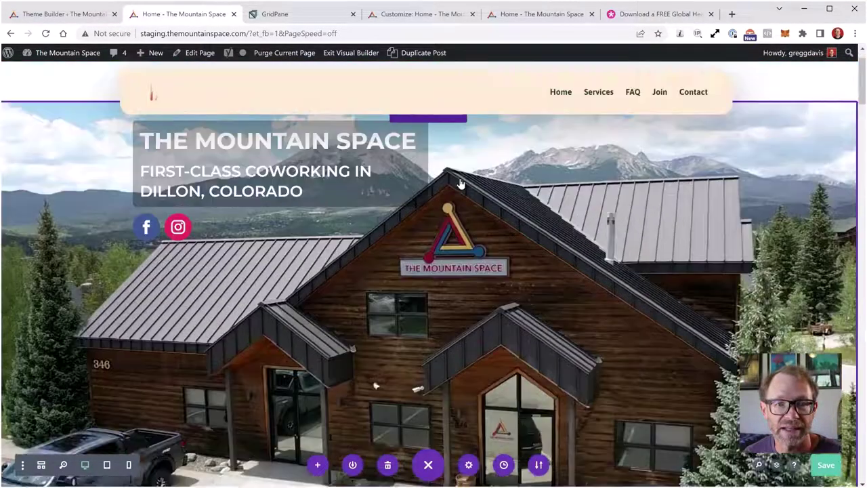
{"action": "scroll", "coordinate": [461, 183], "scroll_direction": "up", "scroll_amount": 4}
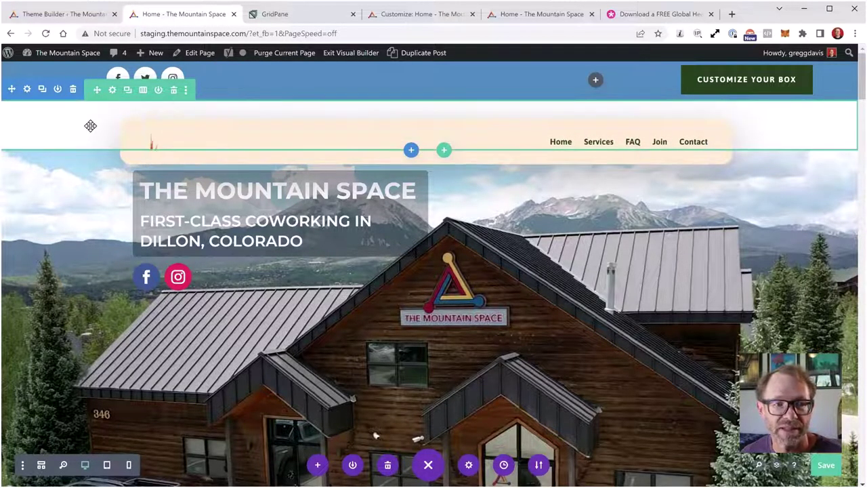
{"action": "scroll", "coordinate": [91, 129], "scroll_direction": "down", "scroll_amount": 6}
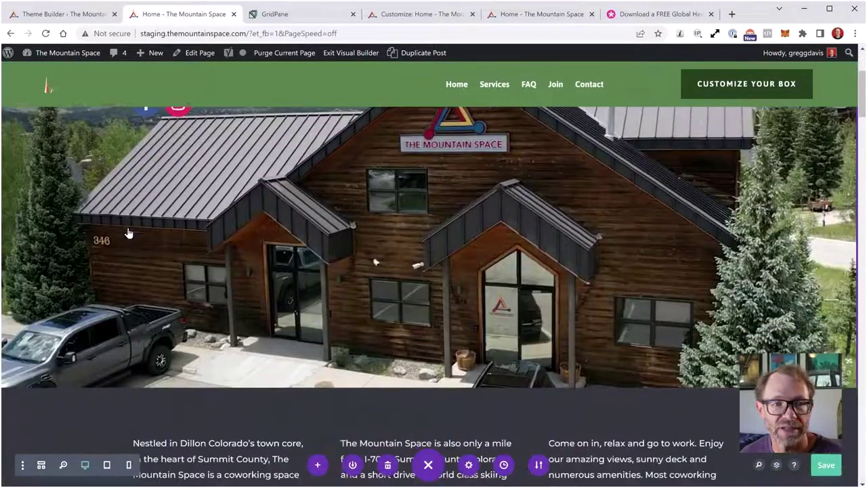
{"action": "scroll", "coordinate": [129, 233], "scroll_direction": "down", "scroll_amount": 4}
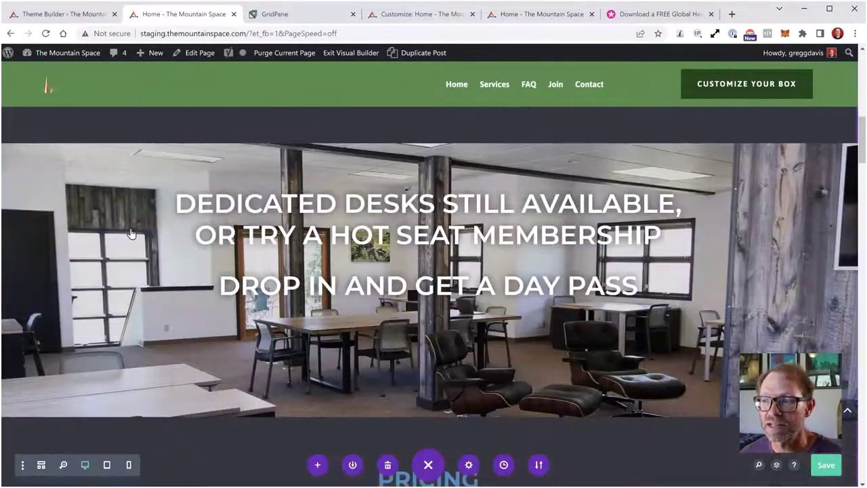
{"action": "scroll", "coordinate": [134, 236], "scroll_direction": "down", "scroll_amount": 10}
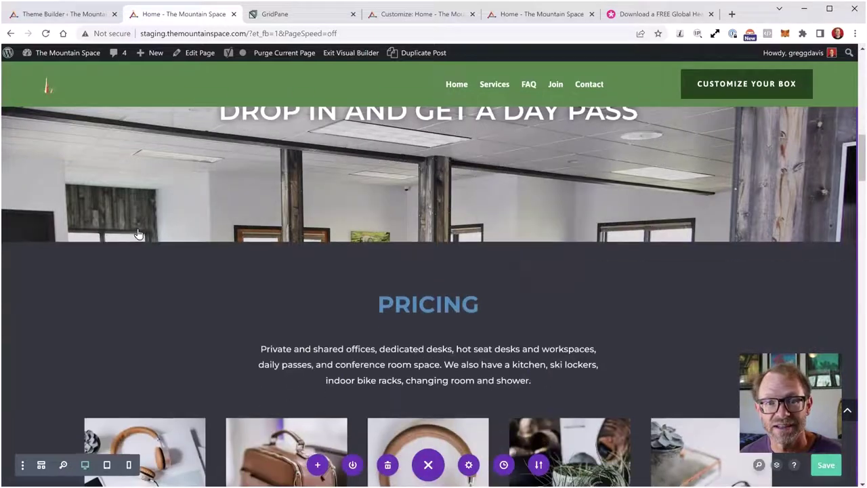
{"action": "scroll", "coordinate": [139, 231], "scroll_direction": "down", "scroll_amount": 2}
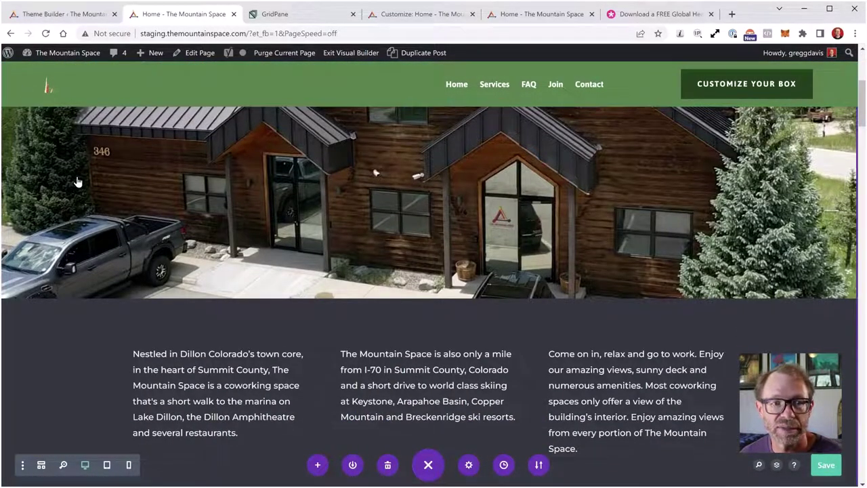
{"action": "scroll", "coordinate": [78, 183], "scroll_direction": "up", "scroll_amount": 3}
{"action": "scroll", "coordinate": [78, 183], "scroll_direction": "up", "scroll_amount": 1}
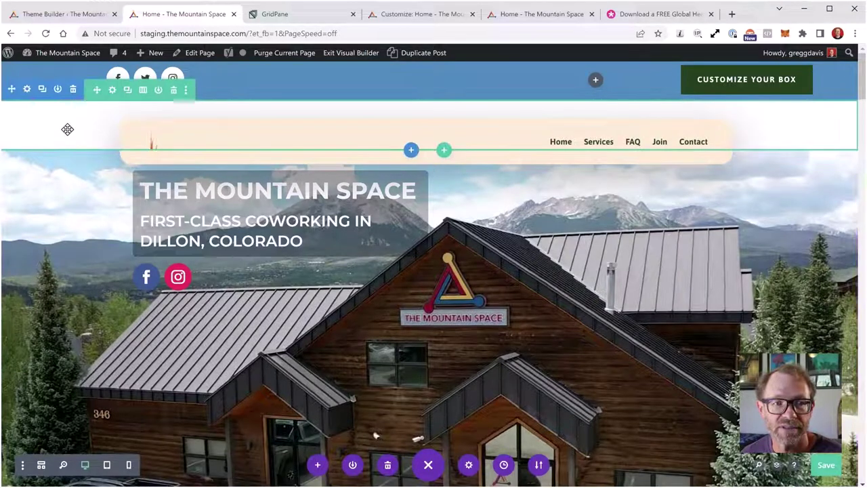
- Set the menu section's background to white in its sticky state, apply the section settings, and save the page
{"action": "left_click", "coordinate": [27, 92]}
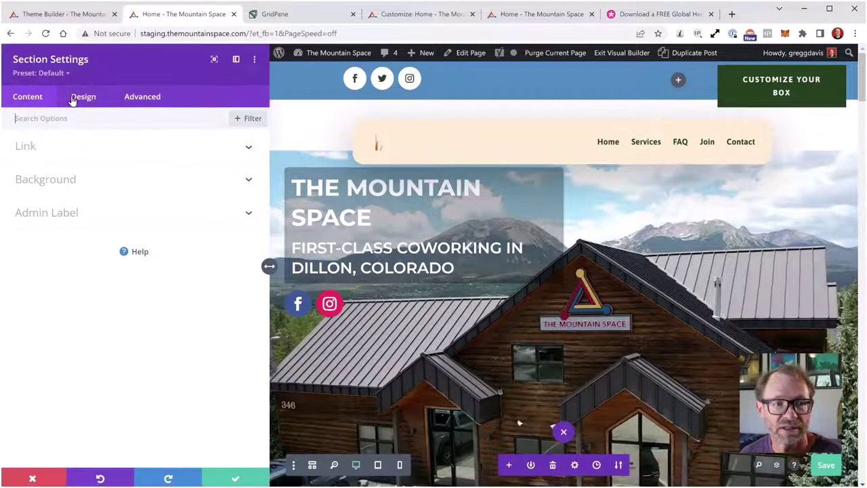
{"action": "left_click", "coordinate": [84, 98]}
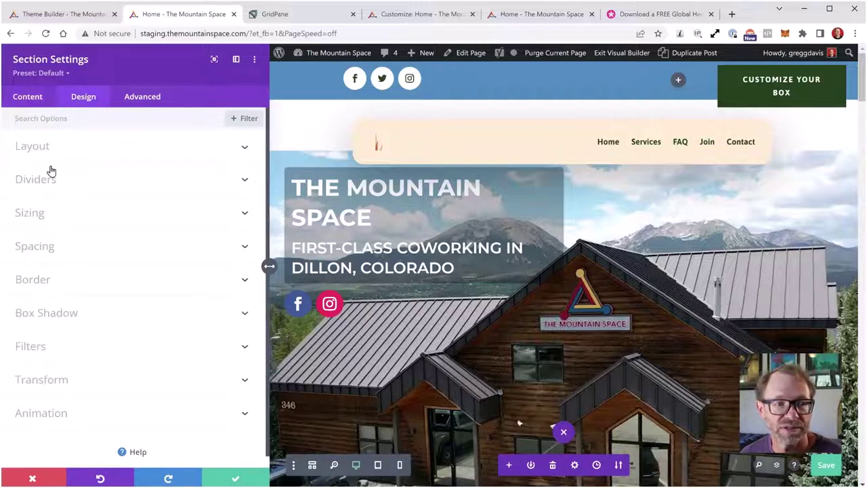
{"action": "left_click", "coordinate": [35, 98]}
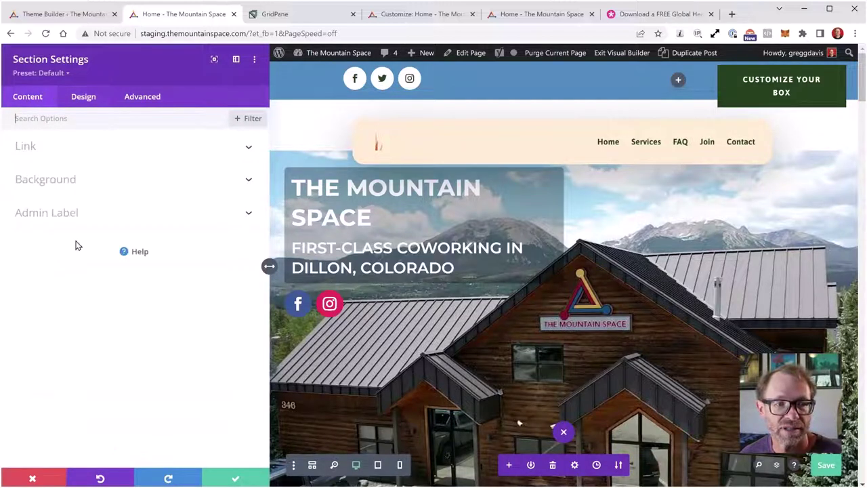
{"action": "left_click", "coordinate": [59, 180]}
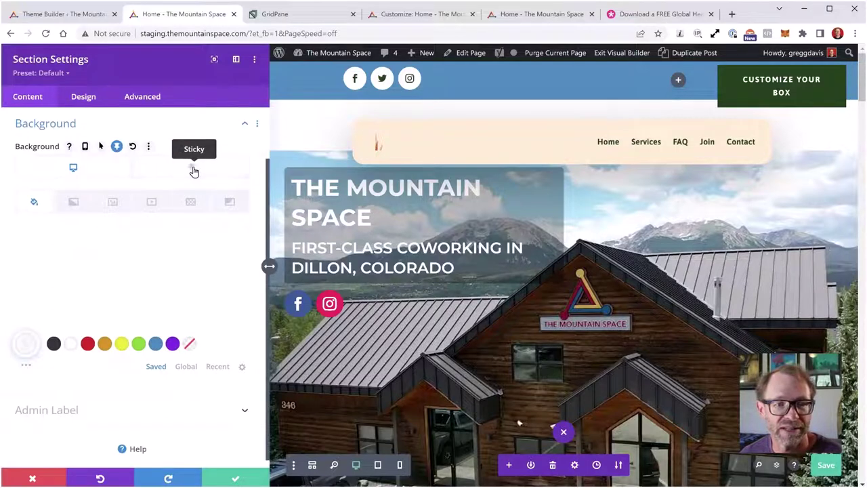
{"action": "left_click", "coordinate": [191, 166]}
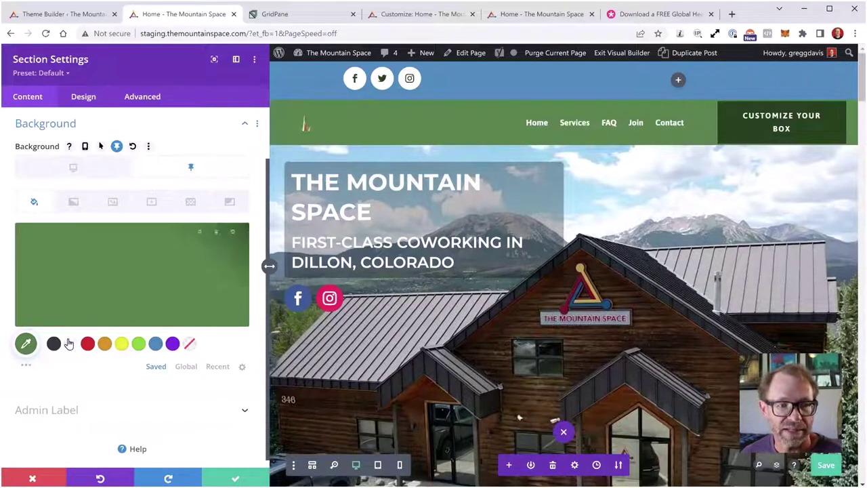
{"action": "left_click", "coordinate": [70, 347]}
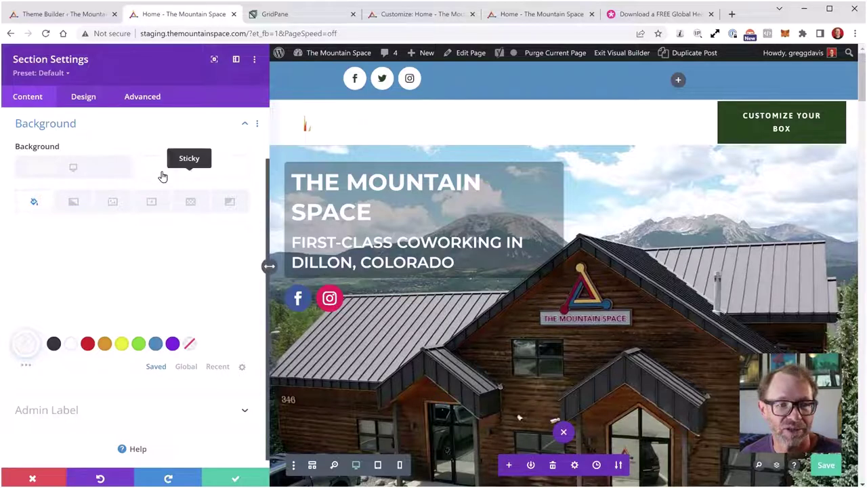
{"action": "left_click", "coordinate": [234, 479]}
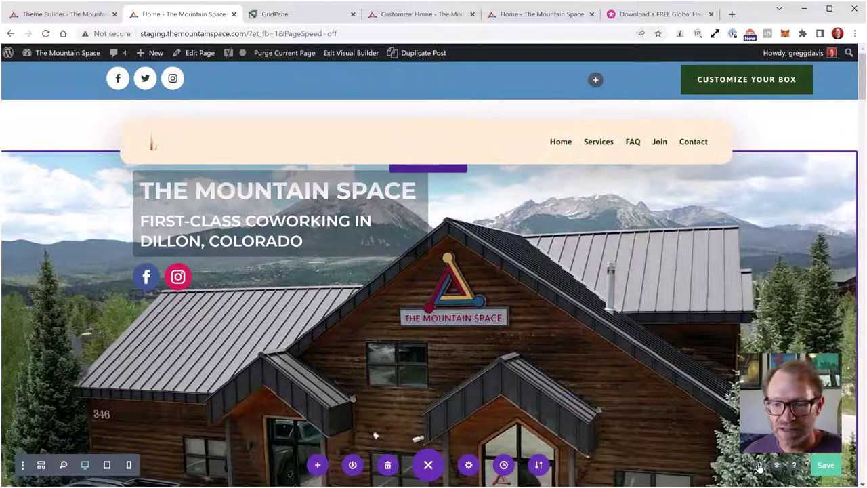
{"action": "left_click", "coordinate": [825, 465]}
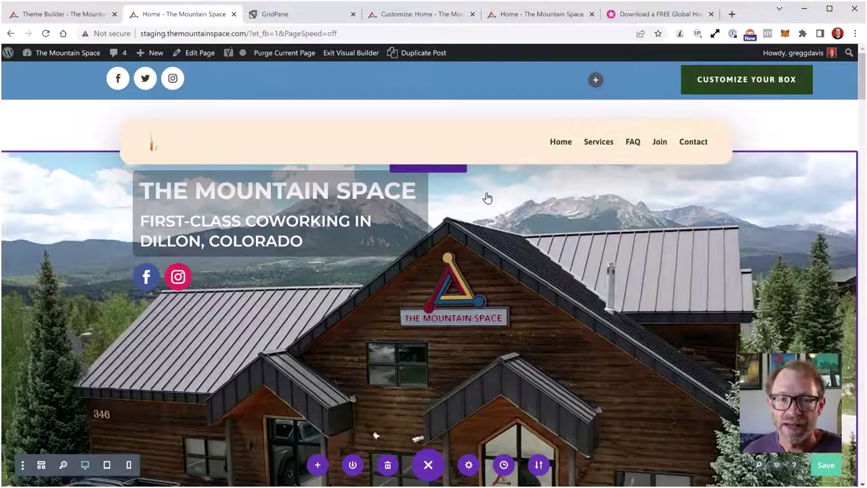
- Compare the menu text's legibility in the full header and in the white sticky header
{"action": "scroll", "coordinate": [487, 197], "scroll_direction": "down", "scroll_amount": 3}
{"action": "scroll", "coordinate": [482, 221], "scroll_direction": "up", "scroll_amount": 3}
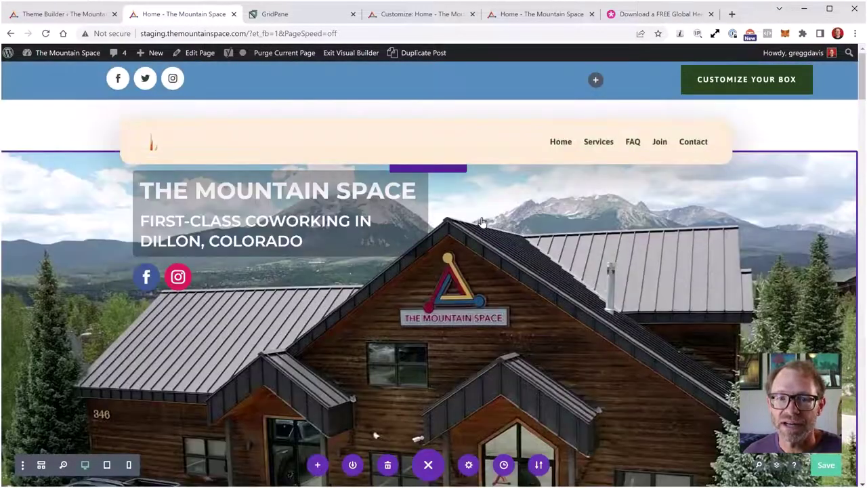
{"action": "scroll", "coordinate": [482, 221], "scroll_direction": "down", "scroll_amount": 3}
{"action": "scroll", "coordinate": [523, 158], "scroll_direction": "up", "scroll_amount": 3}
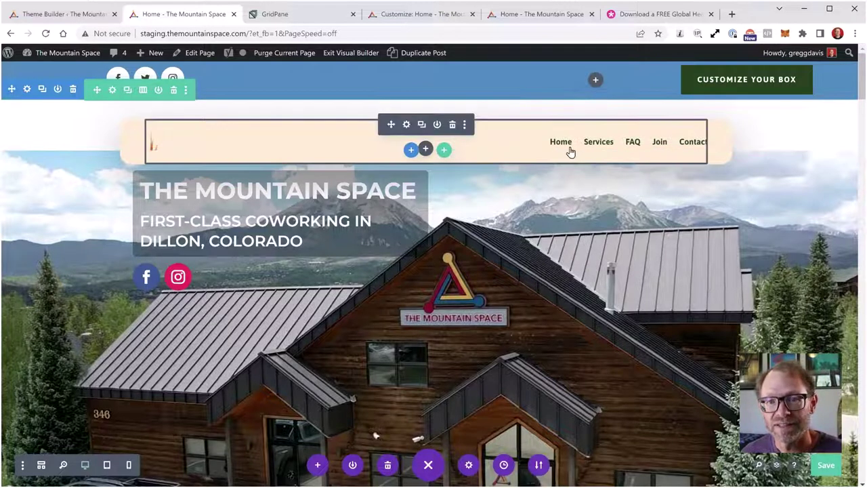
{"action": "scroll", "coordinate": [554, 224], "scroll_direction": "down", "scroll_amount": 2}
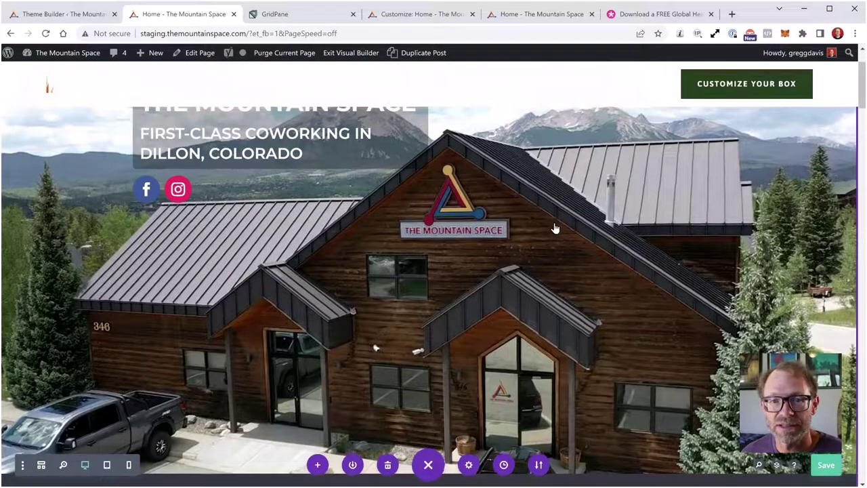
{"action": "scroll", "coordinate": [554, 224], "scroll_direction": "up", "scroll_amount": 2}
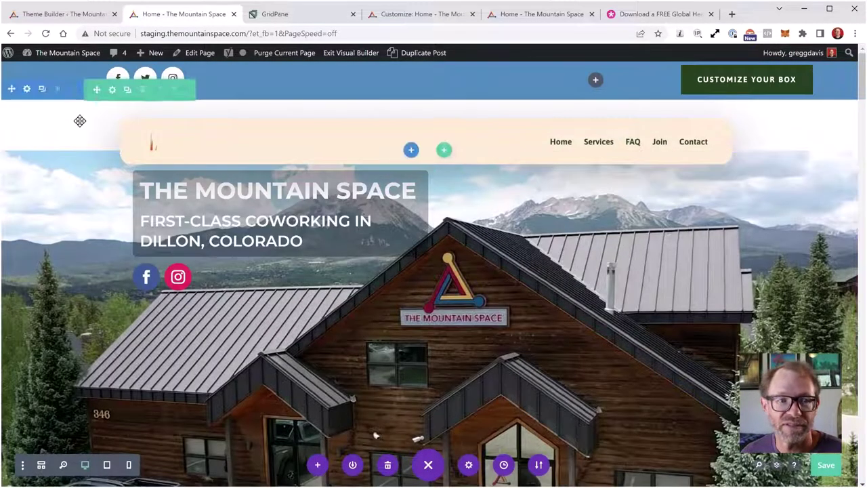
{"action": "scroll", "coordinate": [325, 240], "scroll_direction": "down", "scroll_amount": 2}
{"action": "scroll", "coordinate": [325, 240], "scroll_direction": "up", "scroll_amount": 2}
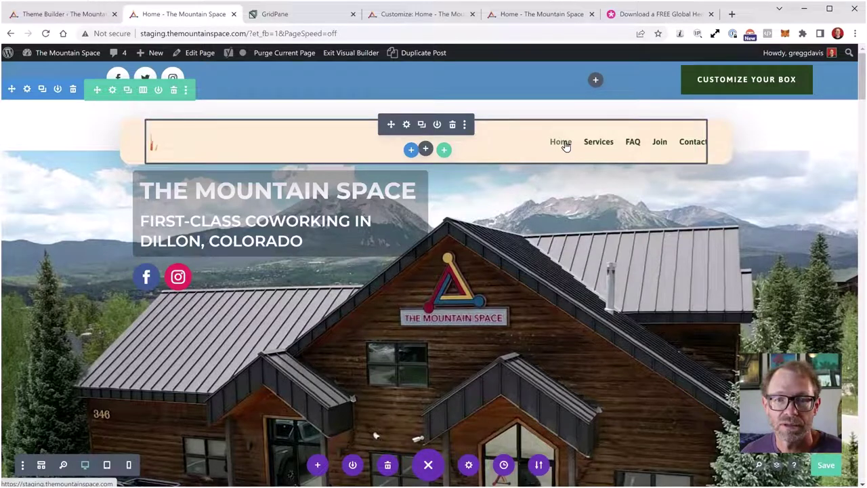
- Set the header menu module's text color in its sticky state to the saved dark charcoal color
{"action": "left_click", "coordinate": [406, 125]}
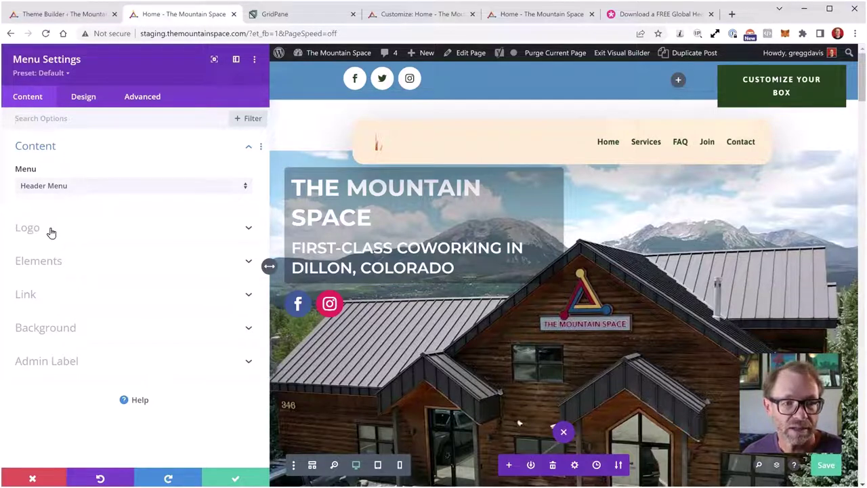
{"action": "left_click", "coordinate": [246, 232]}
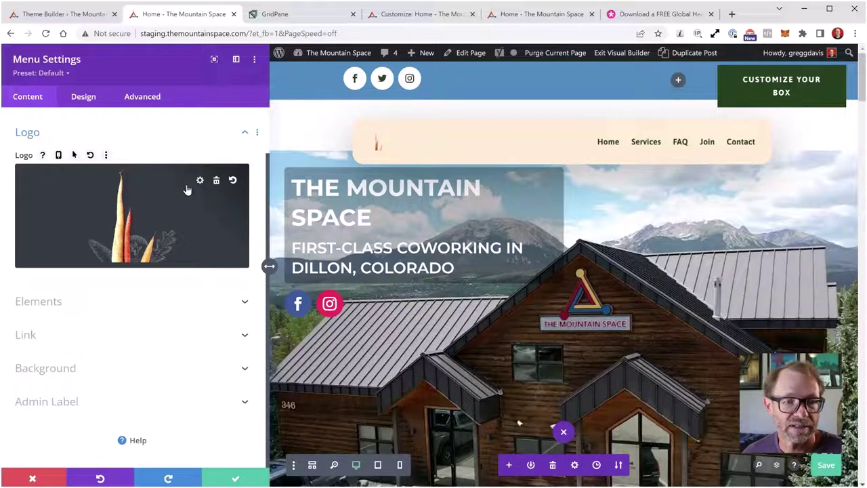
{"action": "left_click", "coordinate": [27, 133]}
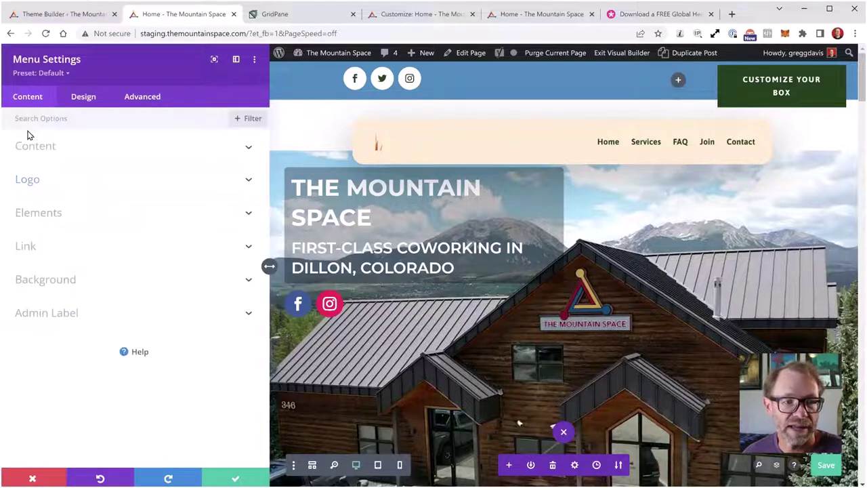
{"action": "left_click", "coordinate": [48, 152]}
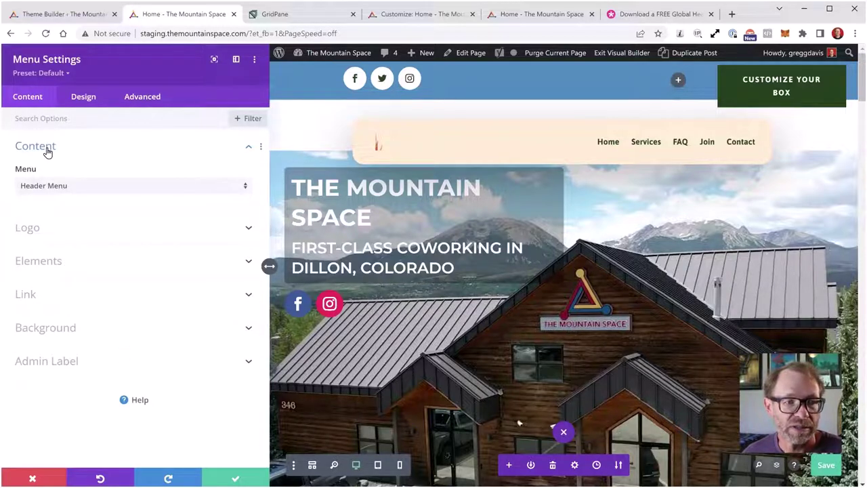
{"action": "left_click", "coordinate": [47, 152]}
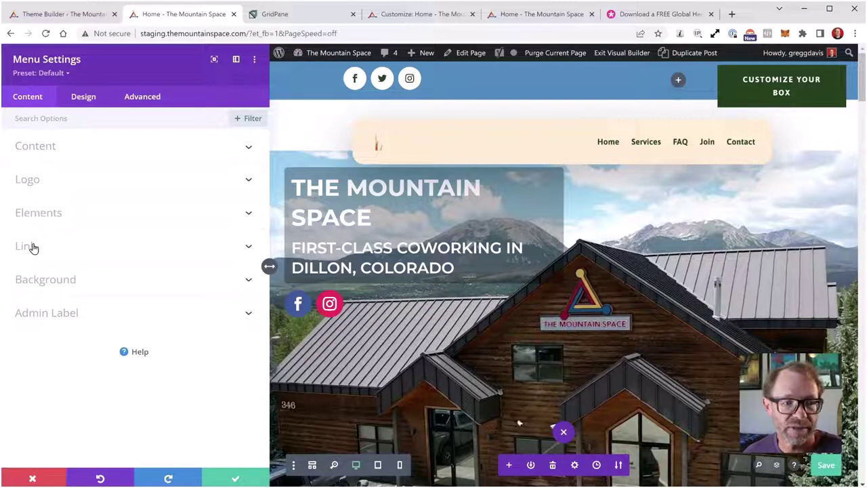
{"action": "left_click", "coordinate": [83, 98]}
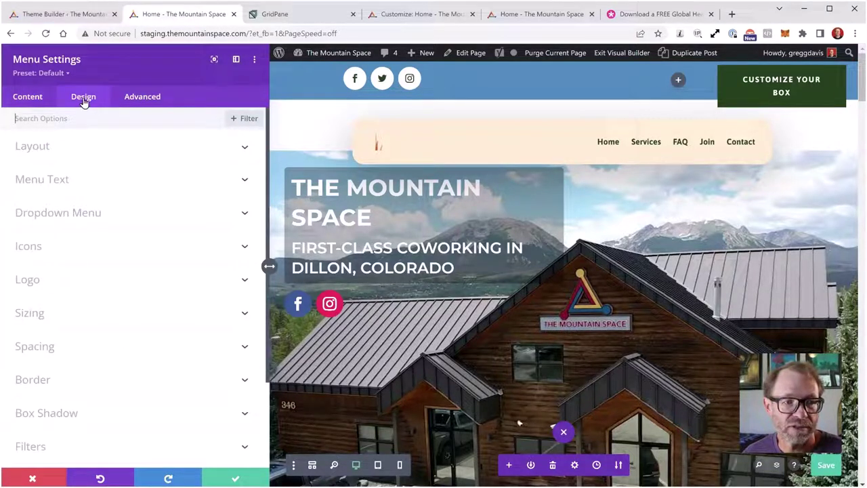
{"action": "left_click", "coordinate": [55, 181]}
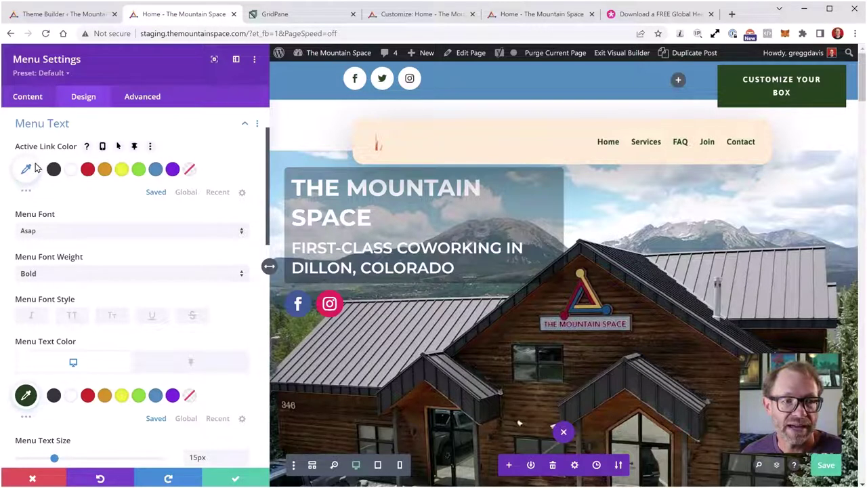
{"action": "scroll", "coordinate": [55, 200], "scroll_direction": "down", "scroll_amount": 5}
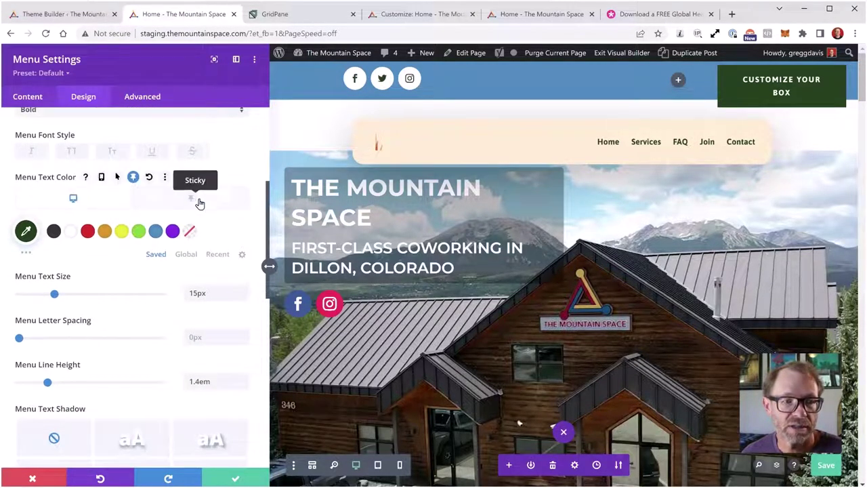
{"action": "left_click", "coordinate": [193, 199]}
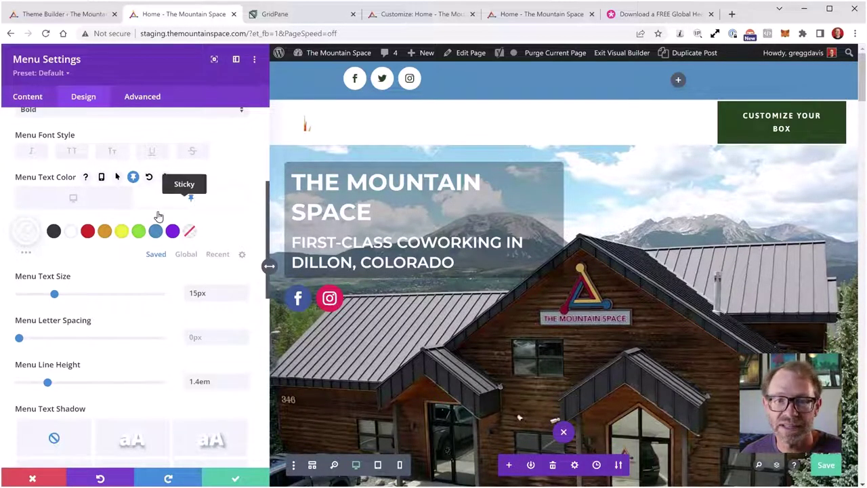
{"action": "left_click", "coordinate": [54, 232]}
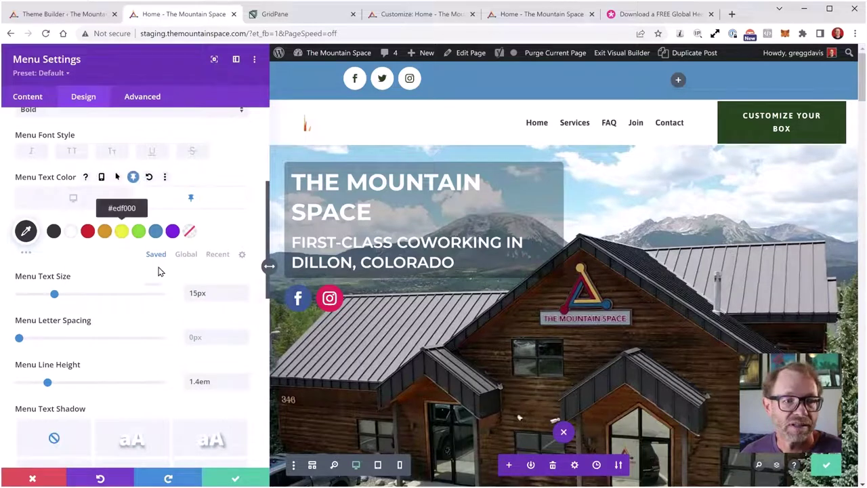
- Set the menu's font style to all uppercase and its font to Montserrat
{"action": "scroll", "coordinate": [160, 276], "scroll_direction": "up", "scroll_amount": 2}
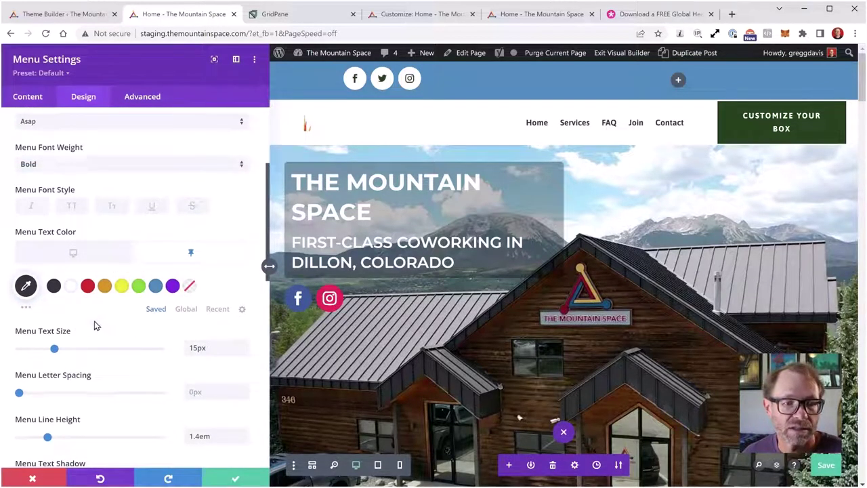
{"action": "scroll", "coordinate": [95, 326], "scroll_direction": "up", "scroll_amount": 4}
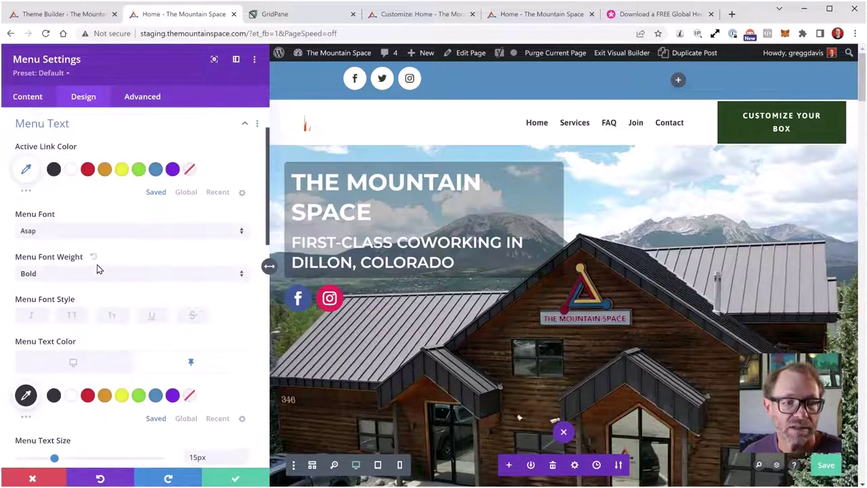
{"action": "left_click", "coordinate": [71, 316]}
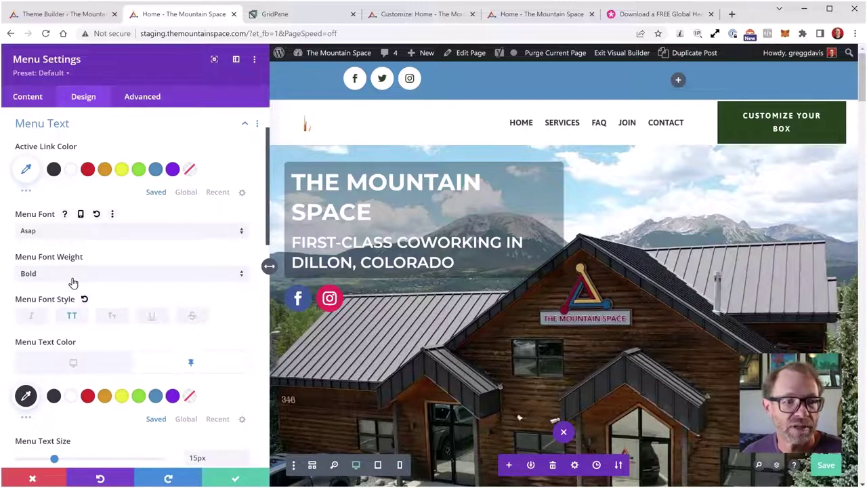
{"action": "left_click", "coordinate": [72, 232]}
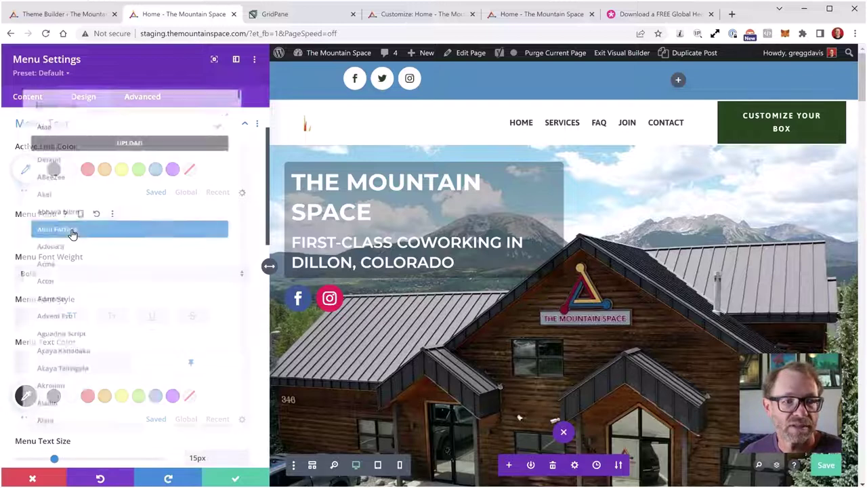
{"action": "type", "text": "mont"}
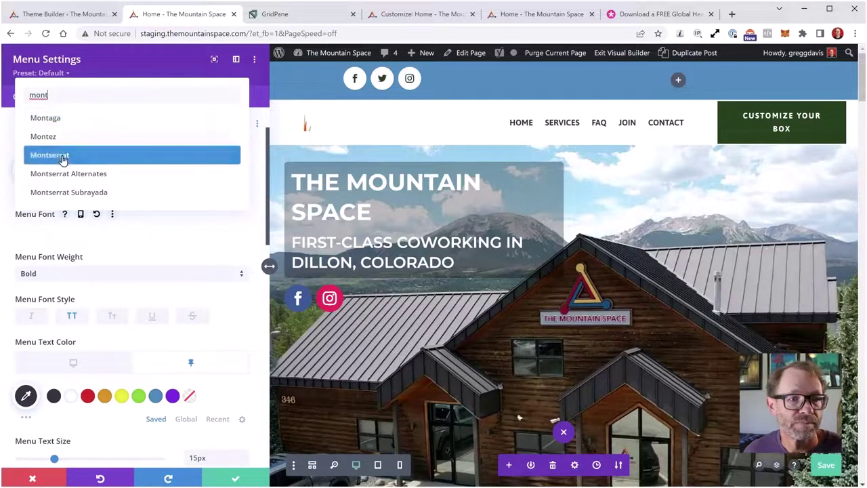
{"action": "left_click", "coordinate": [61, 155]}
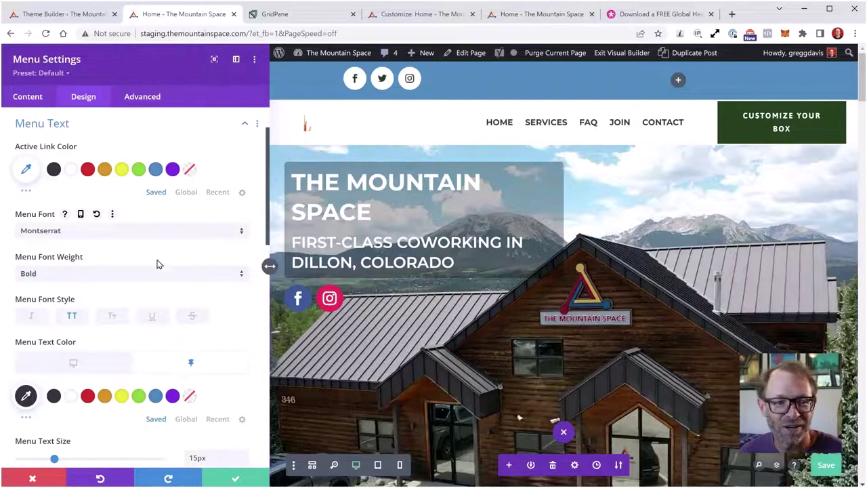
- Apply the menu settings, save the page, and compare the menu text in the full and sticky headers
{"action": "left_click", "coordinate": [237, 480]}
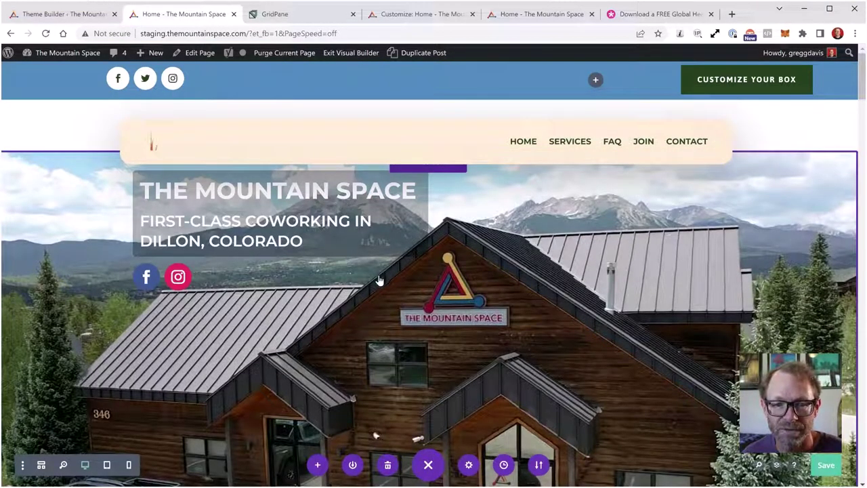
{"action": "left_click", "coordinate": [827, 464]}
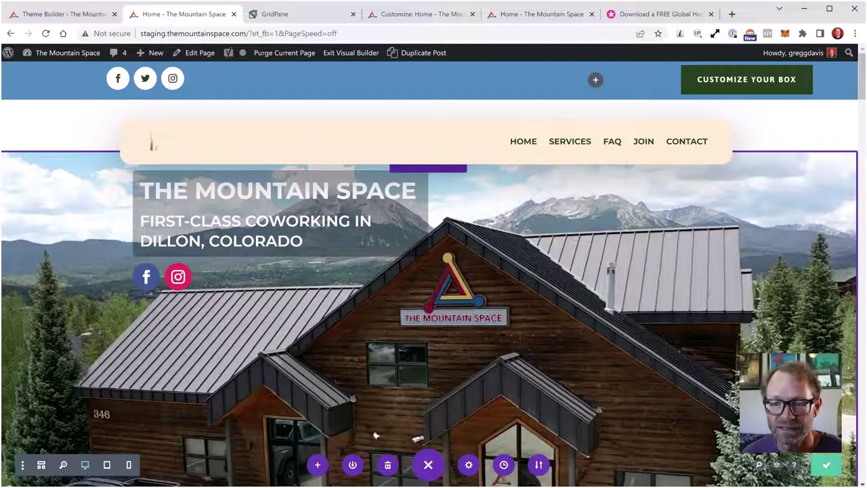
{"action": "scroll", "coordinate": [542, 328], "scroll_direction": "down", "scroll_amount": 3}
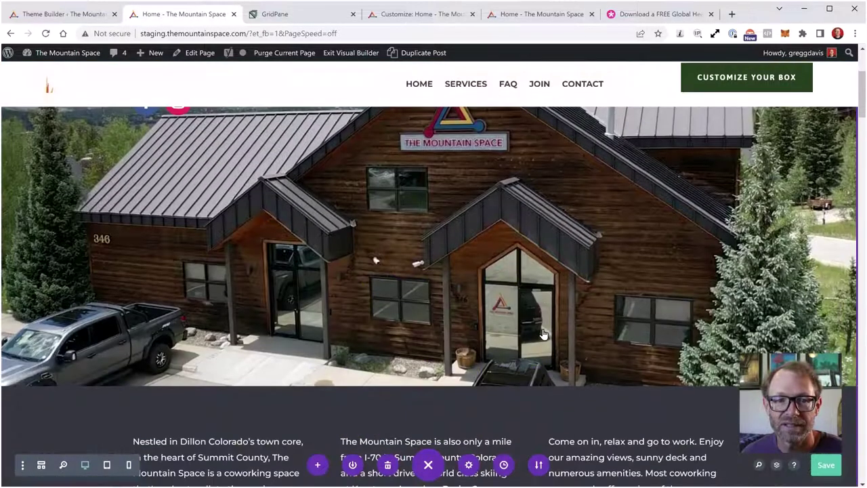
{"action": "scroll", "coordinate": [542, 328], "scroll_direction": "up", "scroll_amount": 3}
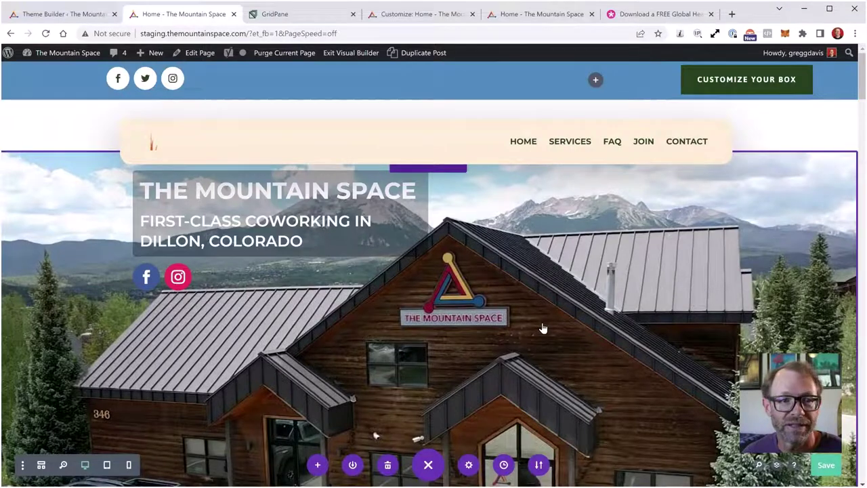
{"action": "scroll", "coordinate": [542, 328], "scroll_direction": "down", "scroll_amount": 3}
{"action": "scroll", "coordinate": [542, 329], "scroll_direction": "up", "scroll_amount": 3}
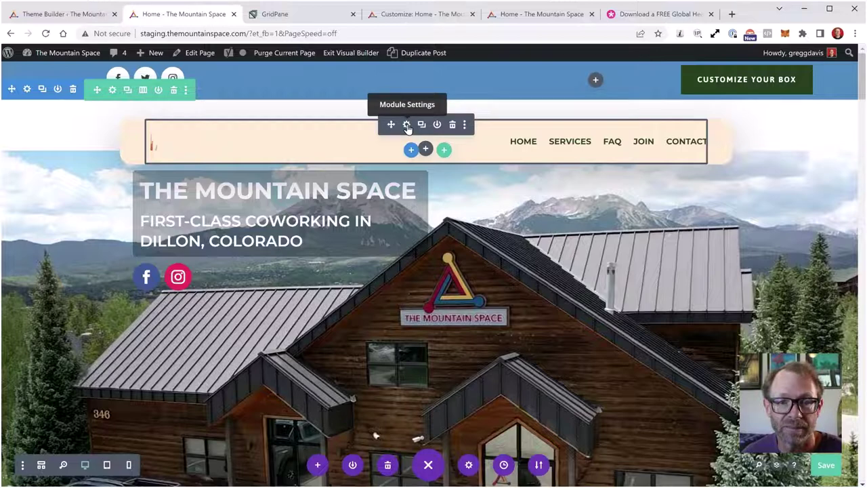
- Inspect the menu module's box shadow and background settings for the cream bar's styling, and close them without applying changes
{"action": "left_click", "coordinate": [407, 126]}
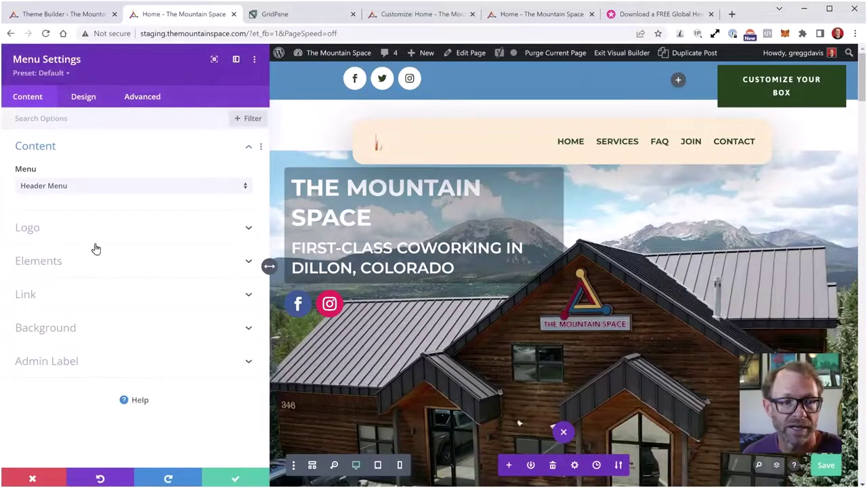
{"action": "left_click", "coordinate": [98, 118]}
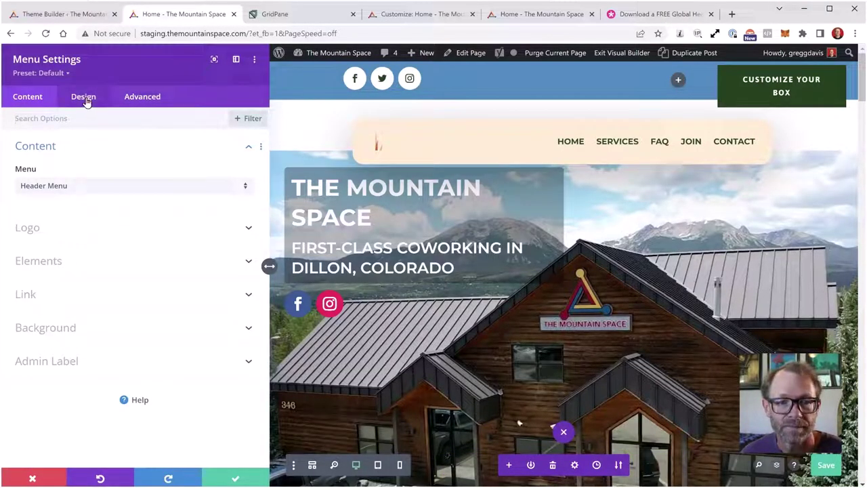
{"action": "left_click", "coordinate": [84, 97]}
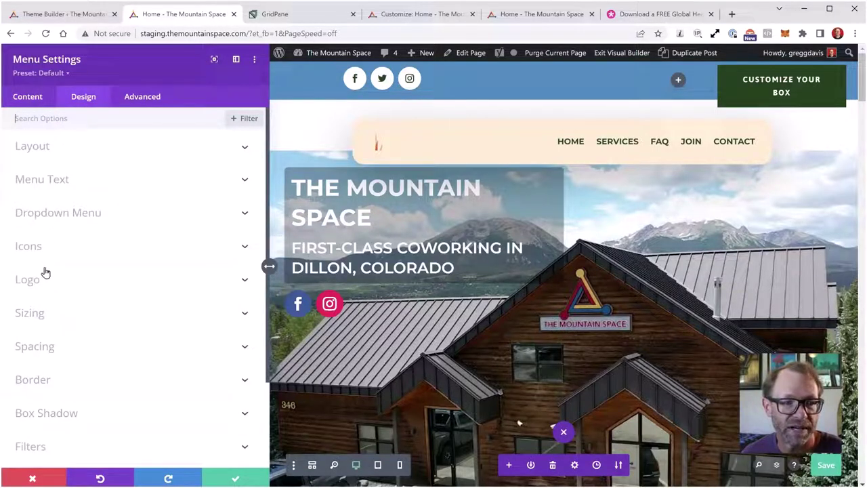
{"action": "left_click", "coordinate": [44, 413]}
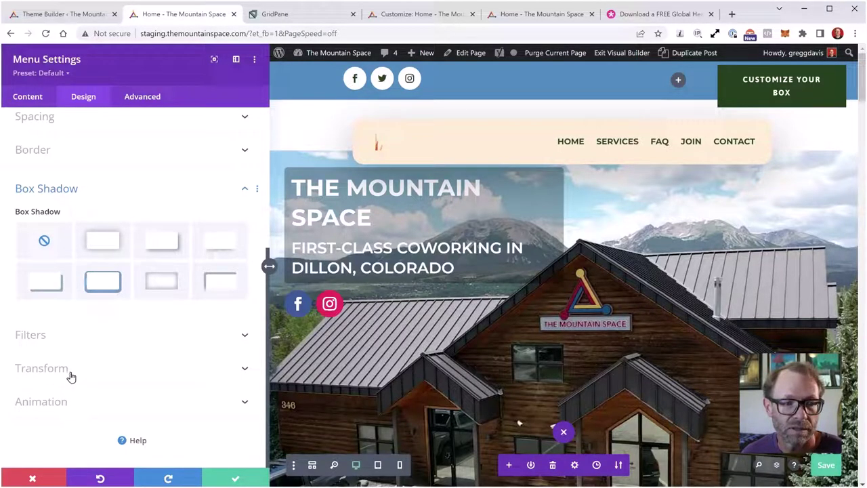
{"action": "left_click", "coordinate": [46, 242]}
{"action": "scroll", "coordinate": [77, 210], "scroll_direction": "up", "scroll_amount": 5}
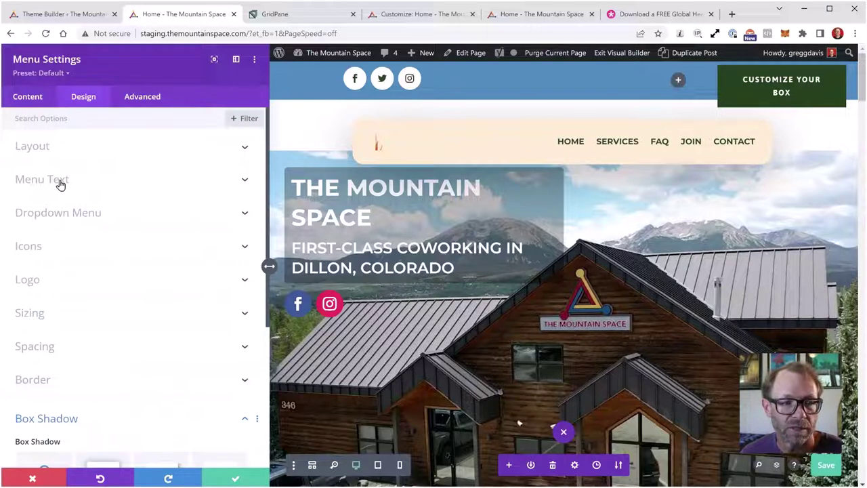
{"action": "left_click", "coordinate": [24, 97]}
{"action": "left_click", "coordinate": [45, 286]}
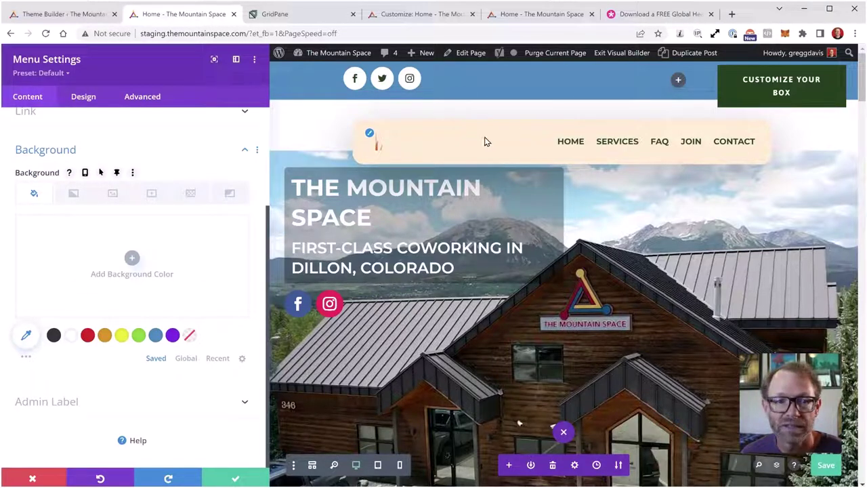
{"action": "left_click", "coordinate": [40, 479]}
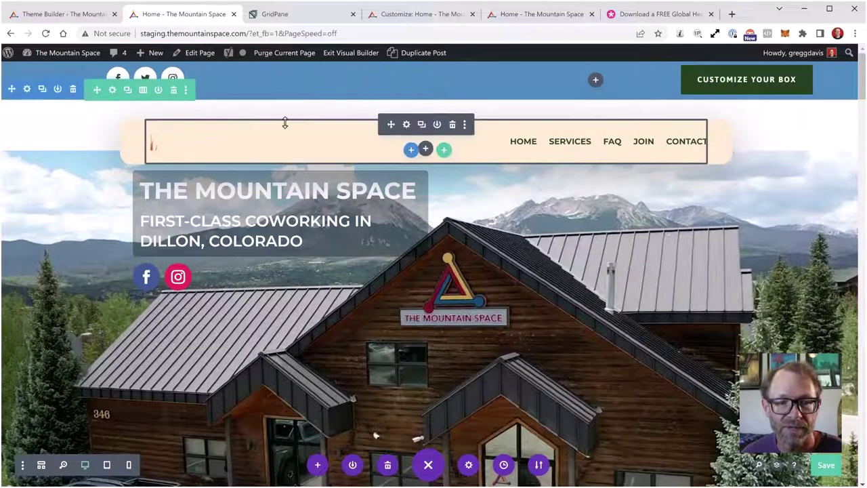
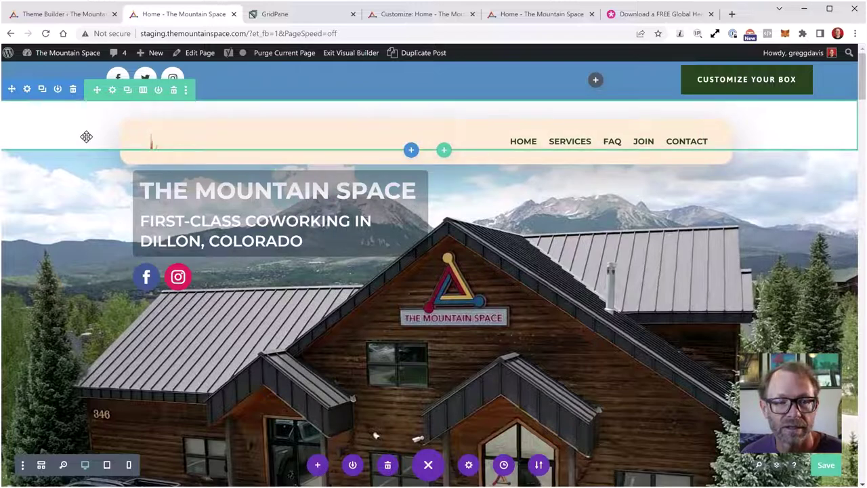
- Inspect the background setting of the row containing the menu, and close the row settings without applying changes
{"action": "left_click", "coordinate": [113, 91]}
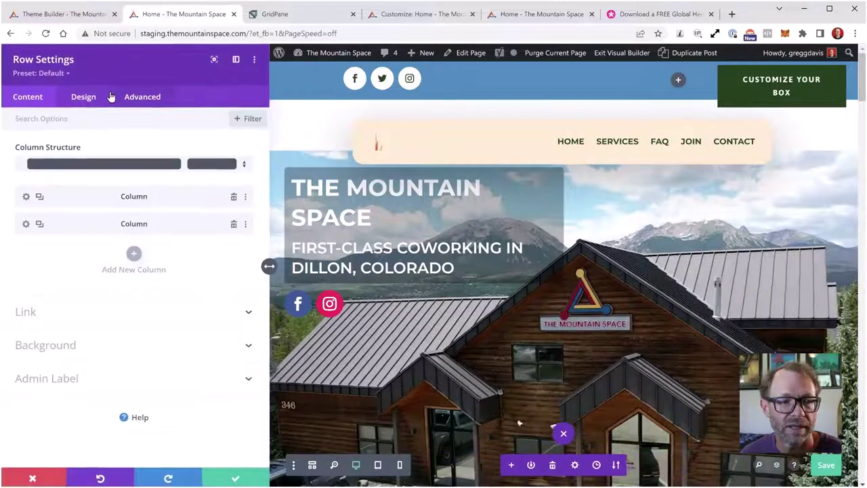
{"action": "left_click", "coordinate": [64, 347]}
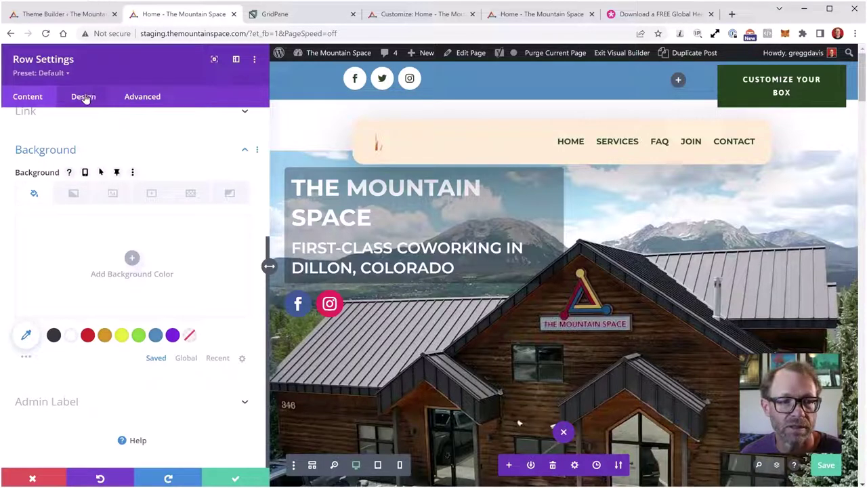
{"action": "left_click", "coordinate": [32, 478]}
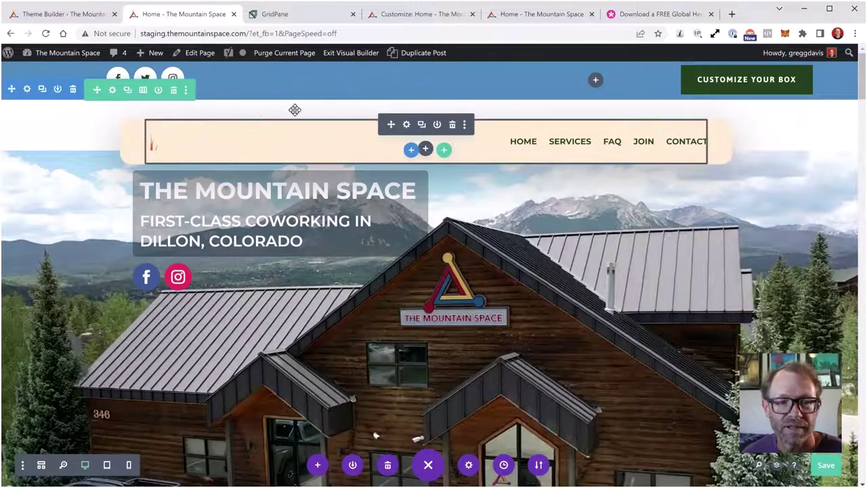
- Inspect the menu module's custom CSS, other advanced options and layout design settings for the source of the cream bar color
{"action": "left_click", "coordinate": [406, 124]}
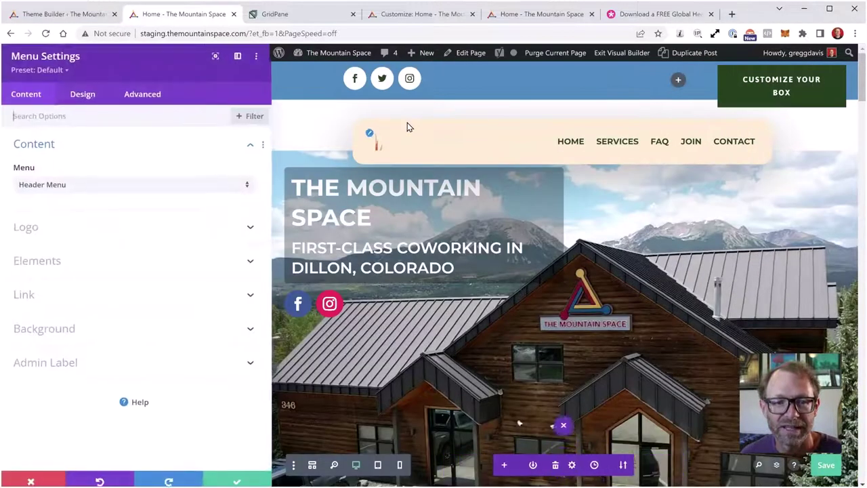
{"action": "left_click", "coordinate": [143, 100]}
{"action": "left_click", "coordinate": [74, 183]}
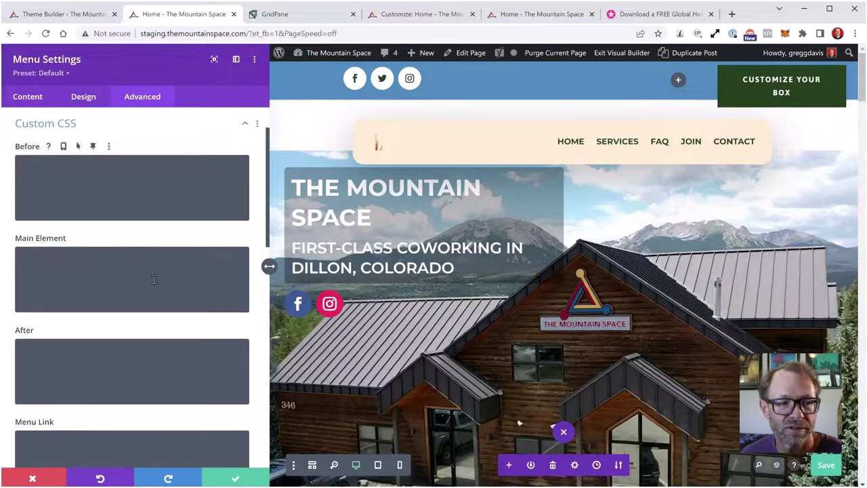
{"action": "scroll", "coordinate": [155, 279], "scroll_direction": "down", "scroll_amount": 8}
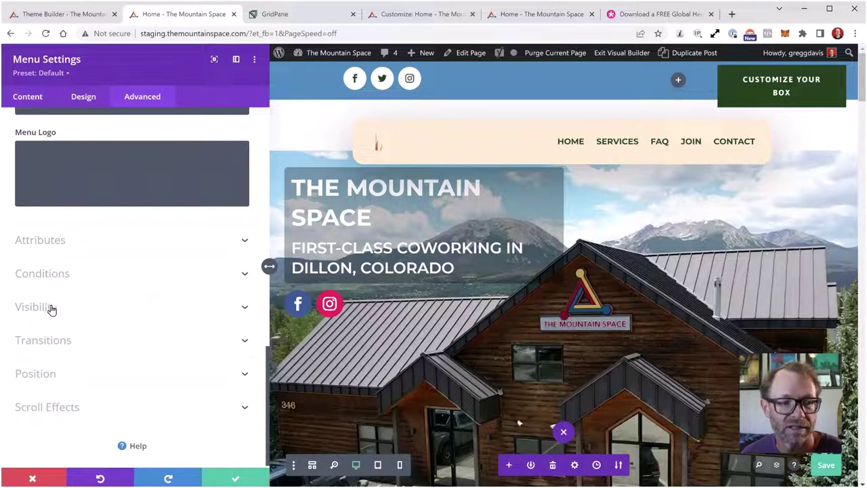
{"action": "scroll", "coordinate": [58, 370], "scroll_direction": "up", "scroll_amount": 8}
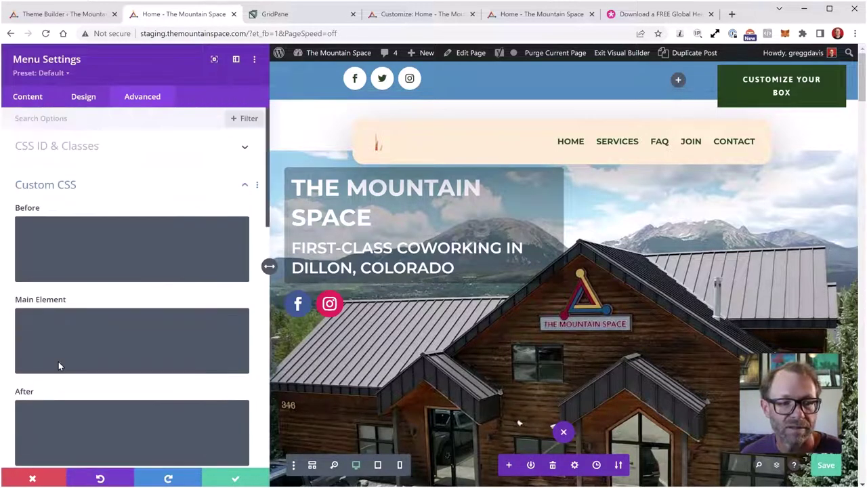
{"action": "left_click", "coordinate": [83, 98]}
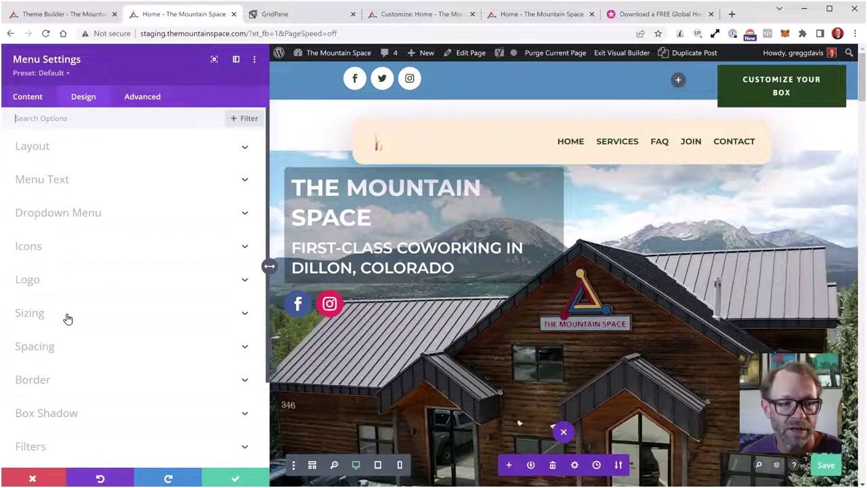
{"action": "scroll", "coordinate": [67, 318], "scroll_direction": "down", "scroll_amount": 3}
{"action": "scroll", "coordinate": [57, 335], "scroll_direction": "up", "scroll_amount": 3}
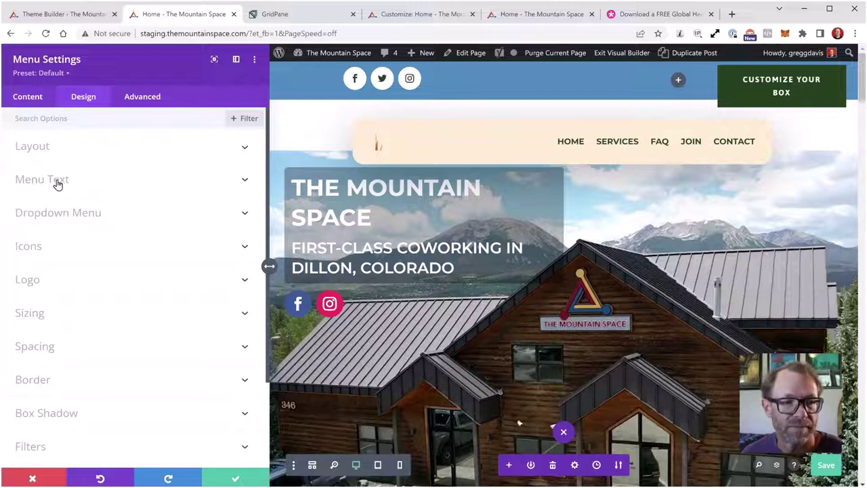
{"action": "left_click", "coordinate": [48, 153]}
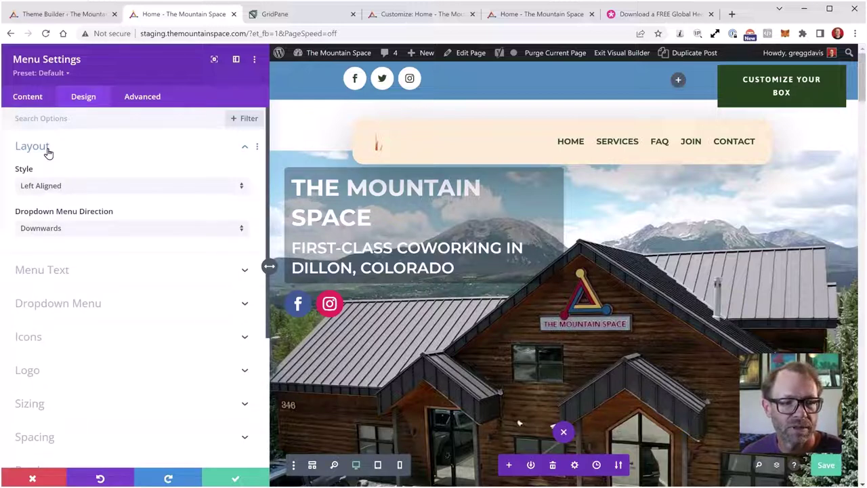
{"action": "left_click", "coordinate": [48, 151]}
- Inspect the menu module's content, elements, link and background color and gradient settings, and close them without applying changes
{"action": "left_click", "coordinate": [38, 101]}
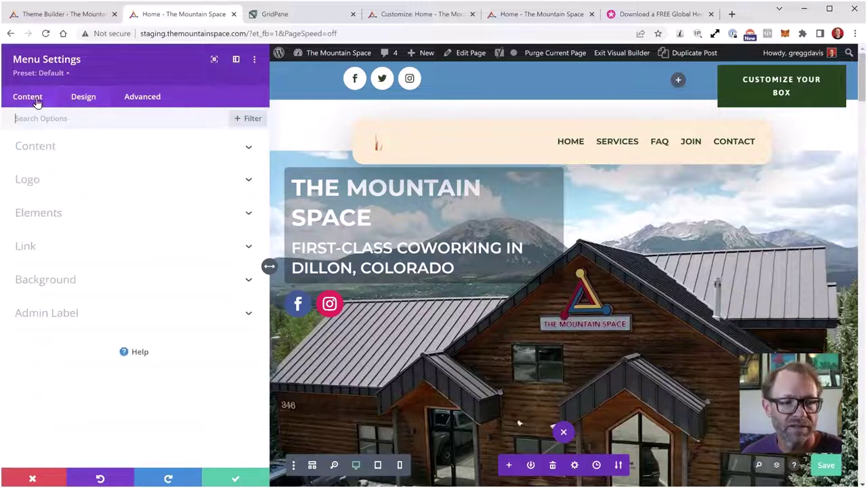
{"action": "left_click", "coordinate": [51, 150]}
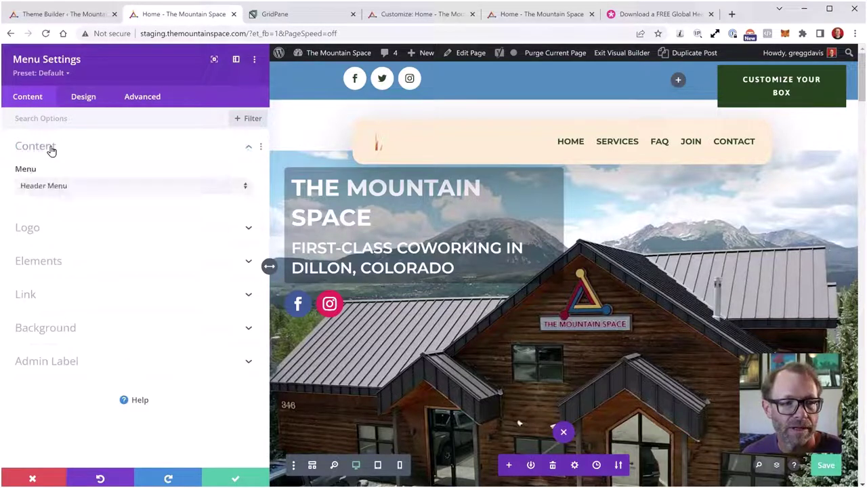
{"action": "left_click", "coordinate": [49, 153]}
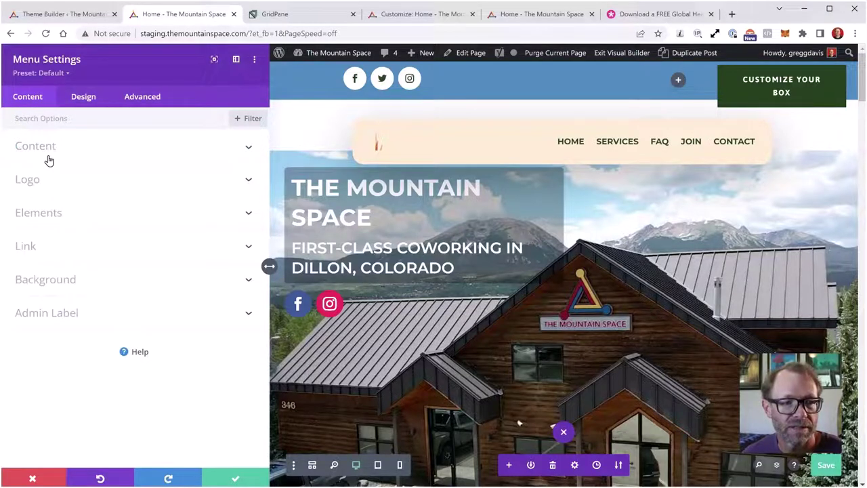
{"action": "left_click", "coordinate": [49, 215]}
{"action": "left_click", "coordinate": [49, 214]}
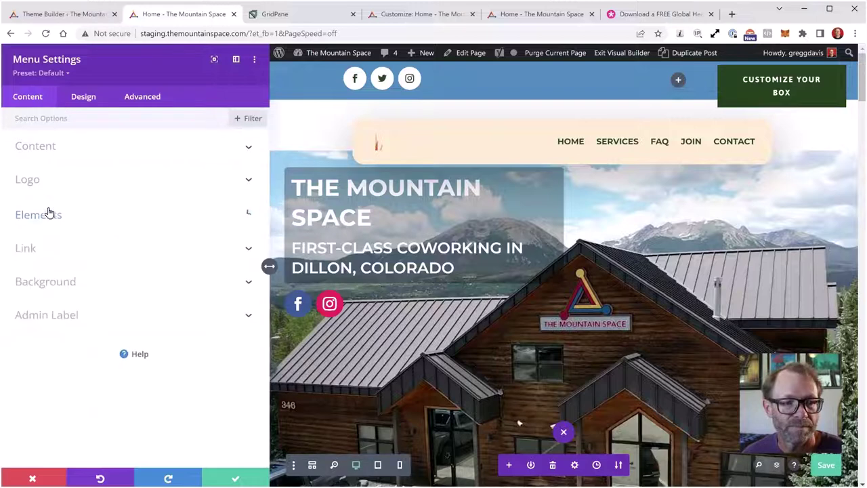
{"action": "left_click", "coordinate": [26, 246]}
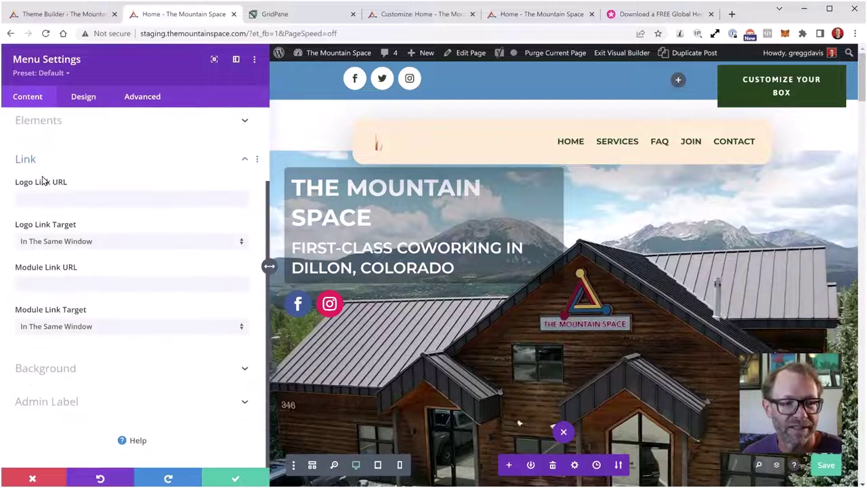
{"action": "left_click", "coordinate": [27, 161]}
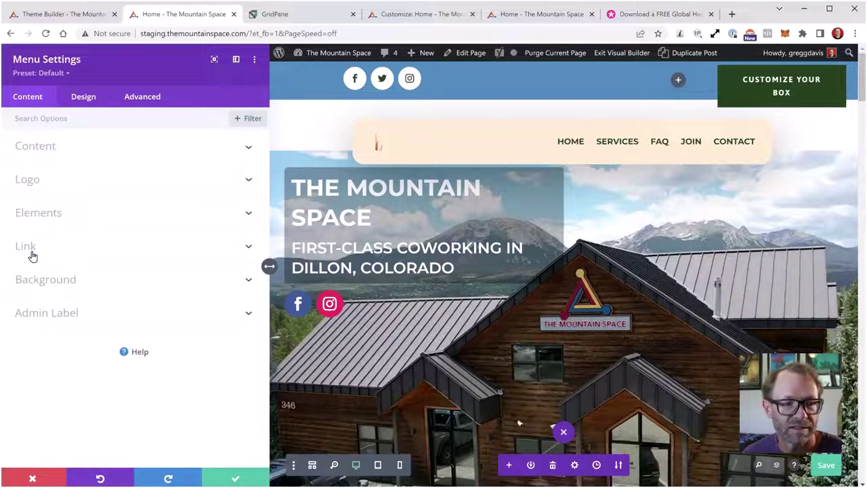
{"action": "left_click", "coordinate": [45, 280]}
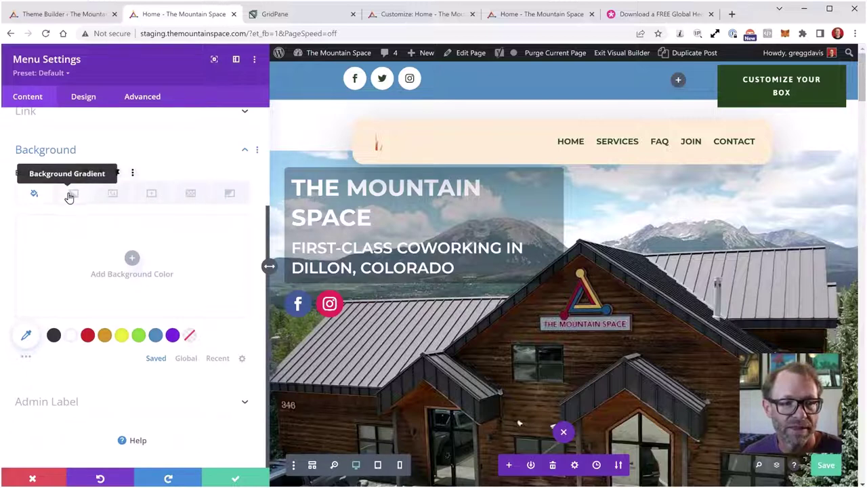
{"action": "left_click", "coordinate": [70, 196]}
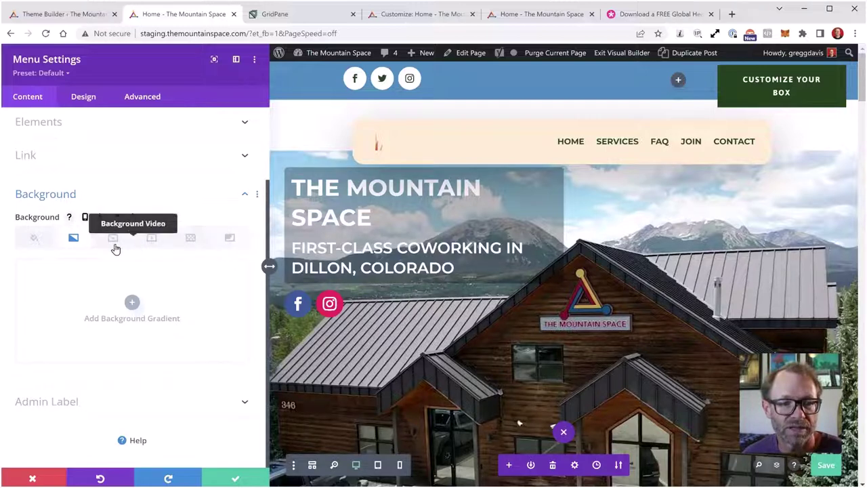
{"action": "left_click", "coordinate": [34, 238]}
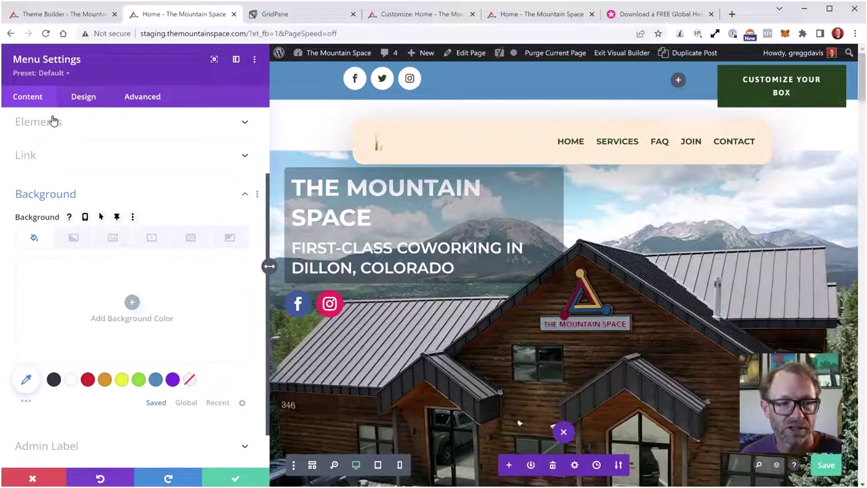
{"action": "left_click", "coordinate": [42, 481]}
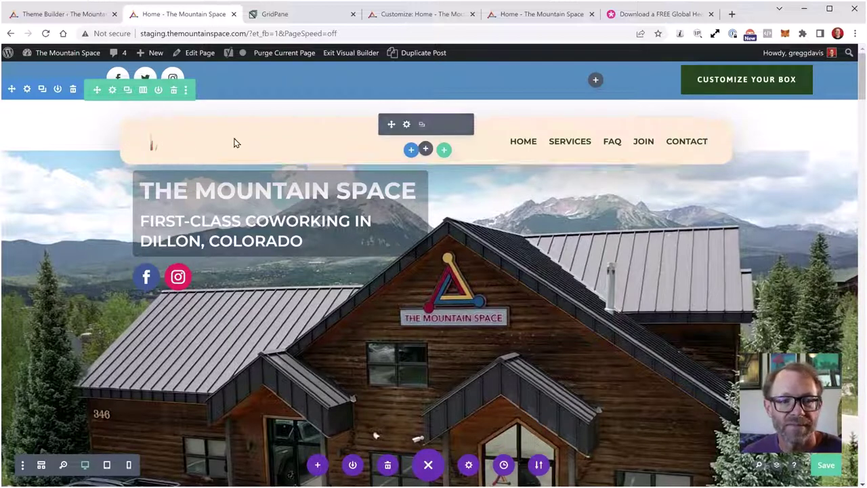
- Set the default background of the first column in the menu row to white and save the page
{"action": "scroll", "coordinate": [686, 101], "scroll_direction": "down", "scroll_amount": 2}
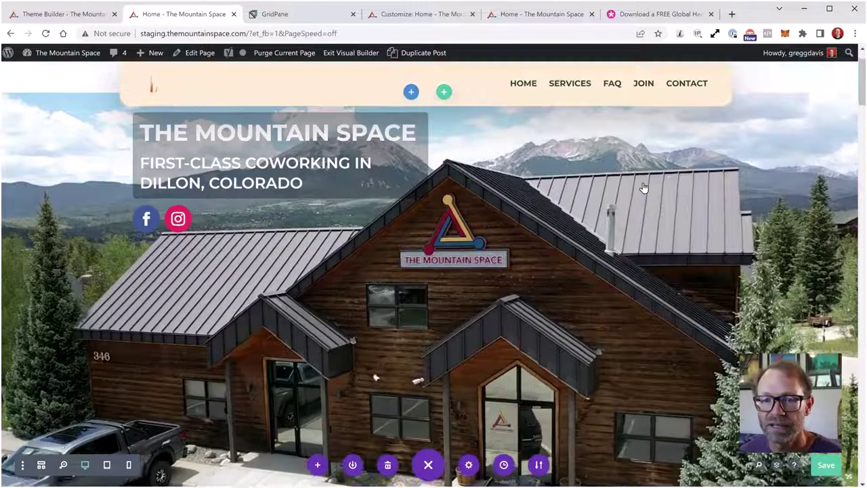
{"action": "scroll", "coordinate": [339, 153], "scroll_direction": "up", "scroll_amount": 2}
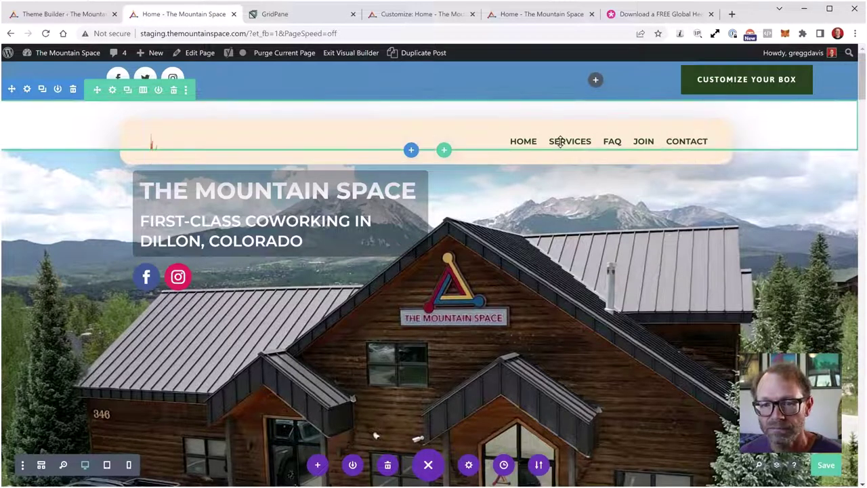
{"action": "left_click_drag", "start_coordinate": [235, 117], "coordinate": [235, 113]}
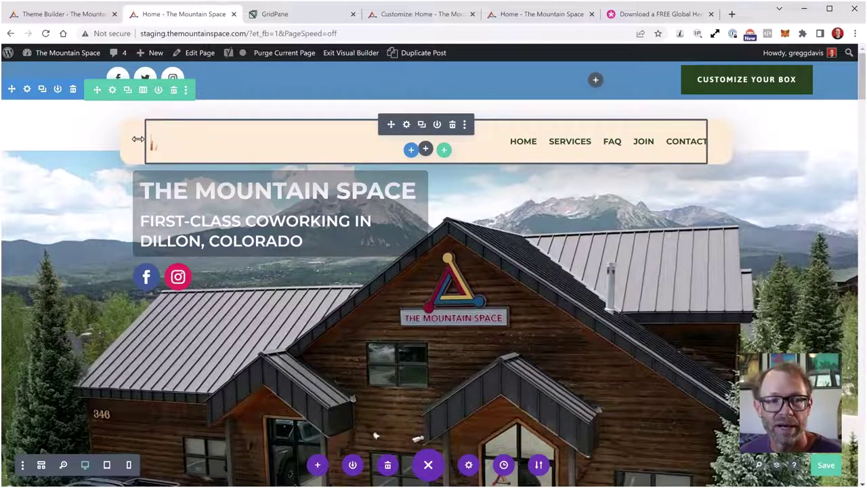
{"action": "left_click", "coordinate": [113, 90]}
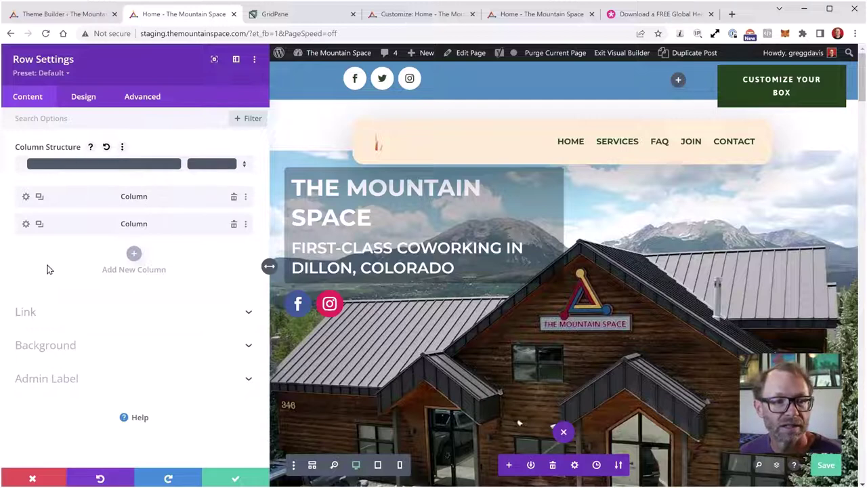
{"action": "left_click", "coordinate": [66, 347]}
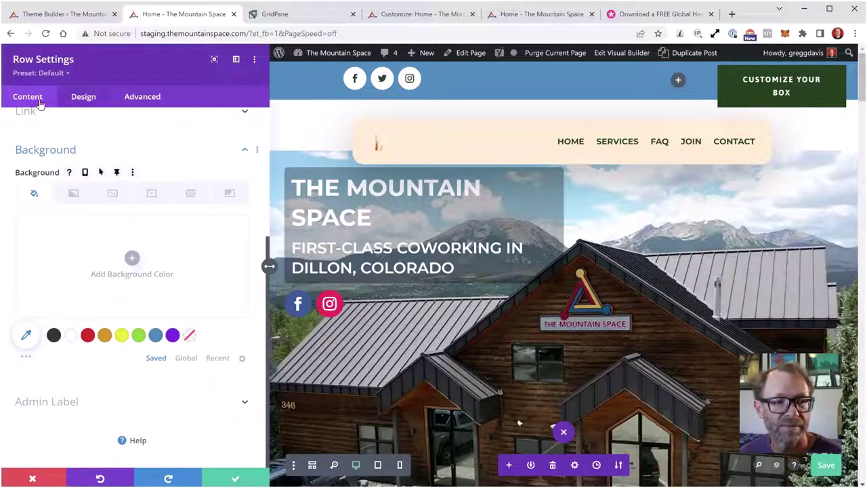
{"action": "scroll", "coordinate": [37, 139], "scroll_direction": "up", "scroll_amount": 3}
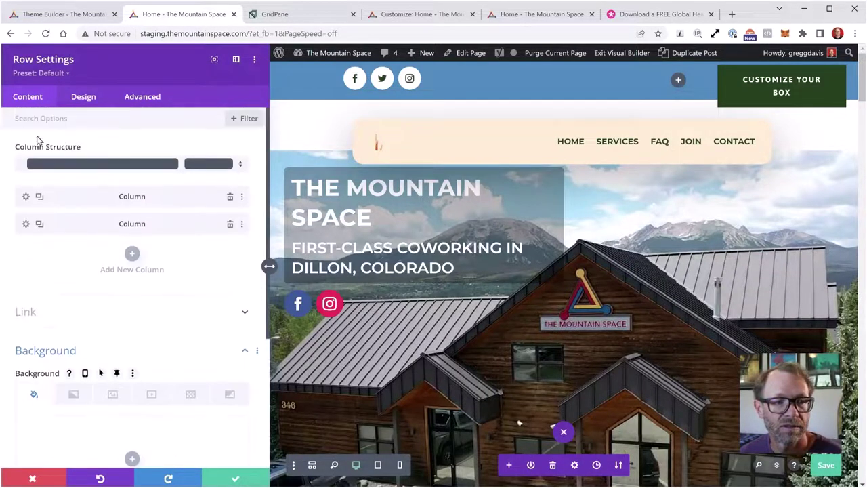
{"action": "left_click", "coordinate": [25, 198]}
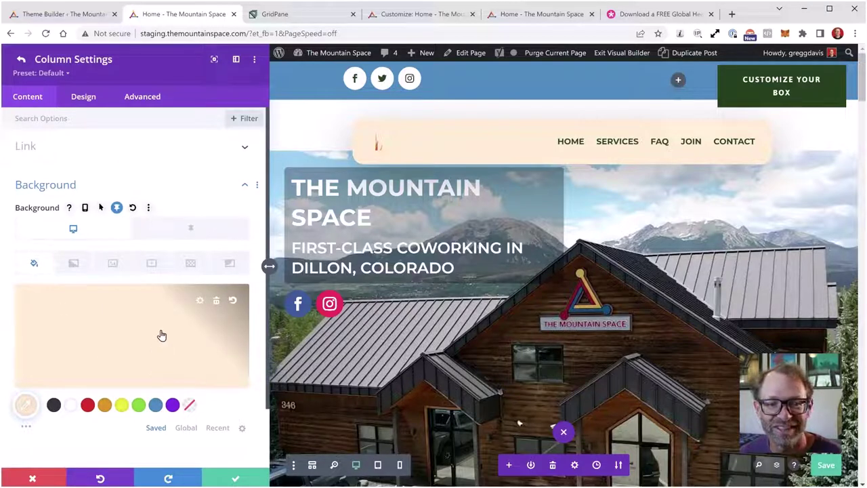
{"action": "left_click", "coordinate": [70, 406]}
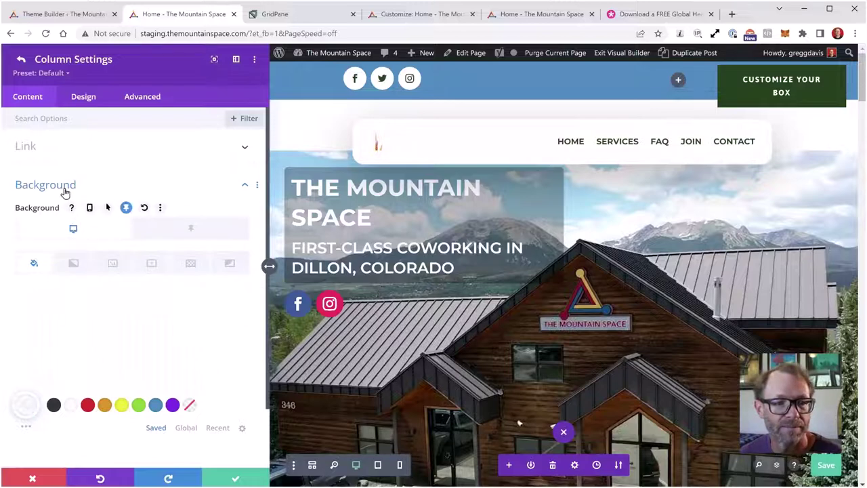
{"action": "scroll", "coordinate": [464, 362], "scroll_direction": "down", "scroll_amount": 5}
{"action": "scroll", "coordinate": [465, 365], "scroll_direction": "up", "scroll_amount": 5}
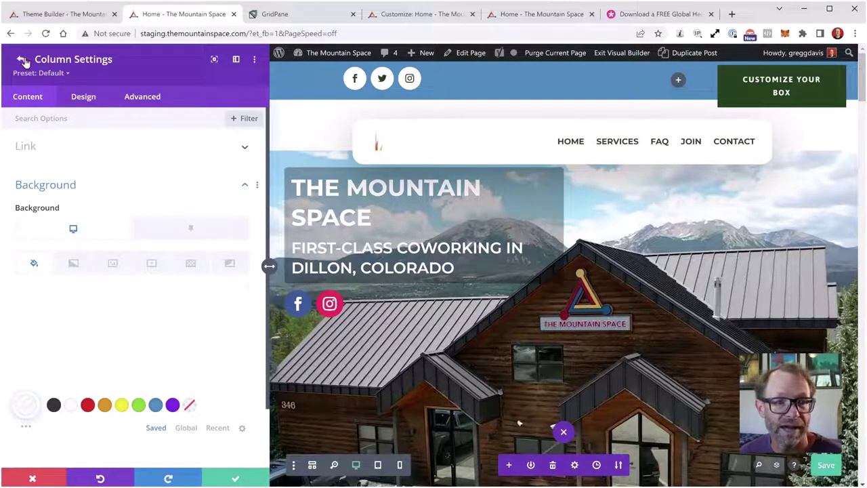
{"action": "key", "text": "ctrl+s"}
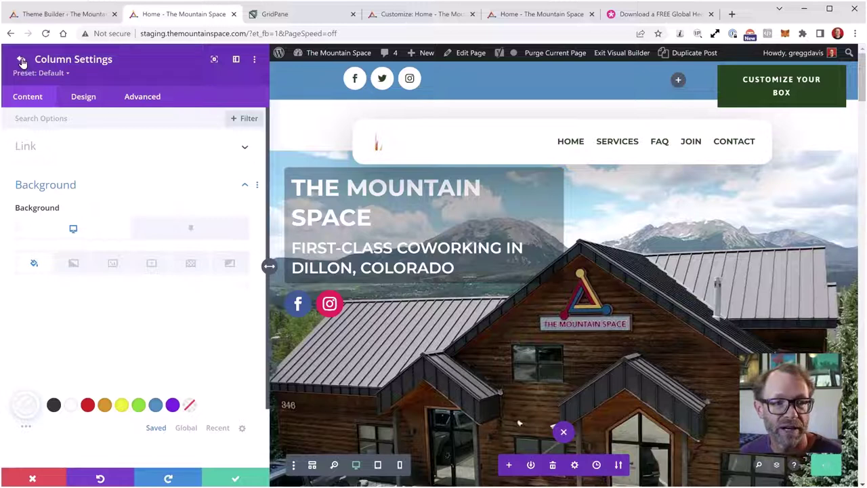
- Check the background setting of the menu row's second column and apply the row settings
{"action": "left_click", "coordinate": [22, 61]}
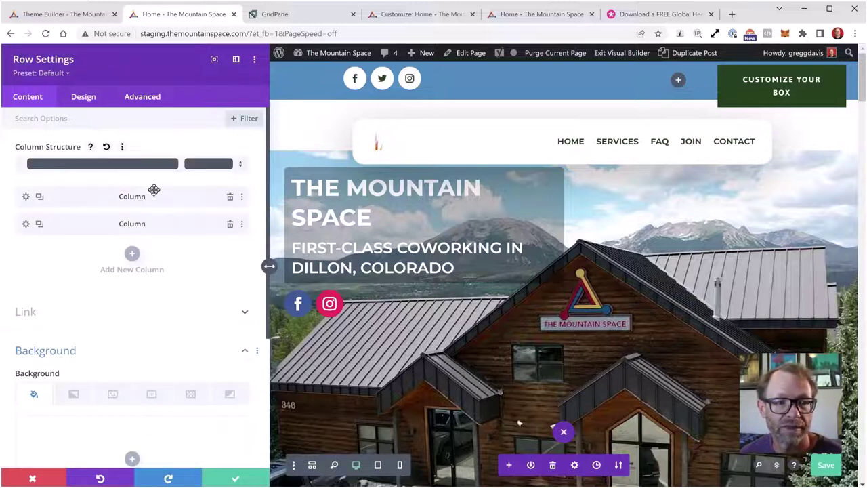
{"action": "left_click", "coordinate": [25, 224]}
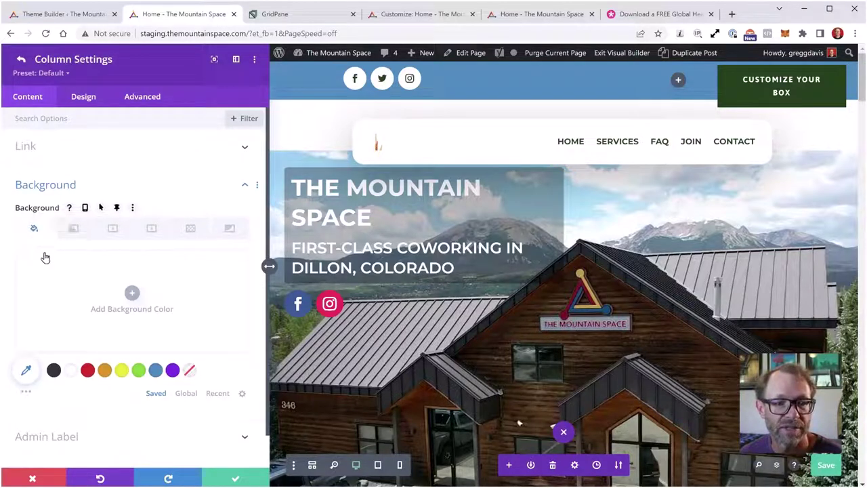
{"action": "left_click", "coordinate": [234, 479]}
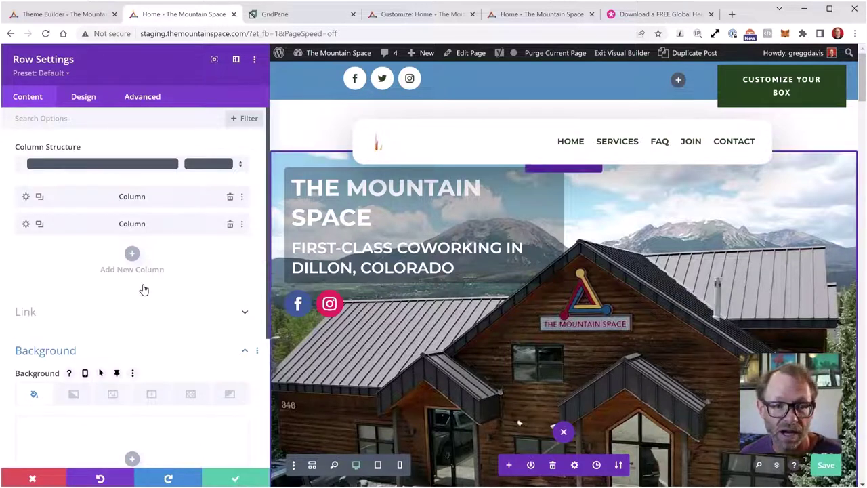
{"action": "left_click", "coordinate": [234, 480]}
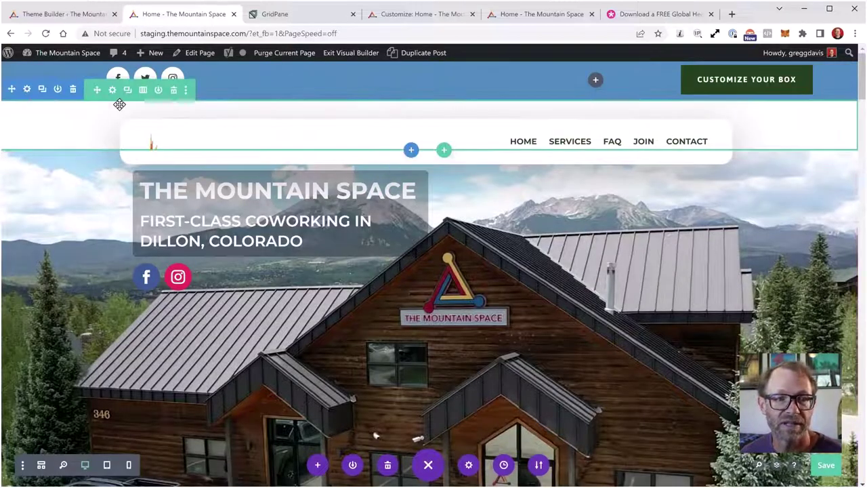
- Compare the menu bar's background in the default and sticky headers, and save the page
{"action": "scroll", "coordinate": [433, 308], "scroll_direction": "down", "scroll_amount": 3}
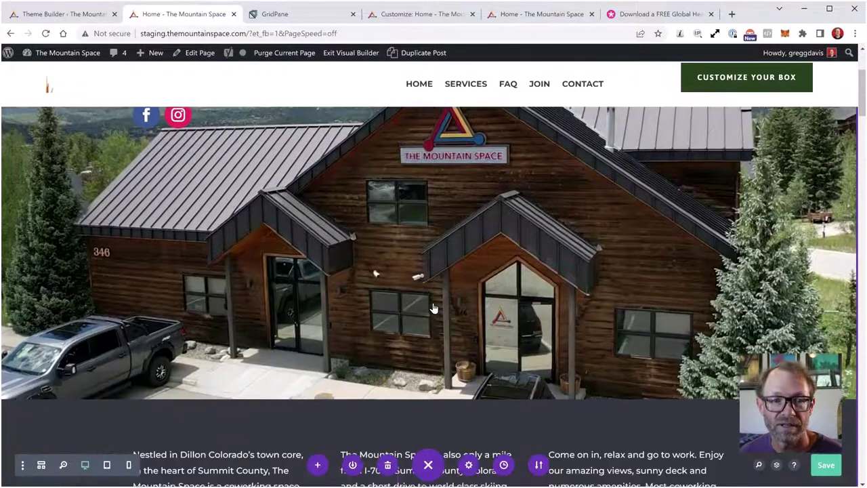
{"action": "scroll", "coordinate": [433, 308], "scroll_direction": "up", "scroll_amount": 3}
{"action": "scroll", "coordinate": [434, 308], "scroll_direction": "down", "scroll_amount": 3}
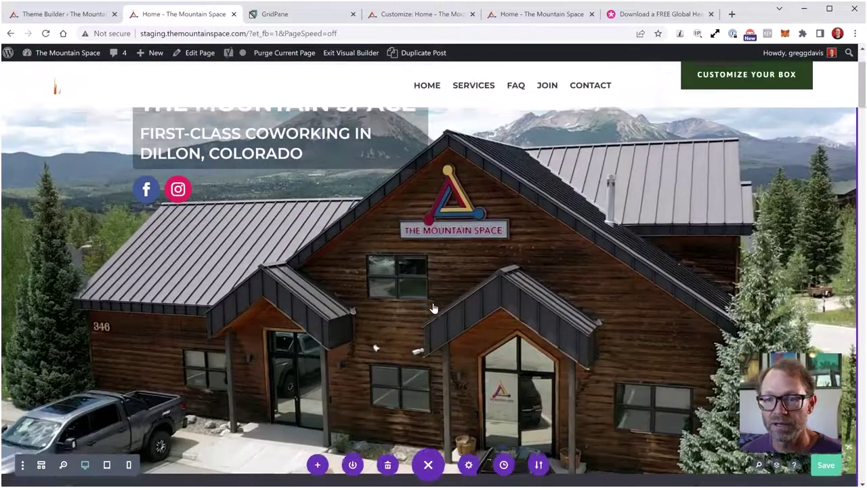
{"action": "scroll", "coordinate": [433, 308], "scroll_direction": "up", "scroll_amount": 3}
{"action": "left_click", "coordinate": [828, 468]}
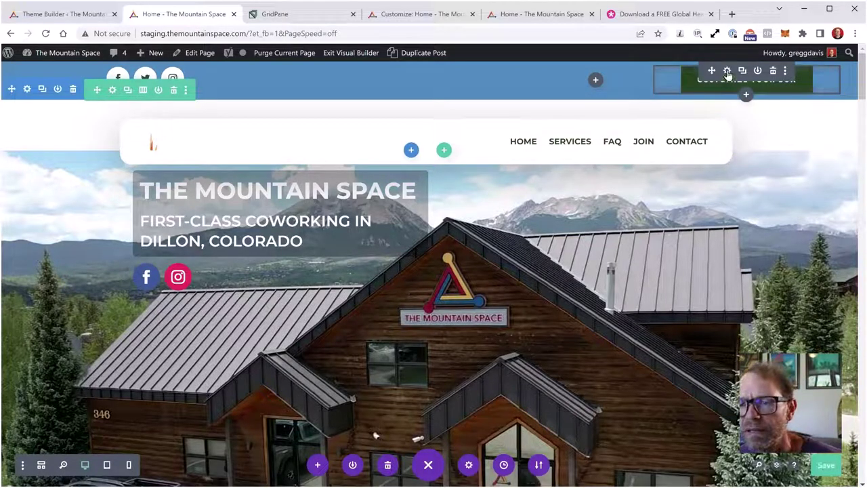
- Change the header's Customize your box button text to "Join", apply it, and check the button in the sticky header
{"action": "left_click", "coordinate": [727, 71]}
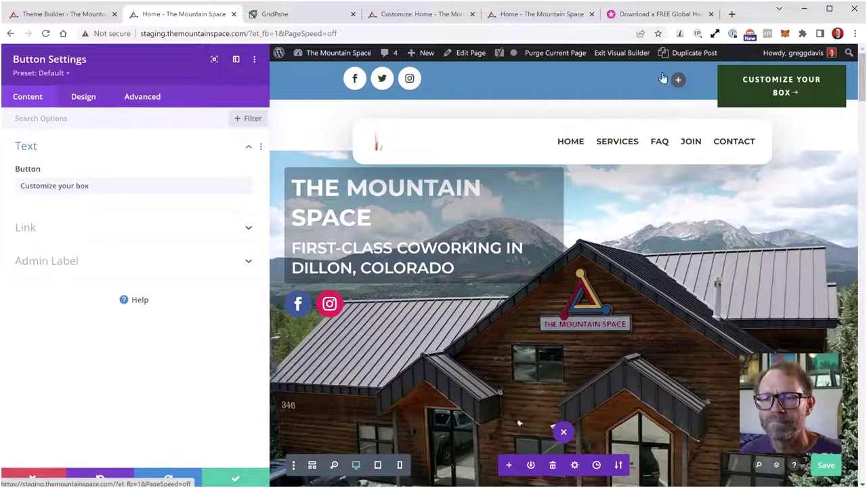
{"action": "left_click", "coordinate": [51, 189]}
{"action": "left_click_drag", "start_coordinate": [94, 188], "coordinate": [20, 187]}
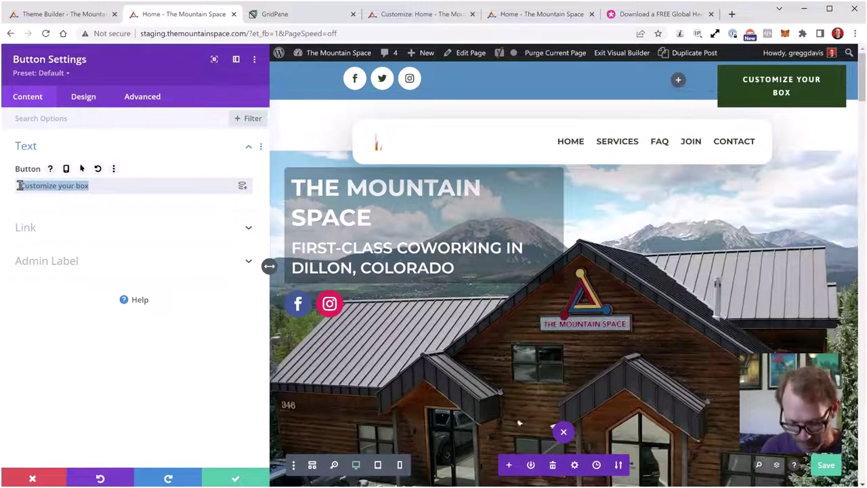
{"action": "type", "text": "Join"}
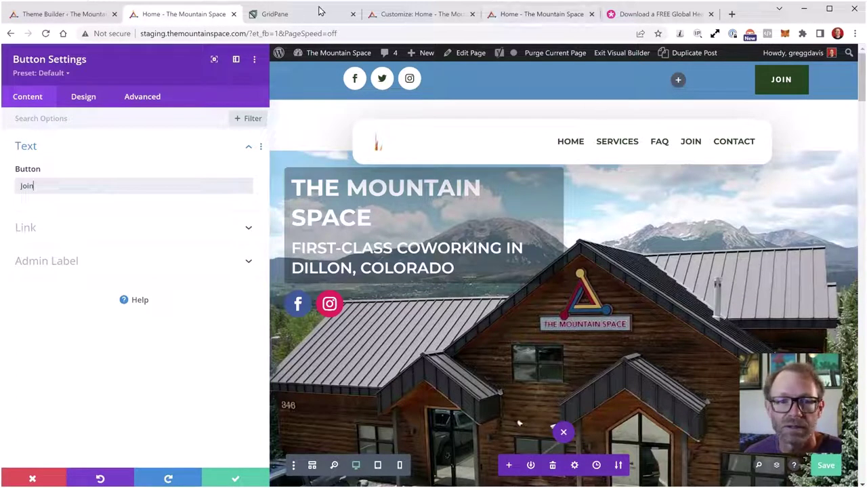
{"action": "left_click", "coordinate": [229, 481]}
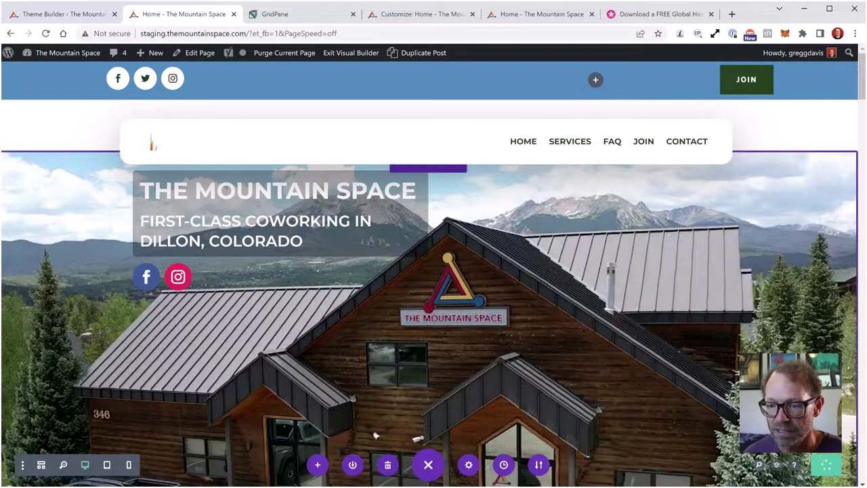
{"action": "scroll", "coordinate": [647, 306], "scroll_direction": "down", "scroll_amount": 2}
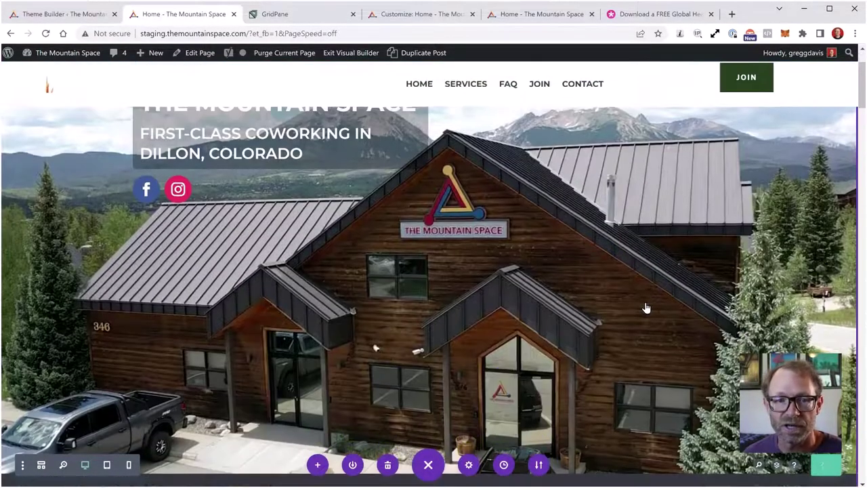
{"action": "scroll", "coordinate": [610, 203], "scroll_direction": "up", "scroll_amount": 2}
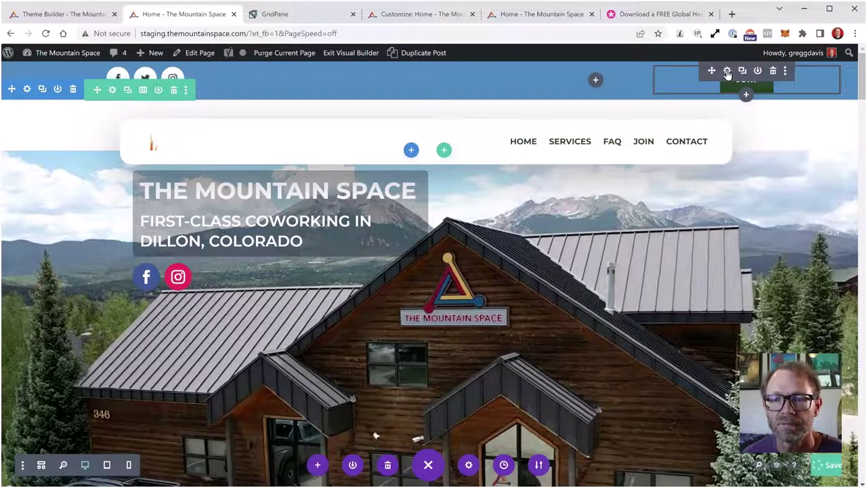
- Copy the link address of the Join menu item on the live themountainspace.com site
{"action": "left_click", "coordinate": [516, 16]}
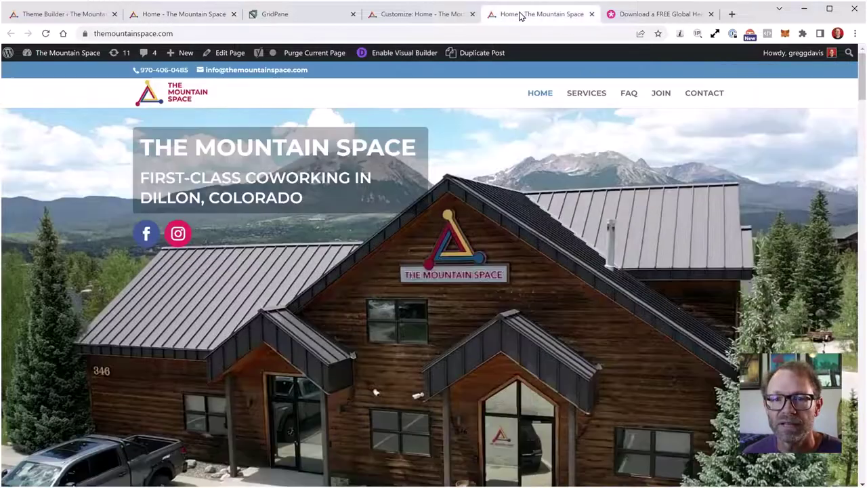
{"action": "right_click", "coordinate": [664, 97]}
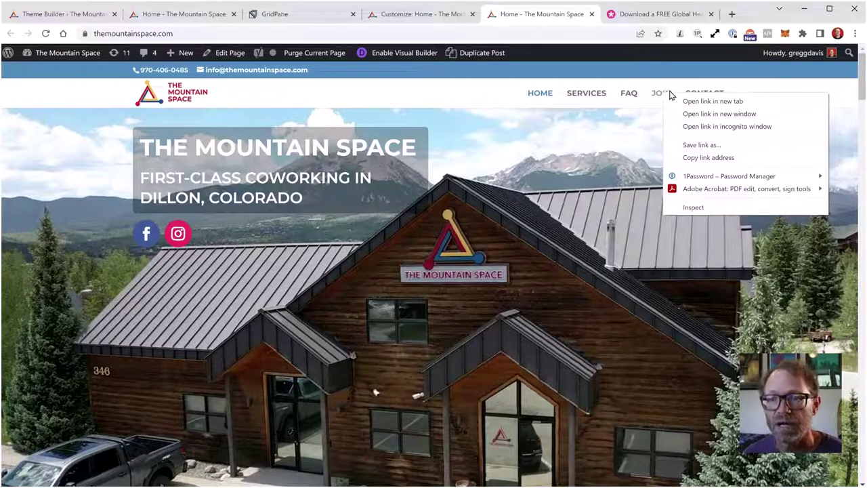
{"action": "left_click", "coordinate": [707, 158]}
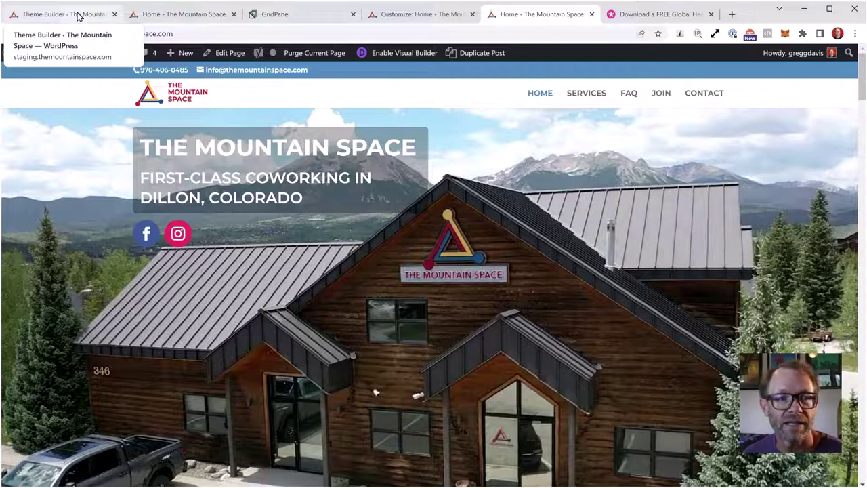
{"action": "left_click", "coordinate": [158, 17]}
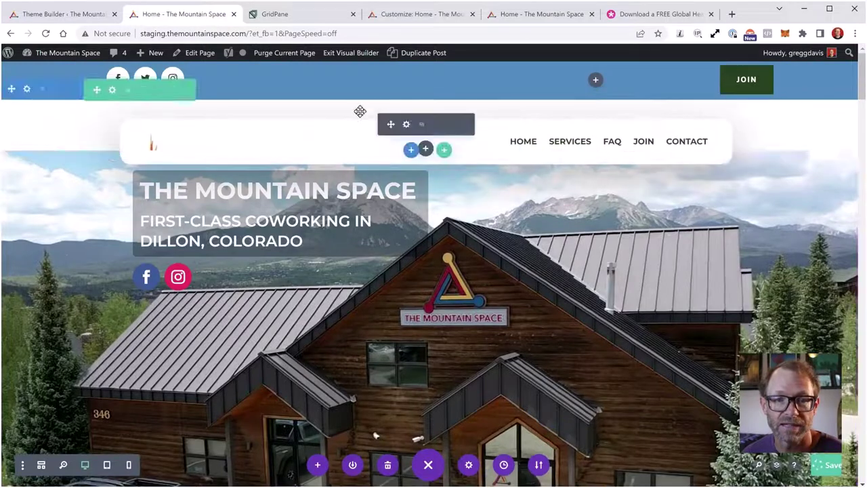
{"action": "mouse_move", "coordinate": [746, 91]}
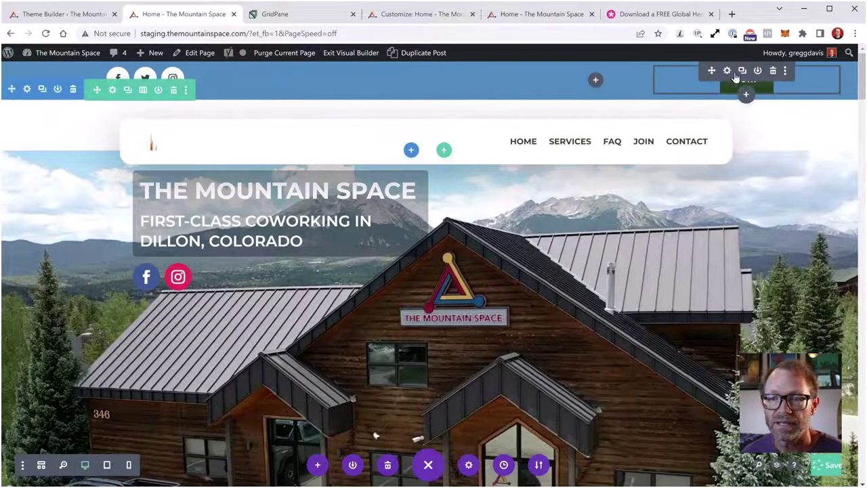
{"action": "left_click", "coordinate": [727, 71]}
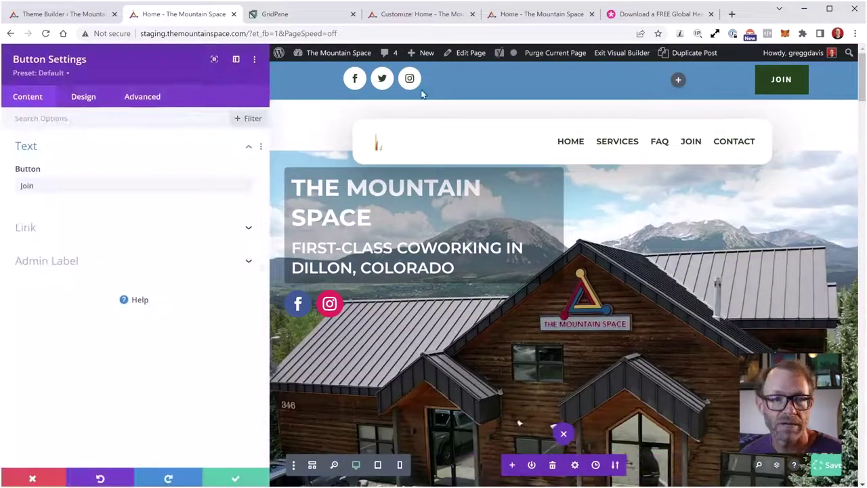
{"action": "left_click", "coordinate": [245, 228]}
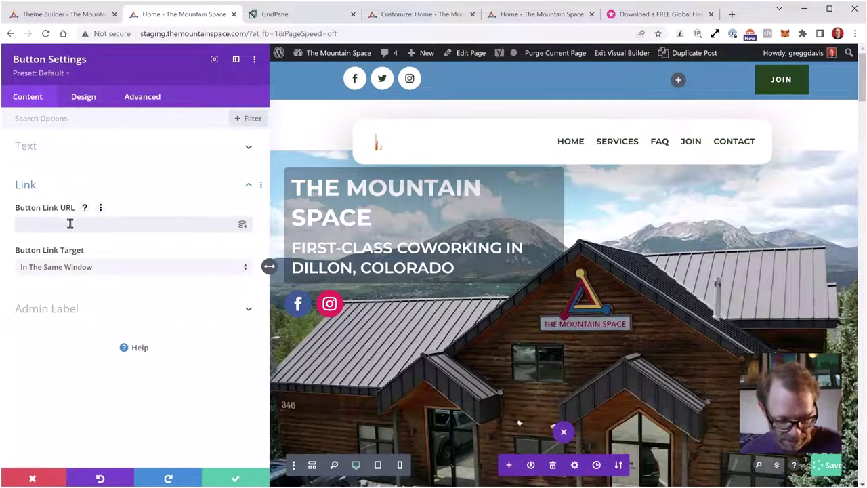
{"action": "left_click", "coordinate": [72, 224]}
{"action": "key", "text": "ctrl+v"}
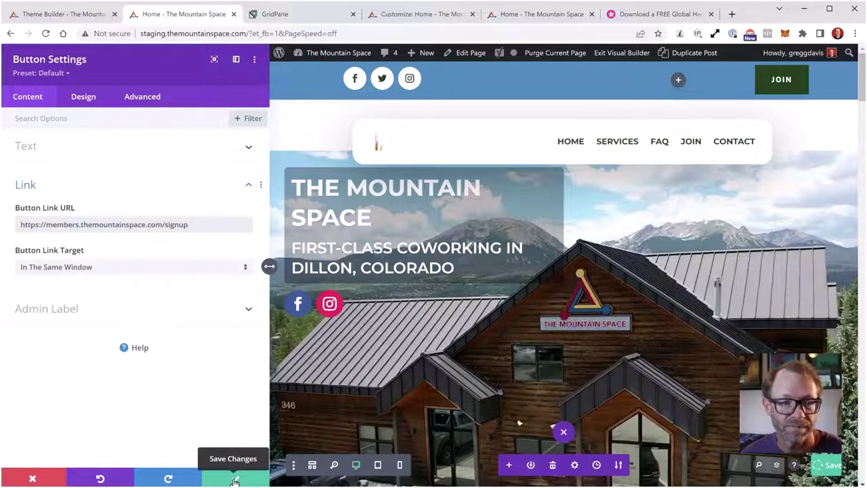
{"action": "left_click", "coordinate": [33, 149]}
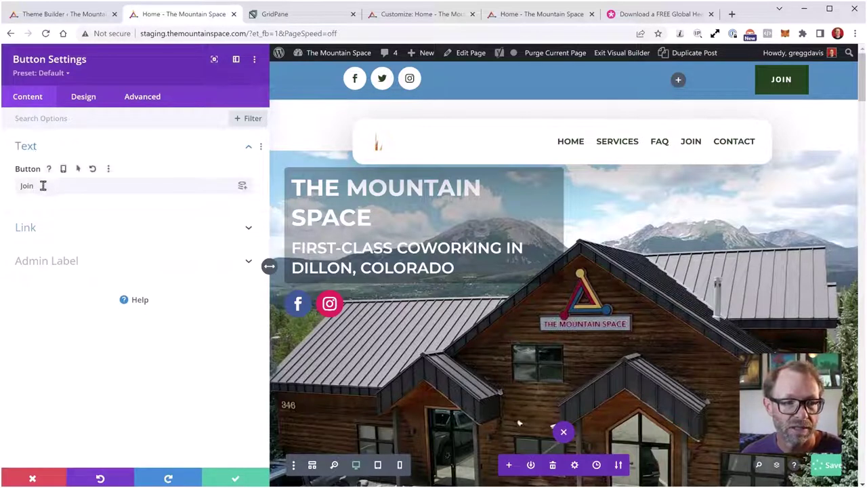
{"action": "left_click", "coordinate": [37, 230]}
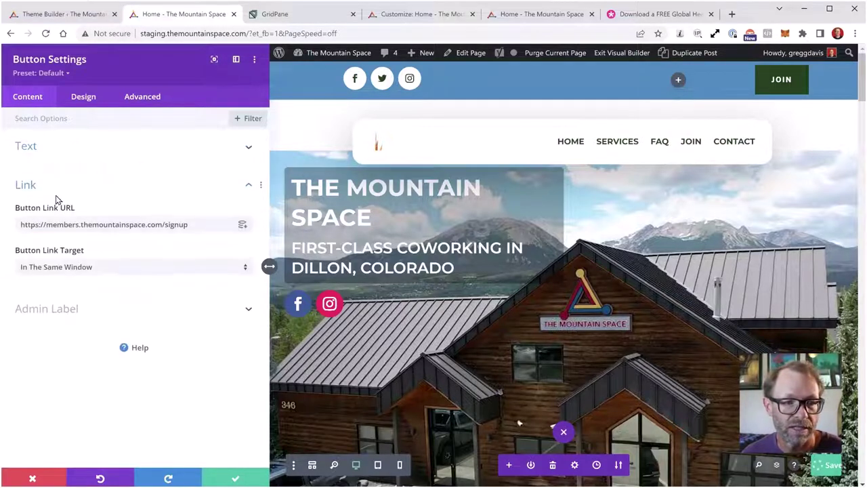
- Set the Join button's background to the blue global color in its custom button styles
{"action": "left_click", "coordinate": [83, 98]}
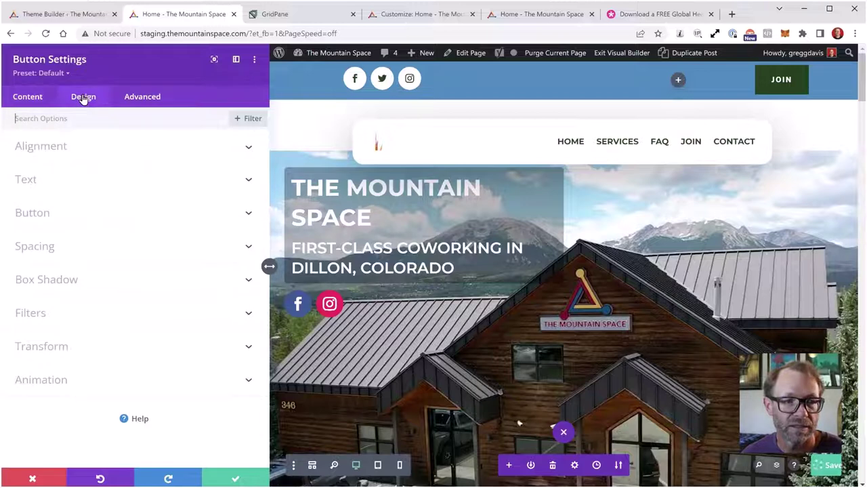
{"action": "left_click", "coordinate": [30, 180]}
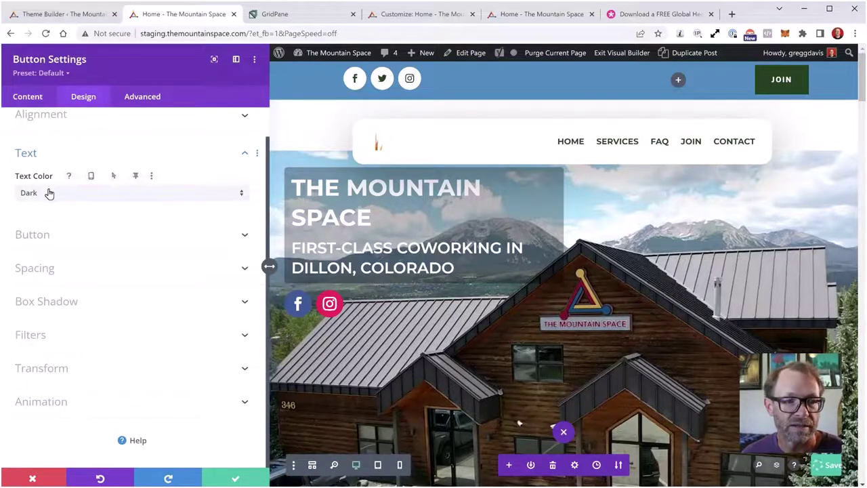
{"action": "left_click", "coordinate": [33, 157]}
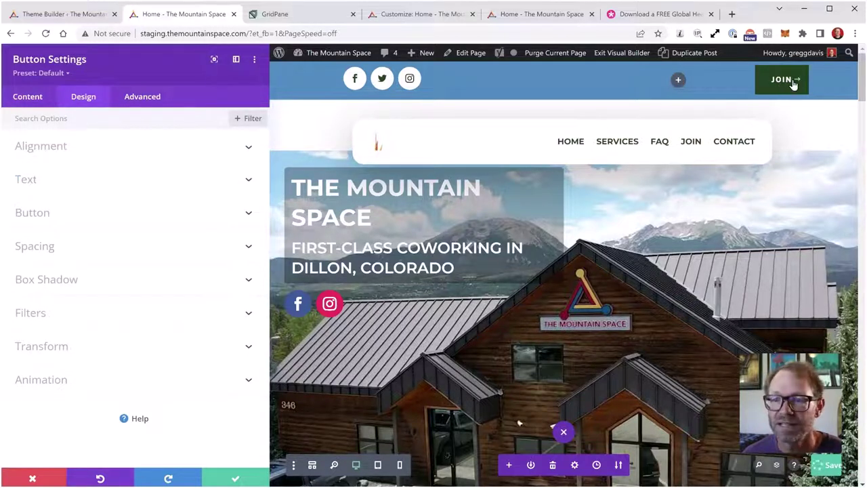
{"action": "left_click", "coordinate": [34, 212]}
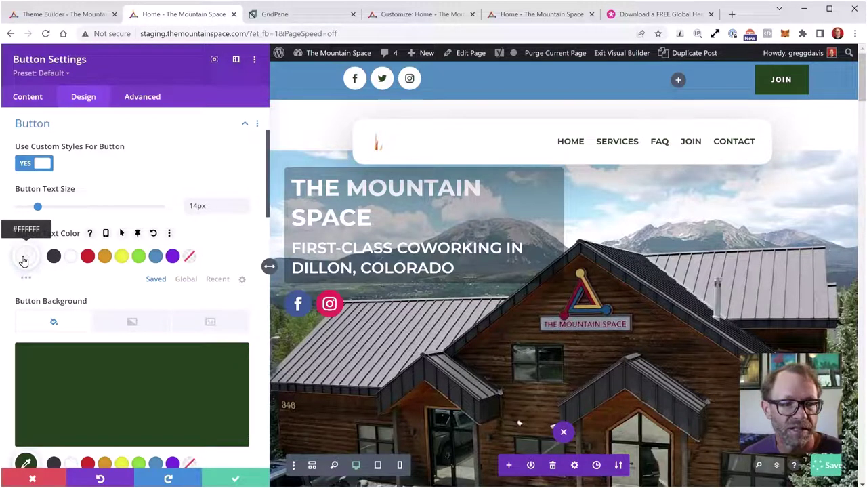
{"action": "scroll", "coordinate": [145, 302], "scroll_direction": "down", "scroll_amount": 3}
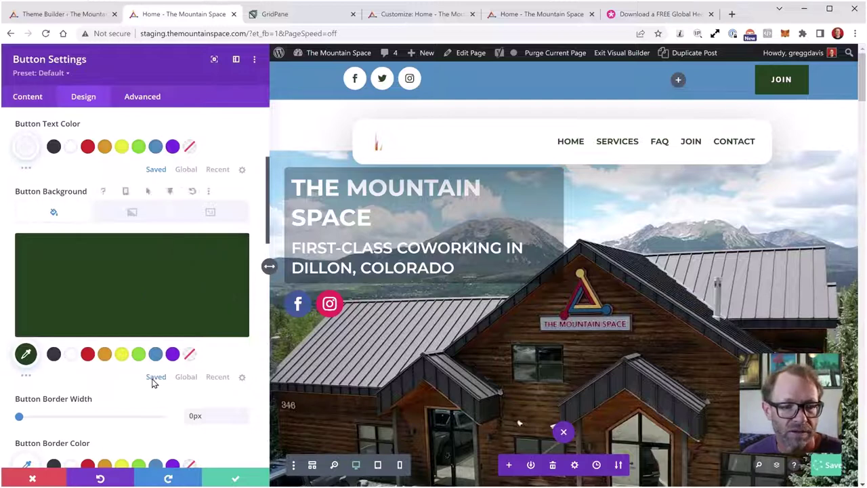
{"action": "left_click", "coordinate": [185, 378]}
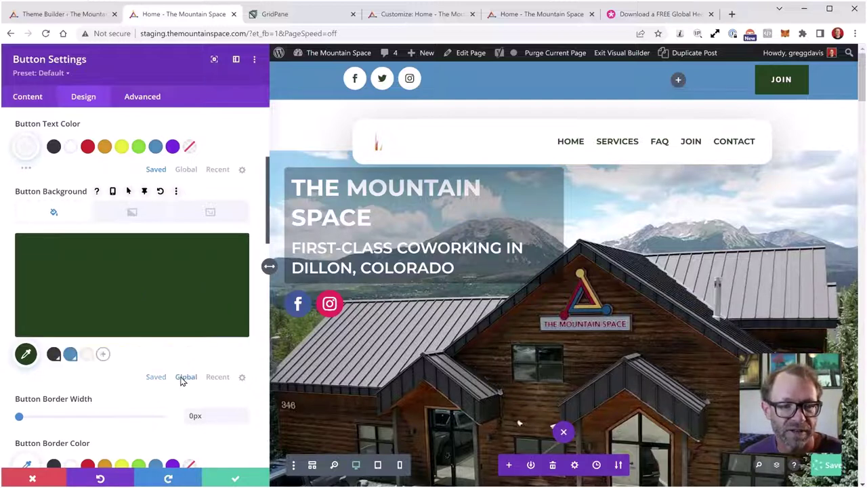
{"action": "left_click", "coordinate": [69, 355]}
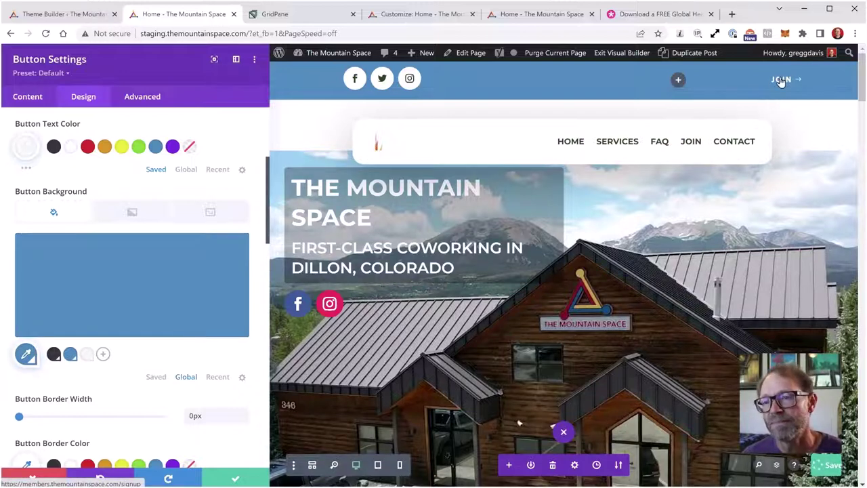
- Compare how the blue Join button looks in the default header and the sticky header
{"action": "scroll", "coordinate": [761, 122], "scroll_direction": "down", "scroll_amount": 3}
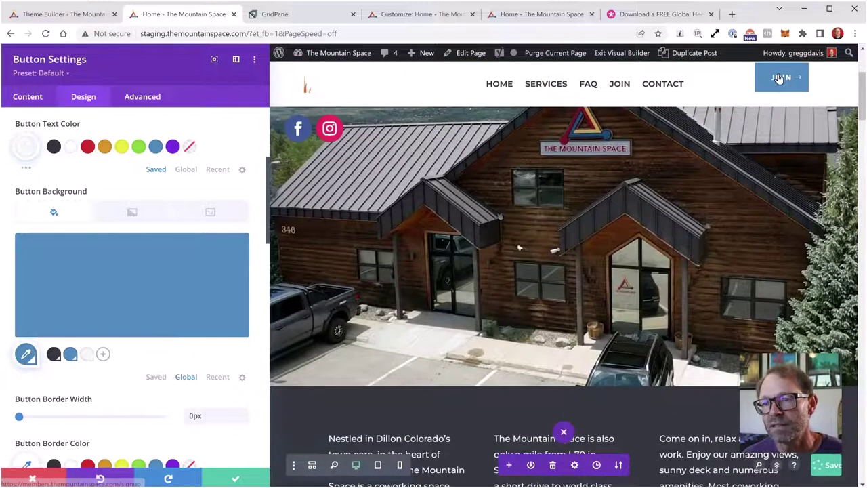
{"action": "scroll", "coordinate": [761, 133], "scroll_direction": "up", "scroll_amount": 3}
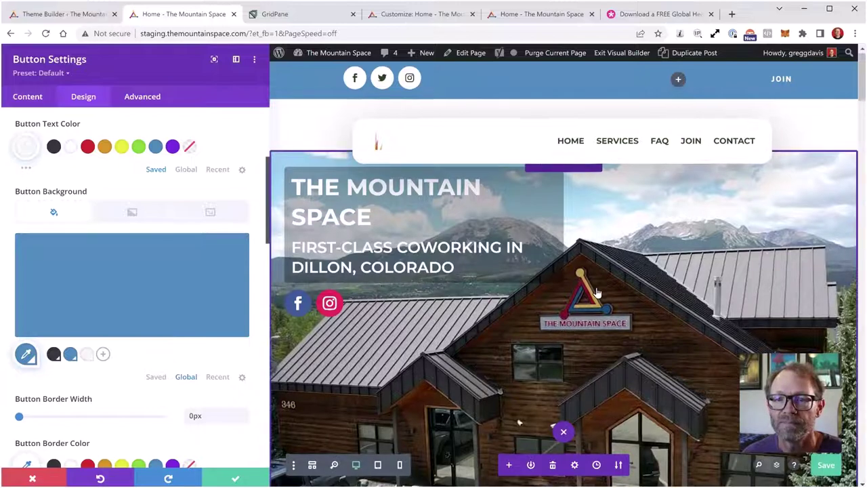
{"action": "scroll", "coordinate": [597, 292], "scroll_direction": "down", "scroll_amount": 3}
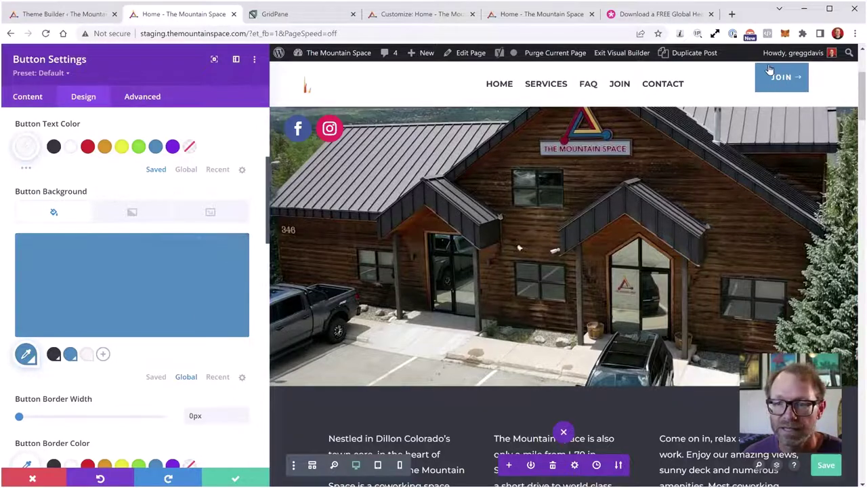
{"action": "scroll", "coordinate": [606, 99], "scroll_direction": "down", "scroll_amount": 1}
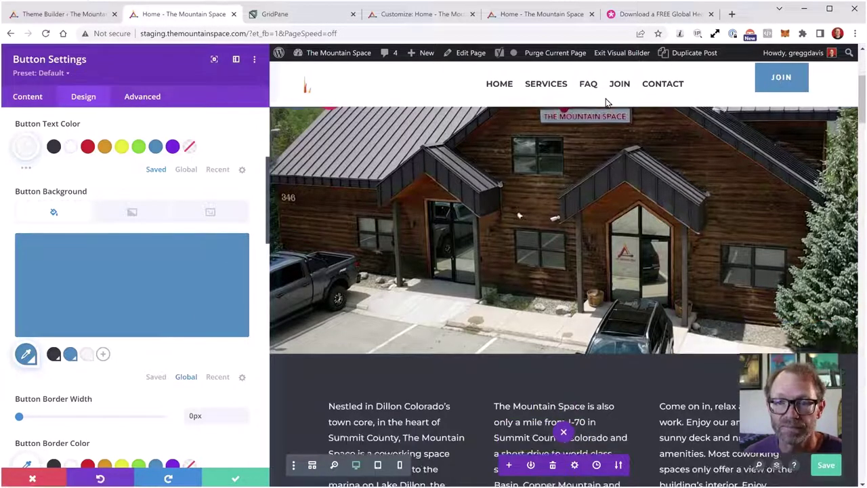
{"action": "scroll", "coordinate": [603, 123], "scroll_direction": "up", "scroll_amount": 2}
{"action": "scroll", "coordinate": [677, 80], "scroll_direction": "up", "scroll_amount": 2}
{"action": "scroll", "coordinate": [740, 108], "scroll_direction": "down", "scroll_amount": 3}
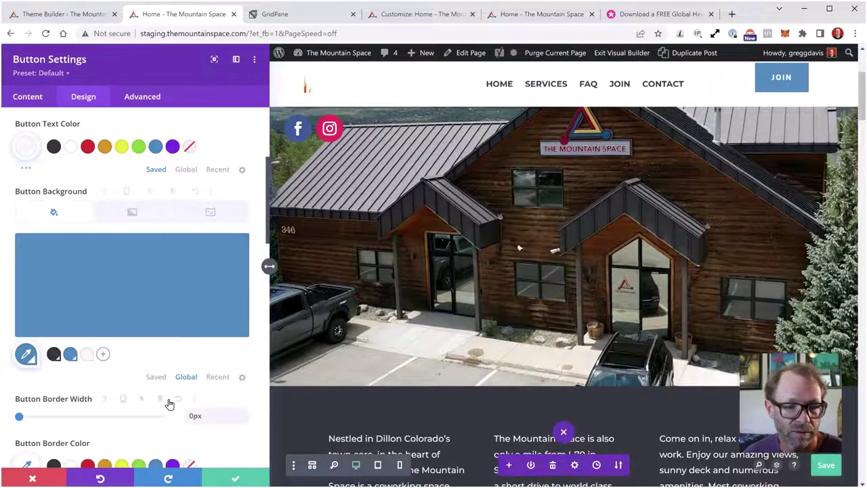
- Apply the Join button's settings and save the page
{"action": "scroll", "coordinate": [137, 390], "scroll_direction": "down", "scroll_amount": 1}
{"action": "scroll", "coordinate": [92, 287], "scroll_direction": "up", "scroll_amount": 3}
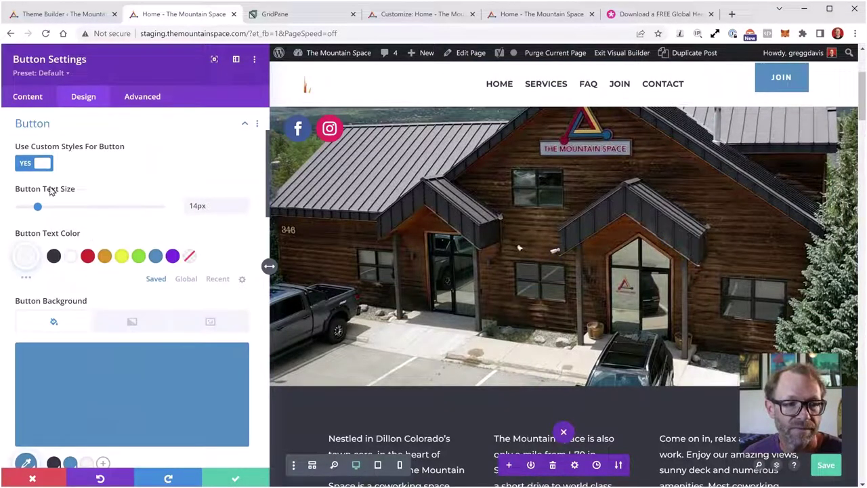
{"action": "scroll", "coordinate": [41, 210], "scroll_direction": "up", "scroll_amount": 2}
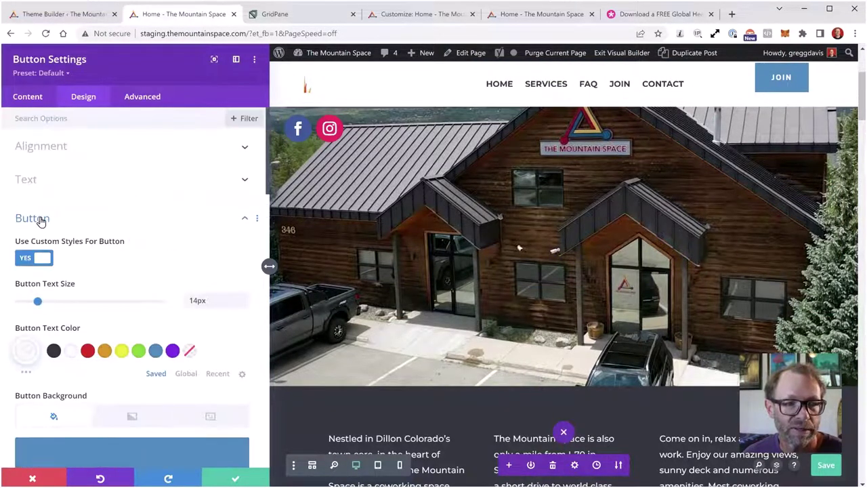
{"action": "left_click", "coordinate": [39, 218]}
{"action": "left_click", "coordinate": [235, 478]}
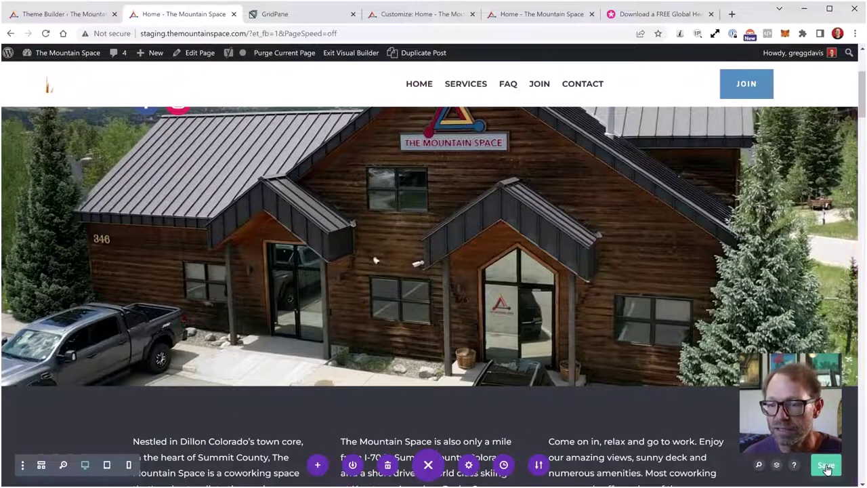
{"action": "key", "text": "ctrl+s"}
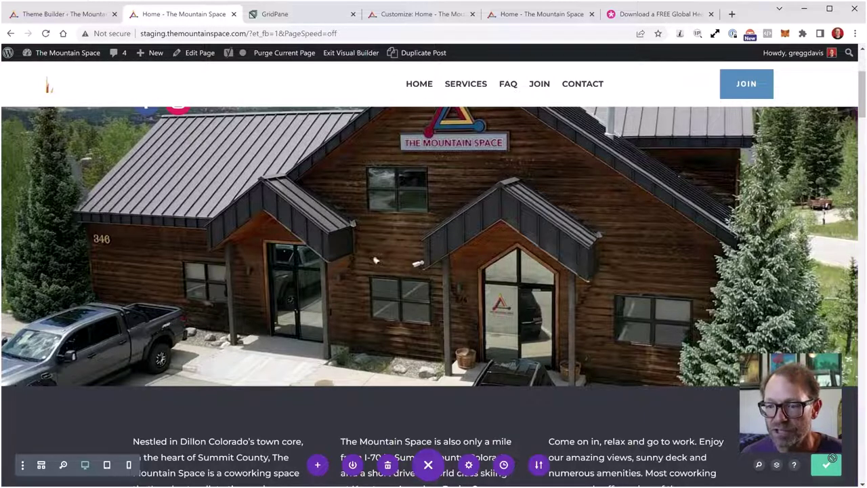
- Check the Join button's transition between the default and sticky header on the saved page
{"action": "scroll", "coordinate": [627, 211], "scroll_direction": "up", "scroll_amount": 3}
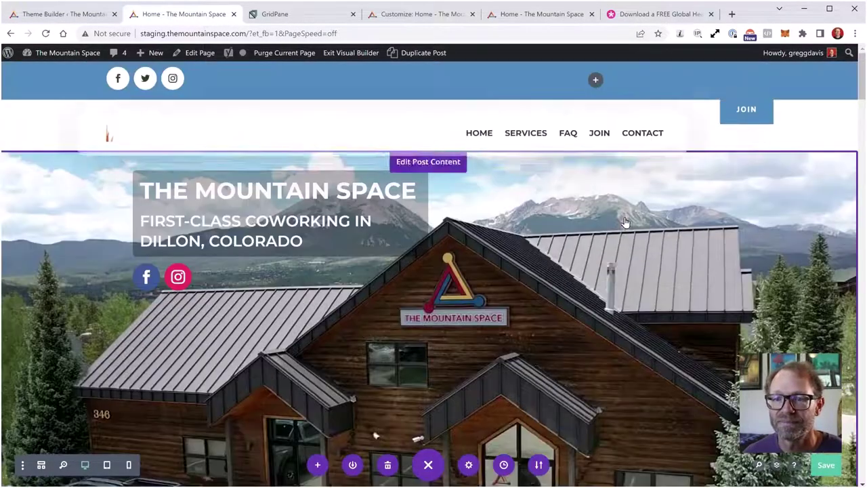
{"action": "scroll", "coordinate": [624, 230], "scroll_direction": "down", "scroll_amount": 6}
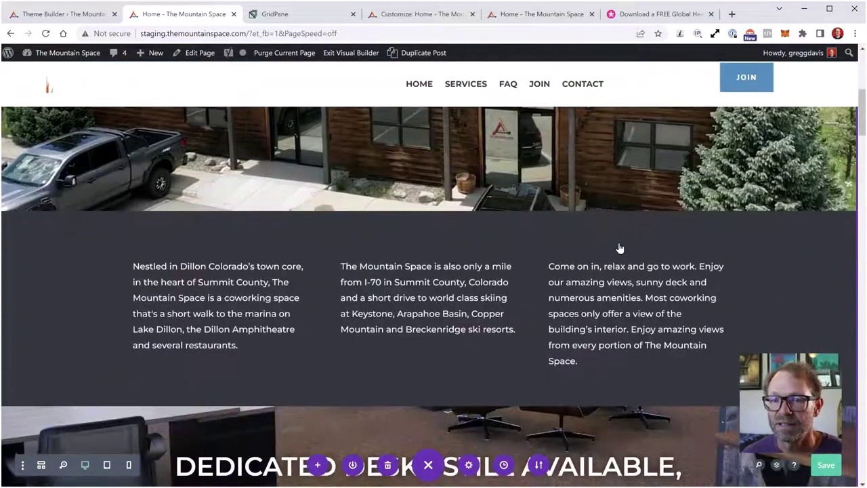
{"action": "scroll", "coordinate": [620, 248], "scroll_direction": "up", "scroll_amount": 5}
{"action": "scroll", "coordinate": [619, 246], "scroll_direction": "down", "scroll_amount": 7}
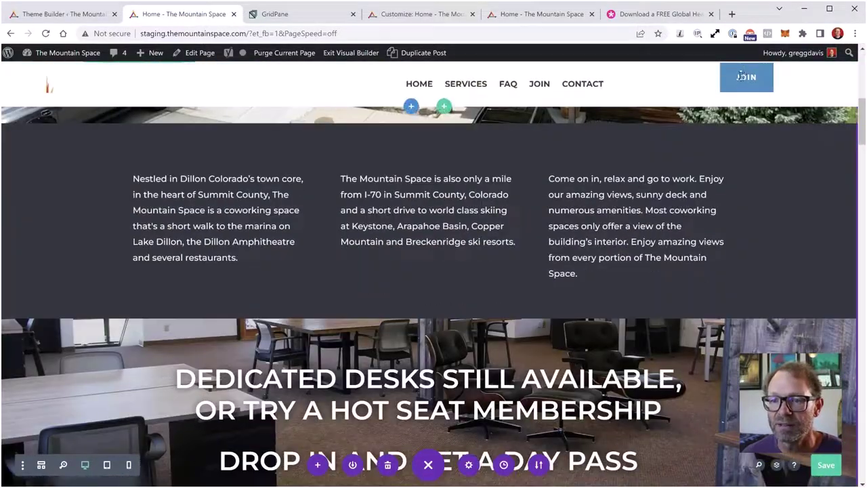
- Recheck how the Join button looks as the header switches to its sticky state and back to default
{"action": "mouse_move", "coordinate": [745, 77]}
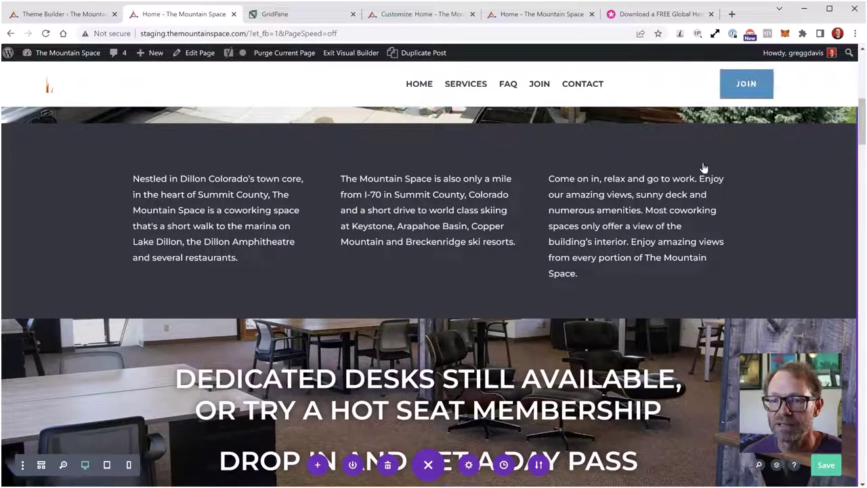
{"action": "scroll", "coordinate": [719, 102], "scroll_direction": "down", "scroll_amount": 4}
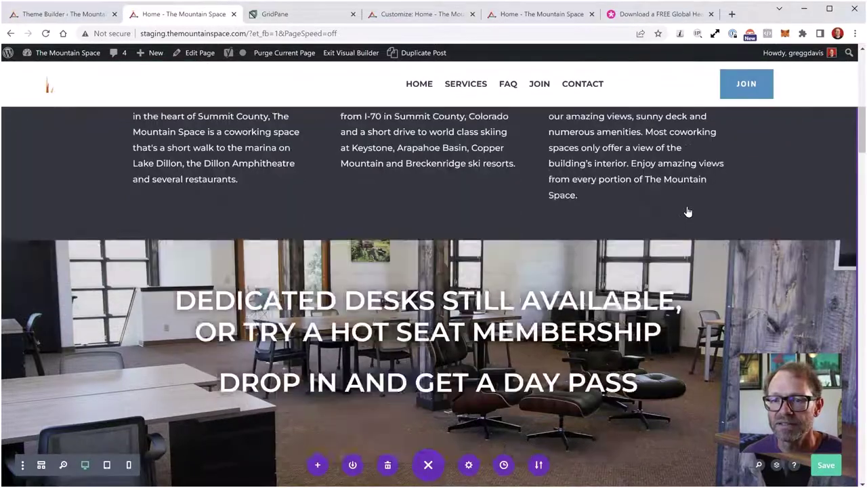
{"action": "scroll", "coordinate": [724, 122], "scroll_direction": "up", "scroll_amount": 11}
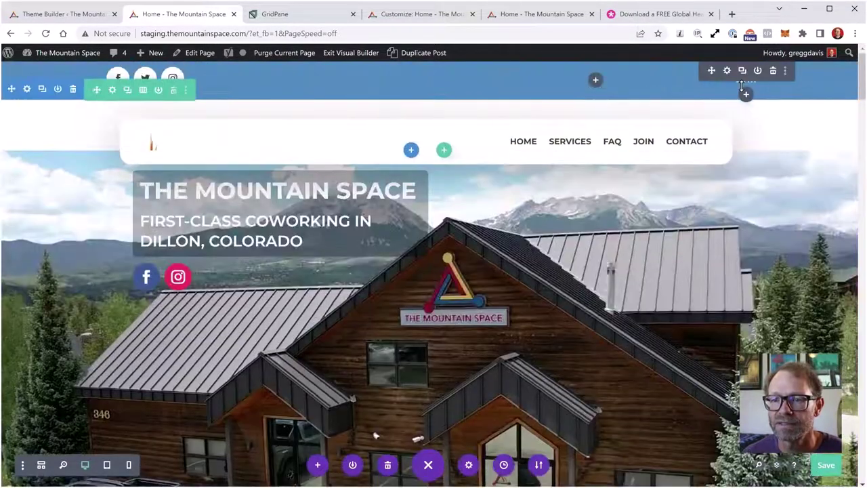
{"action": "scroll", "coordinate": [741, 186], "scroll_direction": "down", "scroll_amount": 5}
{"action": "scroll", "coordinate": [714, 160], "scroll_direction": "down", "scroll_amount": 3}
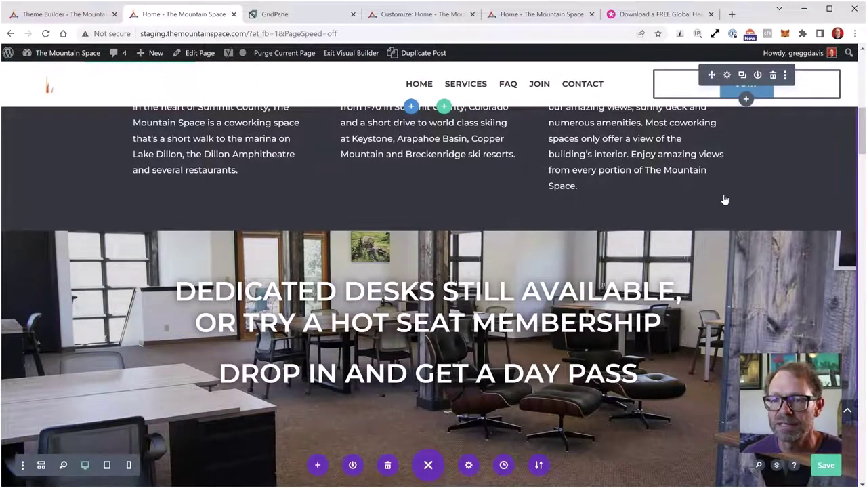
{"action": "scroll", "coordinate": [723, 197], "scroll_direction": "up", "scroll_amount": 8}
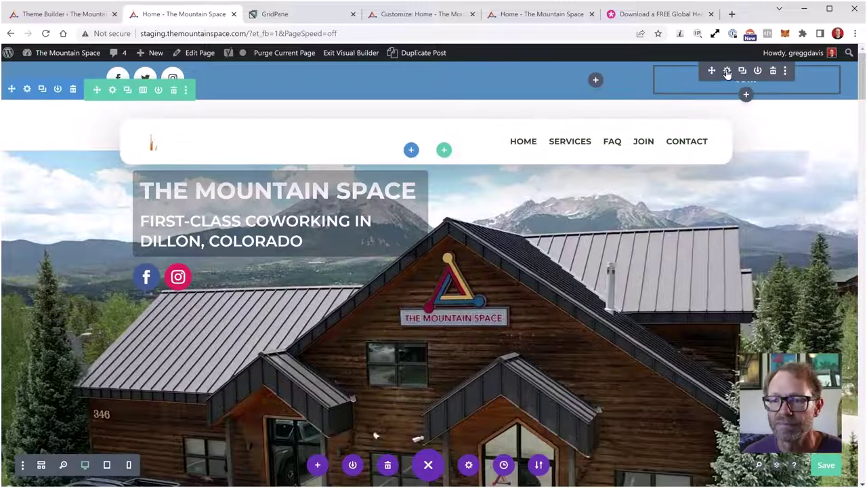
- Set the Join button's font to Montserrat in its custom button styles
{"action": "left_click", "coordinate": [727, 71]}
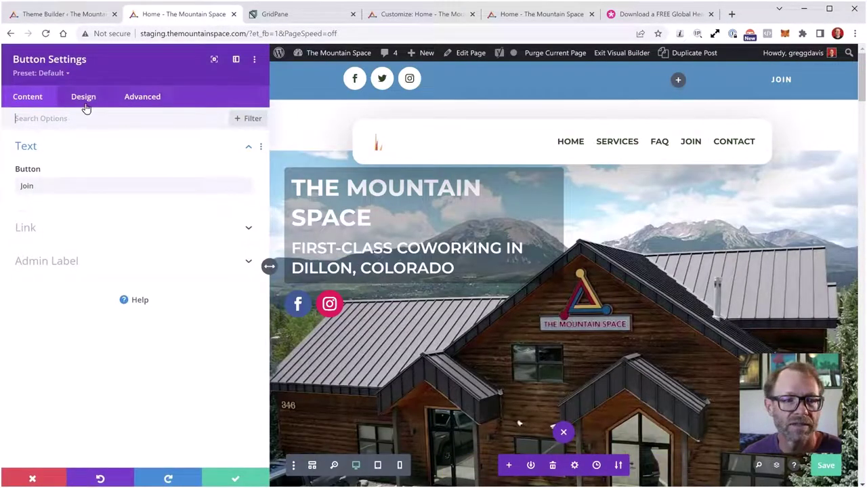
{"action": "left_click", "coordinate": [84, 100]}
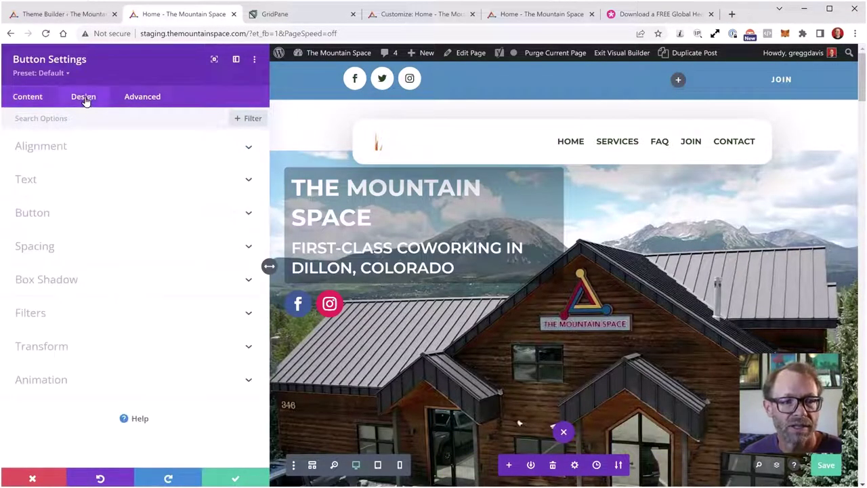
{"action": "left_click", "coordinate": [38, 182]}
{"action": "left_click", "coordinate": [38, 181]}
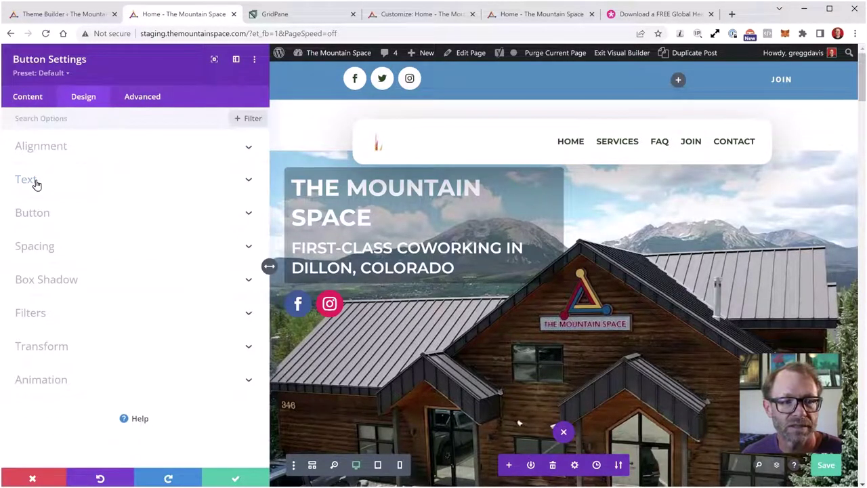
{"action": "left_click", "coordinate": [36, 182]}
{"action": "left_click", "coordinate": [38, 156]}
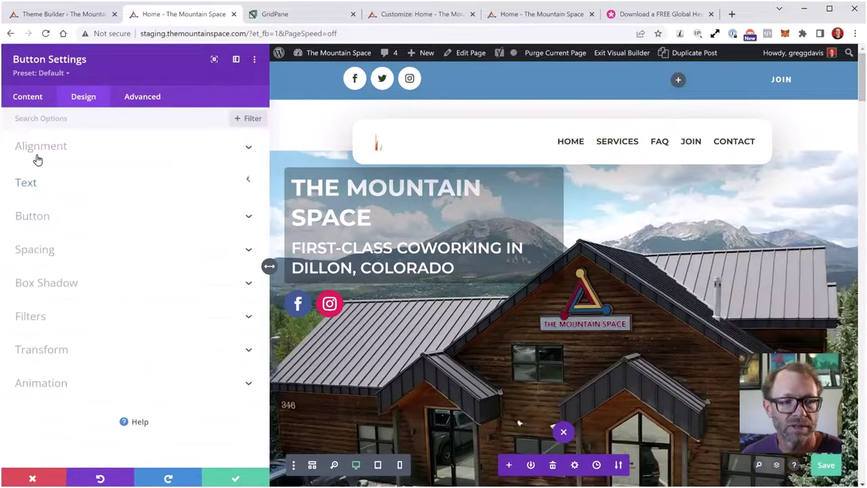
{"action": "left_click", "coordinate": [37, 217]}
{"action": "scroll", "coordinate": [113, 225], "scroll_direction": "down", "scroll_amount": 1}
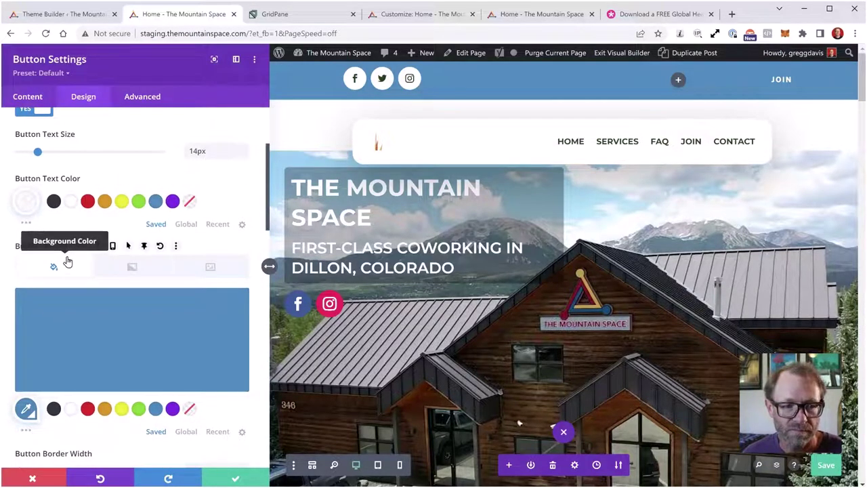
{"action": "scroll", "coordinate": [78, 155], "scroll_direction": "up", "scroll_amount": 1}
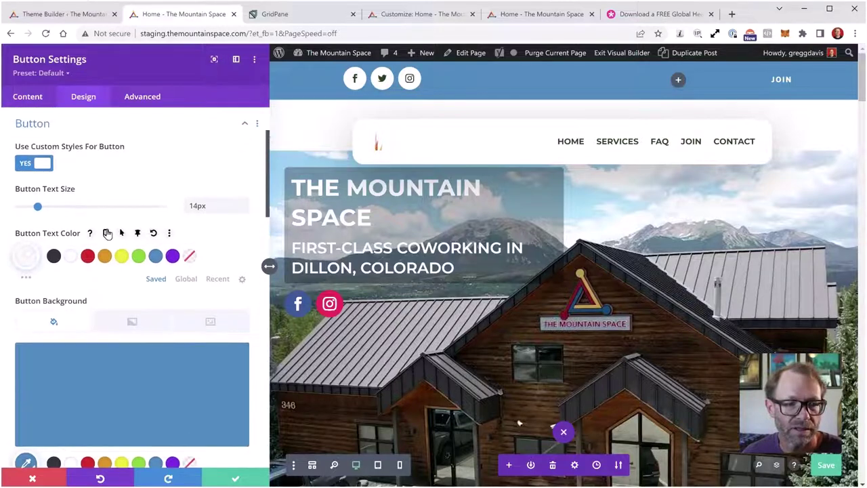
{"action": "scroll", "coordinate": [107, 234], "scroll_direction": "down", "scroll_amount": 2}
{"action": "scroll", "coordinate": [108, 233], "scroll_direction": "down", "scroll_amount": 5}
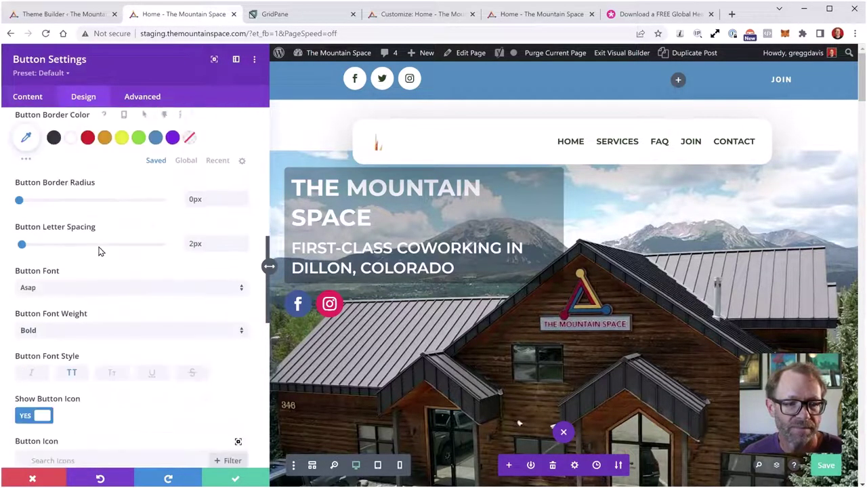
{"action": "left_click", "coordinate": [58, 290]}
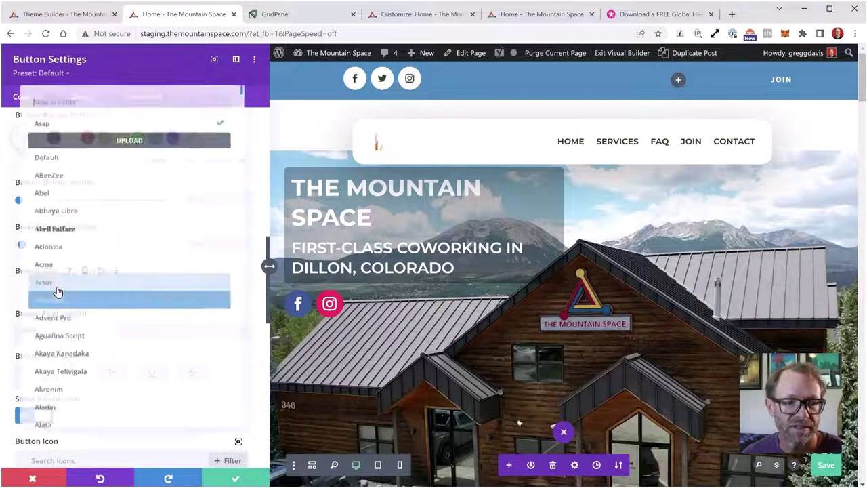
{"action": "type", "text": "mont"}
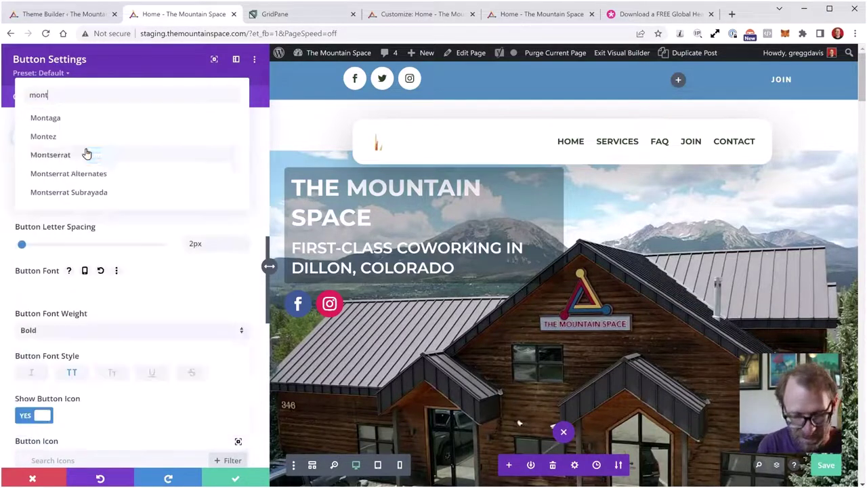
{"action": "left_click", "coordinate": [90, 158]}
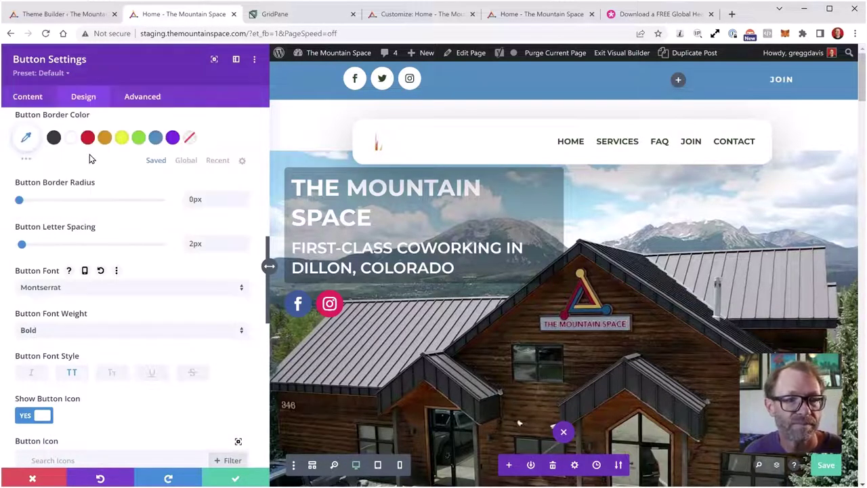
- Review the Join button's remaining font style, icon and text shadow options, apply its settings and save the page
{"action": "left_click", "coordinate": [73, 374]}
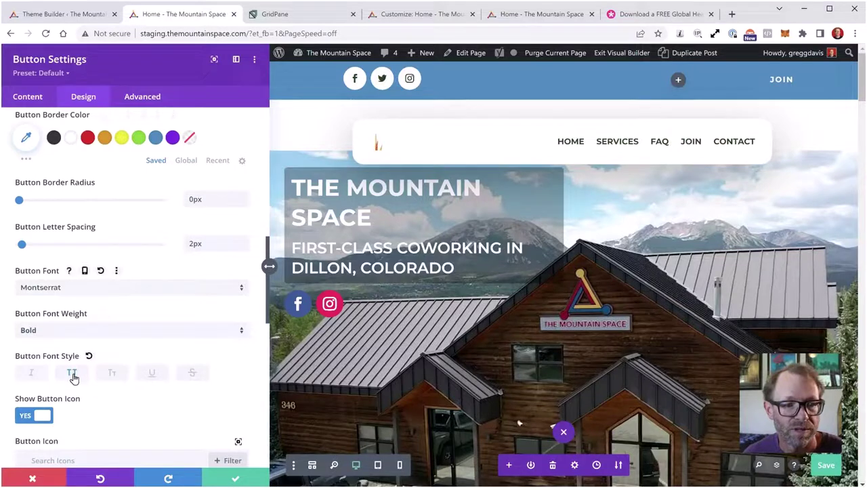
{"action": "scroll", "coordinate": [156, 396], "scroll_direction": "down", "scroll_amount": 3}
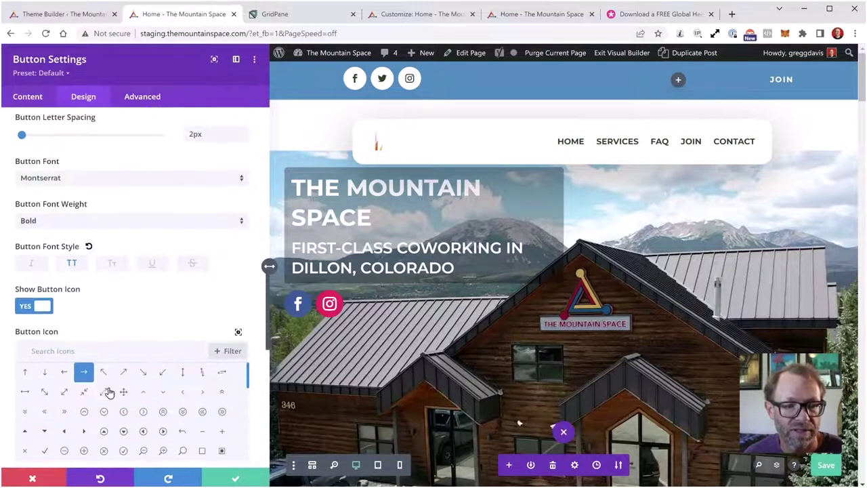
{"action": "scroll", "coordinate": [169, 316], "scroll_direction": "down", "scroll_amount": 3}
{"action": "scroll", "coordinate": [167, 323], "scroll_direction": "down", "scroll_amount": 5}
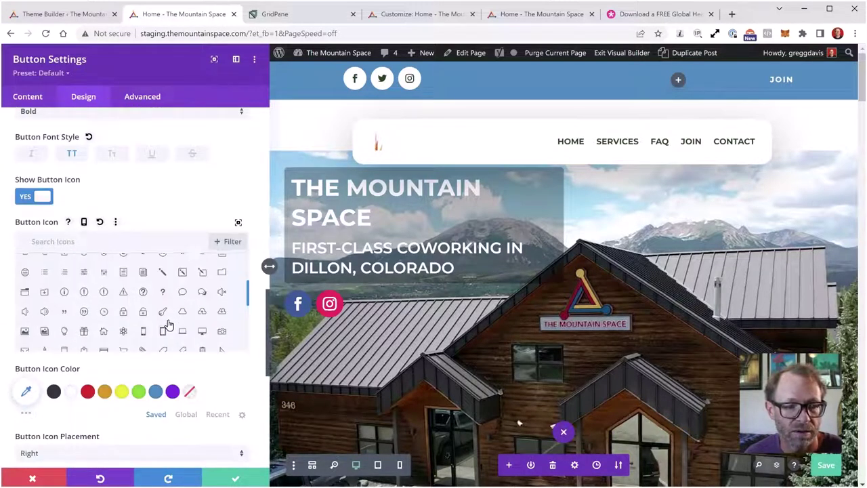
{"action": "scroll", "coordinate": [145, 389], "scroll_direction": "down", "scroll_amount": 3}
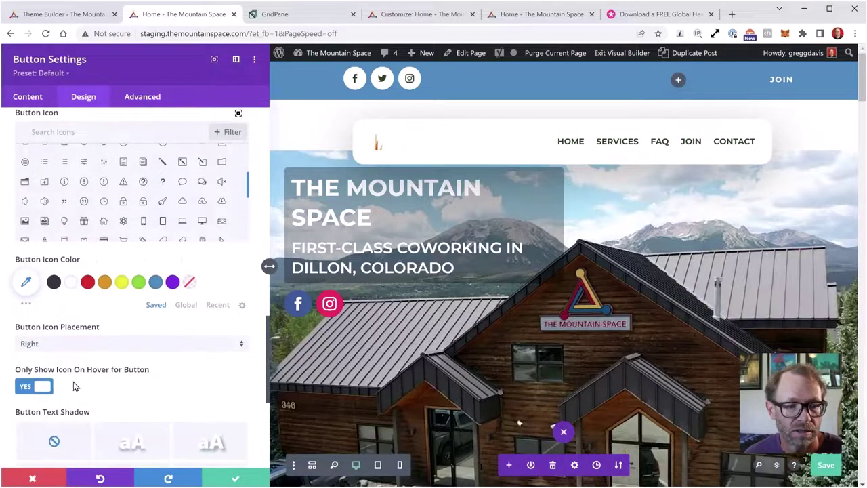
{"action": "scroll", "coordinate": [122, 370], "scroll_direction": "down", "scroll_amount": 3}
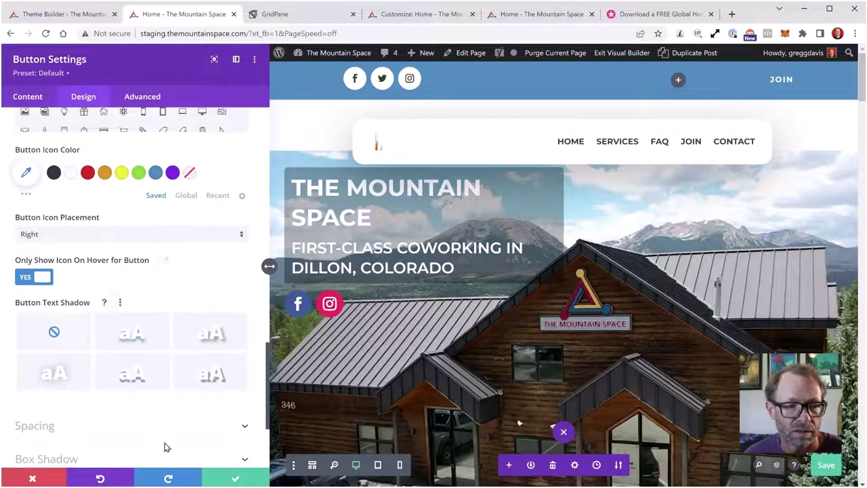
{"action": "scroll", "coordinate": [173, 430], "scroll_direction": "down", "scroll_amount": 2}
{"action": "left_click", "coordinate": [230, 481]}
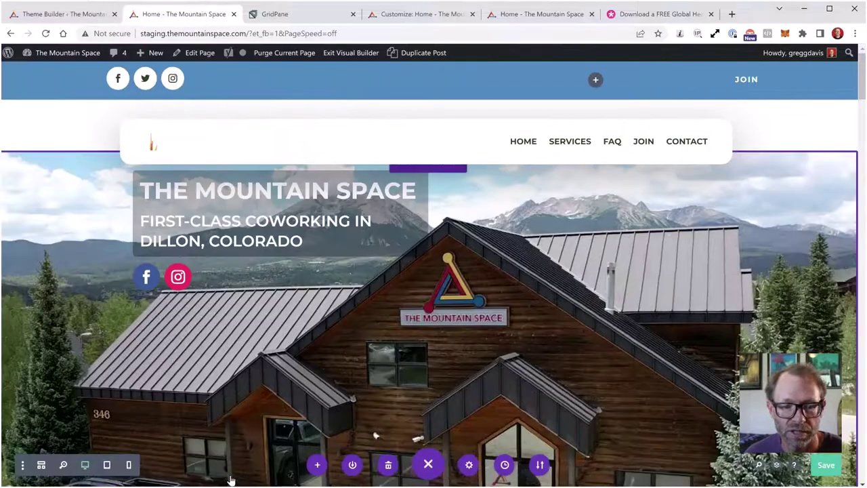
{"action": "left_click", "coordinate": [824, 466]}
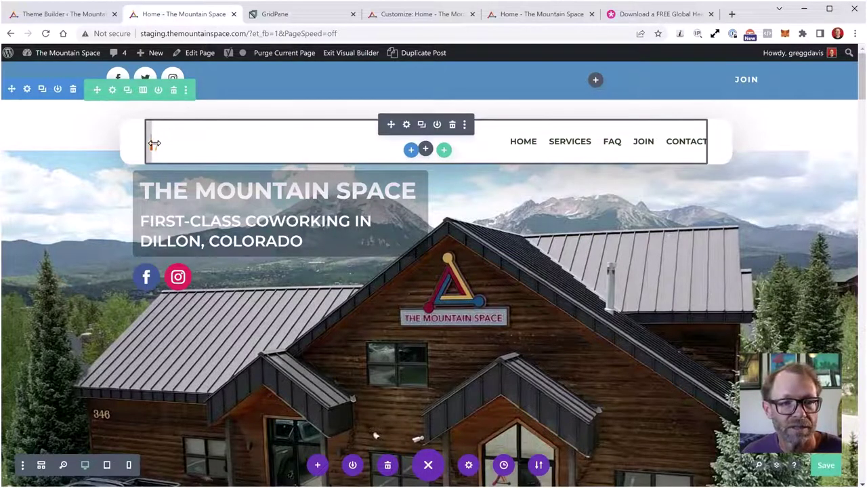
- Replace the header menu's logo with the red Mountain Space logo, logo-red-copy.png, from the media library
{"action": "left_click", "coordinate": [407, 126]}
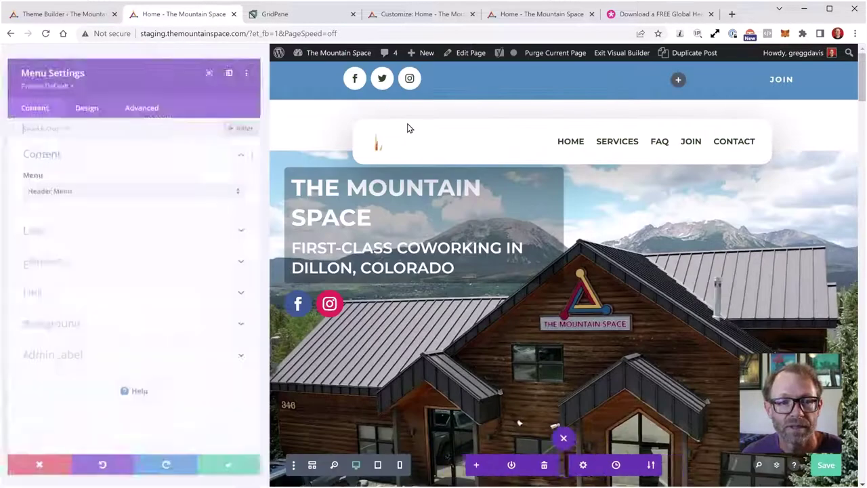
{"action": "left_click", "coordinate": [44, 232]}
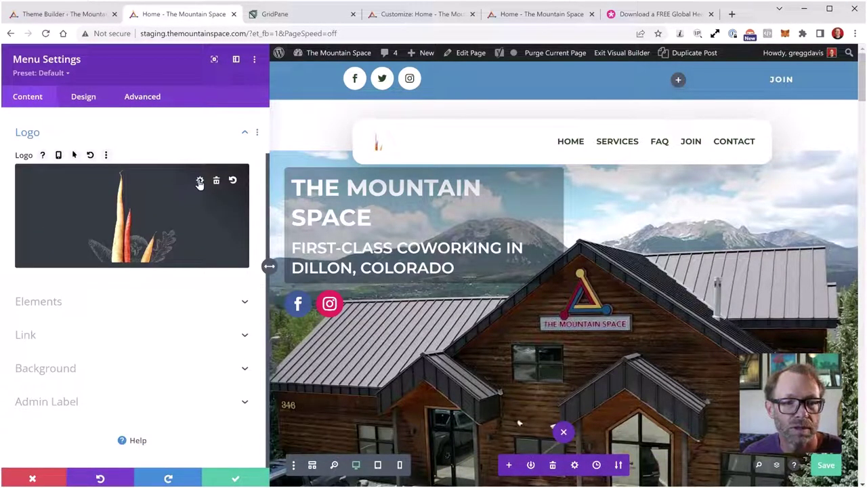
{"action": "left_click", "coordinate": [200, 182]}
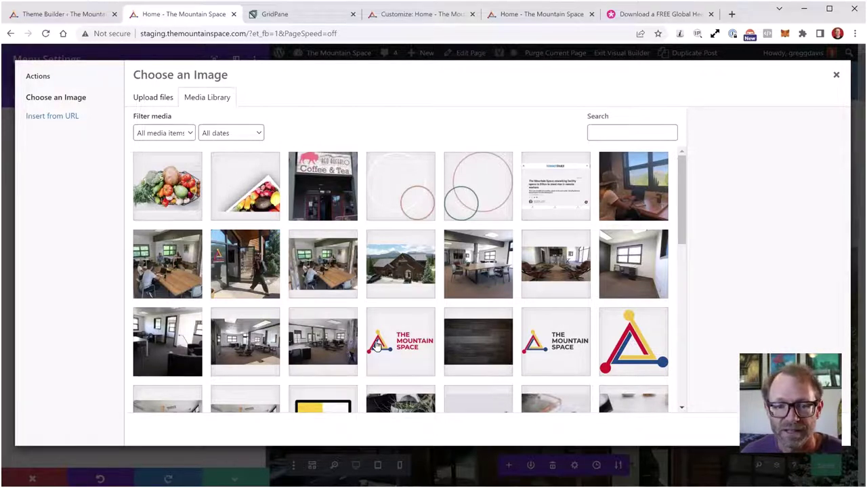
{"action": "left_click", "coordinate": [409, 348]}
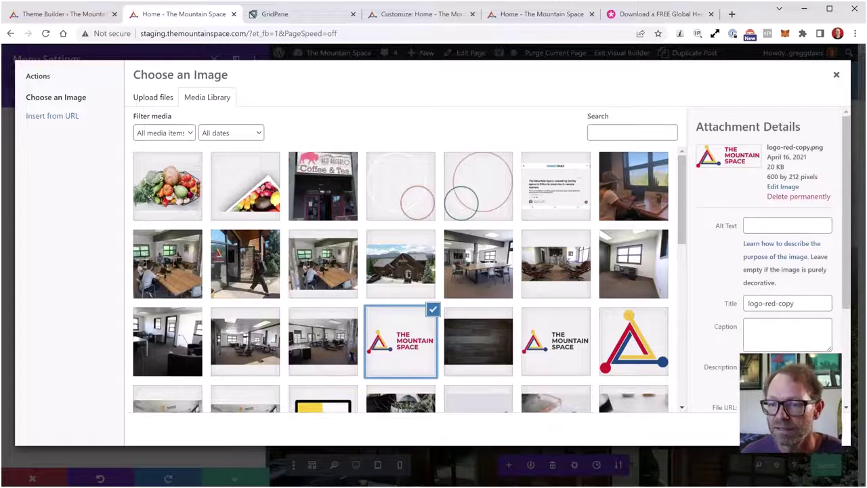
{"action": "left_click", "coordinate": [806, 428]}
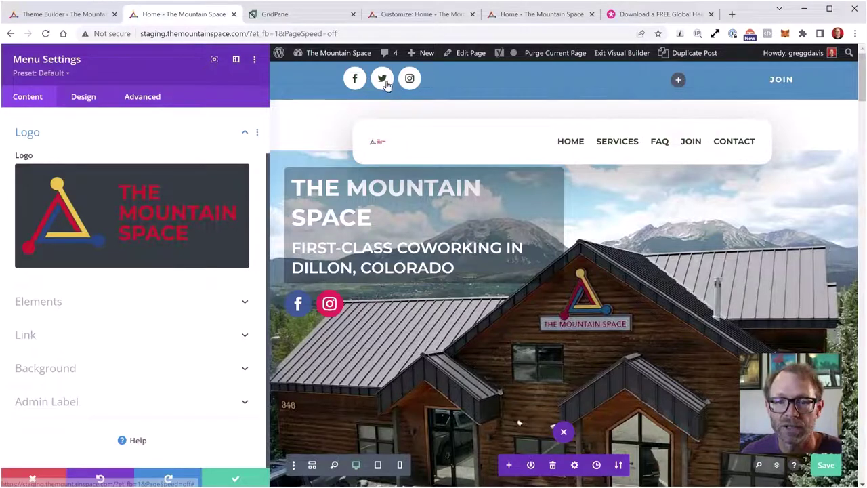
- Examine the menu module's logo design options, including rounded corners, borders, box shadow and image adjustments
{"action": "left_click", "coordinate": [371, 143]}
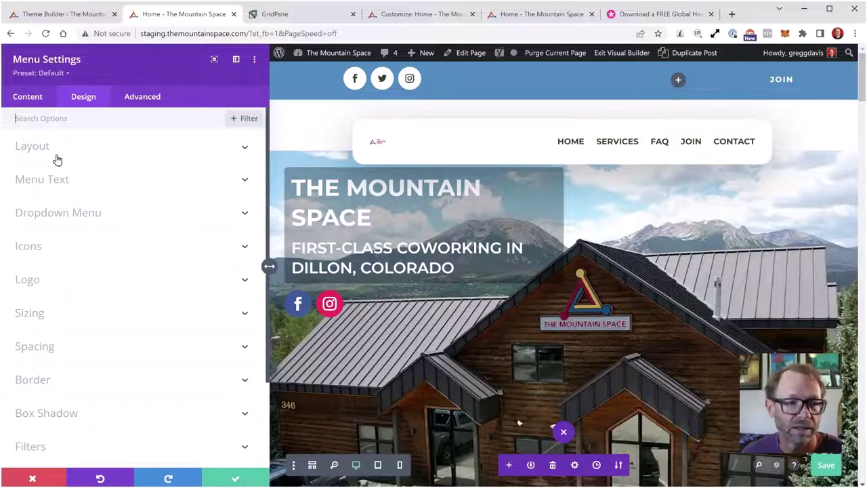
{"action": "left_click", "coordinate": [54, 122]}
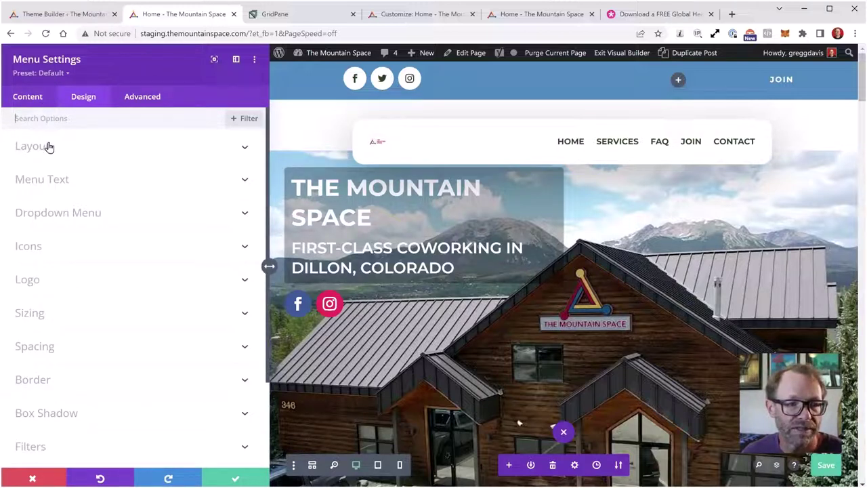
{"action": "left_click", "coordinate": [33, 280]}
{"action": "scroll", "coordinate": [100, 254], "scroll_direction": "down", "scroll_amount": 5}
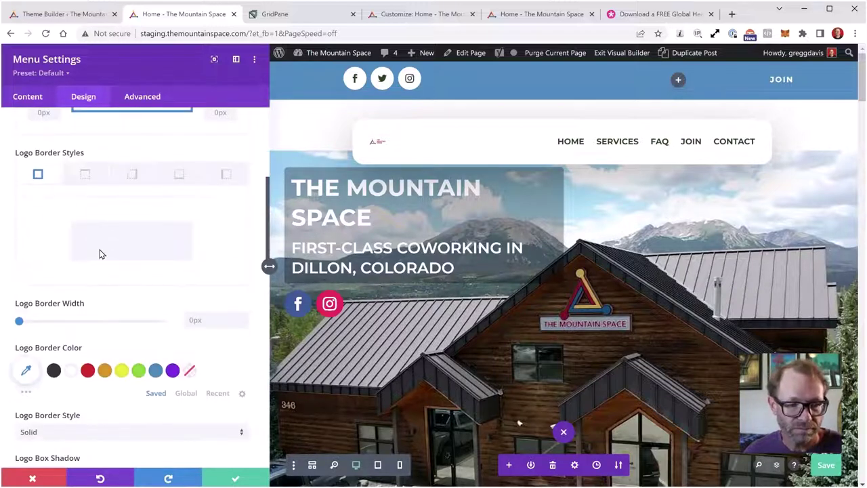
{"action": "scroll", "coordinate": [101, 212], "scroll_direction": "down", "scroll_amount": 3}
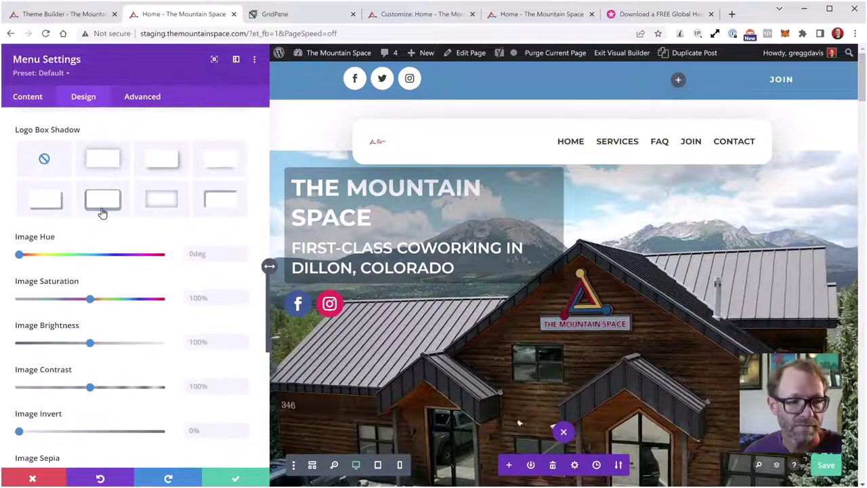
{"action": "scroll", "coordinate": [102, 212], "scroll_direction": "up", "scroll_amount": 4}
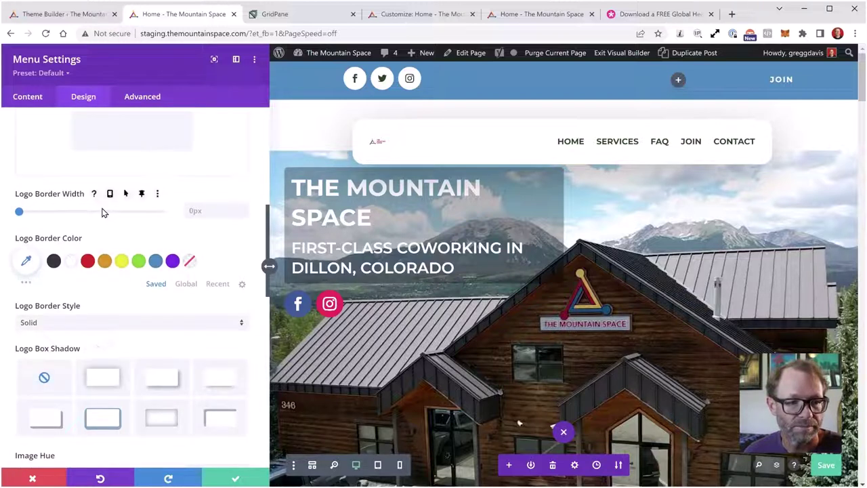
{"action": "scroll", "coordinate": [103, 216], "scroll_direction": "up", "scroll_amount": 5}
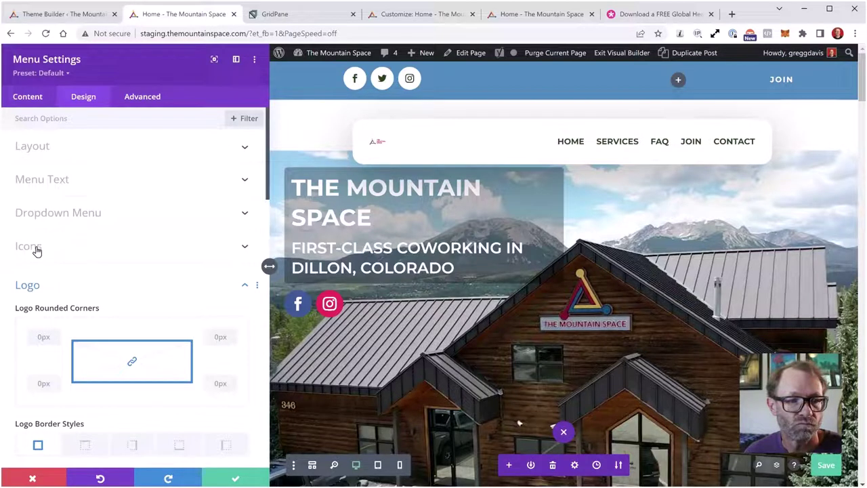
{"action": "scroll", "coordinate": [116, 332], "scroll_direction": "down", "scroll_amount": 2}
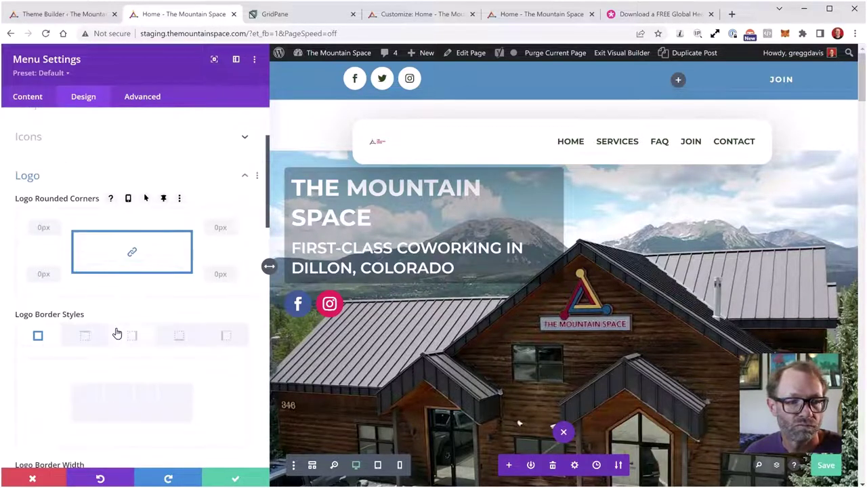
{"action": "scroll", "coordinate": [116, 332], "scroll_direction": "up", "scroll_amount": 2}
{"action": "left_click", "coordinate": [36, 287]}
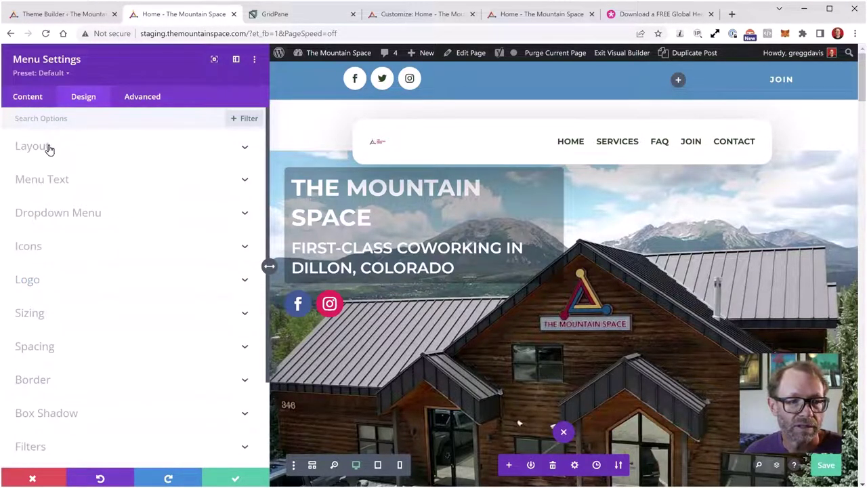
- Check the menu module's layout options, apply its settings and save the page
{"action": "left_click", "coordinate": [48, 148]}
{"action": "left_click", "coordinate": [42, 149]}
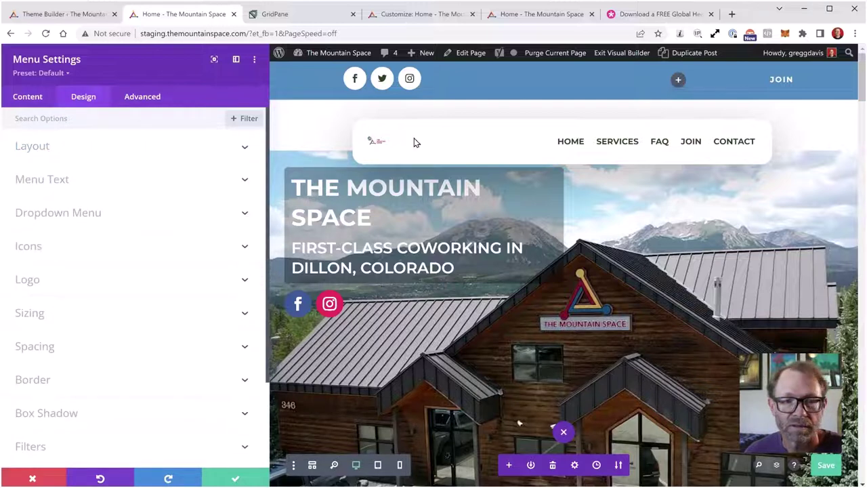
{"action": "mouse_move", "coordinate": [377, 145]}
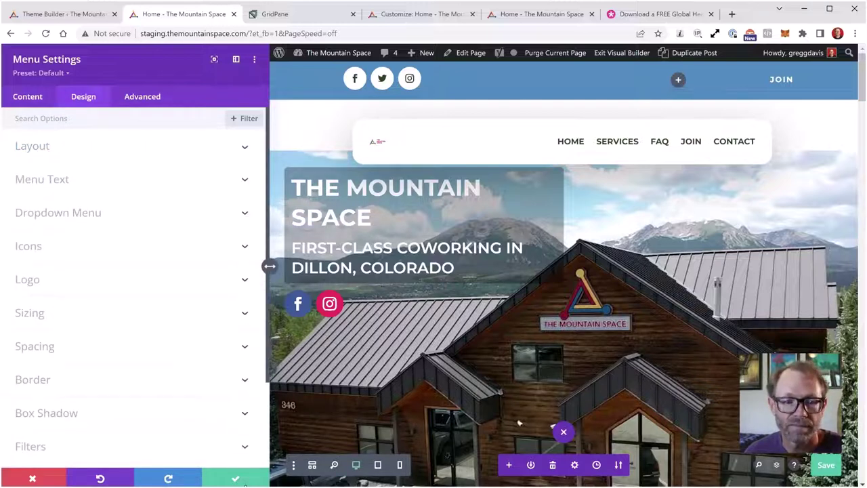
{"action": "left_click", "coordinate": [237, 479]}
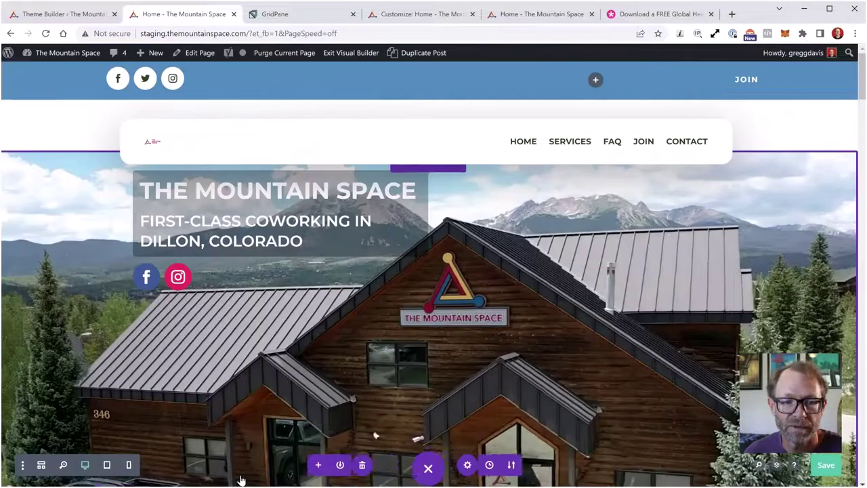
{"action": "left_click", "coordinate": [827, 465]}
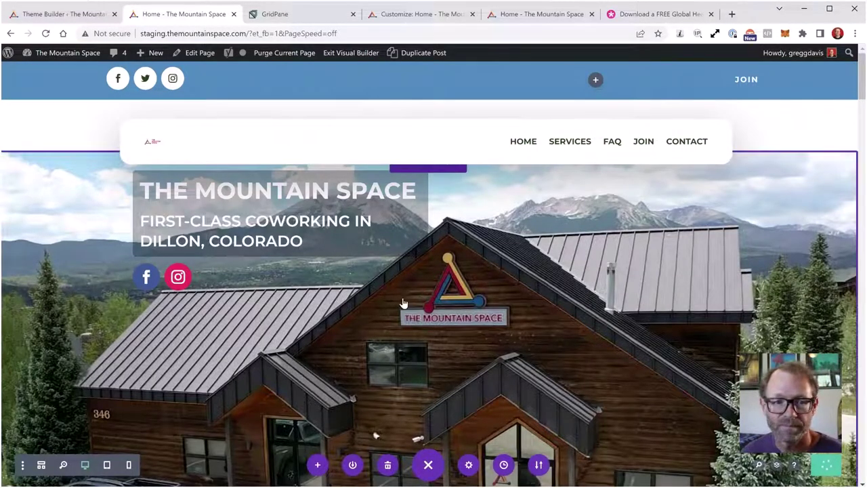
- Compare the header's logo, menu and Join button in the default and sticky states, saving the page again along the way
{"action": "scroll", "coordinate": [376, 309], "scroll_direction": "down", "scroll_amount": 4}
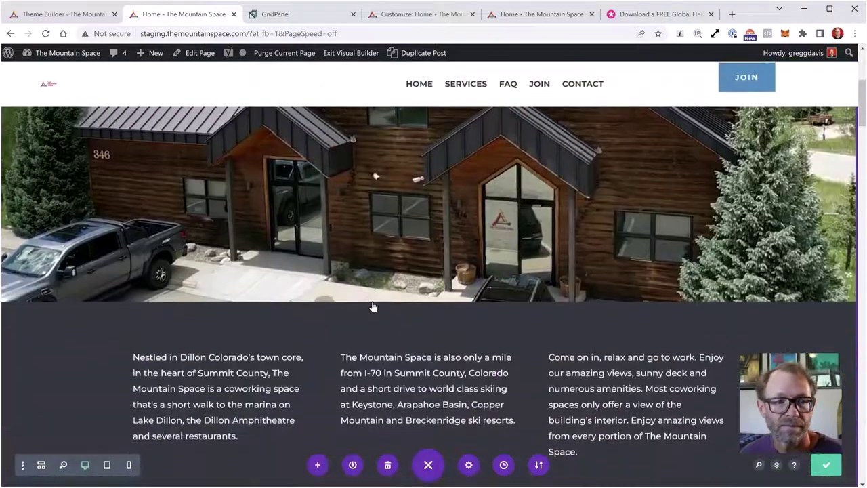
{"action": "scroll", "coordinate": [479, 239], "scroll_direction": "up", "scroll_amount": 4}
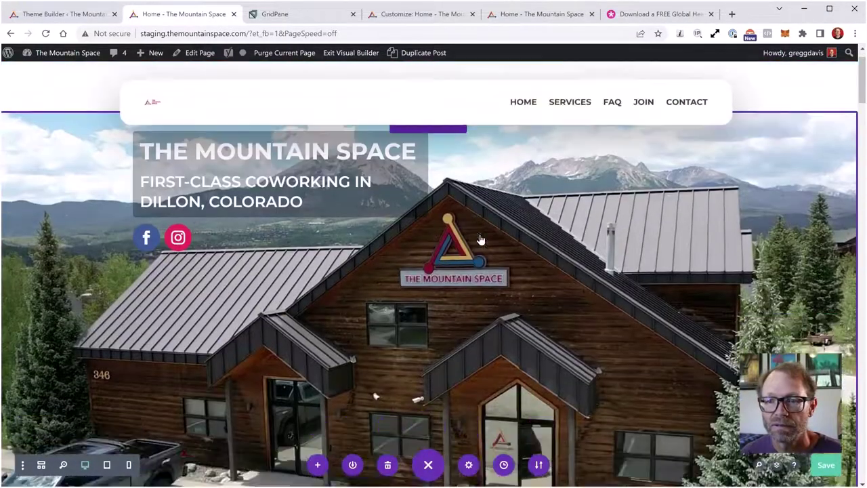
{"action": "scroll", "coordinate": [505, 259], "scroll_direction": "down", "scroll_amount": 6}
{"action": "scroll", "coordinate": [505, 259], "scroll_direction": "down", "scroll_amount": 7}
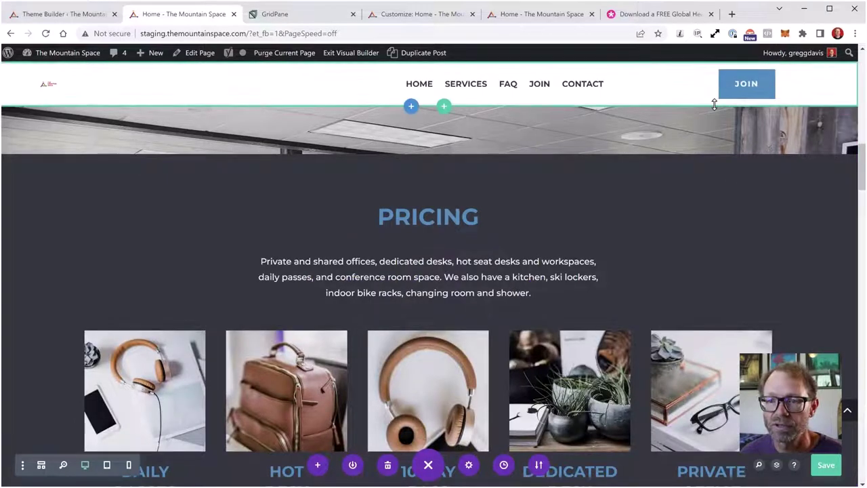
{"action": "key", "text": "ctrl+s"}
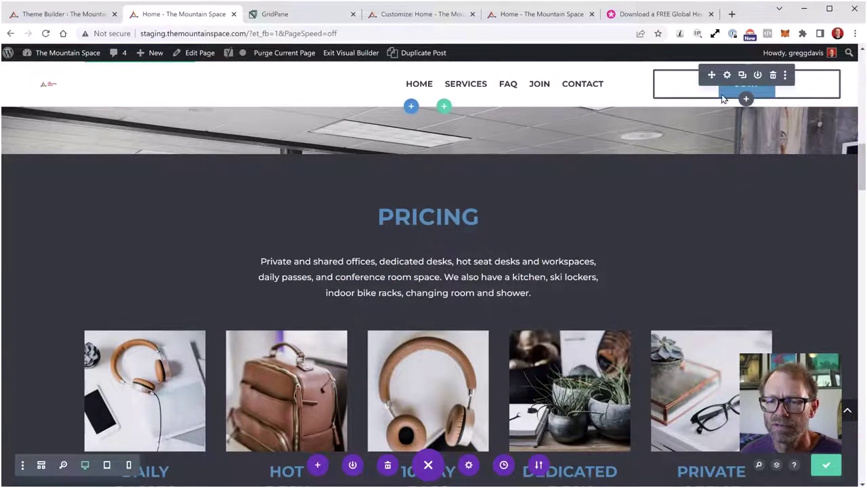
{"action": "scroll", "coordinate": [693, 267], "scroll_direction": "up", "scroll_amount": 10}
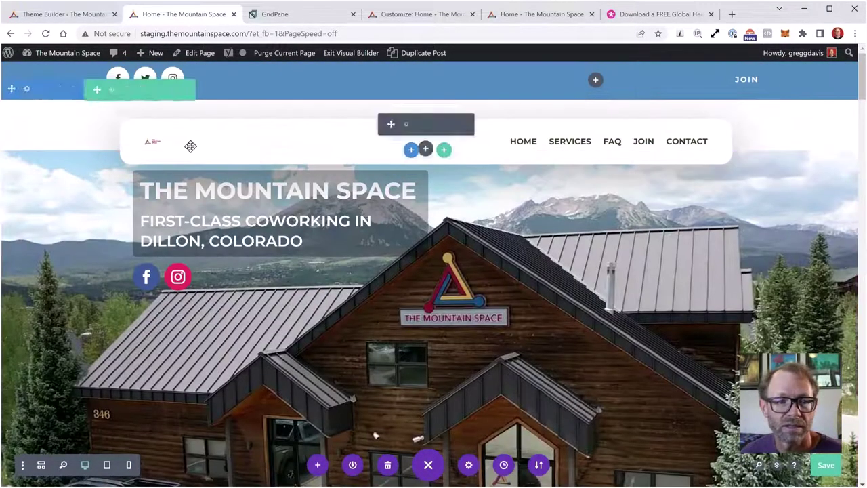
{"action": "scroll", "coordinate": [190, 330], "scroll_direction": "down", "scroll_amount": 3}
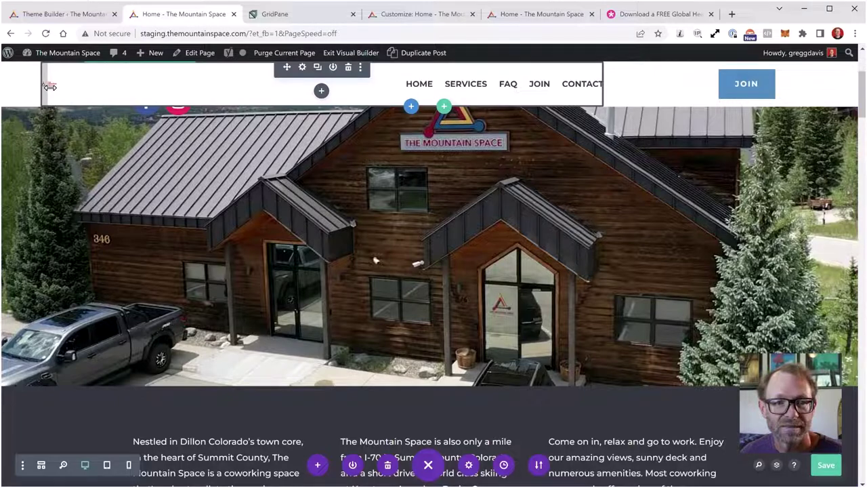
{"action": "scroll", "coordinate": [116, 202], "scroll_direction": "up", "scroll_amount": 3}
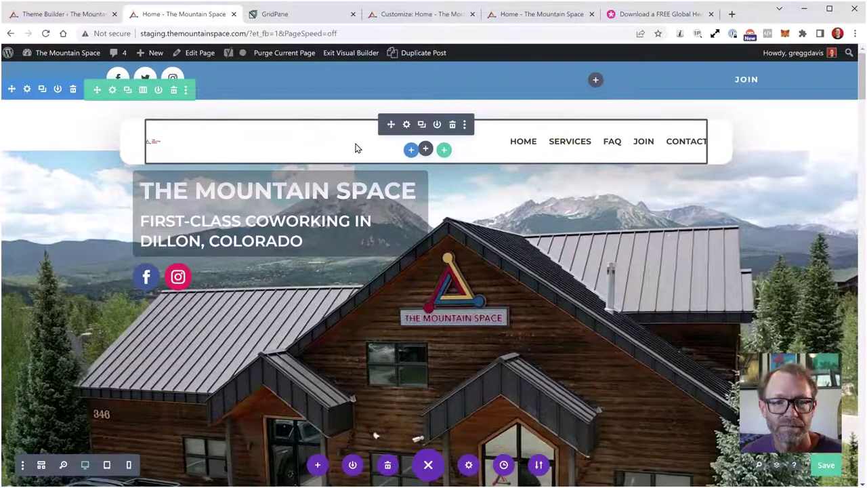
- Examine the sticky header menu module's custom CSS, CSS ID and classes, design options and logo content for a way to size the logo
{"action": "scroll", "coordinate": [355, 147], "scroll_direction": "down", "scroll_amount": 3}
{"action": "left_click", "coordinate": [302, 67]}
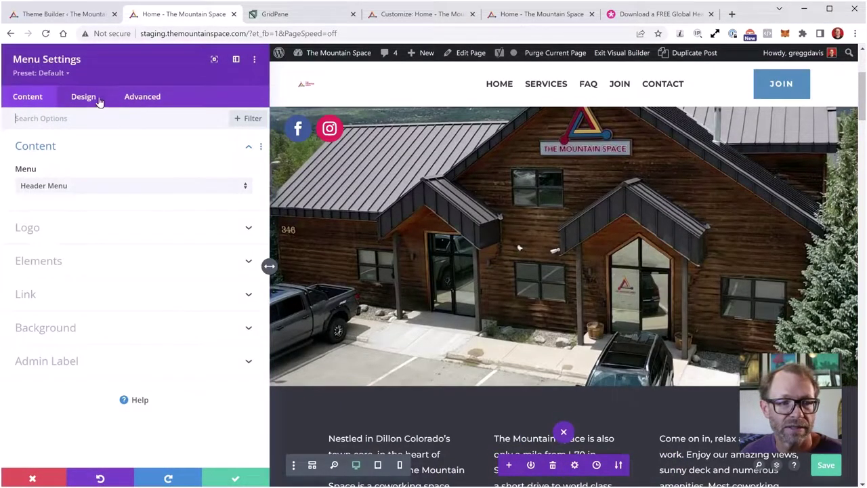
{"action": "left_click", "coordinate": [145, 100]}
{"action": "left_click", "coordinate": [63, 180]}
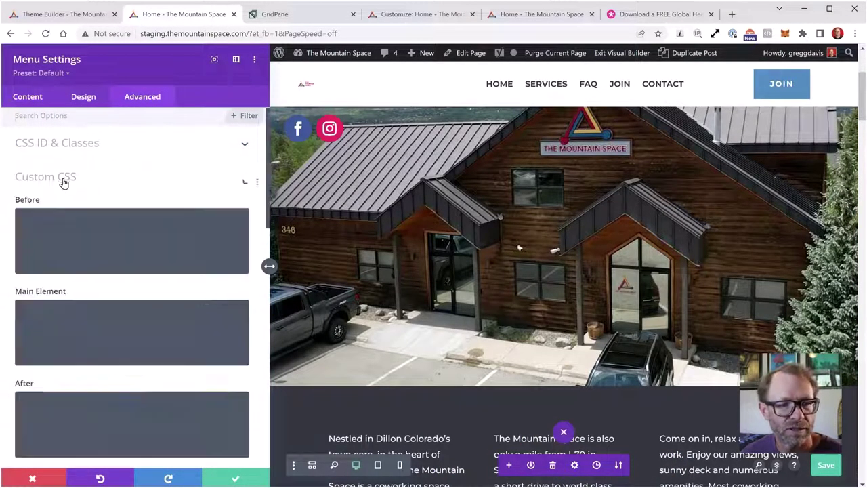
{"action": "scroll", "coordinate": [102, 224], "scroll_direction": "down", "scroll_amount": 6}
{"action": "scroll", "coordinate": [102, 223], "scroll_direction": "down", "scroll_amount": 3}
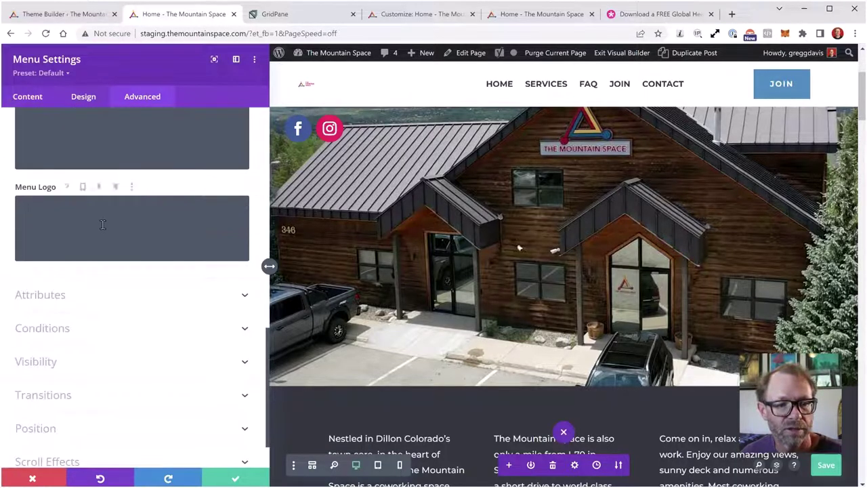
{"action": "scroll", "coordinate": [103, 226], "scroll_direction": "up", "scroll_amount": 10}
{"action": "left_click", "coordinate": [99, 153]}
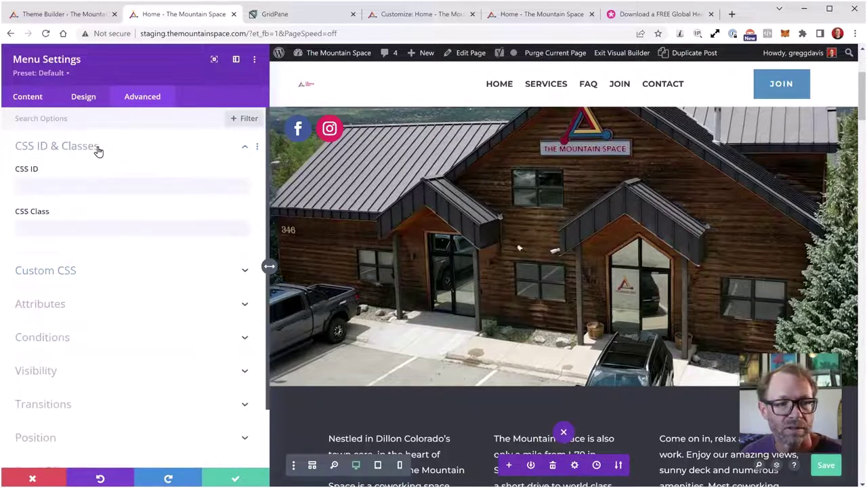
{"action": "left_click", "coordinate": [85, 100]}
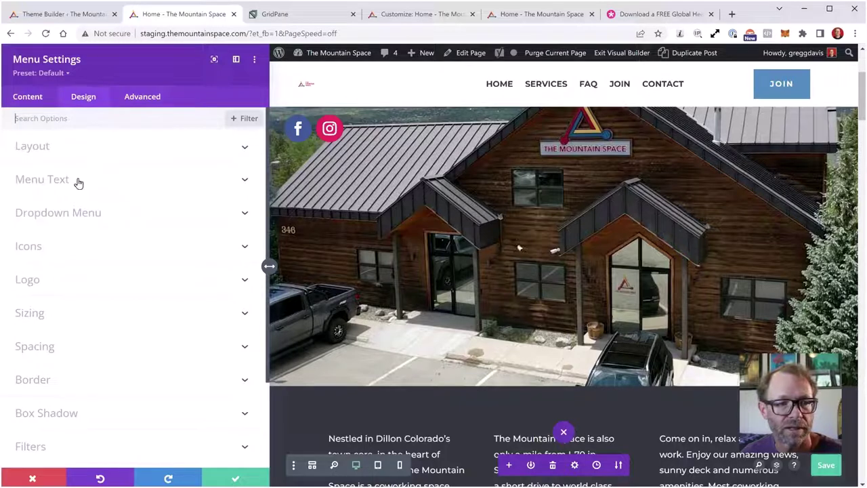
{"action": "left_click", "coordinate": [27, 97]}
{"action": "left_click", "coordinate": [35, 181]}
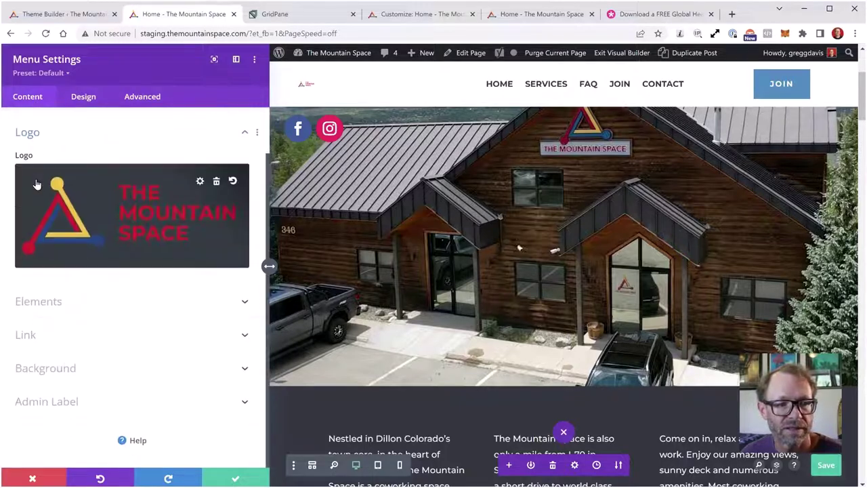
- Show the per-device options for the menu logo and compare its appearance in the tablet, phone and desktop previews
{"action": "mouse_move", "coordinate": [66, 164]}
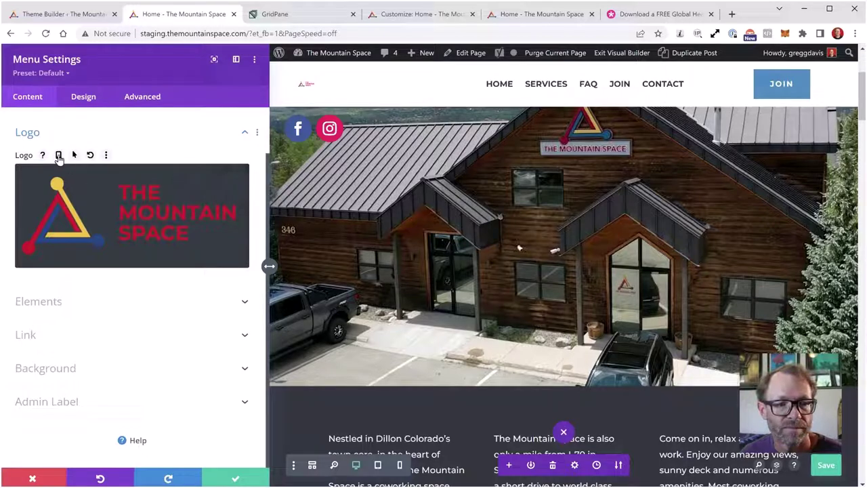
{"action": "left_click", "coordinate": [59, 154]}
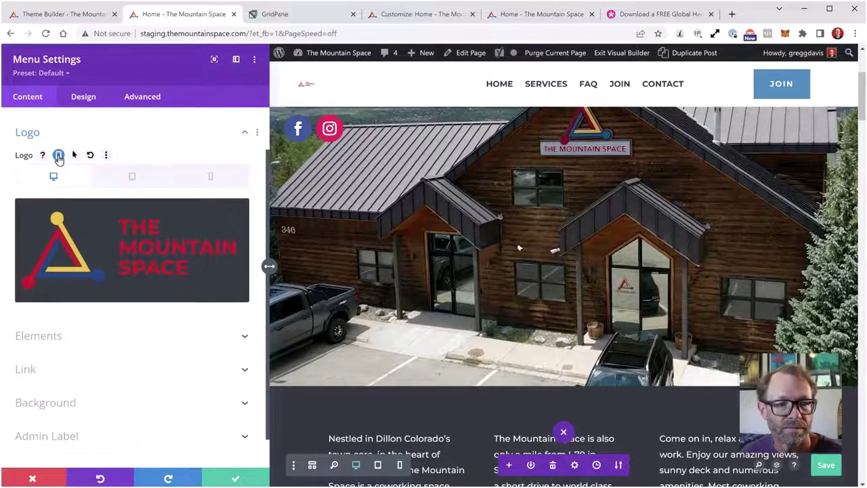
{"action": "left_click", "coordinate": [131, 178]}
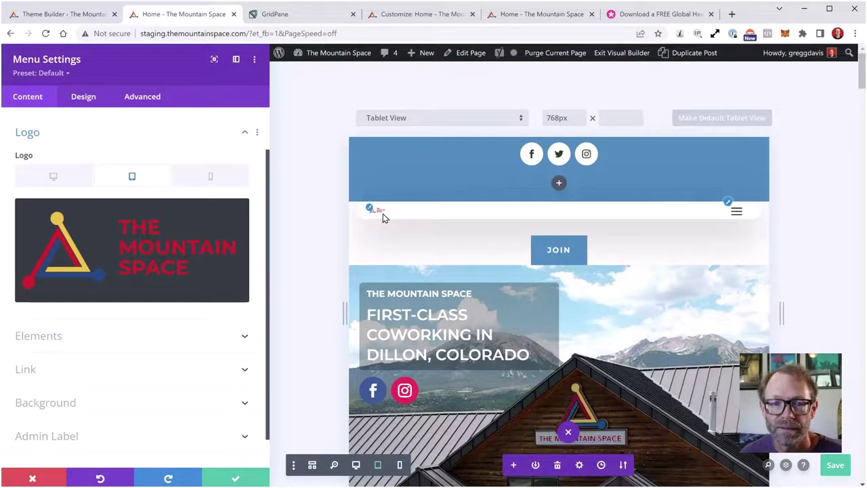
{"action": "left_click", "coordinate": [211, 177]}
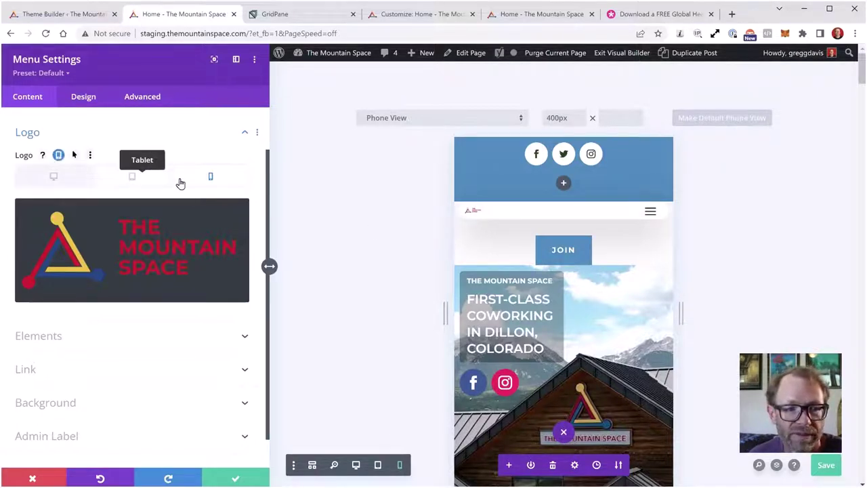
{"action": "left_click", "coordinate": [63, 178]}
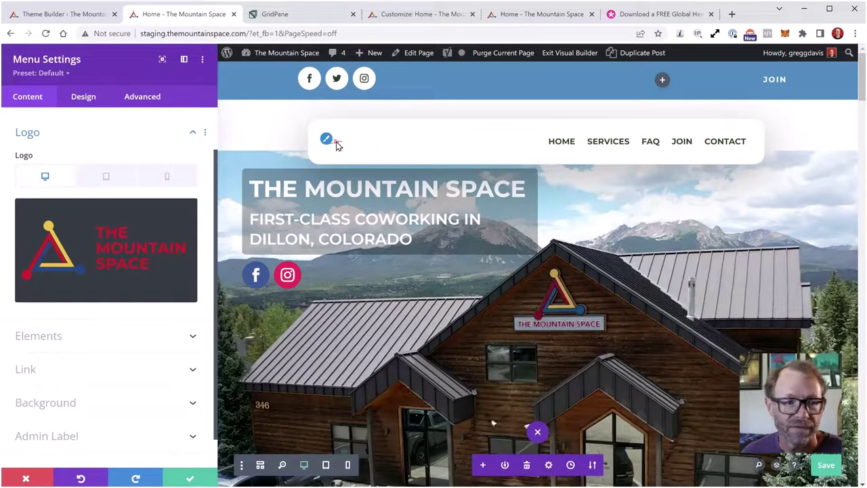
- Check the logo's maximum width on tablet and phone, and set the desktop Logo Max Width to 23%
{"action": "left_click", "coordinate": [328, 143]}
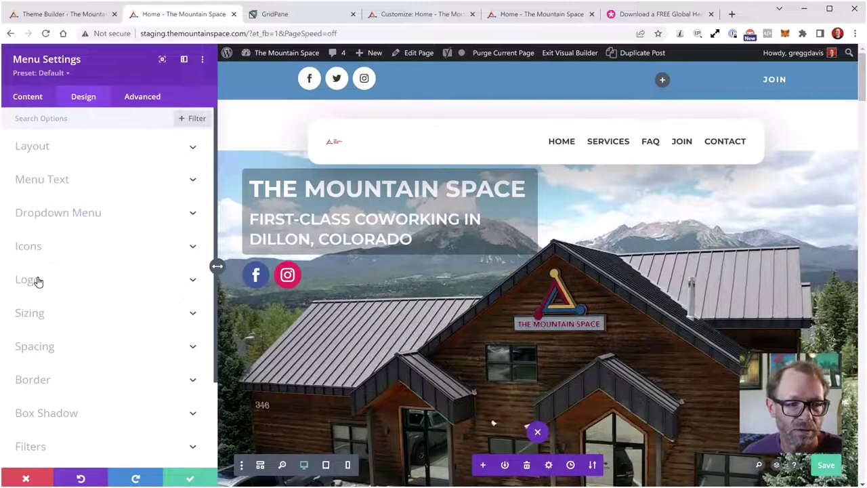
{"action": "left_click", "coordinate": [193, 315]}
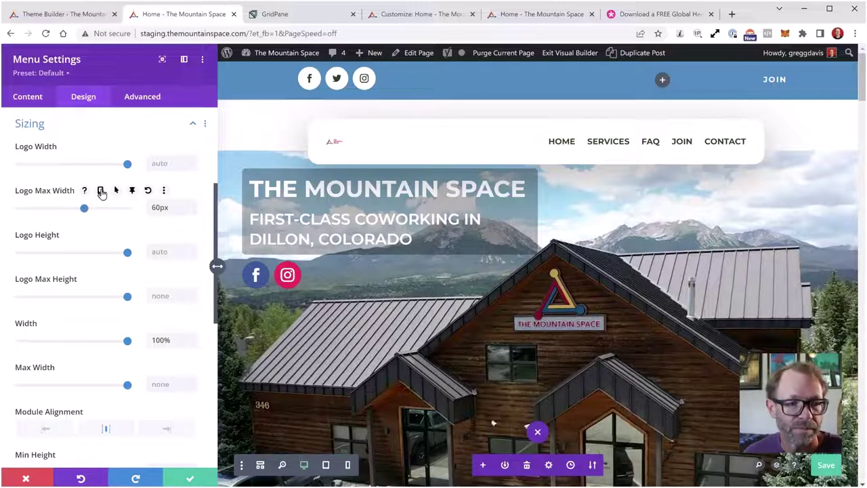
{"action": "left_click", "coordinate": [101, 193]}
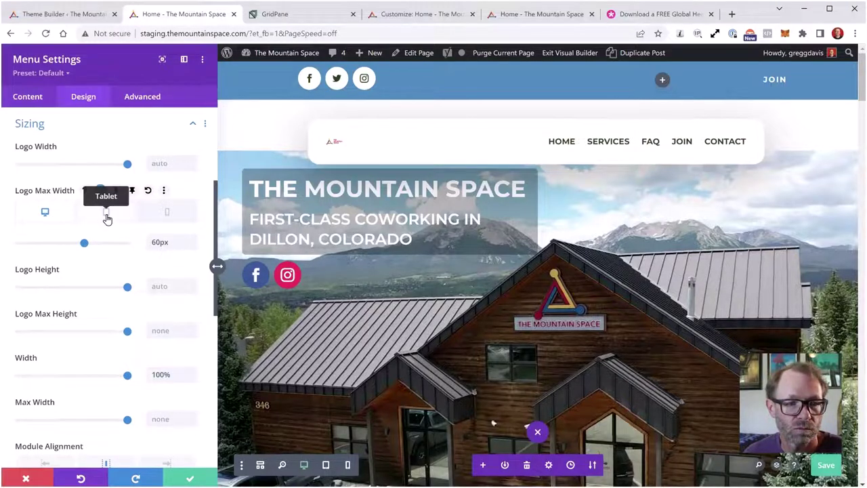
{"action": "left_click", "coordinate": [106, 215]}
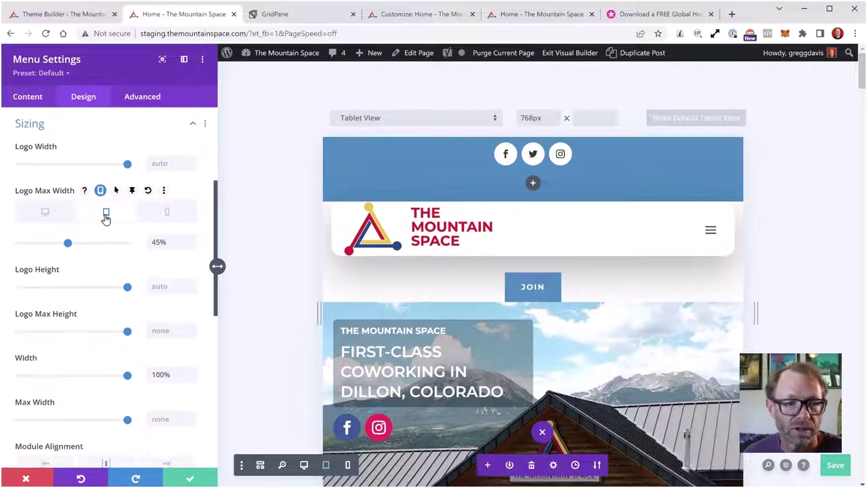
{"action": "left_click", "coordinate": [167, 215]}
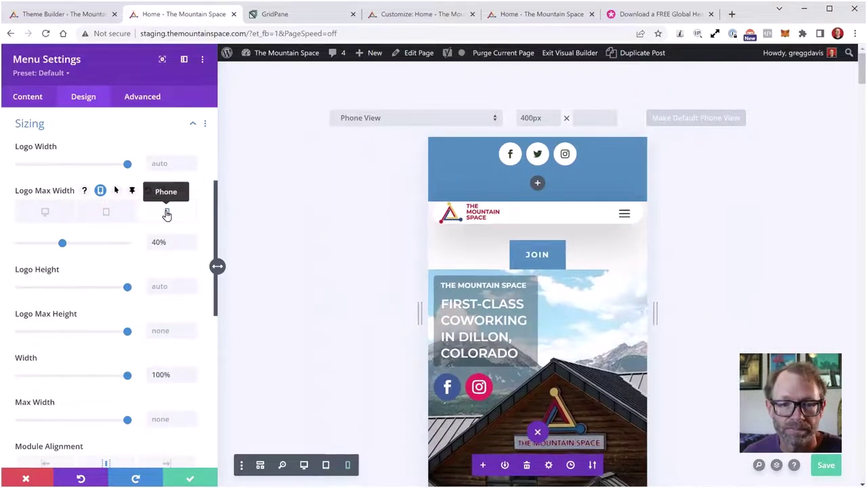
{"action": "left_click", "coordinate": [47, 213]}
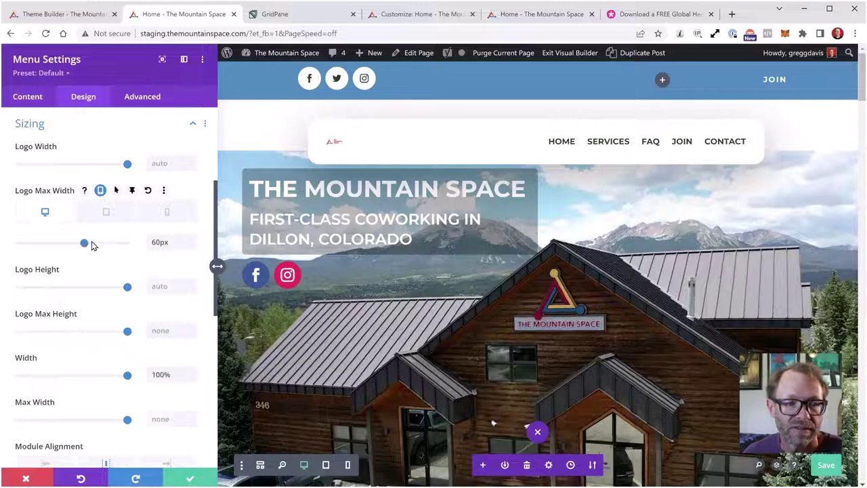
{"action": "left_click_drag", "start_coordinate": [93, 246], "coordinate": [176, 245]}
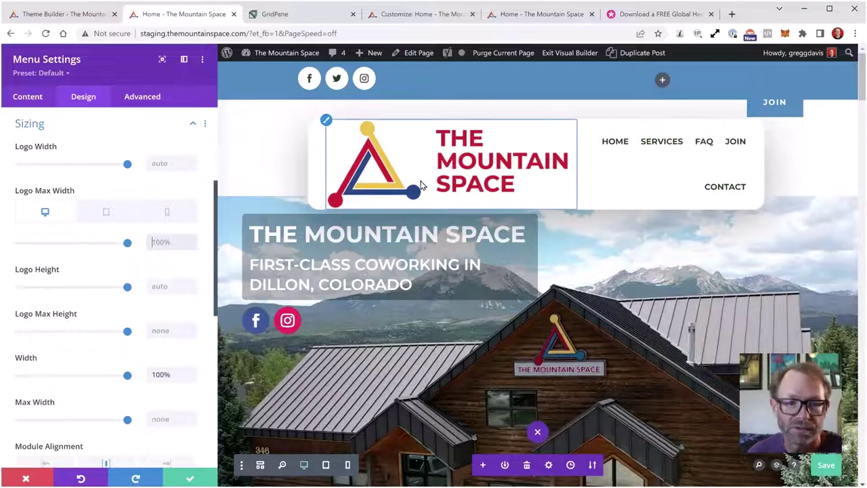
{"action": "left_click_drag", "start_coordinate": [127, 243], "coordinate": [44, 246]}
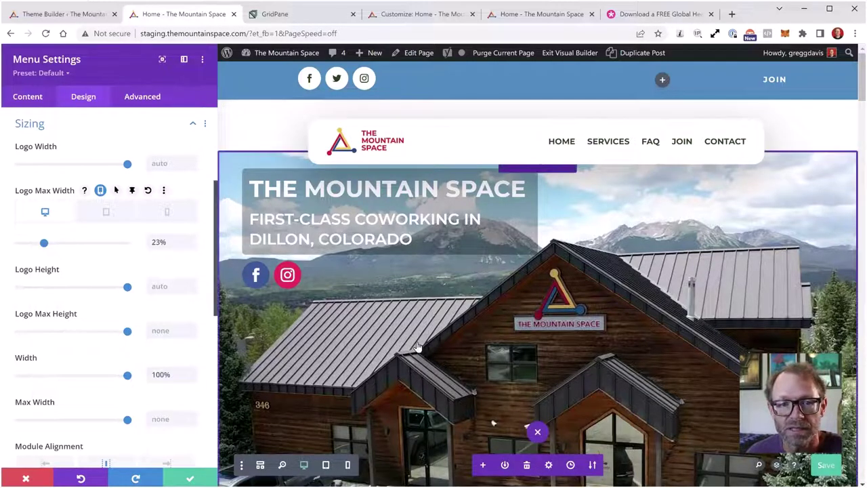
- Examine how the resized logo and the header menu behave while the staging page scrolls
{"action": "scroll", "coordinate": [422, 349], "scroll_direction": "down", "scroll_amount": 3}
{"action": "scroll", "coordinate": [422, 349], "scroll_direction": "up", "scroll_amount": 3}
{"action": "scroll", "coordinate": [422, 349], "scroll_direction": "down", "scroll_amount": 4}
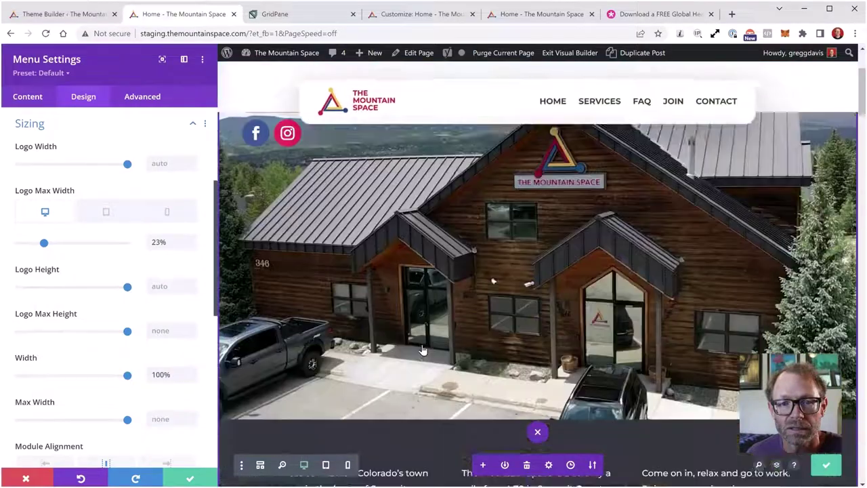
{"action": "scroll", "coordinate": [422, 349], "scroll_direction": "up", "scroll_amount": 3}
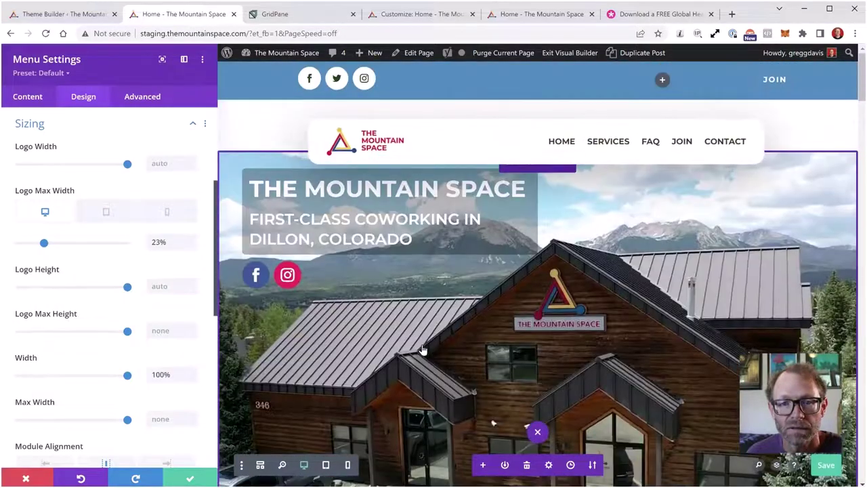
{"action": "scroll", "coordinate": [422, 349], "scroll_direction": "down", "scroll_amount": 5}
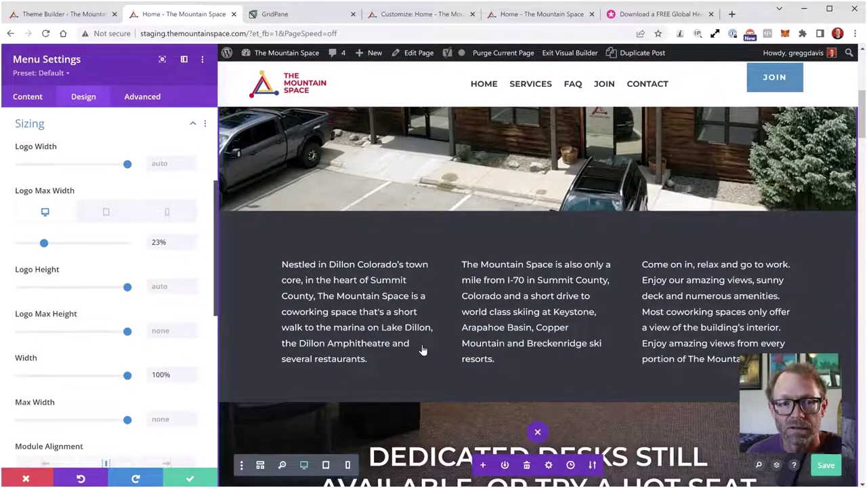
{"action": "scroll", "coordinate": [422, 349], "scroll_direction": "up", "scroll_amount": 5}
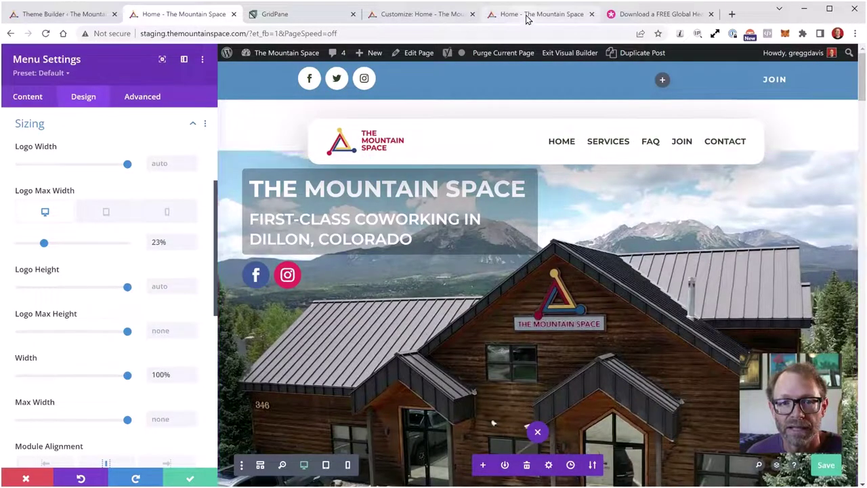
- Switch to the live Mountain Space home page and examine how its fixed header behaves while scrolling
{"action": "left_click", "coordinate": [528, 14]}
{"action": "scroll", "coordinate": [525, 267], "scroll_direction": "down", "scroll_amount": 5}
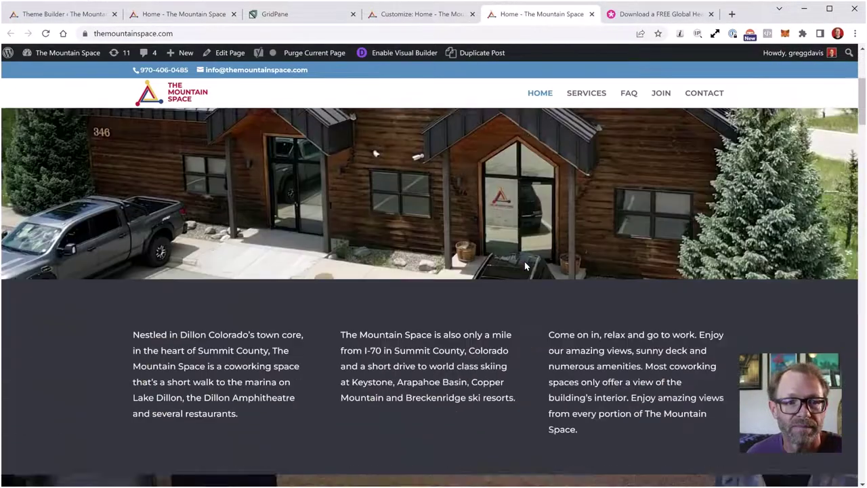
{"action": "scroll", "coordinate": [525, 266], "scroll_direction": "up", "scroll_amount": 5}
{"action": "scroll", "coordinate": [525, 266], "scroll_direction": "down", "scroll_amount": 5}
{"action": "scroll", "coordinate": [524, 262], "scroll_direction": "down", "scroll_amount": 2}
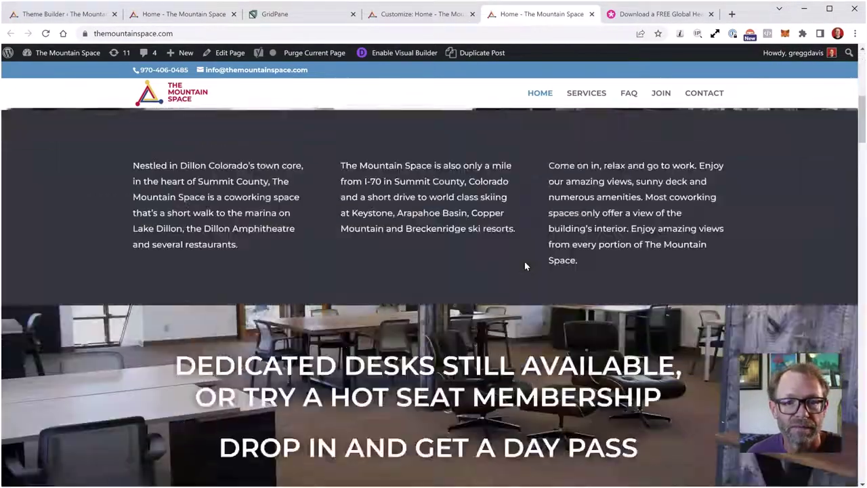
{"action": "scroll", "coordinate": [526, 266], "scroll_direction": "up", "scroll_amount": 6}
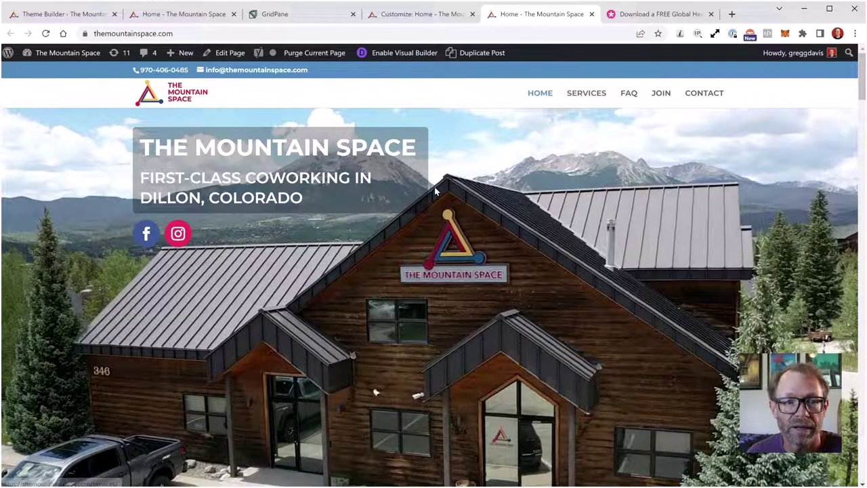
{"action": "scroll", "coordinate": [434, 186], "scroll_direction": "down", "scroll_amount": 5}
{"action": "scroll", "coordinate": [434, 188], "scroll_direction": "up", "scroll_amount": 5}
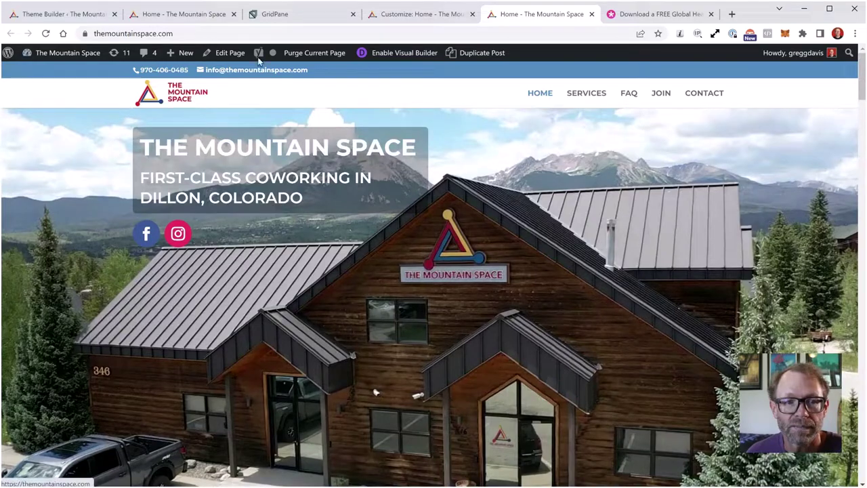
- Return to the staging page in the Visual Builder and compare its header's scrolling behaviour with the live site
{"action": "left_click", "coordinate": [152, 19]}
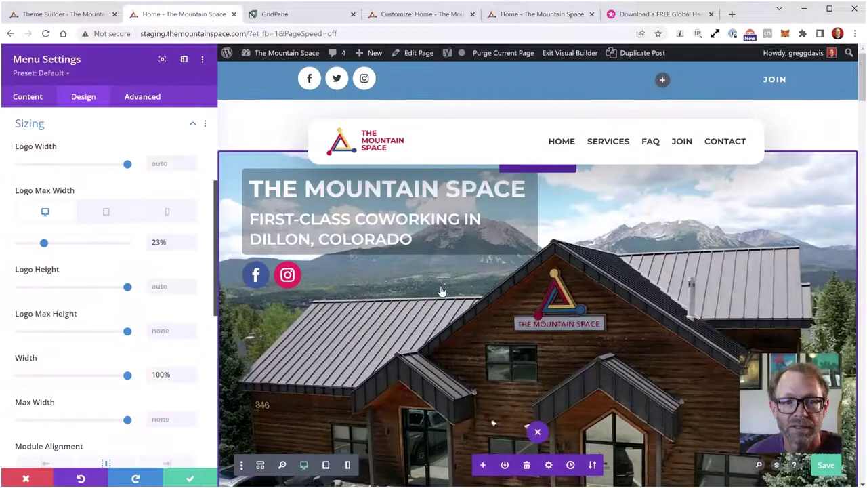
{"action": "scroll", "coordinate": [440, 292], "scroll_direction": "down", "scroll_amount": 5}
{"action": "scroll", "coordinate": [440, 291], "scroll_direction": "up", "scroll_amount": 5}
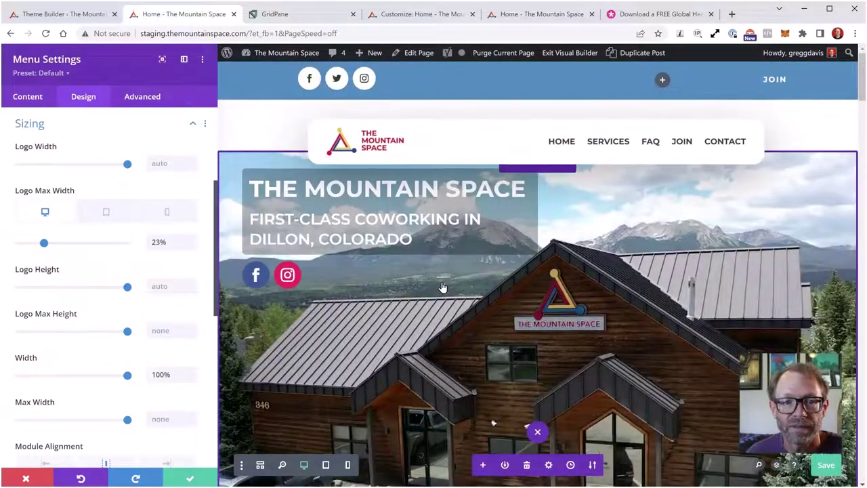
{"action": "scroll", "coordinate": [441, 290], "scroll_direction": "down", "scroll_amount": 5}
{"action": "scroll", "coordinate": [442, 288], "scroll_direction": "up", "scroll_amount": 5}
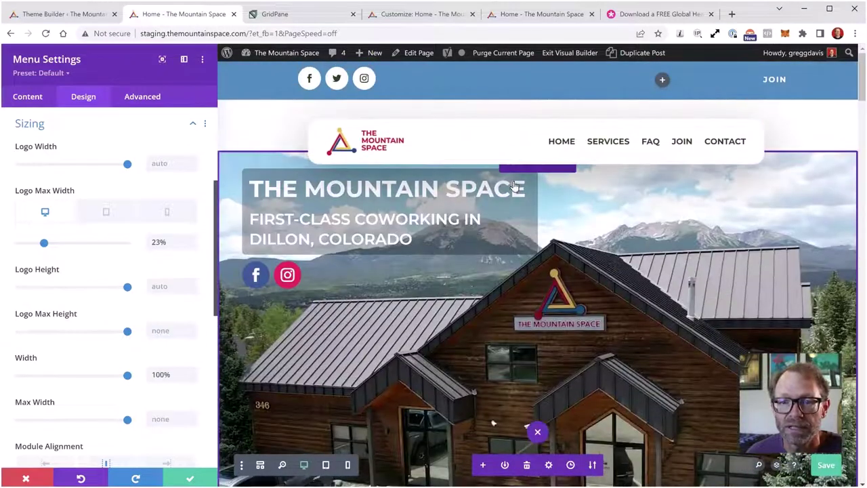
{"action": "scroll", "coordinate": [576, 262], "scroll_direction": "down", "scroll_amount": 5}
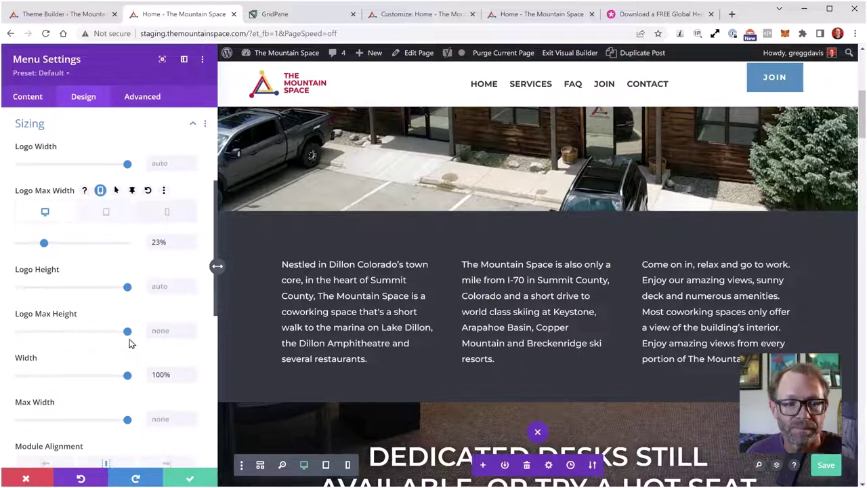
- Review the menu module's sizing and spacing options, accept the module settings and save the page
{"action": "scroll", "coordinate": [93, 373], "scroll_direction": "down", "scroll_amount": 1}
{"action": "scroll", "coordinate": [93, 373], "scroll_direction": "down", "scroll_amount": 1}
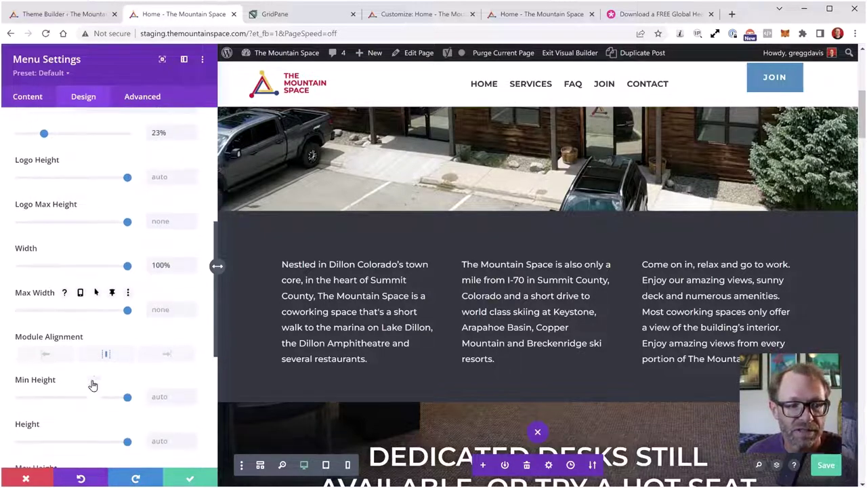
{"action": "scroll", "coordinate": [93, 377], "scroll_direction": "up", "scroll_amount": 3}
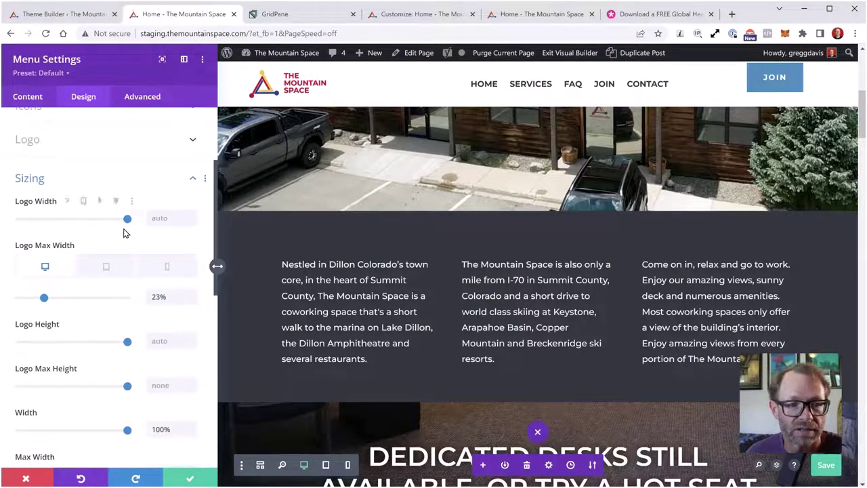
{"action": "scroll", "coordinate": [110, 264], "scroll_direction": "down", "scroll_amount": 4}
{"action": "scroll", "coordinate": [111, 266], "scroll_direction": "down", "scroll_amount": 3}
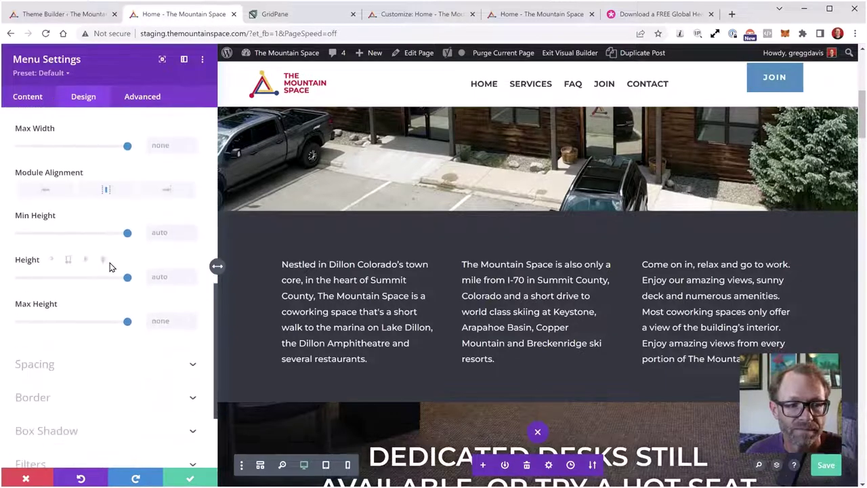
{"action": "left_click", "coordinate": [41, 309]}
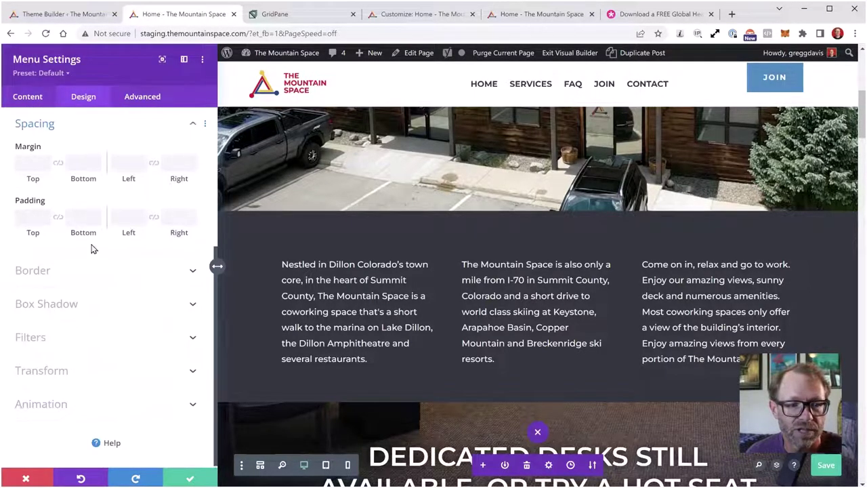
{"action": "left_click", "coordinate": [192, 479]}
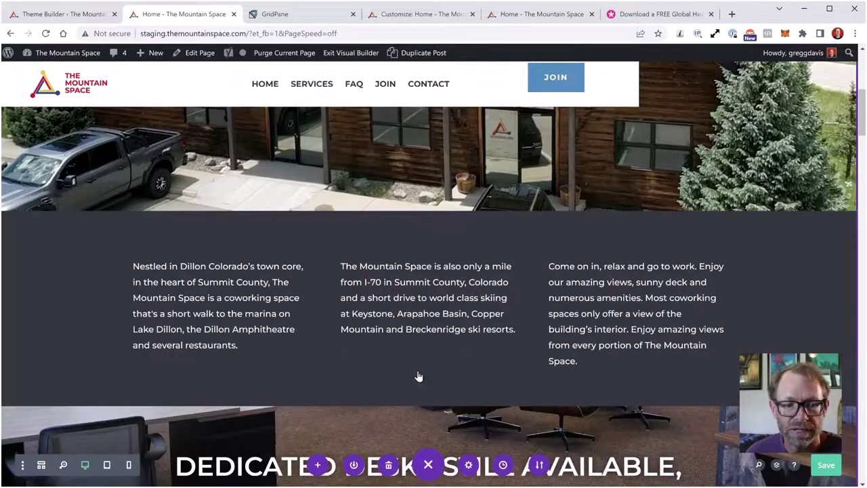
{"action": "left_click", "coordinate": [826, 466]}
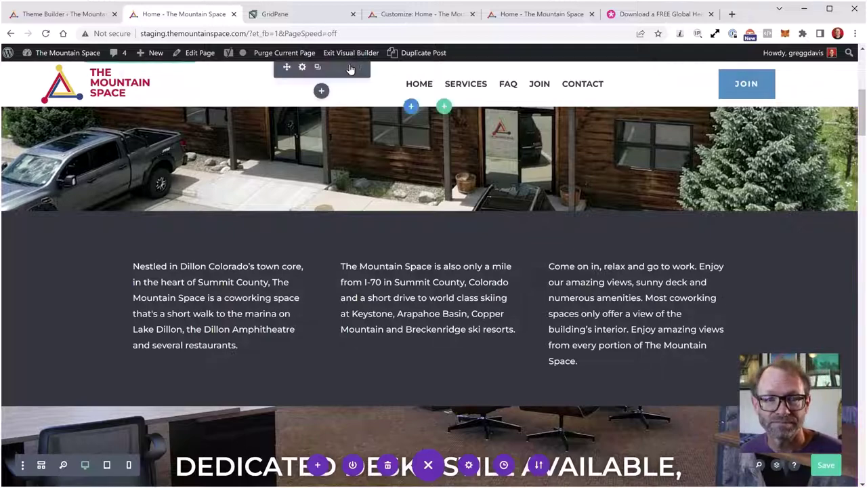
- Set the header menu's active link color to the global blue and accept the module settings
{"action": "scroll", "coordinate": [345, 250], "scroll_direction": "up", "scroll_amount": 5}
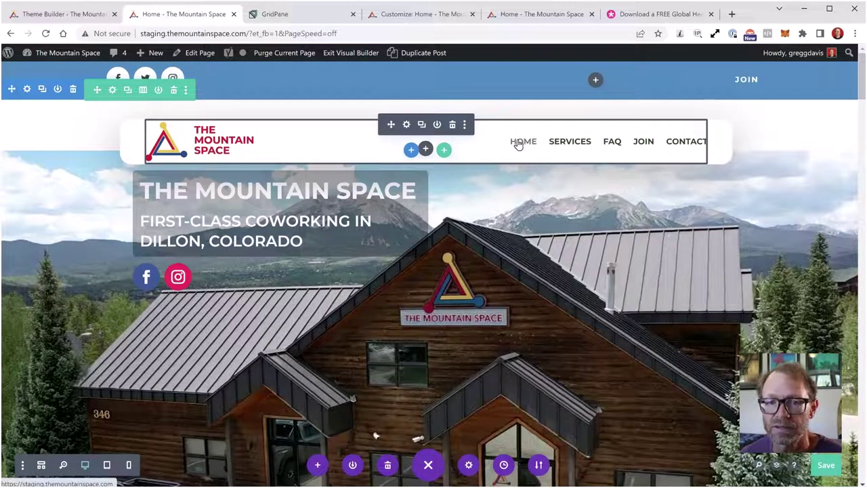
{"action": "left_click", "coordinate": [406, 125]}
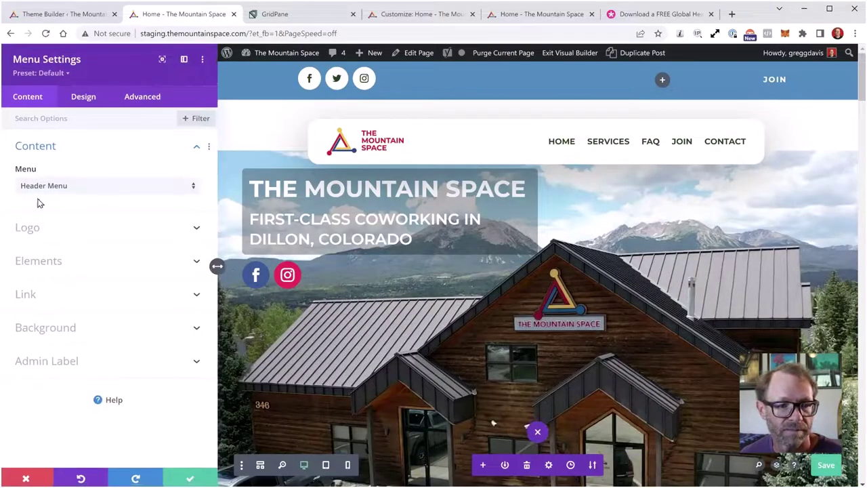
{"action": "left_click", "coordinate": [84, 98]}
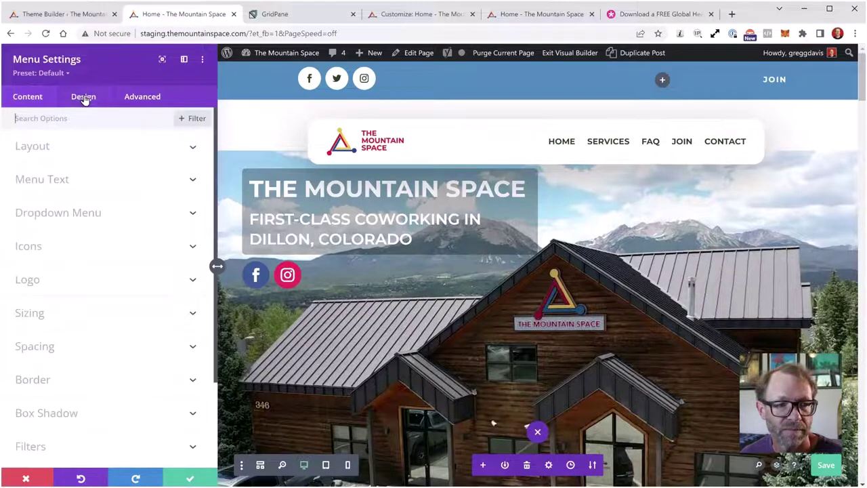
{"action": "left_click", "coordinate": [61, 182]}
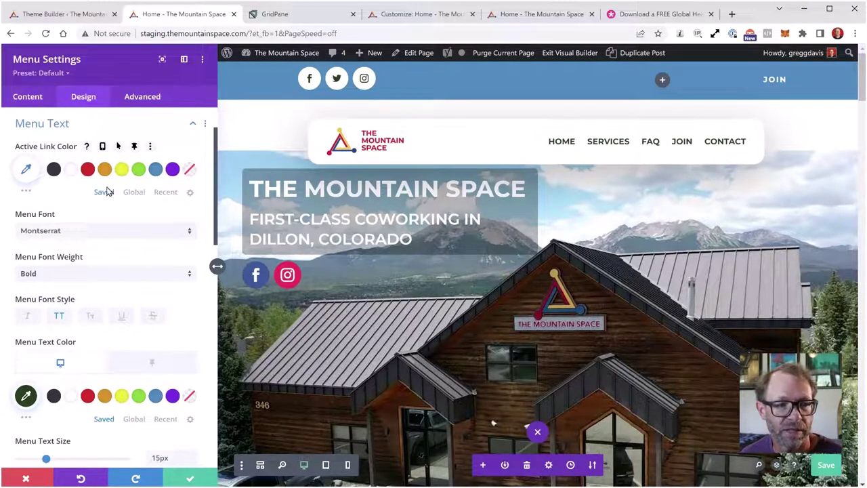
{"action": "left_click", "coordinate": [134, 193]}
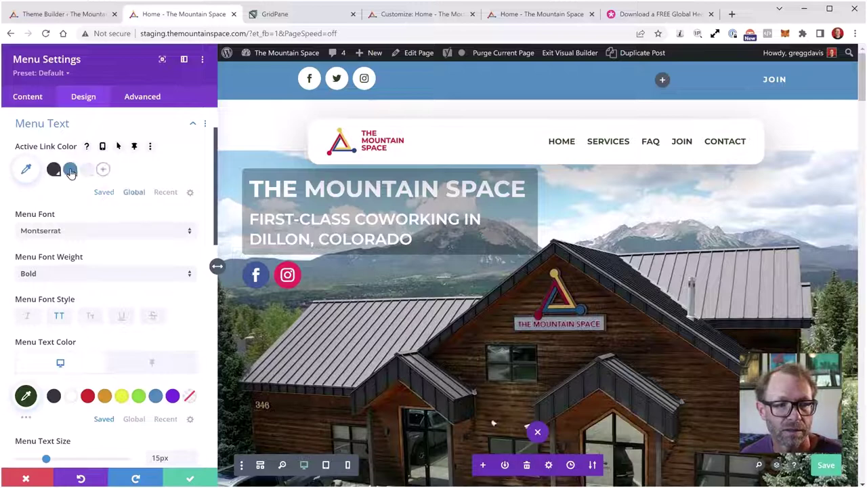
{"action": "left_click", "coordinate": [70, 171]}
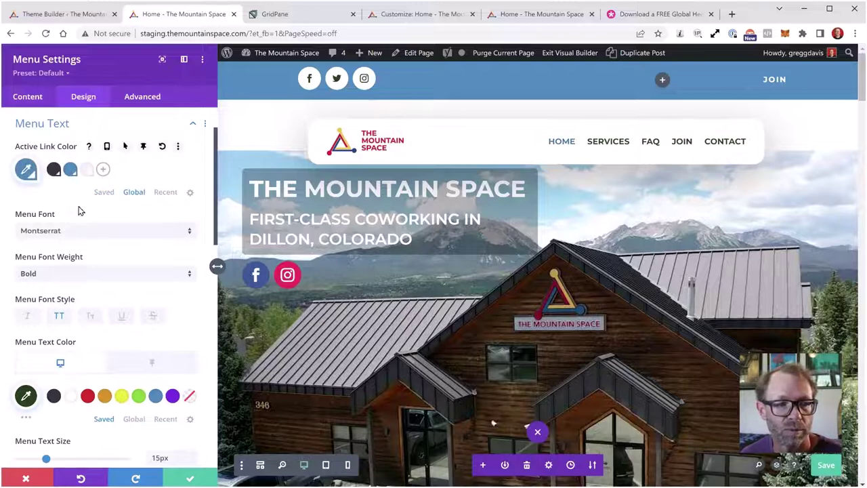
{"action": "left_click", "coordinate": [192, 477]}
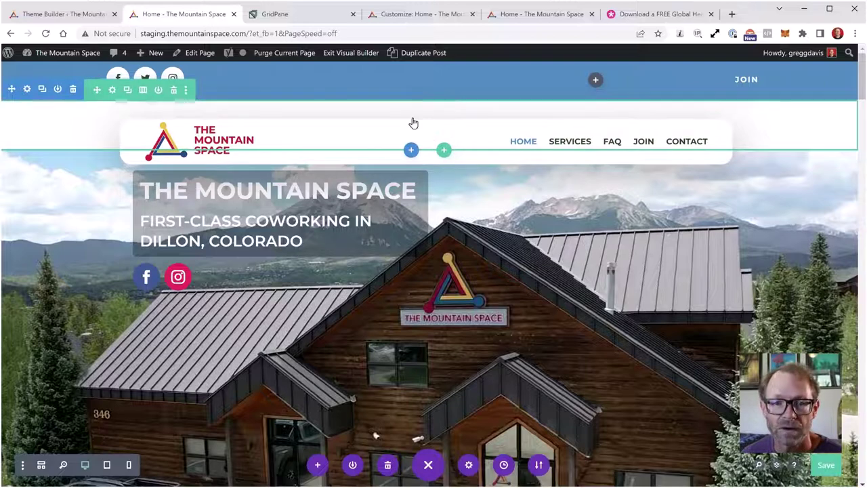
- Examine how the header's active link color and Join button look at the page top and while scrolling
{"action": "scroll", "coordinate": [463, 257], "scroll_direction": "down", "scroll_amount": 4}
{"action": "scroll", "coordinate": [462, 274], "scroll_direction": "up", "scroll_amount": 4}
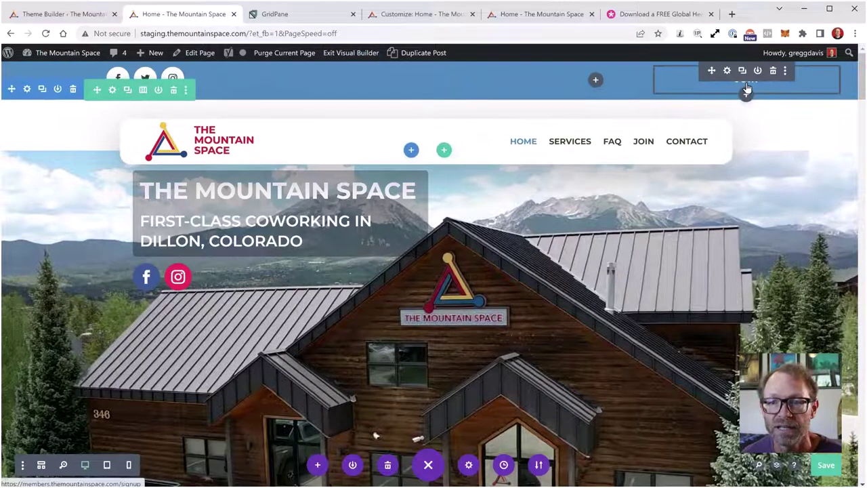
{"action": "scroll", "coordinate": [741, 189], "scroll_direction": "down", "scroll_amount": 4}
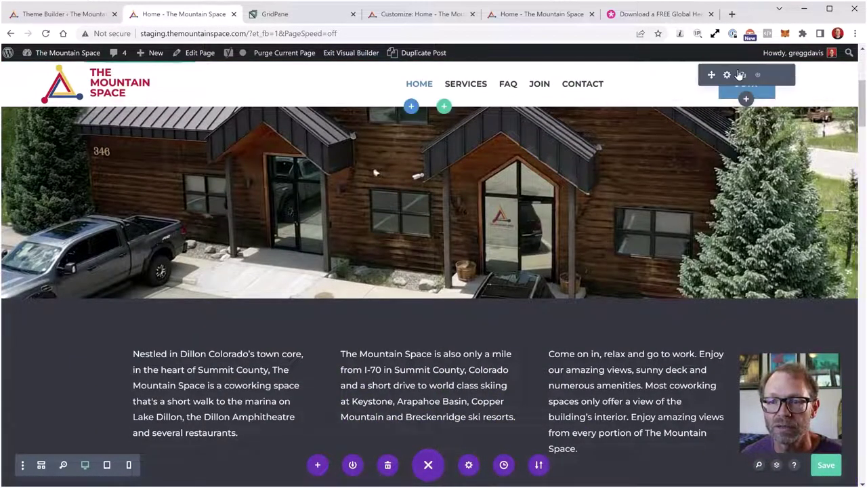
{"action": "scroll", "coordinate": [741, 71], "scroll_direction": "up", "scroll_amount": 5}
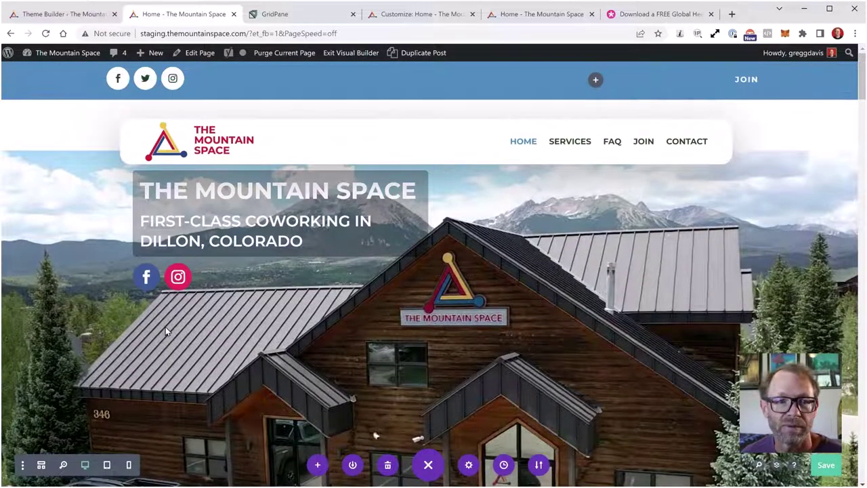
{"action": "scroll", "coordinate": [166, 330], "scroll_direction": "down", "scroll_amount": 3}
{"action": "scroll", "coordinate": [165, 329], "scroll_direction": "down", "scroll_amount": 1}
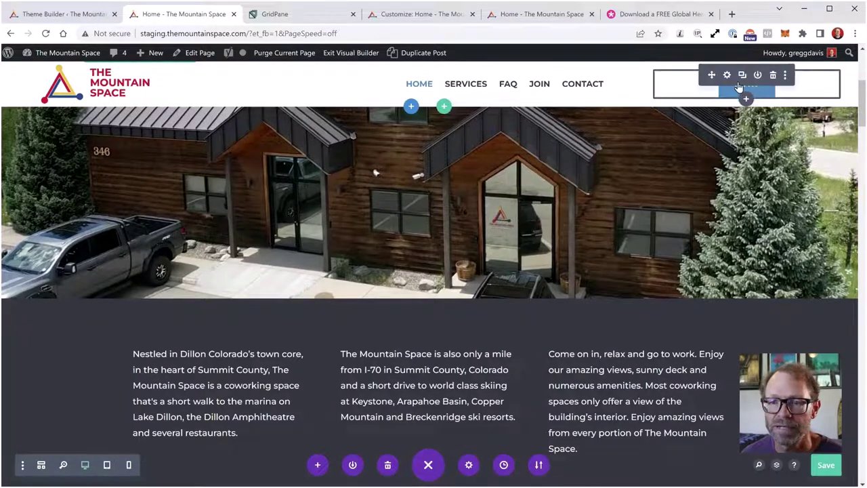
{"action": "scroll", "coordinate": [668, 184], "scroll_direction": "up", "scroll_amount": 4}
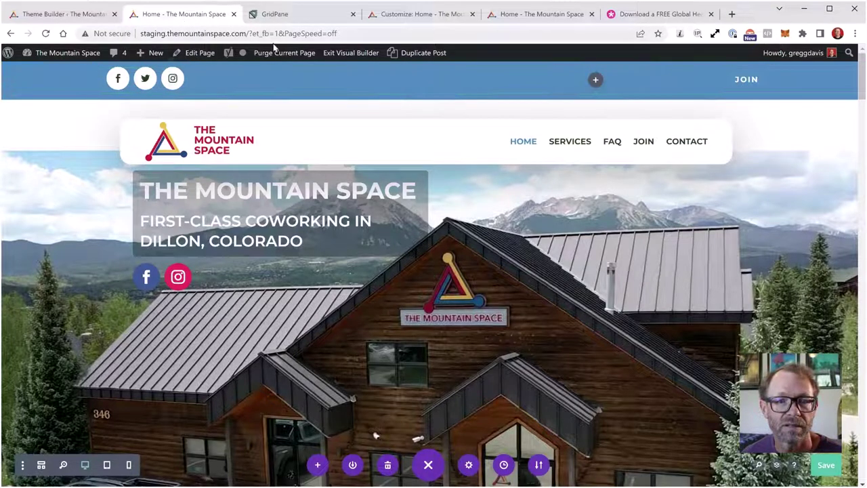
- Exit the Visual Builder and examine the header's scrolling behaviour and top bar on the published staging page
{"action": "left_click", "coordinate": [345, 53]}
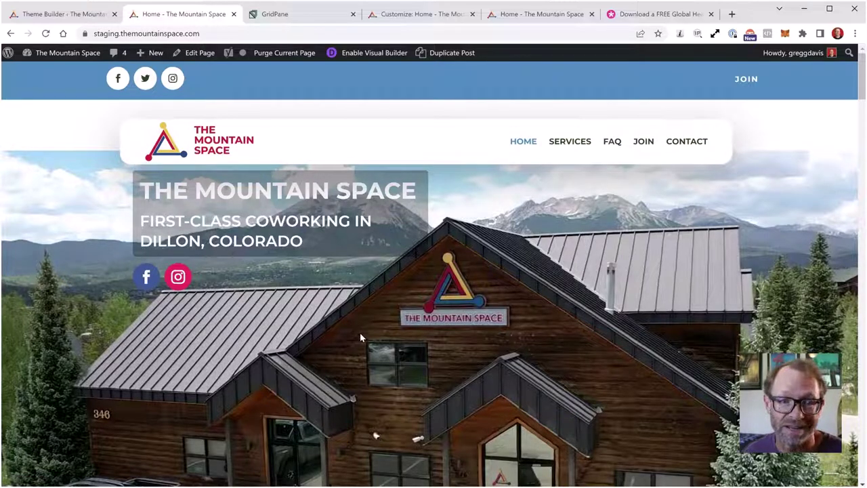
{"action": "scroll", "coordinate": [365, 326], "scroll_direction": "down", "scroll_amount": 8}
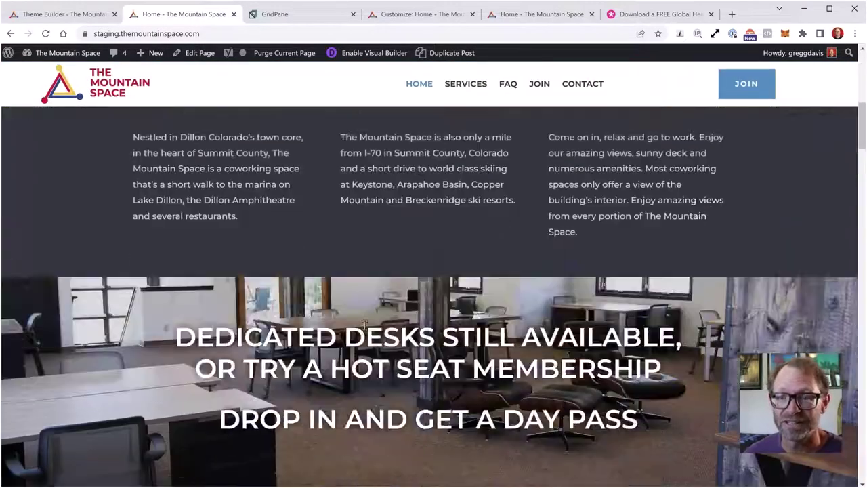
{"action": "scroll", "coordinate": [372, 318], "scroll_direction": "up", "scroll_amount": 8}
{"action": "scroll", "coordinate": [425, 356], "scroll_direction": "down", "scroll_amount": 15}
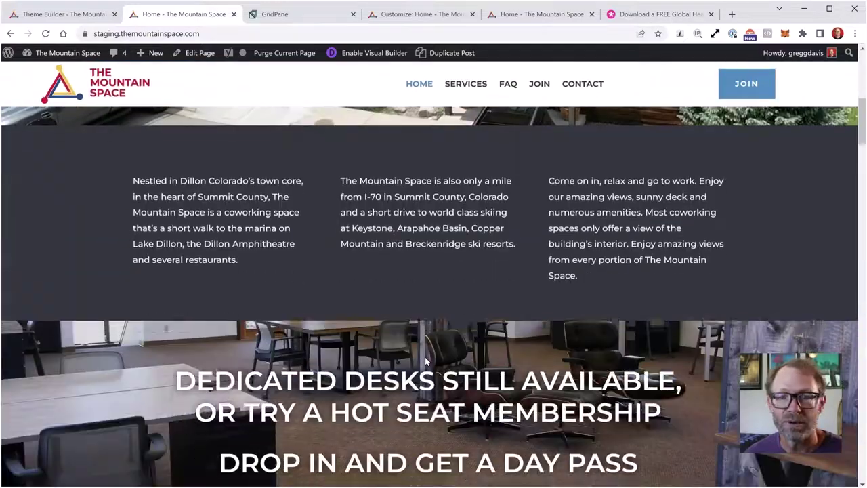
{"action": "scroll", "coordinate": [425, 356], "scroll_direction": "down", "scroll_amount": 3}
{"action": "scroll", "coordinate": [425, 357], "scroll_direction": "up", "scroll_amount": 12}
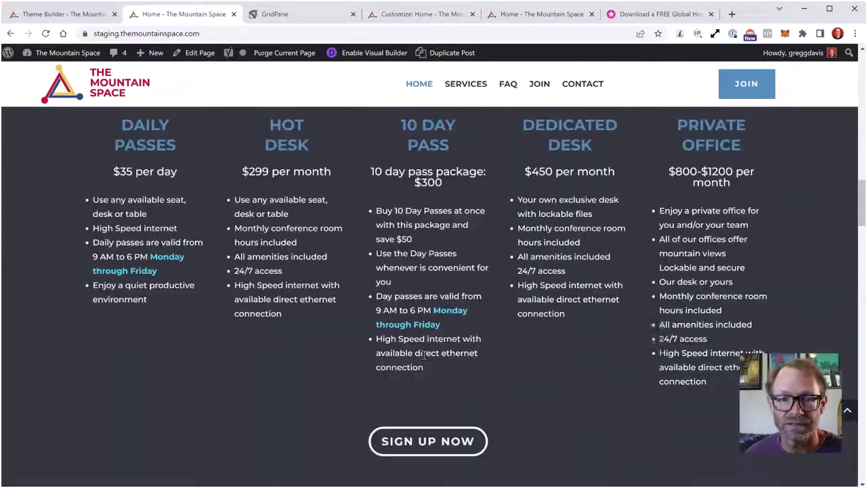
{"action": "scroll", "coordinate": [424, 351], "scroll_direction": "up", "scroll_amount": 3}
{"action": "scroll", "coordinate": [424, 351], "scroll_direction": "down", "scroll_amount": 15}
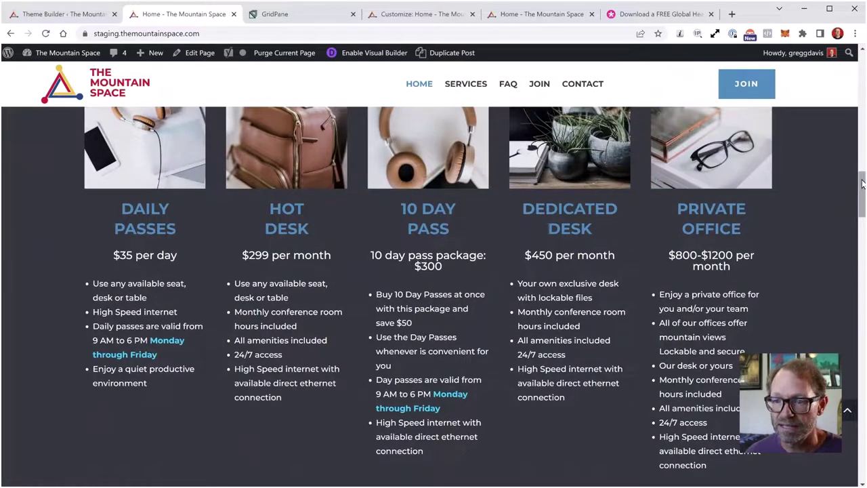
{"action": "left_click_drag", "start_coordinate": [862, 197], "coordinate": [859, 68]}
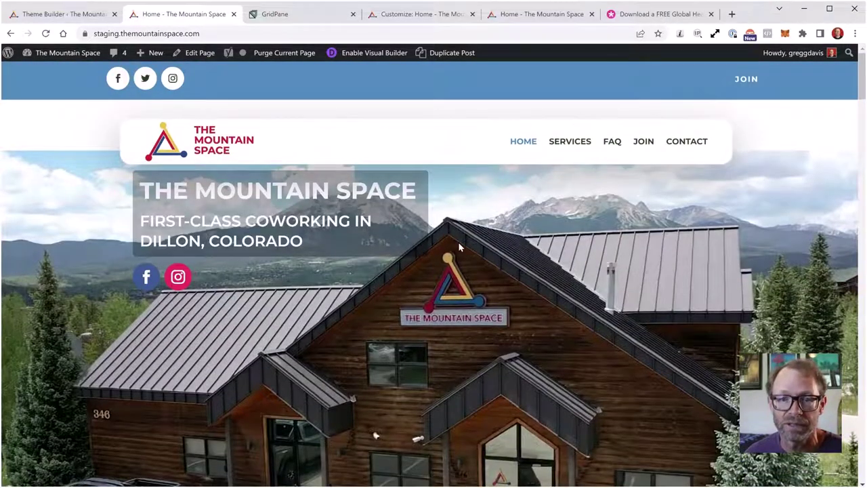
{"action": "scroll", "coordinate": [459, 244], "scroll_direction": "down", "scroll_amount": 3}
{"action": "scroll", "coordinate": [458, 244], "scroll_direction": "up", "scroll_amount": 3}
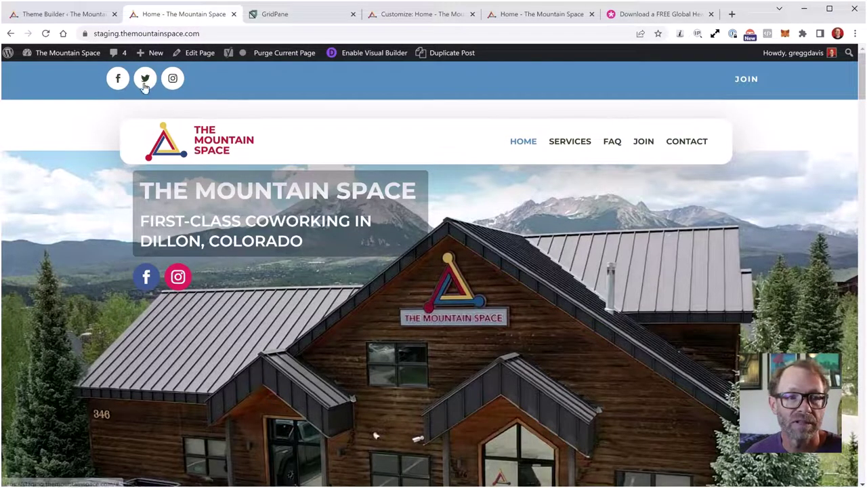
{"action": "scroll", "coordinate": [365, 200], "scroll_direction": "down", "scroll_amount": 3}
{"action": "scroll", "coordinate": [364, 201], "scroll_direction": "up", "scroll_amount": 3}
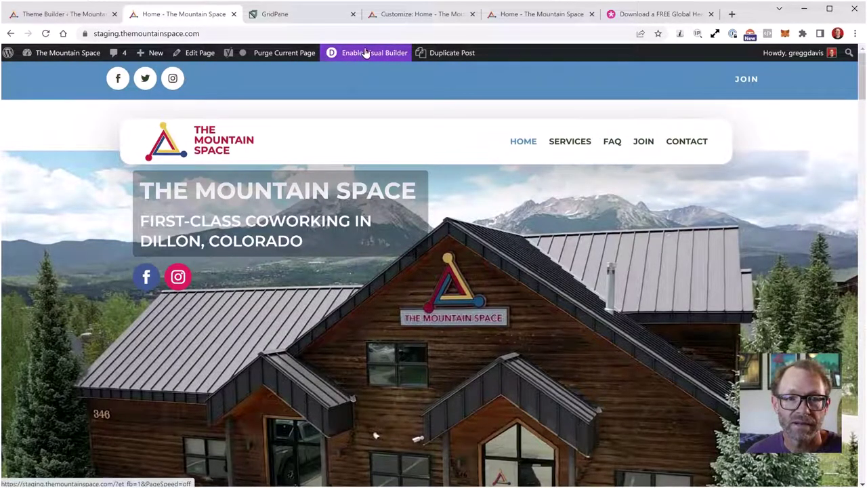
- Enable the Visual Builder, open the header template for editing and switch it to wireframe view
{"action": "left_click", "coordinate": [364, 54]}
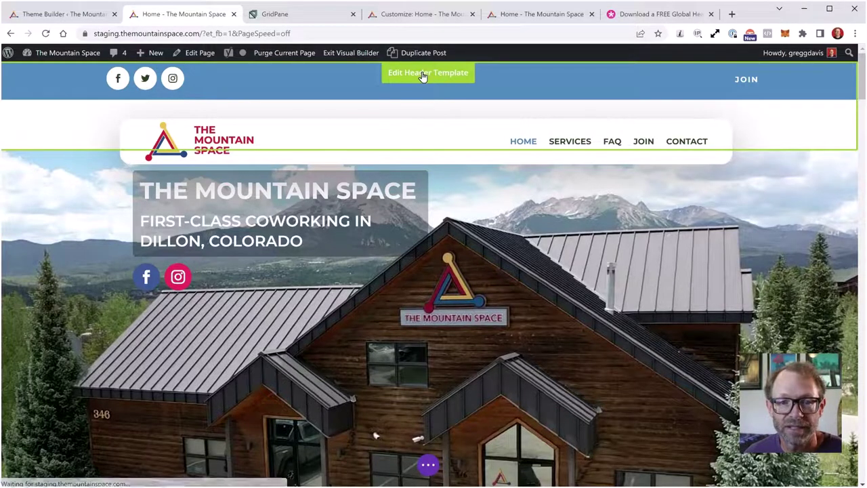
{"action": "left_click", "coordinate": [421, 74]}
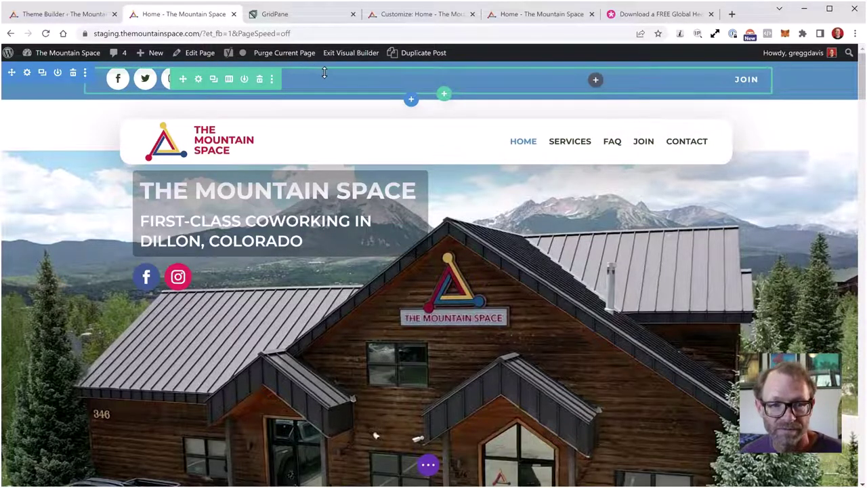
{"action": "left_click", "coordinate": [428, 466]}
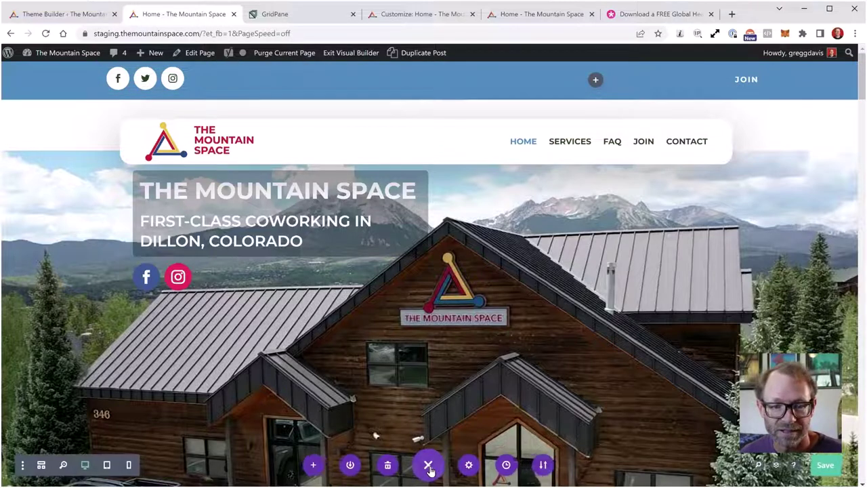
{"action": "left_click", "coordinate": [41, 466]}
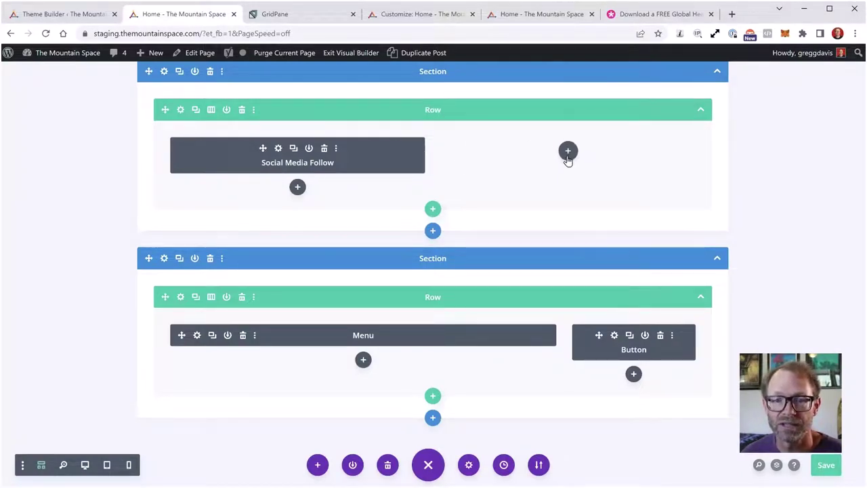
- Check the top row's column layout, keep it, and delete twitter from the Social Media Follow module
{"action": "left_click", "coordinate": [211, 110]}
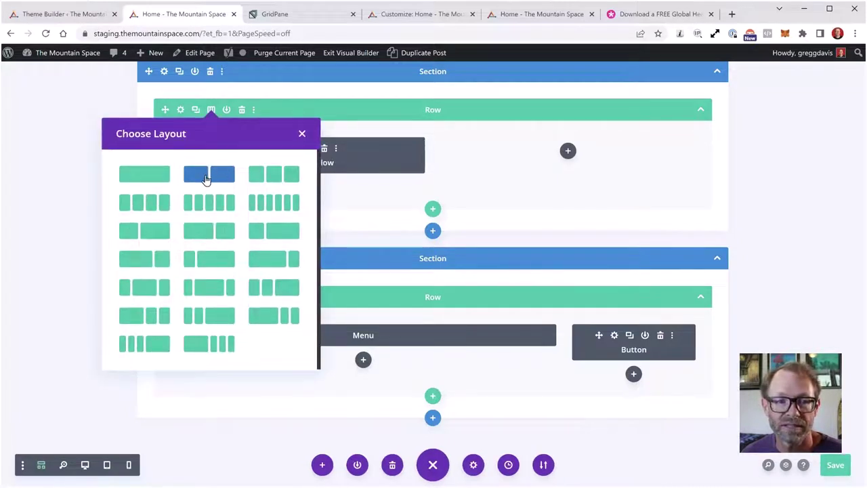
{"action": "left_click", "coordinate": [302, 134]}
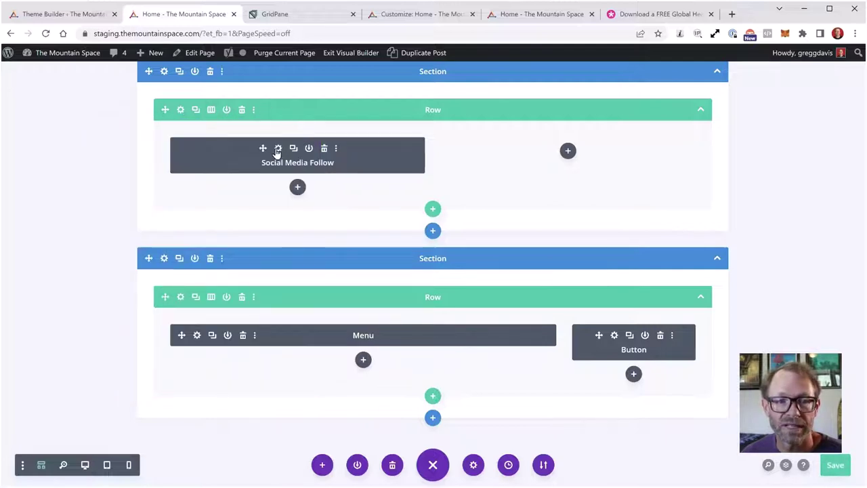
{"action": "left_click", "coordinate": [277, 149]}
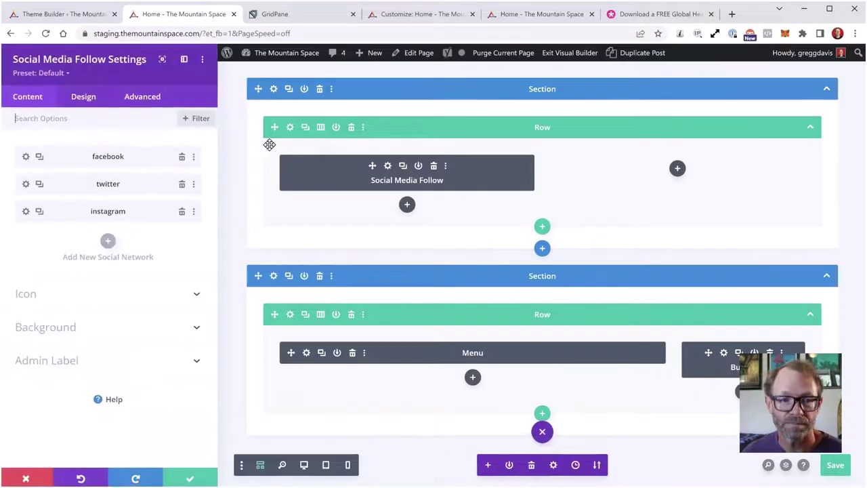
{"action": "left_click", "coordinate": [181, 184]}
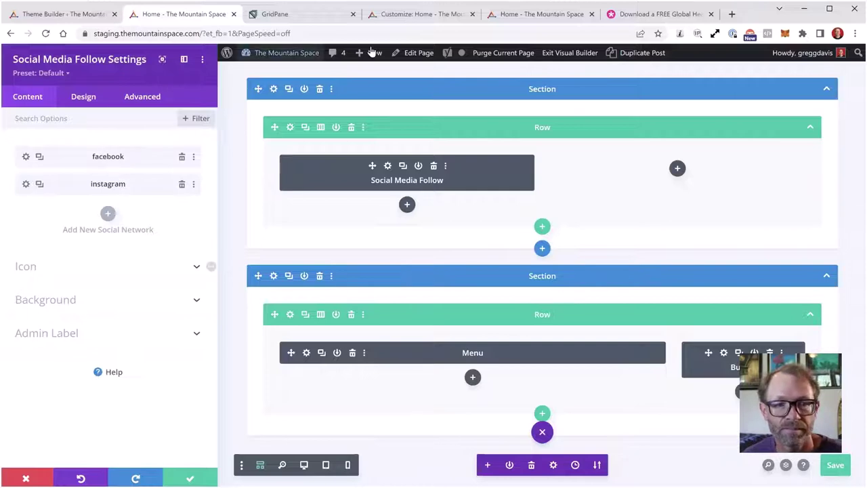
- Switch to the live Mountain Space home page and copy the link address of its Facebook icon
{"action": "left_click", "coordinate": [536, 14]}
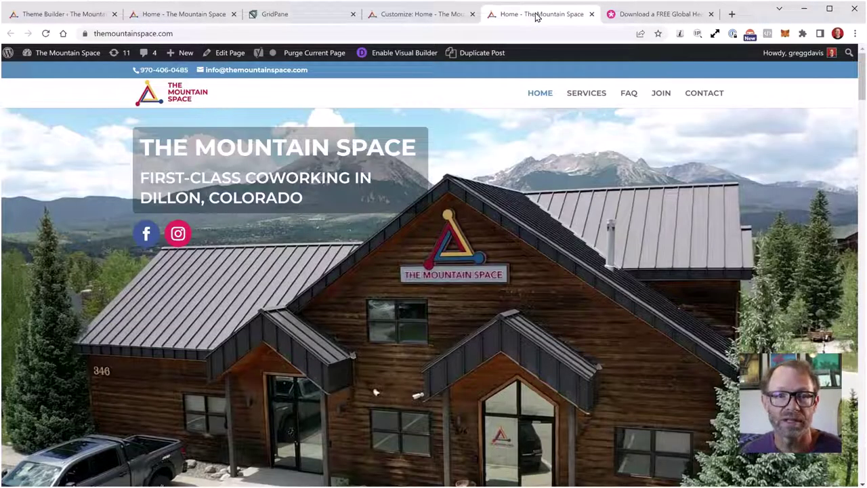
{"action": "right_click", "coordinate": [147, 235]}
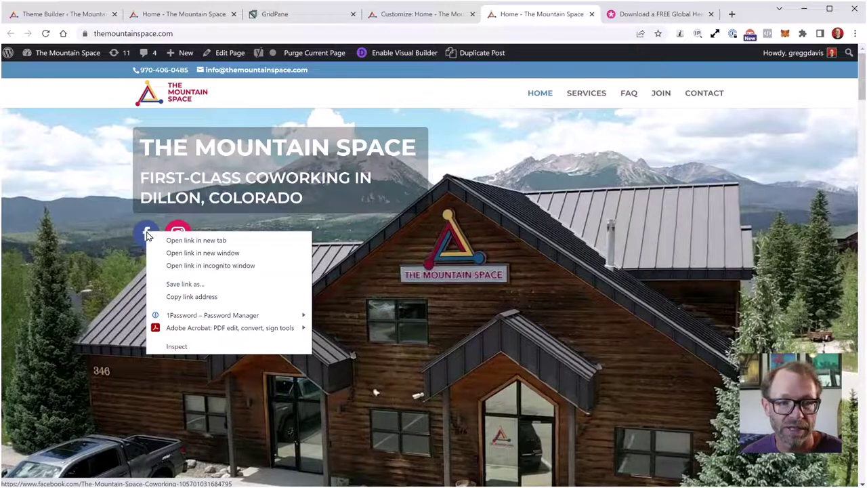
{"action": "left_click", "coordinate": [183, 297]}
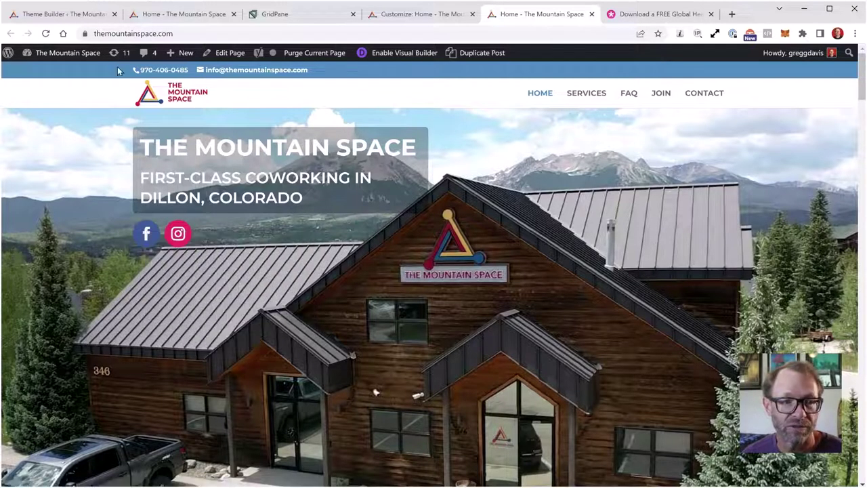
- Return to the staging header and paste the copied address as the facebook network's account link URL, accepting it
{"action": "left_click", "coordinate": [158, 15]}
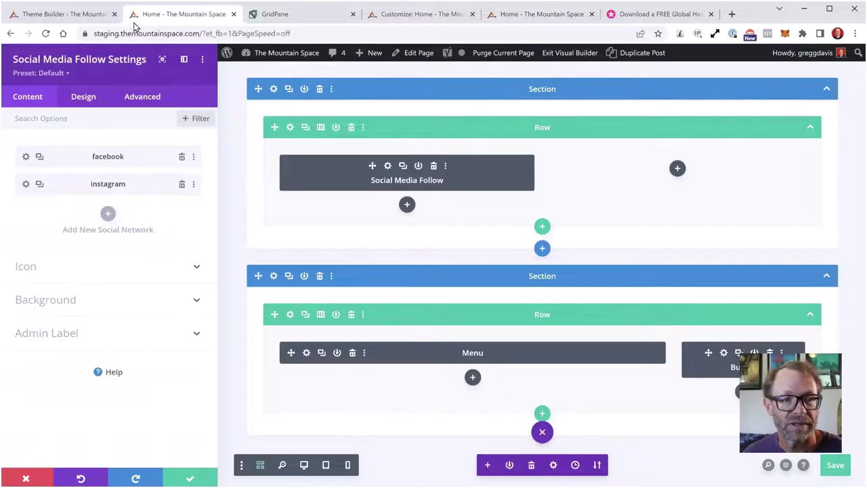
{"action": "left_click", "coordinate": [26, 157]}
{"action": "left_click", "coordinate": [28, 228]}
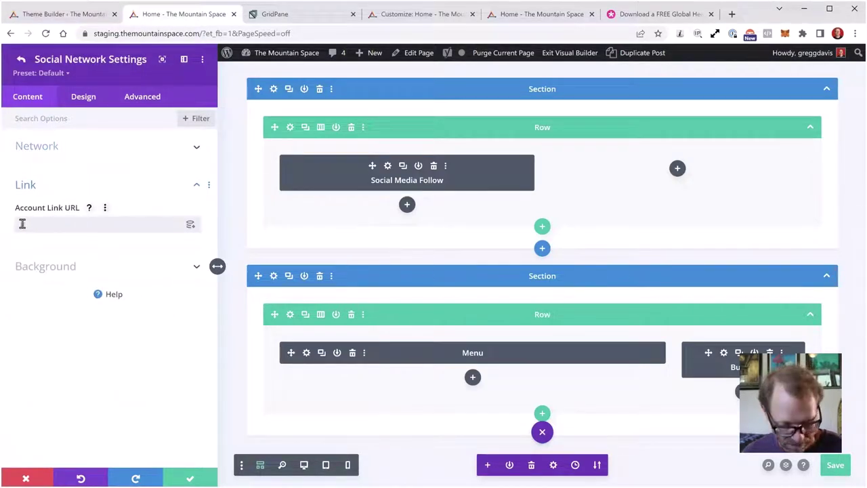
{"action": "left_click", "coordinate": [22, 224]}
{"action": "key", "text": "ctrl+v"}
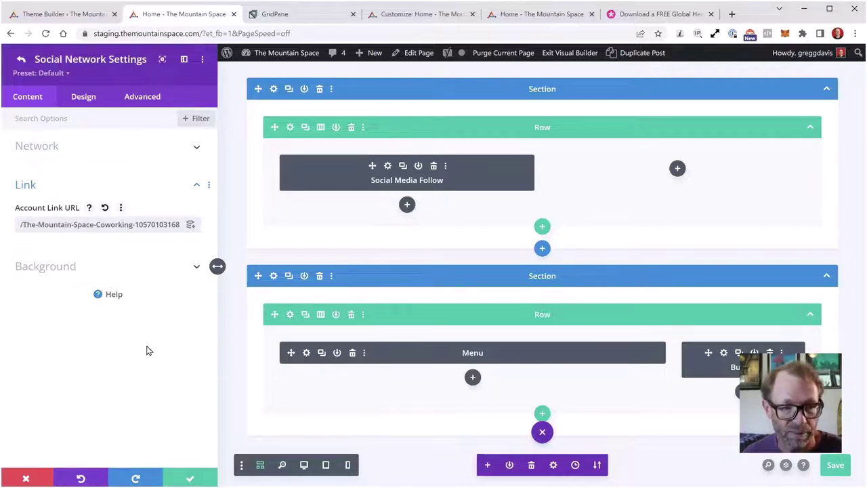
{"action": "left_click", "coordinate": [190, 479]}
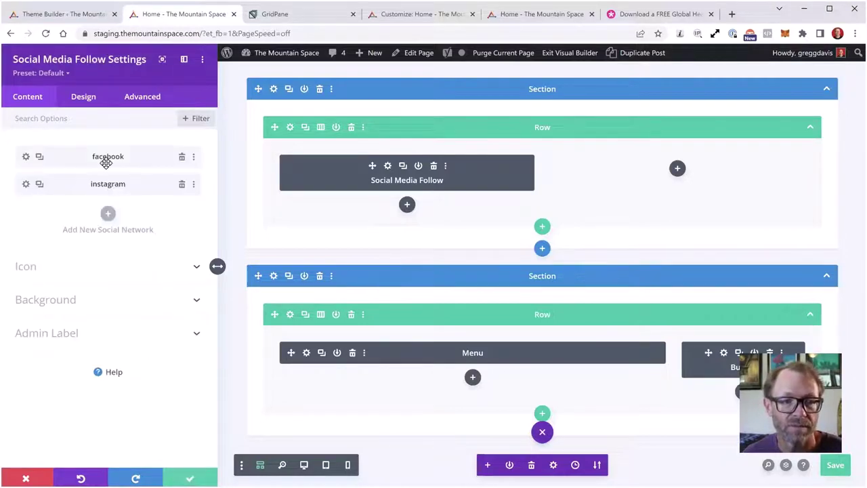
- Switch to the live Mountain Space home page and copy the link address of its Instagram icon
{"action": "left_click", "coordinate": [512, 20]}
{"action": "right_click", "coordinate": [178, 235]}
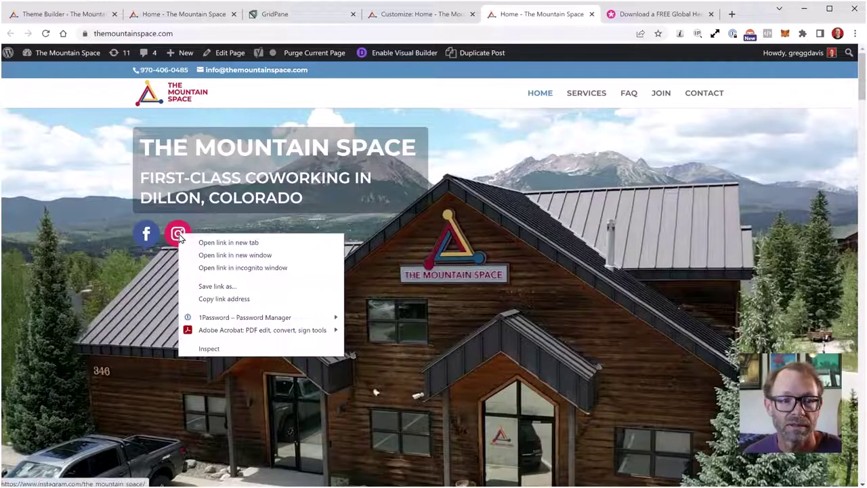
{"action": "left_click", "coordinate": [221, 300]}
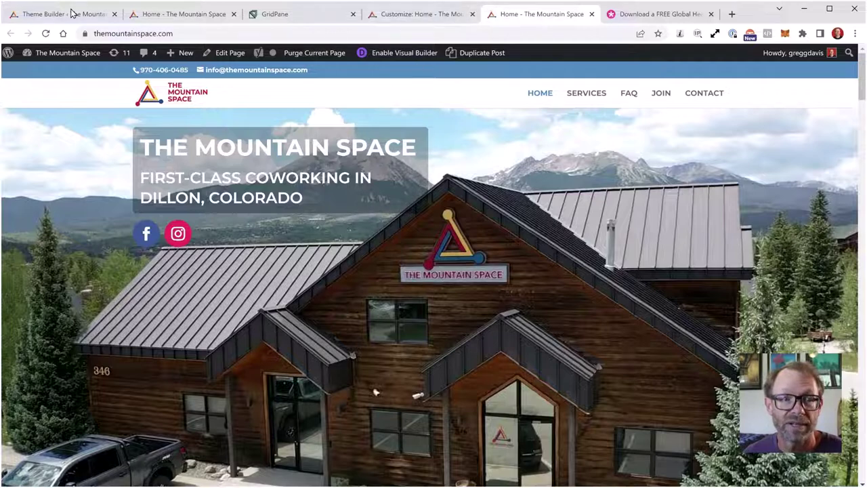
- Return to the staging header, paste the copied address as the instagram network's account link URL, and save the header
{"action": "left_click", "coordinate": [154, 15]}
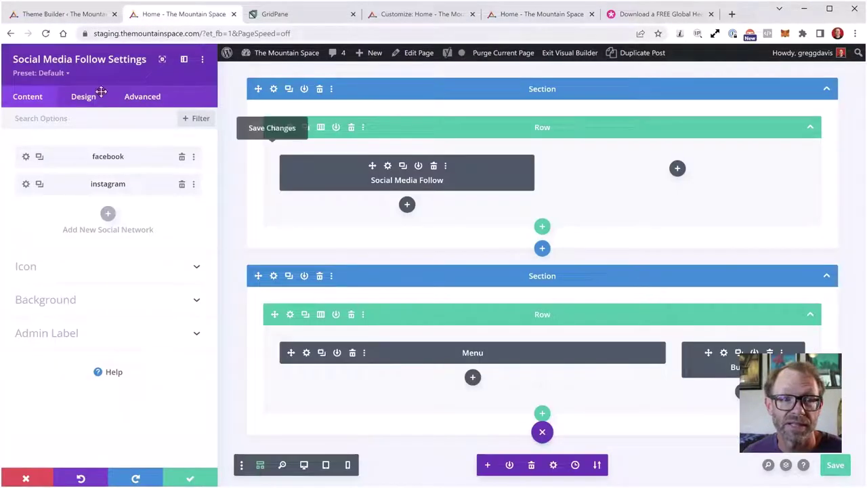
{"action": "left_click", "coordinate": [26, 185]}
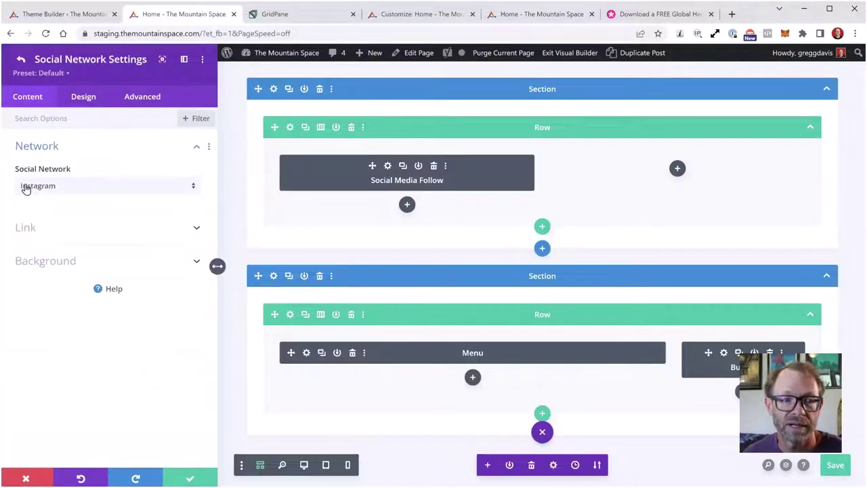
{"action": "left_click", "coordinate": [28, 228]}
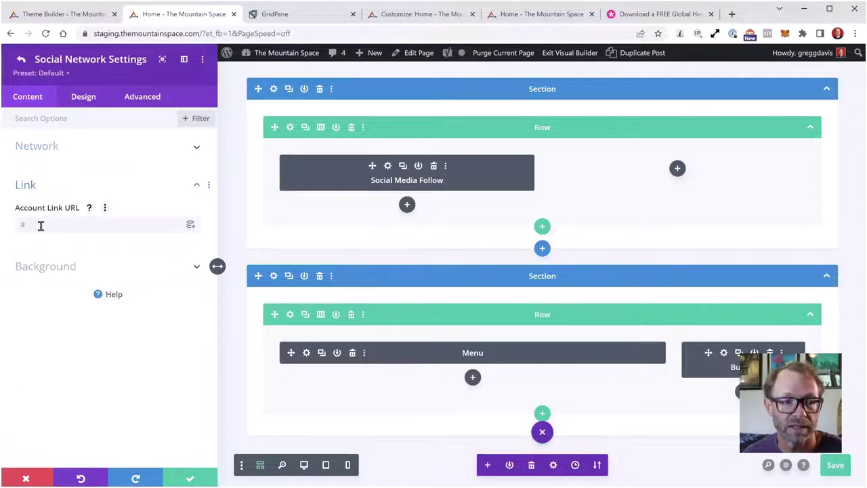
{"action": "left_click", "coordinate": [42, 225]}
{"action": "key", "text": "ctrl+v"}
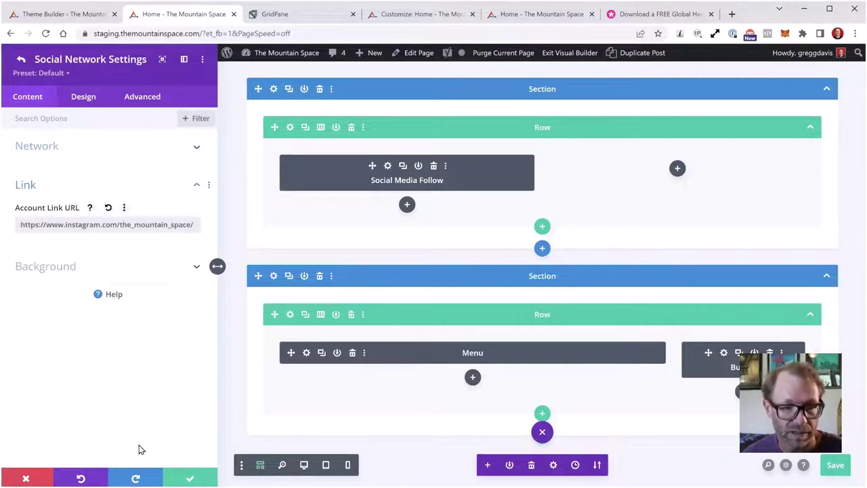
{"action": "left_click", "coordinate": [191, 478]}
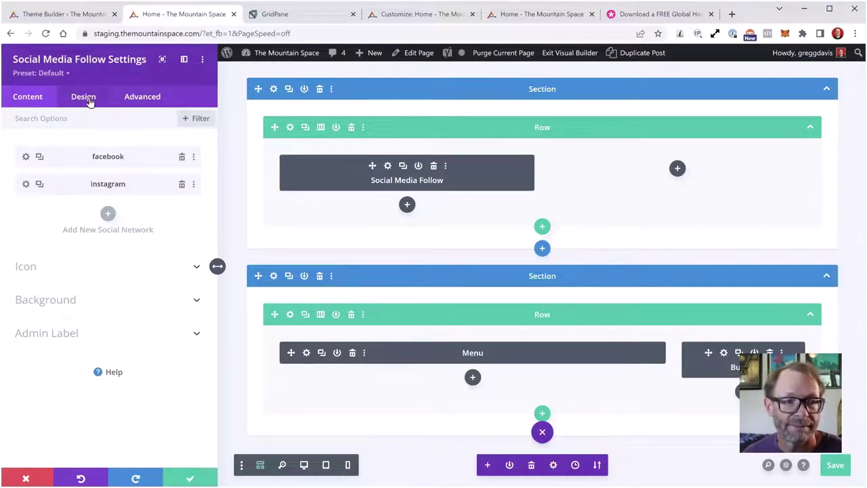
{"action": "left_click", "coordinate": [191, 480]}
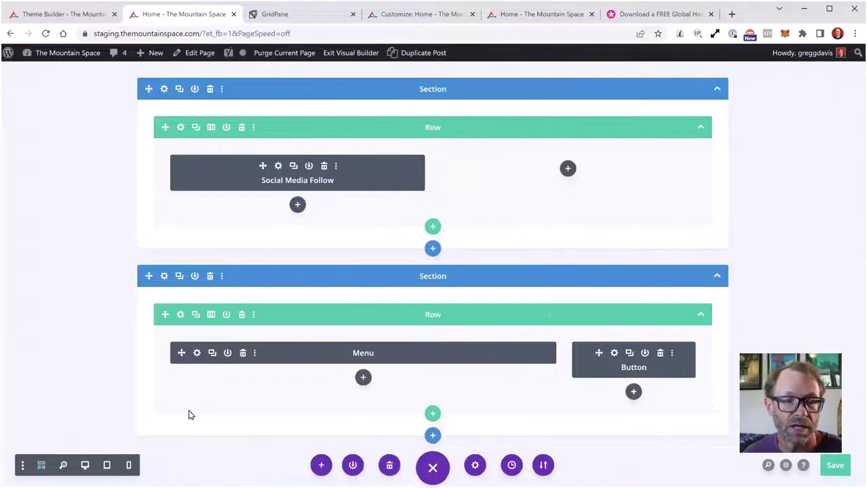
{"action": "left_click", "coordinate": [836, 466]}
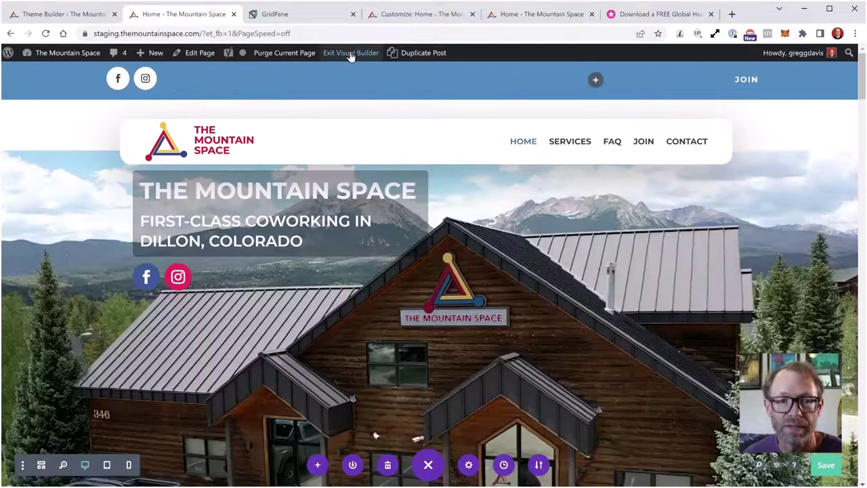
- Check the header's appearance at the page top and while scrolled, and look at the Join button's settings without changing them
{"action": "scroll", "coordinate": [464, 158], "scroll_direction": "down", "scroll_amount": 2}
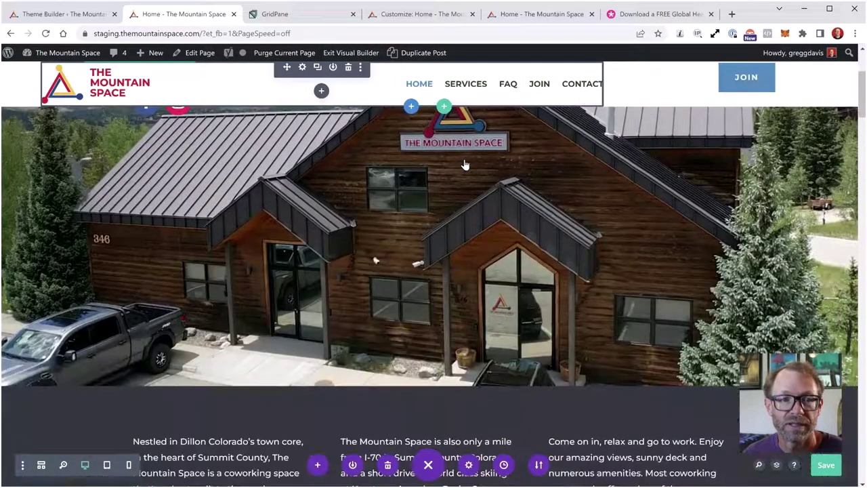
{"action": "scroll", "coordinate": [465, 165], "scroll_direction": "up", "scroll_amount": 4}
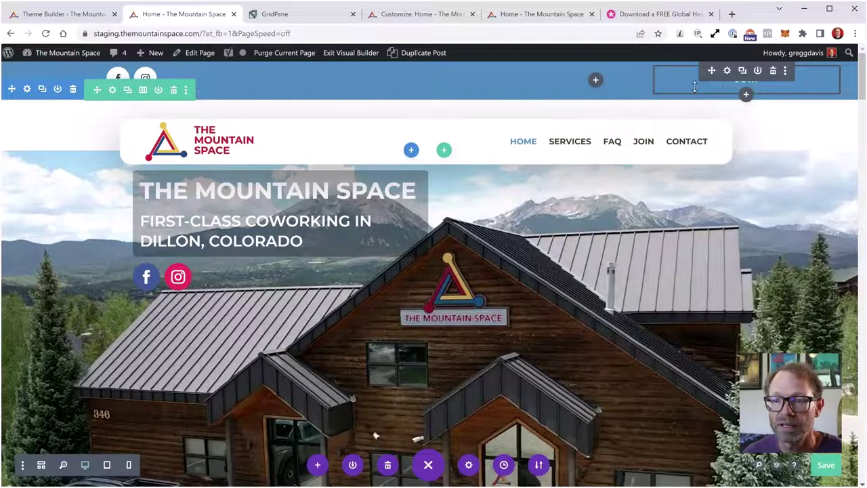
{"action": "left_click", "coordinate": [728, 71]}
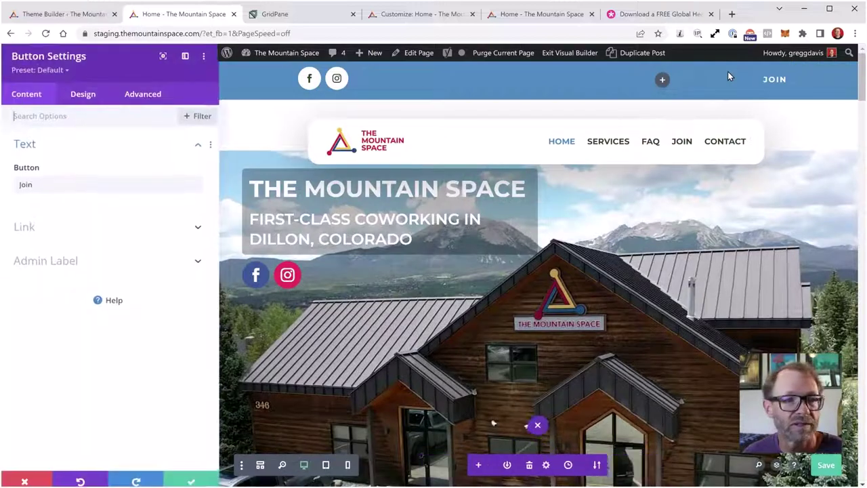
{"action": "left_click", "coordinate": [25, 479]}
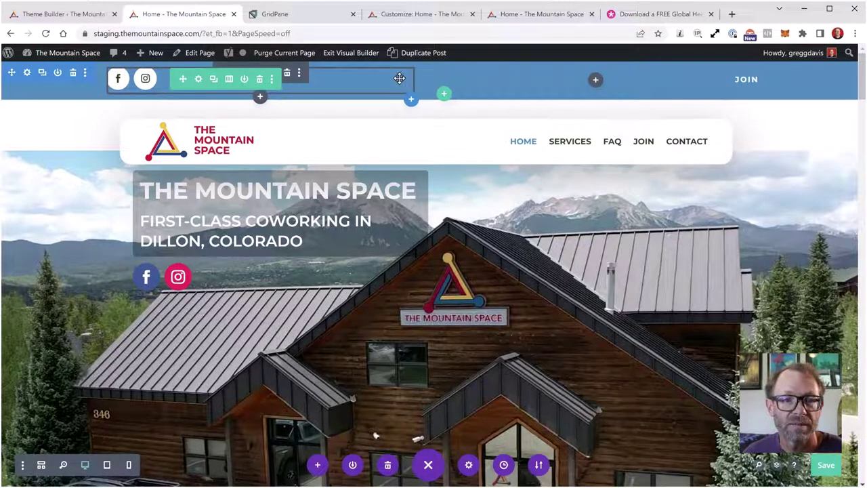
- In wireframe view, examine the Join button's desktop and sticky margin spacing and close its settings without changes
{"action": "left_click", "coordinate": [40, 464]}
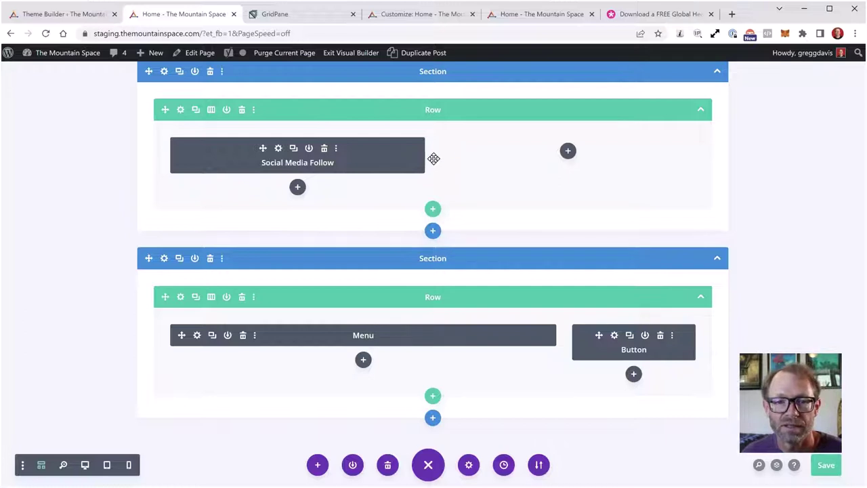
{"action": "left_click", "coordinate": [614, 336]}
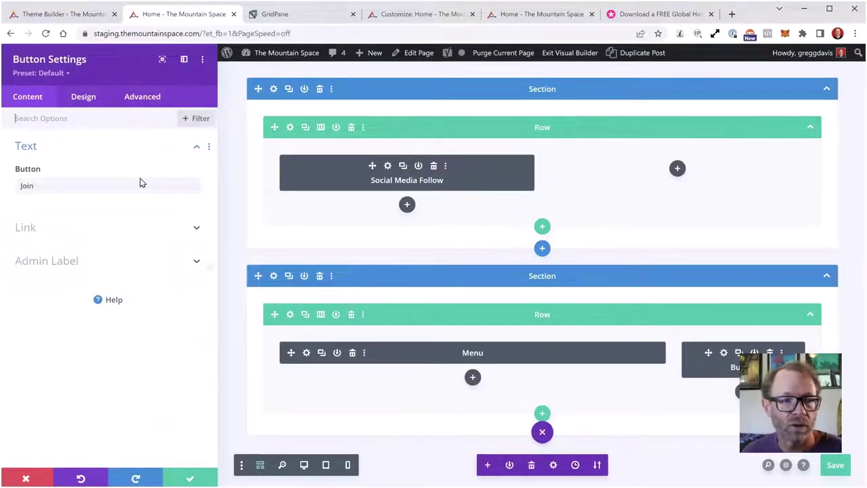
{"action": "left_click", "coordinate": [83, 97]}
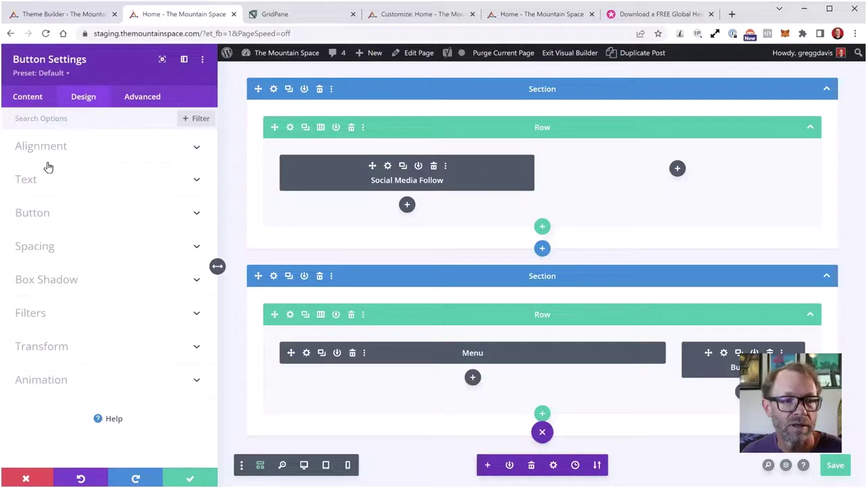
{"action": "left_click", "coordinate": [39, 251]}
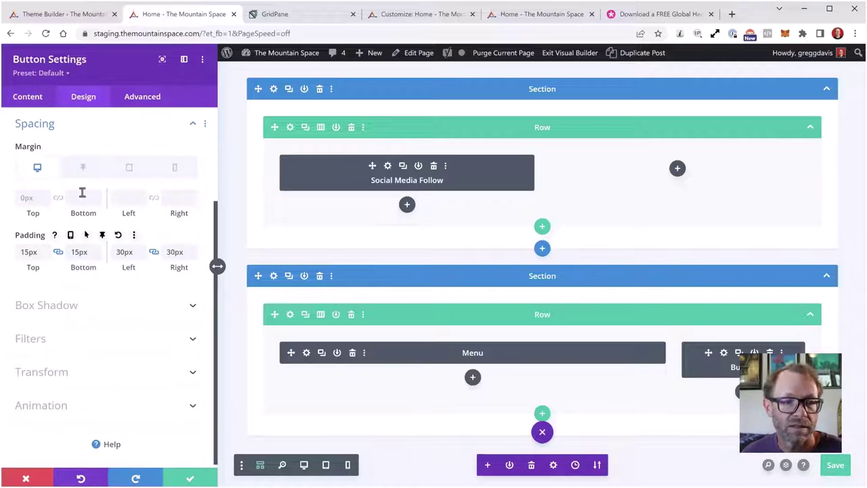
{"action": "left_click", "coordinate": [83, 169]}
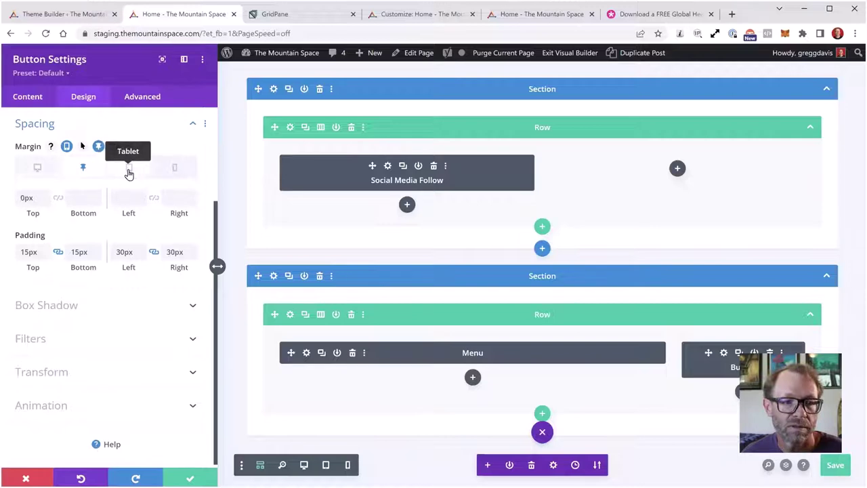
{"action": "left_click", "coordinate": [28, 479]}
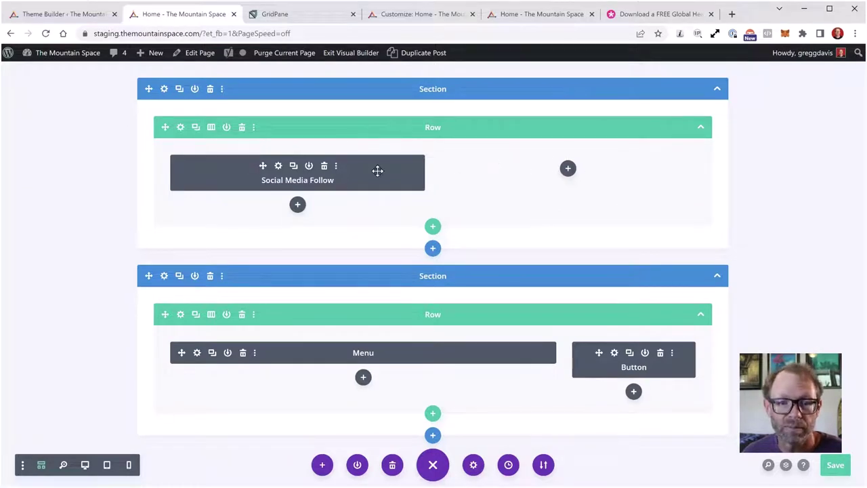
- Change the top row to a quarter, half, quarter column layout and insert a Text module in its middle column
{"action": "left_click", "coordinate": [212, 128]}
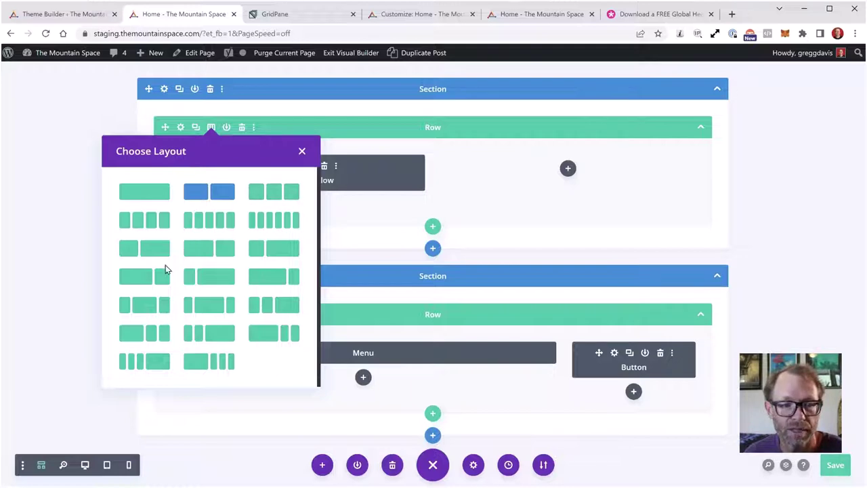
{"action": "left_click", "coordinate": [145, 309]}
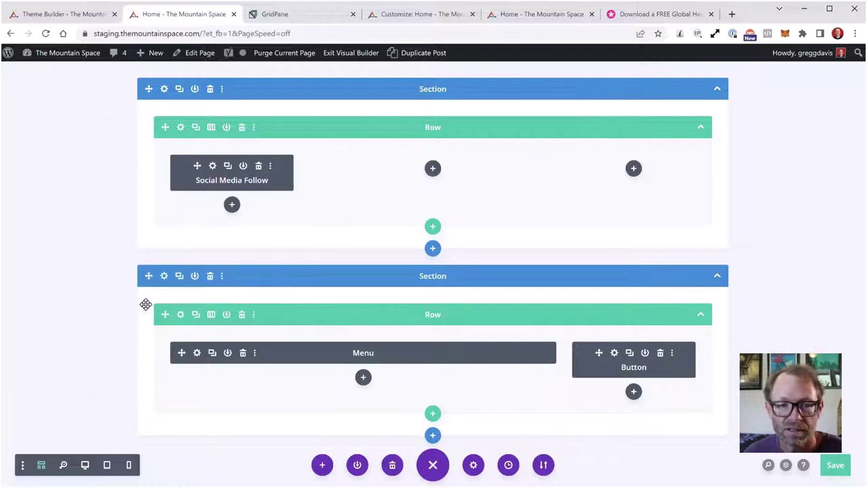
{"action": "left_click", "coordinate": [433, 169]}
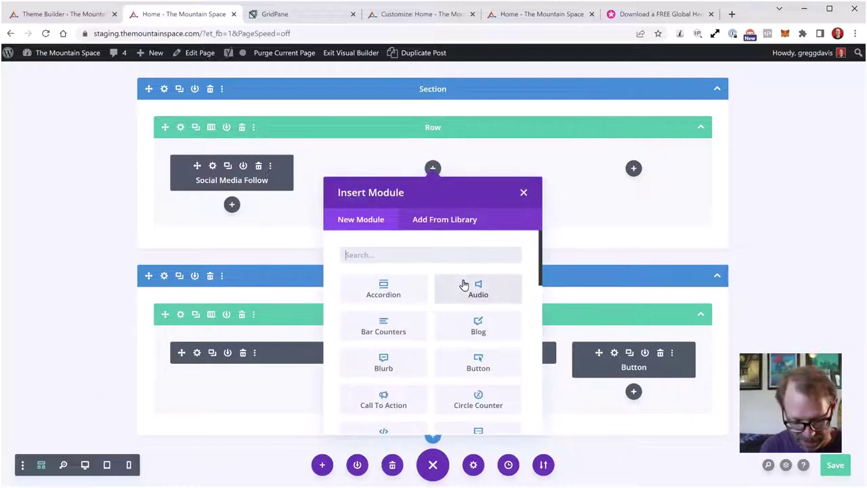
{"action": "type", "text": "text"}
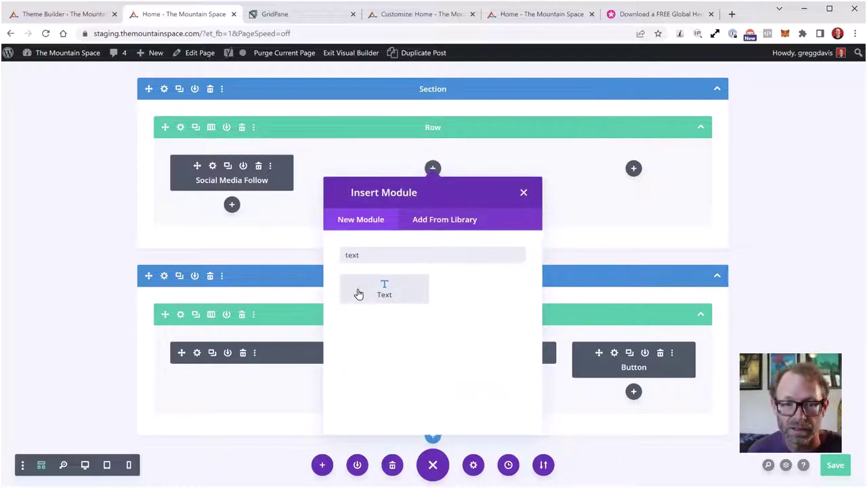
{"action": "left_click", "coordinate": [397, 290]}
- Replace the Text module's body with the Anniversary Special paragraph about Dedicated Desk Memberships, copied from the Notepad notes
{"action": "left_click", "coordinate": [85, 265]}
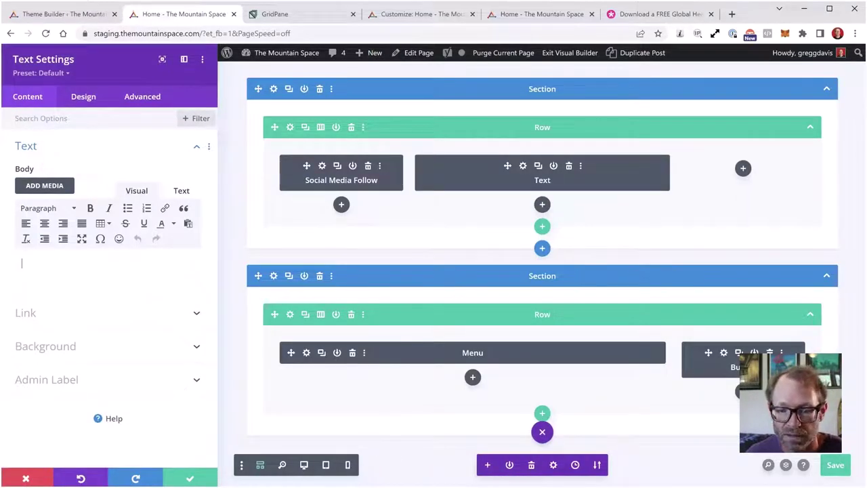
{"action": "key", "text": "alt+Tab"}
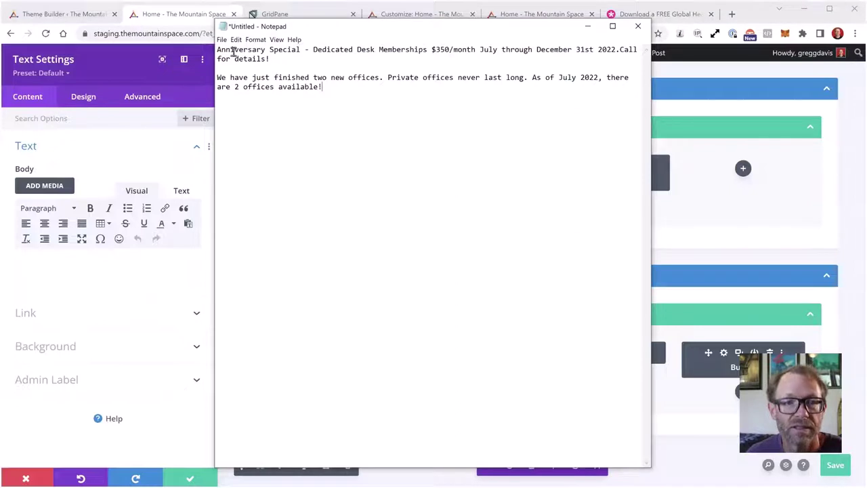
{"action": "left_click_drag", "start_coordinate": [217, 50], "coordinate": [273, 59]}
{"action": "key", "text": "ctrl+c"}
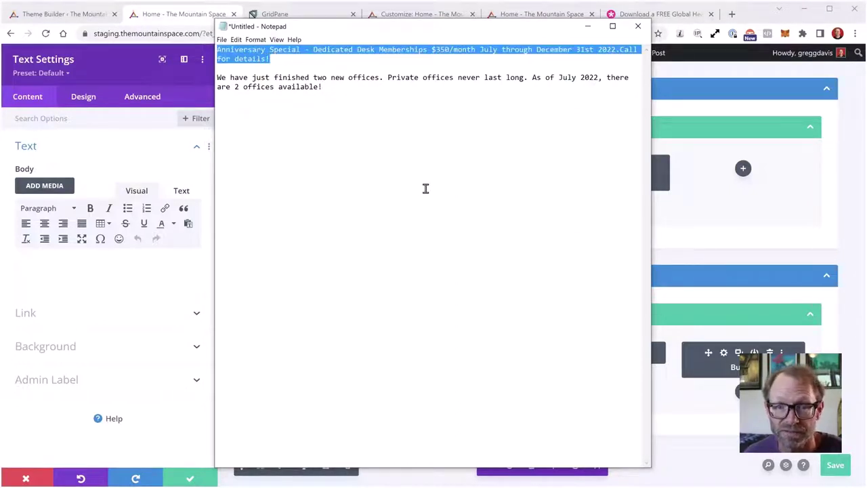
{"action": "left_click", "coordinate": [389, 166]}
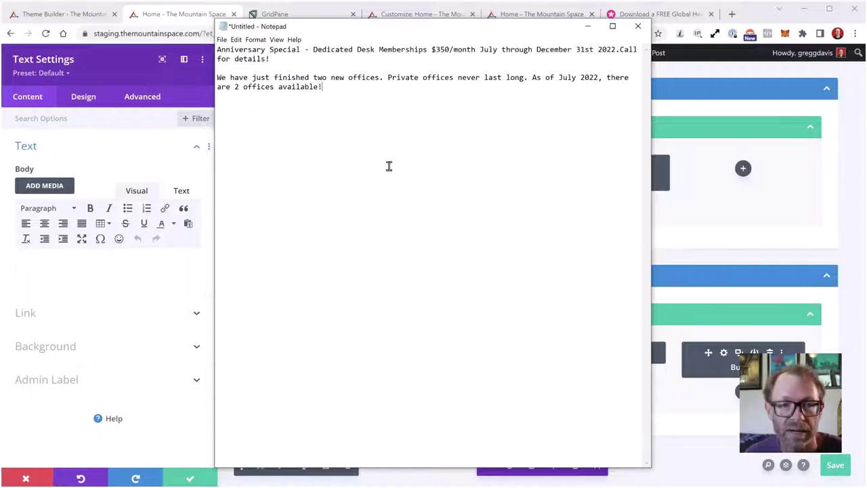
{"action": "left_click", "coordinate": [73, 261]}
{"action": "key", "text": "ctrl+v"}
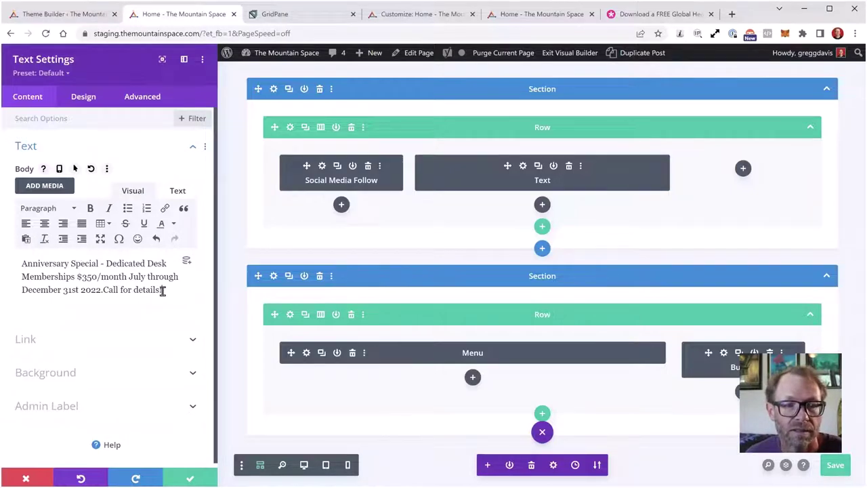
- Set the Text module's text font to Montserrat and its font weight to Bold
{"action": "left_click_drag", "start_coordinate": [162, 290], "coordinate": [19, 261]}
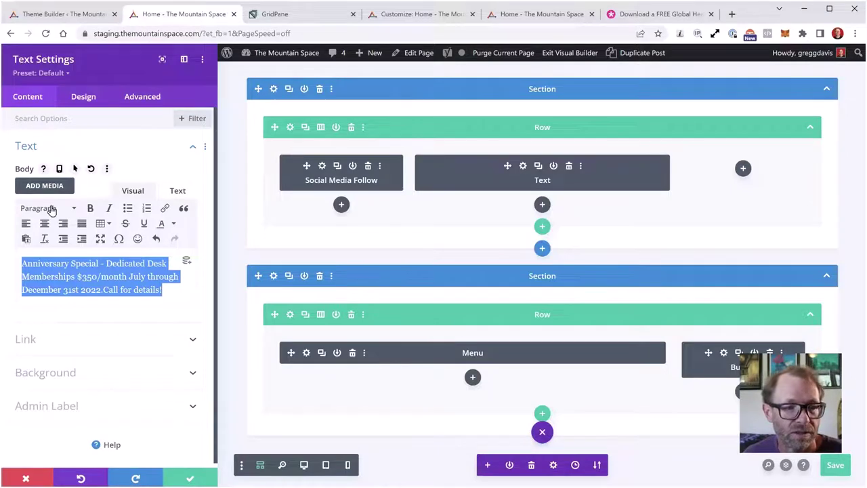
{"action": "left_click", "coordinate": [83, 99]}
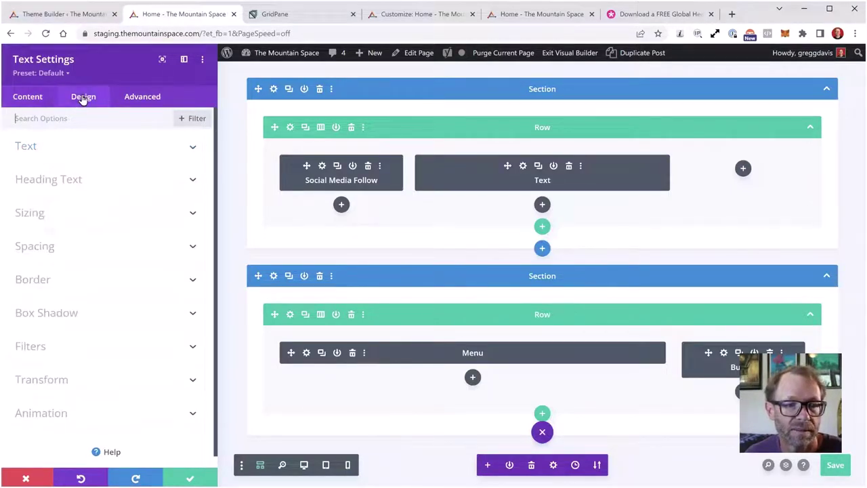
{"action": "left_click", "coordinate": [27, 146]}
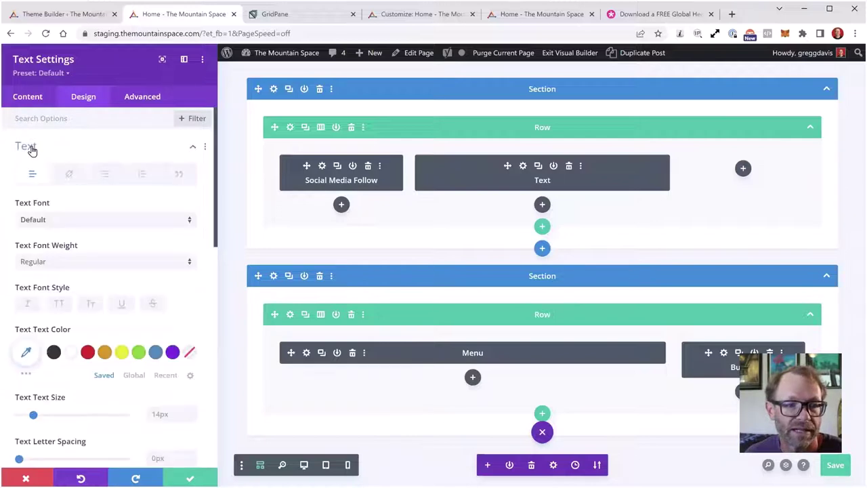
{"action": "left_click", "coordinate": [47, 221]}
{"action": "type", "text": "mont"}
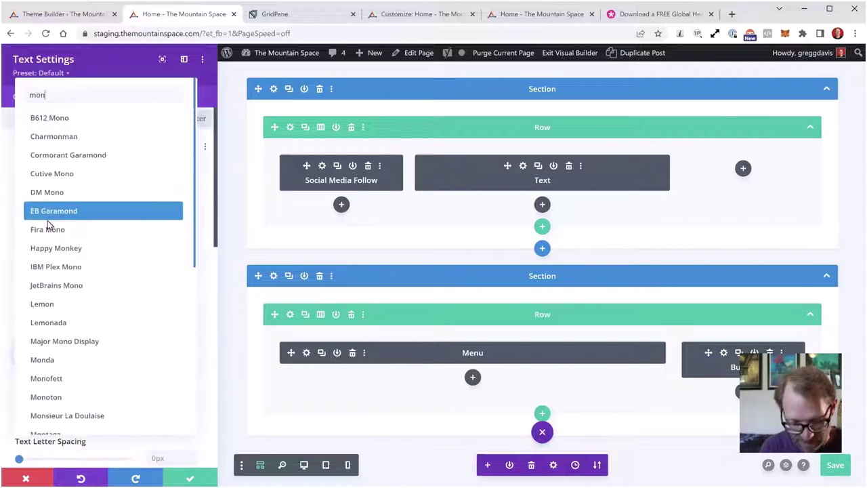
{"action": "left_click", "coordinate": [63, 156]}
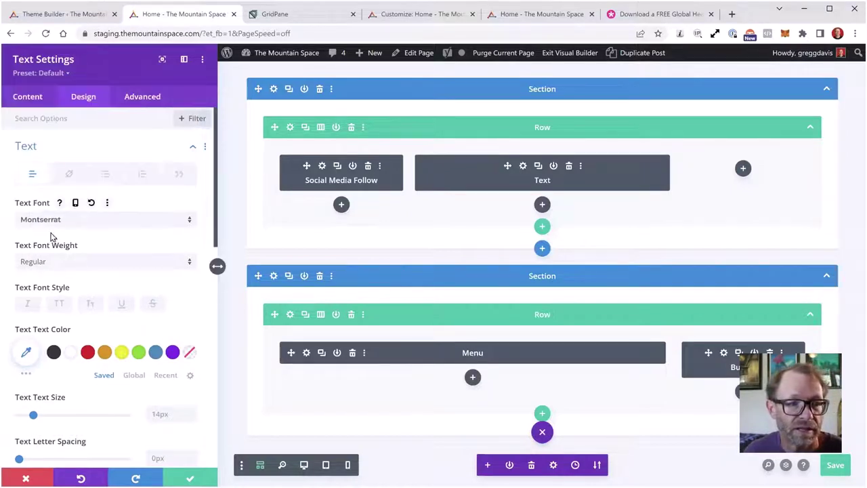
{"action": "left_click", "coordinate": [41, 264]}
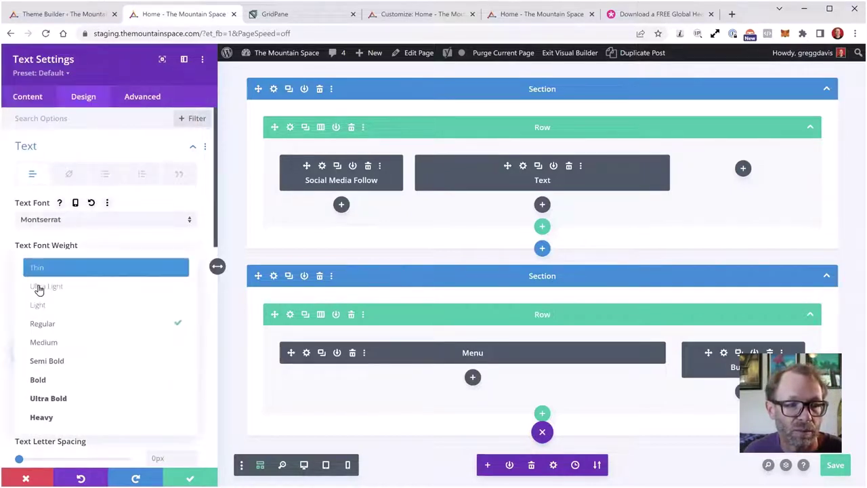
{"action": "left_click", "coordinate": [38, 378]}
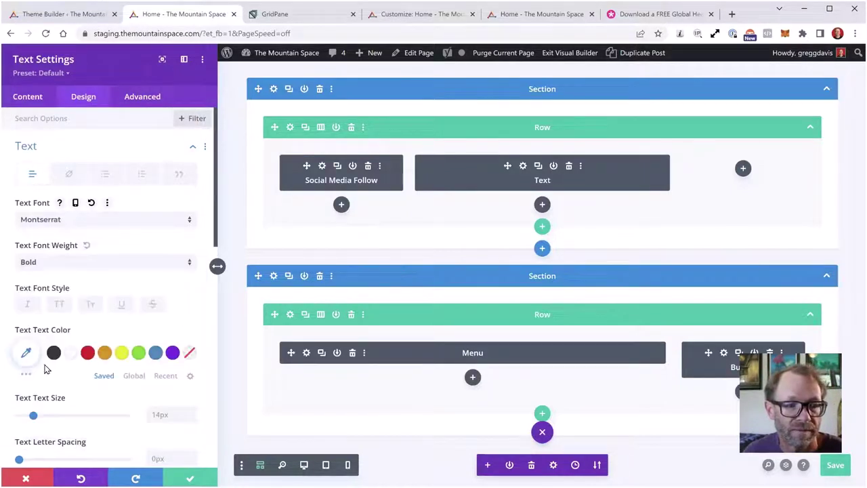
- Set the Text module's font style to uppercase and its text color to white (#ffffff), and check the header in desktop view
{"action": "left_click", "coordinate": [60, 308]}
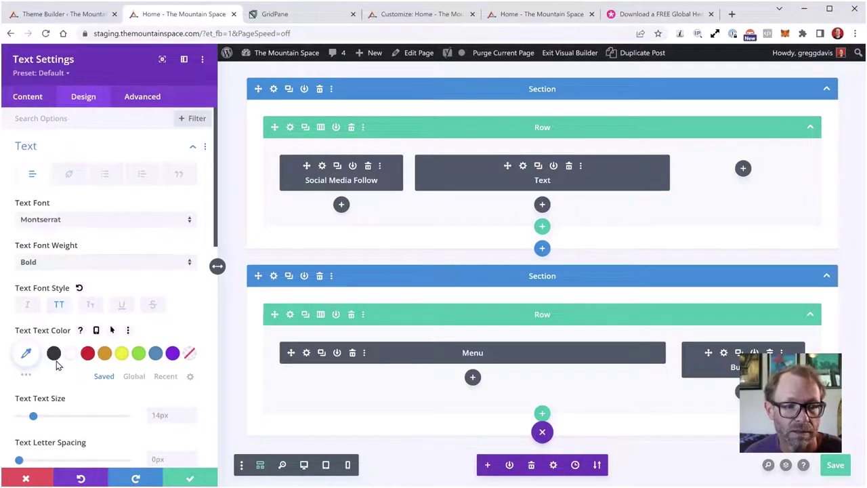
{"action": "scroll", "coordinate": [27, 352], "scroll_direction": "down", "scroll_amount": 1}
{"action": "left_click", "coordinate": [71, 299]}
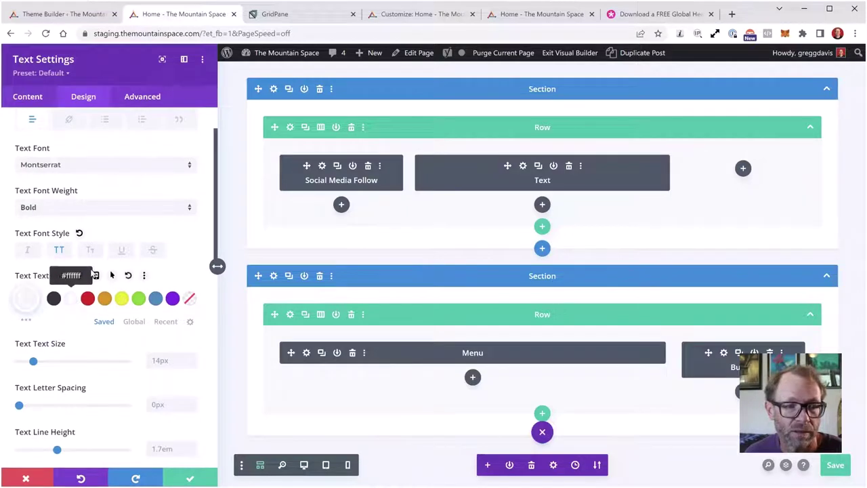
{"action": "scroll", "coordinate": [114, 274], "scroll_direction": "down", "scroll_amount": 2}
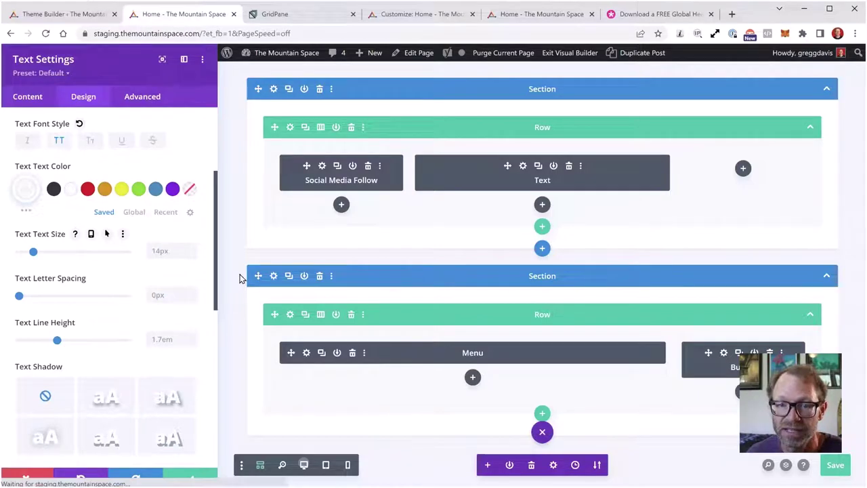
{"action": "key", "text": "ctrl+shift+d"}
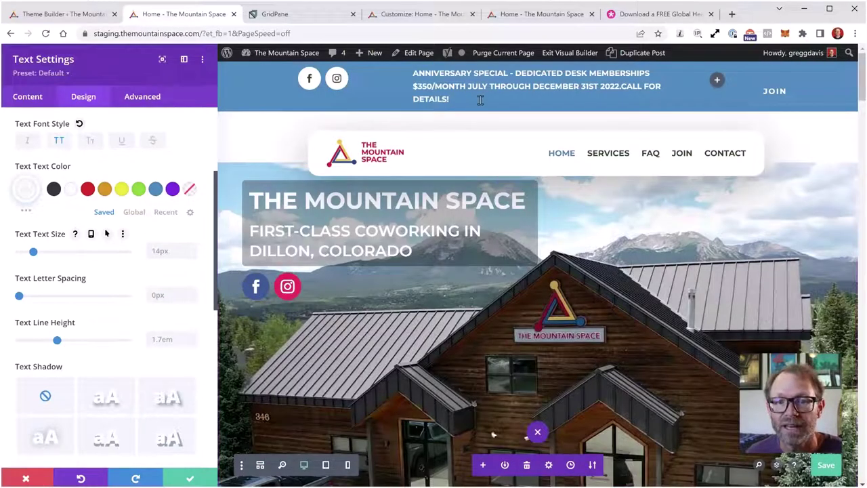
{"action": "scroll", "coordinate": [523, 203], "scroll_direction": "down", "scroll_amount": 5}
{"action": "scroll", "coordinate": [523, 205], "scroll_direction": "up", "scroll_amount": 5}
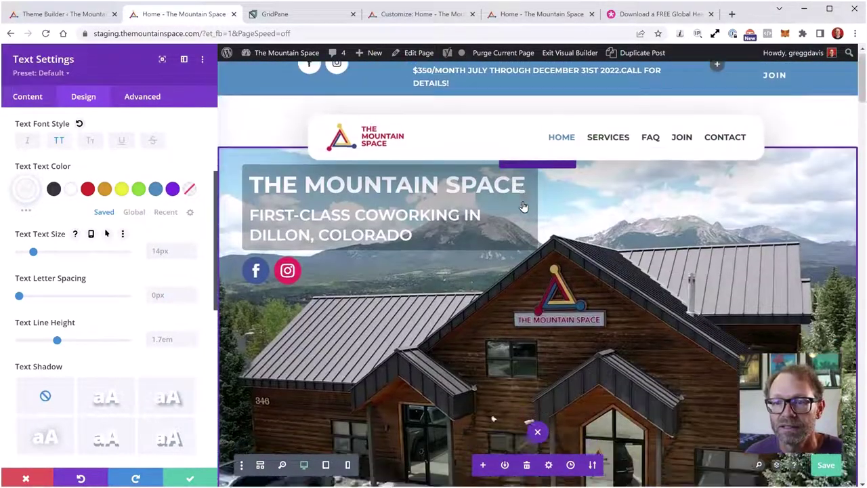
{"action": "scroll", "coordinate": [523, 205], "scroll_direction": "down", "scroll_amount": 5}
{"action": "scroll", "coordinate": [522, 205], "scroll_direction": "up", "scroll_amount": 5}
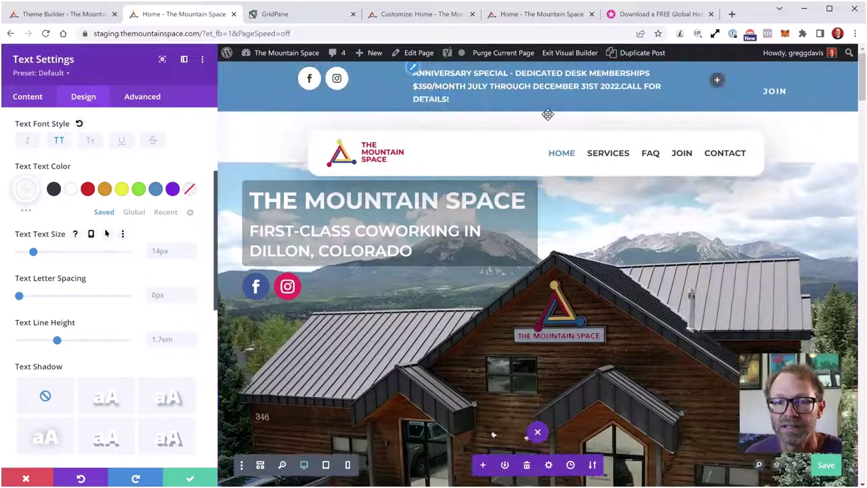
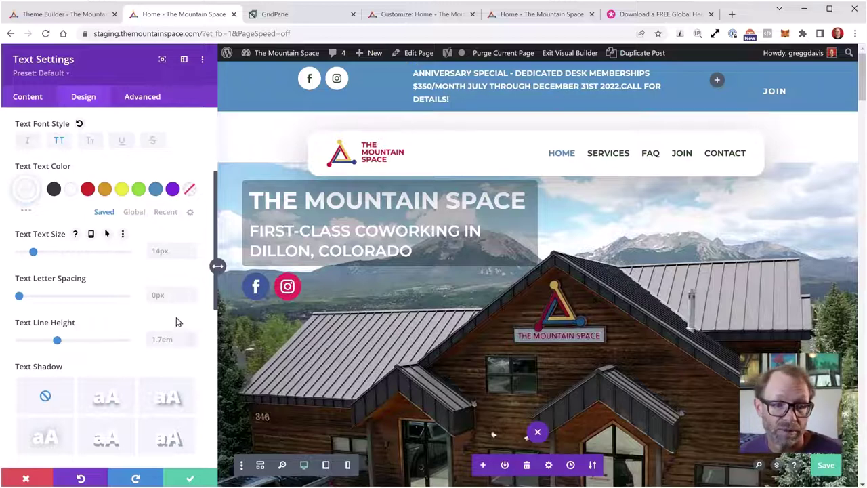
- Accept the Text module's settings, save the page, and check the header's scroll behavior in the desktop preview
{"action": "left_click", "coordinate": [78, 123]}
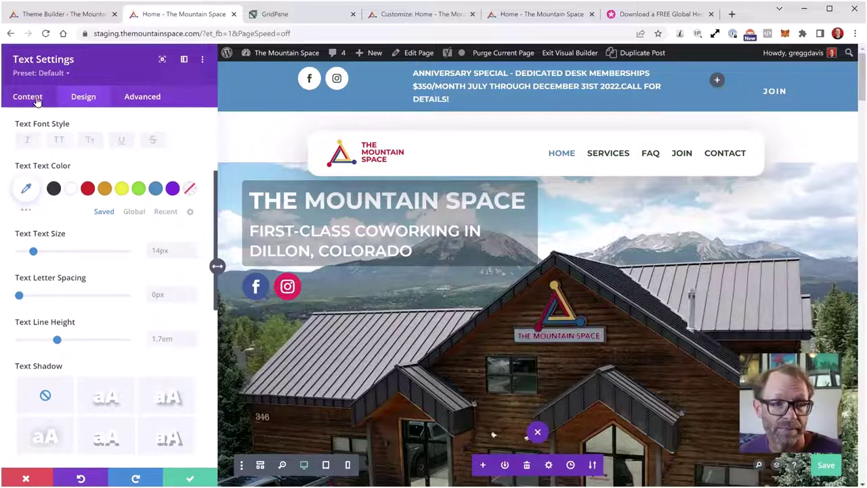
{"action": "left_click", "coordinate": [190, 479]}
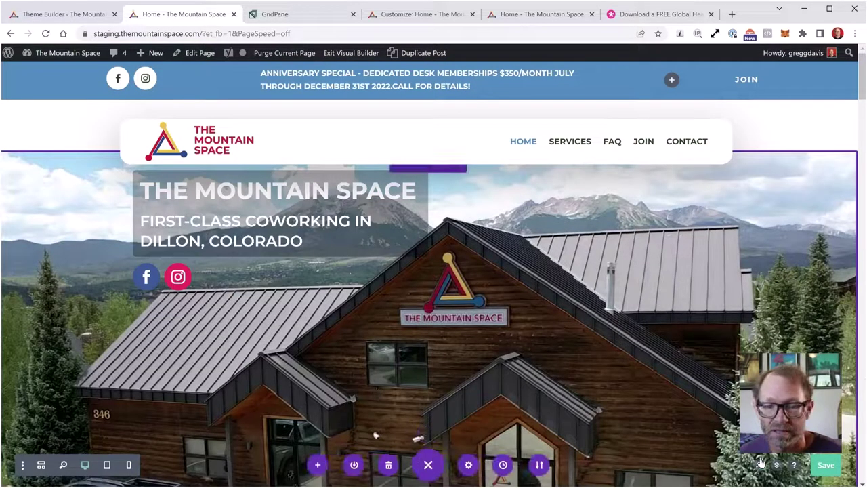
{"action": "left_click", "coordinate": [826, 464]}
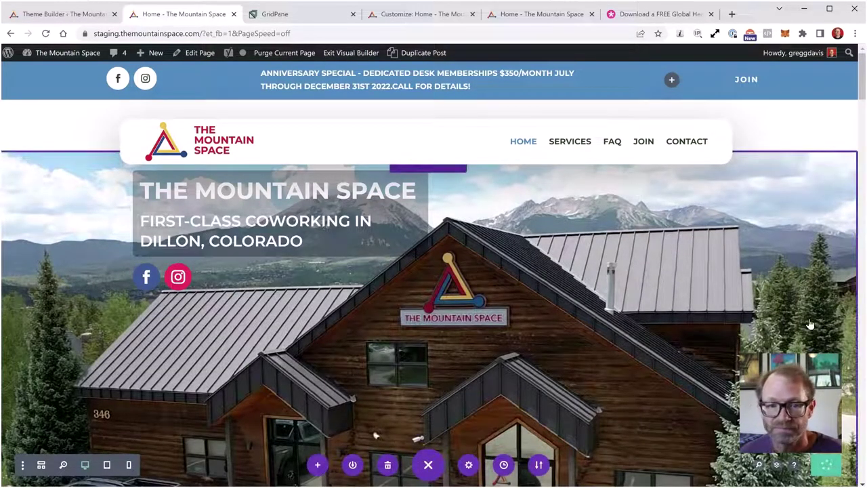
{"action": "scroll", "coordinate": [593, 354], "scroll_direction": "down", "scroll_amount": 4}
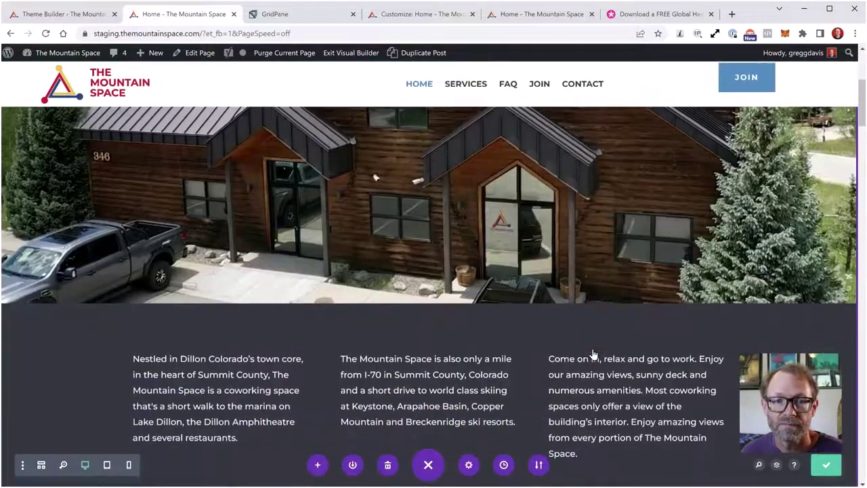
{"action": "scroll", "coordinate": [593, 353], "scroll_direction": "up", "scroll_amount": 5}
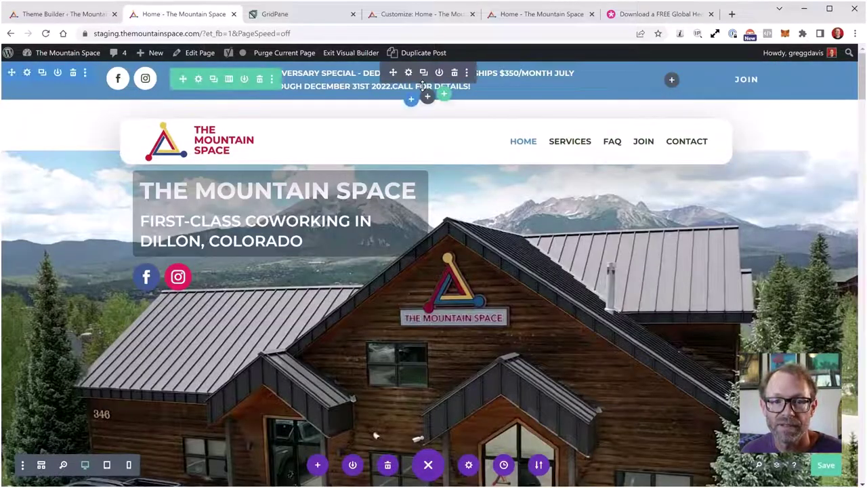
{"action": "scroll", "coordinate": [463, 300], "scroll_direction": "down", "scroll_amount": 3}
{"action": "scroll", "coordinate": [462, 300], "scroll_direction": "up", "scroll_amount": 4}
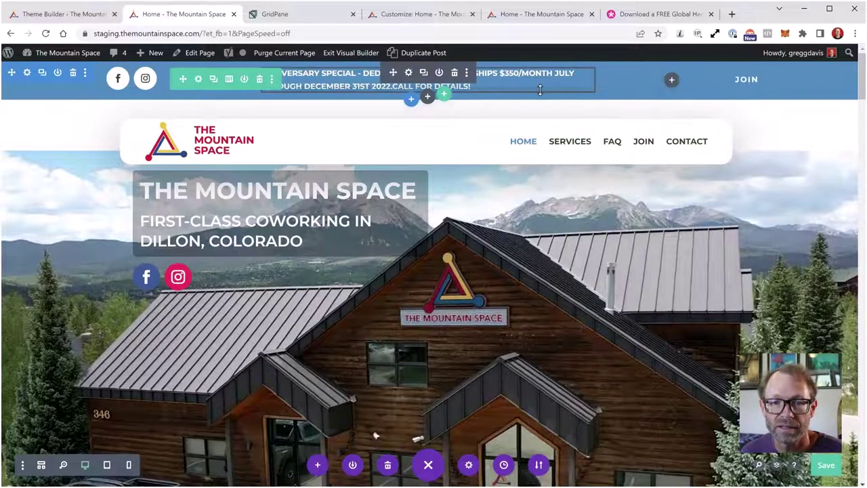
- Switch the preview to tablet view and open the sizing options of the header's Menu module
{"action": "left_click", "coordinate": [106, 465]}
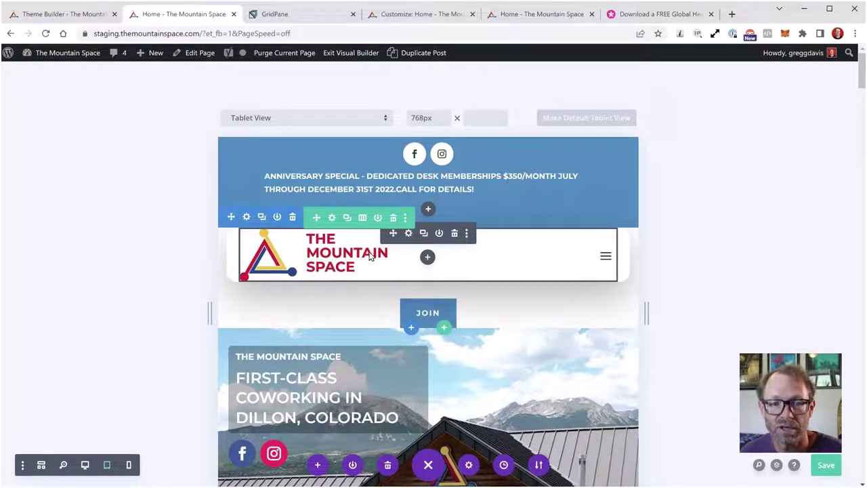
{"action": "left_click", "coordinate": [409, 233]}
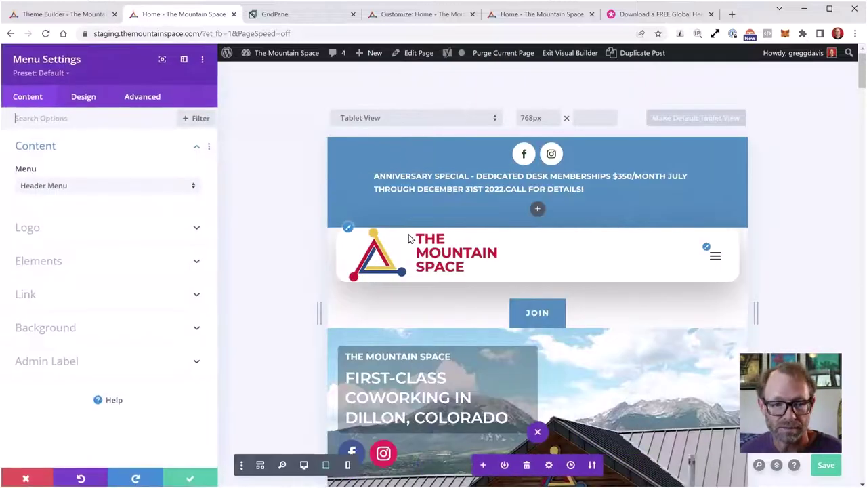
{"action": "left_click", "coordinate": [70, 235]}
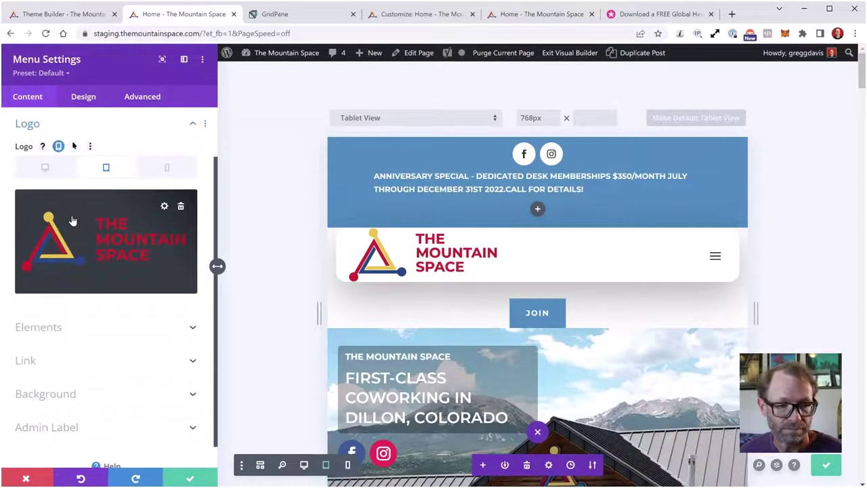
{"action": "left_click", "coordinate": [83, 97]}
{"action": "left_click", "coordinate": [32, 313]}
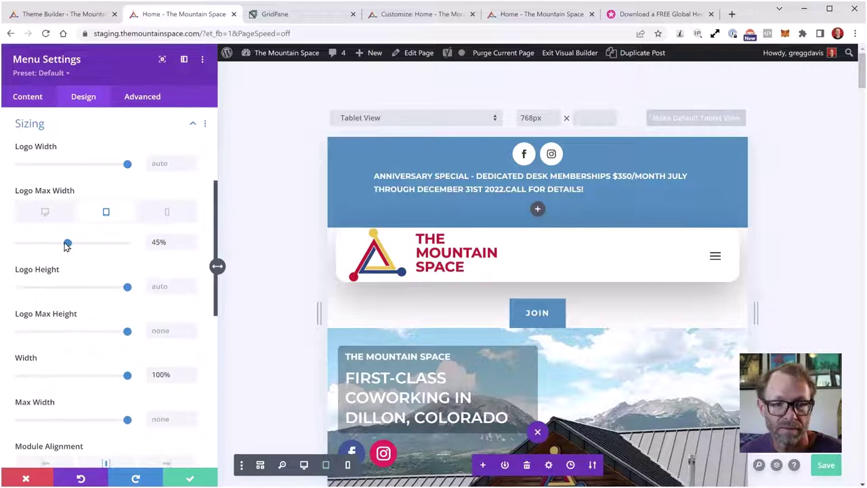
- Try a maximum height of 200px for the menu logo and reset that option to its default
{"action": "mouse_move", "coordinate": [67, 244]}
{"action": "left_mouse_down"}
{"action": "mouse_move", "coordinate": [50, 246]}
{"action": "mouse_move", "coordinate": [68, 245]}
{"action": "left_mouse_up"}
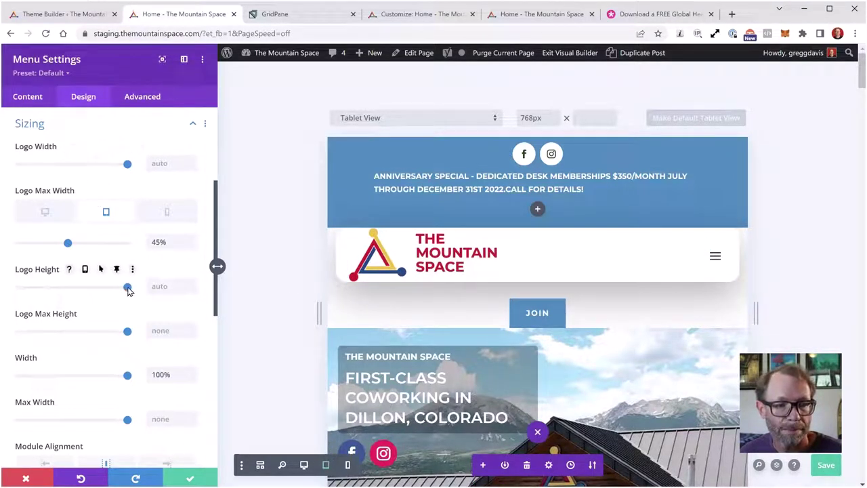
{"action": "left_click_drag", "start_coordinate": [128, 332], "coordinate": [165, 339]}
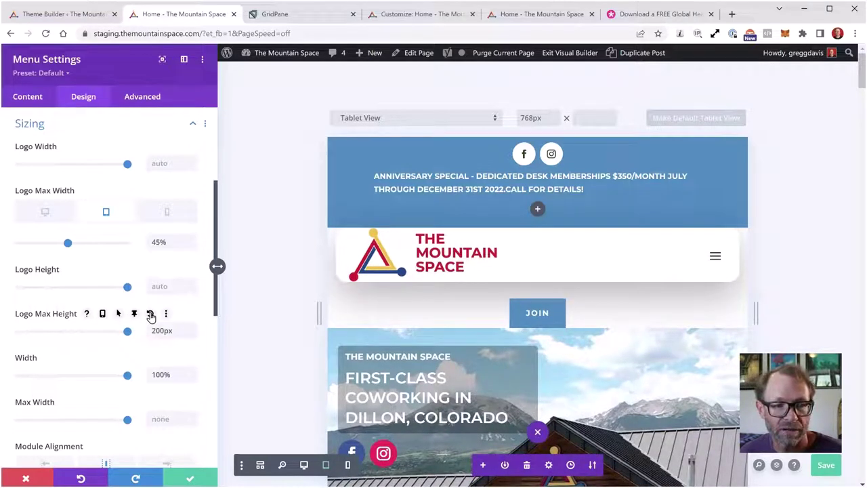
{"action": "left_click", "coordinate": [151, 315]}
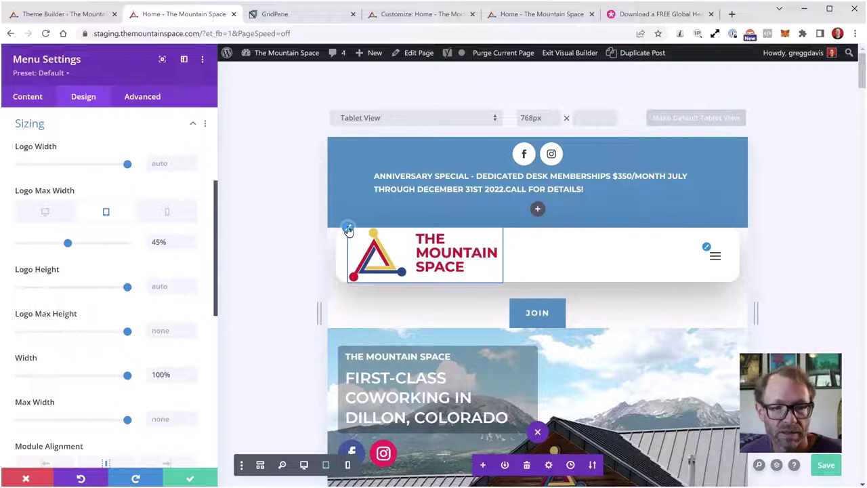
- Examine the Menu module's logo corner, border and shadow design options
{"action": "left_click", "coordinate": [347, 228]}
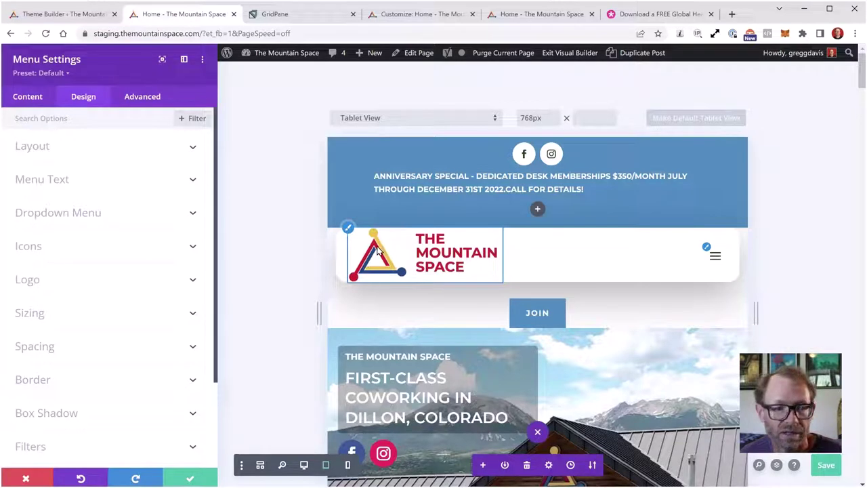
{"action": "left_click", "coordinate": [64, 285]}
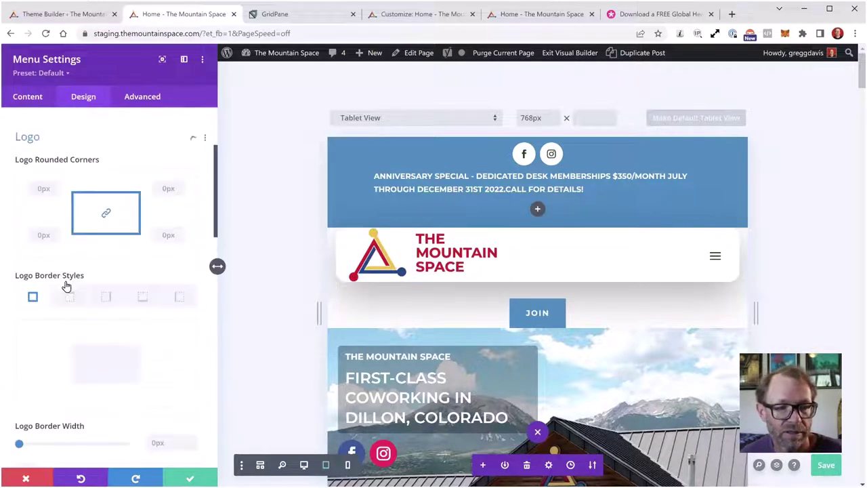
{"action": "scroll", "coordinate": [95, 293], "scroll_direction": "down", "scroll_amount": 3}
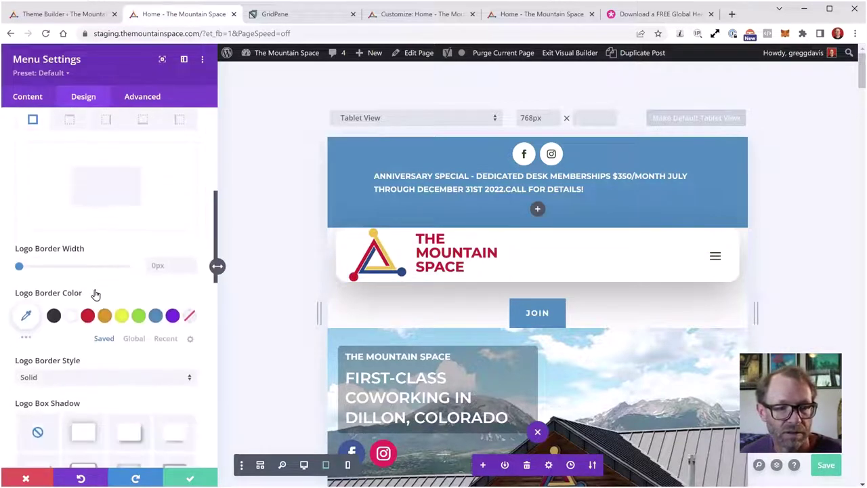
{"action": "scroll", "coordinate": [99, 272], "scroll_direction": "up", "scroll_amount": 5}
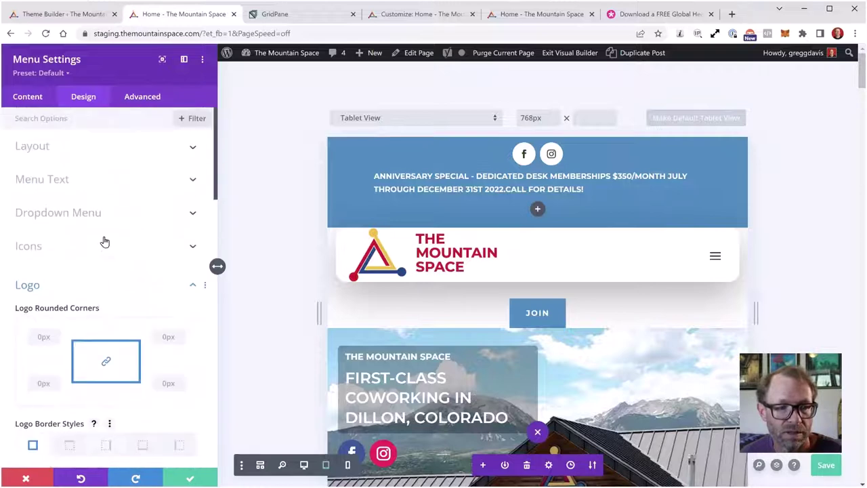
{"action": "left_click", "coordinate": [35, 284]}
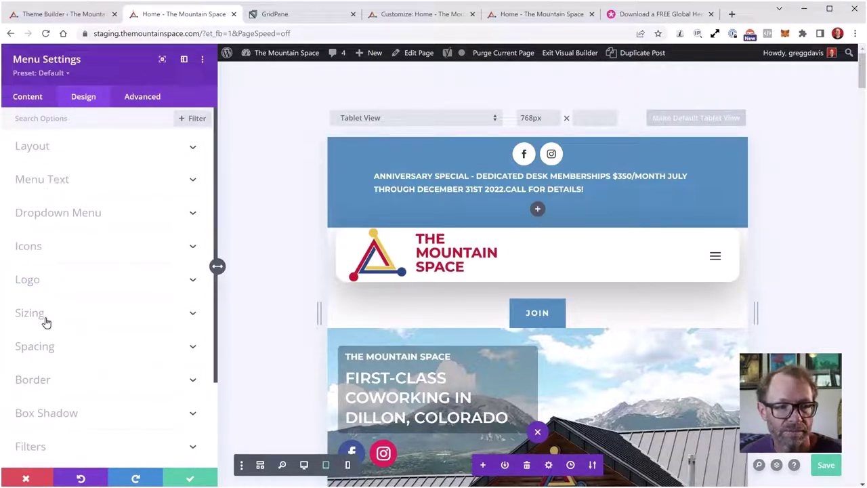
- Link the Menu module's top and bottom padding, set both to 12px, and check the spacing around the logo
{"action": "left_click", "coordinate": [45, 346]}
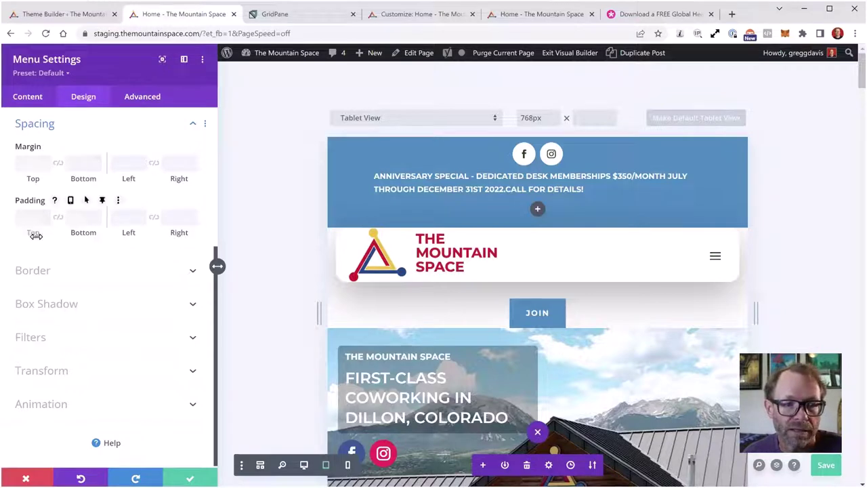
{"action": "left_click", "coordinate": [60, 221]}
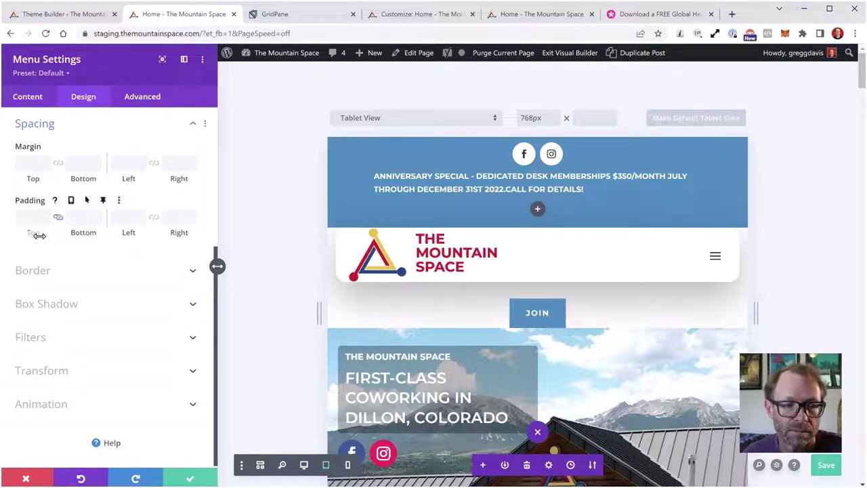
{"action": "left_click_drag", "start_coordinate": [39, 233], "coordinate": [40, 233]}
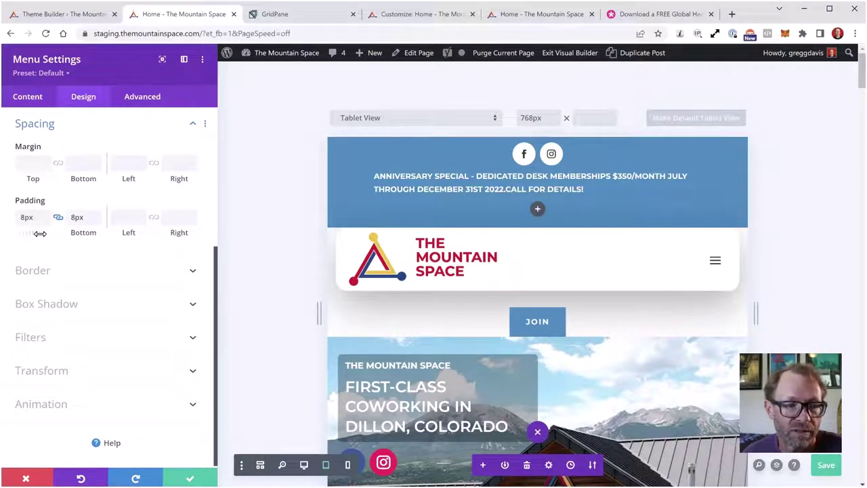
{"action": "left_click_drag", "start_coordinate": [40, 233], "coordinate": [41, 233]}
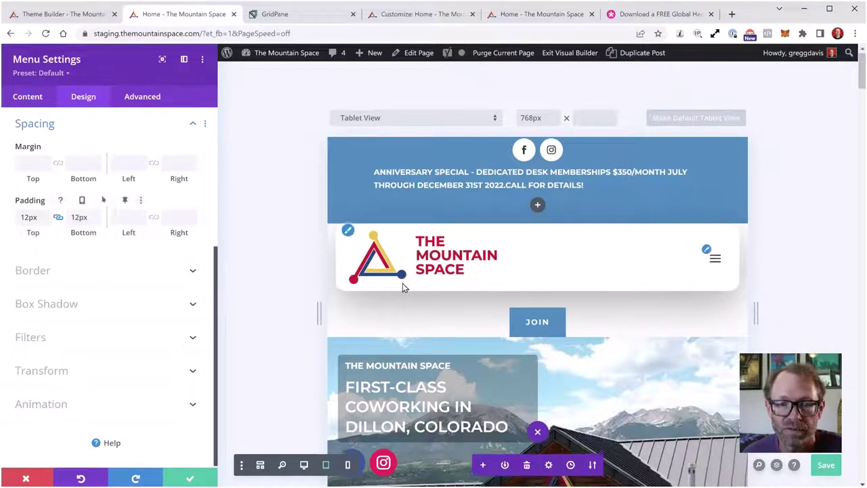
{"action": "scroll", "coordinate": [405, 288], "scroll_direction": "down", "scroll_amount": 1}
{"action": "scroll", "coordinate": [407, 291], "scroll_direction": "down", "scroll_amount": 2}
{"action": "scroll", "coordinate": [391, 271], "scroll_direction": "up", "scroll_amount": 3}
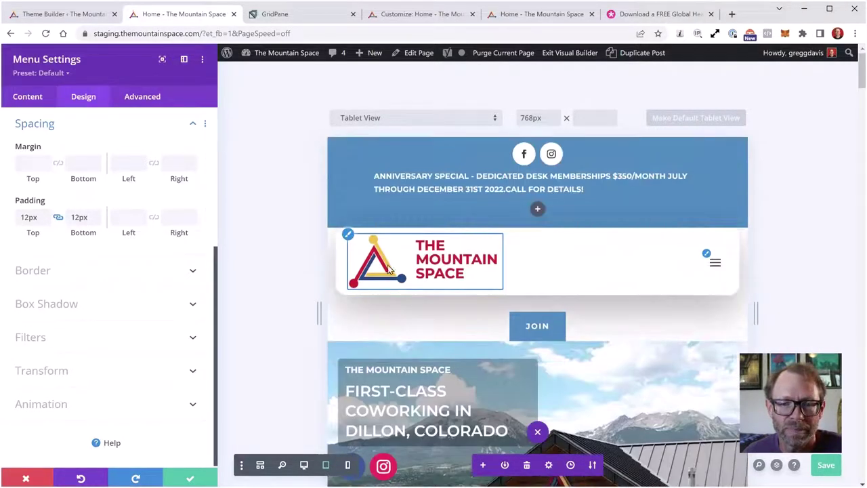
- Make the Menu module's padding responsive, set the phone top and bottom padding to 6px, and accept the module settings
{"action": "mouse_move", "coordinate": [101, 201]}
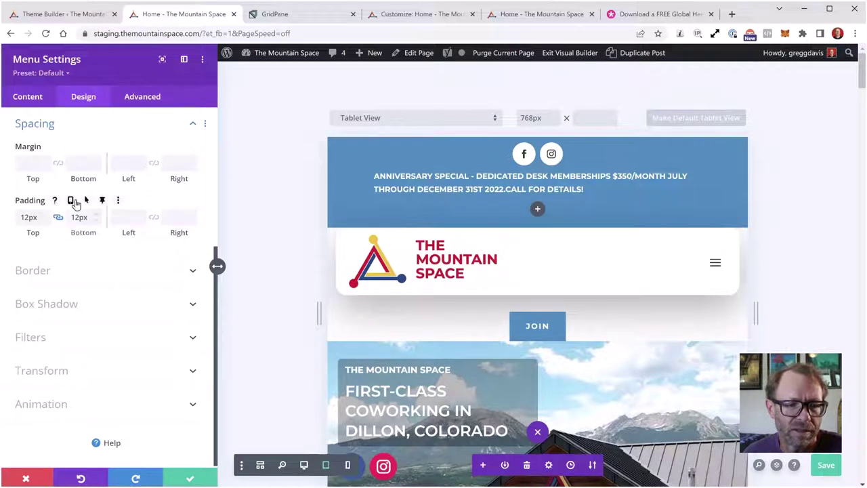
{"action": "left_click", "coordinate": [71, 201]}
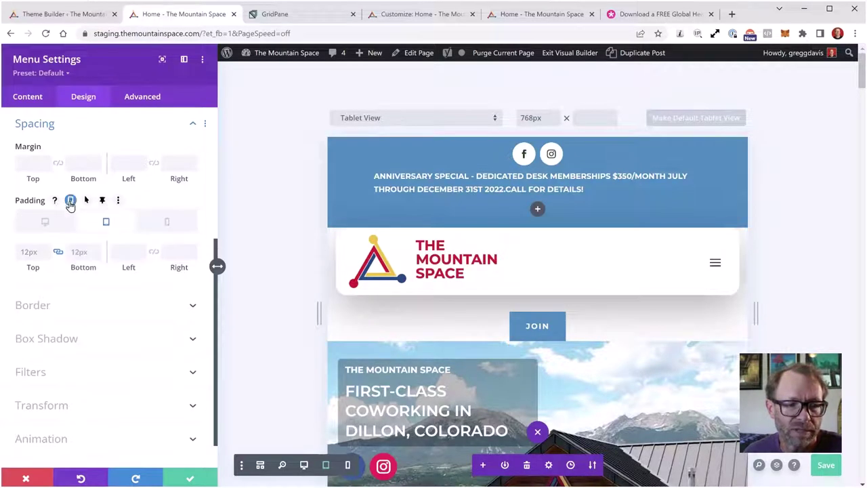
{"action": "left_click", "coordinate": [174, 223]}
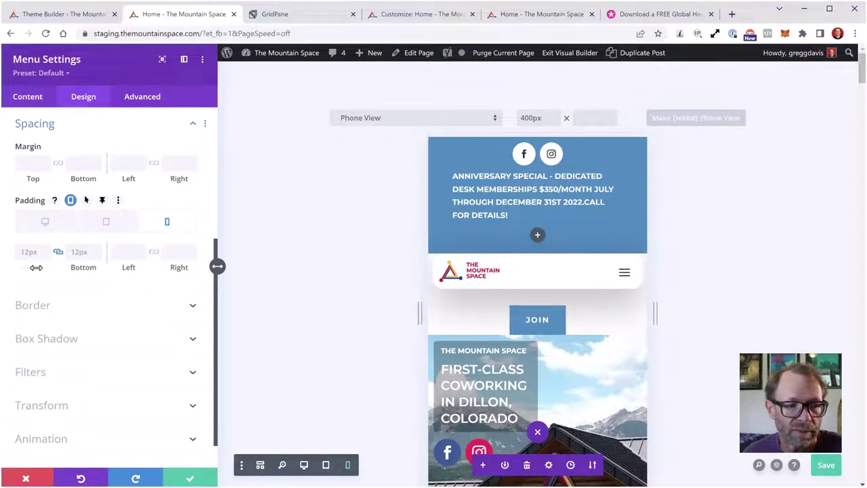
{"action": "left_click_drag", "start_coordinate": [35, 268], "coordinate": [29, 268]}
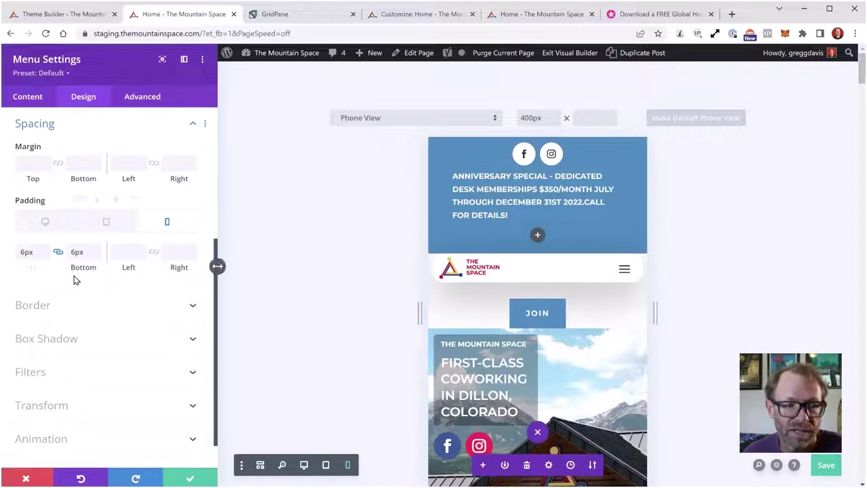
{"action": "left_click", "coordinate": [194, 480]}
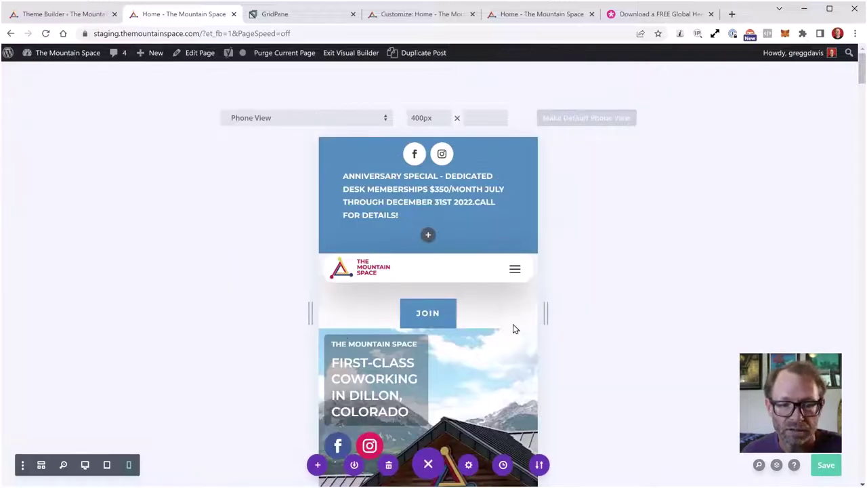
- Save the header changes and check the header in phone view while scrolling the page
{"action": "left_click", "coordinate": [826, 467]}
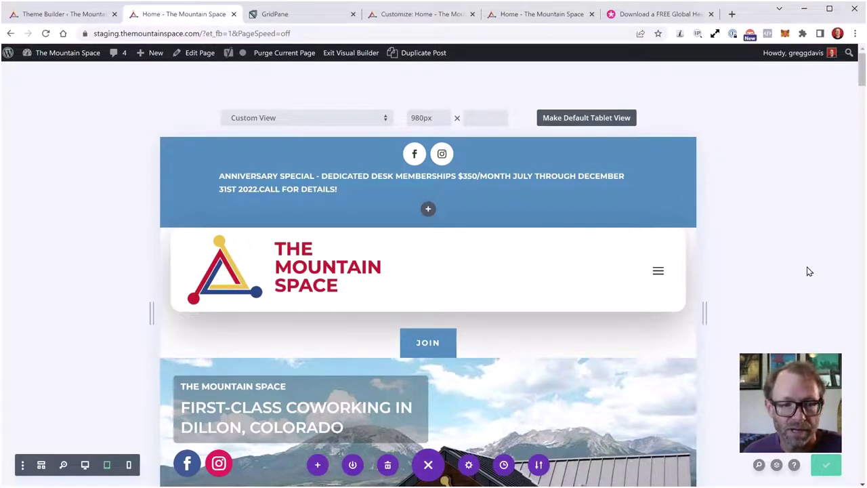
{"action": "left_click", "coordinate": [129, 466]}
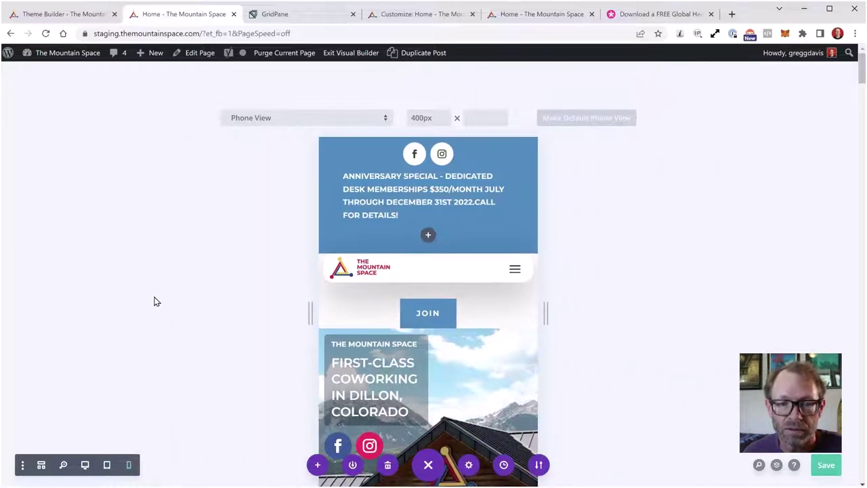
{"action": "scroll", "coordinate": [154, 301], "scroll_direction": "down", "scroll_amount": 5}
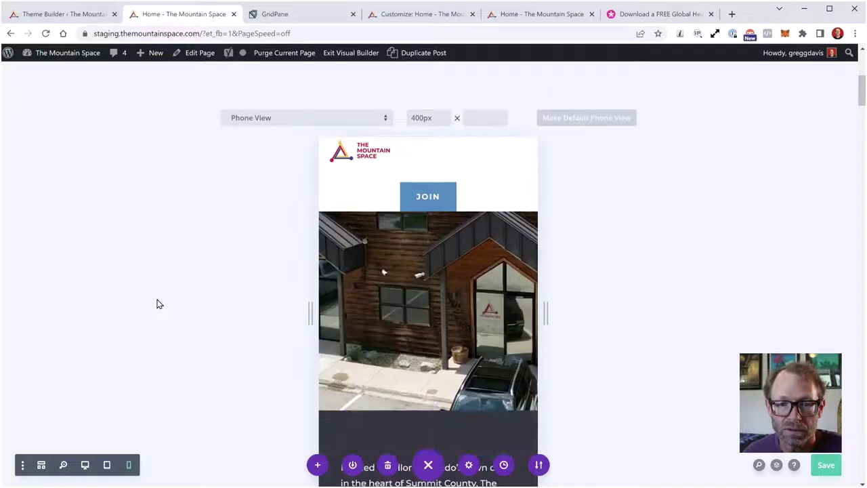
{"action": "scroll", "coordinate": [175, 275], "scroll_direction": "up", "scroll_amount": 5}
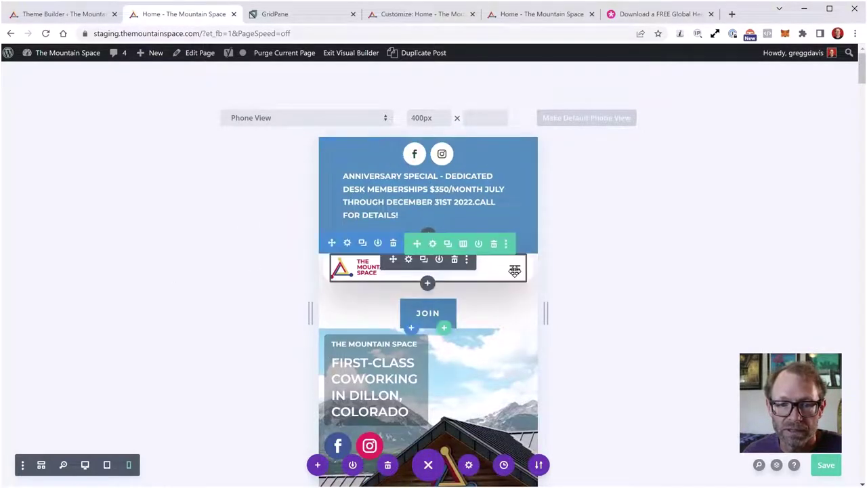
- Check the header's scrolling behaviour in desktop view and save the page
{"action": "left_click", "coordinate": [85, 465]}
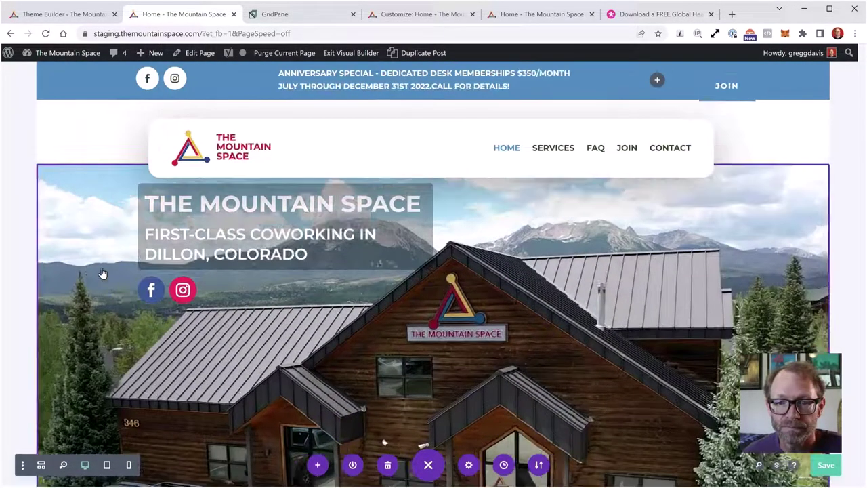
{"action": "scroll", "coordinate": [305, 281], "scroll_direction": "down", "scroll_amount": 6}
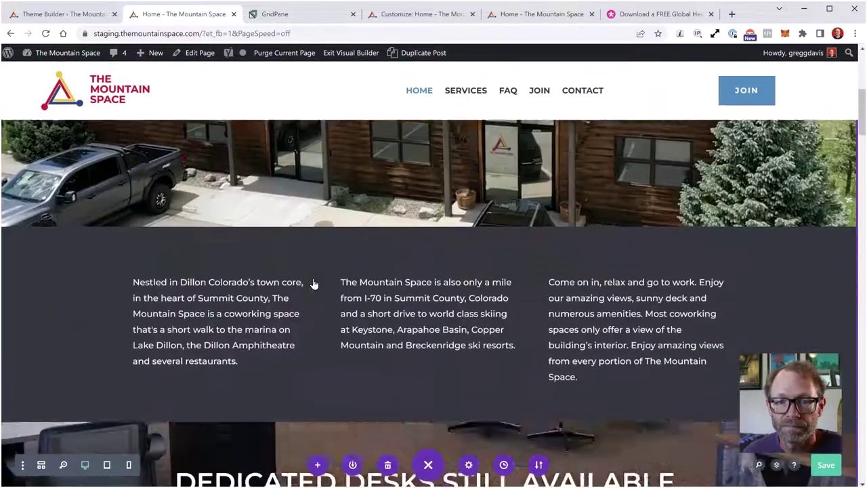
{"action": "scroll", "coordinate": [313, 283], "scroll_direction": "up", "scroll_amount": 8}
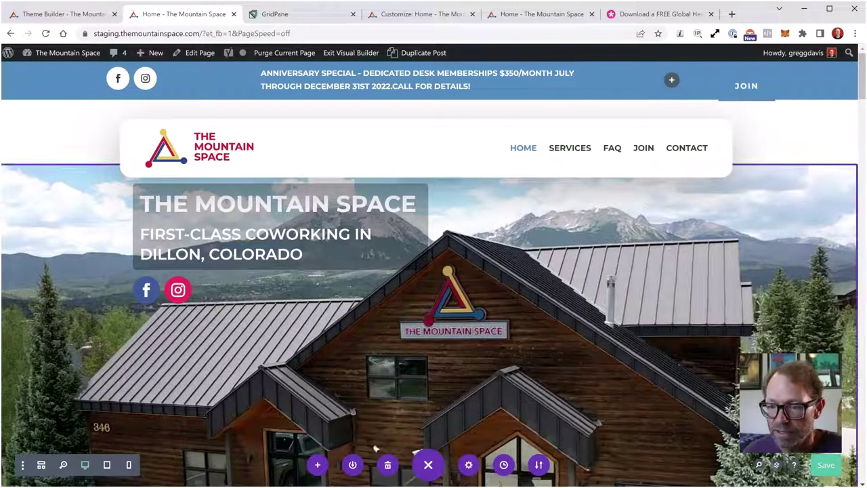
{"action": "key", "text": "ctrl+s"}
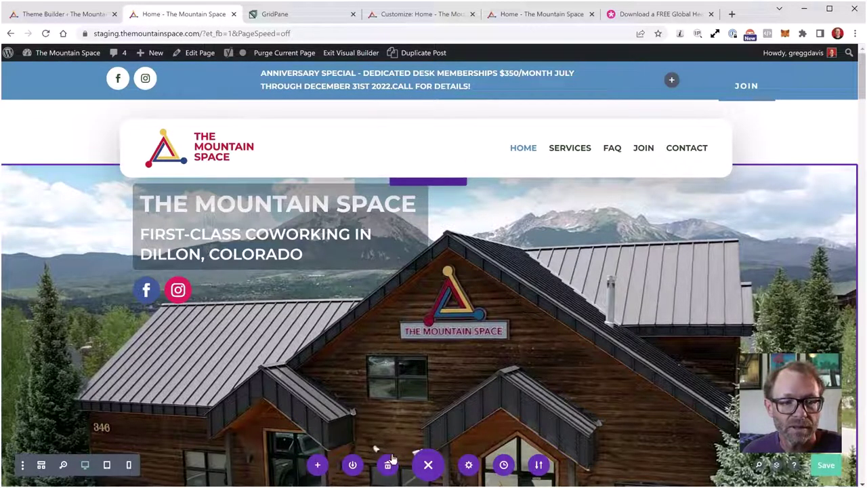
- Exit the visual builder and examine how the header and Join button behave while scrolling the front-end page
{"action": "left_click", "coordinate": [347, 53]}
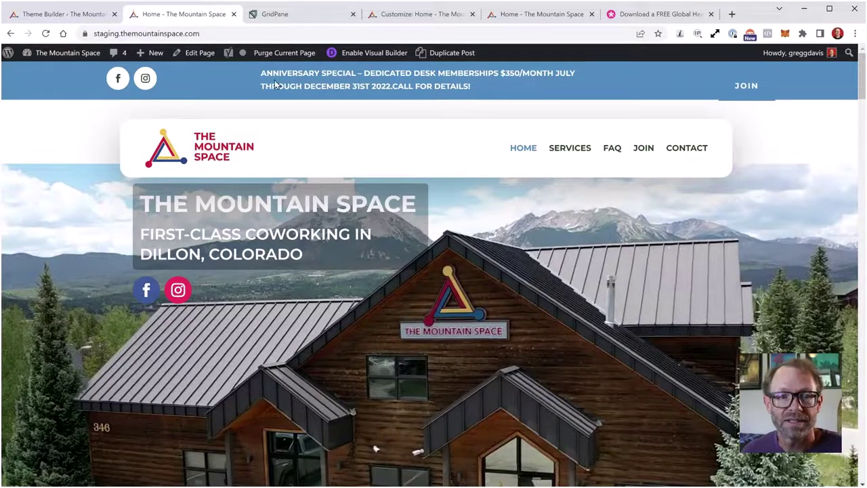
{"action": "scroll", "coordinate": [345, 233], "scroll_direction": "down", "scroll_amount": 5}
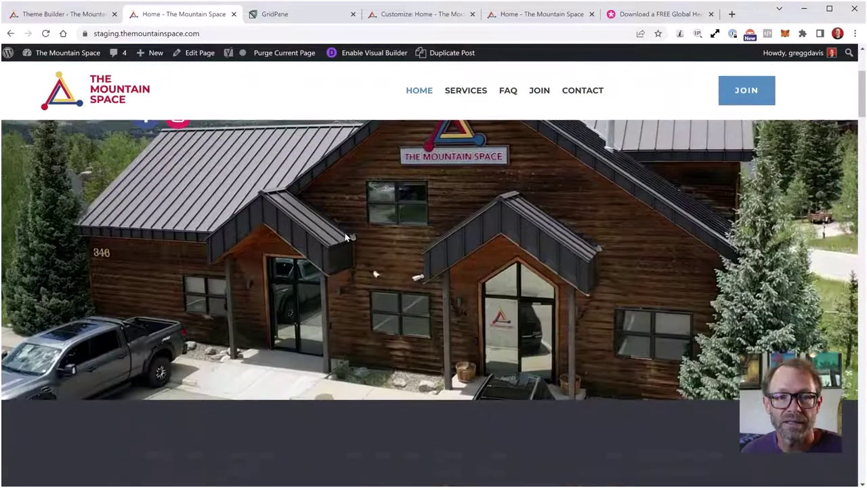
{"action": "scroll", "coordinate": [345, 233], "scroll_direction": "up", "scroll_amount": 5}
{"action": "scroll", "coordinate": [346, 230], "scroll_direction": "down", "scroll_amount": 4}
{"action": "scroll", "coordinate": [345, 230], "scroll_direction": "down", "scroll_amount": 2}
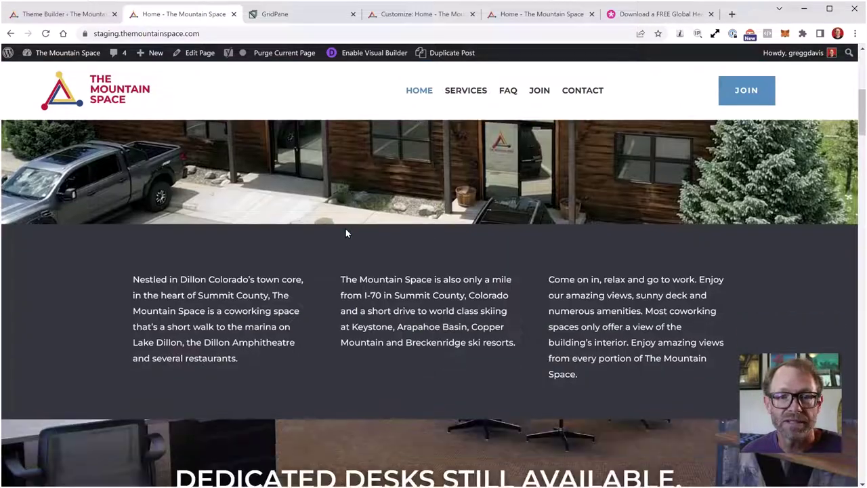
{"action": "scroll", "coordinate": [345, 230], "scroll_direction": "up", "scroll_amount": 5}
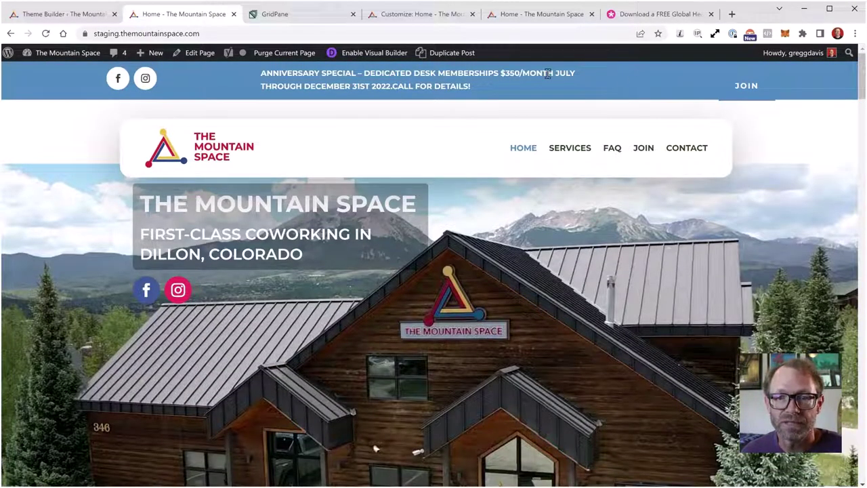
{"action": "scroll", "coordinate": [627, 257], "scroll_direction": "down", "scroll_amount": 4}
{"action": "scroll", "coordinate": [720, 173], "scroll_direction": "up", "scroll_amount": 4}
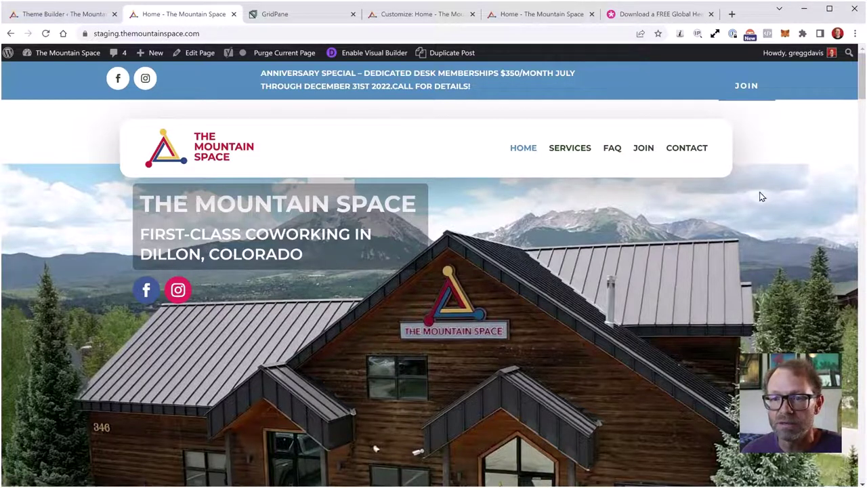
{"action": "scroll", "coordinate": [568, 328], "scroll_direction": "down", "scroll_amount": 2}
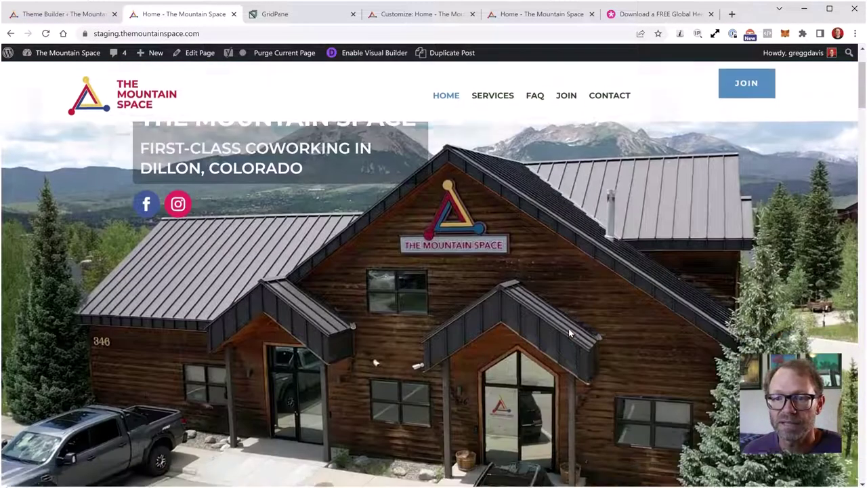
{"action": "scroll", "coordinate": [568, 328], "scroll_direction": "up", "scroll_amount": 2}
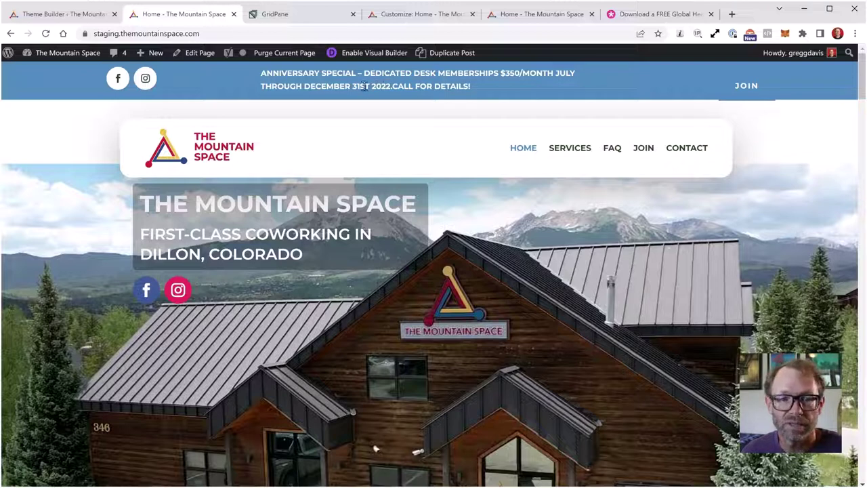
- Reopen the page in the visual builder and open the header template's promotional Text module settings
{"action": "left_click", "coordinate": [373, 52]}
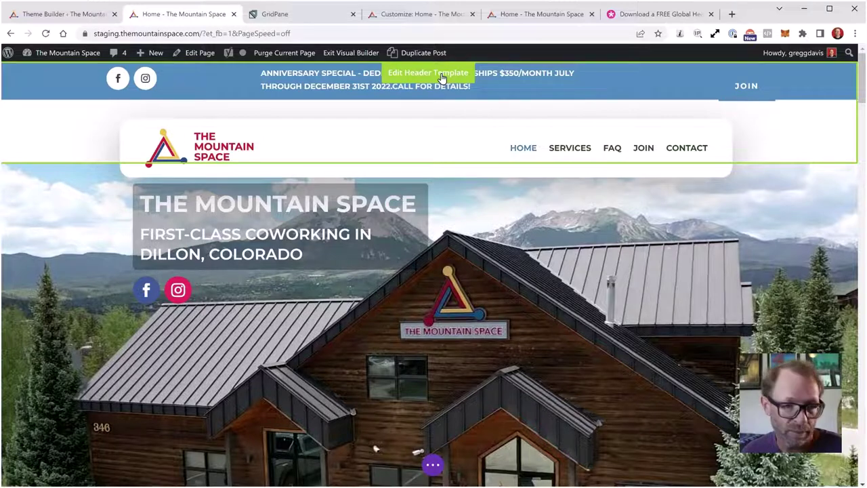
{"action": "left_click", "coordinate": [441, 76]}
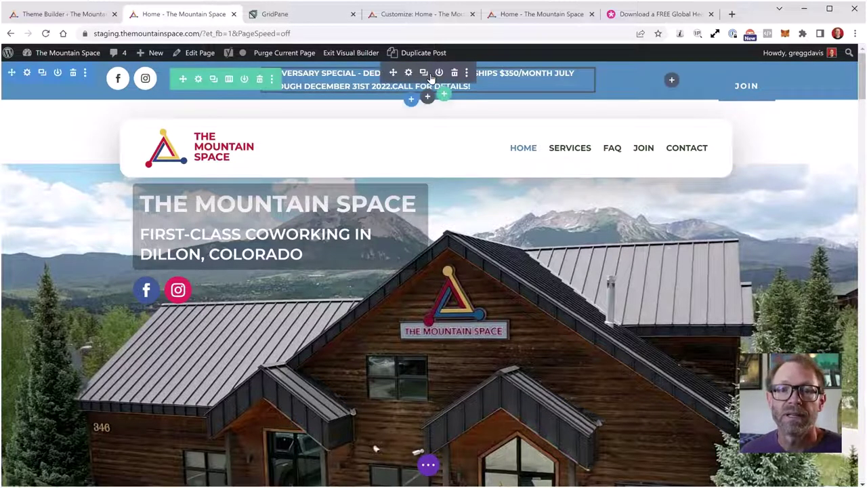
{"action": "left_click", "coordinate": [408, 74]}
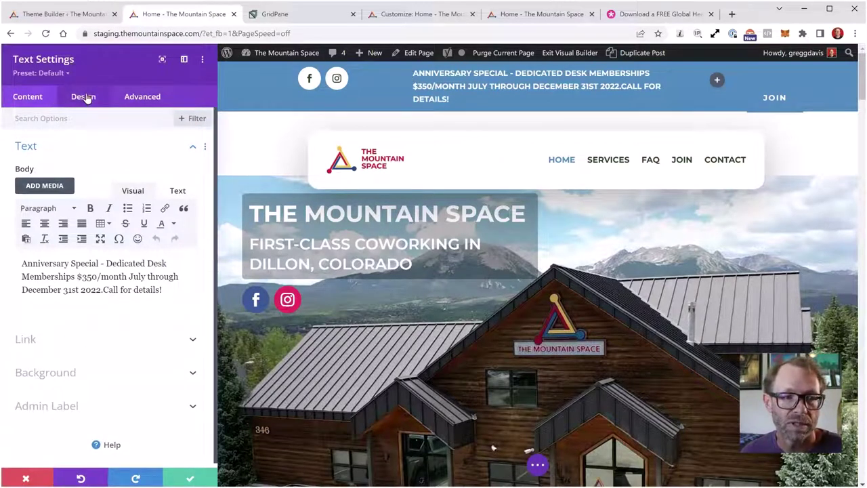
- Set the promotional text's line height to 1.4em and check the header while scrolling
{"action": "left_click", "coordinate": [86, 98]}
{"action": "left_click", "coordinate": [27, 147]}
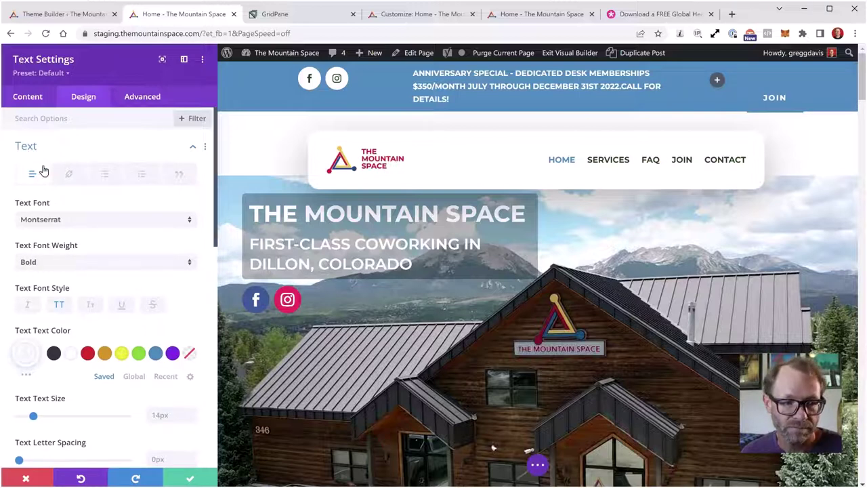
{"action": "scroll", "coordinate": [83, 217], "scroll_direction": "down", "scroll_amount": 3}
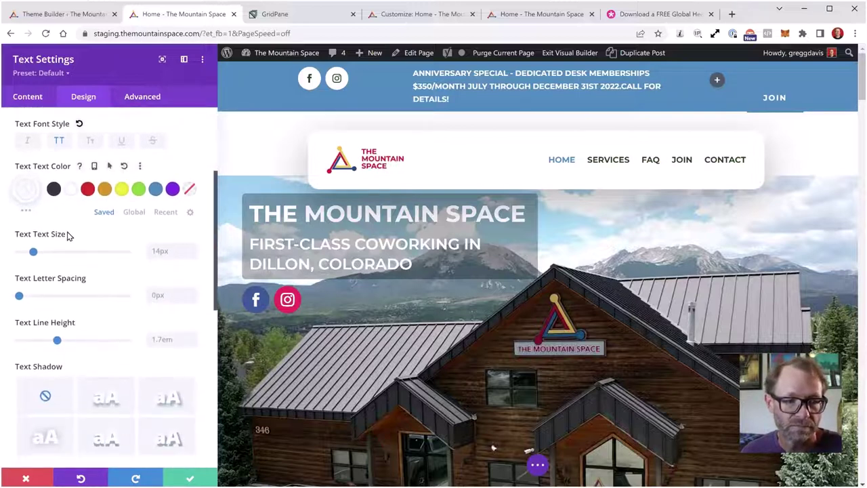
{"action": "scroll", "coordinate": [66, 271], "scroll_direction": "down", "scroll_amount": 1}
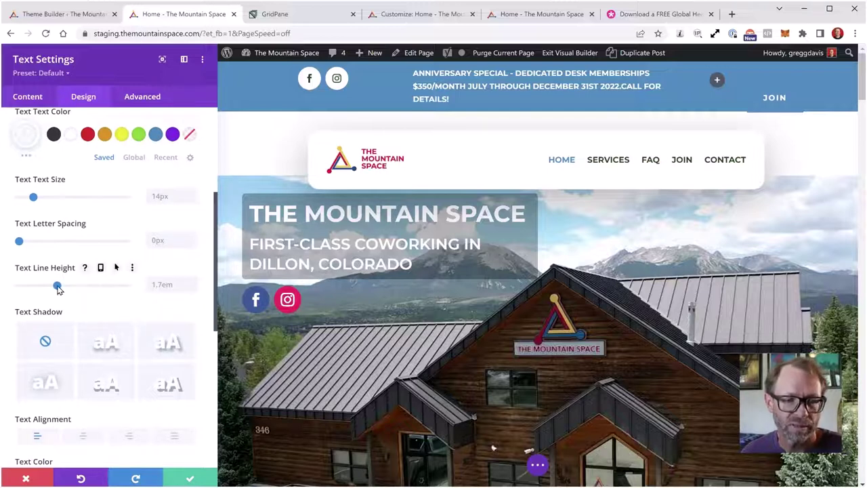
{"action": "left_click_drag", "start_coordinate": [57, 287], "coordinate": [41, 288]}
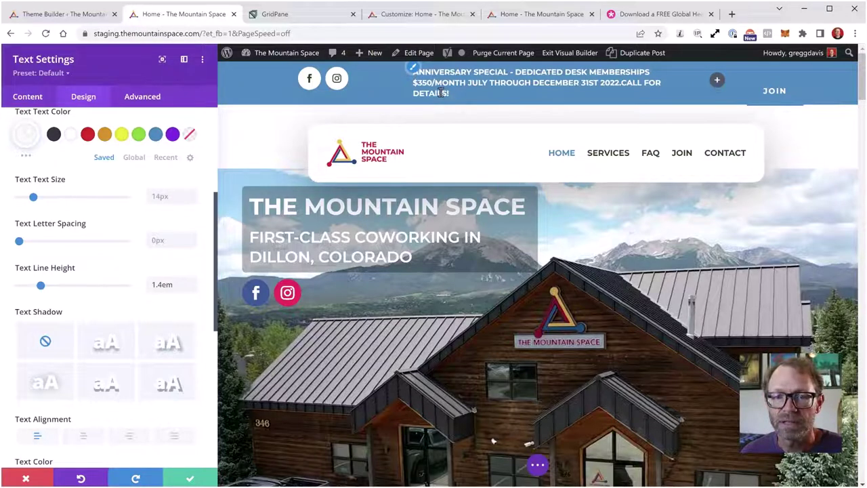
{"action": "scroll", "coordinate": [515, 197], "scroll_direction": "down", "scroll_amount": 2}
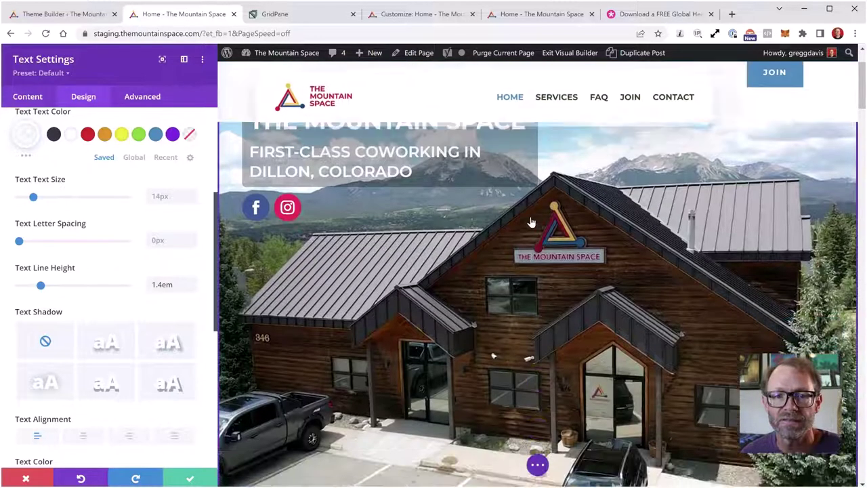
{"action": "scroll", "coordinate": [532, 223], "scroll_direction": "up", "scroll_amount": 2}
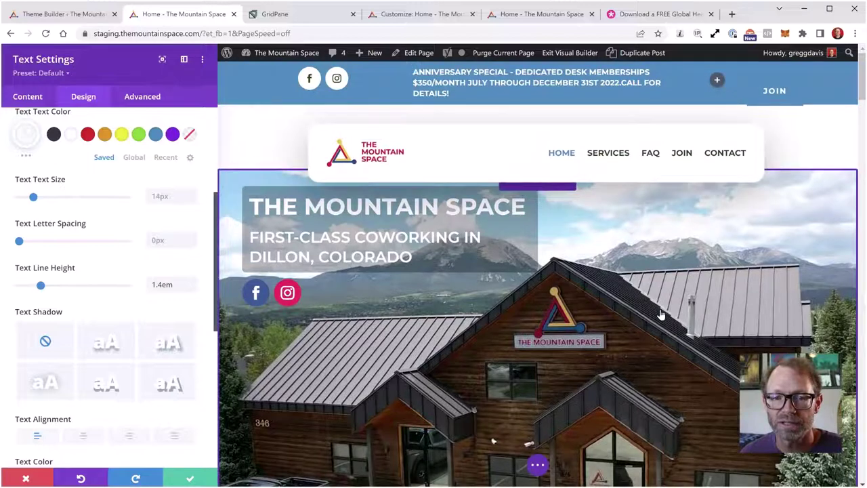
{"action": "scroll", "coordinate": [660, 313], "scroll_direction": "down", "scroll_amount": 4}
{"action": "scroll", "coordinate": [661, 314], "scroll_direction": "up", "scroll_amount": 4}
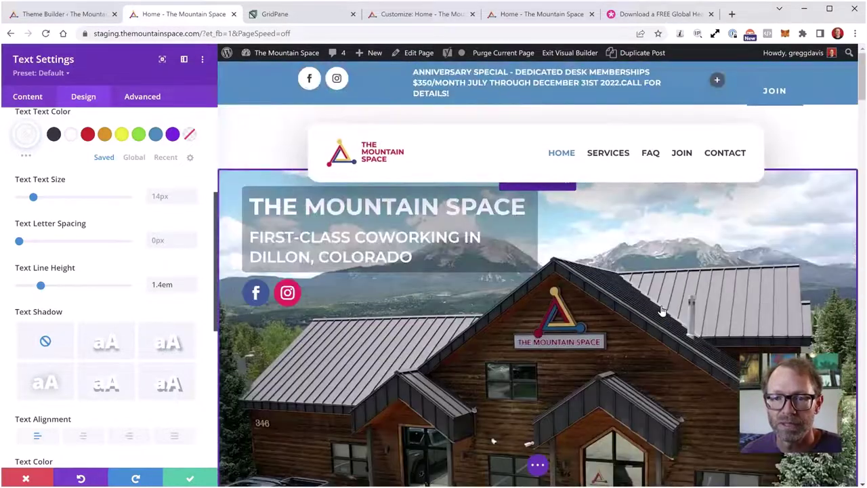
{"action": "scroll", "coordinate": [660, 314], "scroll_direction": "down", "scroll_amount": 4}
{"action": "scroll", "coordinate": [660, 314], "scroll_direction": "up", "scroll_amount": 4}
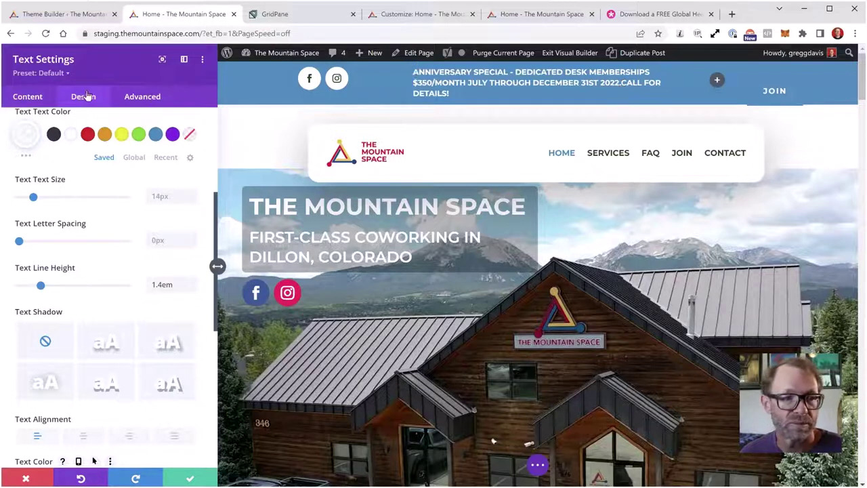
- Try placing "Call for details!" in its own paragraph of the promotional text and check the header while scrolling
{"action": "left_click", "coordinate": [32, 96]}
{"action": "left_click", "coordinate": [57, 150]}
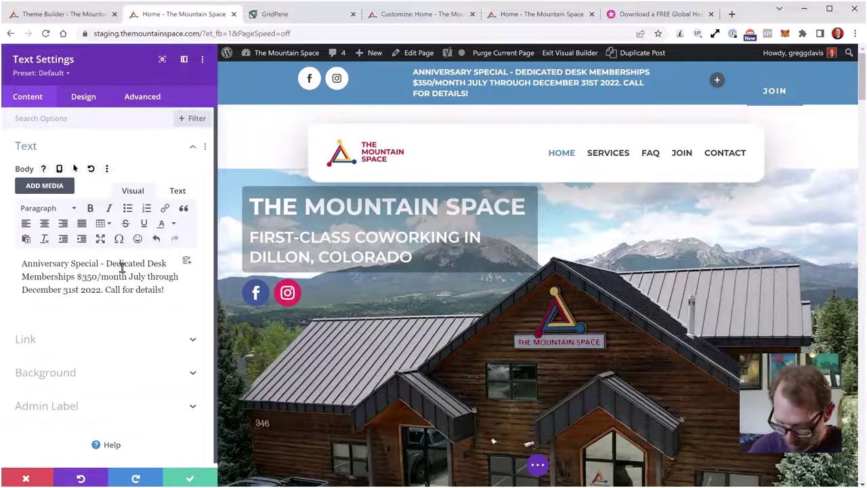
{"action": "key", "text": "BackSpace"}
{"action": "key", "text": "Return"}
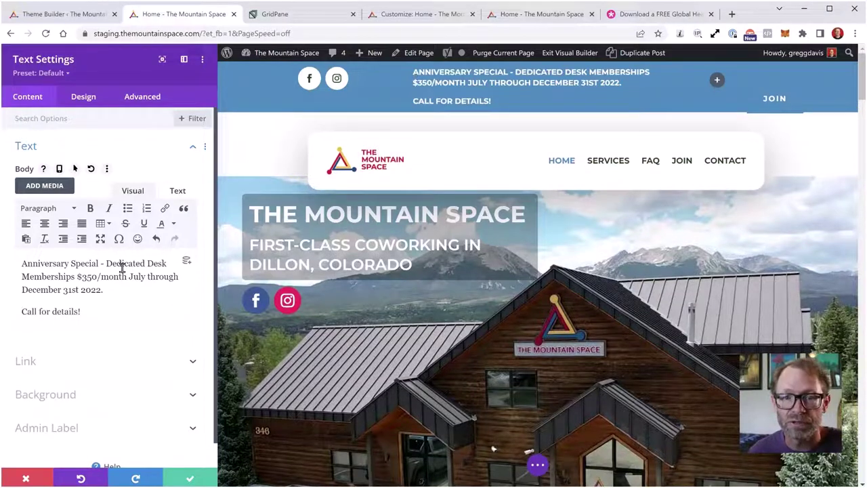
{"action": "scroll", "coordinate": [418, 300], "scroll_direction": "down", "scroll_amount": 3}
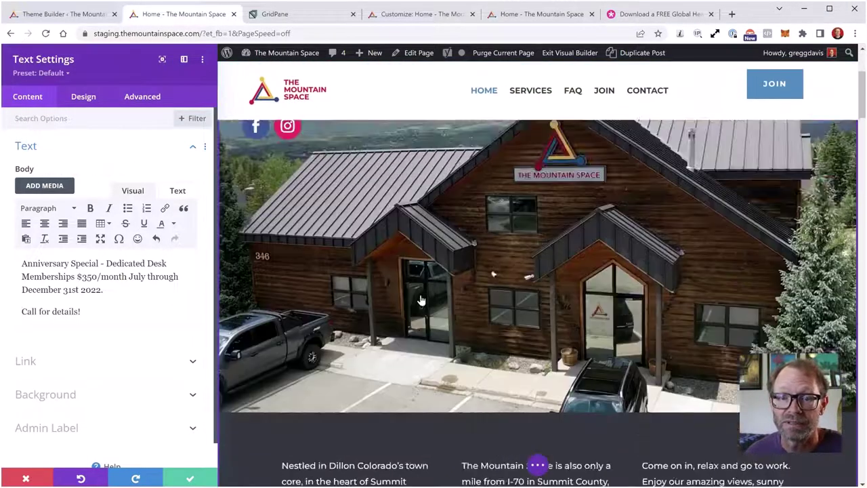
{"action": "scroll", "coordinate": [420, 300], "scroll_direction": "up", "scroll_amount": 5}
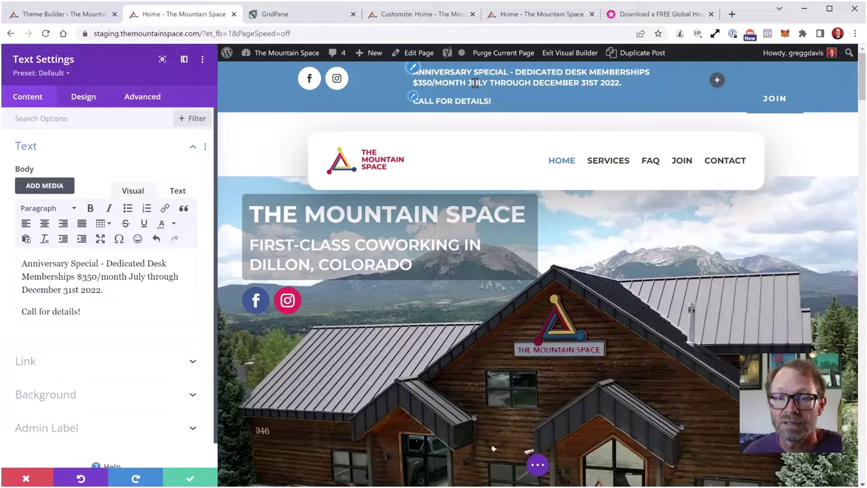
- Delete "Call for details!" and its empty paragraph from the promotional text, and check the header while scrolling
{"action": "left_click", "coordinate": [86, 311]}
{"action": "left_click", "coordinate": [21, 311], "text": "shift"}
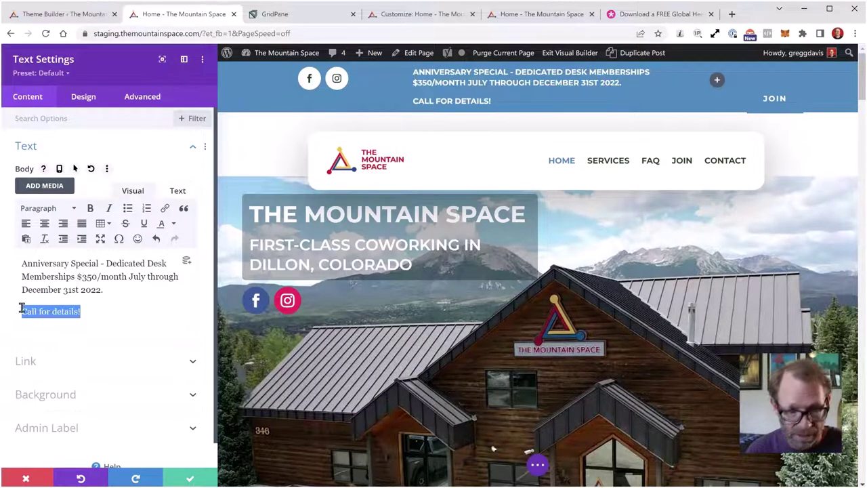
{"action": "key", "text": "BackSpace"}
{"action": "key", "text": "BackSpace"}
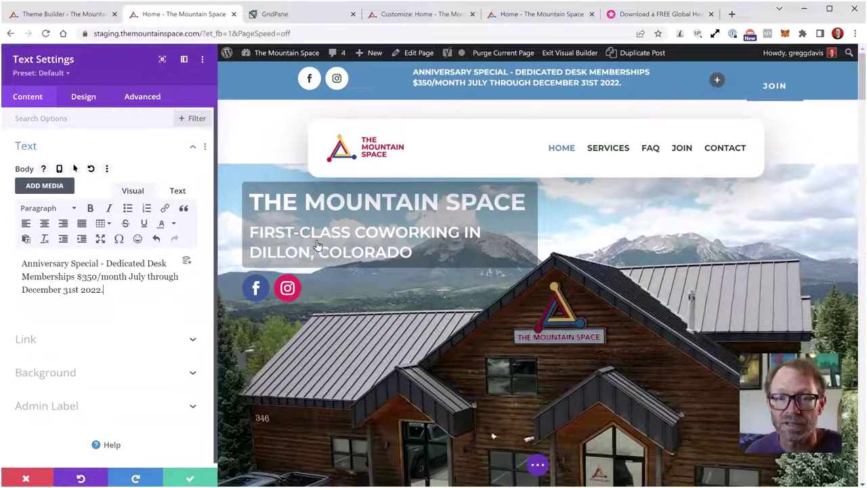
{"action": "scroll", "coordinate": [479, 143], "scroll_direction": "down", "scroll_amount": 2}
{"action": "scroll", "coordinate": [481, 143], "scroll_direction": "up", "scroll_amount": 2}
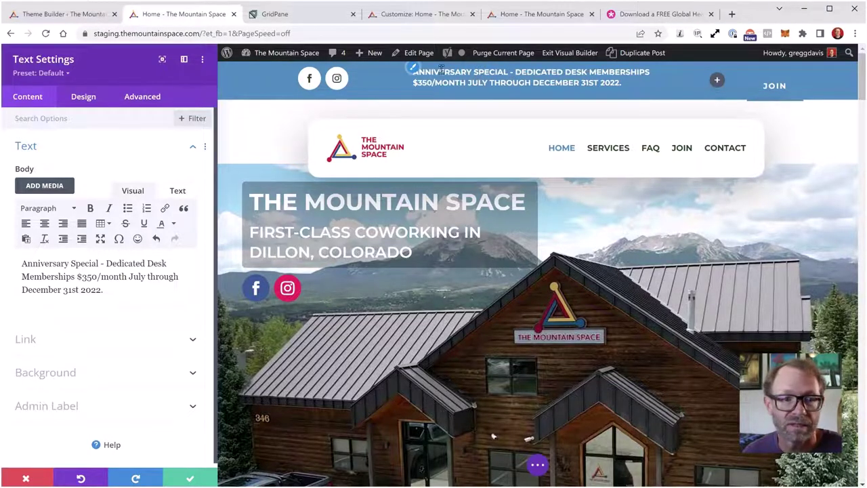
- Set the promotional text module's top padding to 5px after checking how the header behaves while scrolling
{"action": "left_click", "coordinate": [80, 101]}
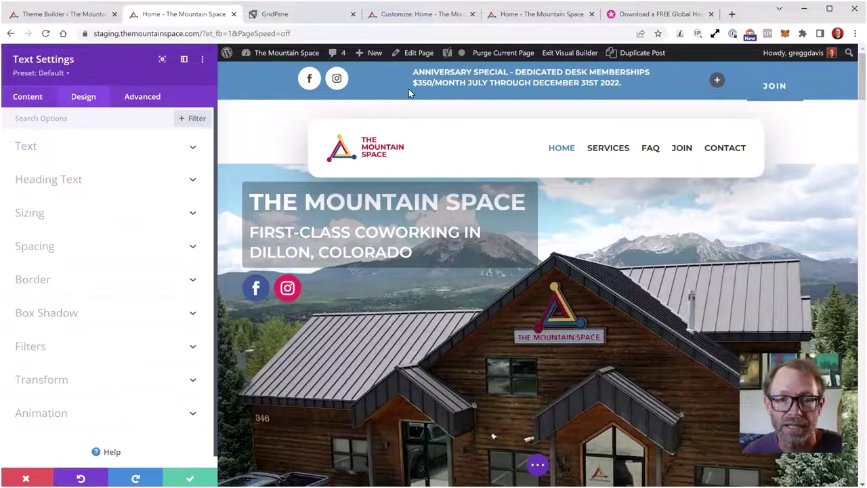
{"action": "scroll", "coordinate": [431, 88], "scroll_direction": "down", "scroll_amount": 5}
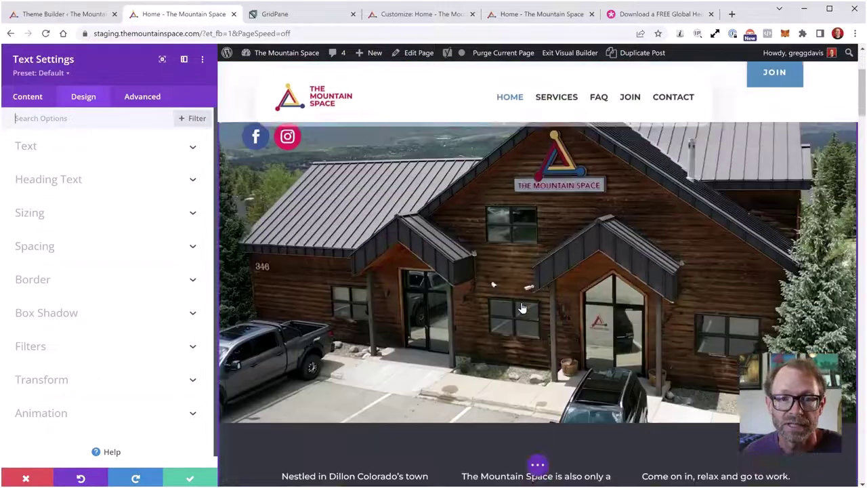
{"action": "scroll", "coordinate": [286, 108], "scroll_direction": "up", "scroll_amount": 5}
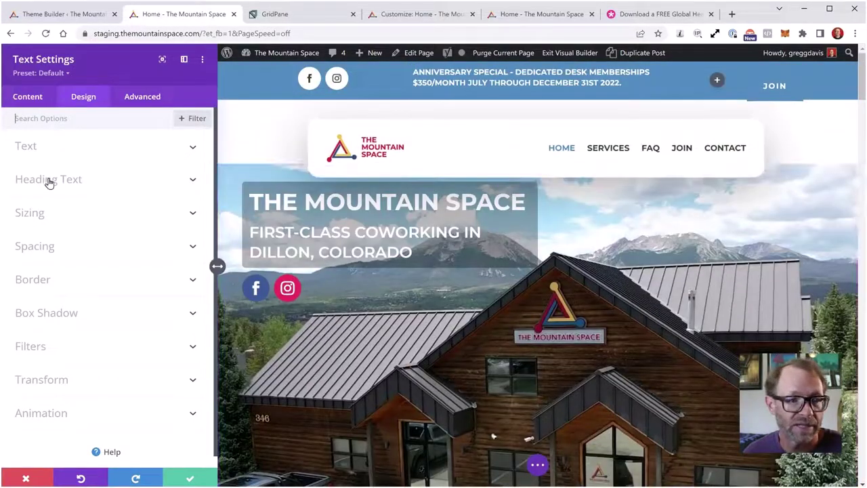
{"action": "left_click", "coordinate": [37, 252]}
{"action": "scroll", "coordinate": [72, 301], "scroll_direction": "down", "scroll_amount": 2}
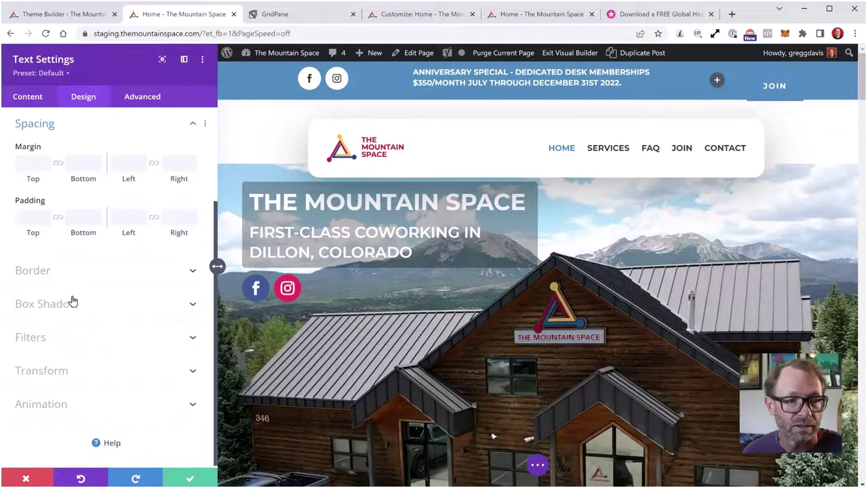
{"action": "left_click", "coordinate": [41, 127]}
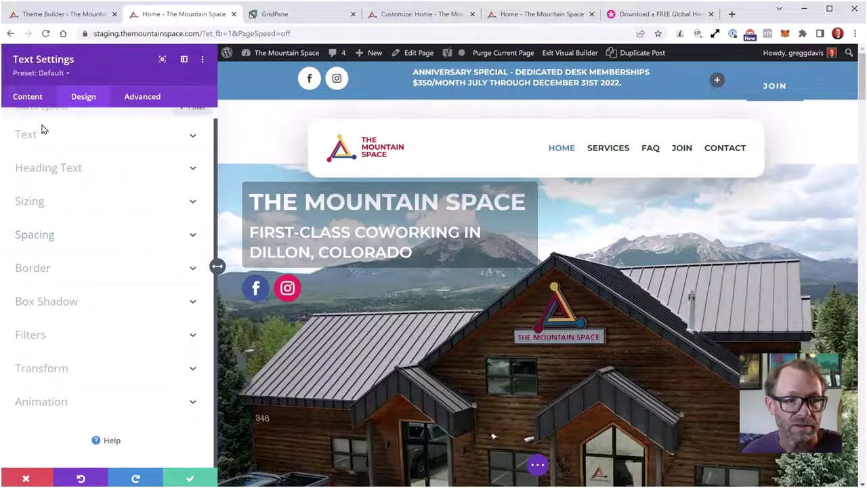
{"action": "left_click", "coordinate": [39, 237]}
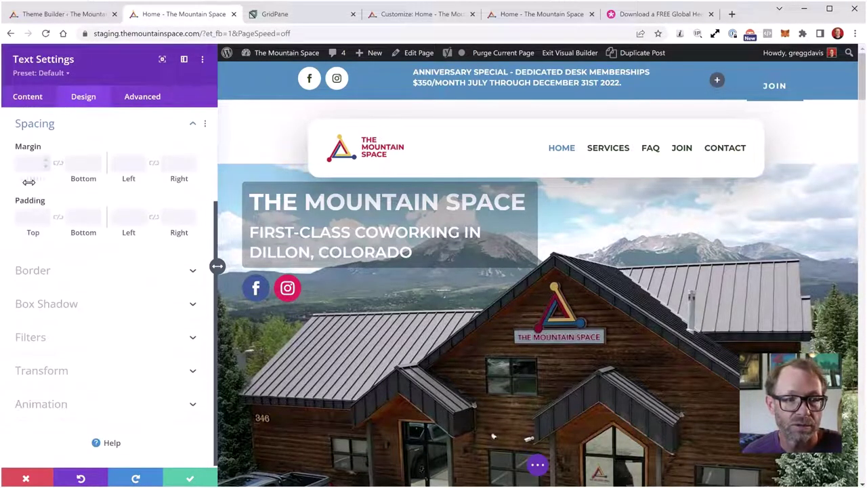
{"action": "left_click_drag", "start_coordinate": [27, 232], "coordinate": [33, 233]}
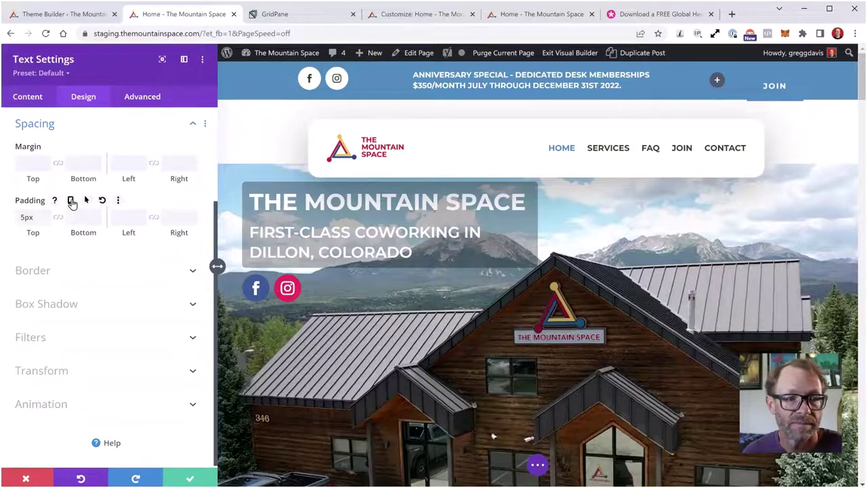
- Enable responsive padding for the promotional text and examine the header while scrolling in tablet and phone views
{"action": "left_click", "coordinate": [70, 201]}
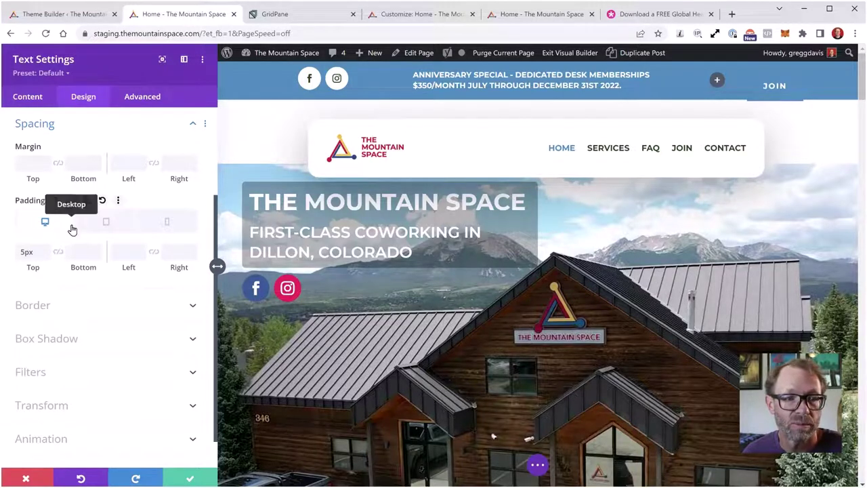
{"action": "left_click", "coordinate": [107, 223]}
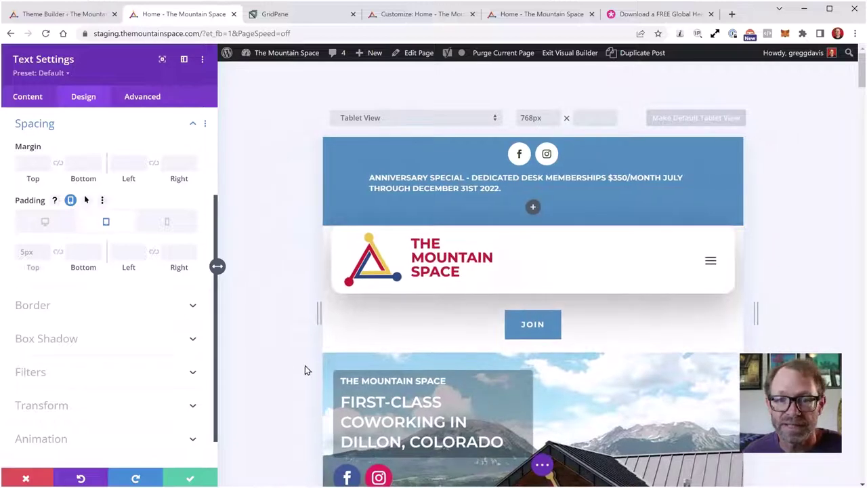
{"action": "scroll", "coordinate": [384, 347], "scroll_direction": "down", "scroll_amount": 1}
{"action": "scroll", "coordinate": [385, 347], "scroll_direction": "down", "scroll_amount": 1}
{"action": "scroll", "coordinate": [386, 338], "scroll_direction": "up", "scroll_amount": 2}
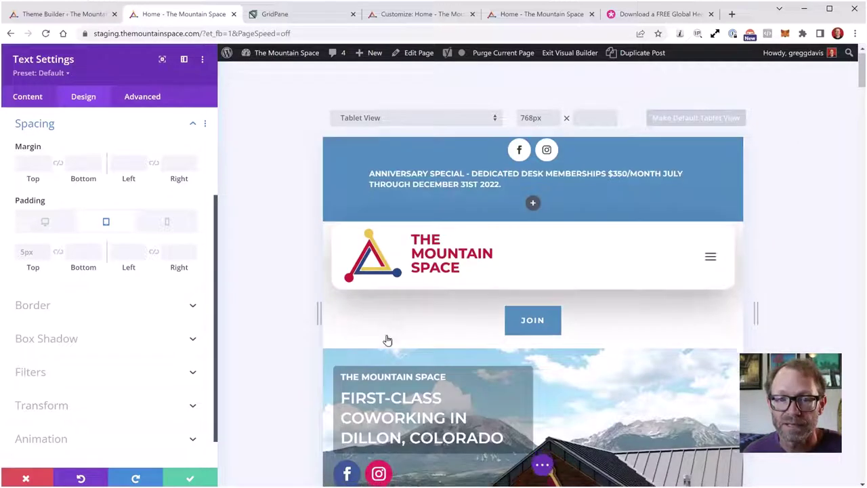
{"action": "scroll", "coordinate": [387, 341], "scroll_direction": "down", "scroll_amount": 2}
{"action": "scroll", "coordinate": [387, 339], "scroll_direction": "up", "scroll_amount": 3}
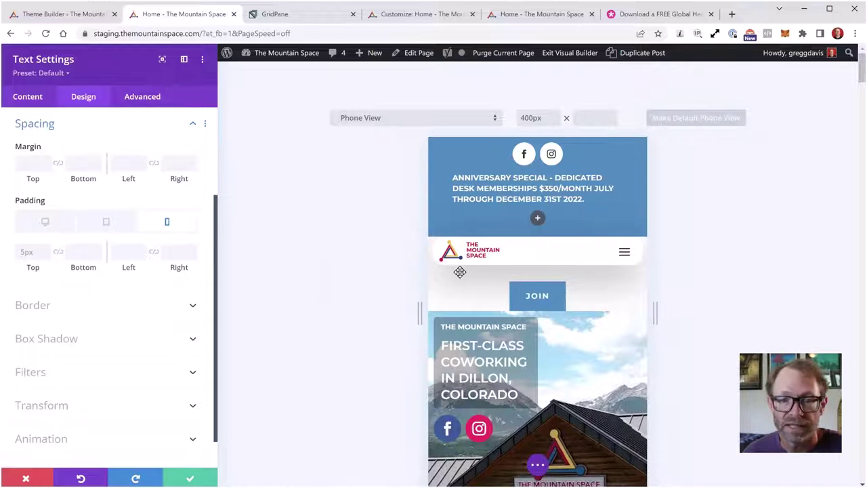
{"action": "scroll", "coordinate": [462, 274], "scroll_direction": "down", "scroll_amount": 1}
{"action": "scroll", "coordinate": [463, 274], "scroll_direction": "up", "scroll_amount": 1}
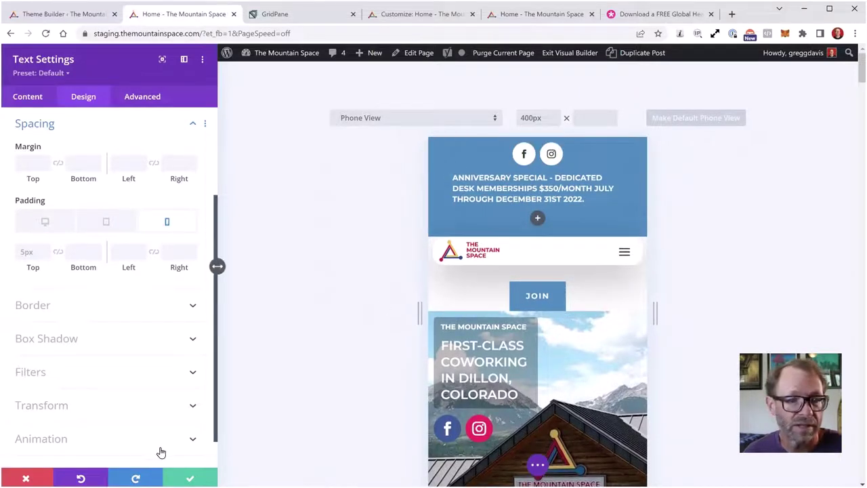
- Accept the text module changes, save the page, and check the desktop header while scrolling
{"action": "left_click", "coordinate": [187, 480]}
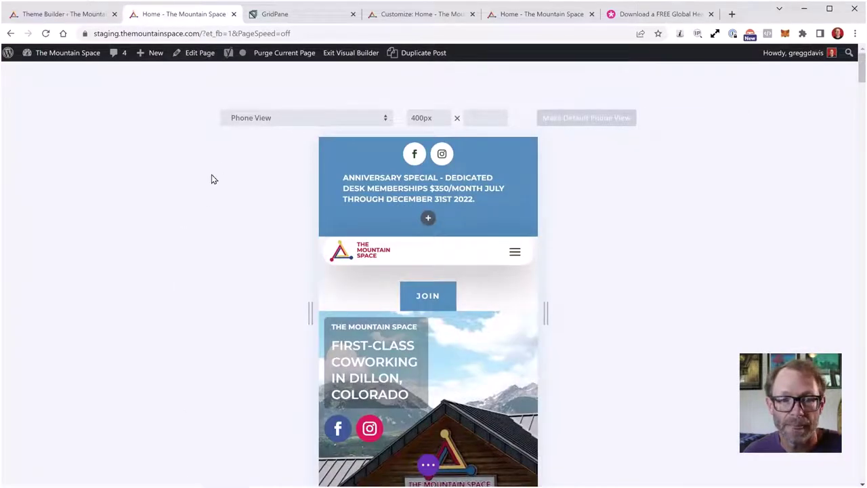
{"action": "left_click", "coordinate": [428, 466]}
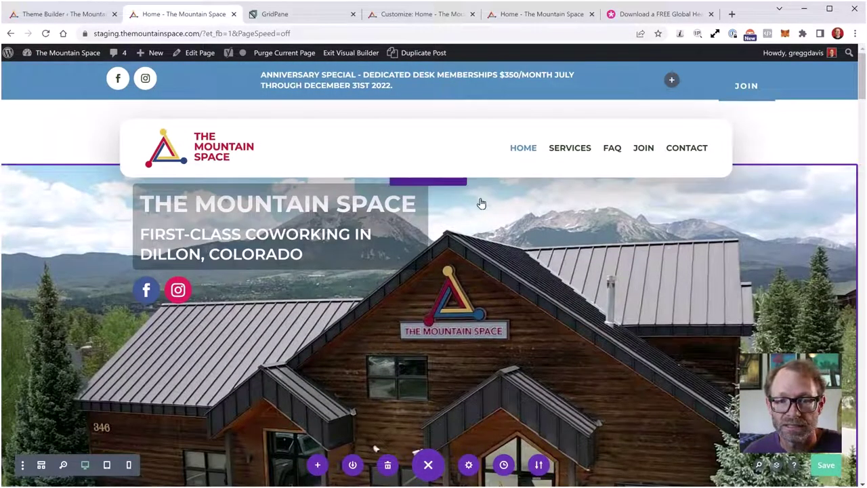
{"action": "left_click", "coordinate": [823, 467]}
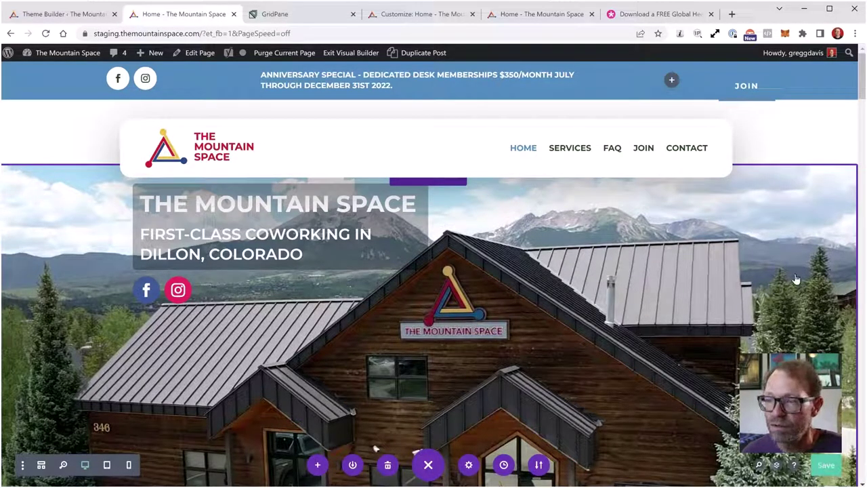
{"action": "scroll", "coordinate": [463, 197], "scroll_direction": "down", "scroll_amount": 1}
{"action": "scroll", "coordinate": [462, 197], "scroll_direction": "down", "scroll_amount": 5}
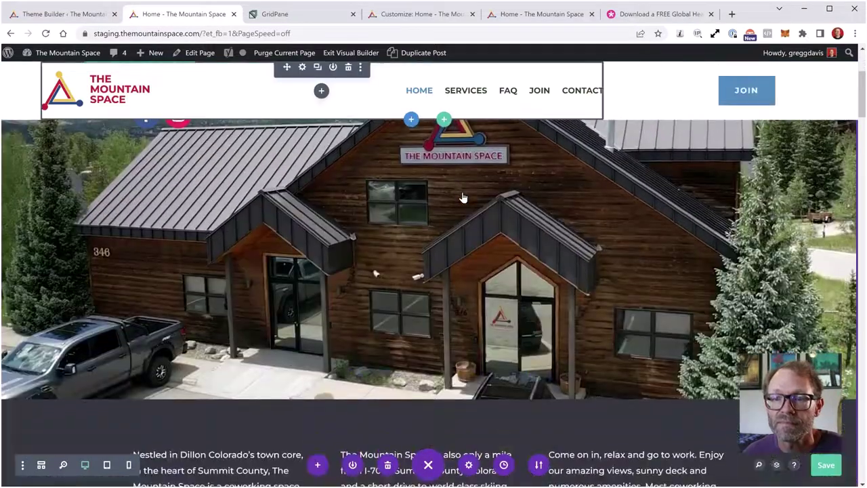
{"action": "scroll", "coordinate": [515, 169], "scroll_direction": "up", "scroll_amount": 6}
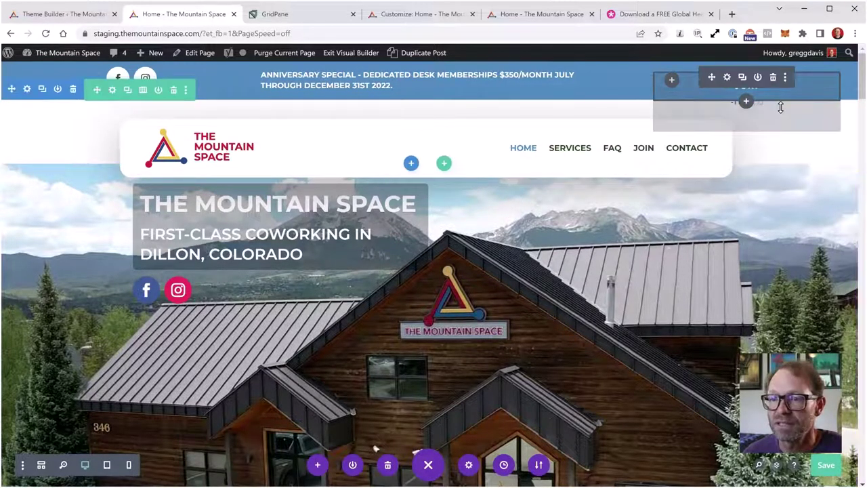
- Set the header Join button's desktop top margin to -118px and check the header while scrolling
{"action": "left_click", "coordinate": [727, 79]}
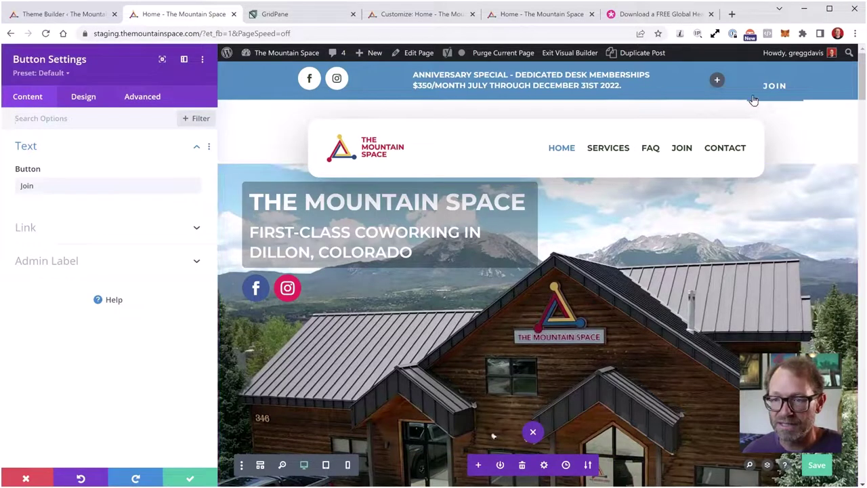
{"action": "left_click", "coordinate": [82, 97]}
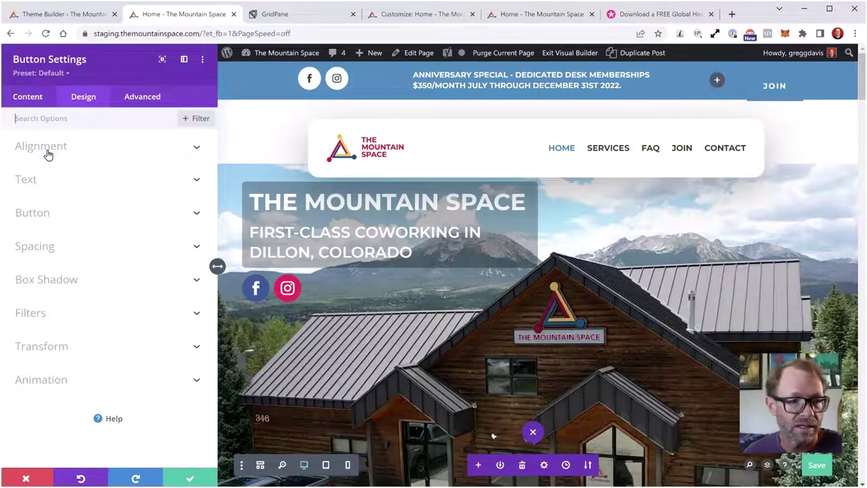
{"action": "left_click", "coordinate": [43, 217]}
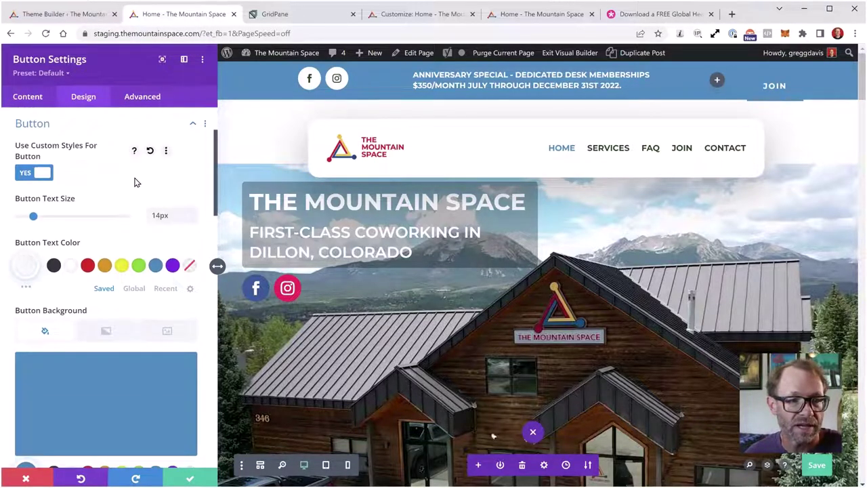
{"action": "scroll", "coordinate": [136, 182], "scroll_direction": "down", "scroll_amount": 1}
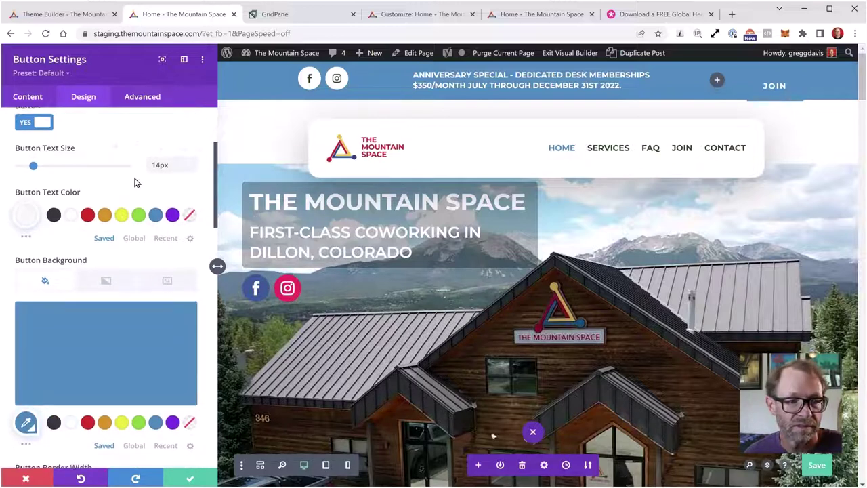
{"action": "scroll", "coordinate": [2, 131], "scroll_direction": "up", "scroll_amount": 2}
{"action": "left_click", "coordinate": [39, 181]}
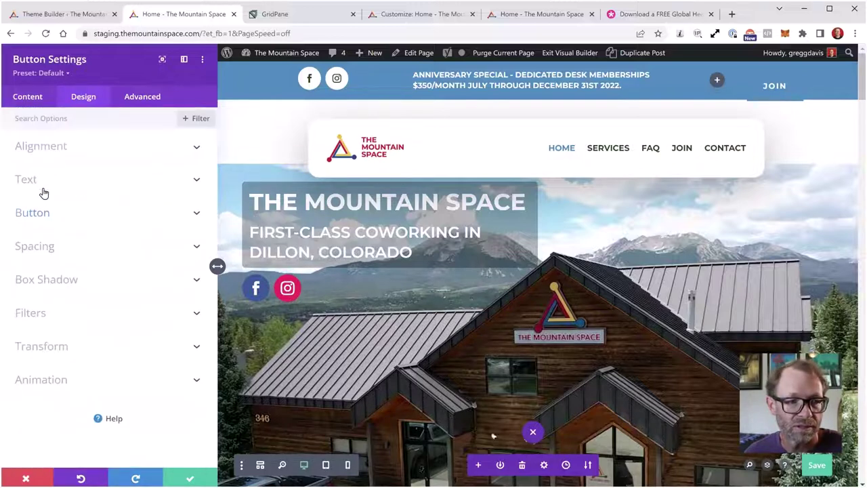
{"action": "left_click", "coordinate": [49, 252]}
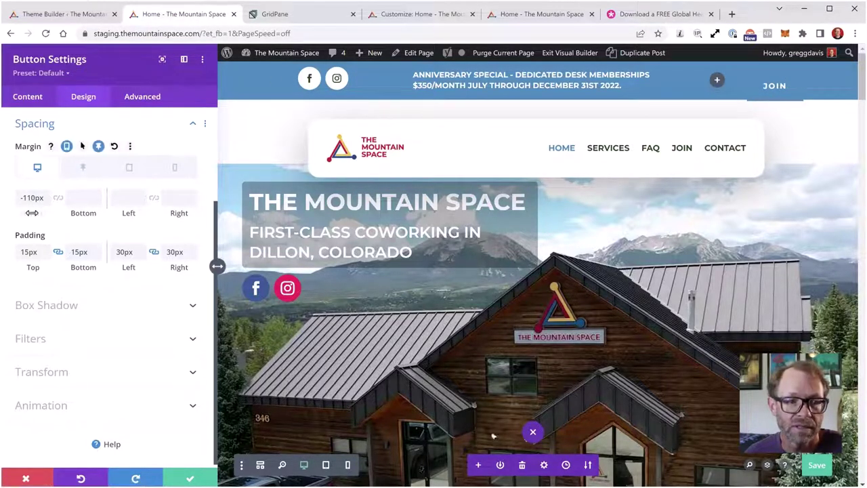
{"action": "left_click_drag", "start_coordinate": [40, 212], "coordinate": [35, 212]}
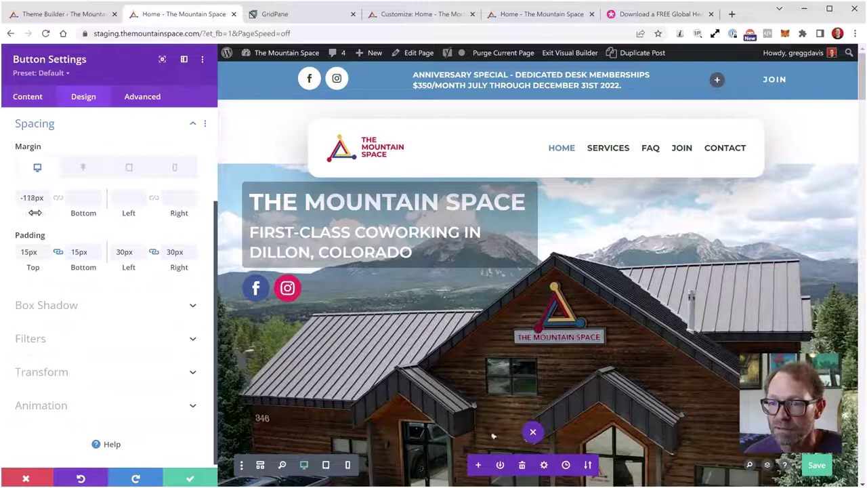
{"action": "left_click_drag", "start_coordinate": [36, 212], "coordinate": [35, 213]}
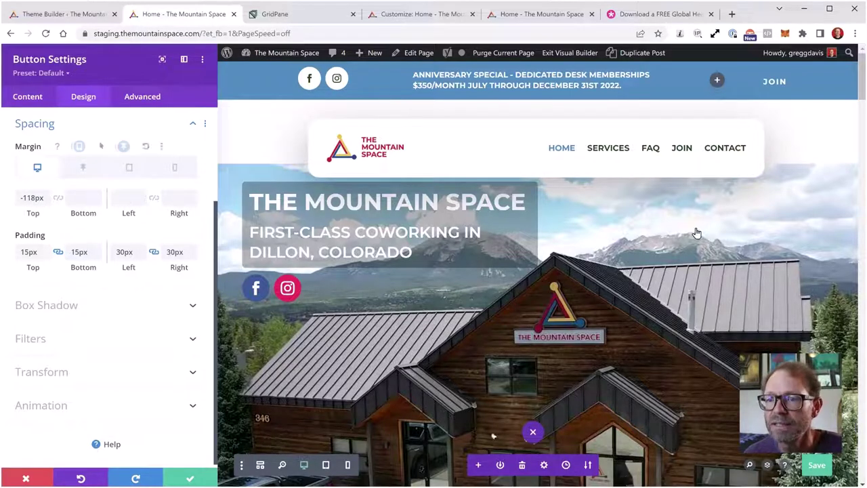
{"action": "scroll", "coordinate": [702, 242], "scroll_direction": "down", "scroll_amount": 3}
{"action": "scroll", "coordinate": [701, 242], "scroll_direction": "up", "scroll_amount": 3}
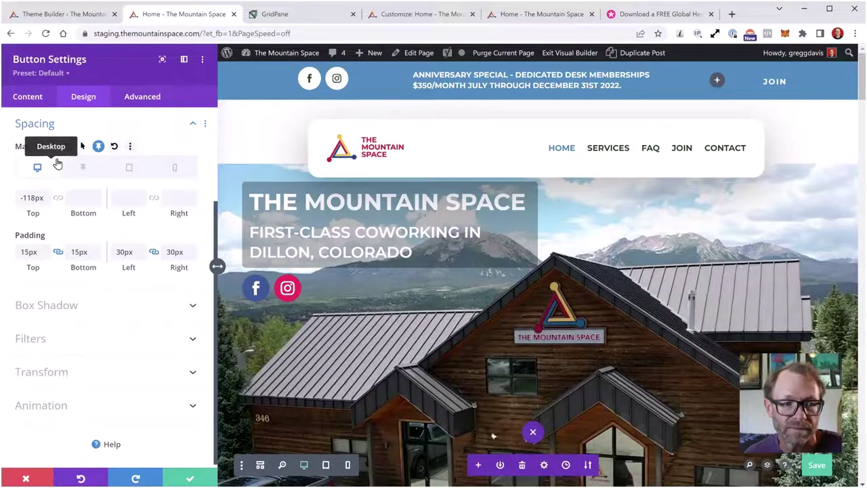
- Review the Join button's margin in tablet and phone views, check tablet scrolling, and save the page
{"action": "left_click", "coordinate": [67, 148]}
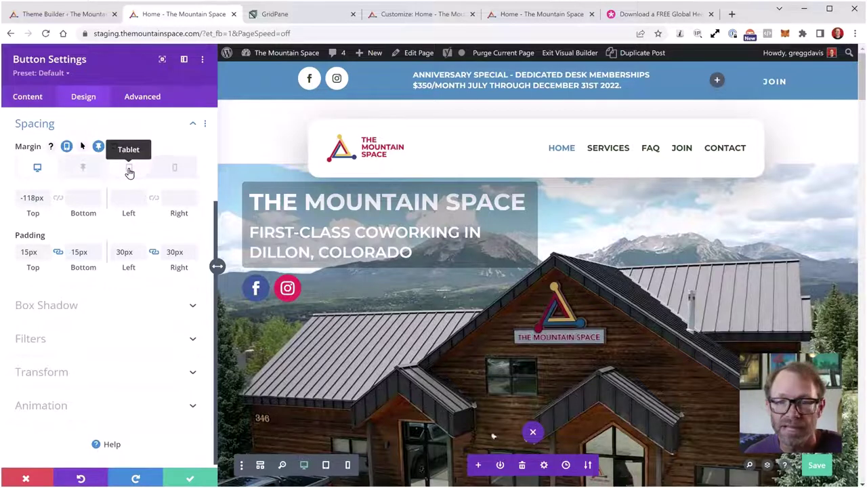
{"action": "left_click", "coordinate": [128, 169]}
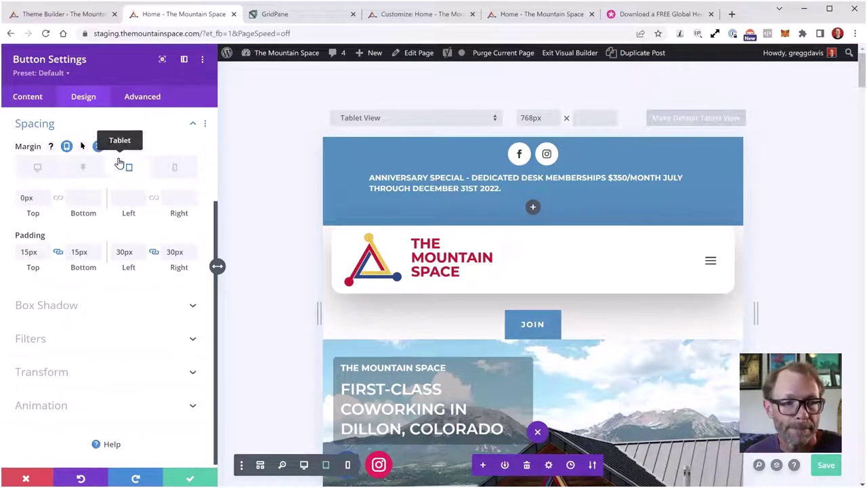
{"action": "left_click", "coordinate": [175, 170]}
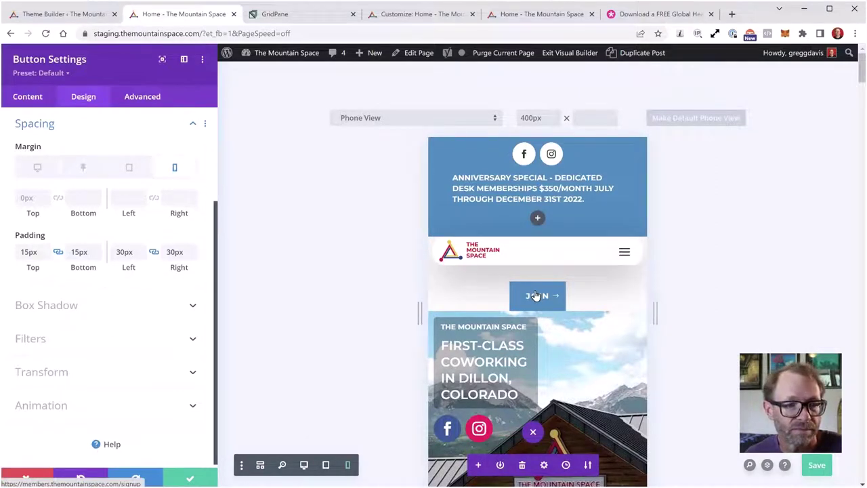
{"action": "left_click", "coordinate": [130, 168]}
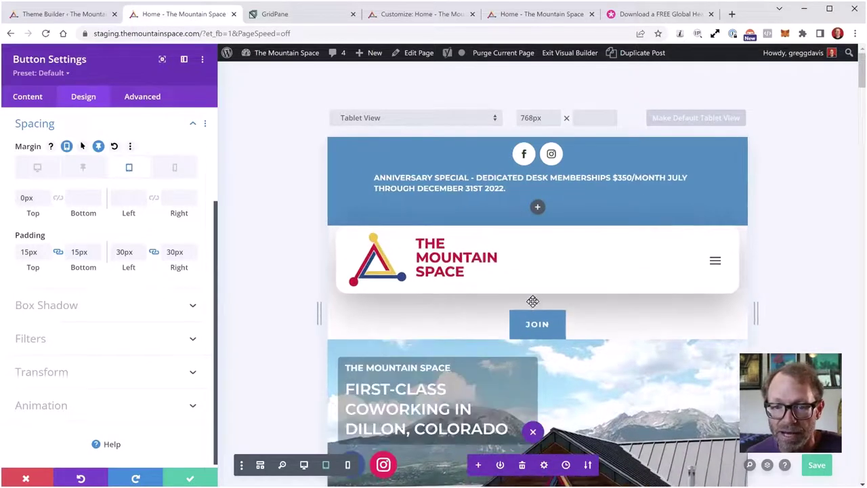
{"action": "scroll", "coordinate": [566, 316], "scroll_direction": "down", "scroll_amount": 2}
{"action": "scroll", "coordinate": [565, 316], "scroll_direction": "down", "scroll_amount": 3}
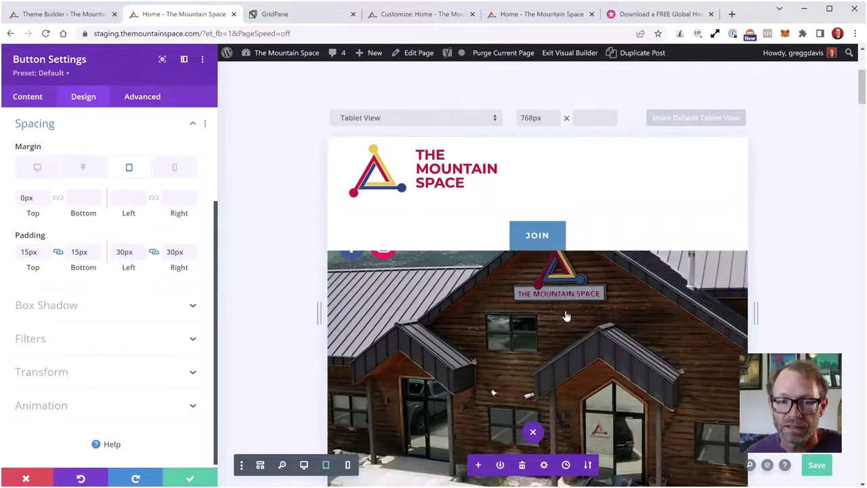
{"action": "scroll", "coordinate": [566, 315], "scroll_direction": "up", "scroll_amount": 5}
{"action": "key", "text": "ctrl+s"}
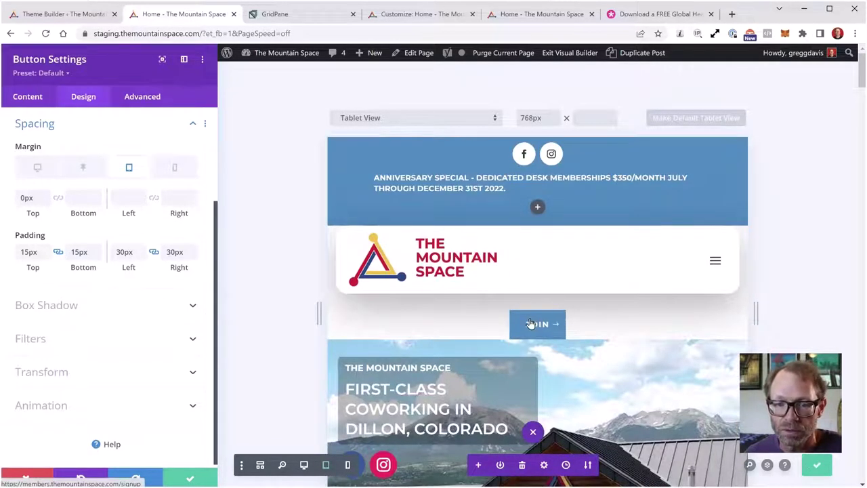
- Set the Join button's tablet margins to -18px at the top and 13px at the bottom
{"action": "left_click", "coordinate": [128, 169]}
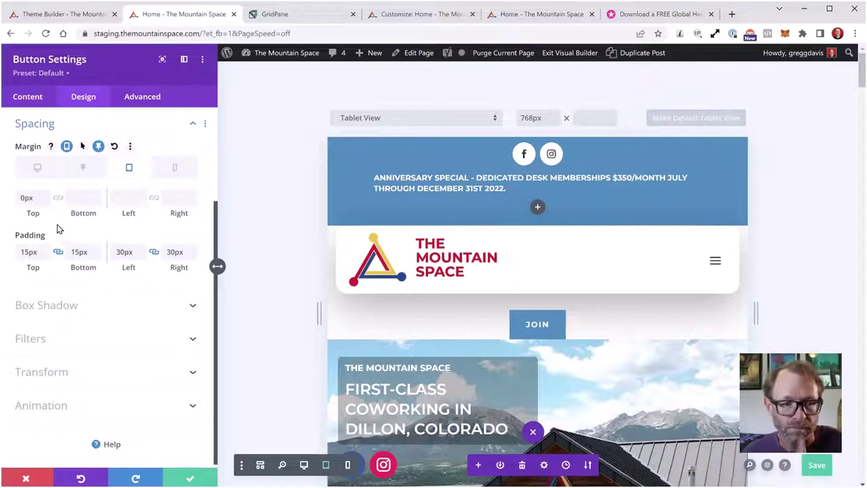
{"action": "left_click_drag", "start_coordinate": [39, 215], "coordinate": [9, 216]}
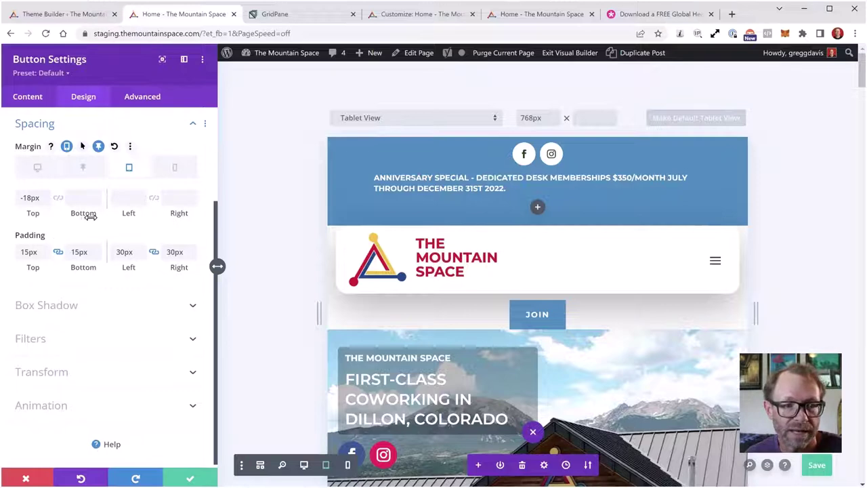
{"action": "left_click_drag", "start_coordinate": [81, 214], "coordinate": [97, 213]}
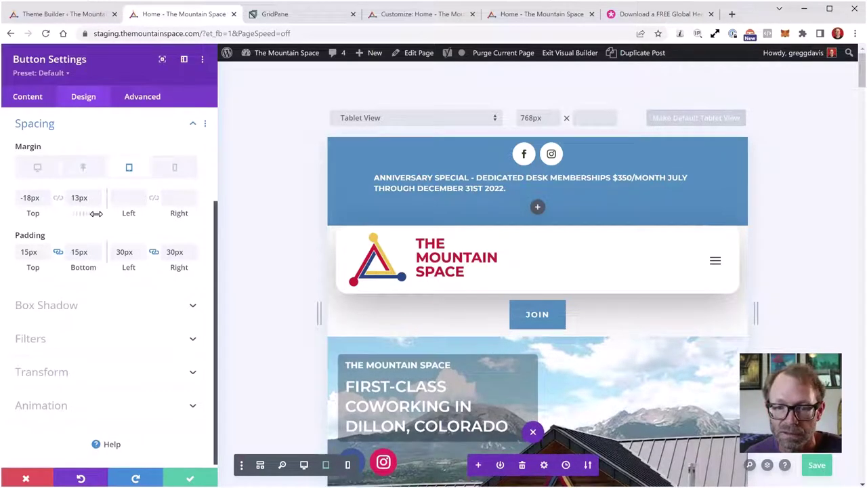
- Review the Join button's phone margins, accept the button changes, and save the page
{"action": "left_click", "coordinate": [175, 169]}
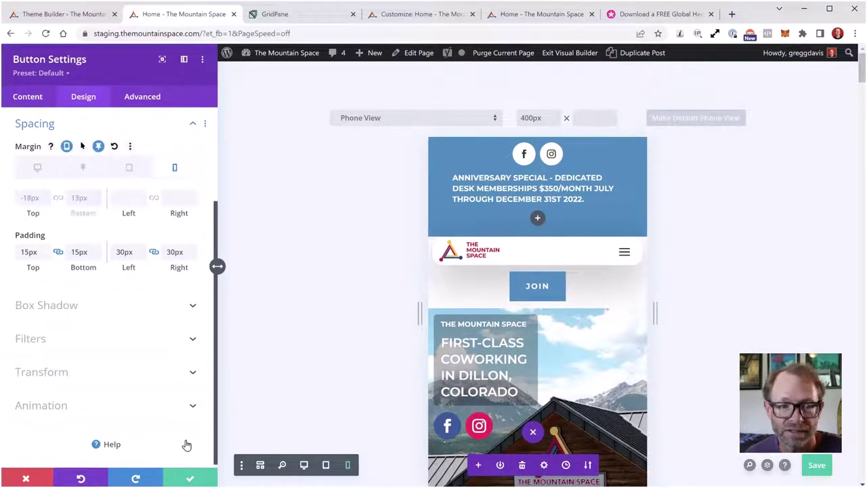
{"action": "left_click", "coordinate": [190, 480]}
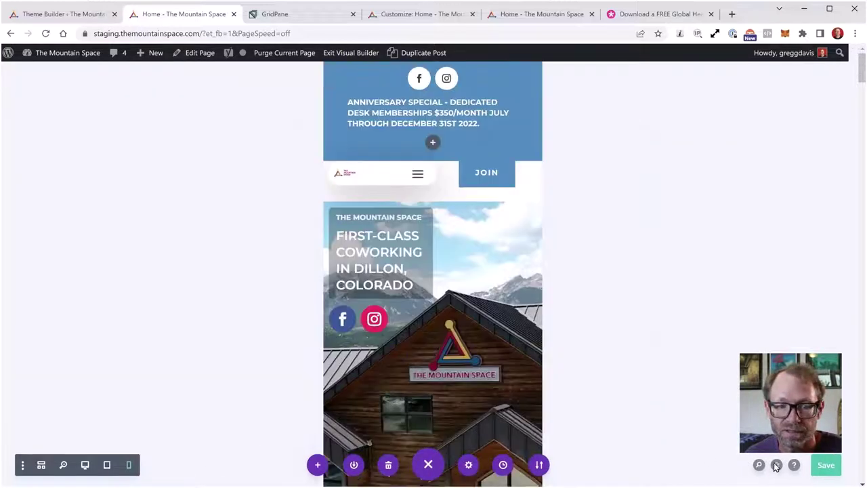
{"action": "left_click", "coordinate": [825, 468]}
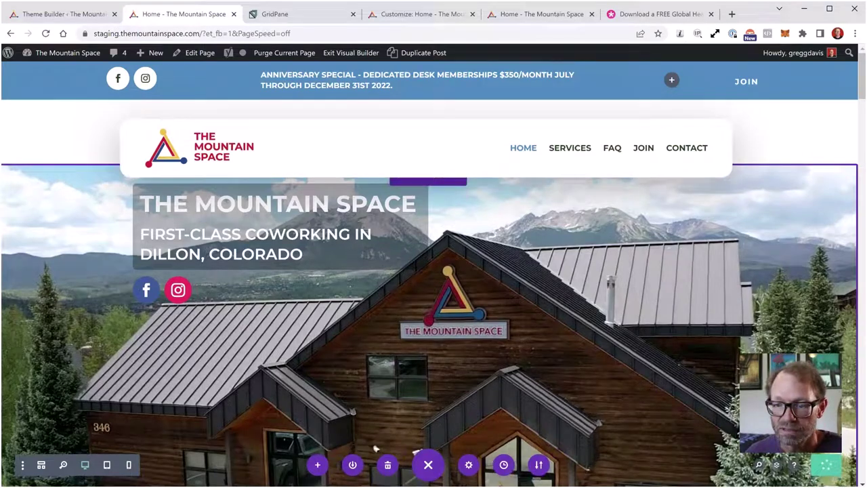
- Check the desktop header's change between its normal and sticky states while scrolling in the builder
{"action": "scroll", "coordinate": [747, 337], "scroll_direction": "down", "scroll_amount": 5}
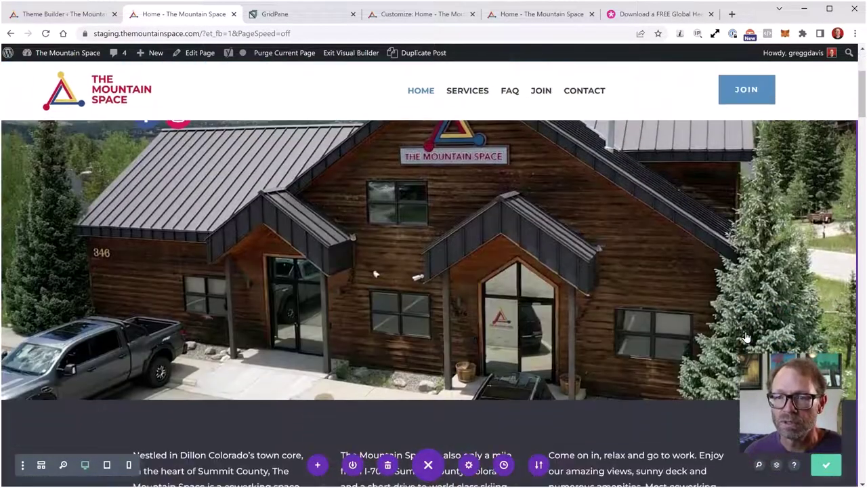
{"action": "scroll", "coordinate": [668, 296], "scroll_direction": "up", "scroll_amount": 5}
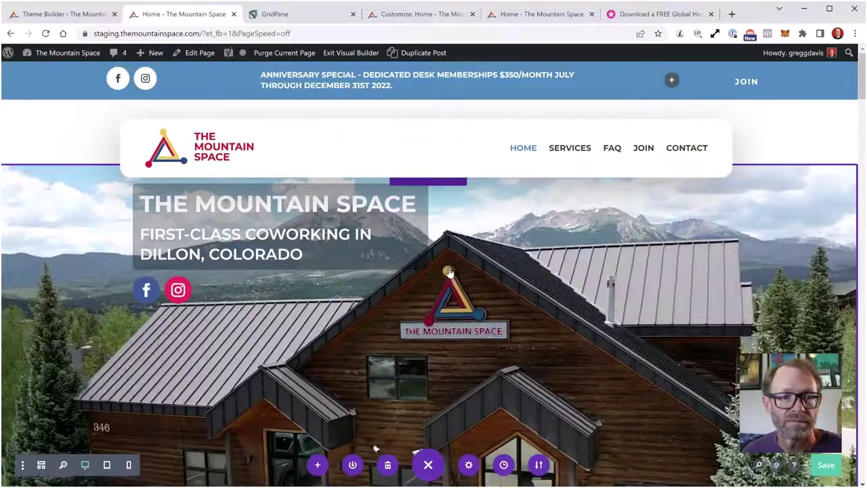
{"action": "scroll", "coordinate": [442, 282], "scroll_direction": "down", "scroll_amount": 5}
{"action": "scroll", "coordinate": [442, 277], "scroll_direction": "up", "scroll_amount": 5}
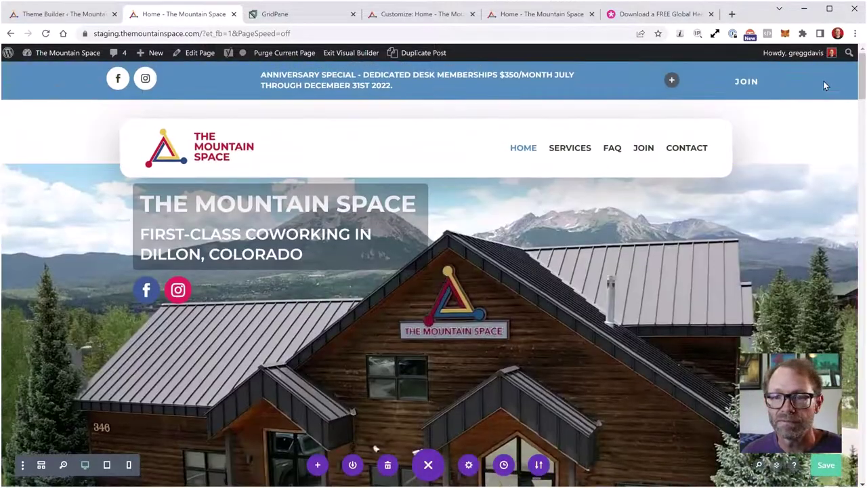
- Exit the visual builder, reload the home page, and examine the published header's sticky transition while scrolling
{"action": "left_click", "coordinate": [344, 52]}
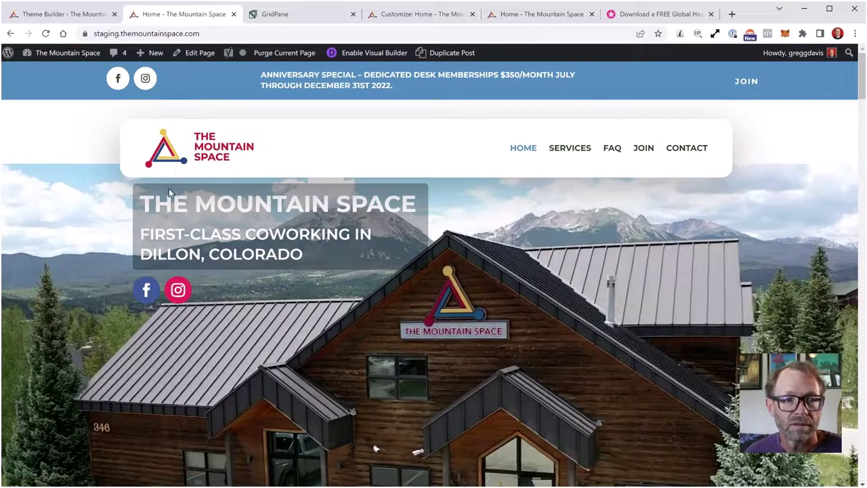
{"action": "left_click", "coordinate": [46, 33]}
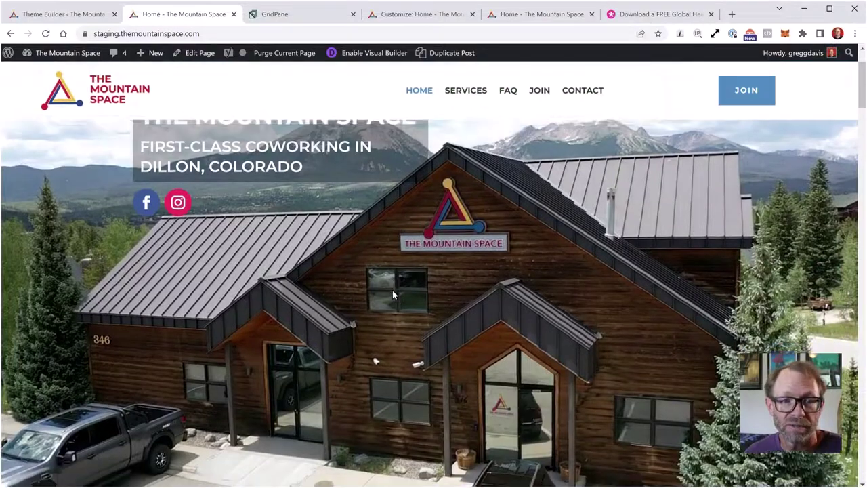
{"action": "scroll", "coordinate": [393, 293], "scroll_direction": "down", "scroll_amount": 5}
{"action": "scroll", "coordinate": [395, 295], "scroll_direction": "up", "scroll_amount": 5}
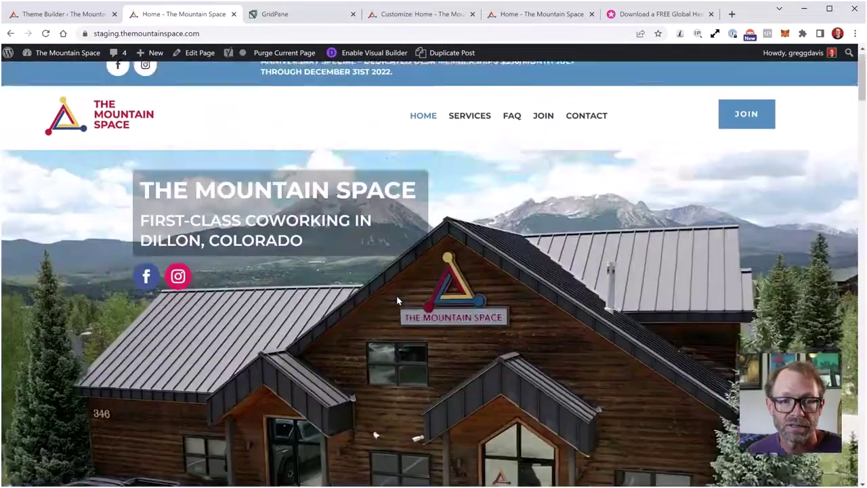
{"action": "scroll", "coordinate": [398, 301], "scroll_direction": "down", "scroll_amount": 5}
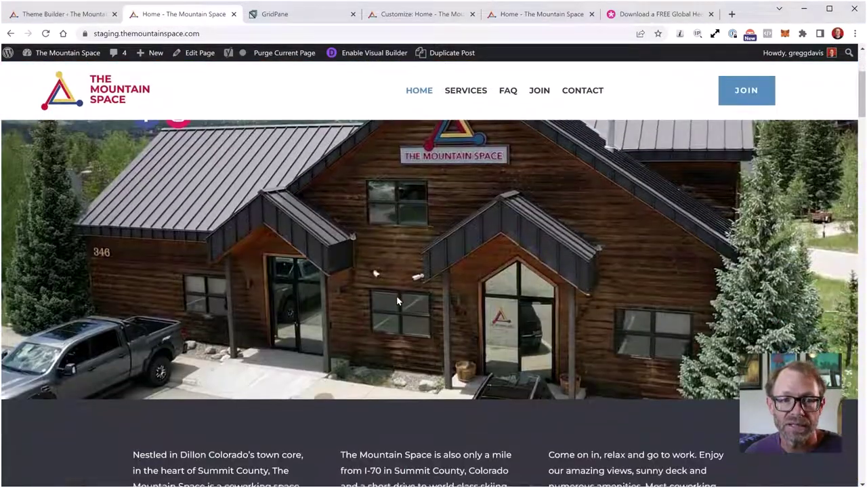
{"action": "scroll", "coordinate": [398, 300], "scroll_direction": "up", "scroll_amount": 3}
{"action": "scroll", "coordinate": [398, 300], "scroll_direction": "up", "scroll_amount": 3}
{"action": "scroll", "coordinate": [398, 300], "scroll_direction": "down", "scroll_amount": 3}
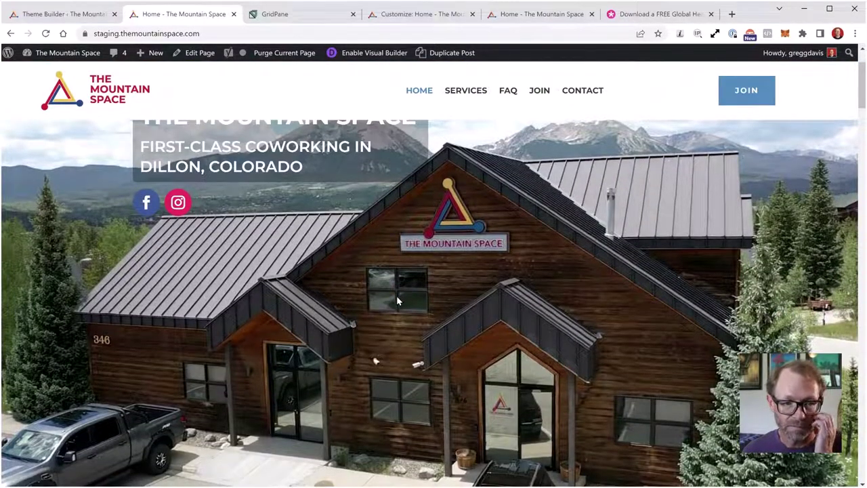
{"action": "scroll", "coordinate": [397, 296], "scroll_direction": "up", "scroll_amount": 3}
{"action": "scroll", "coordinate": [244, 315], "scroll_direction": "down", "scroll_amount": 5}
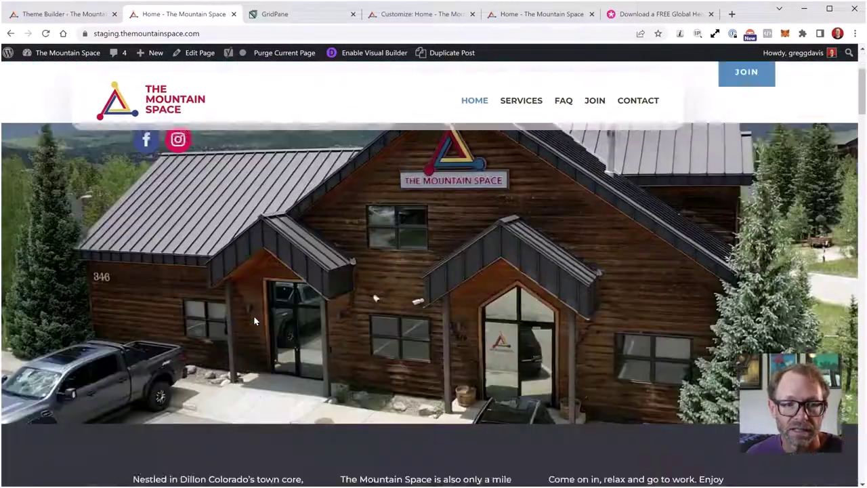
{"action": "scroll", "coordinate": [254, 316], "scroll_direction": "up", "scroll_amount": 5}
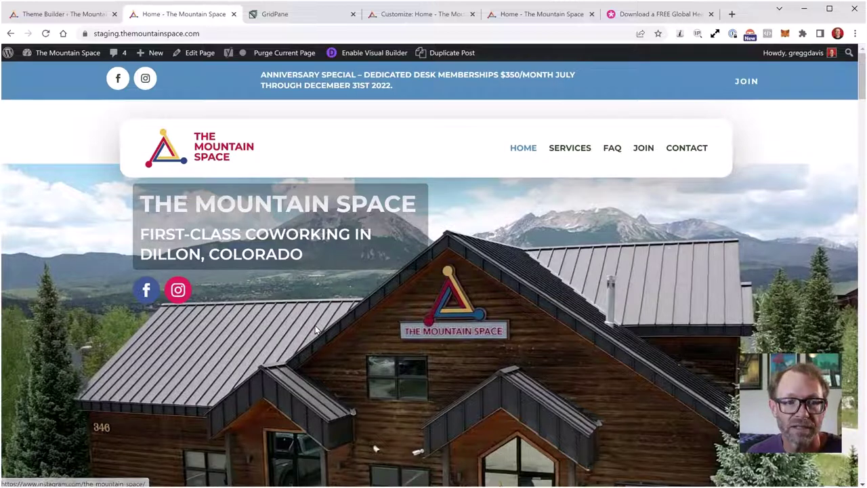
{"action": "scroll", "coordinate": [315, 325], "scroll_direction": "down", "scroll_amount": 3}
{"action": "scroll", "coordinate": [328, 331], "scroll_direction": "up", "scroll_amount": 3}
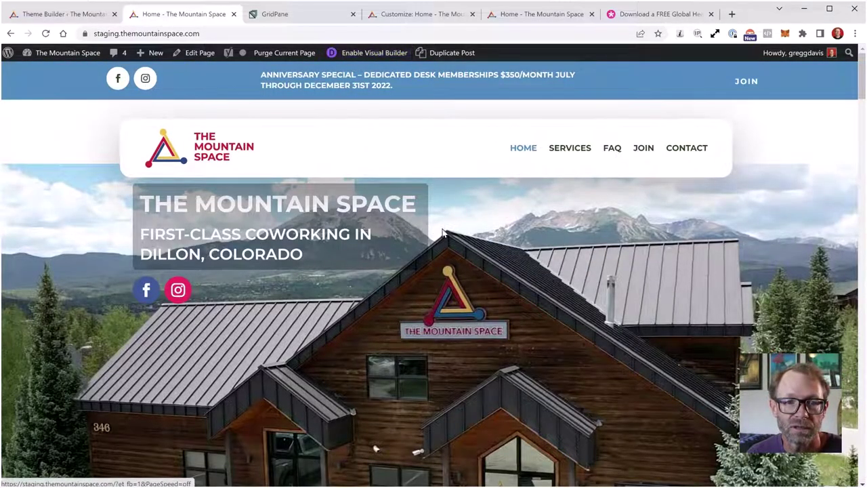
- Examine the global header while scrolling on the Services page, and return to the Home page
{"action": "left_click", "coordinate": [570, 149]}
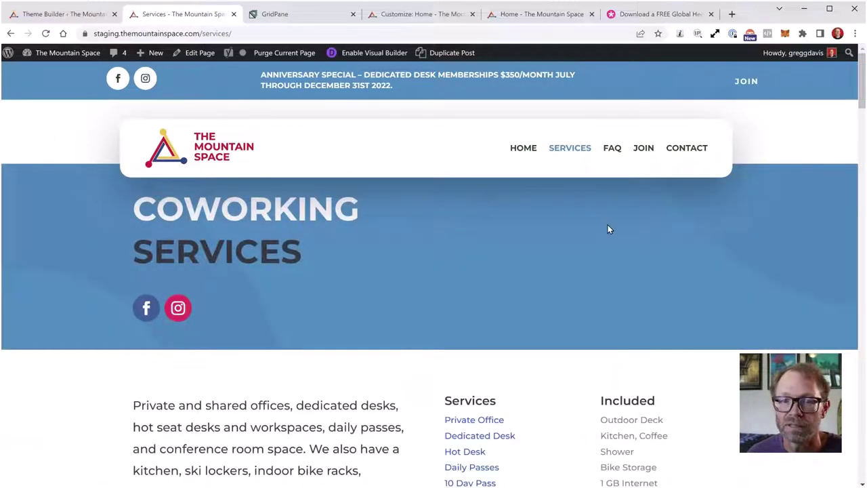
{"action": "scroll", "coordinate": [608, 228], "scroll_direction": "down", "scroll_amount": 10}
{"action": "scroll", "coordinate": [605, 245], "scroll_direction": "down", "scroll_amount": 4}
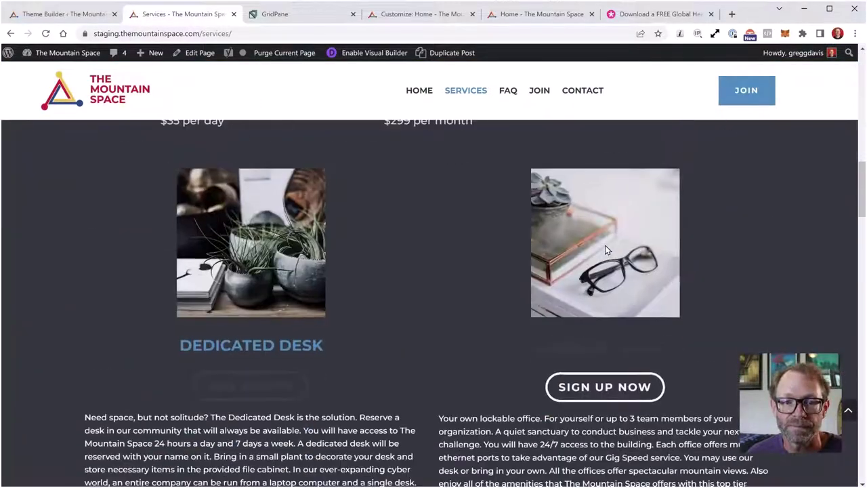
{"action": "scroll", "coordinate": [605, 246], "scroll_direction": "up", "scroll_amount": 15}
{"action": "left_click", "coordinate": [522, 149]}
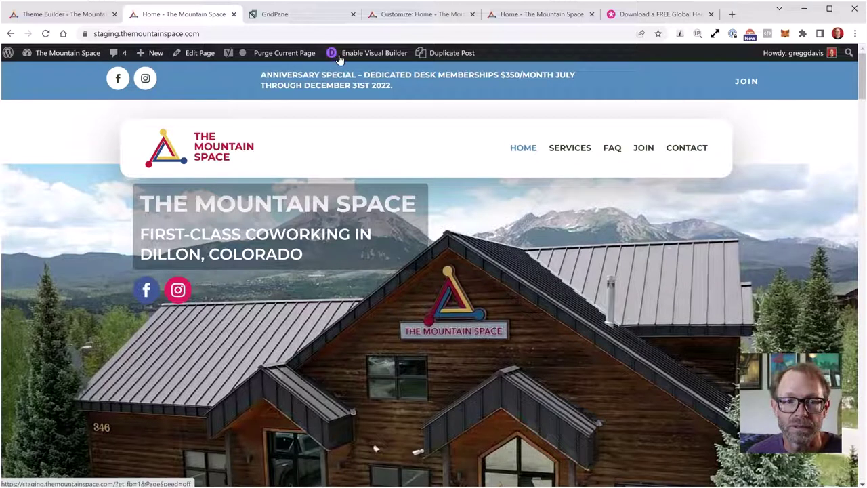
- Enable the visual builder on the home page and check the header while scrolling
{"action": "left_click", "coordinate": [364, 53]}
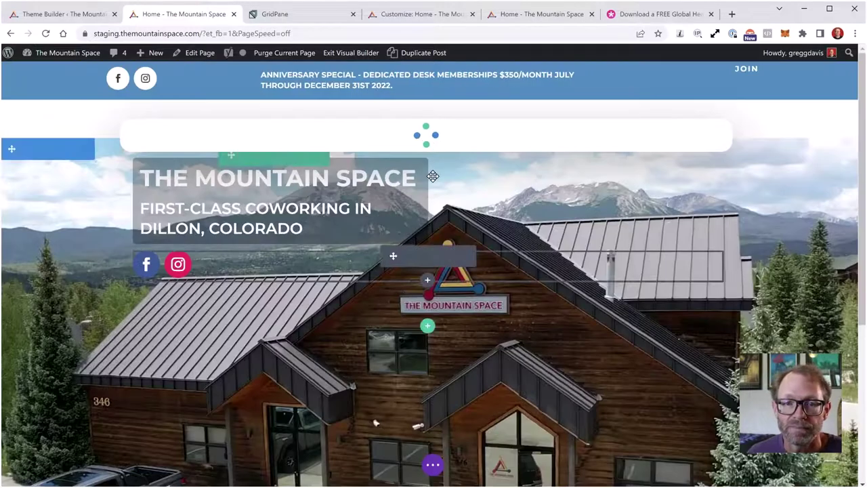
{"action": "scroll", "coordinate": [350, 384], "scroll_direction": "down", "scroll_amount": 7}
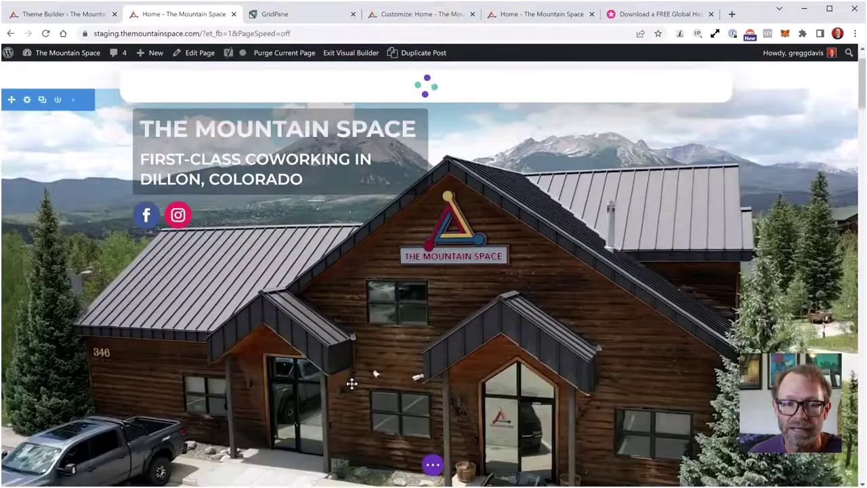
{"action": "scroll", "coordinate": [360, 367], "scroll_direction": "up", "scroll_amount": 4}
{"action": "scroll", "coordinate": [360, 368], "scroll_direction": "up", "scroll_amount": 5}
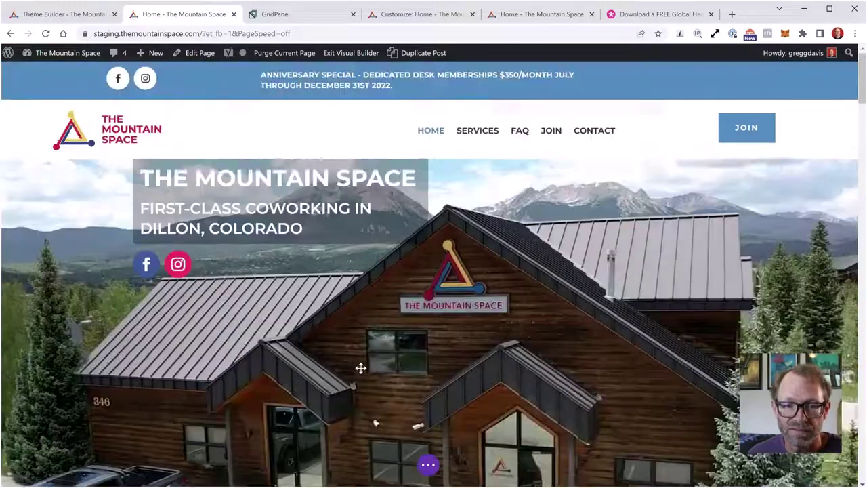
{"action": "scroll", "coordinate": [360, 366], "scroll_direction": "down", "scroll_amount": 3}
{"action": "scroll", "coordinate": [368, 360], "scroll_direction": "up", "scroll_amount": 3}
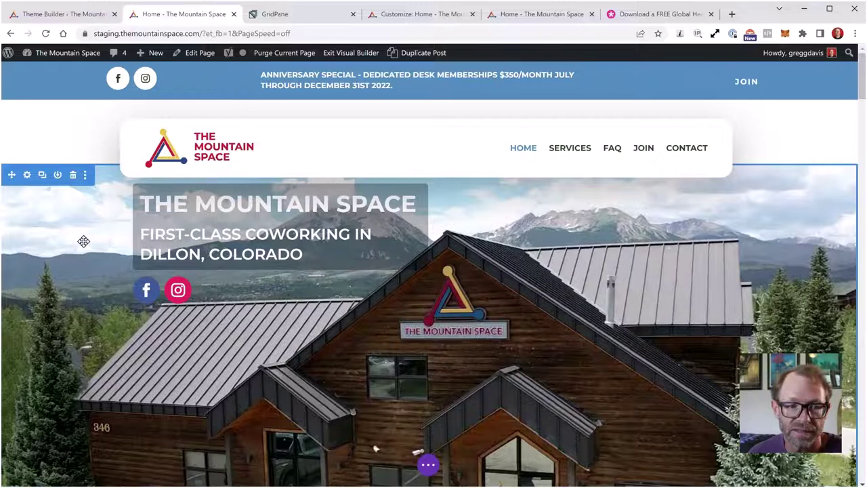
{"action": "scroll", "coordinate": [83, 242], "scroll_direction": "down", "scroll_amount": 2}
{"action": "scroll", "coordinate": [81, 242], "scroll_direction": "up", "scroll_amount": 2}
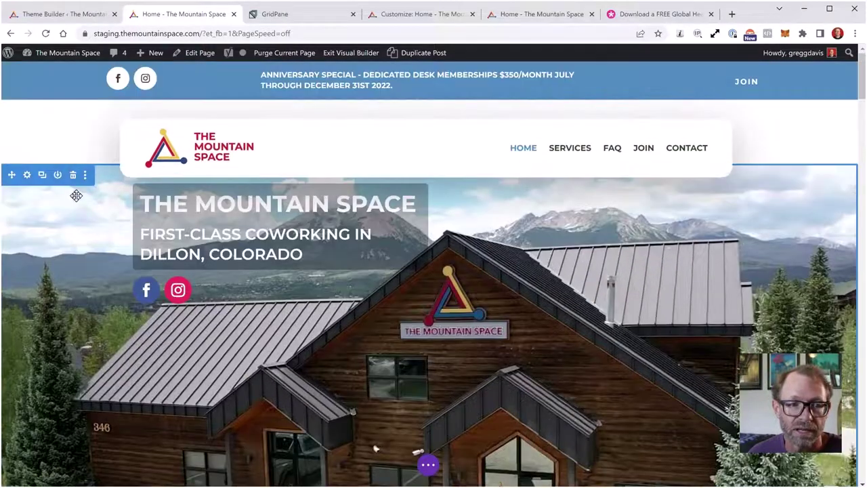
- Save the hero section's social media icons module to the Divi Library as "social icon"
{"action": "left_click", "coordinate": [27, 175]}
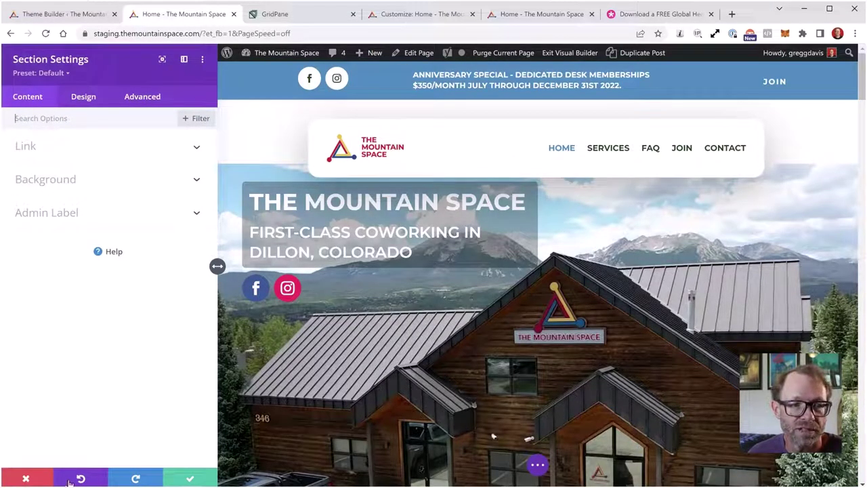
{"action": "left_click", "coordinate": [27, 480]}
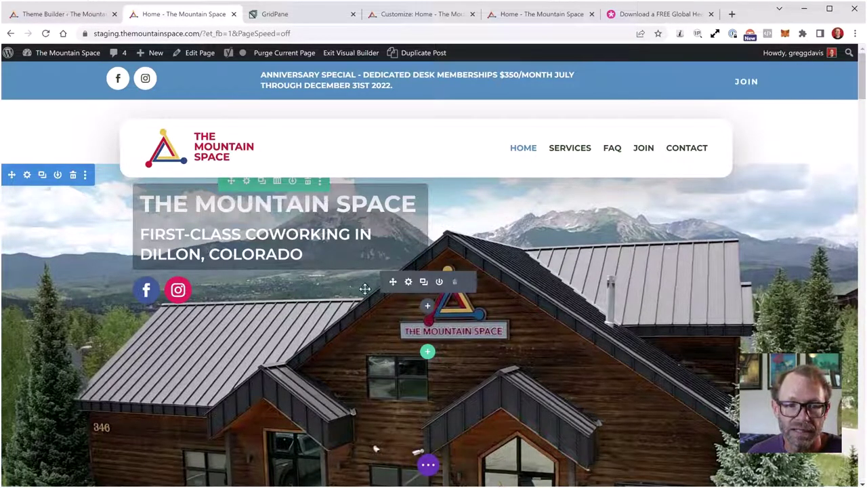
{"action": "left_click", "coordinate": [438, 281]}
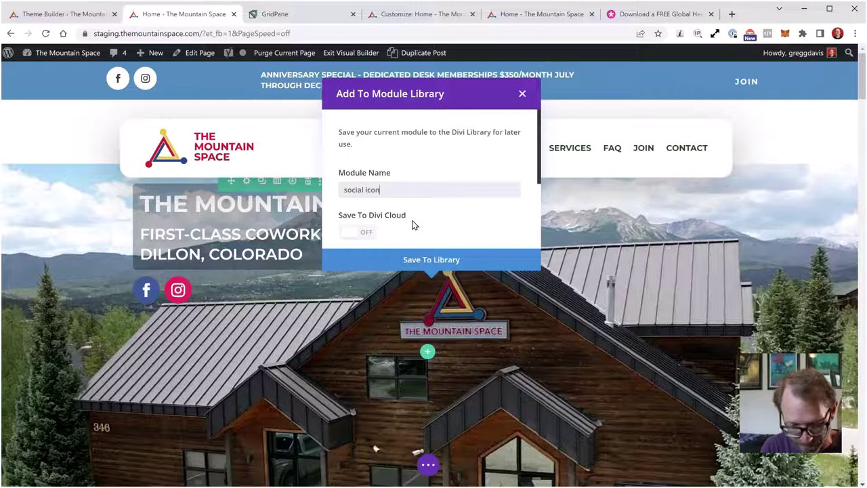
{"action": "left_click", "coordinate": [455, 261]}
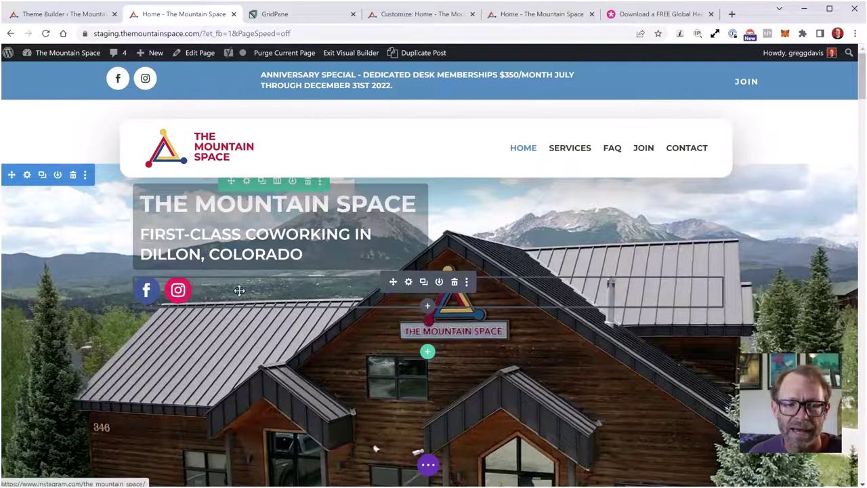
- Delete the hero section's social media icons module, save the page, and exit the visual builder
{"action": "left_click", "coordinate": [455, 283]}
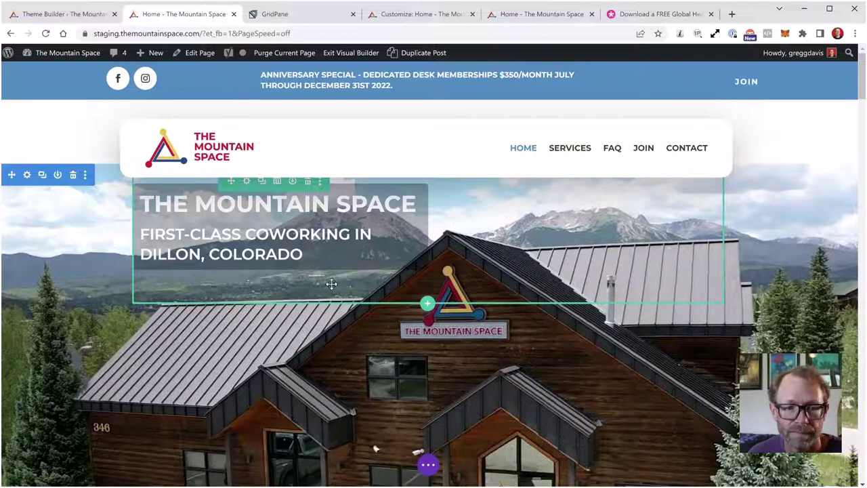
{"action": "left_click", "coordinate": [429, 466]}
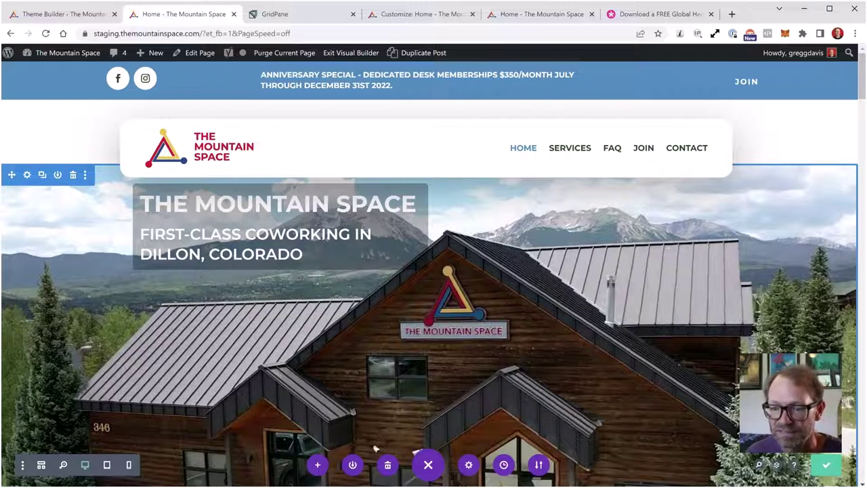
{"action": "left_click", "coordinate": [351, 53]}
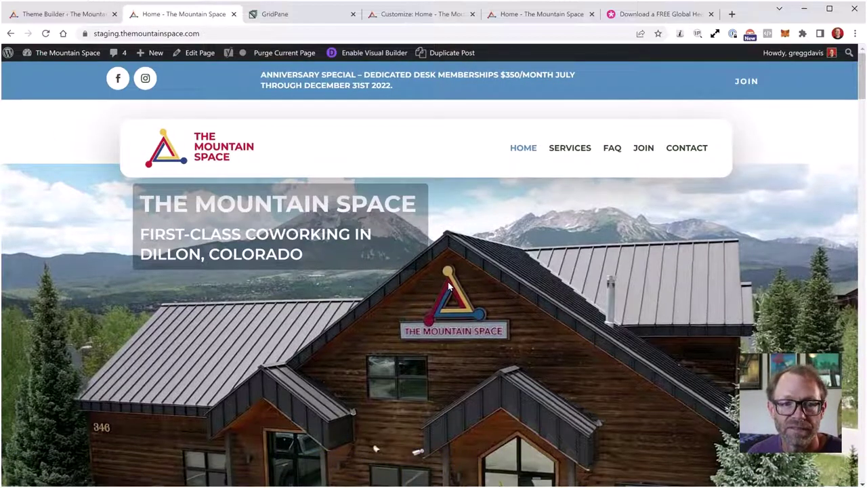
- Review the published home page down to the contact section and check the header on returning to the start
{"action": "scroll", "coordinate": [449, 285], "scroll_direction": "down", "scroll_amount": 20}
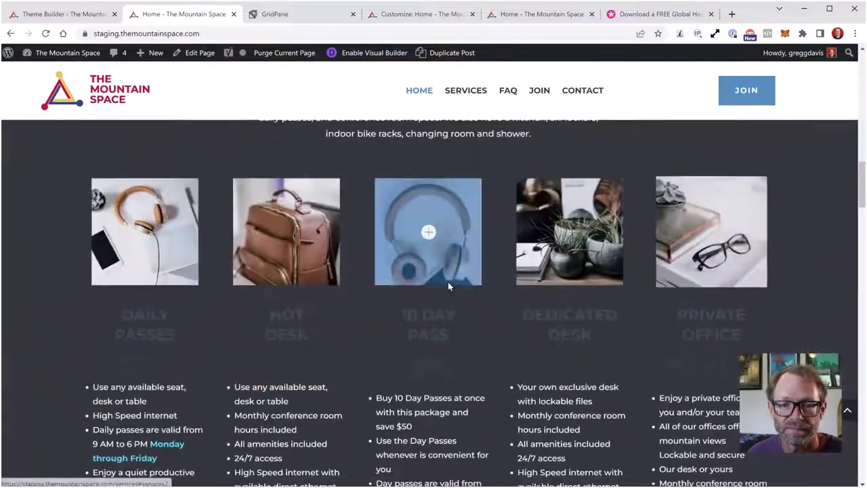
{"action": "scroll", "coordinate": [448, 285], "scroll_direction": "down", "scroll_amount": 15}
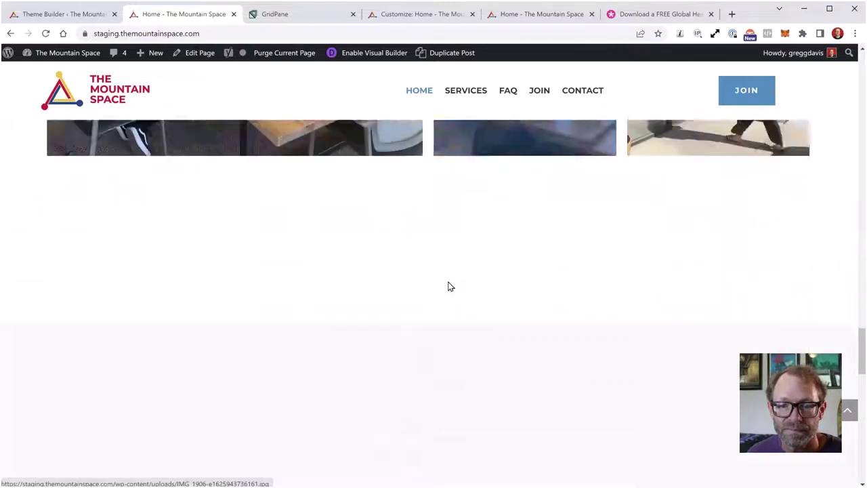
{"action": "scroll", "coordinate": [448, 285], "scroll_direction": "down", "scroll_amount": 5}
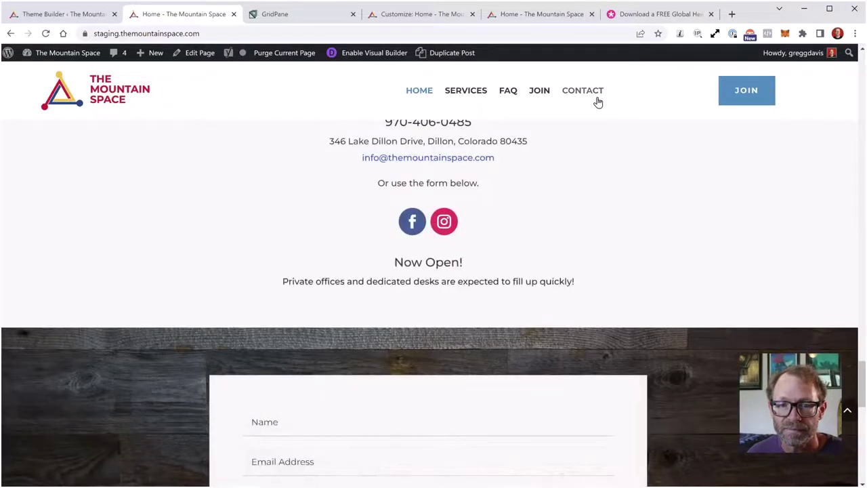
{"action": "scroll", "coordinate": [612, 234], "scroll_direction": "up", "scroll_amount": 20}
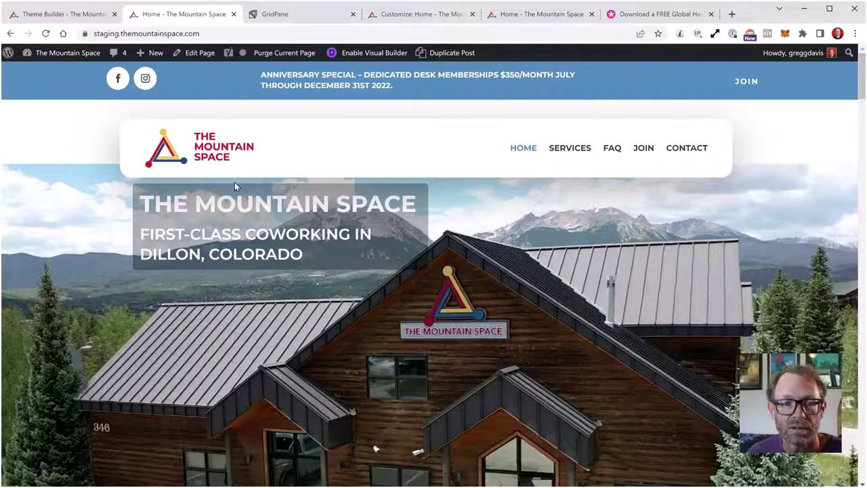
{"action": "scroll", "coordinate": [254, 218], "scroll_direction": "down", "scroll_amount": 5}
{"action": "scroll", "coordinate": [256, 221], "scroll_direction": "up", "scroll_amount": 5}
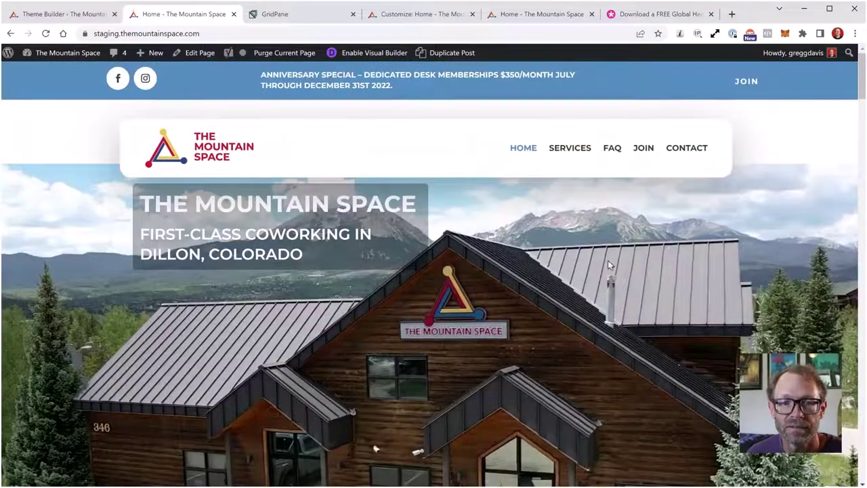
- Inspect the home page with device emulation, dock the developer tools below the page, and preview the header on iPad Air
{"action": "right_click", "coordinate": [708, 290]}
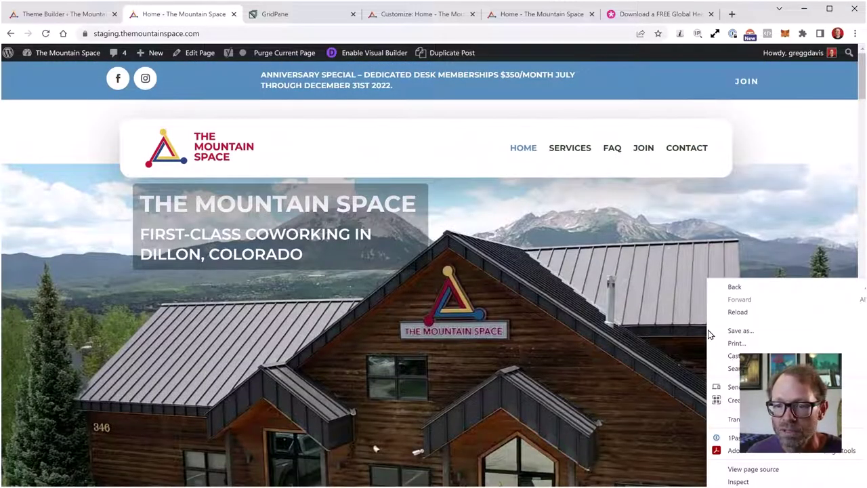
{"action": "left_click", "coordinate": [740, 481]}
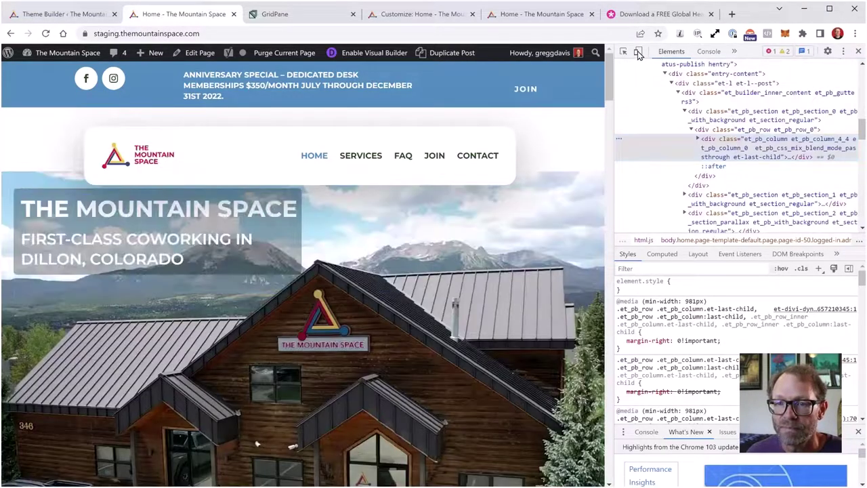
{"action": "left_click", "coordinate": [638, 52]}
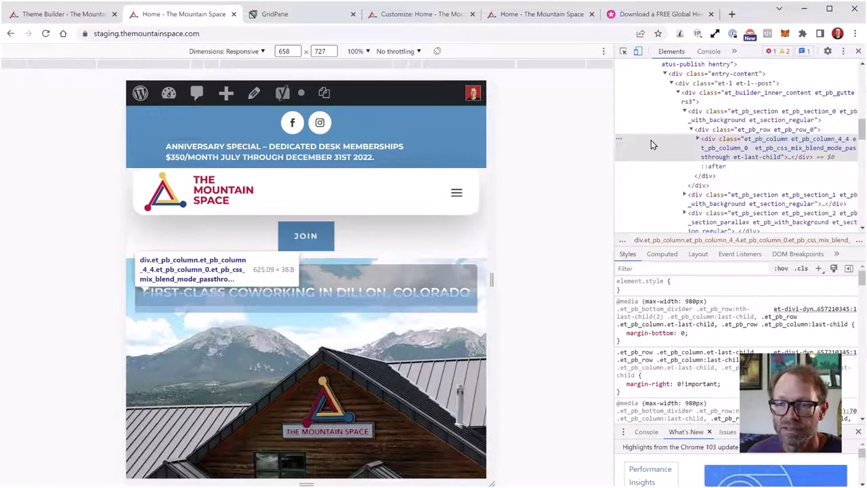
{"action": "left_click", "coordinate": [843, 51]}
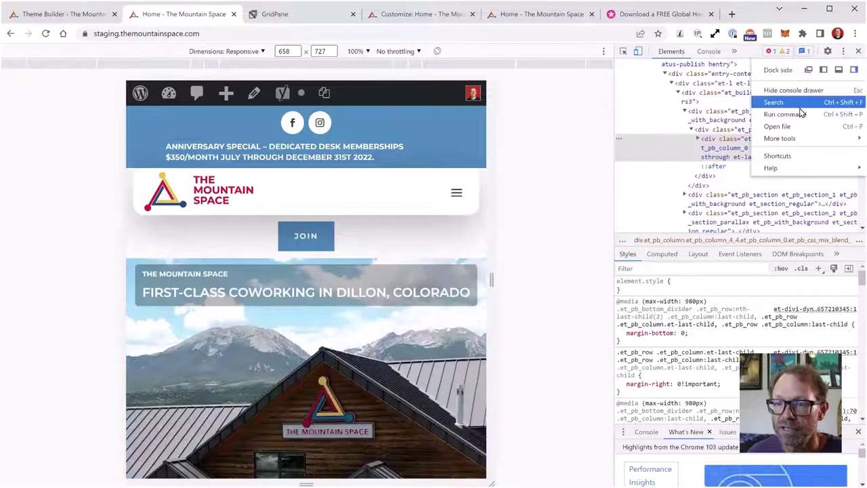
{"action": "left_click", "coordinate": [838, 71]}
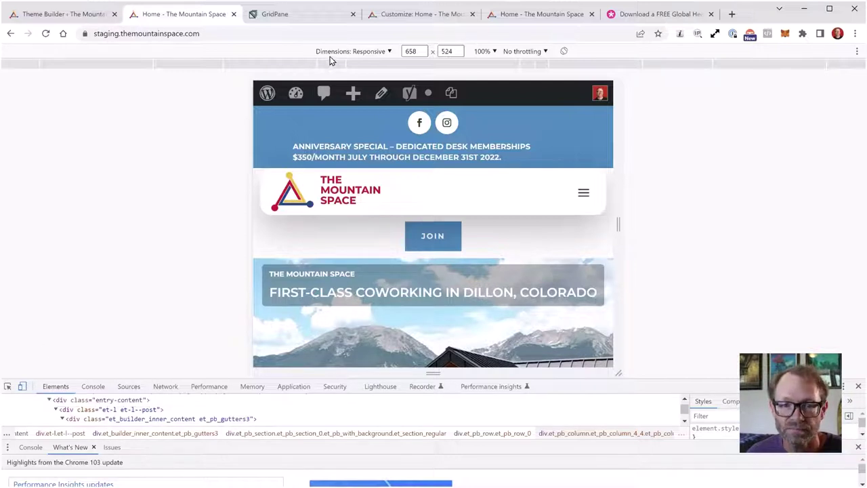
{"action": "left_click", "coordinate": [389, 52]}
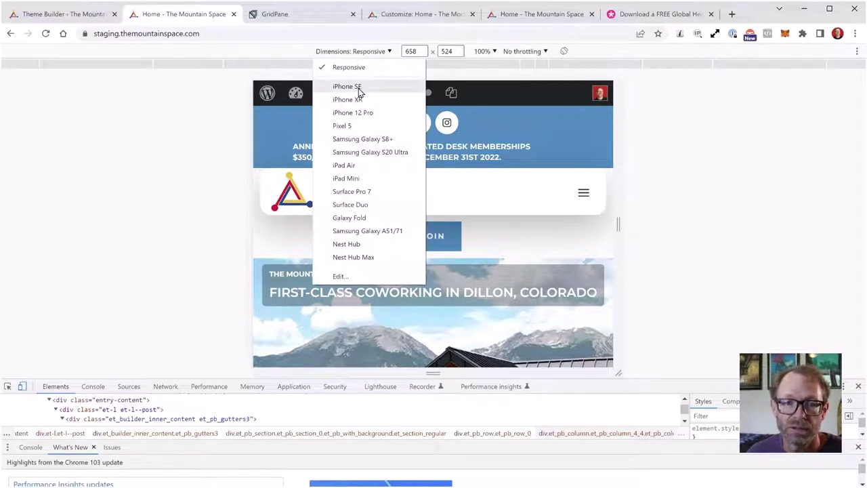
{"action": "left_click", "coordinate": [349, 165]}
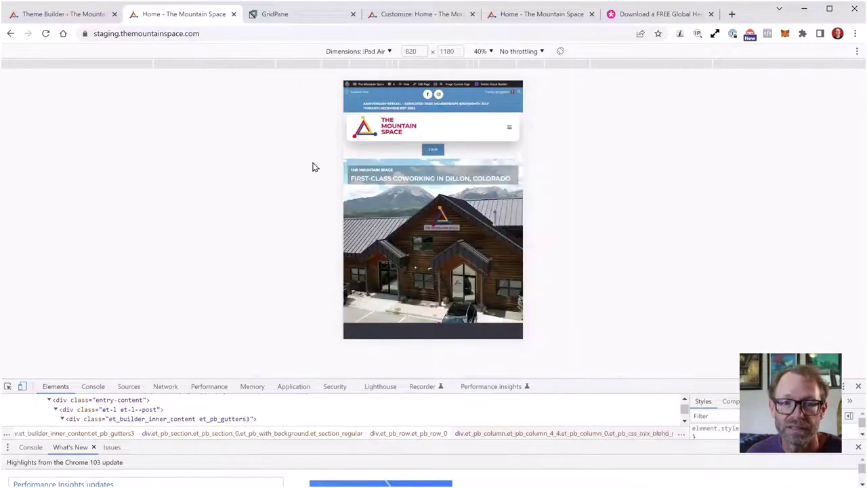
- Preview the home page in Responsive mode widened to 1498 px at 100% zoom, and check the header while scrolling
{"action": "left_click", "coordinate": [390, 53]}
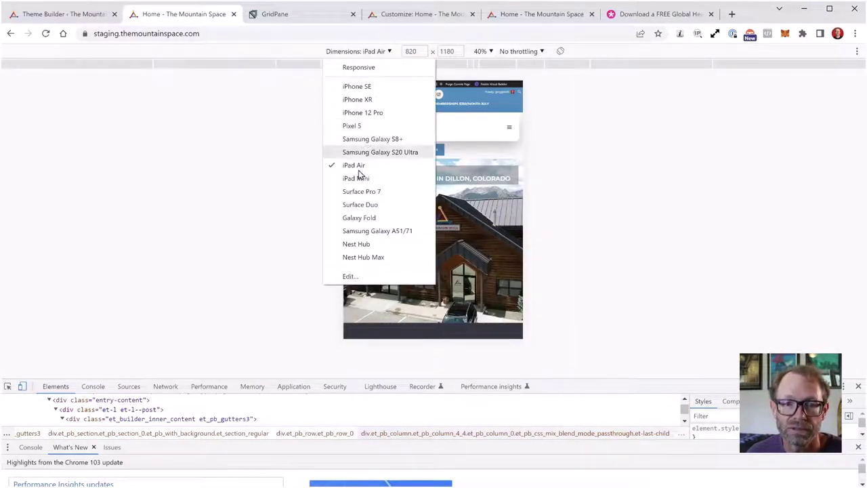
{"action": "left_click", "coordinate": [360, 71]}
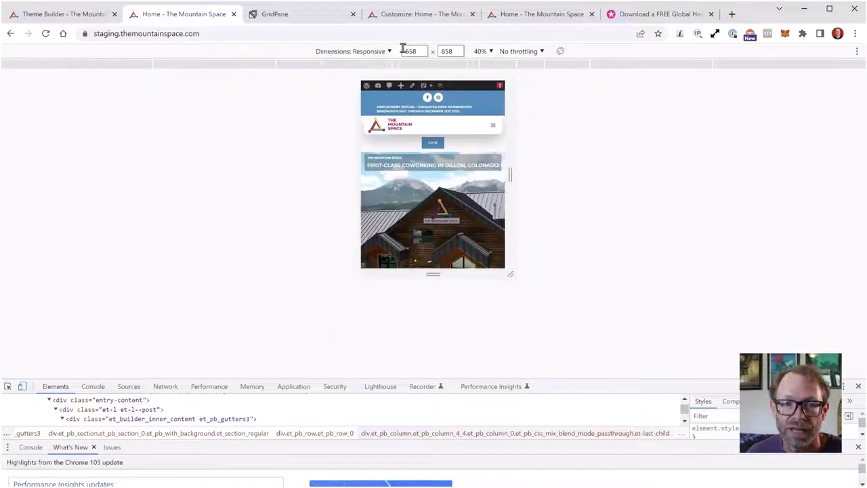
{"action": "left_click_drag", "start_coordinate": [511, 175], "coordinate": [599, 179]}
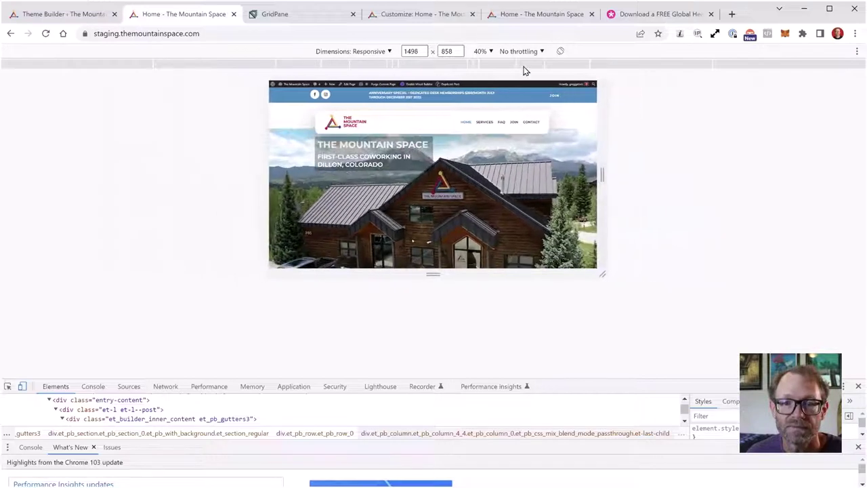
{"action": "left_click", "coordinate": [491, 52]}
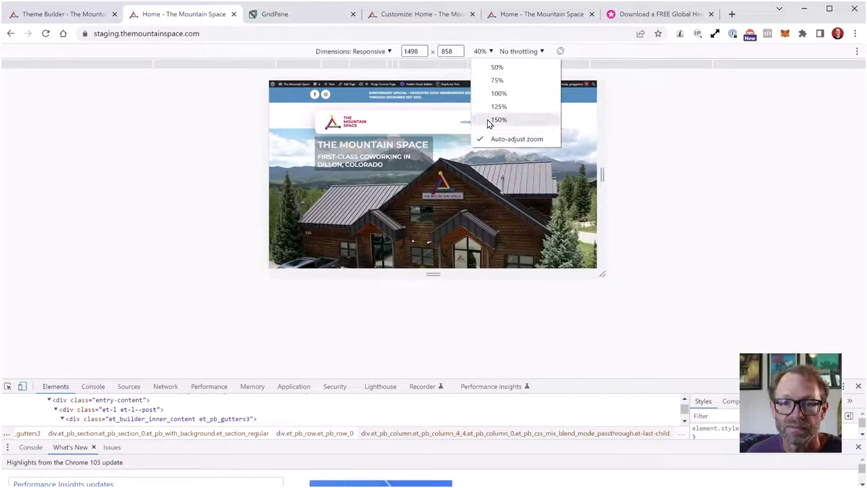
{"action": "left_click", "coordinate": [499, 93]}
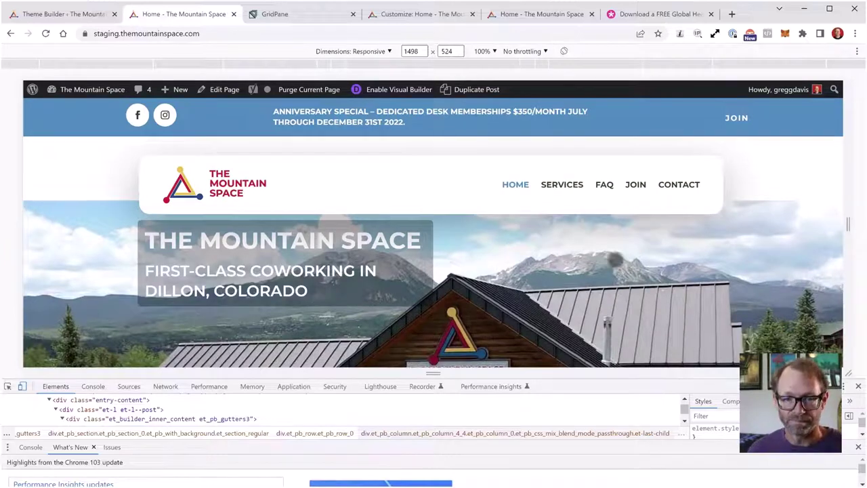
{"action": "scroll", "coordinate": [649, 263], "scroll_direction": "down", "scroll_amount": 2}
{"action": "scroll", "coordinate": [650, 264], "scroll_direction": "up", "scroll_amount": 3}
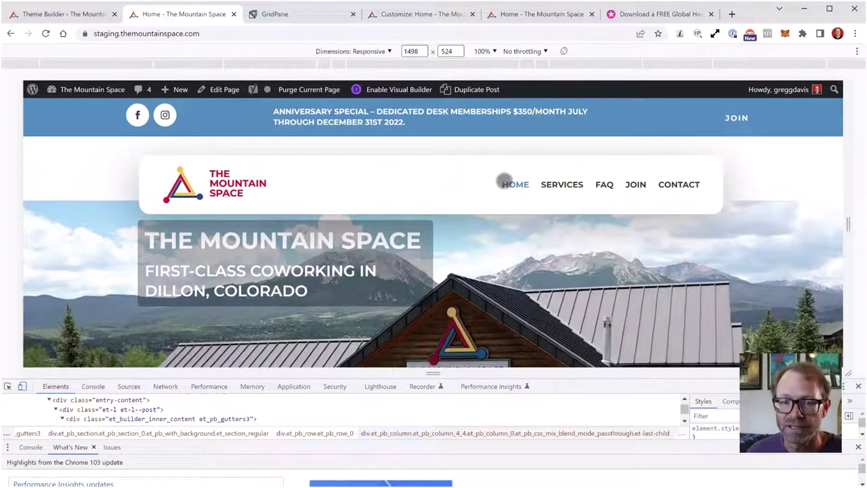
- Turn off device emulation, dock the developer tools beside the page again, and close them
{"action": "left_click", "coordinate": [22, 387]}
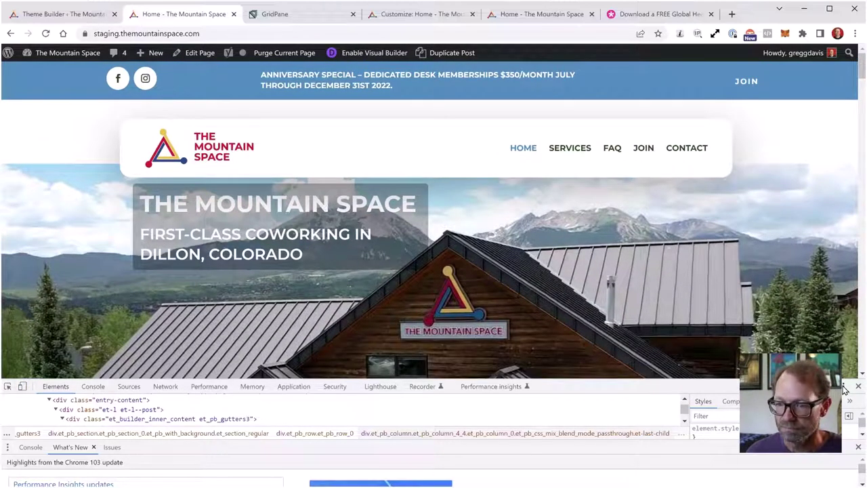
{"action": "left_click", "coordinate": [846, 386]}
{"action": "left_click", "coordinate": [839, 403]}
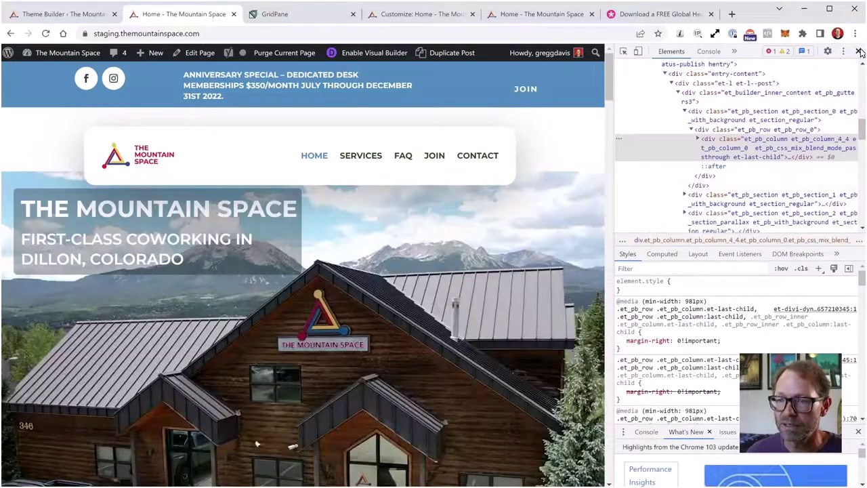
{"action": "left_click", "coordinate": [859, 52]}
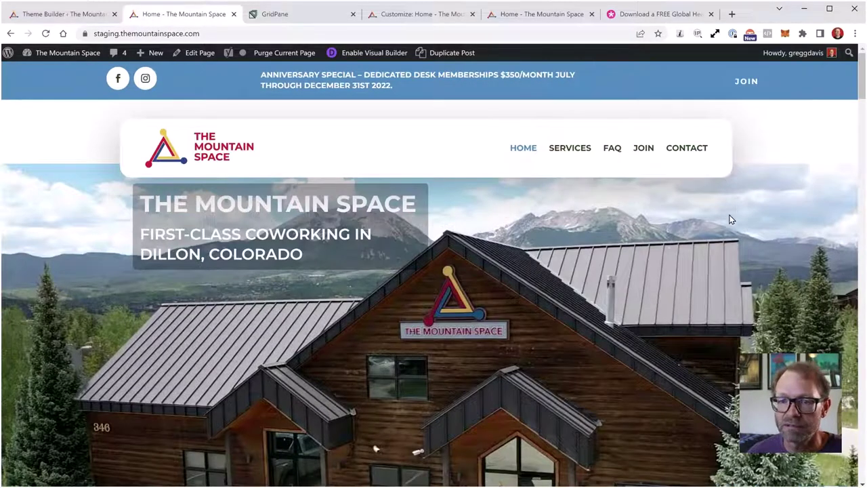
- Check the home page's sticky header while scrolling, and look at the save state of the Theme Builder templates
{"action": "scroll", "coordinate": [727, 226], "scroll_direction": "down", "scroll_amount": 5}
{"action": "scroll", "coordinate": [724, 235], "scroll_direction": "up", "scroll_amount": 5}
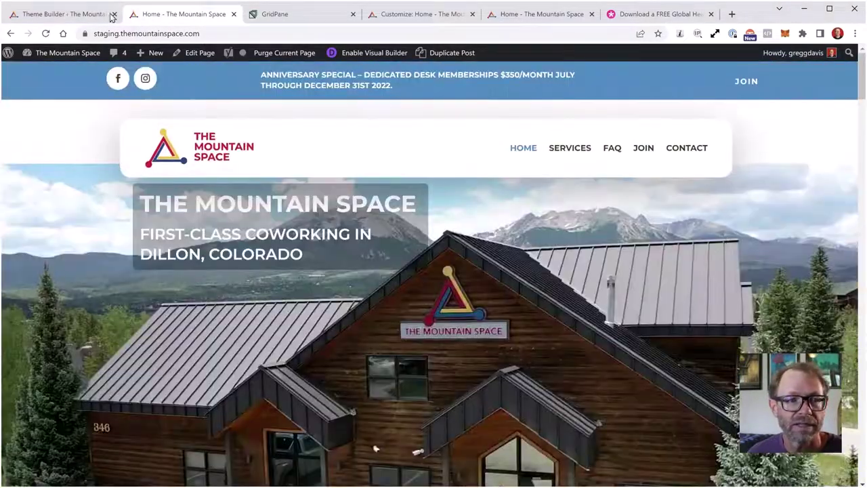
{"action": "left_click", "coordinate": [95, 14]}
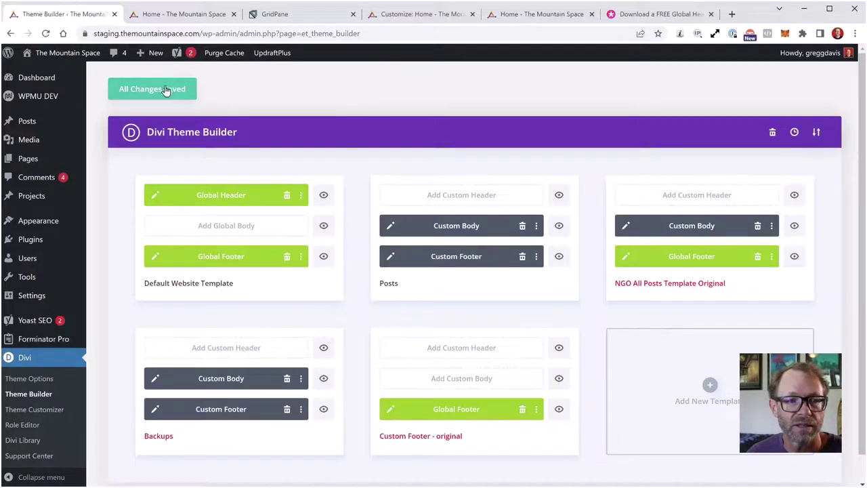
{"action": "left_click", "coordinate": [192, 16]}
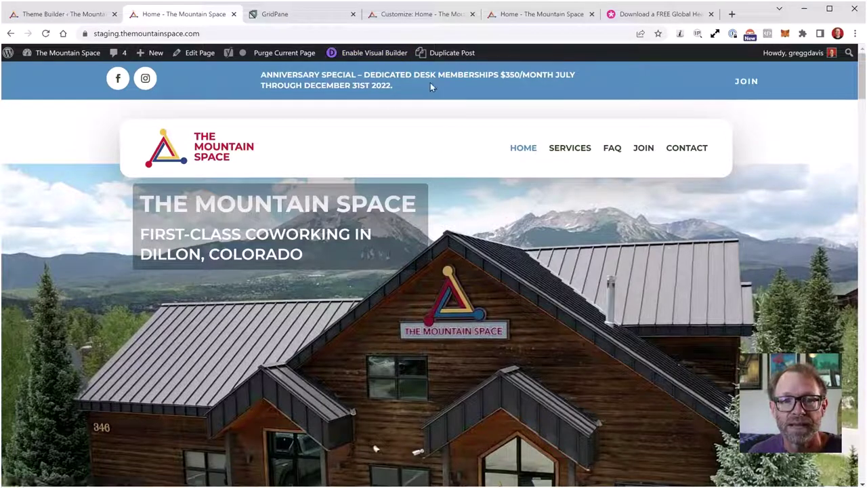
{"action": "scroll", "coordinate": [465, 224], "scroll_direction": "down", "scroll_amount": 3}
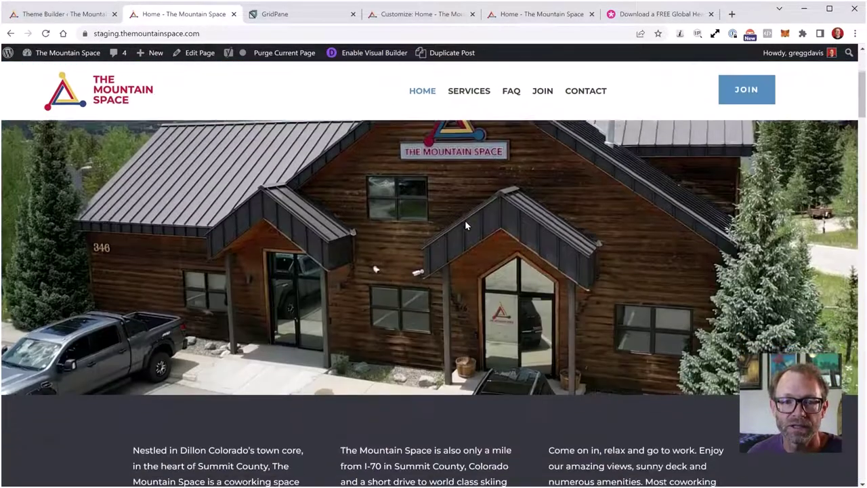
{"action": "scroll", "coordinate": [465, 220], "scroll_direction": "up", "scroll_amount": 3}
{"action": "scroll", "coordinate": [465, 203], "scroll_direction": "down", "scroll_amount": 2}
{"action": "scroll", "coordinate": [463, 183], "scroll_direction": "up", "scroll_amount": 3}
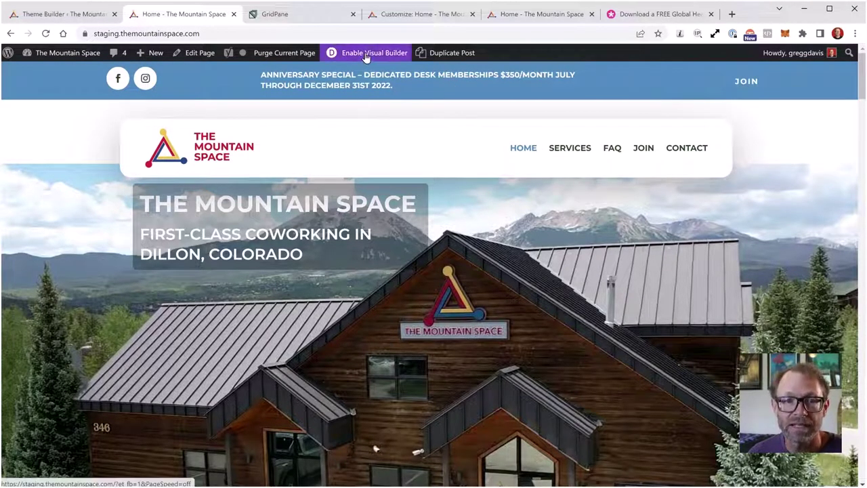
- Assign the global header to the Posts template in the Divi Theme Builder and save the changes
{"action": "left_click", "coordinate": [88, 14]}
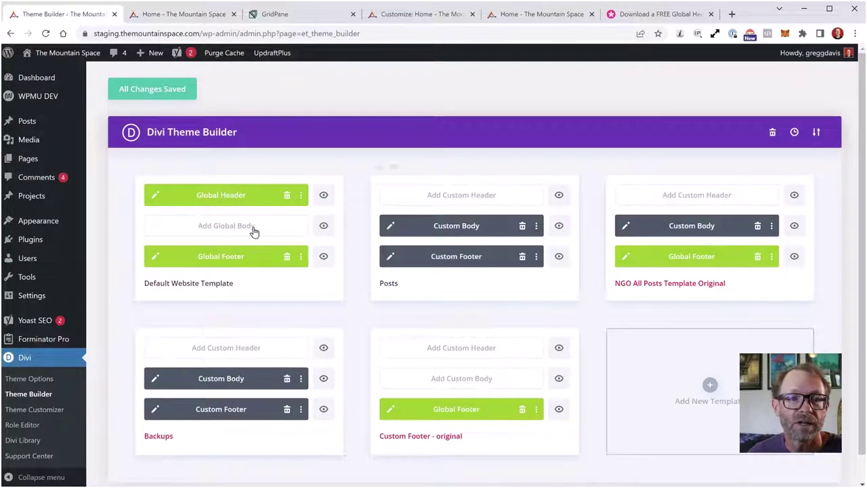
{"action": "left_click", "coordinate": [158, 91]}
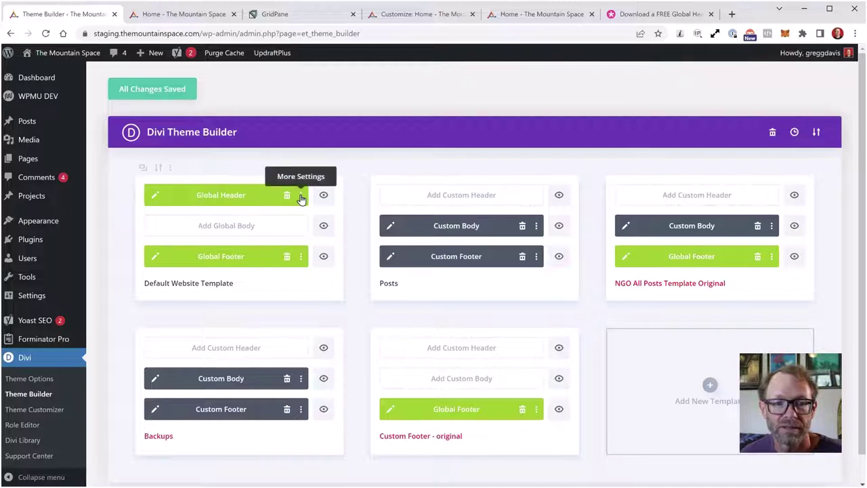
{"action": "left_click", "coordinate": [477, 196]}
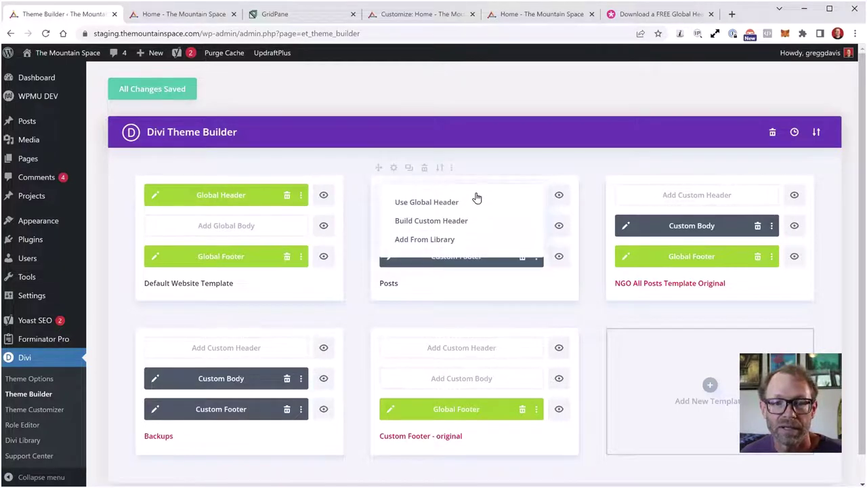
{"action": "left_click", "coordinate": [455, 202]}
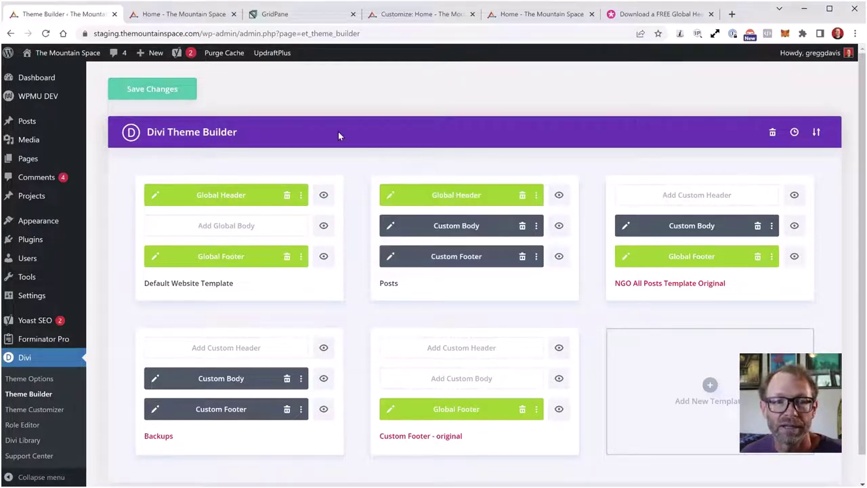
{"action": "left_click", "coordinate": [177, 89]}
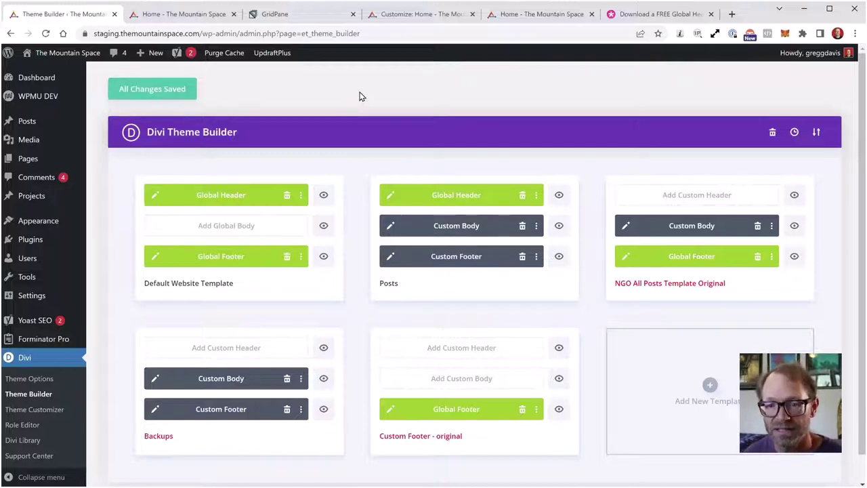
- Reload the published home page and check how the header switches between its initial and sticky states while scrolling
{"action": "left_click", "coordinate": [179, 14]}
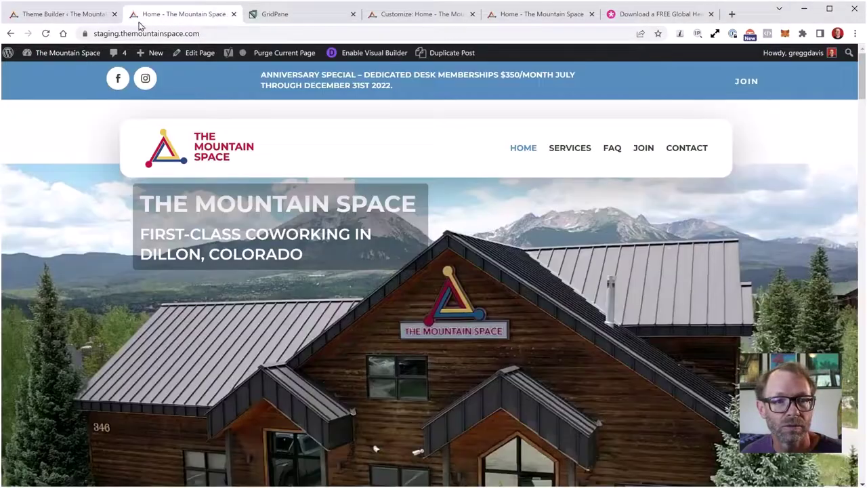
{"action": "left_click", "coordinate": [46, 33]}
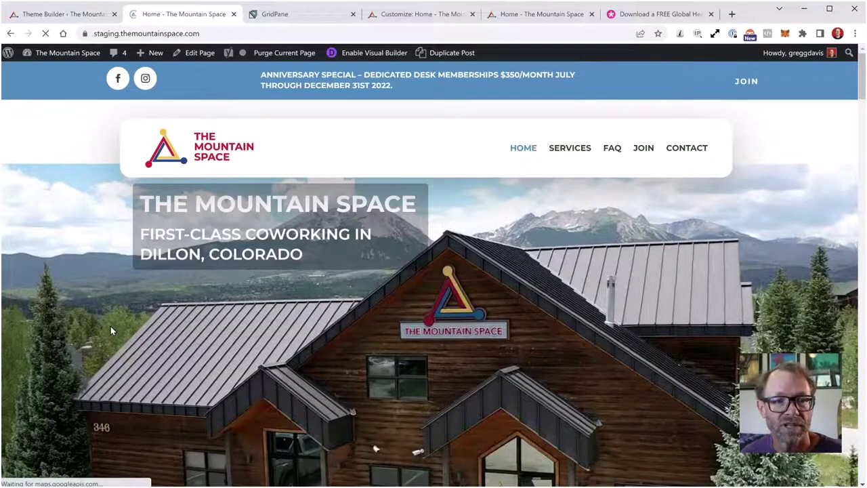
{"action": "scroll", "coordinate": [481, 297], "scroll_direction": "down", "scroll_amount": 3}
{"action": "scroll", "coordinate": [482, 297], "scroll_direction": "up", "scroll_amount": 3}
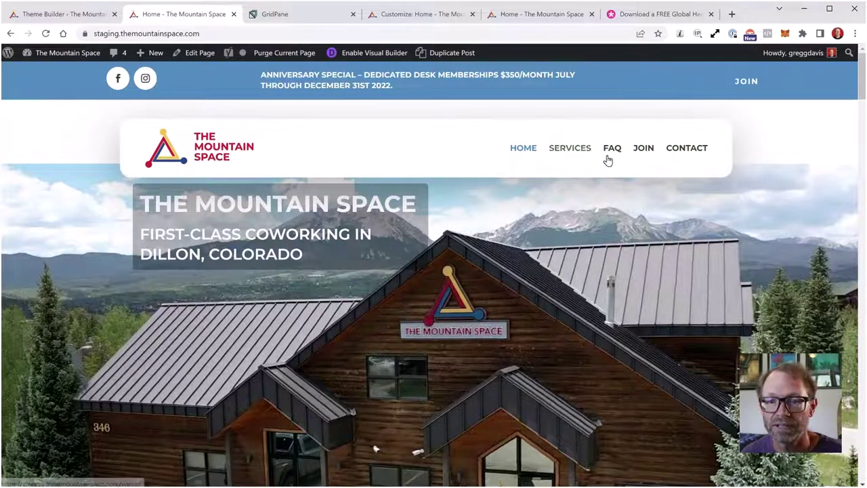
{"action": "scroll", "coordinate": [708, 199], "scroll_direction": "down", "scroll_amount": 6}
{"action": "scroll", "coordinate": [606, 379], "scroll_direction": "down", "scroll_amount": 9}
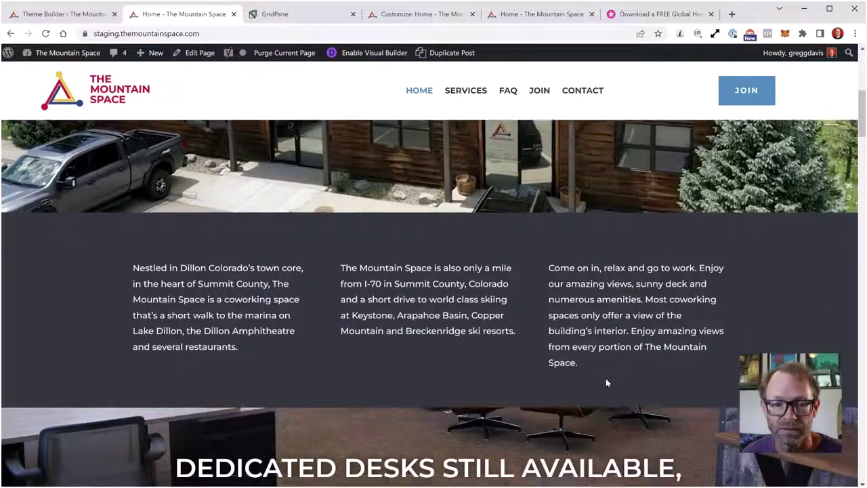
{"action": "scroll", "coordinate": [612, 353], "scroll_direction": "up", "scroll_amount": 7}
{"action": "scroll", "coordinate": [612, 352], "scroll_direction": "up", "scroll_amount": 8}
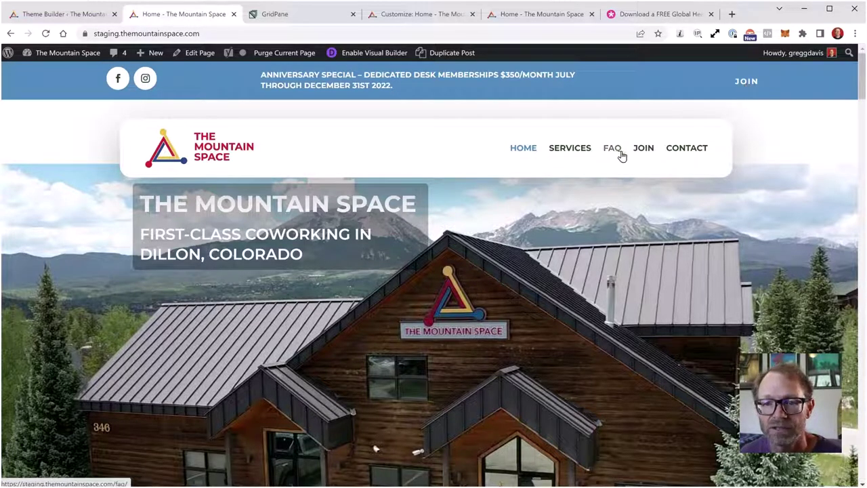
- Test the header's Contact link, review the contact section, go back to the page start, and return to the Theme Builder
{"action": "left_click", "coordinate": [694, 155]}
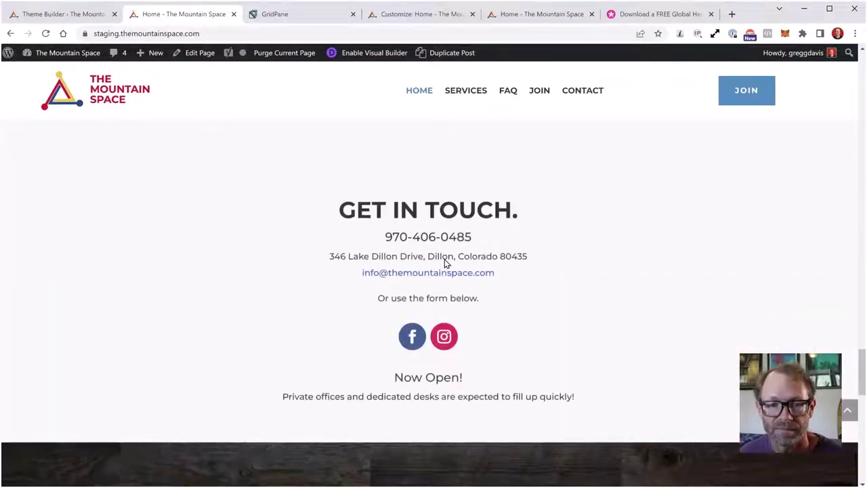
{"action": "scroll", "coordinate": [732, 370], "scroll_direction": "down", "scroll_amount": 5}
{"action": "scroll", "coordinate": [731, 370], "scroll_direction": "down", "scroll_amount": 5}
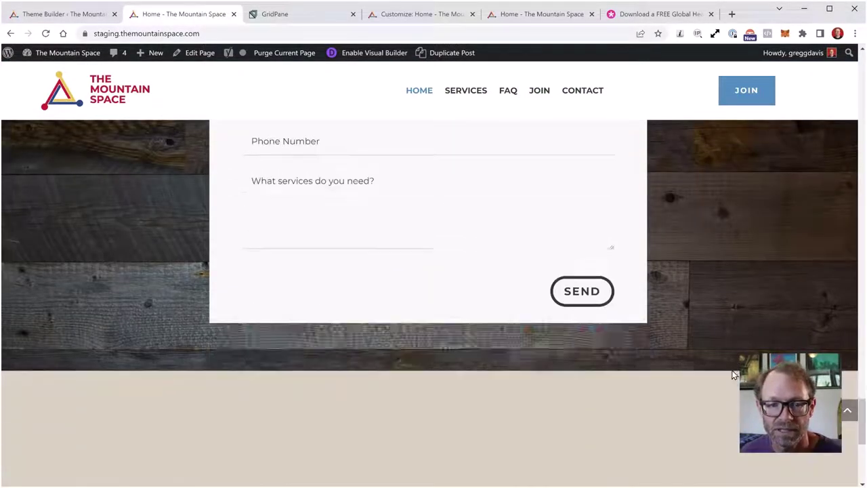
{"action": "scroll", "coordinate": [731, 369], "scroll_direction": "up", "scroll_amount": 10}
{"action": "key", "text": "Home"}
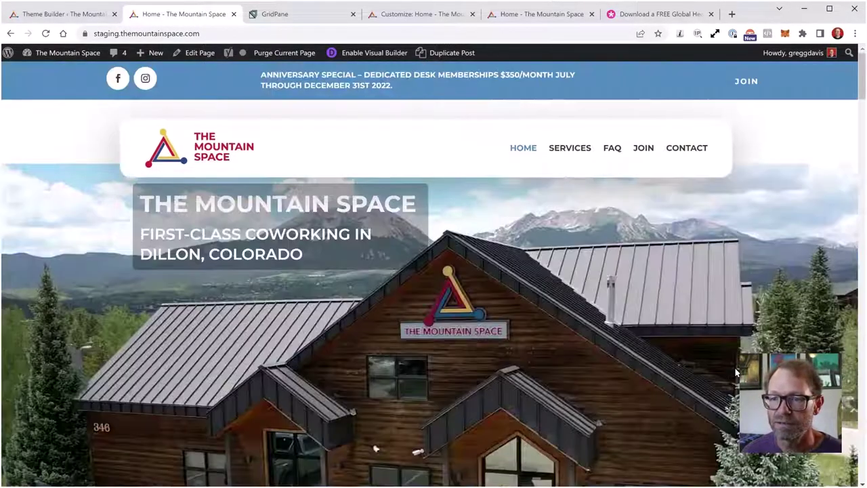
{"action": "left_click", "coordinate": [82, 14]}
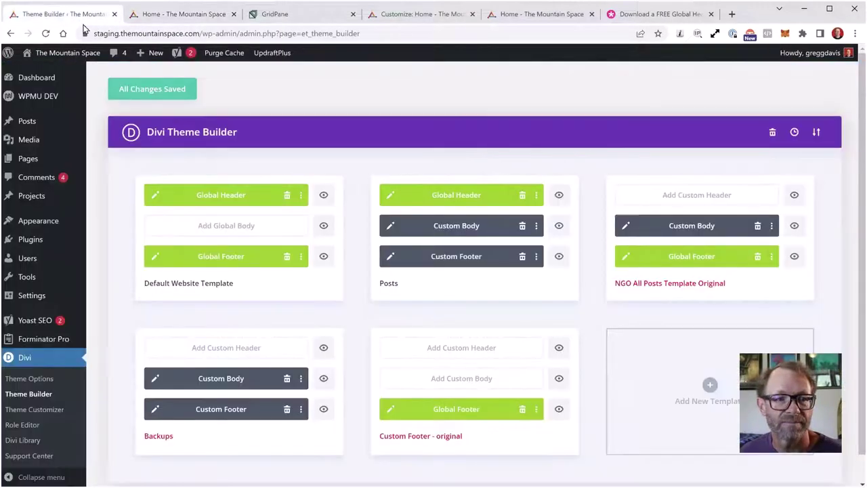
- Look at the staging site's entry in GridPane and review the live home page's current header while scrolling
{"action": "left_click", "coordinate": [305, 16]}
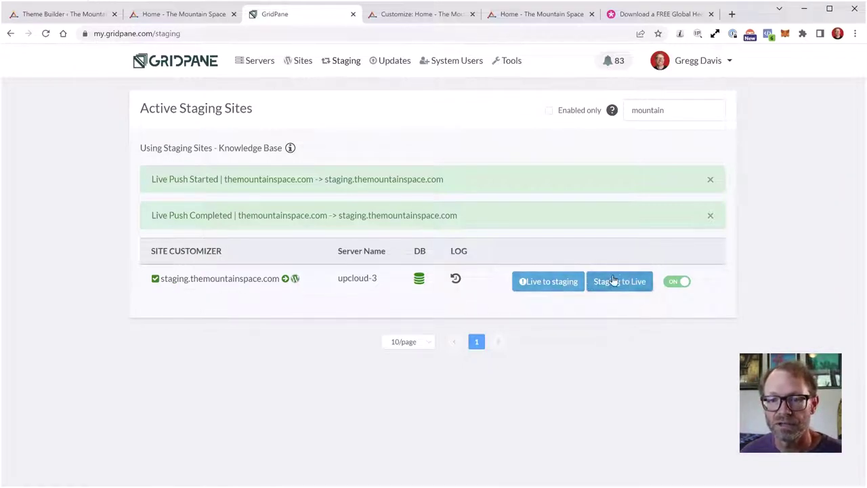
{"action": "left_click", "coordinate": [540, 15]}
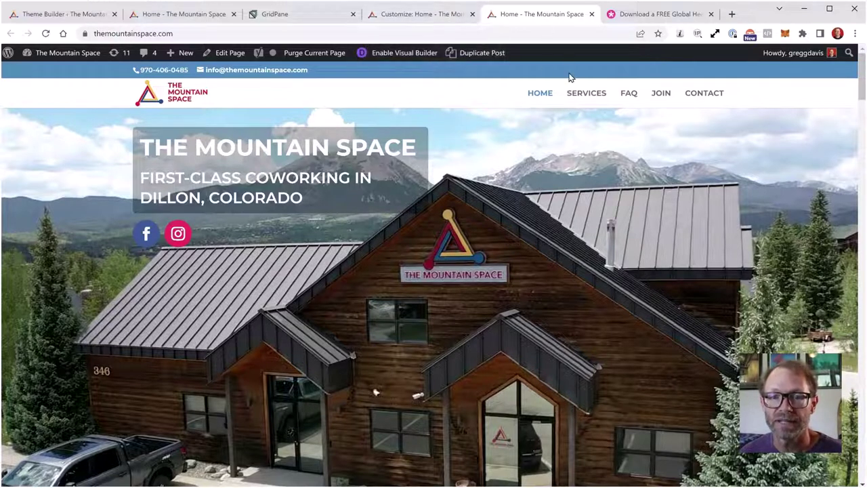
{"action": "scroll", "coordinate": [627, 170], "scroll_direction": "down", "scroll_amount": 6}
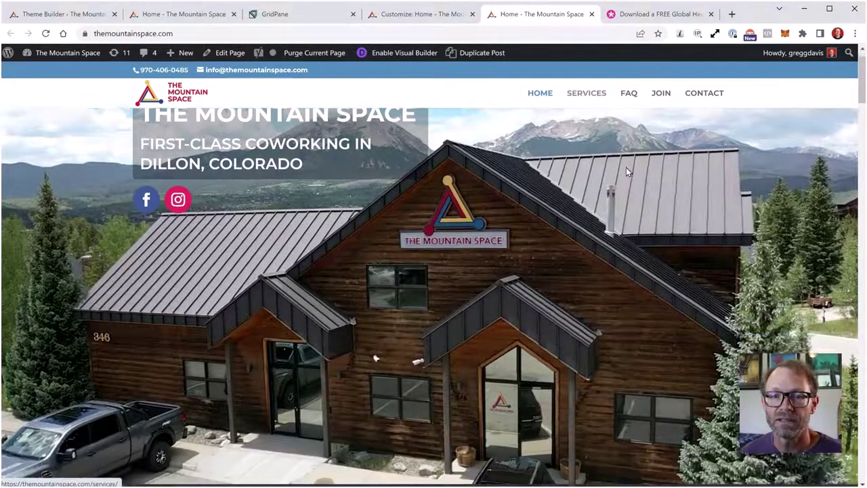
{"action": "scroll", "coordinate": [624, 211], "scroll_direction": "up", "scroll_amount": 6}
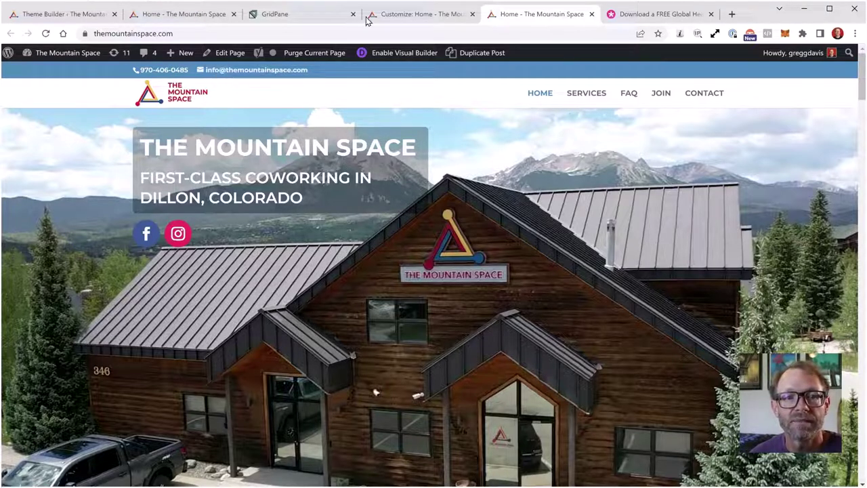
- Check how the staging home page's new header switches between its initial and sticky states for comparison with the live site
{"action": "left_click", "coordinate": [187, 14]}
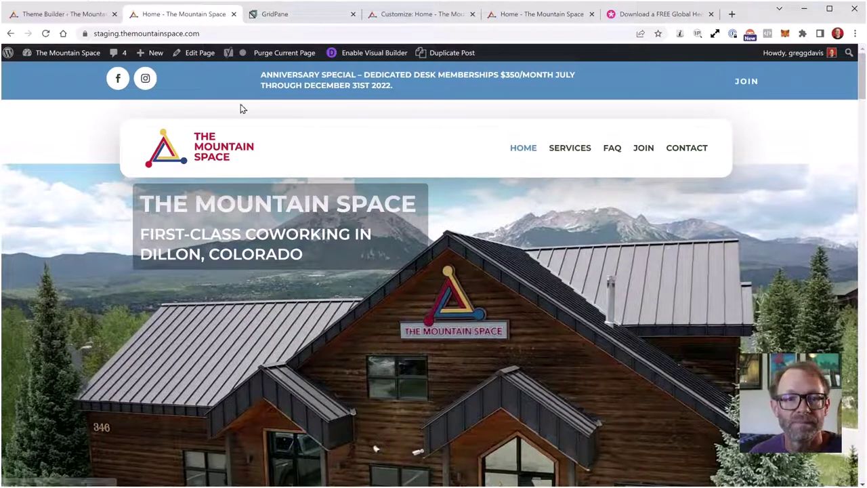
{"action": "scroll", "coordinate": [219, 191], "scroll_direction": "down", "scroll_amount": 4}
{"action": "scroll", "coordinate": [217, 203], "scroll_direction": "up", "scroll_amount": 4}
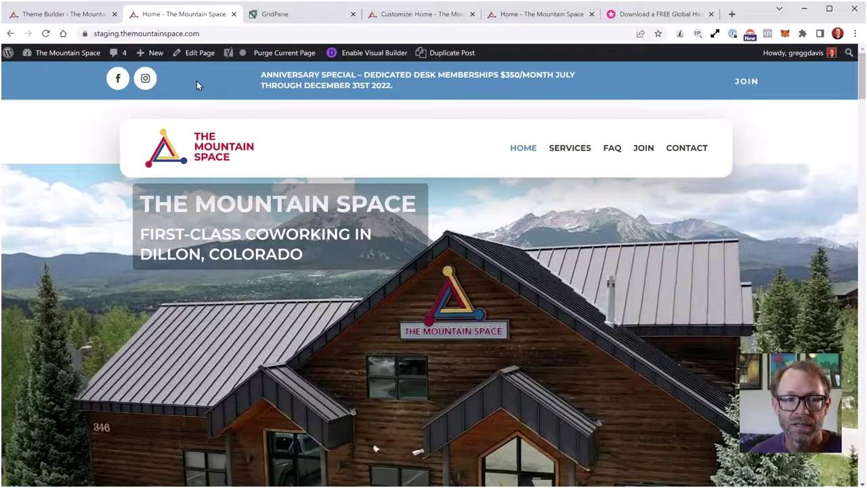
{"action": "scroll", "coordinate": [283, 319], "scroll_direction": "down", "scroll_amount": 2}
{"action": "scroll", "coordinate": [305, 305], "scroll_direction": "up", "scroll_amount": 2}
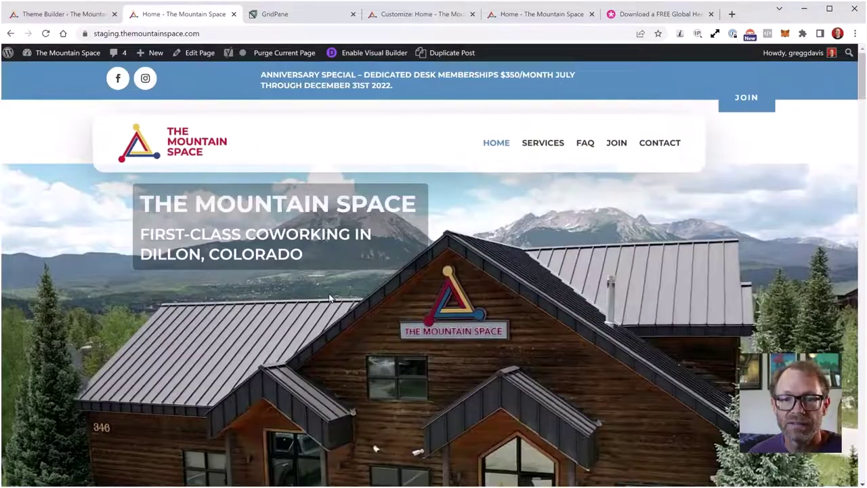
- Follow the staging header's Contact link, review the contact details and form, and return to the page start
{"action": "left_click", "coordinate": [678, 151]}
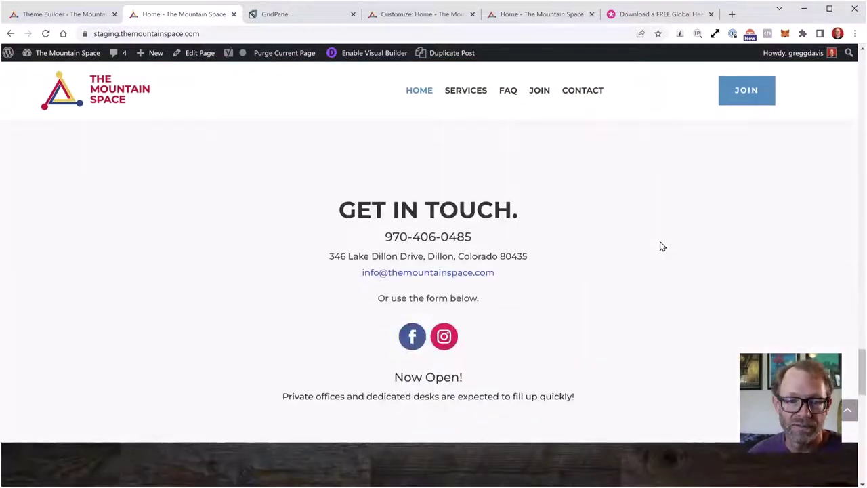
{"action": "scroll", "coordinate": [663, 246], "scroll_direction": "down", "scroll_amount": 8}
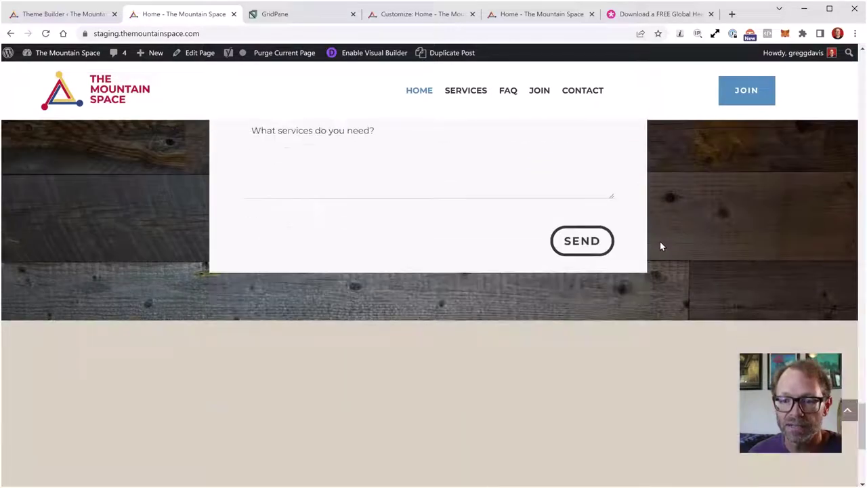
{"action": "scroll", "coordinate": [711, 298], "scroll_direction": "up", "scroll_amount": 5}
{"action": "left_click", "coordinate": [847, 411]}
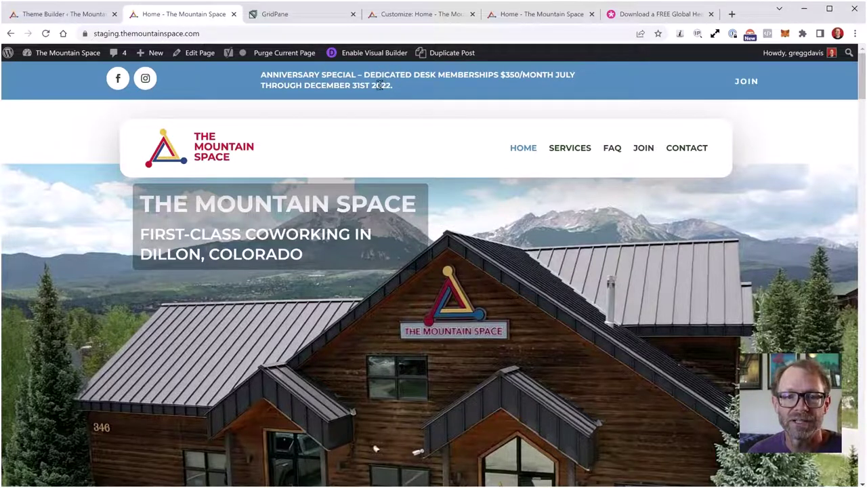
- Try to split the global header's announcement text into two paragraphs after "Anniversary Special", removing the dash
{"action": "left_click", "coordinate": [70, 13]}
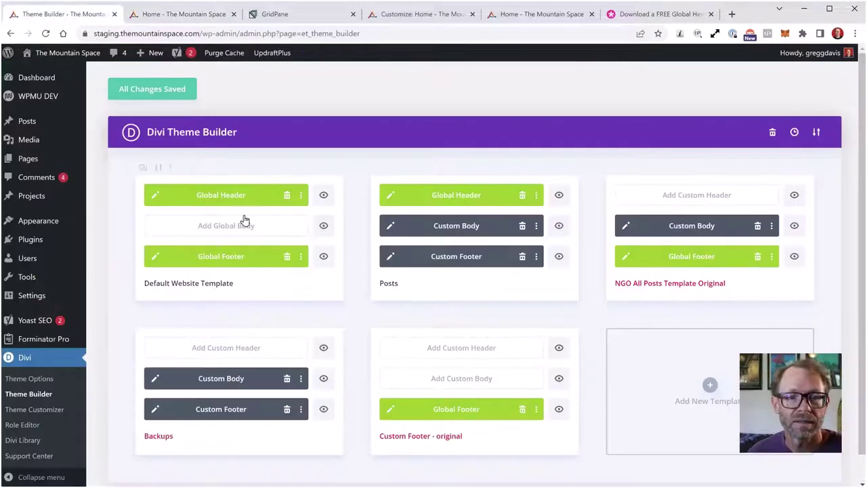
{"action": "left_click", "coordinate": [156, 200]}
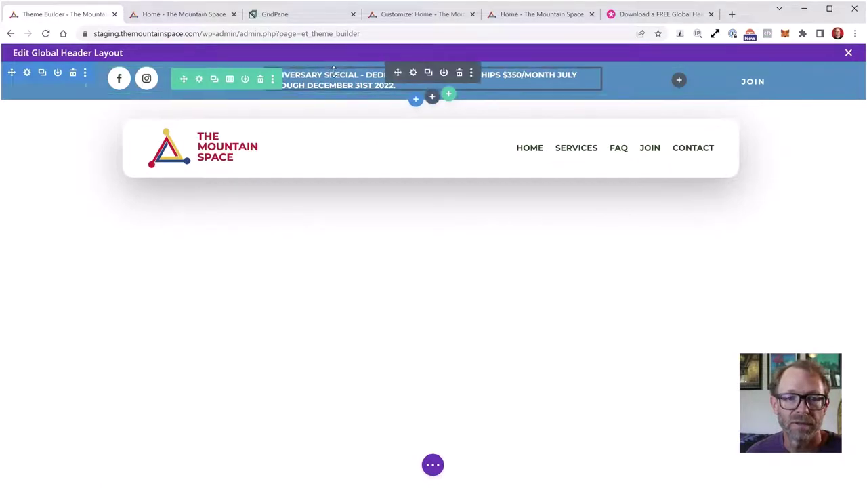
{"action": "left_click", "coordinate": [413, 72]}
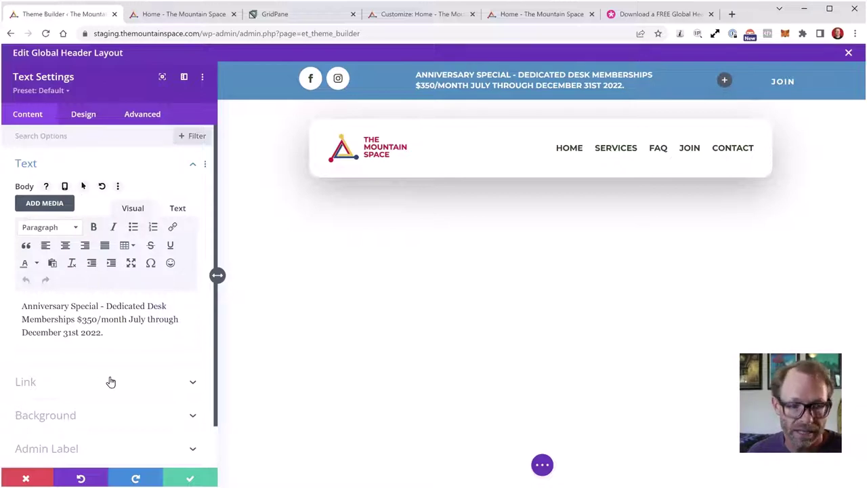
{"action": "key", "text": "BackSpace"}
{"action": "key", "text": "BackSpace"}
{"action": "key", "text": "BackSpace"}
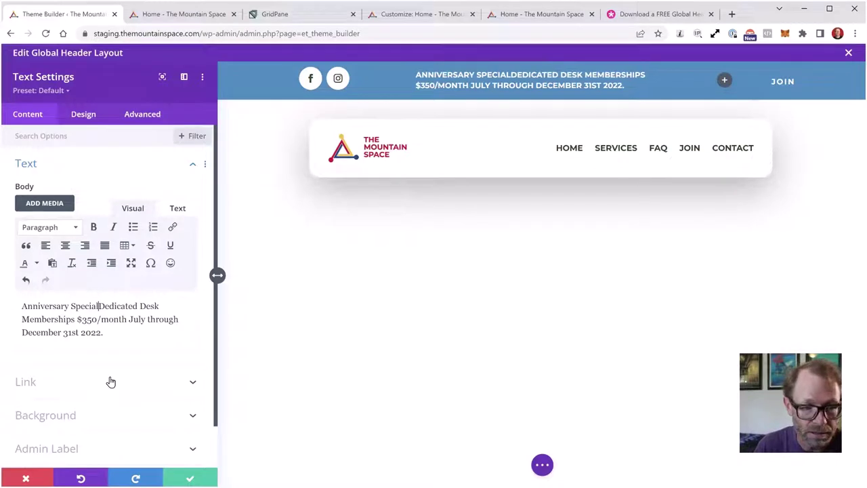
{"action": "key", "text": "Return"}
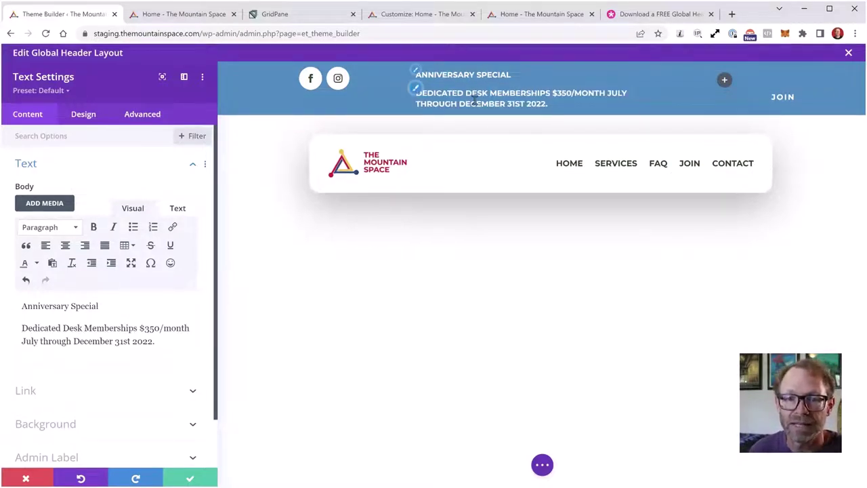
- Rejoin the announcement text with a dash and exit the global header layout, discarding all changes
{"action": "left_click", "coordinate": [112, 306]}
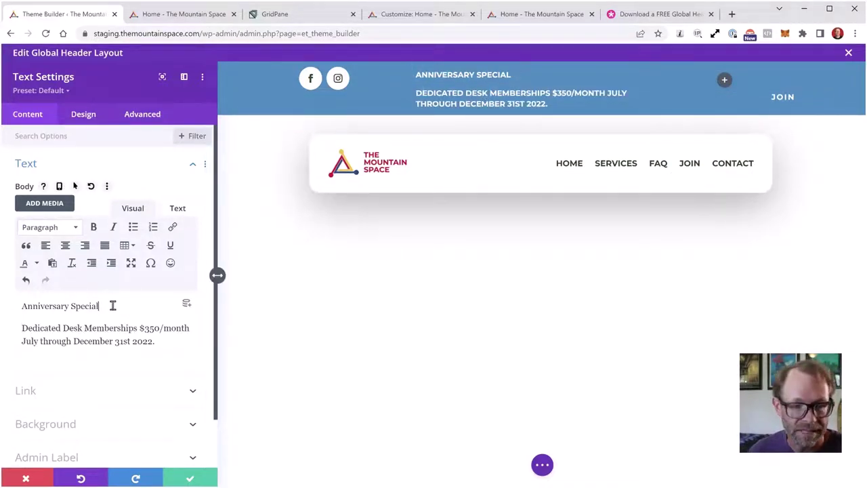
{"action": "key", "text": "Delete"}
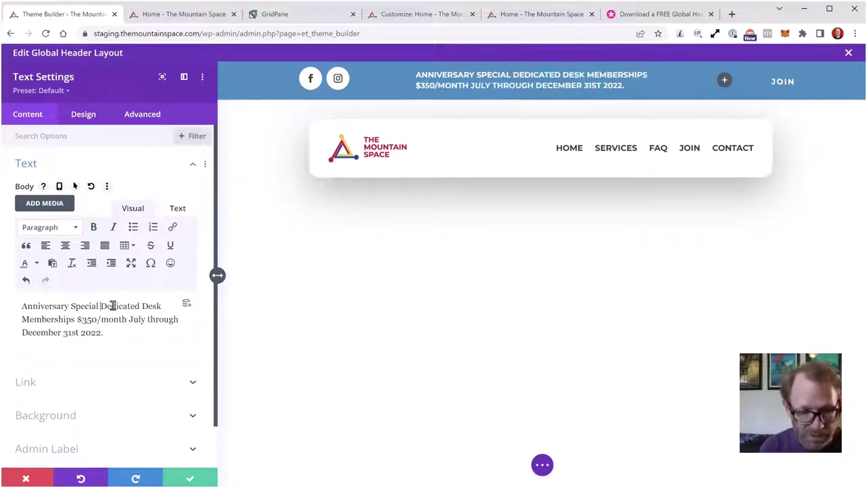
{"action": "type", "text": "-"}
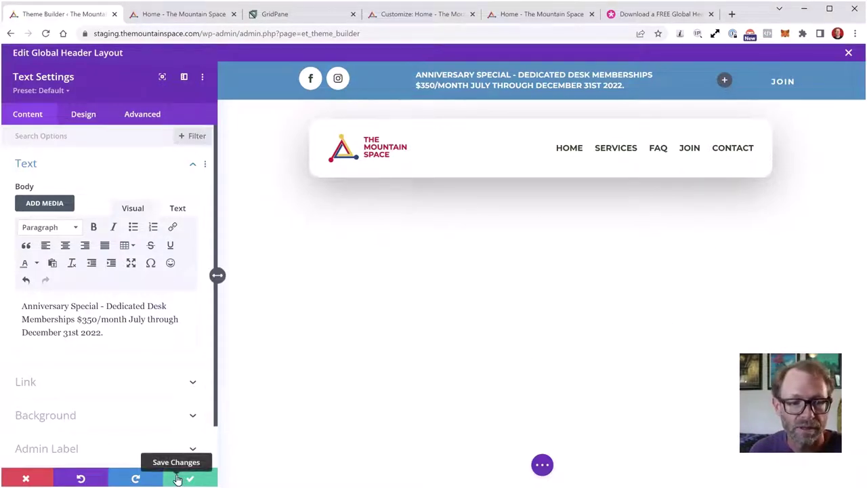
{"action": "left_click", "coordinate": [27, 478]}
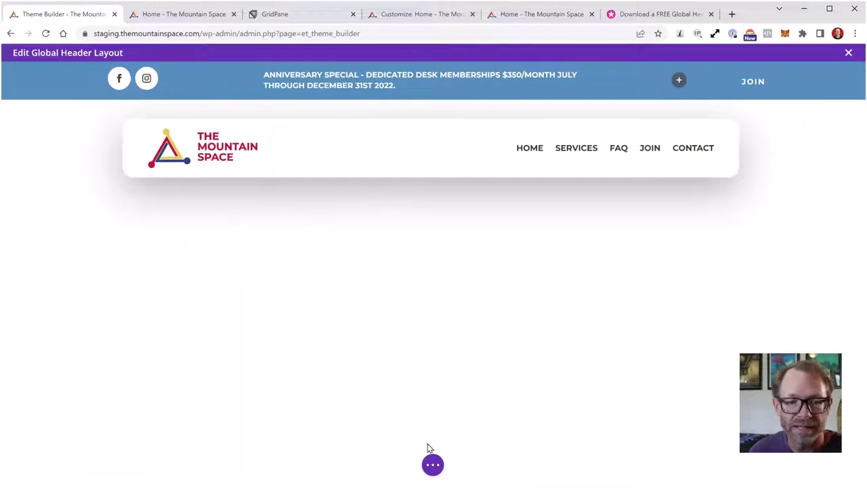
{"action": "left_click", "coordinate": [849, 54]}
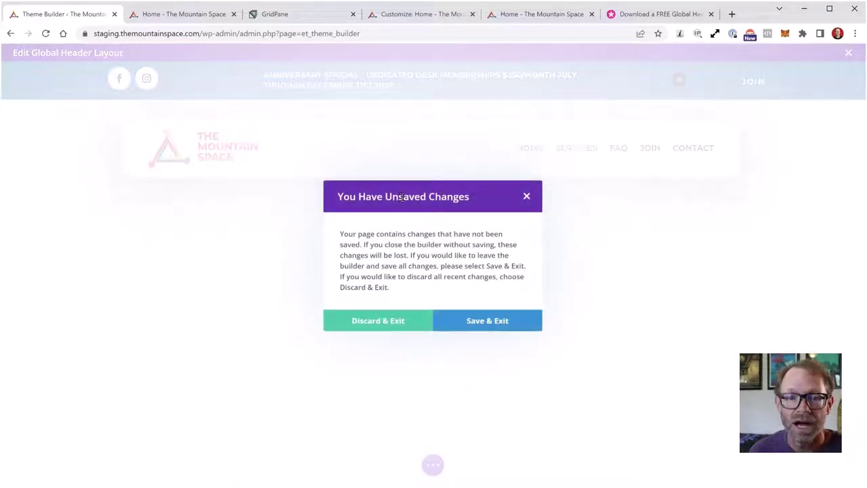
{"action": "left_click", "coordinate": [388, 324]}
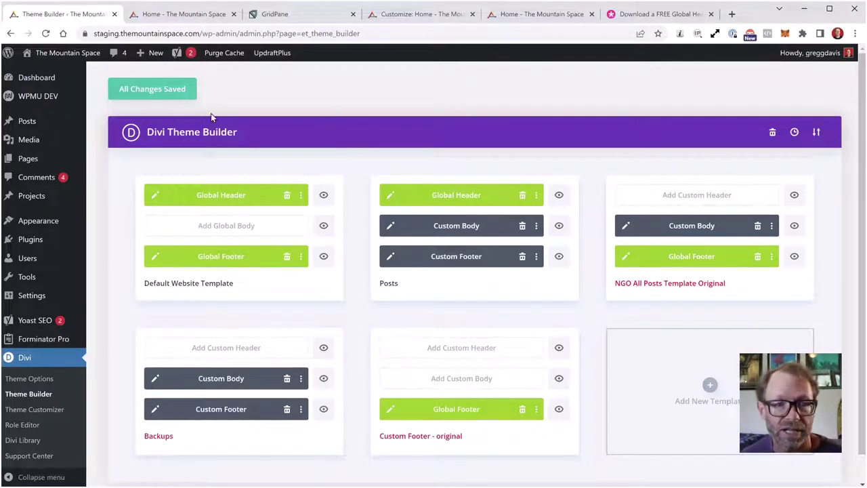
- Save the Theme Builder templates once more and recheck the staging home page's sticky header
{"action": "left_click", "coordinate": [165, 91]}
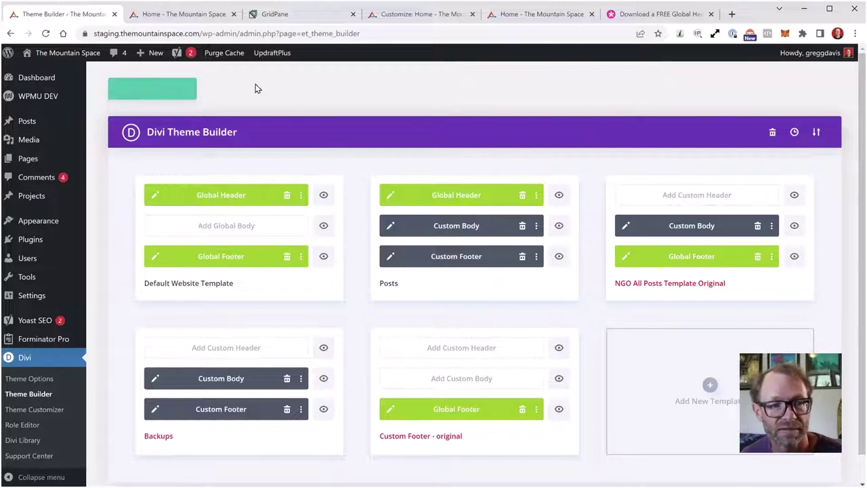
{"action": "left_click", "coordinate": [175, 15]}
{"action": "scroll", "coordinate": [406, 223], "scroll_direction": "down", "scroll_amount": 5}
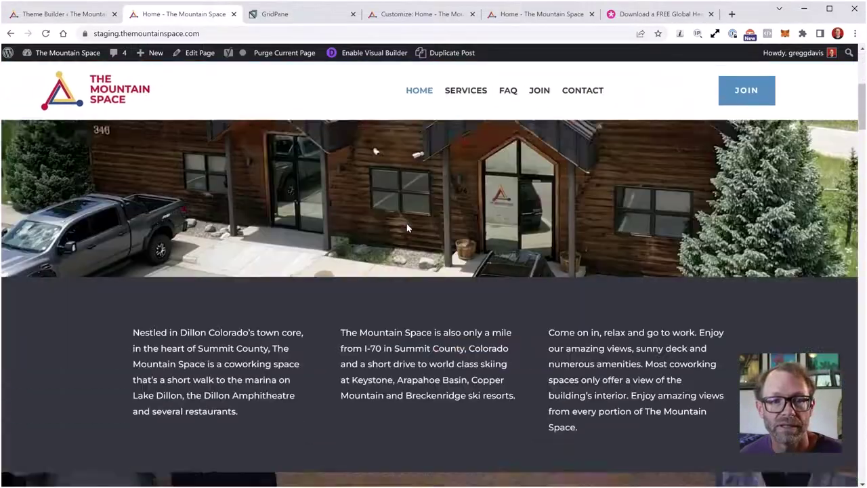
{"action": "scroll", "coordinate": [406, 223], "scroll_direction": "up", "scroll_amount": 5}
{"action": "left_click", "coordinate": [95, 15]}
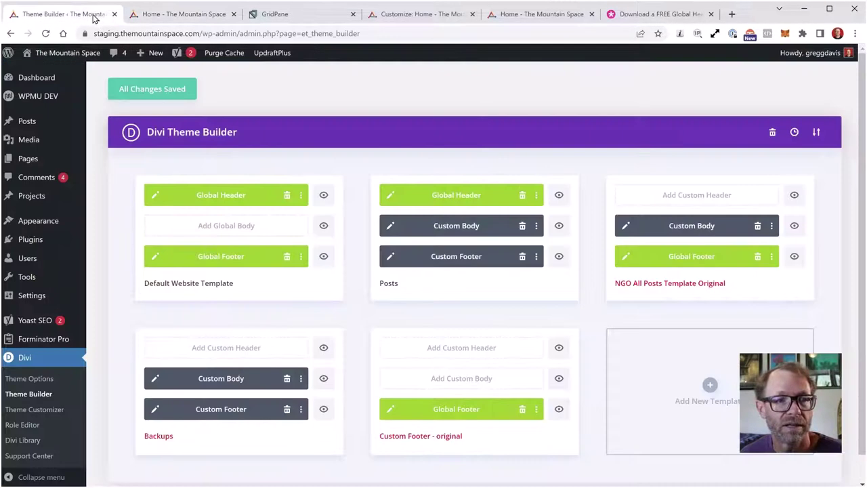
{"action": "left_click", "coordinate": [185, 11]}
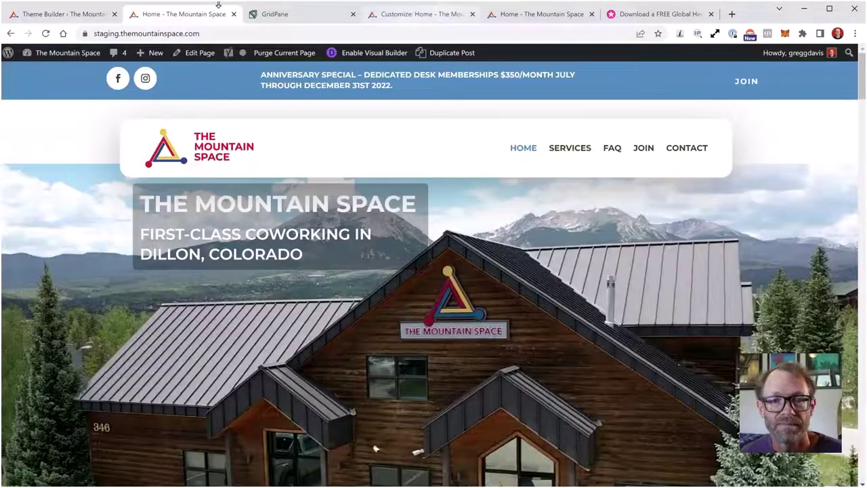
- Set up a staging-to-live push in GridPane with all files and the complete database, continuing to the checklist
{"action": "left_click", "coordinate": [282, 12]}
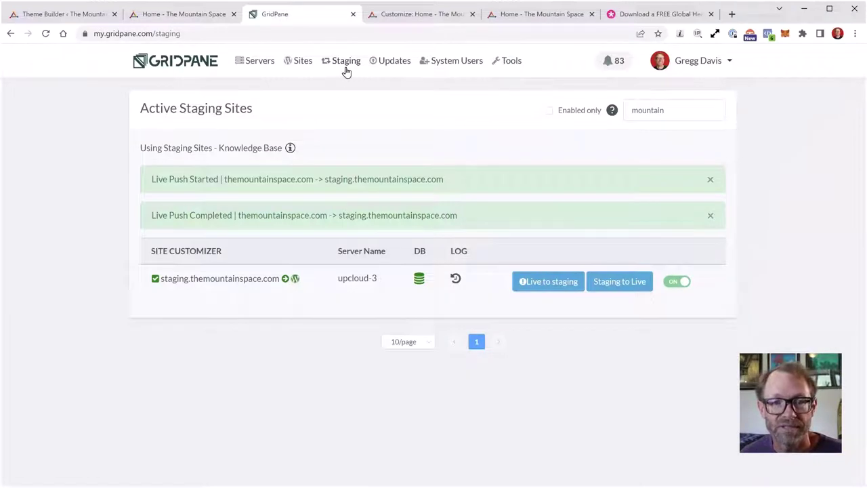
{"action": "left_click", "coordinate": [620, 282]}
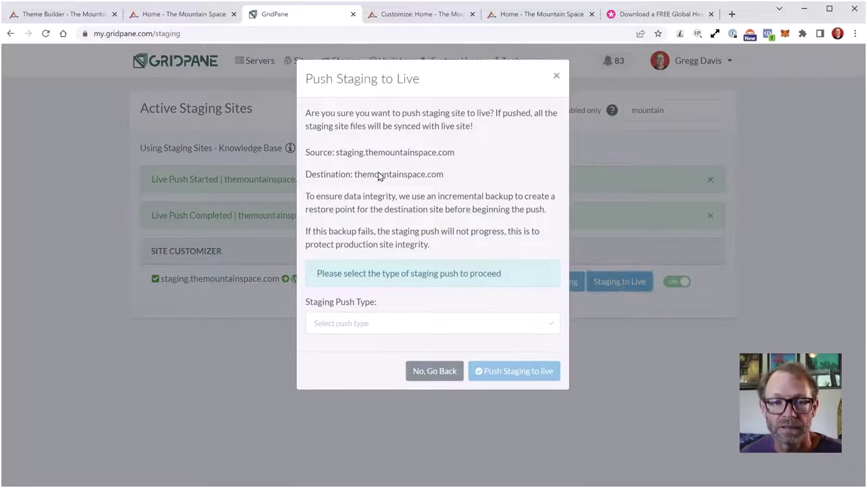
{"action": "left_click", "coordinate": [361, 328]}
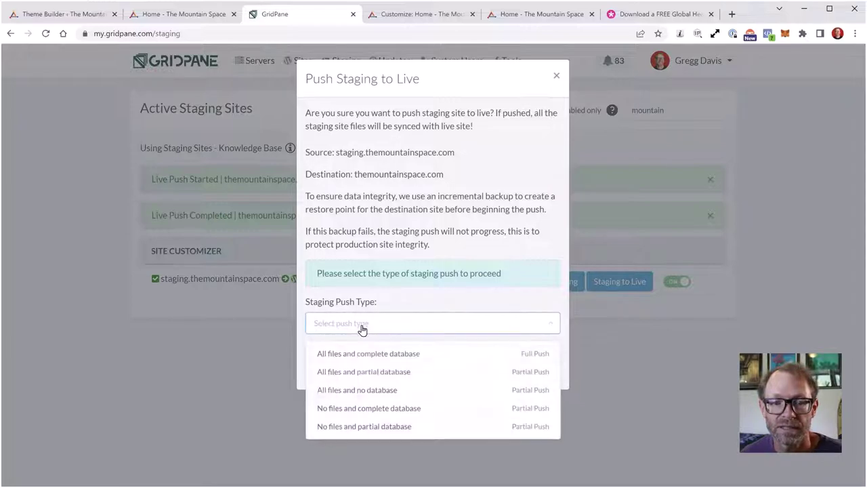
{"action": "left_click", "coordinate": [351, 354]}
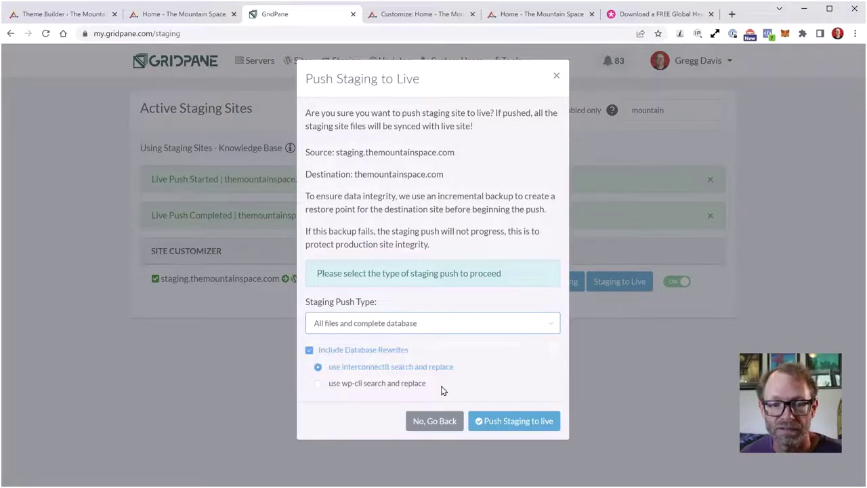
{"action": "left_click", "coordinate": [508, 420]}
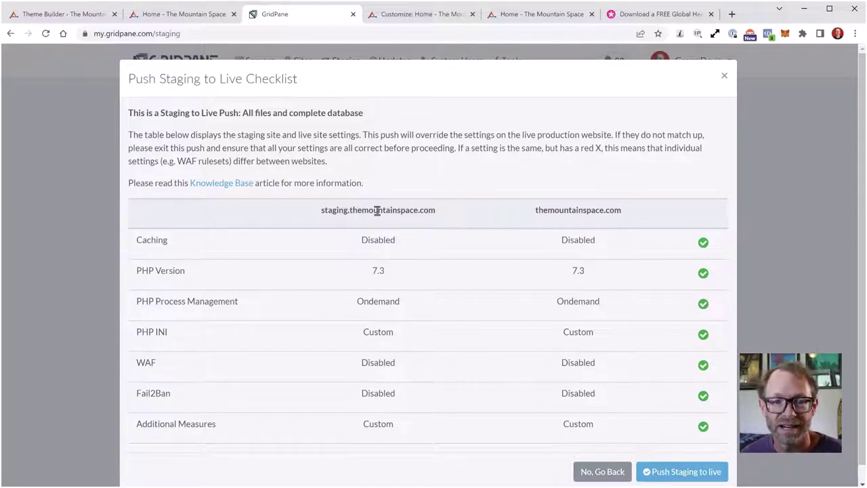
- Check both sites in the checklist, push staging.themountainspace.com to themountainspace.com, and dismiss the notices
{"action": "left_click_drag", "start_coordinate": [351, 211], "coordinate": [437, 211]}
{"action": "left_click", "coordinate": [517, 207]}
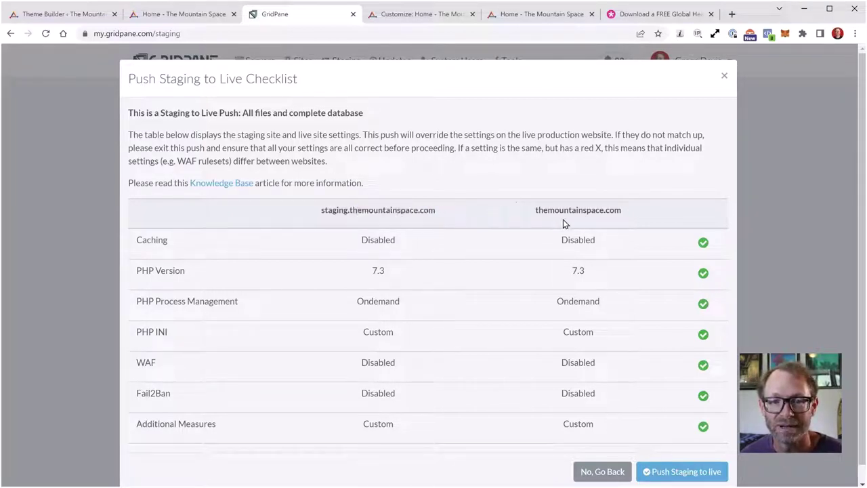
{"action": "left_click_drag", "start_coordinate": [543, 210], "coordinate": [651, 209]}
{"action": "left_click", "coordinate": [652, 206]}
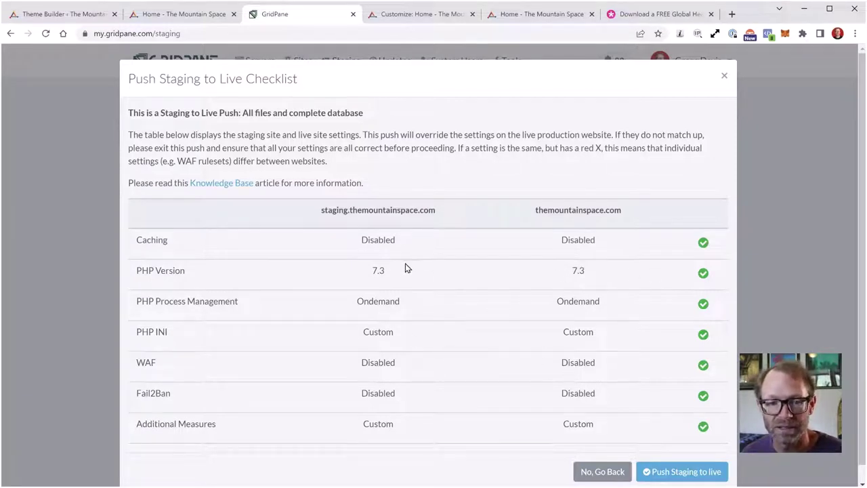
{"action": "left_click", "coordinate": [700, 478]}
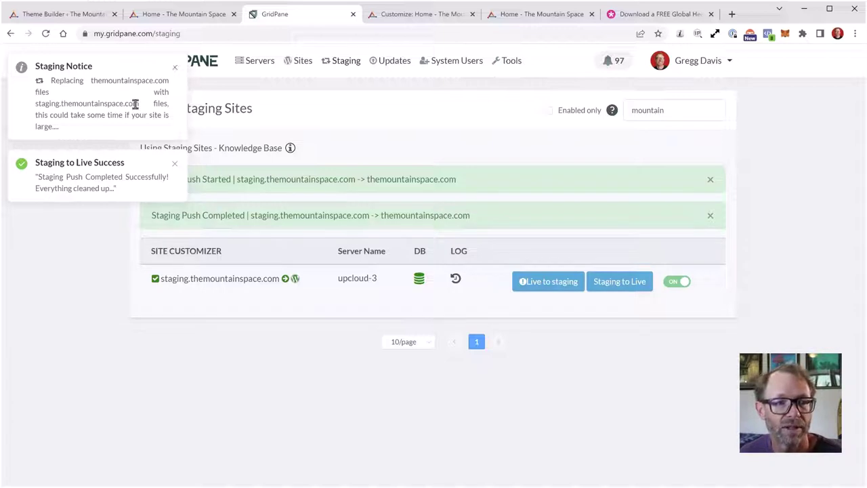
{"action": "left_click", "coordinate": [175, 70]}
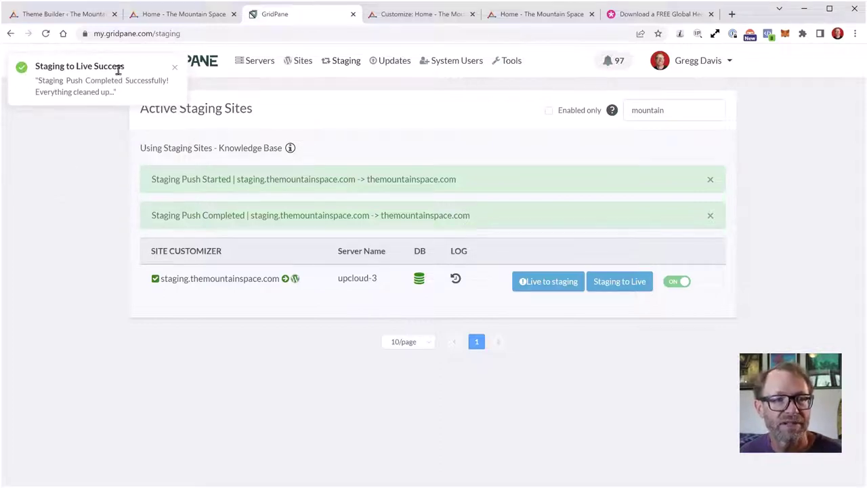
{"action": "left_click", "coordinate": [175, 67]}
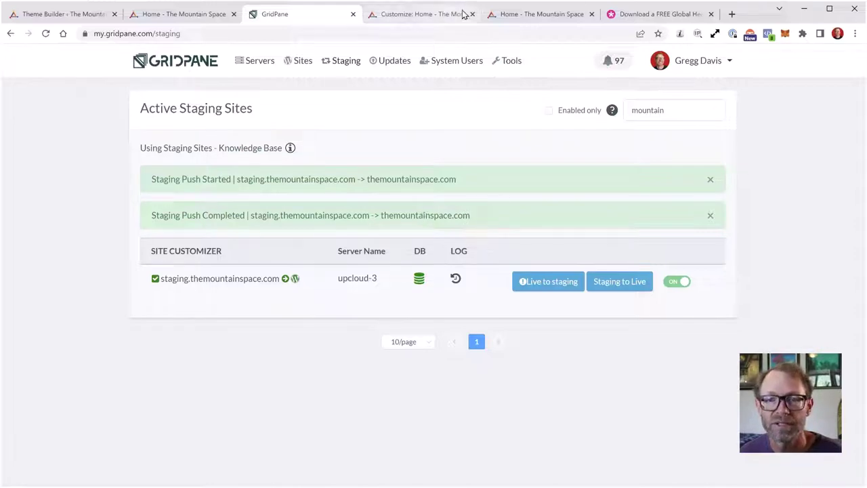
- Reload the live themountainspace.com home page and examine its header at the top of the page and while scrolled
{"action": "left_click", "coordinate": [522, 18]}
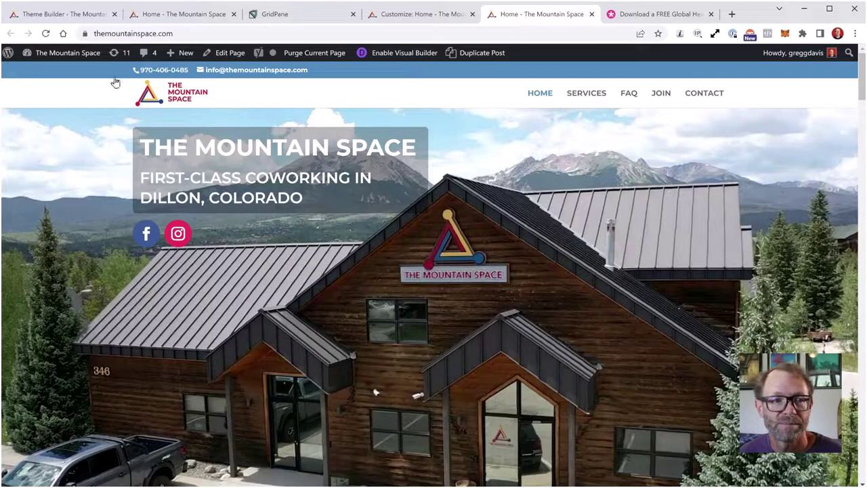
{"action": "left_click", "coordinate": [45, 34]}
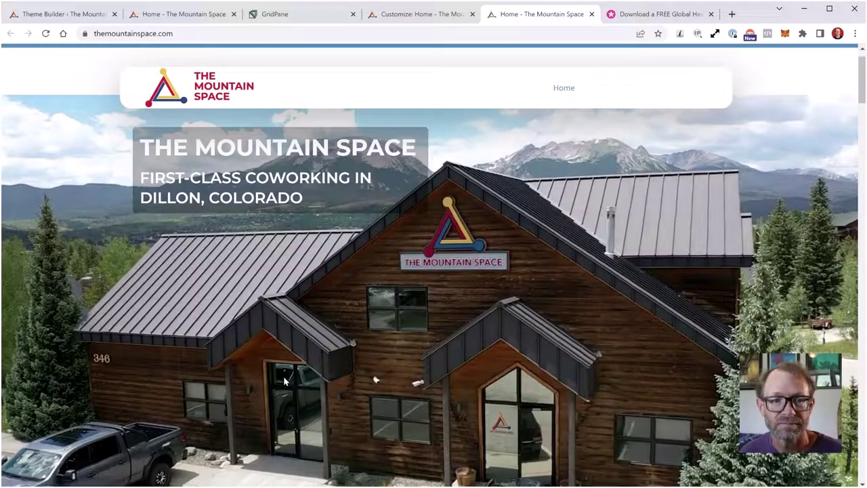
{"action": "scroll", "coordinate": [586, 343], "scroll_direction": "down", "scroll_amount": 5}
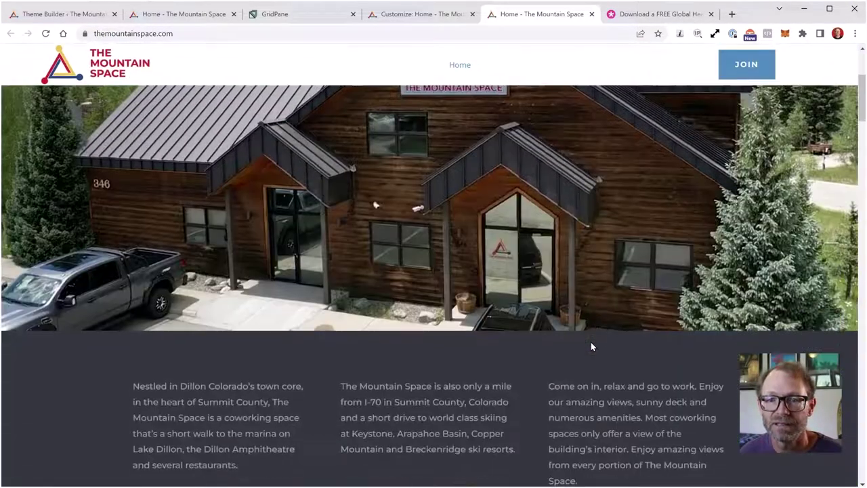
{"action": "scroll", "coordinate": [591, 342], "scroll_direction": "up", "scroll_amount": 4}
{"action": "scroll", "coordinate": [591, 347], "scroll_direction": "up", "scroll_amount": 2}
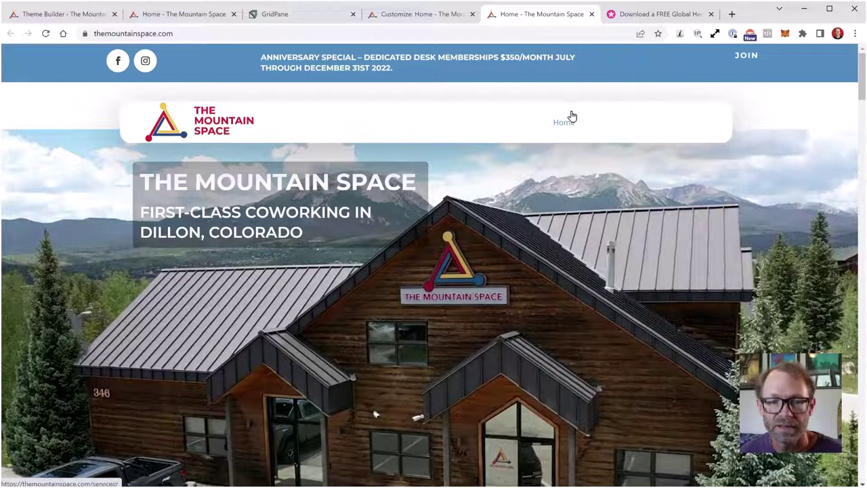
{"action": "scroll", "coordinate": [236, 253], "scroll_direction": "down", "scroll_amount": 1}
{"action": "scroll", "coordinate": [236, 253], "scroll_direction": "down", "scroll_amount": 3}
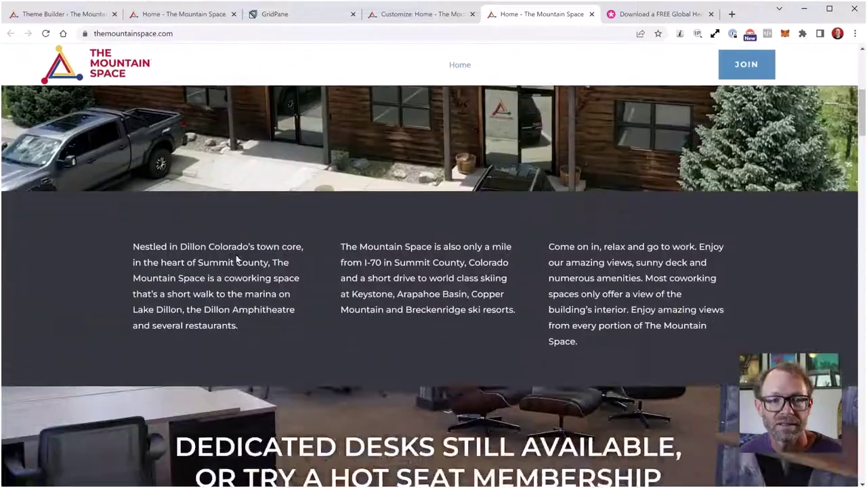
{"action": "scroll", "coordinate": [236, 255], "scroll_direction": "up", "scroll_amount": 5}
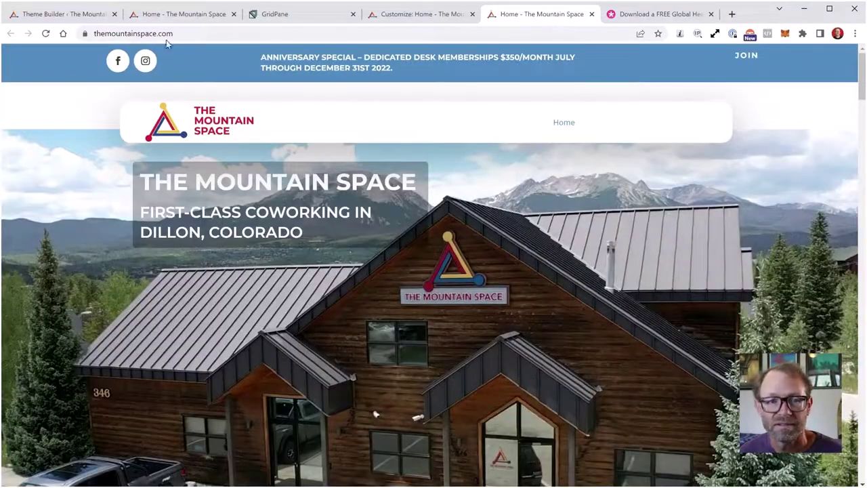
{"action": "left_click", "coordinate": [46, 35]}
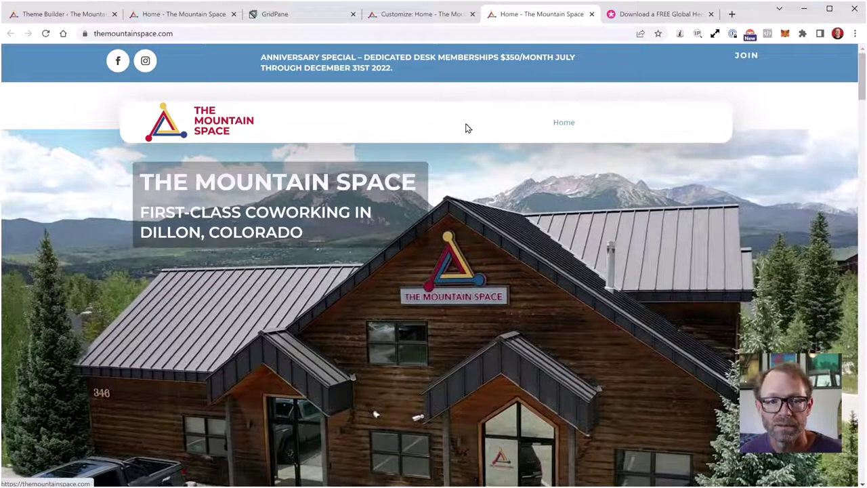
{"action": "scroll", "coordinate": [602, 341], "scroll_direction": "down", "scroll_amount": 5}
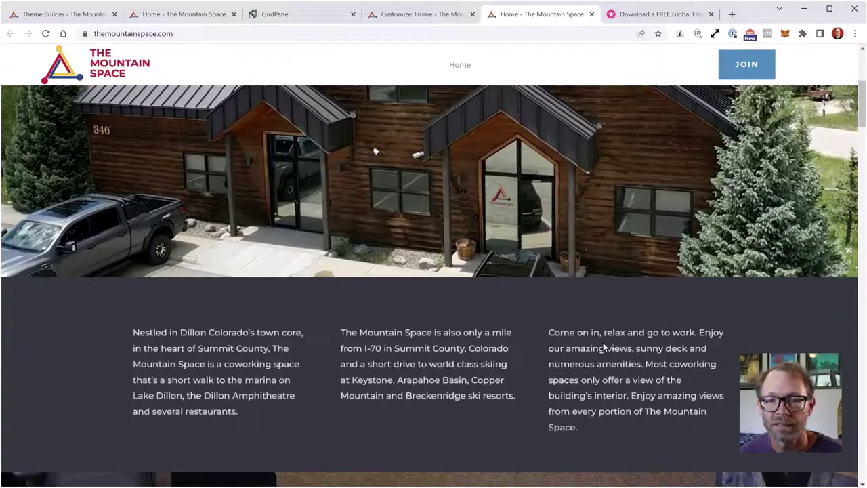
{"action": "scroll", "coordinate": [602, 342], "scroll_direction": "up", "scroll_amount": 5}
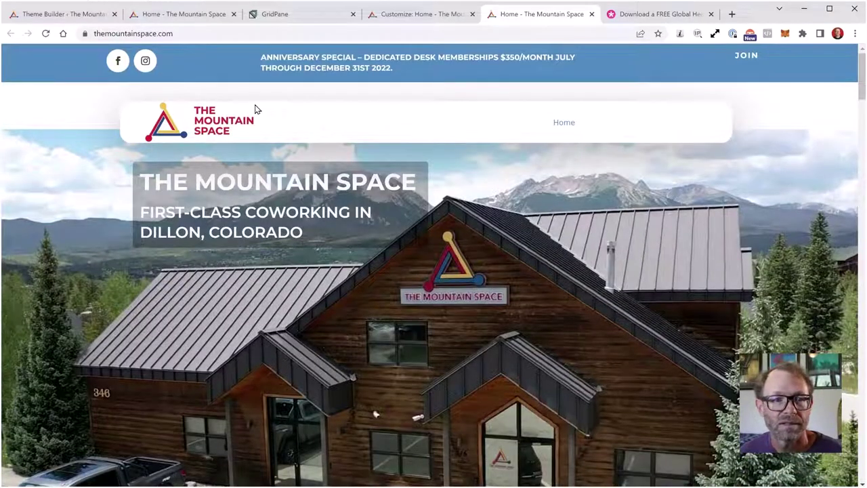
- Leave the live site's theme customizer, discarding its unsaved changes, and log back in to the WordPress admin
{"action": "left_click", "coordinate": [426, 14]}
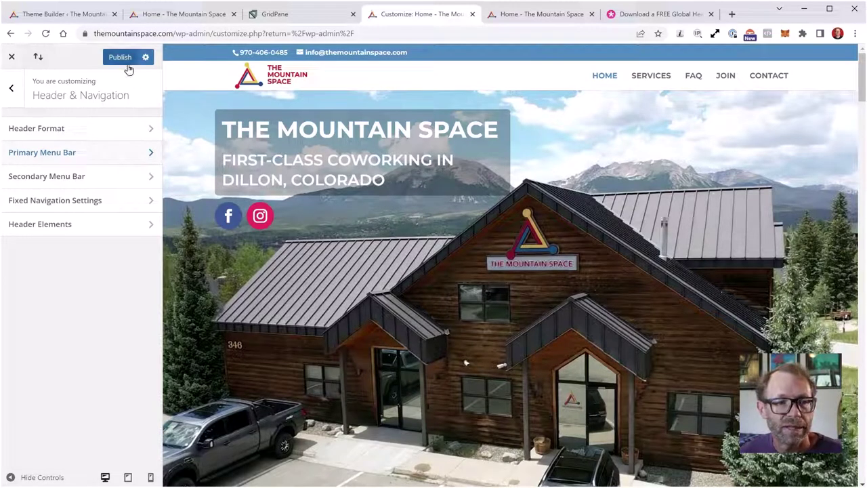
{"action": "left_click", "coordinate": [15, 60]}
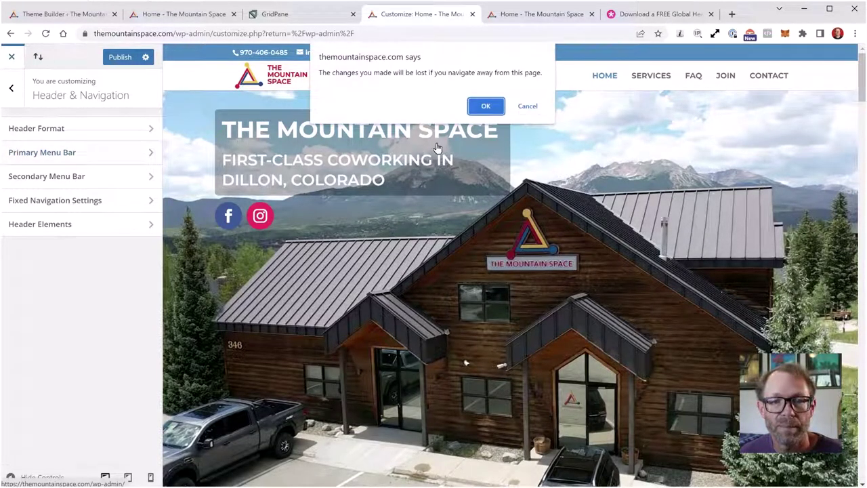
{"action": "left_click", "coordinate": [483, 107]}
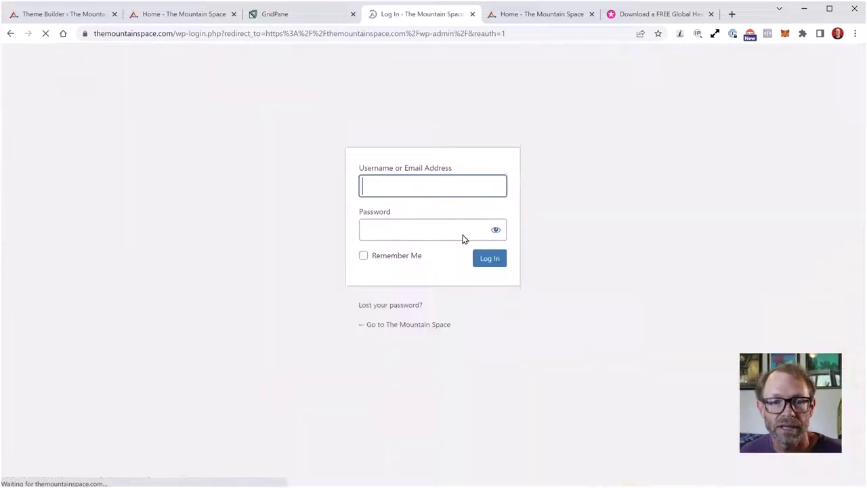
{"action": "left_click", "coordinate": [487, 263]}
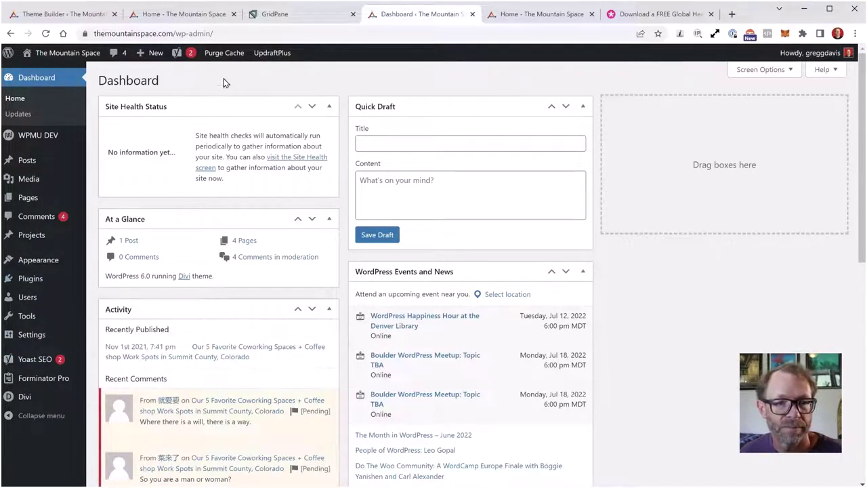
- Purge the live site's cache, then reload its home page and recheck the header and sticky menu
{"action": "left_click", "coordinate": [224, 53]}
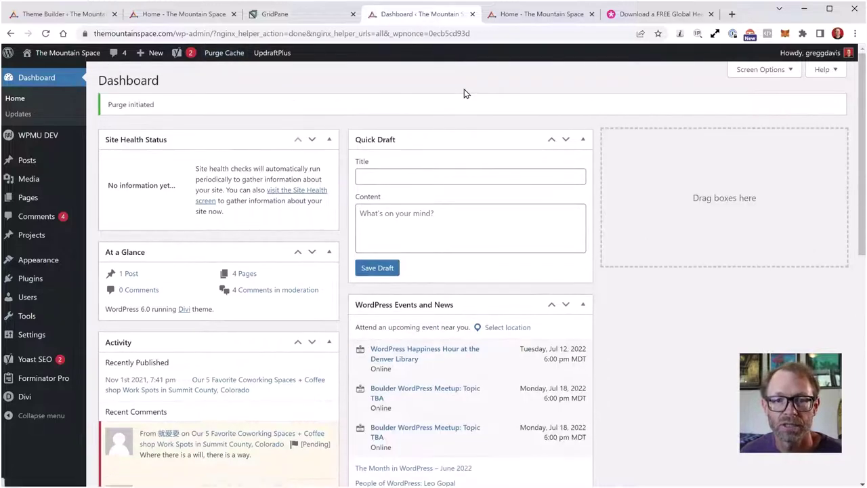
{"action": "left_click", "coordinate": [522, 20]}
{"action": "left_click", "coordinate": [46, 34]}
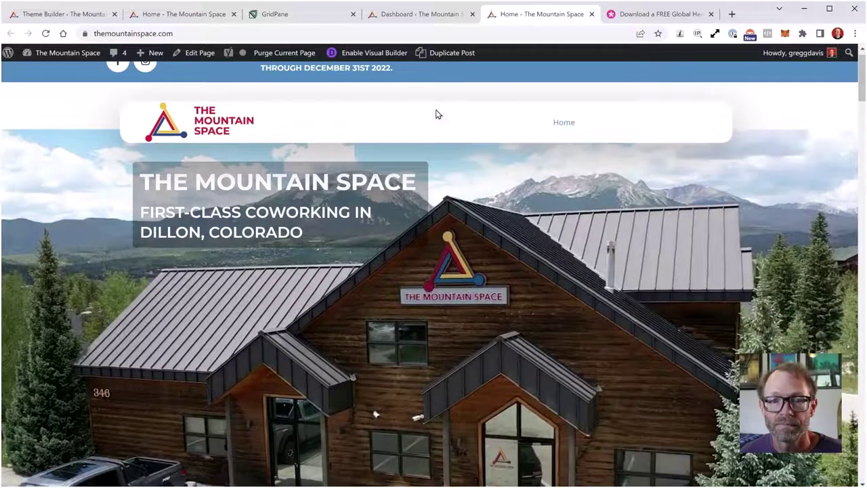
{"action": "scroll", "coordinate": [696, 298], "scroll_direction": "down", "scroll_amount": 8}
{"action": "scroll", "coordinate": [695, 305], "scroll_direction": "up", "scroll_amount": 10}
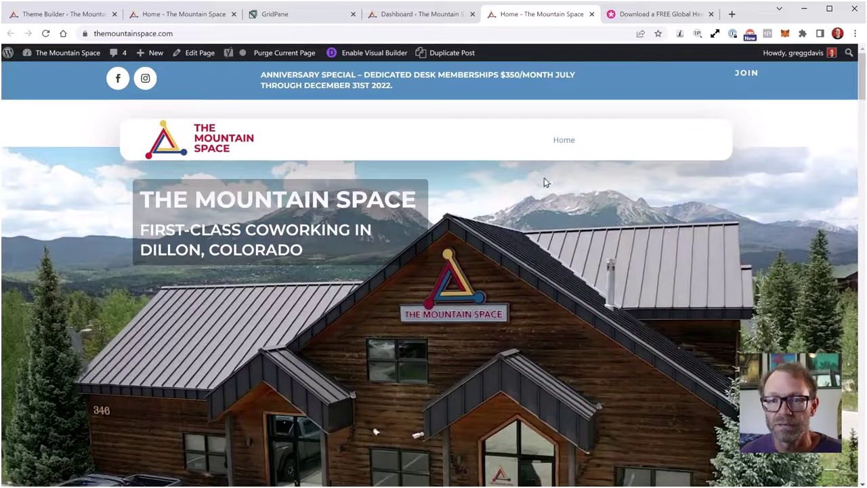
- Save the live site's Divi Theme Builder templates again, then reload the home page and recheck the header
{"action": "left_click", "coordinate": [422, 15]}
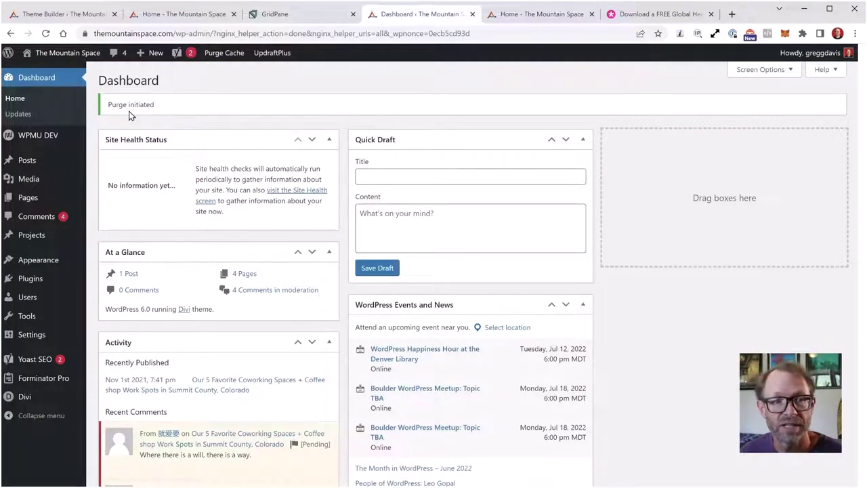
{"action": "mouse_move", "coordinate": [43, 397]}
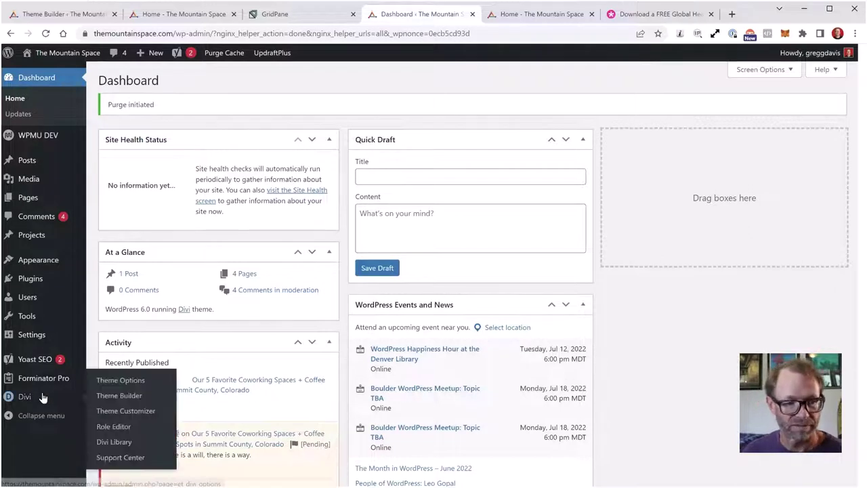
{"action": "left_click", "coordinate": [130, 399]}
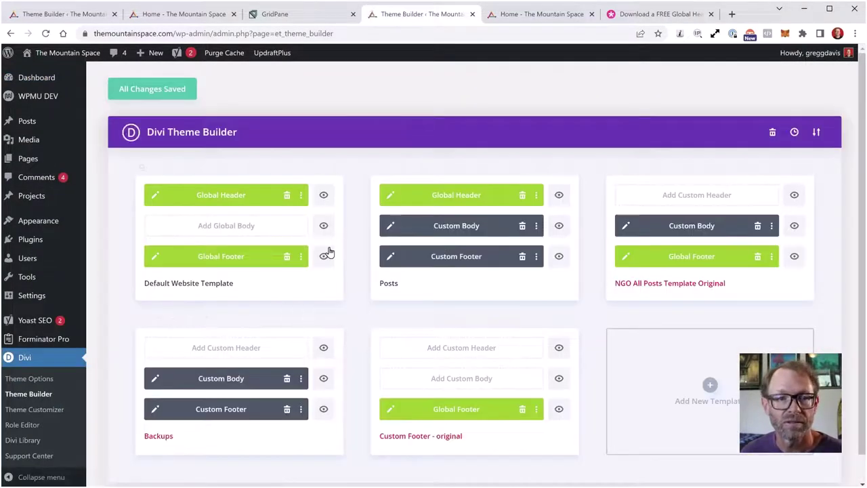
{"action": "left_click", "coordinate": [173, 95]}
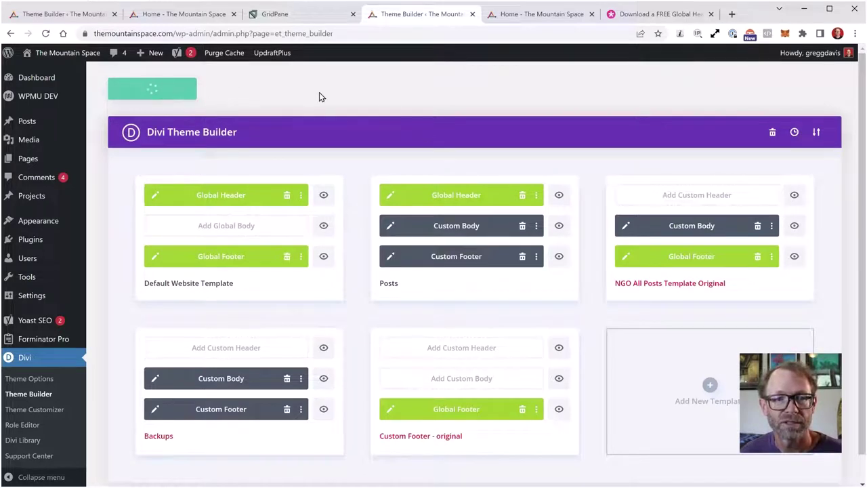
{"action": "left_click", "coordinate": [495, 20]}
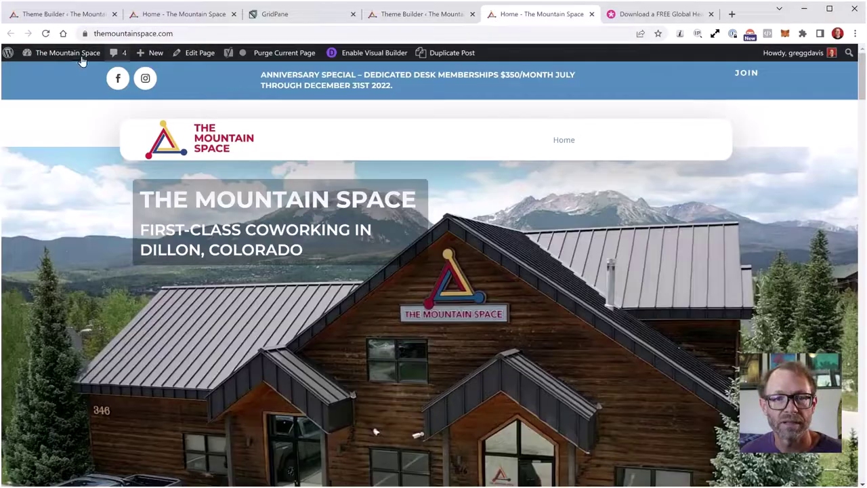
{"action": "key", "text": "F5"}
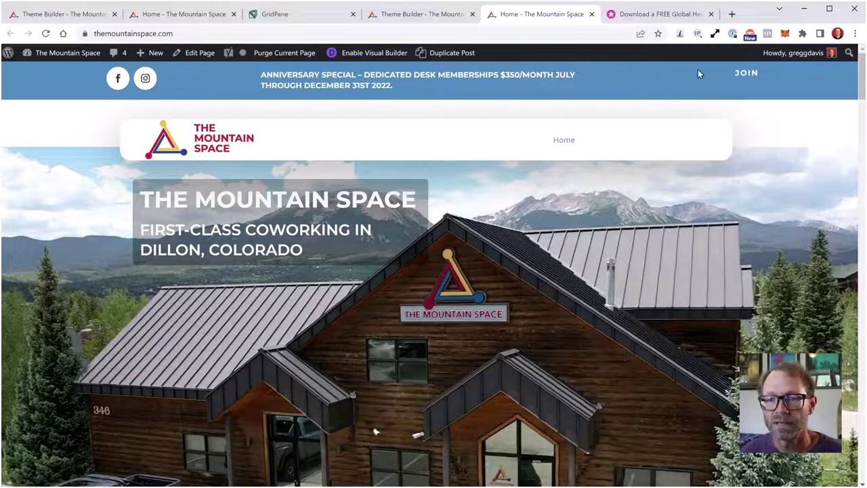
{"action": "scroll", "coordinate": [750, 218], "scroll_direction": "down", "scroll_amount": 3}
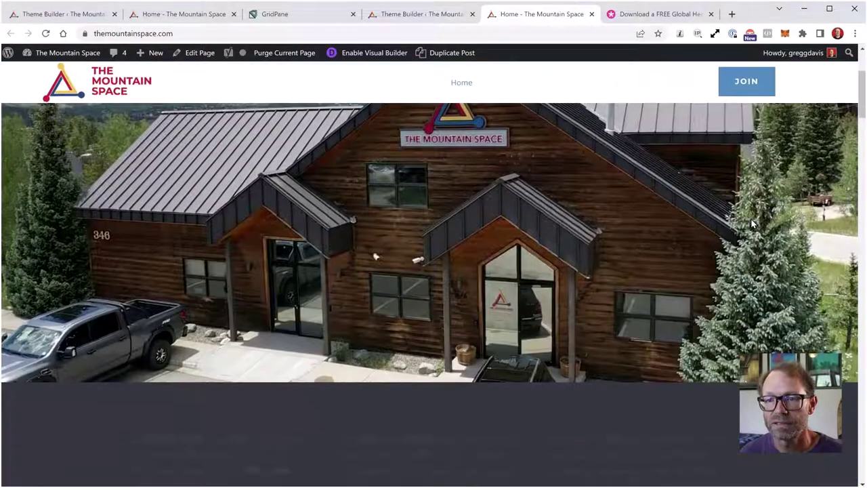
{"action": "scroll", "coordinate": [751, 218], "scroll_direction": "up", "scroll_amount": 3}
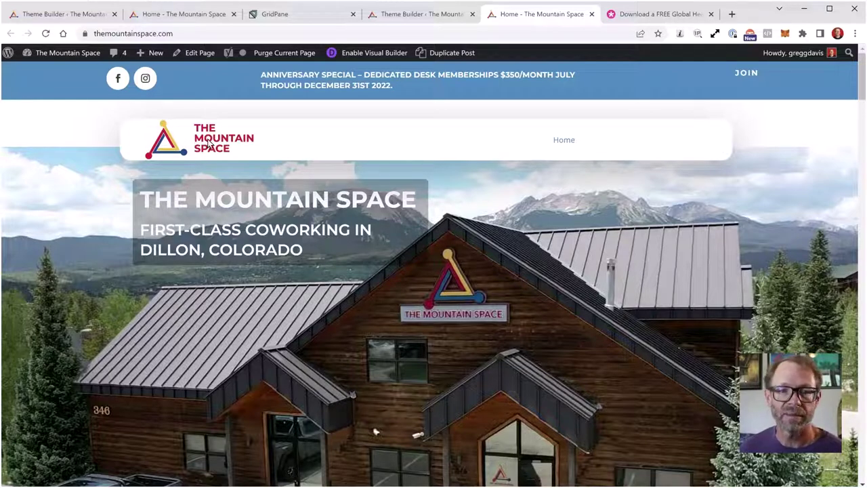
- Save the live site's Divi Theme Options from the Performance settings without altering them, then reload the home page
{"action": "left_click", "coordinate": [434, 14]}
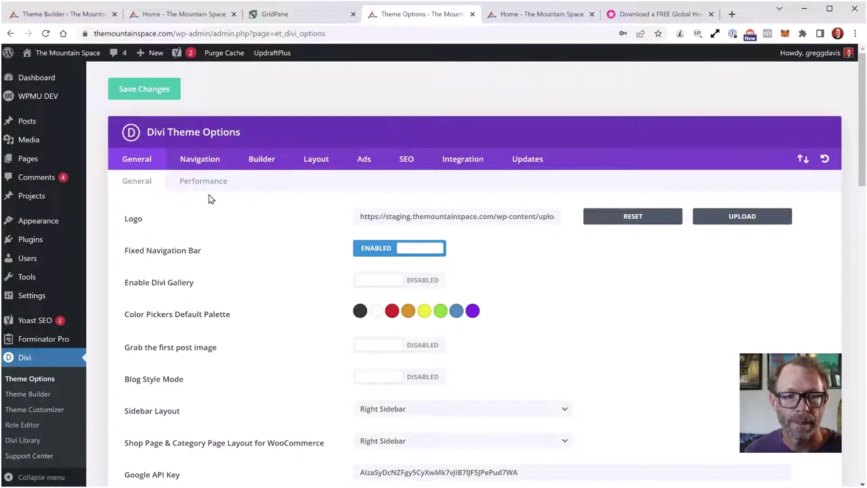
{"action": "left_click", "coordinate": [217, 187]}
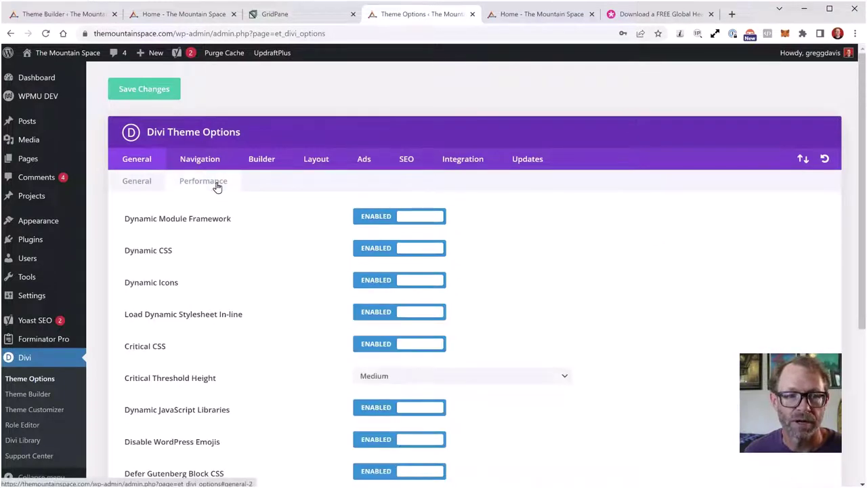
{"action": "scroll", "coordinate": [261, 285], "scroll_direction": "down", "scroll_amount": 3}
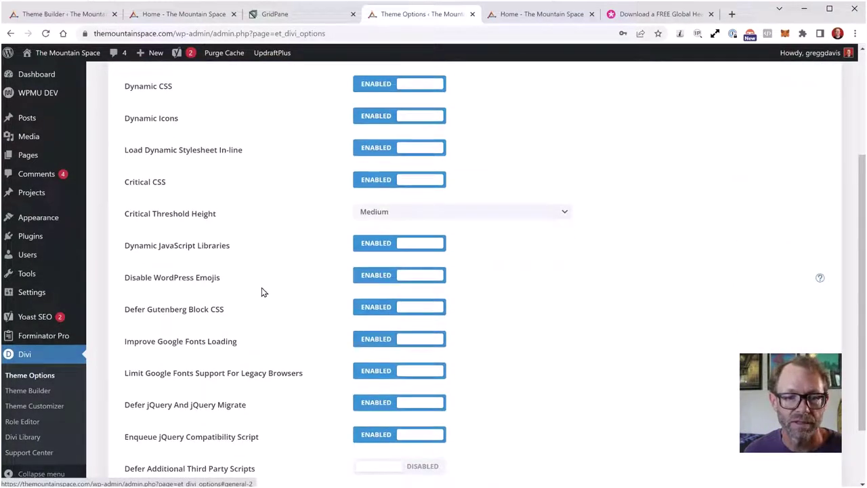
{"action": "scroll", "coordinate": [262, 287], "scroll_direction": "down", "scroll_amount": 1}
{"action": "scroll", "coordinate": [259, 296], "scroll_direction": "down", "scroll_amount": 1}
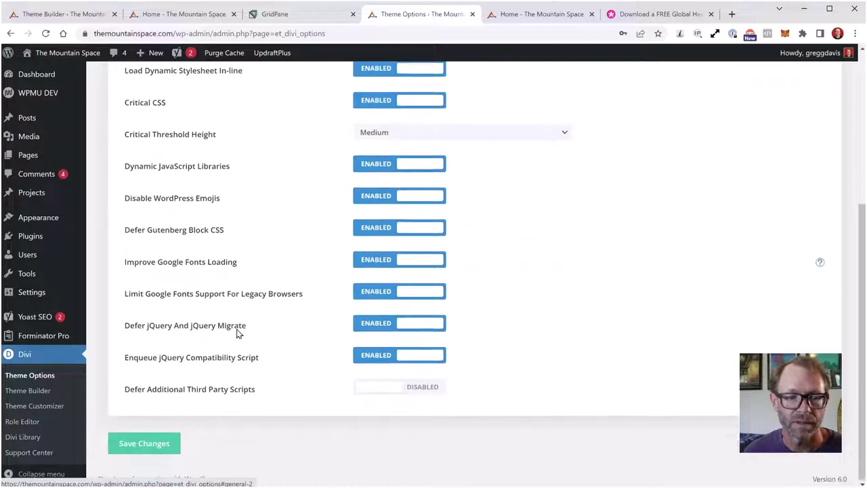
{"action": "left_click", "coordinate": [171, 446]}
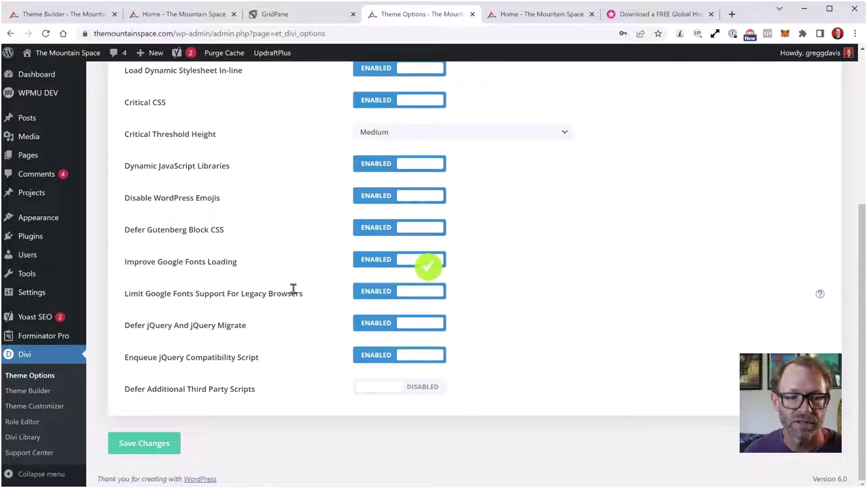
{"action": "left_click", "coordinate": [534, 15]}
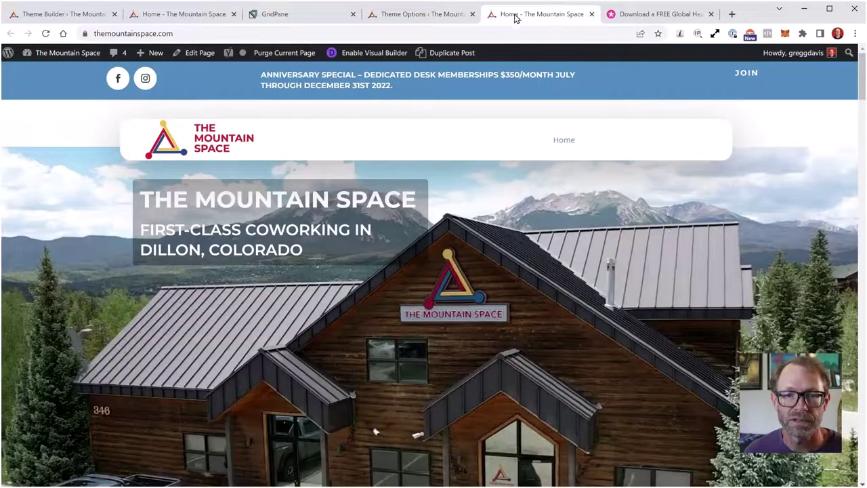
{"action": "left_click", "coordinate": [45, 34]}
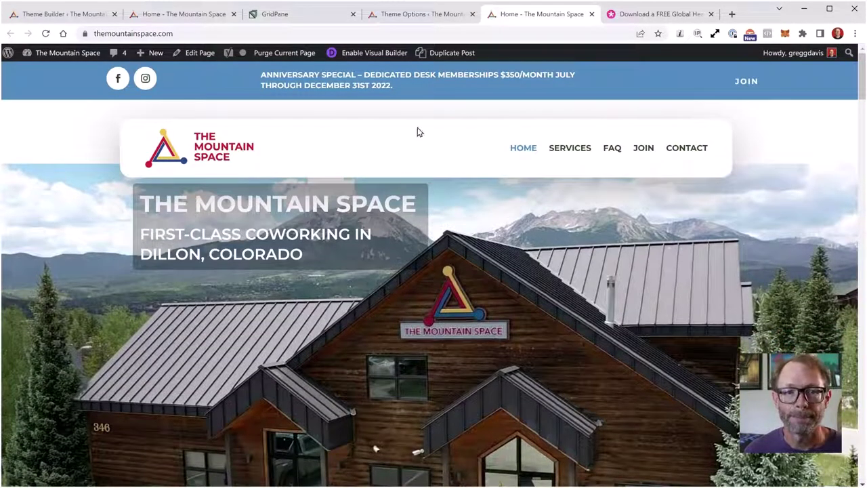
- Return to the Divi Theme Options and review the Performance settings
{"action": "left_click", "coordinate": [428, 14]}
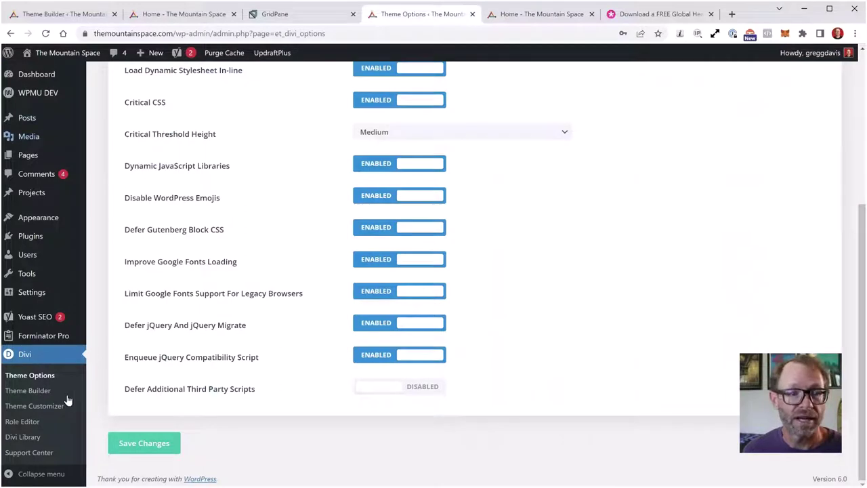
{"action": "scroll", "coordinate": [281, 427], "scroll_direction": "up", "scroll_amount": 4}
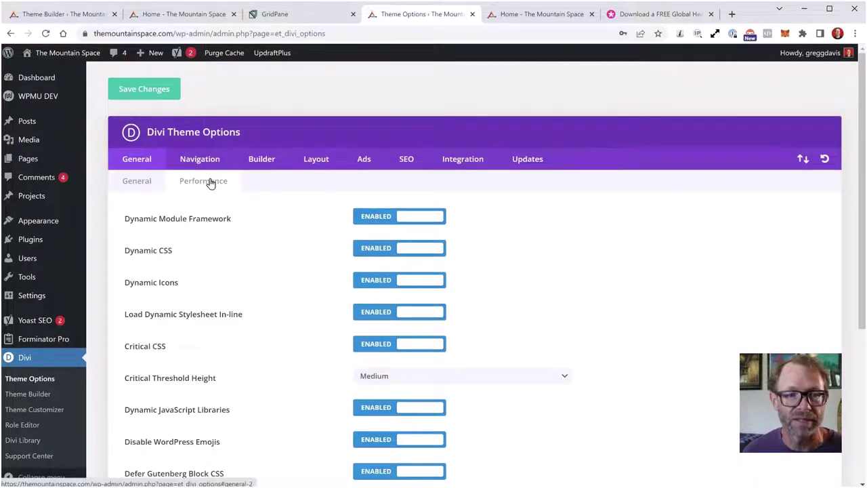
{"action": "scroll", "coordinate": [237, 234], "scroll_direction": "down", "scroll_amount": 3}
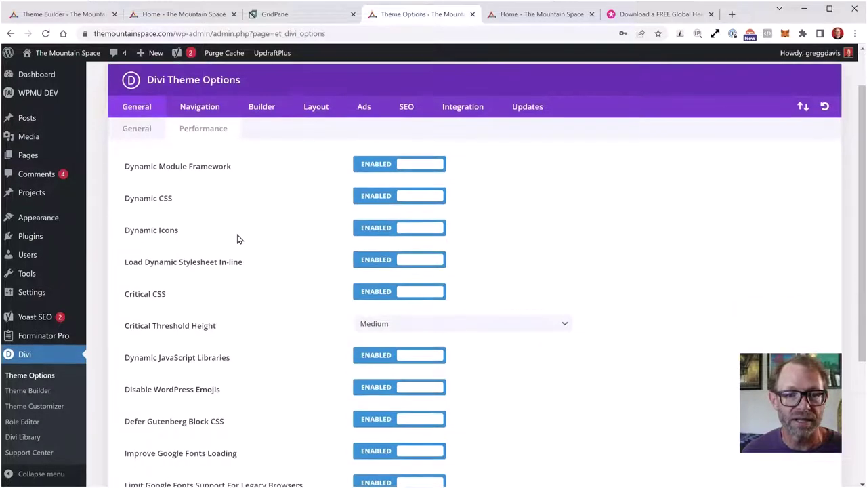
{"action": "scroll", "coordinate": [143, 244], "scroll_direction": "up", "scroll_amount": 4}
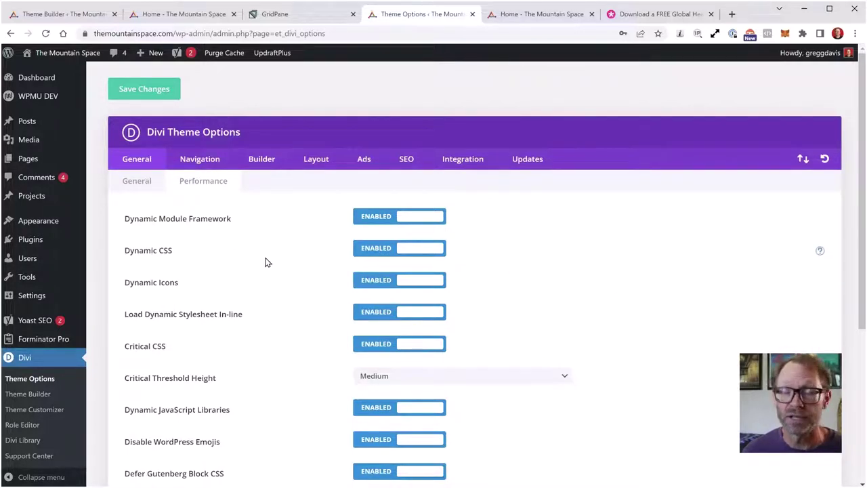
- Save the live site's Divi Theme Options from the Builder's Advanced settings, leaving Static CSS File Generation disabled
{"action": "left_click", "coordinate": [258, 161]}
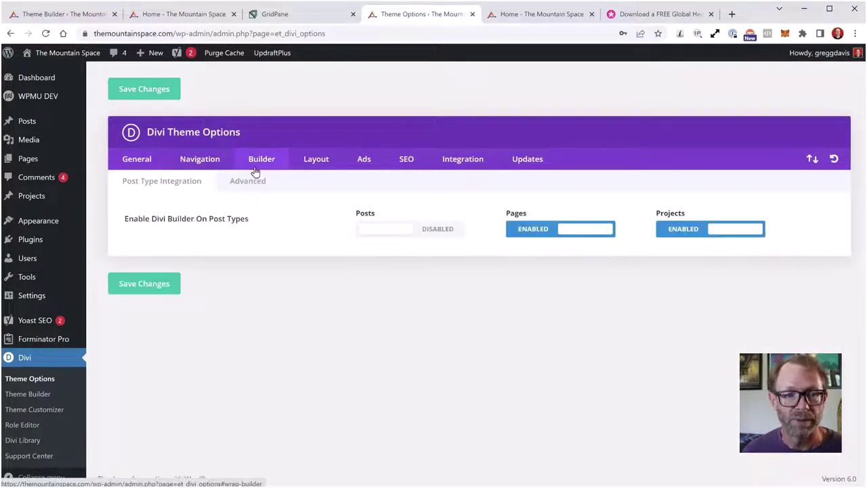
{"action": "left_click", "coordinate": [248, 184]}
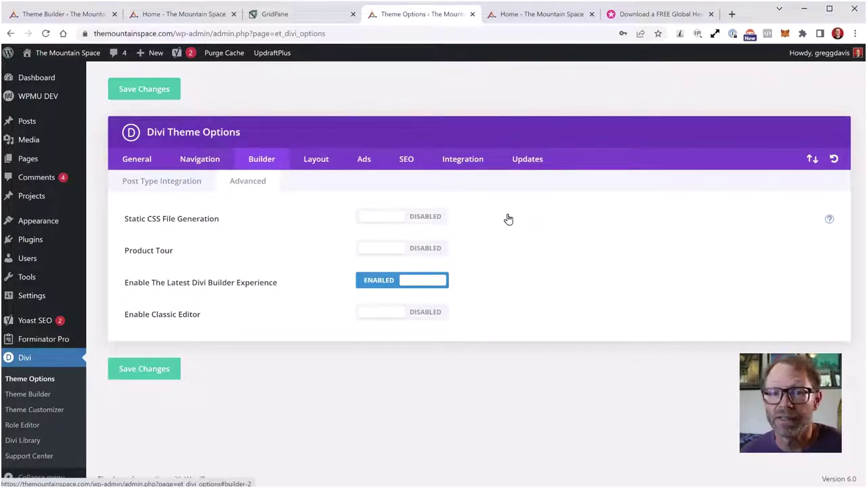
{"action": "left_click", "coordinate": [141, 374]}
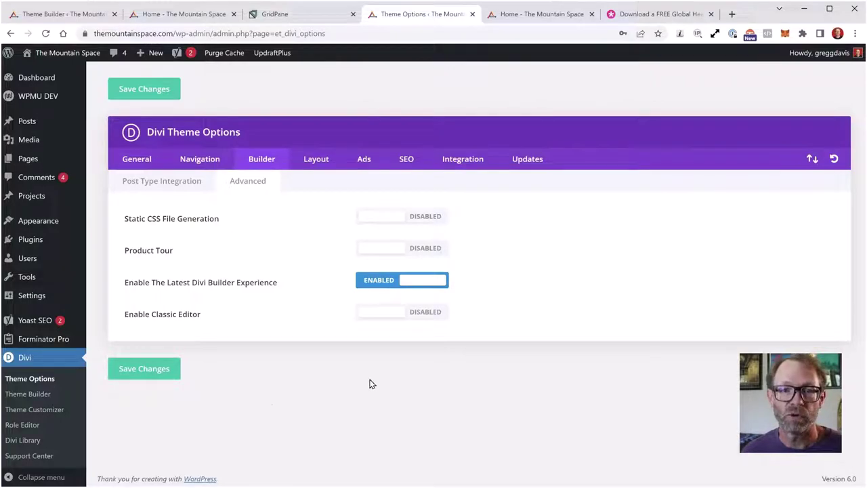
- Check the header and sticky menu on the live site's home page and FAQ page
{"action": "left_click", "coordinate": [530, 16]}
{"action": "scroll", "coordinate": [524, 187], "scroll_direction": "down", "scroll_amount": 1}
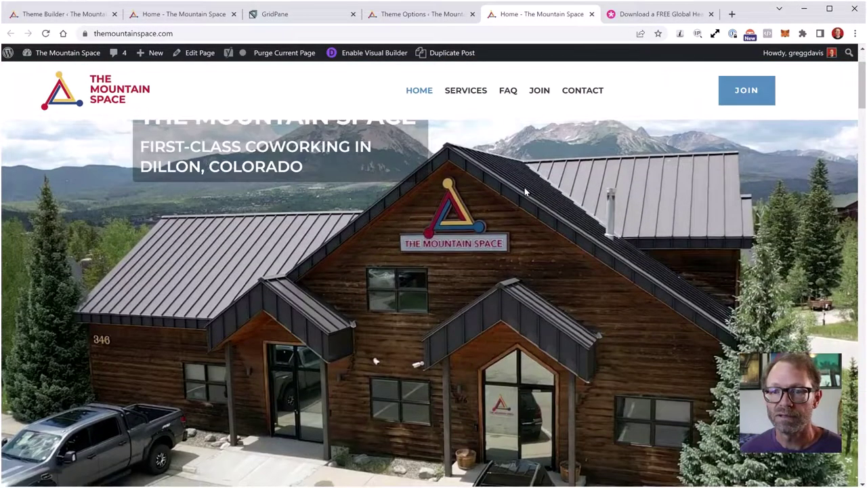
{"action": "scroll", "coordinate": [524, 187], "scroll_direction": "up", "scroll_amount": 1}
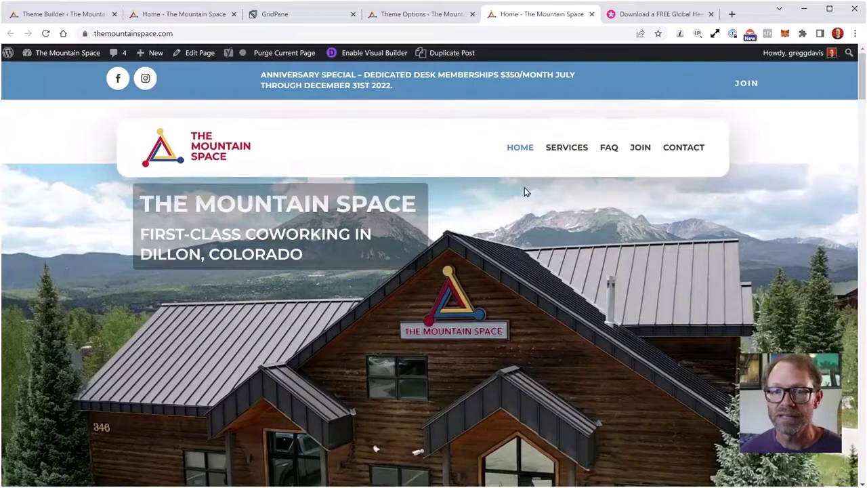
{"action": "left_click", "coordinate": [612, 150]}
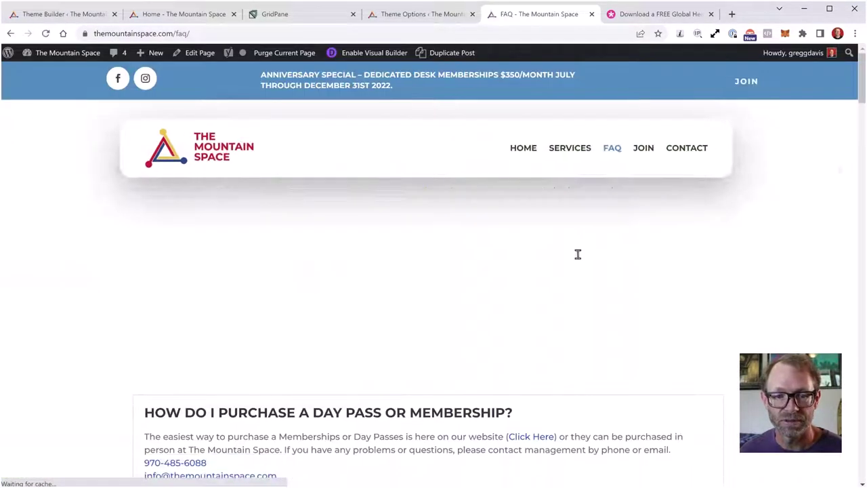
{"action": "scroll", "coordinate": [217, 309], "scroll_direction": "down", "scroll_amount": 5}
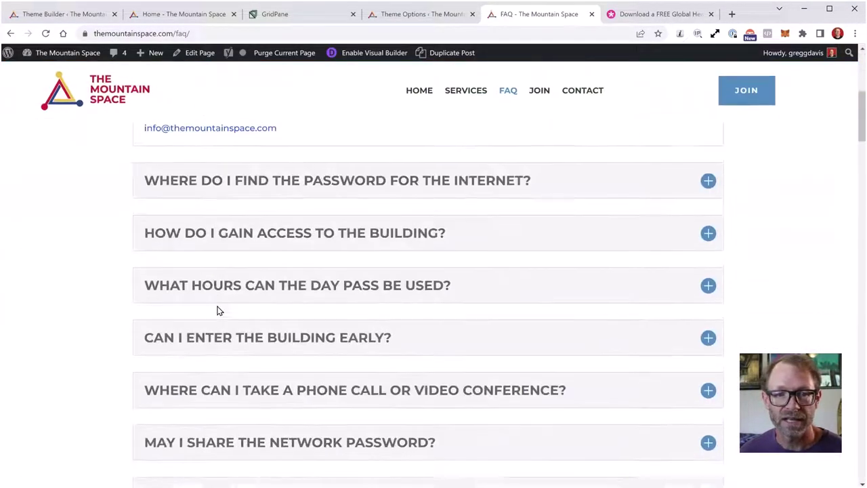
{"action": "scroll", "coordinate": [218, 309], "scroll_direction": "up", "scroll_amount": 5}
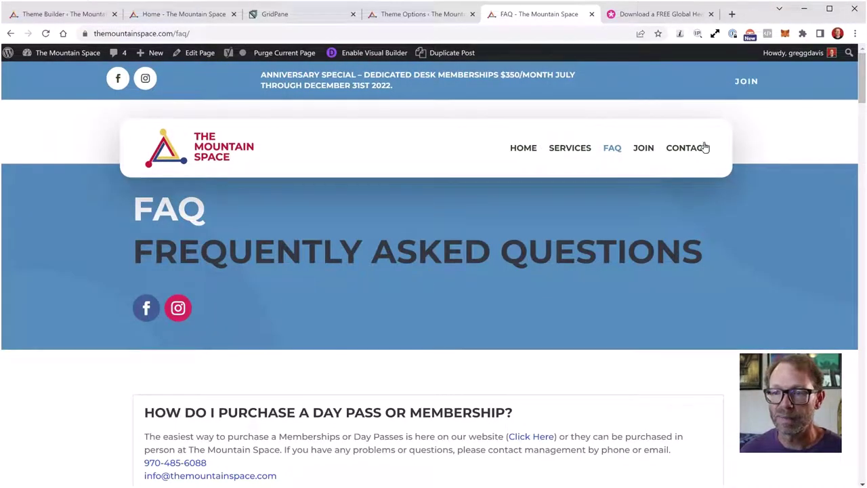
- Inspect the FAQ page's contact section and map, open and close the map marker's details, and return to the page's beginning
{"action": "scroll", "coordinate": [712, 237], "scroll_direction": "down", "scroll_amount": 15}
{"action": "scroll", "coordinate": [748, 274], "scroll_direction": "down", "scroll_amount": 10}
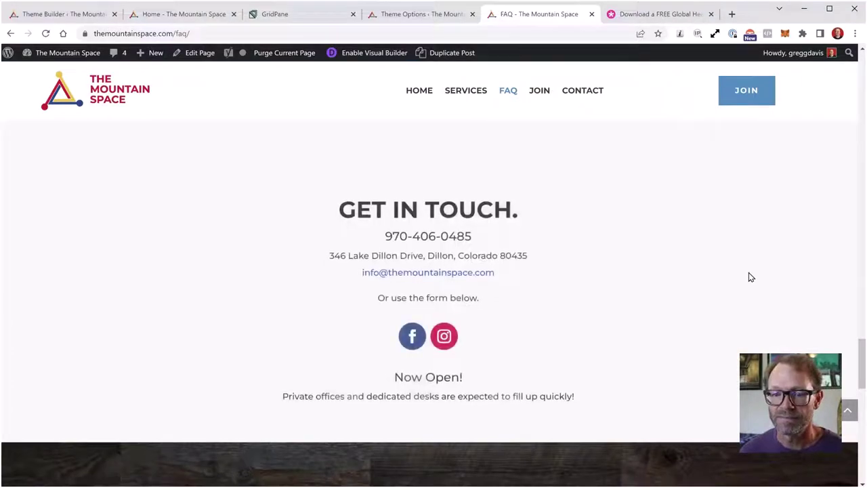
{"action": "scroll", "coordinate": [749, 273], "scroll_direction": "down", "scroll_amount": 1}
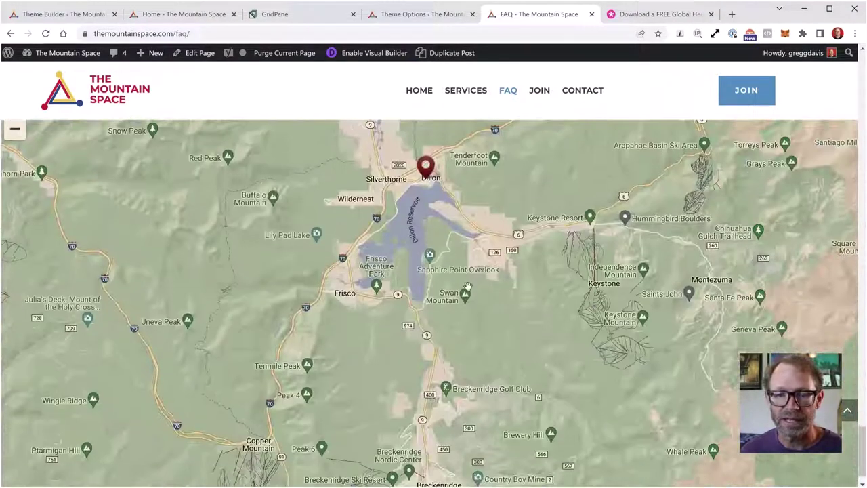
{"action": "left_click_drag", "start_coordinate": [453, 278], "coordinate": [432, 298]}
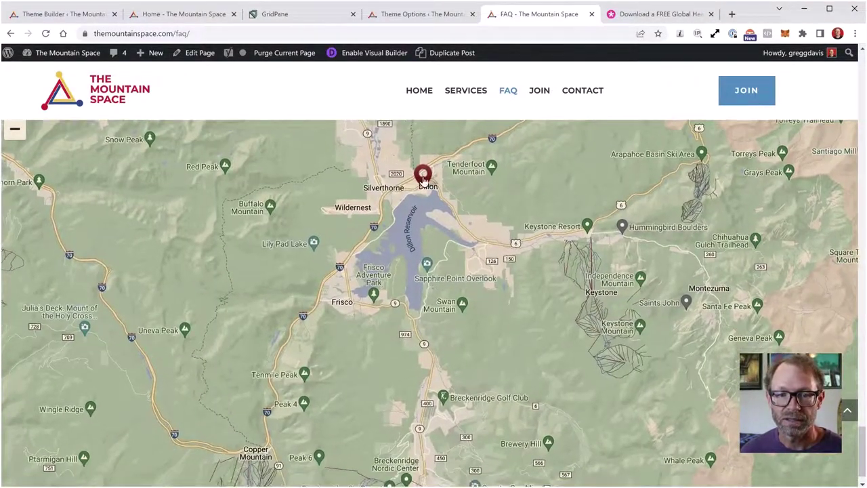
{"action": "left_click", "coordinate": [423, 178]}
{"action": "scroll", "coordinate": [469, 225], "scroll_direction": "up", "scroll_amount": 3}
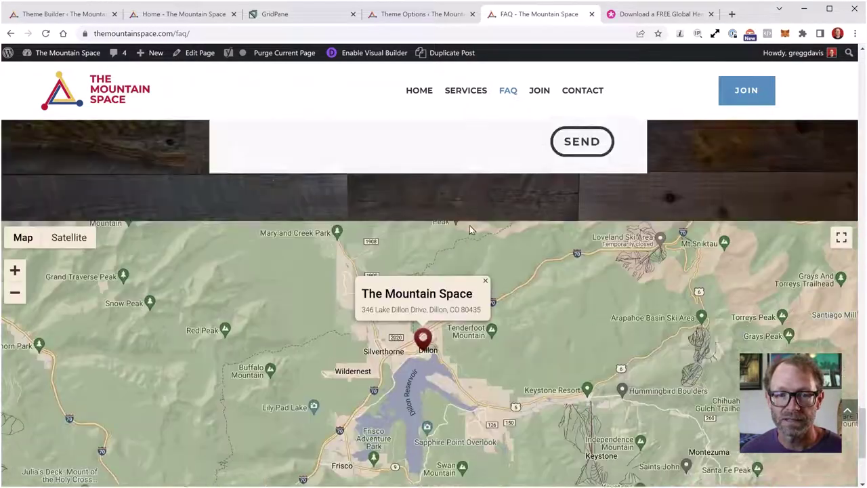
{"action": "left_click", "coordinate": [485, 294]}
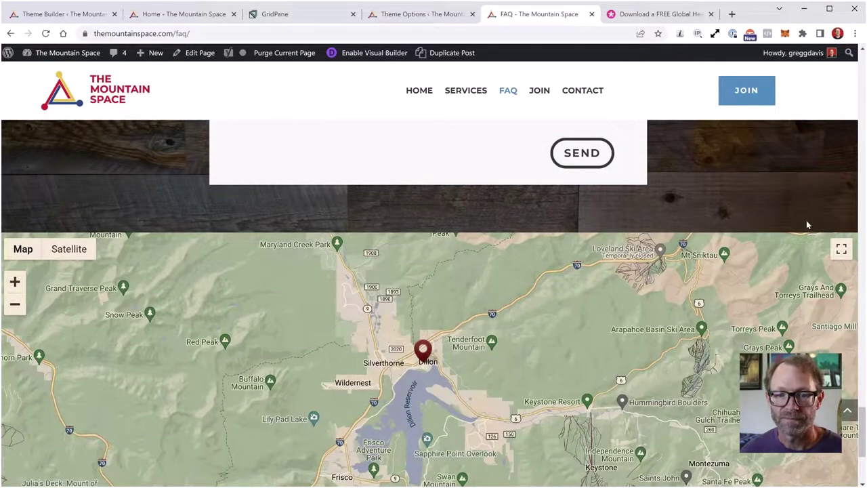
{"action": "left_click", "coordinate": [855, 418]}
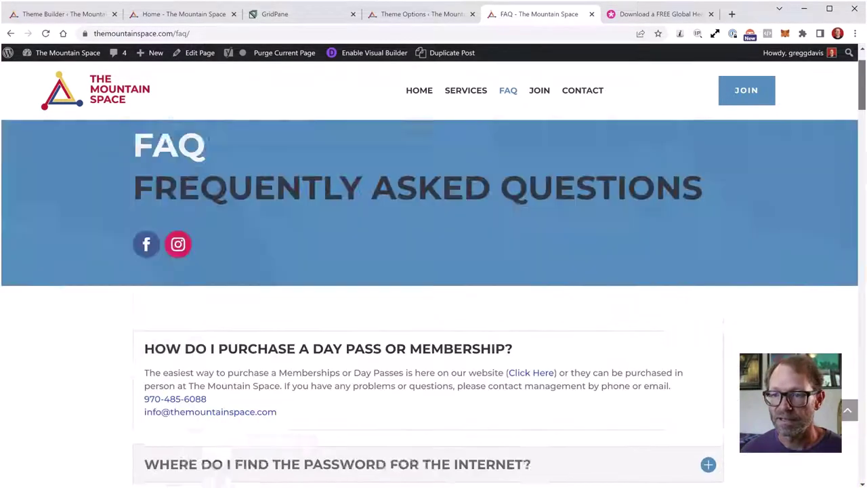